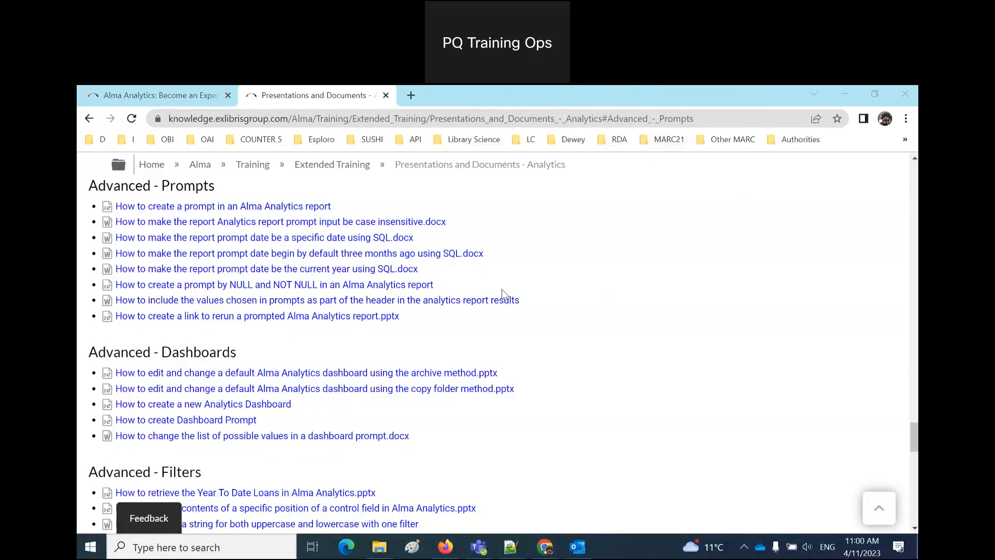
Step: Look through the Alma Analytics: Become an Expert webinar schedule, focusing on session 05 about prompts and the page's web address
{"action": "left_click", "coordinate": [151, 96]}
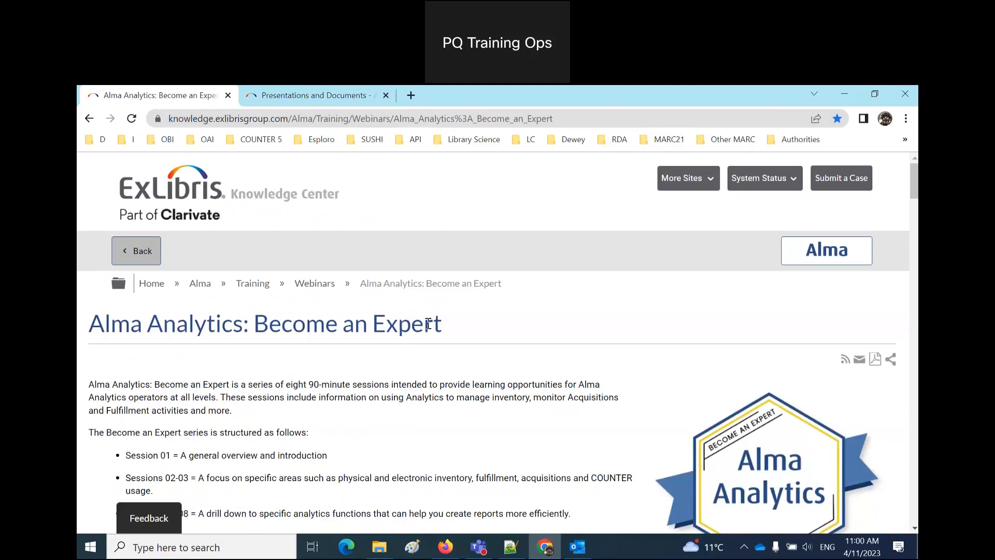
{"action": "scroll", "coordinate": [449, 326], "scroll_direction": "down", "scroll_amount": 10}
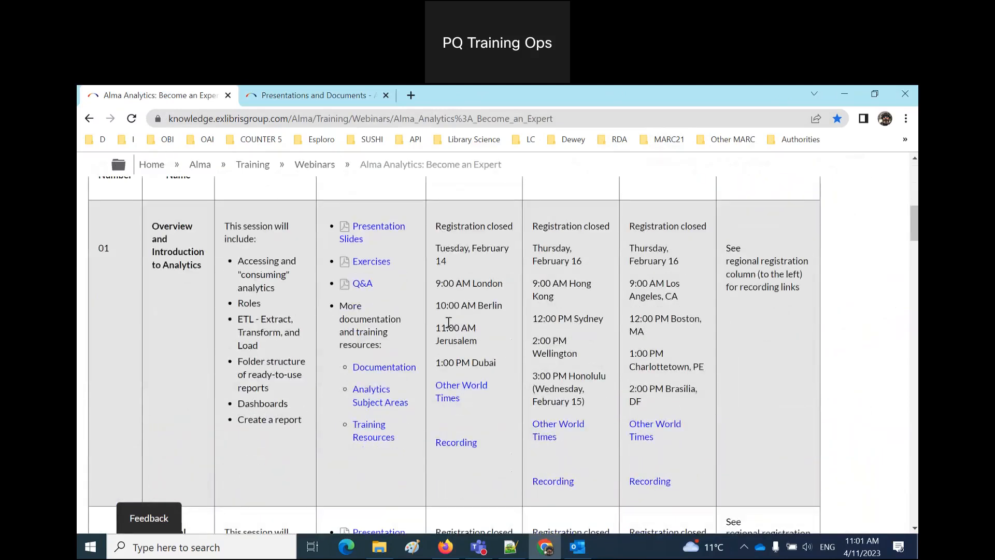
{"action": "scroll", "coordinate": [449, 323], "scroll_direction": "down", "scroll_amount": 20}
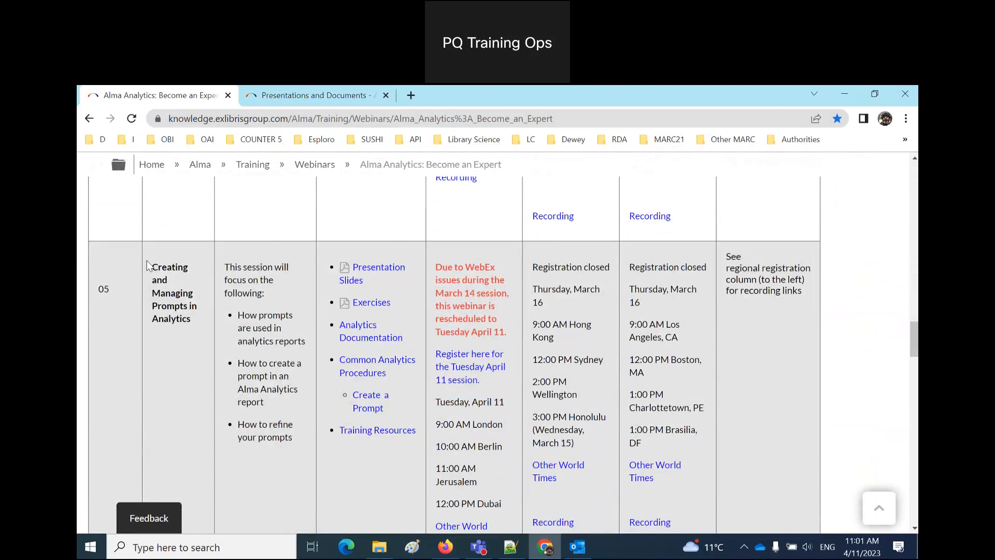
{"action": "scroll", "coordinate": [163, 273], "scroll_direction": "up", "scroll_amount": 15}
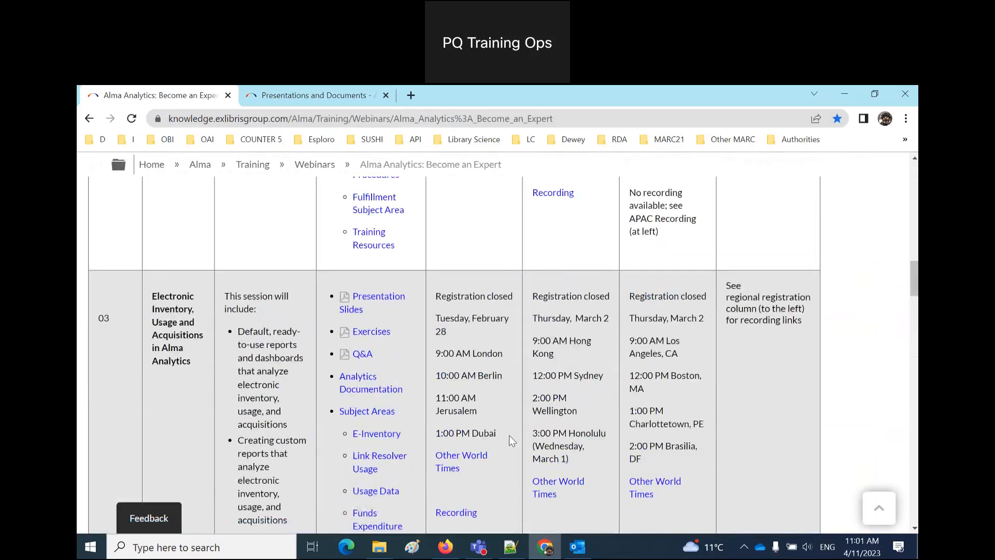
{"action": "scroll", "coordinate": [509, 434], "scroll_direction": "up", "scroll_amount": 10}
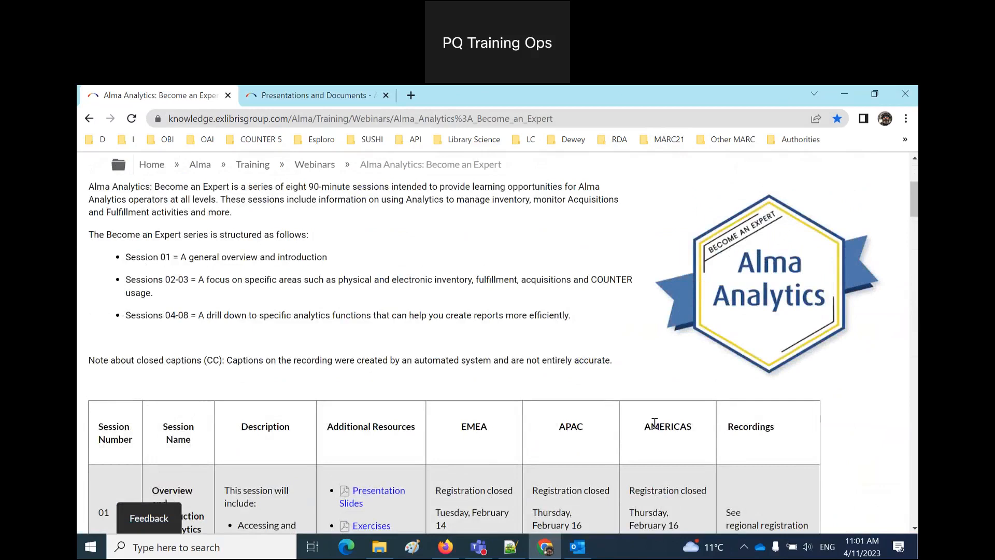
{"action": "scroll", "coordinate": [655, 424], "scroll_direction": "down", "scroll_amount": 4}
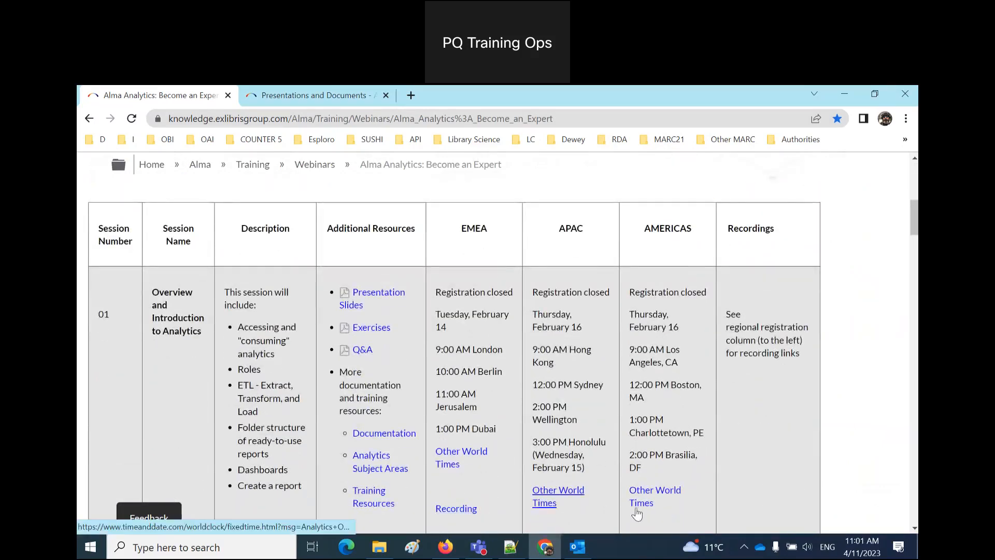
{"action": "scroll", "coordinate": [662, 516], "scroll_direction": "down", "scroll_amount": 1}
{"action": "scroll", "coordinate": [662, 516], "scroll_direction": "down", "scroll_amount": 1}
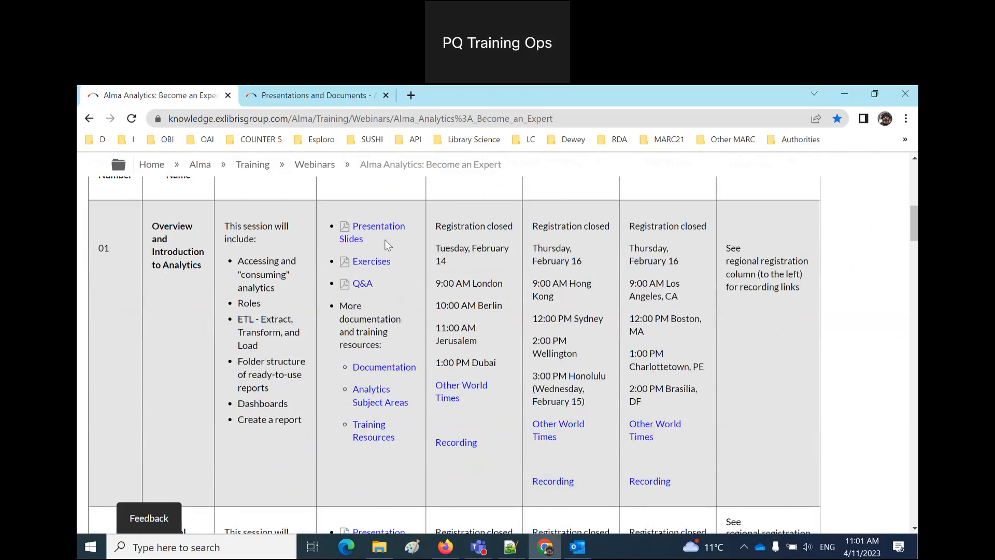
{"action": "scroll", "coordinate": [422, 355], "scroll_direction": "down", "scroll_amount": 15}
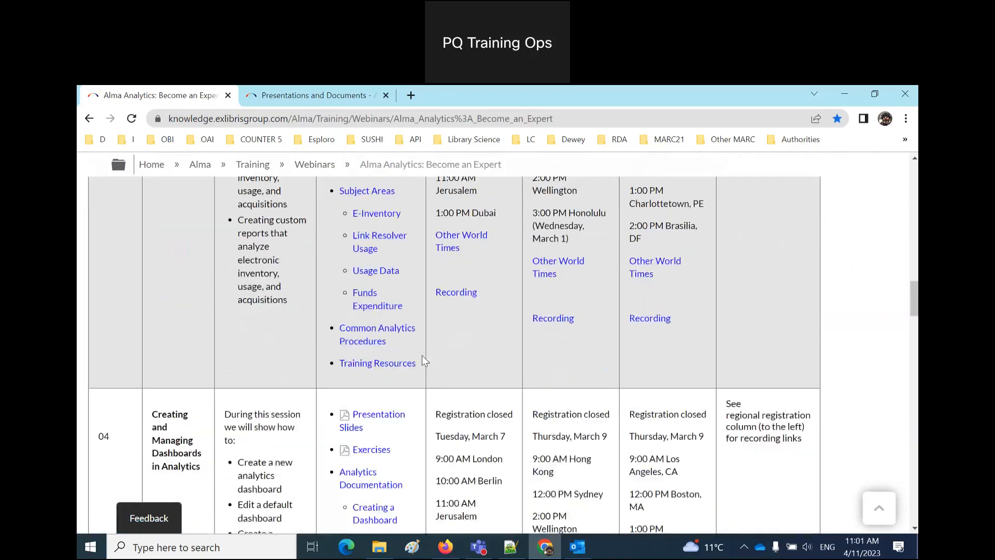
{"action": "scroll", "coordinate": [422, 357], "scroll_direction": "down", "scroll_amount": 3}
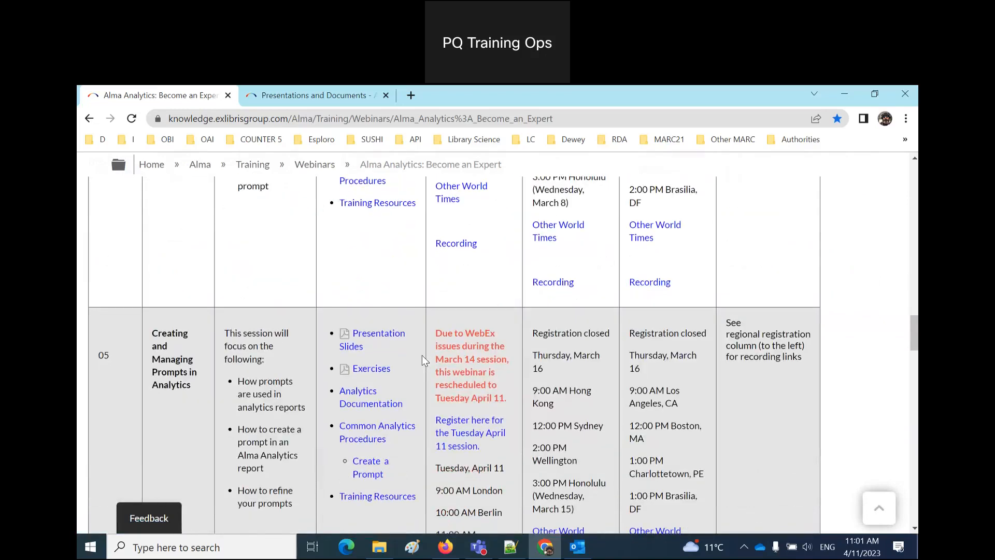
{"action": "scroll", "coordinate": [422, 356], "scroll_direction": "down", "scroll_amount": 3}
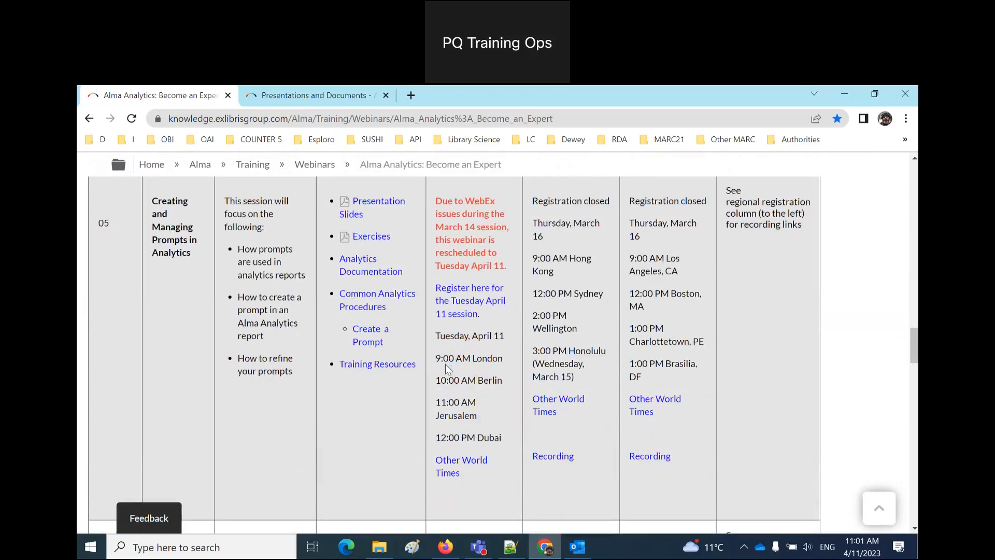
{"action": "left_click", "coordinate": [353, 118]}
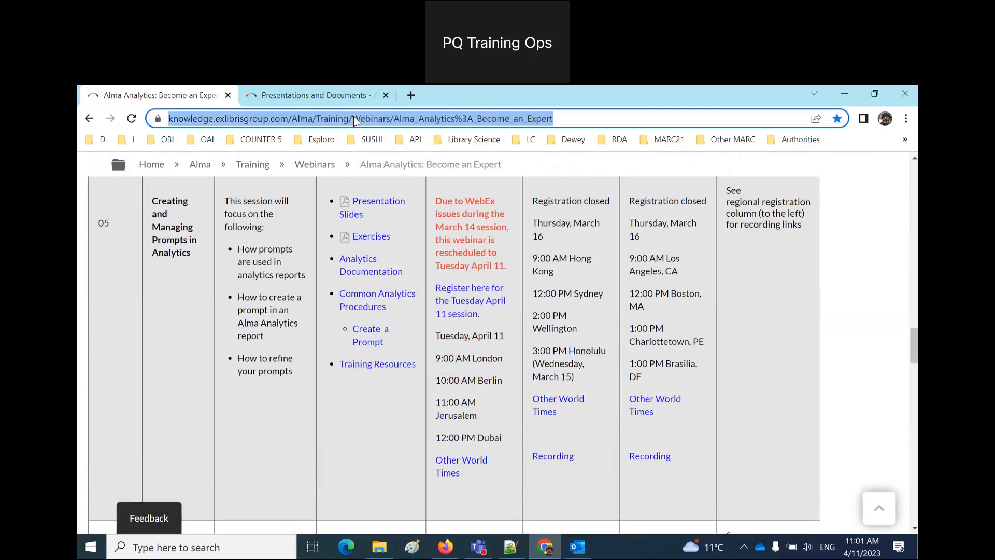
{"action": "left_click", "coordinate": [732, 97]}
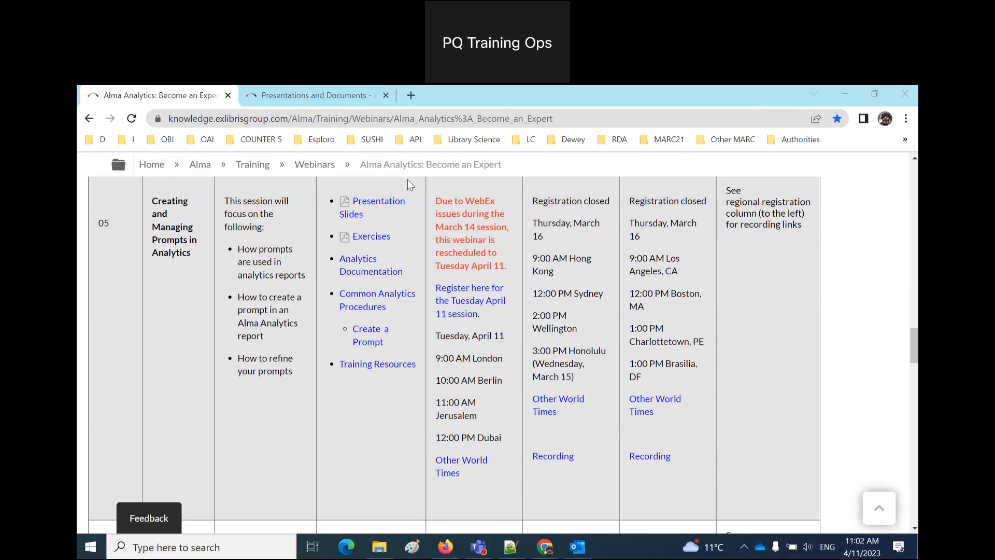
Step: View the Presentations and Documents - Analytics page and go from its contents list to the Advanced Material - Prompts section
{"action": "left_click", "coordinate": [269, 98]}
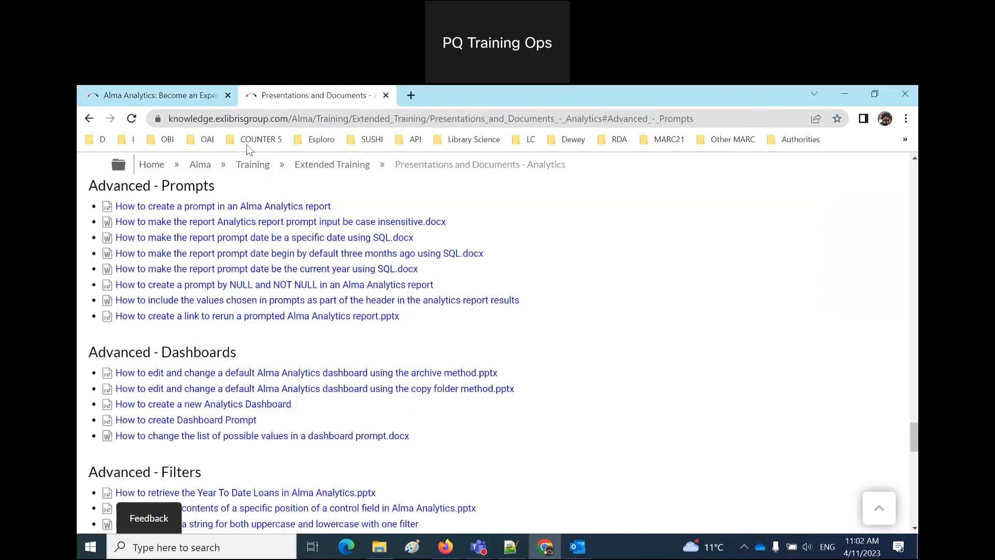
{"action": "left_click", "coordinate": [217, 122]}
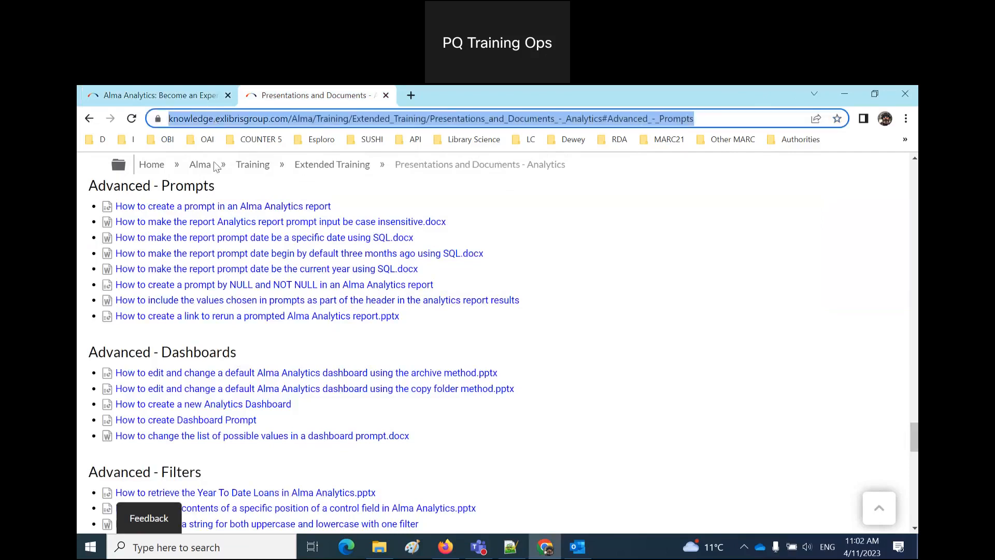
{"action": "scroll", "coordinate": [579, 344], "scroll_direction": "up", "scroll_amount": 20}
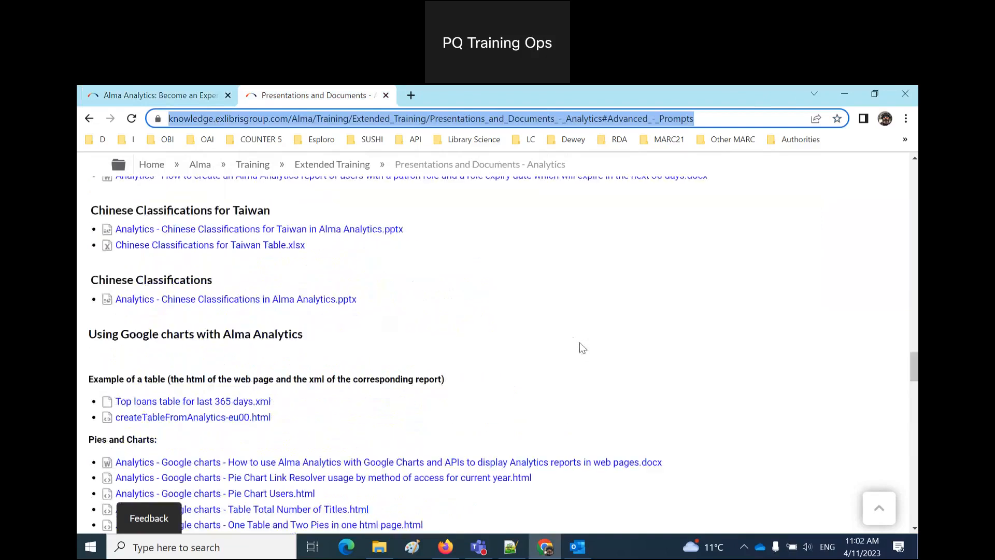
{"action": "scroll", "coordinate": [579, 344], "scroll_direction": "up", "scroll_amount": 5}
{"action": "scroll", "coordinate": [580, 344], "scroll_direction": "down", "scroll_amount": 5}
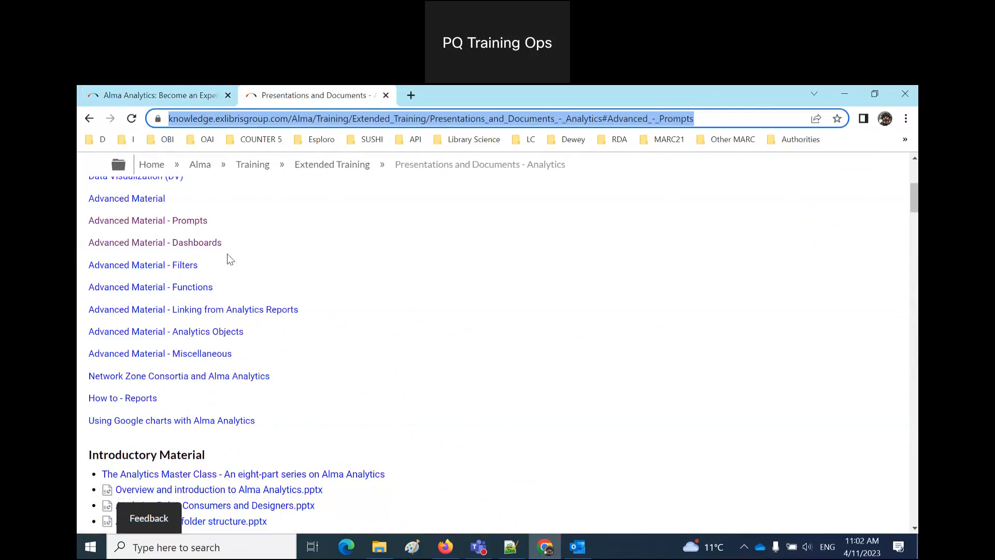
{"action": "left_click", "coordinate": [189, 223]}
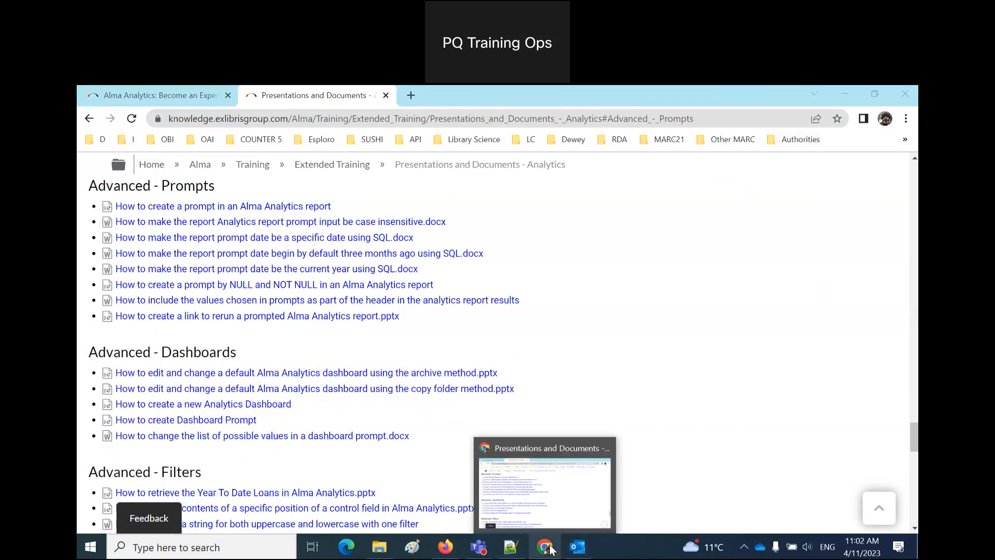
Step: Switch to Alma in Firefox and access Analytics for creating an analysis
{"action": "left_click", "coordinate": [452, 552]}
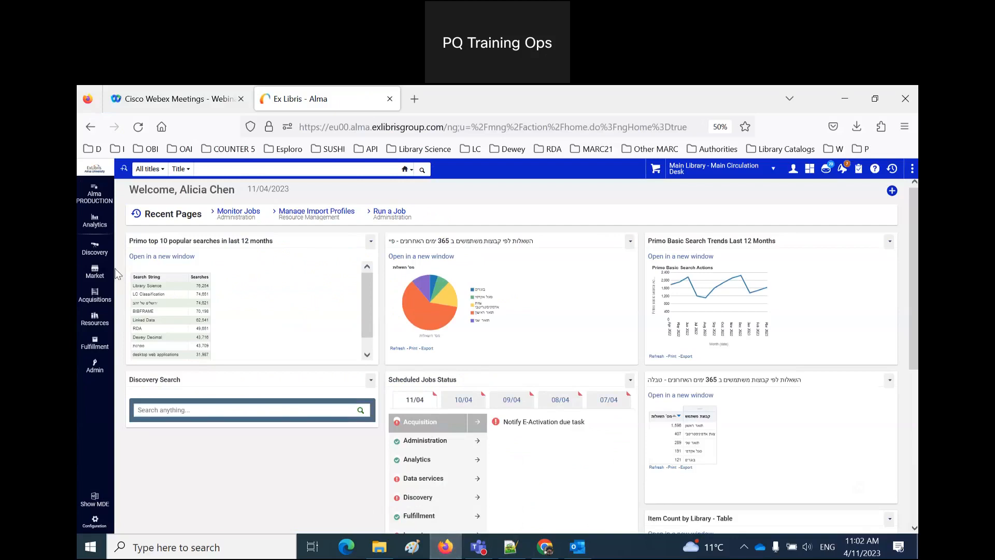
{"action": "left_click", "coordinate": [93, 222]}
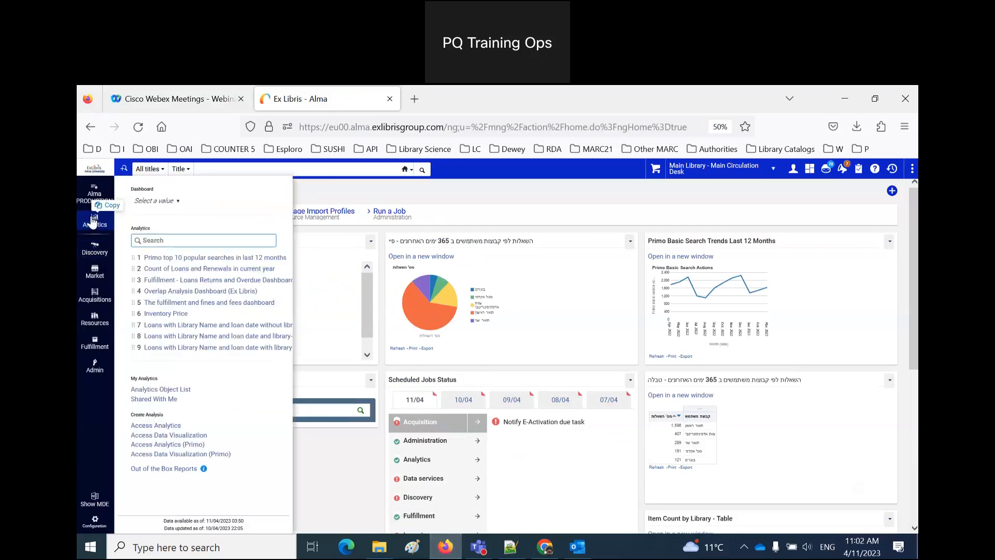
{"action": "left_click", "coordinate": [166, 430]}
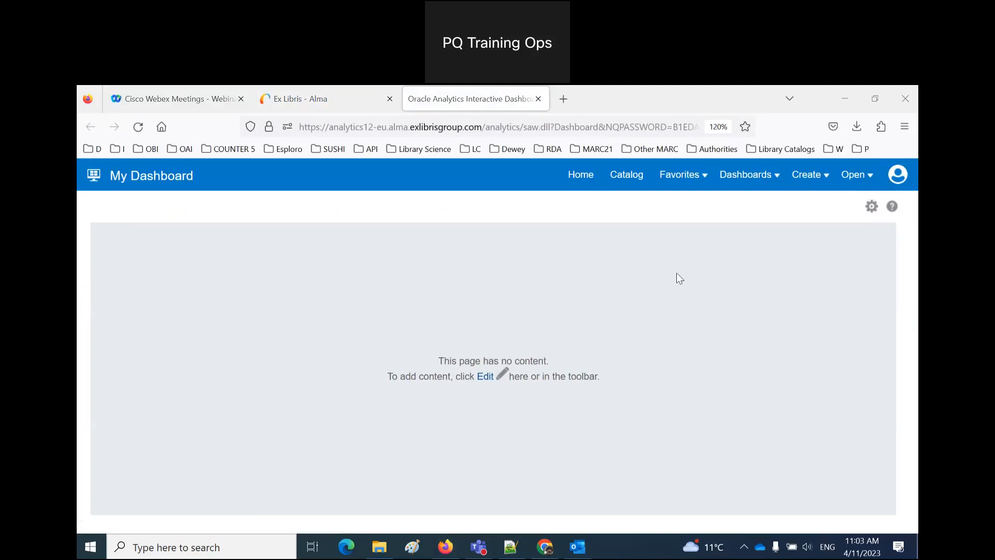
Step: Create a new analysis based on the Physical Items subject area
{"action": "left_click", "coordinate": [807, 175]}
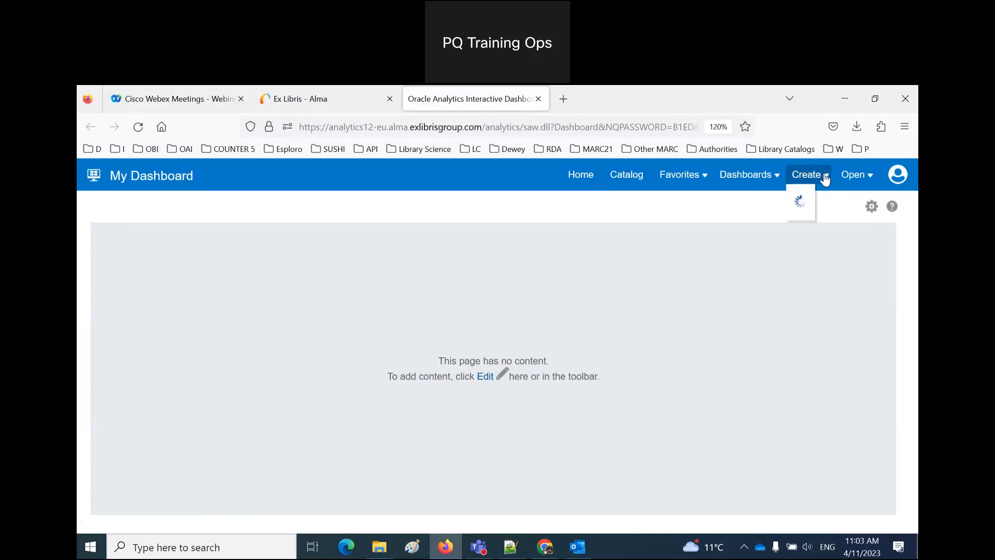
{"action": "left_click", "coordinate": [707, 226]}
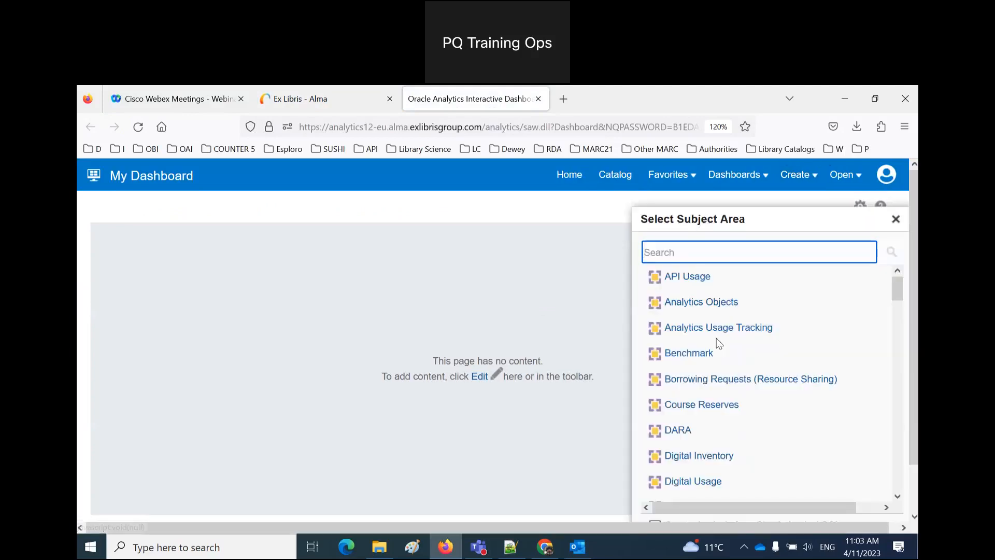
{"action": "scroll", "coordinate": [719, 343], "scroll_direction": "down", "scroll_amount": 3}
{"action": "scroll", "coordinate": [719, 343], "scroll_direction": "down", "scroll_amount": 2}
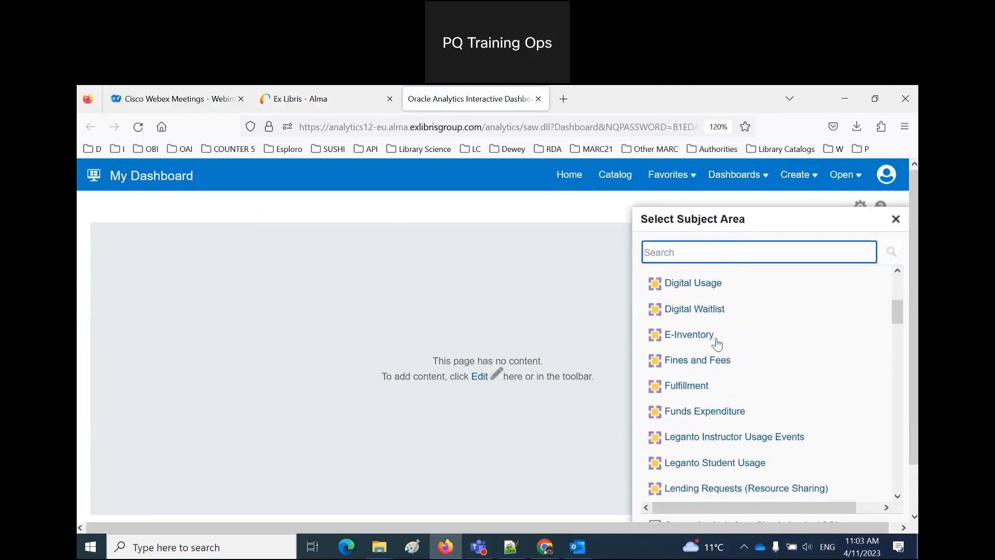
{"action": "scroll", "coordinate": [717, 344], "scroll_direction": "down", "scroll_amount": 4}
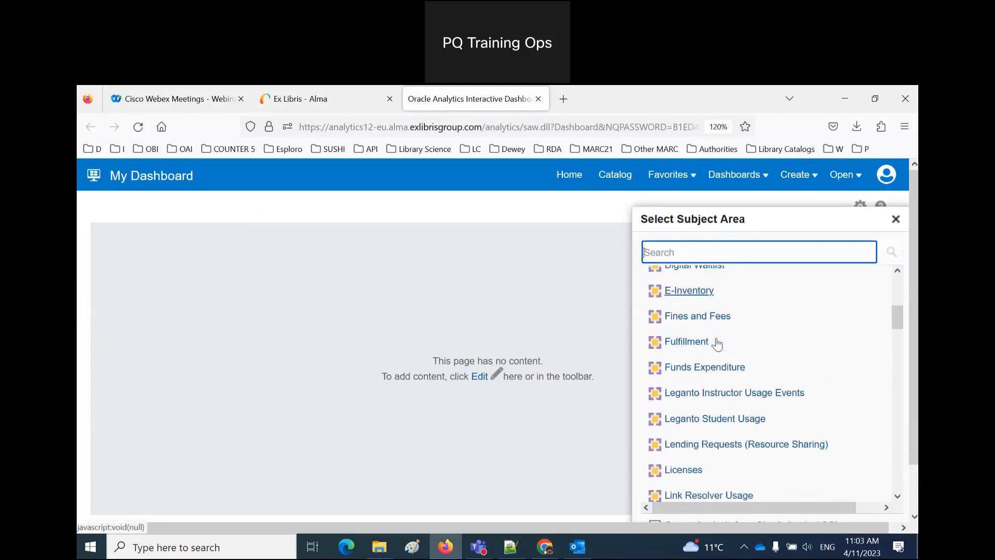
{"action": "left_click", "coordinate": [695, 393]}
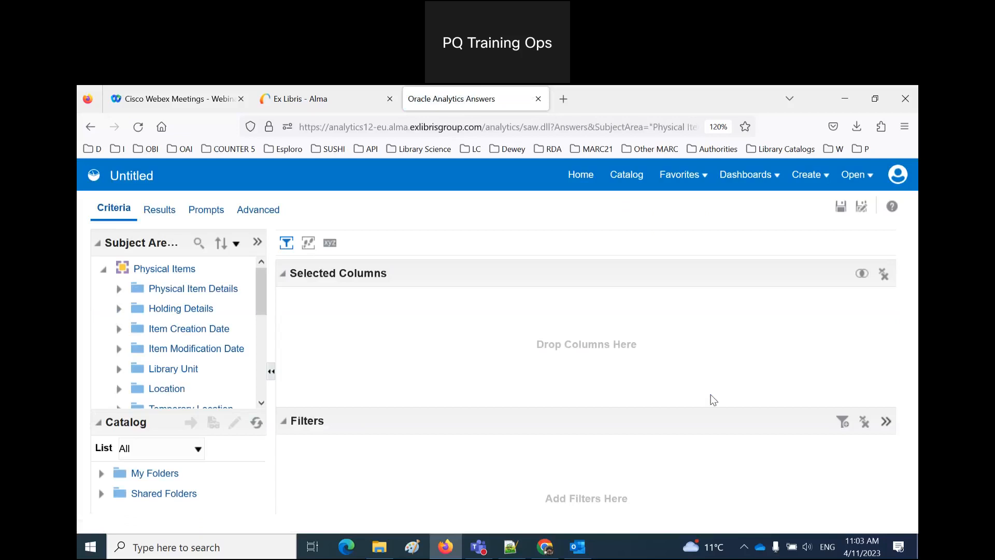
Step: Widen the subject areas pane and add Num of Items (In Repository) from Physical Item Details to the selected columns
{"action": "left_click", "coordinate": [119, 290]}
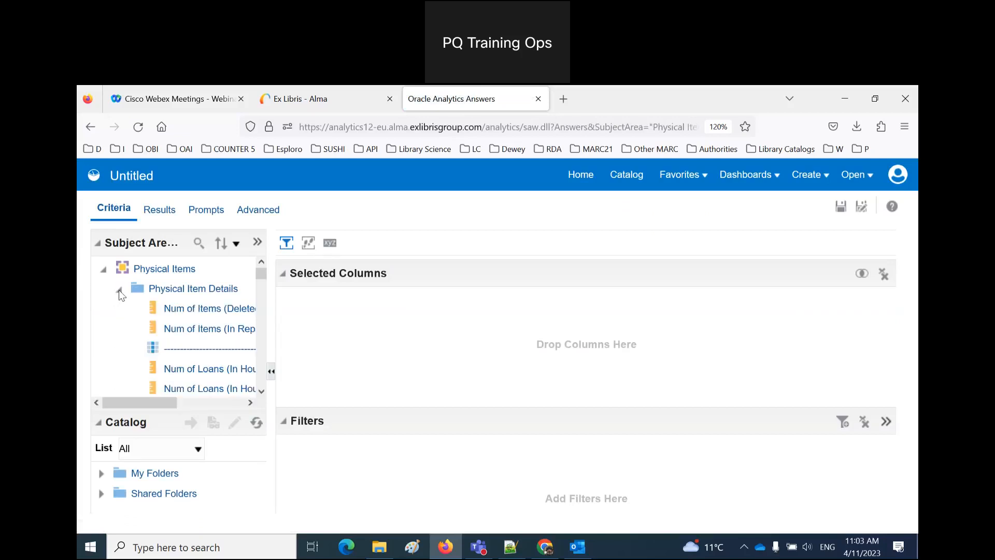
{"action": "left_click_drag", "start_coordinate": [268, 327], "coordinate": [376, 330]}
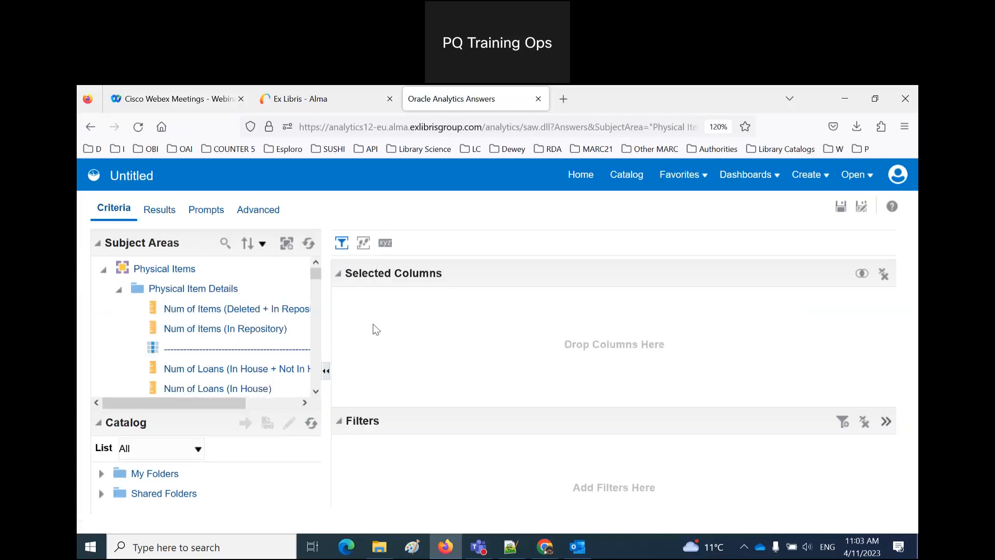
{"action": "left_click_drag", "start_coordinate": [259, 330], "coordinate": [544, 337]}
{"action": "left_click", "coordinate": [491, 332]}
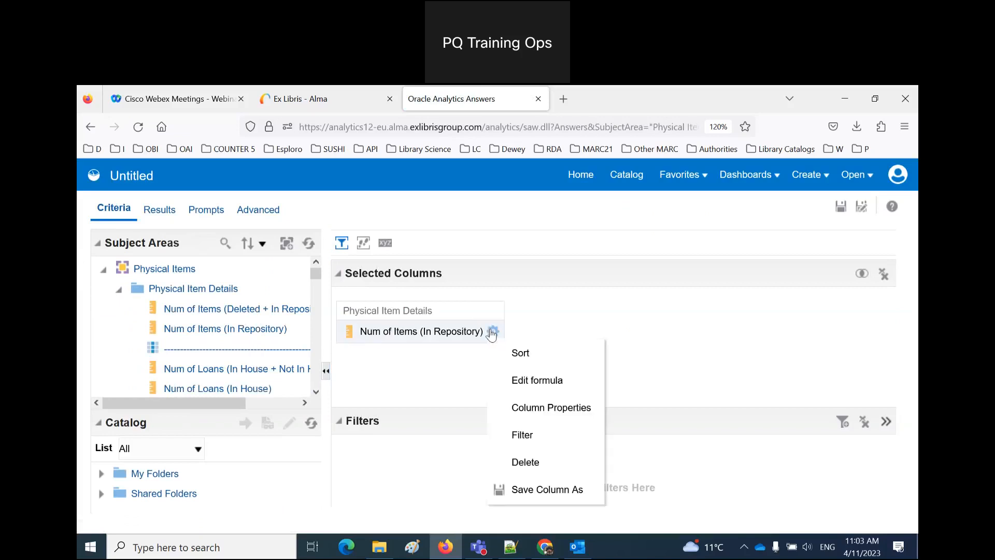
{"action": "left_click", "coordinate": [119, 290]}
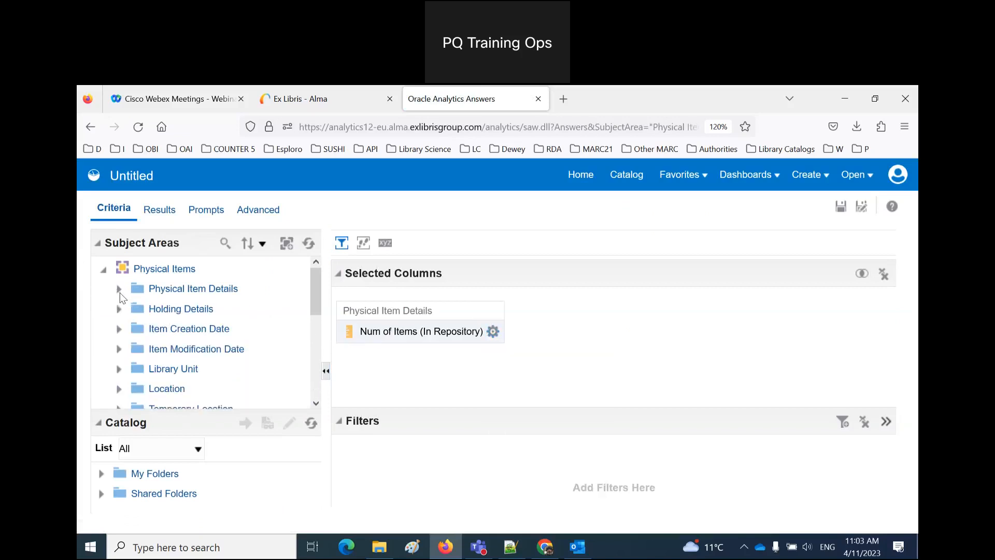
Step: Add Library Name (Active), Location Name and Library Name from the Location folder to the selected columns
{"action": "scroll", "coordinate": [142, 322], "scroll_direction": "down", "scroll_amount": 2}
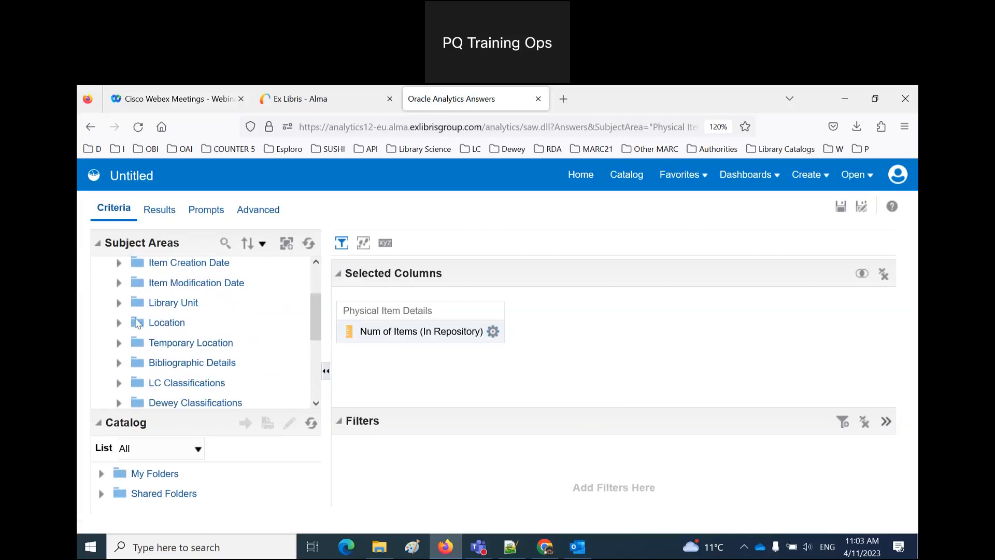
{"action": "left_click", "coordinate": [119, 323]}
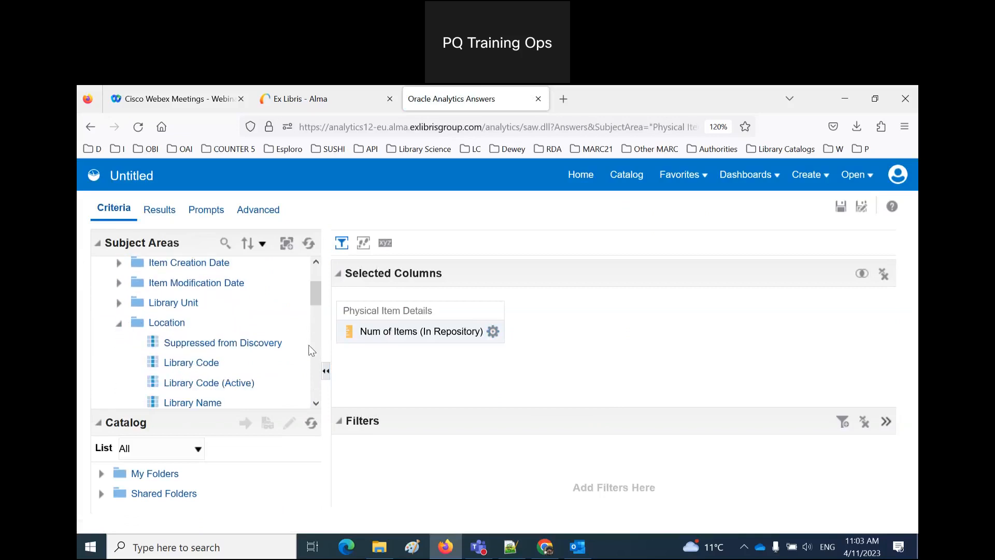
{"action": "scroll", "coordinate": [241, 349], "scroll_direction": "down", "scroll_amount": 3}
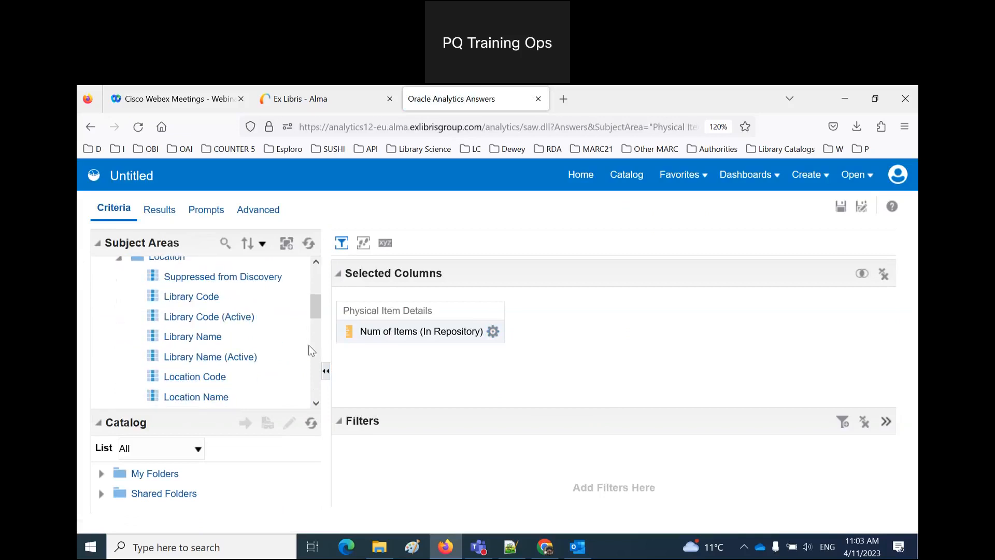
{"action": "double_click", "coordinate": [213, 358]}
{"action": "scroll", "coordinate": [212, 357], "scroll_direction": "down", "scroll_amount": 3}
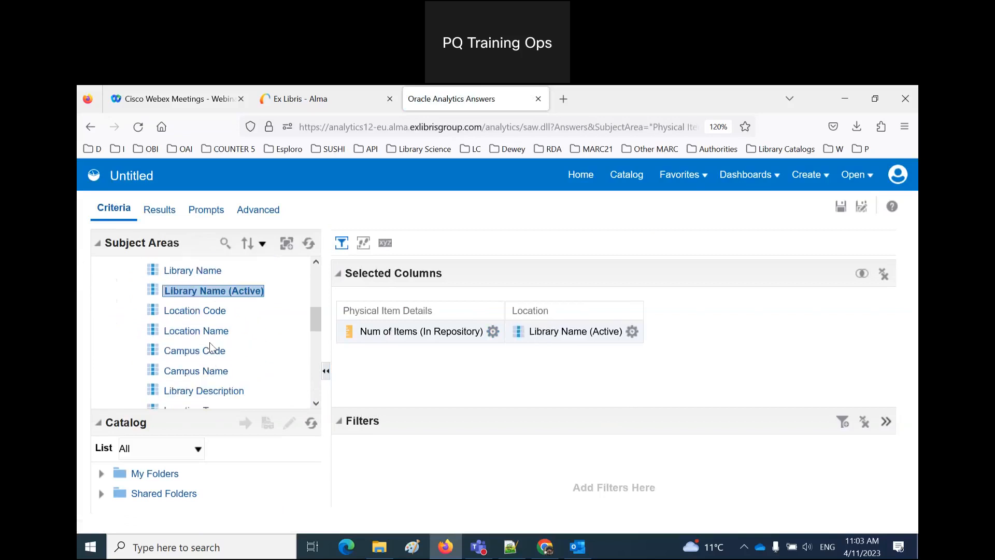
{"action": "left_click", "coordinate": [206, 331]}
{"action": "double_click", "coordinate": [206, 332]}
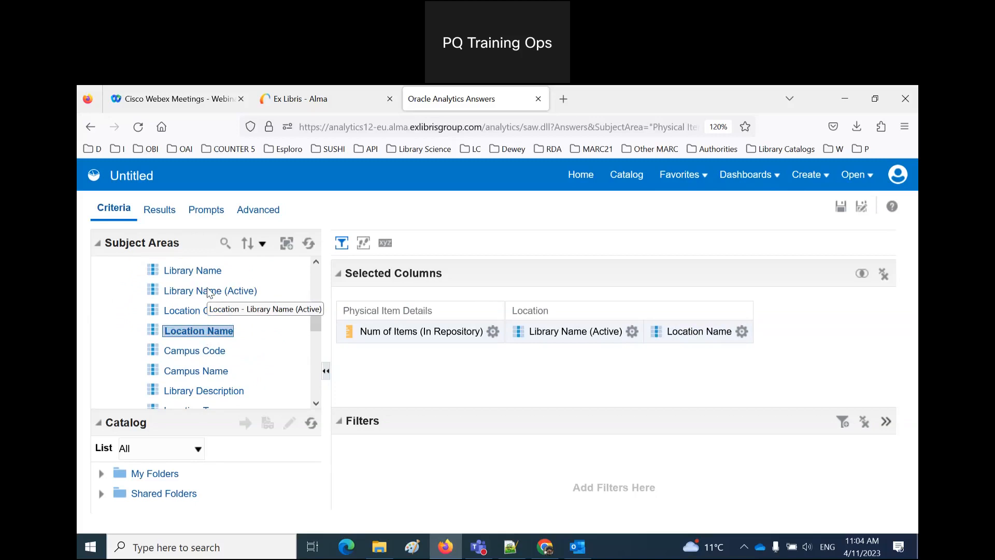
{"action": "double_click", "coordinate": [211, 272]}
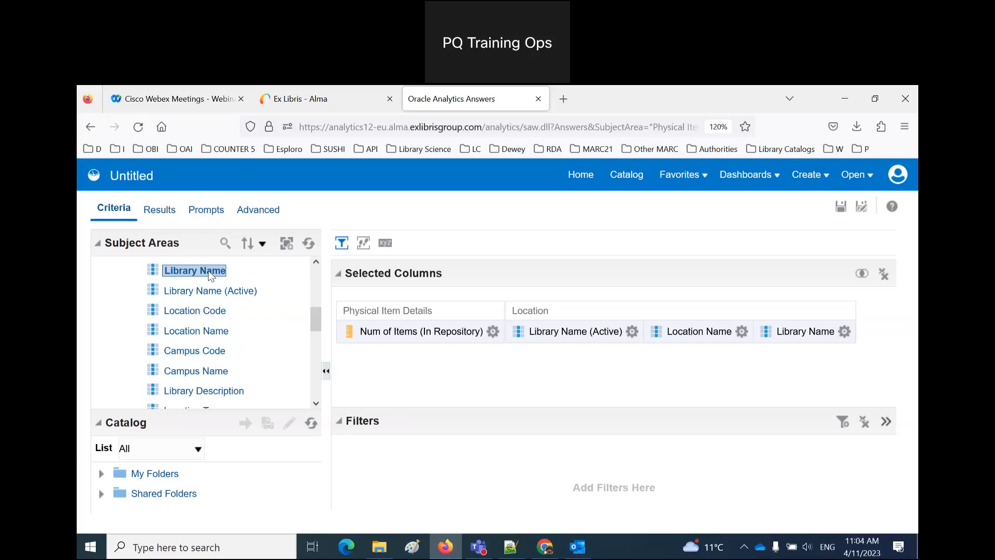
Step: Examine the available filter values for the Library Name (Active) column, and leave without creating a filter
{"action": "left_click", "coordinate": [632, 331]}
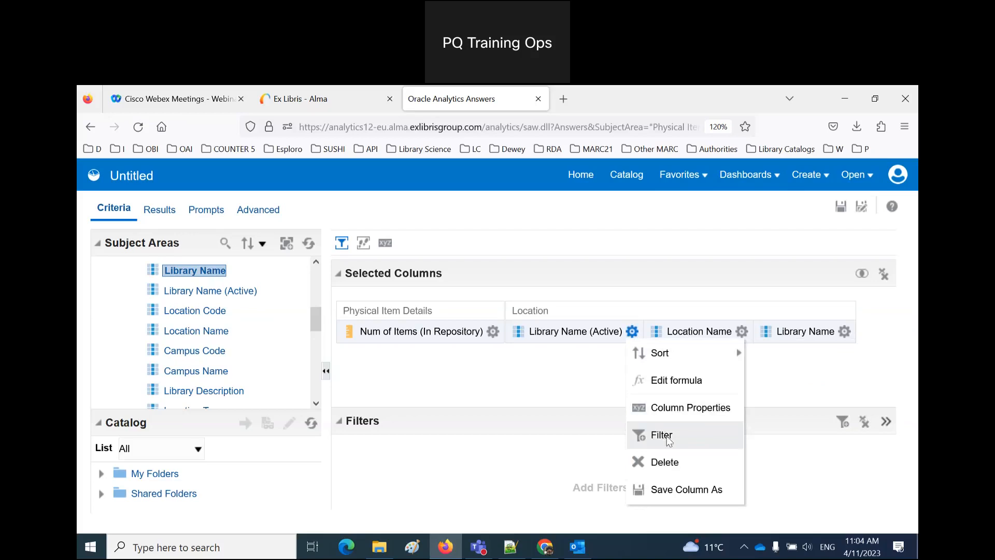
{"action": "left_click", "coordinate": [669, 440]}
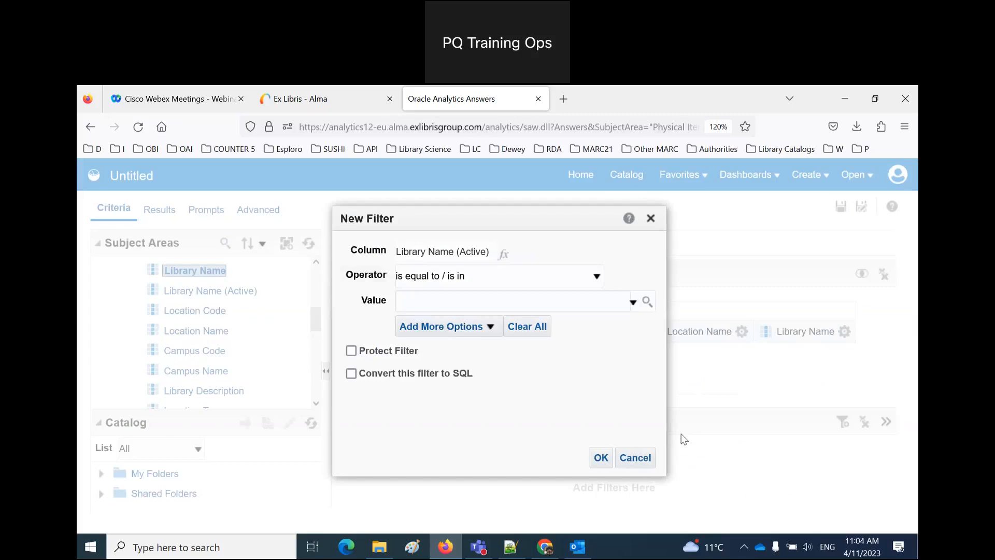
{"action": "left_click", "coordinate": [647, 302]}
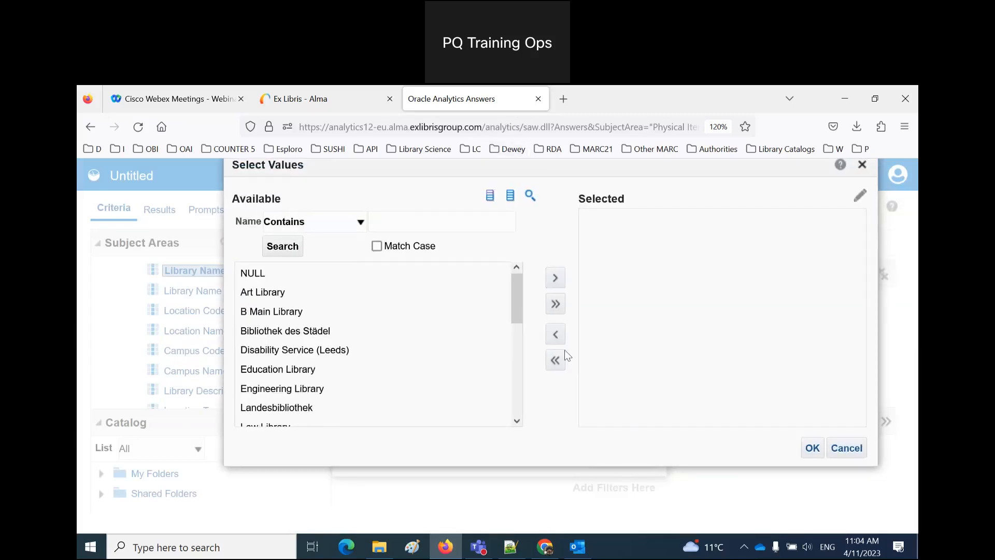
{"action": "mouse_move", "coordinate": [514, 303]}
{"action": "left_mouse_down"}
{"action": "mouse_move", "coordinate": [527, 411]}
{"action": "mouse_move", "coordinate": [520, 284]}
{"action": "left_mouse_up"}
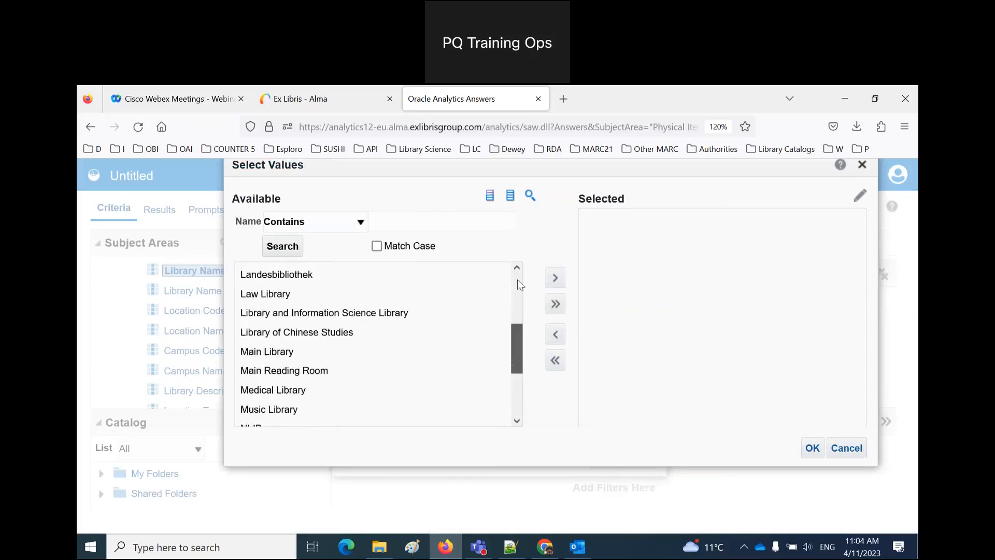
{"action": "left_click", "coordinate": [847, 447]}
{"action": "left_click", "coordinate": [642, 459]}
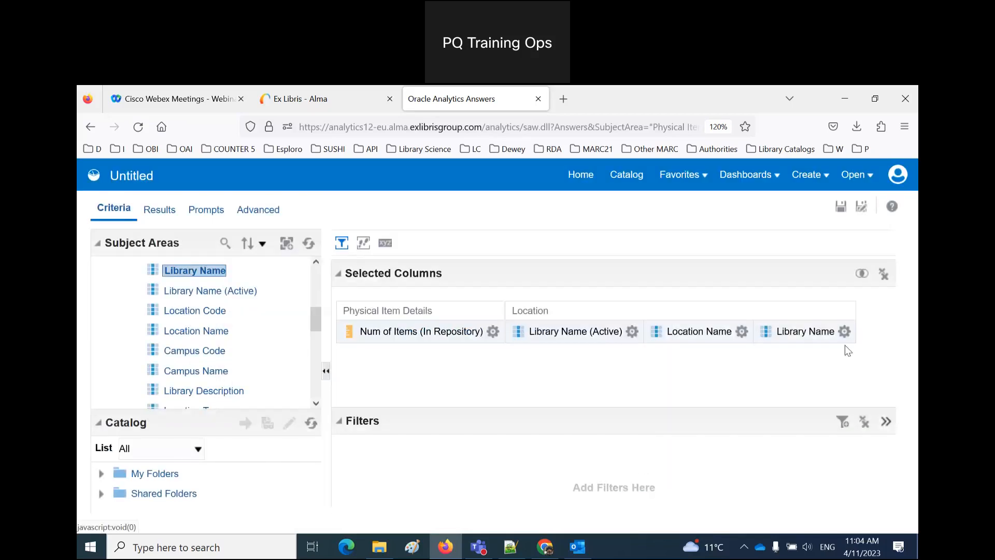
Step: Examine the available filter values for the Library Name column to compare them, and leave without creating a filter
{"action": "left_click", "coordinate": [845, 331]}
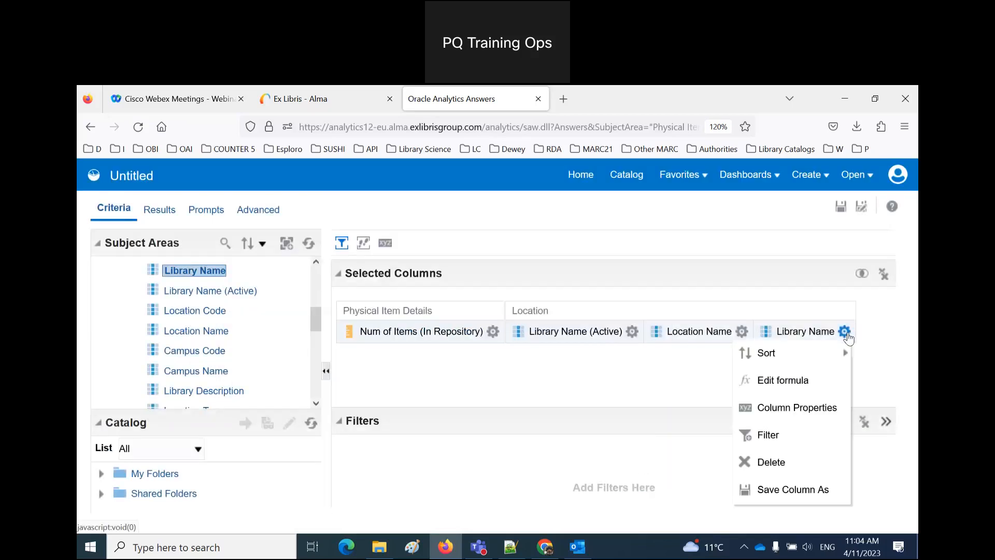
{"action": "left_click", "coordinate": [779, 437]}
{"action": "left_click", "coordinate": [640, 300]}
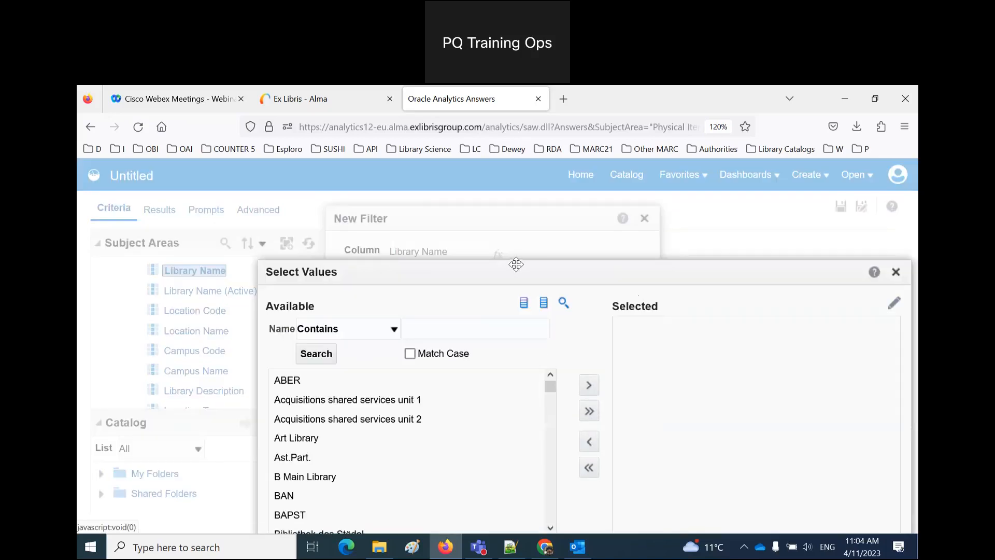
{"action": "left_click_drag", "start_coordinate": [511, 263], "coordinate": [483, 164]}
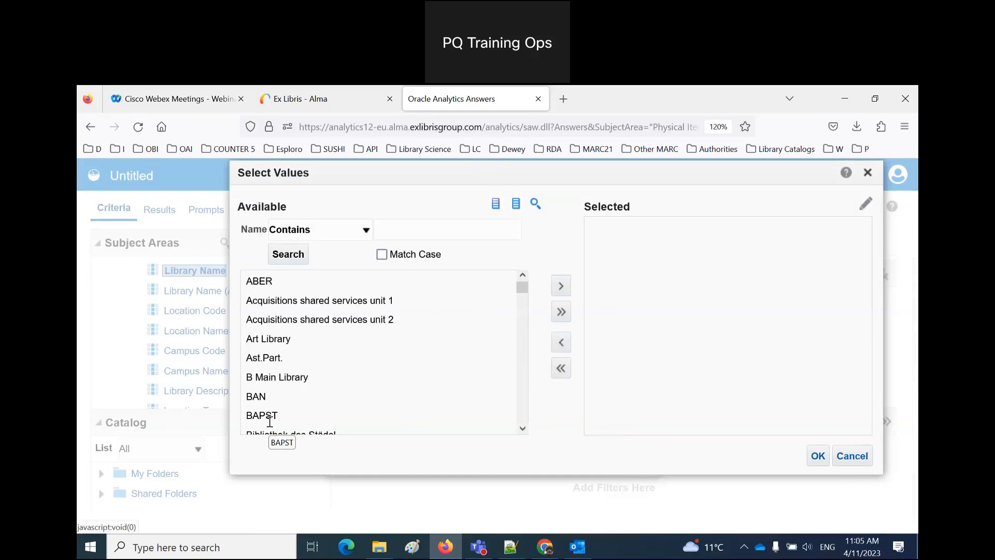
{"action": "left_click", "coordinate": [852, 455]}
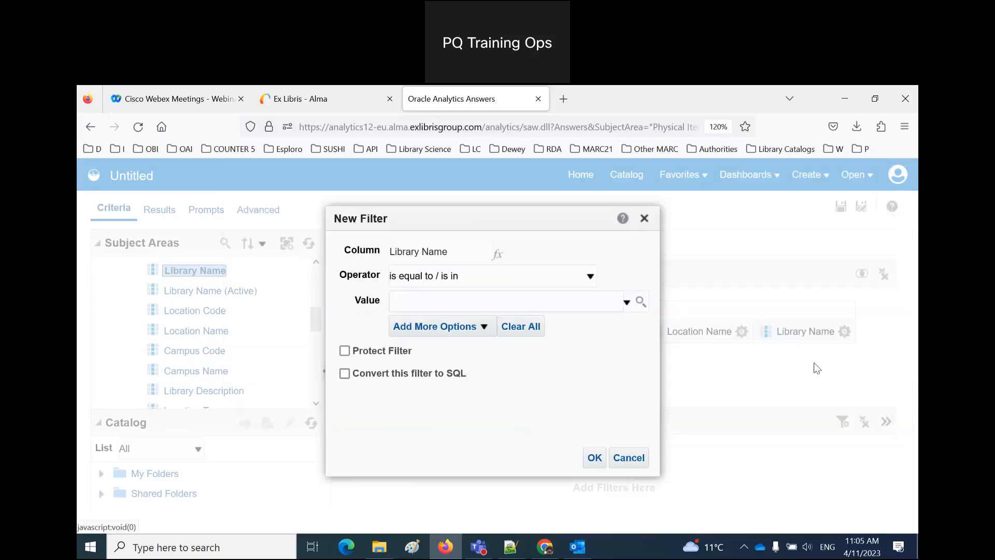
{"action": "left_click", "coordinate": [629, 457]}
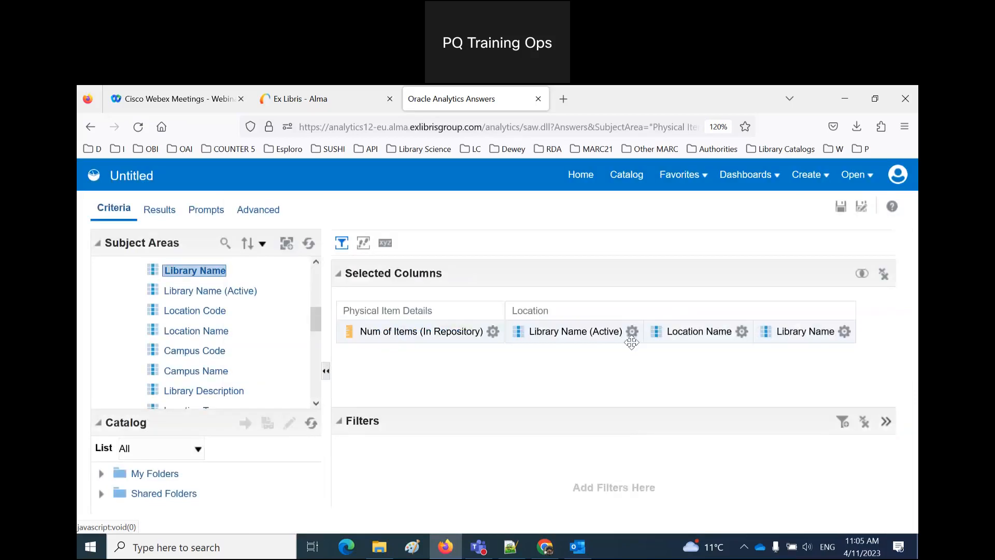
Step: Look again at the filter values offered for Library Name (Active), and leave without creating a filter
{"action": "left_click", "coordinate": [632, 332]}
{"action": "left_click", "coordinate": [663, 440]}
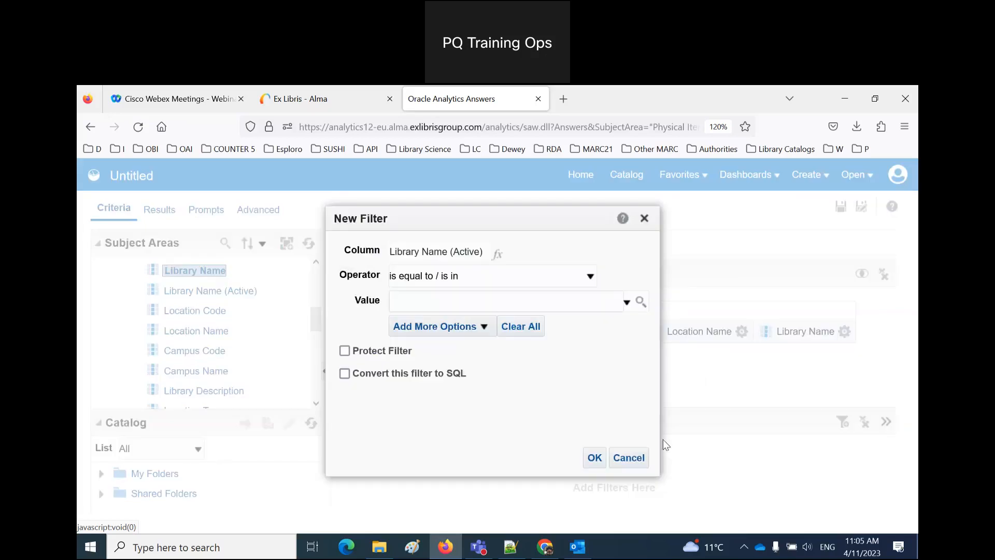
{"action": "left_click", "coordinate": [641, 302]}
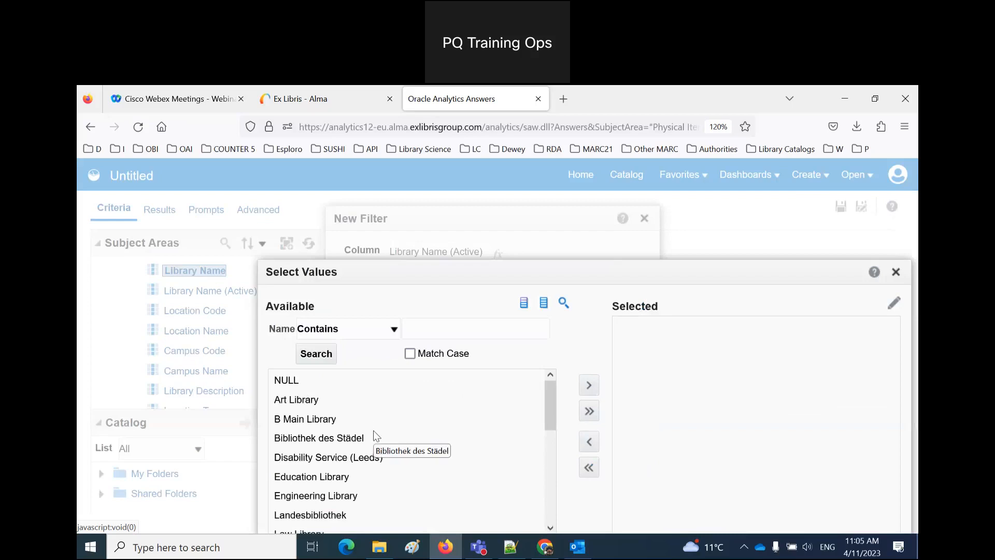
{"action": "left_click", "coordinate": [896, 272]}
{"action": "left_click", "coordinate": [644, 219]}
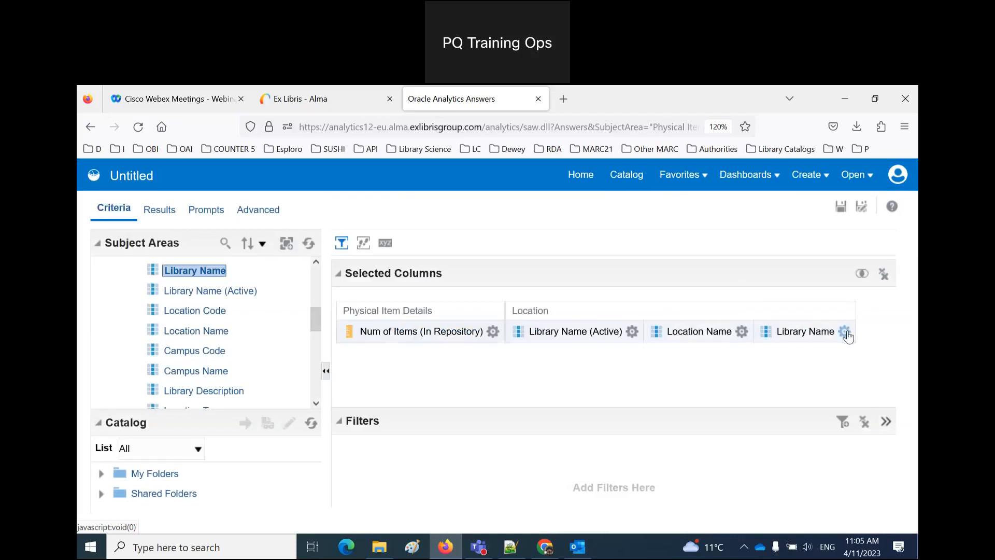
Step: Delete the Library Name column and add Item Creation Year from the Item Creation Date folder to the selected columns
{"action": "left_click", "coordinate": [845, 331]}
{"action": "left_click", "coordinate": [815, 465]}
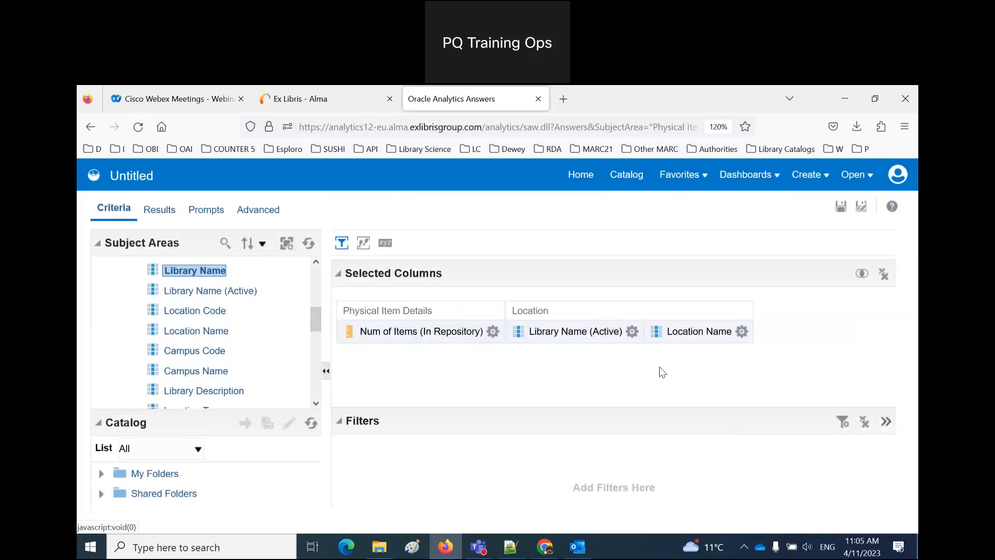
{"action": "left_click", "coordinate": [492, 331]}
{"action": "scroll", "coordinate": [263, 358], "scroll_direction": "down", "scroll_amount": 3}
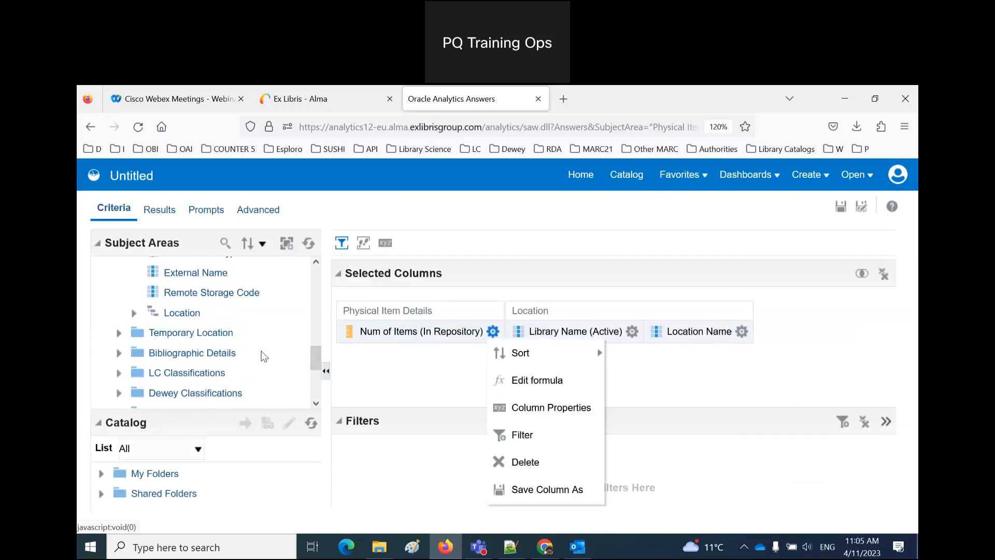
{"action": "scroll", "coordinate": [263, 353], "scroll_direction": "up", "scroll_amount": 5}
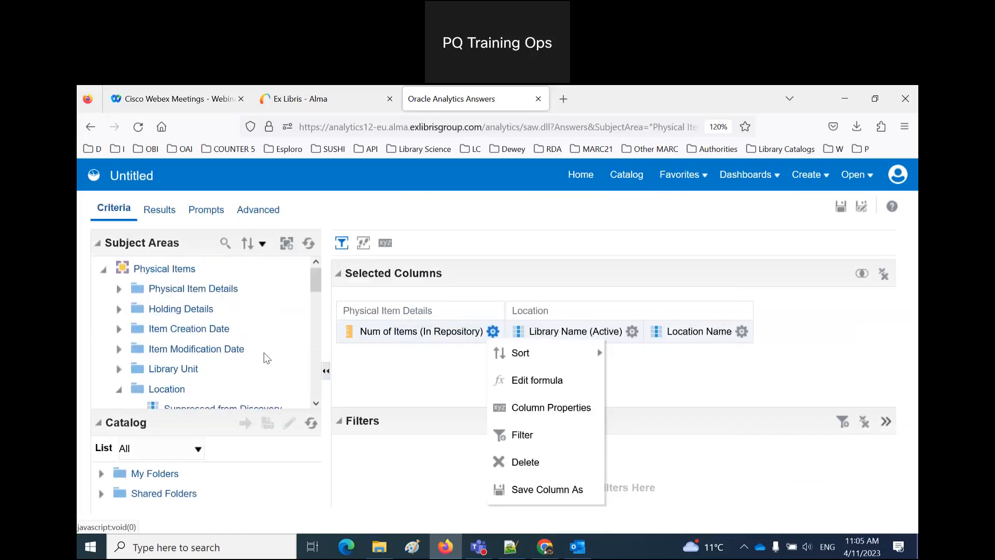
{"action": "left_click", "coordinate": [119, 389]}
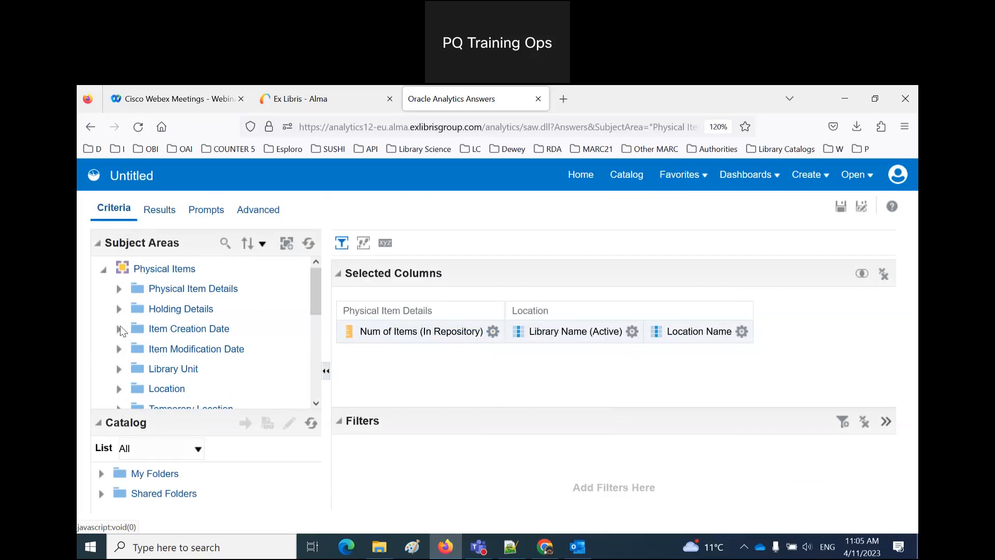
{"action": "left_click", "coordinate": [119, 329]}
{"action": "scroll", "coordinate": [251, 362], "scroll_direction": "down", "scroll_amount": 2}
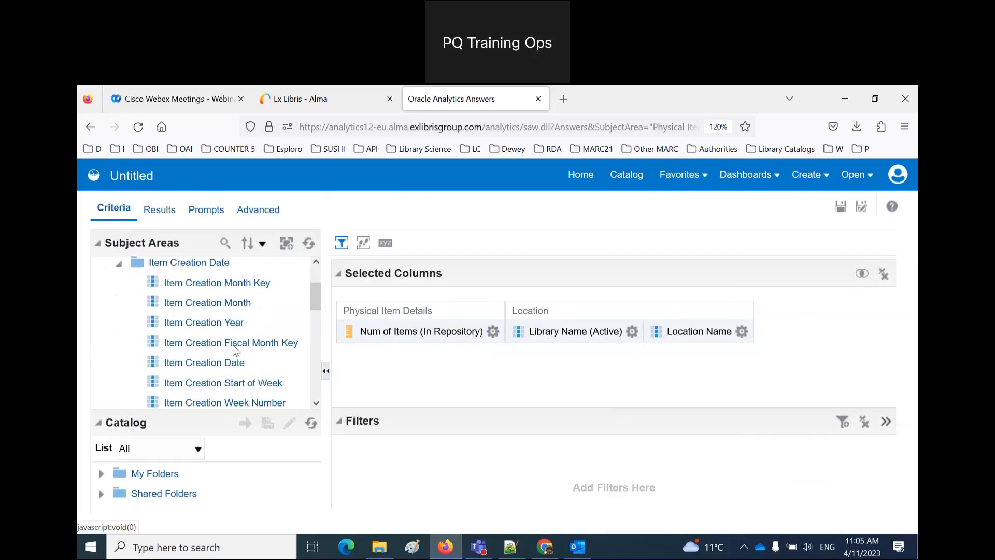
{"action": "double_click", "coordinate": [218, 323]}
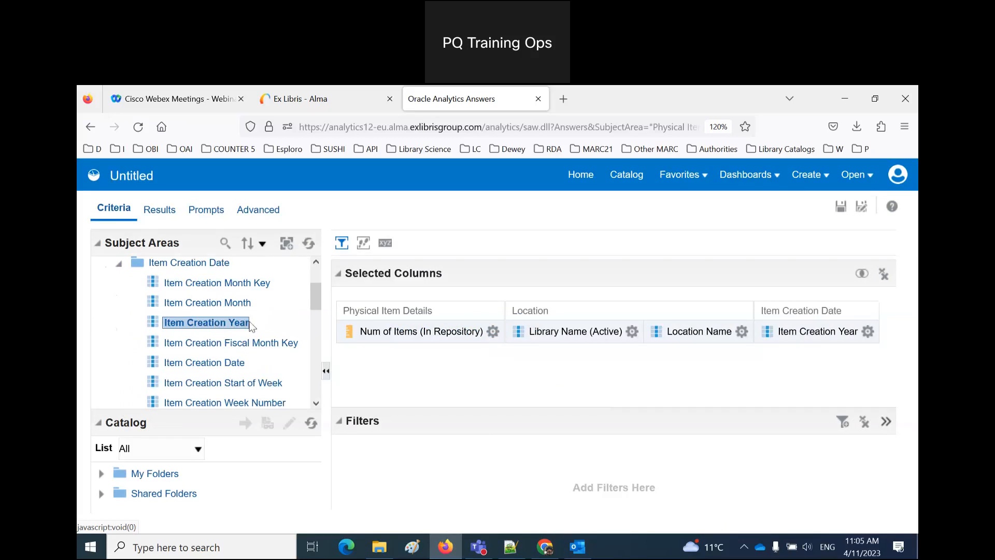
Step: Reorder the columns as Item Creation Year, Library Name (Active), Location Name, Num of Items (In Repository), and display the results
{"action": "left_click_drag", "start_coordinate": [791, 318], "coordinate": [344, 330]}
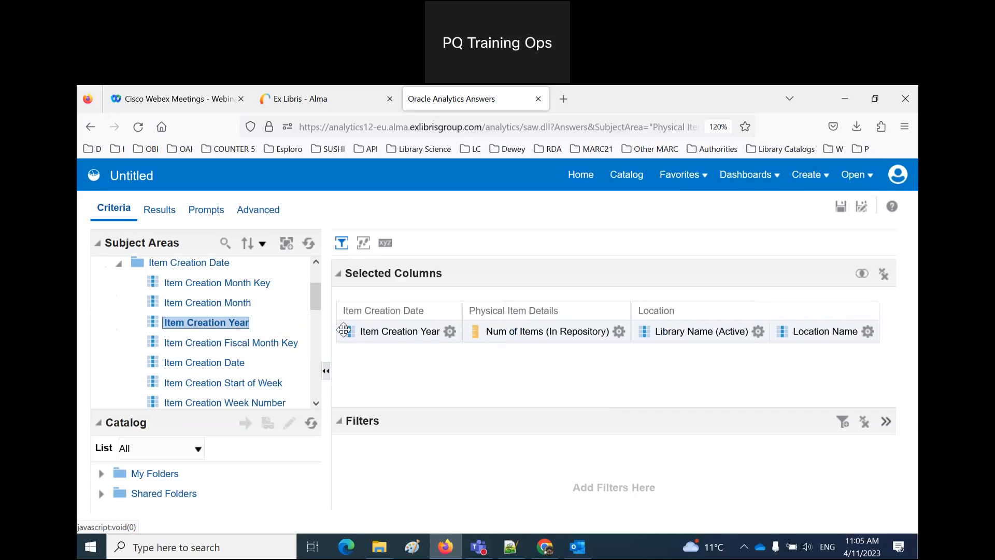
{"action": "left_click_drag", "start_coordinate": [677, 312], "coordinate": [477, 331]}
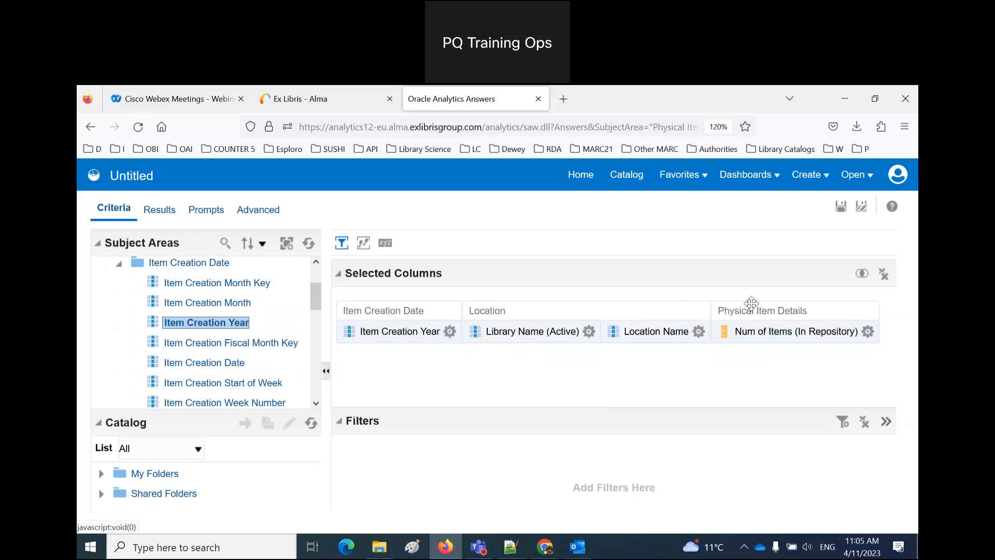
{"action": "left_click", "coordinate": [157, 214]}
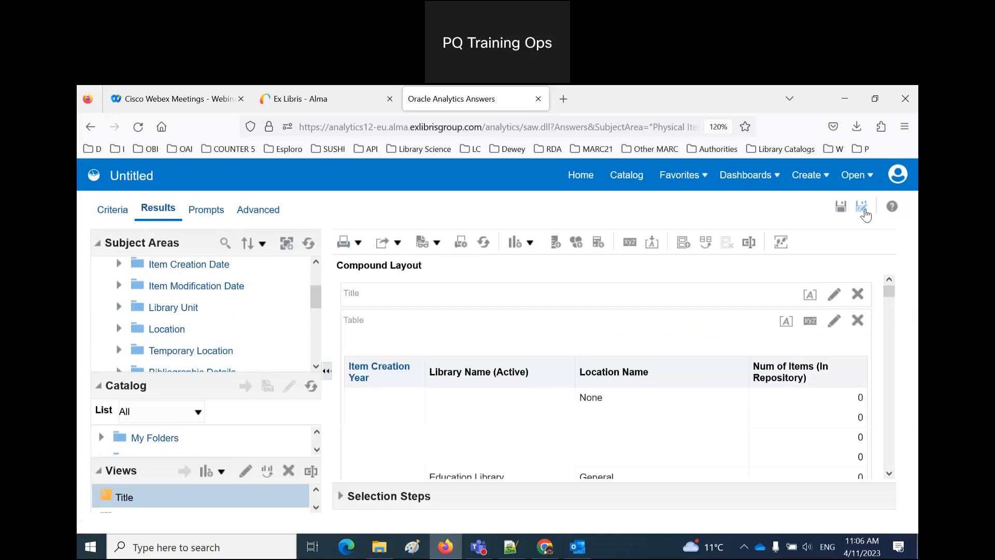
Step: Start saving the analysis as a new report in Shared Folders/Community/Reports/Shared Reports/Analytics Become an Expert 2023
{"action": "left_click", "coordinate": [863, 208]}
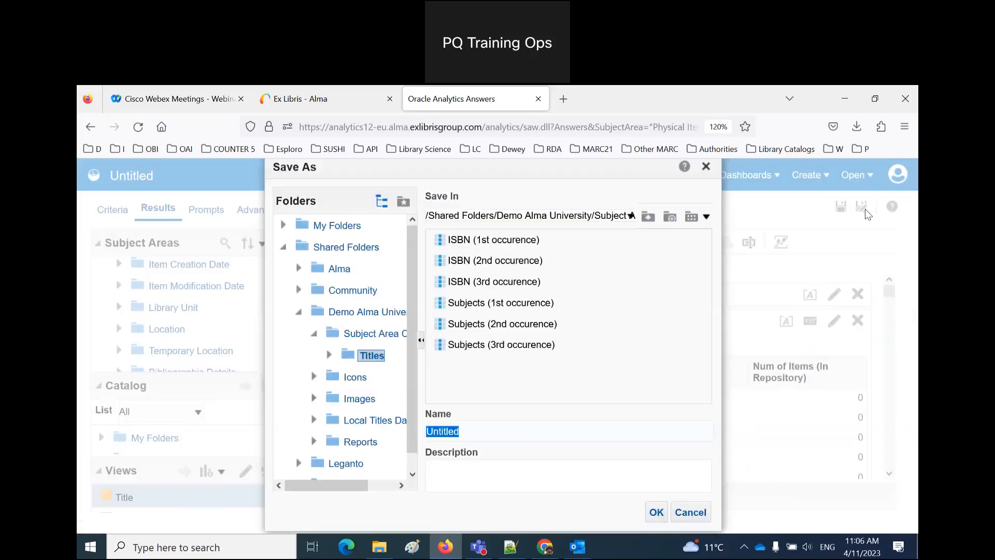
{"action": "left_click", "coordinate": [352, 293]}
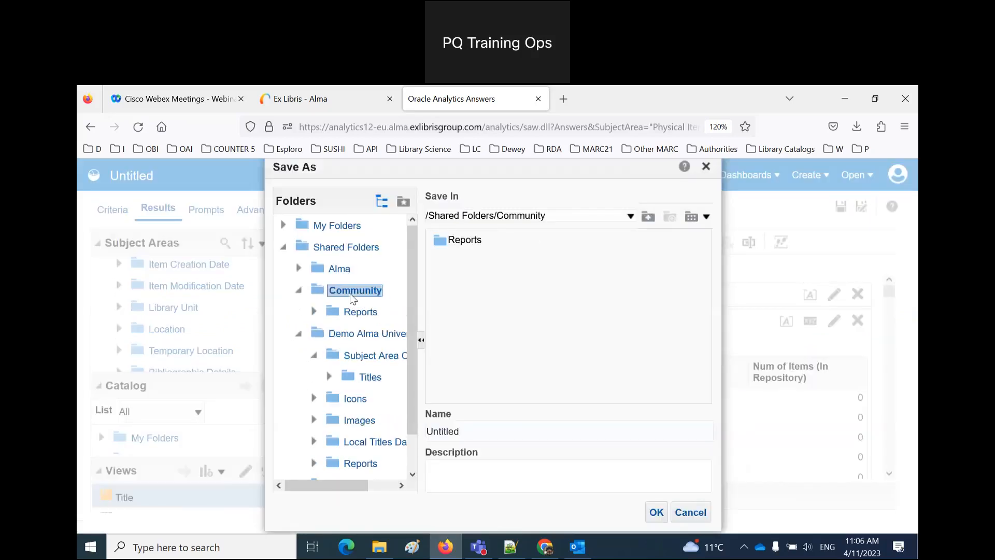
{"action": "left_click", "coordinate": [441, 241]}
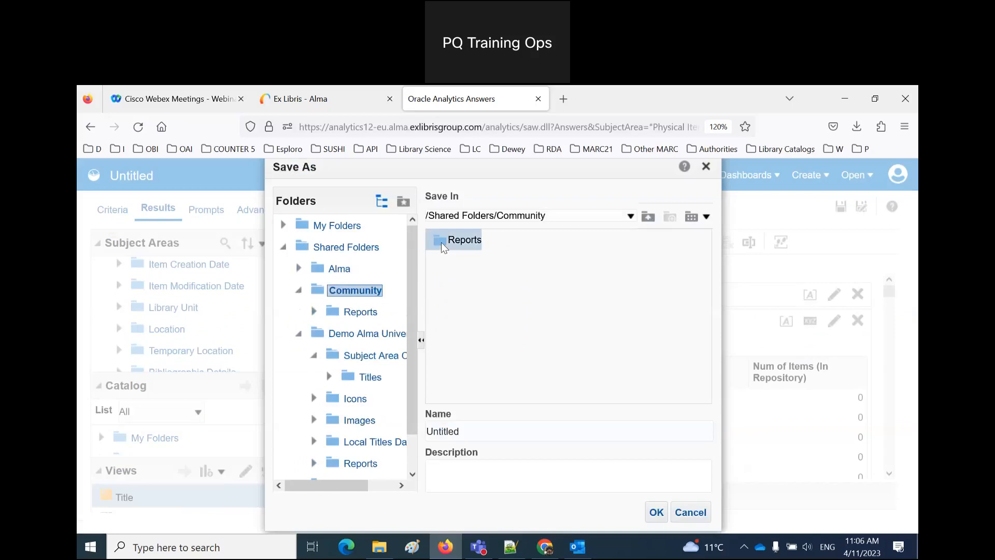
{"action": "double_click", "coordinate": [440, 241]}
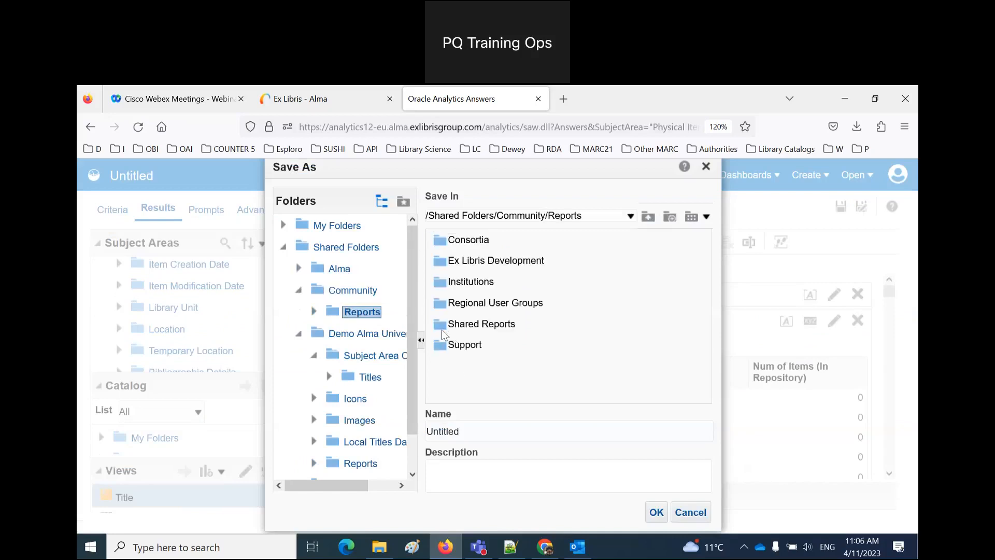
{"action": "left_click", "coordinate": [443, 330]}
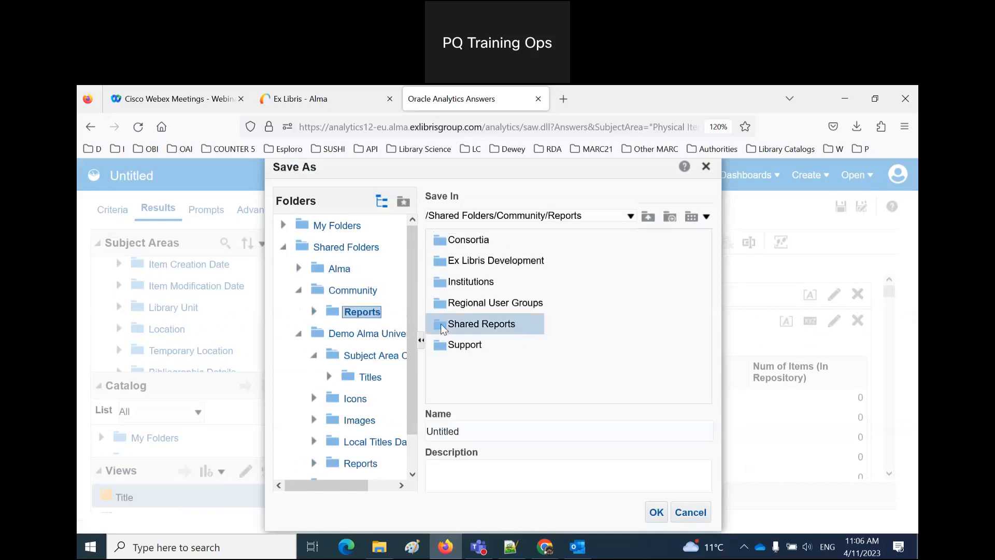
{"action": "double_click", "coordinate": [443, 330]}
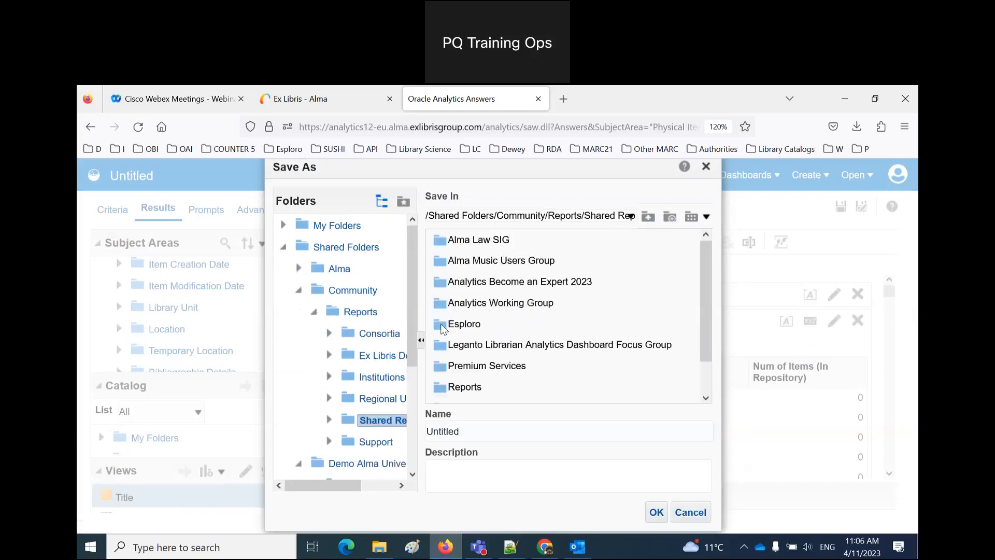
{"action": "left_click", "coordinate": [444, 287]}
{"action": "double_click", "coordinate": [443, 284]}
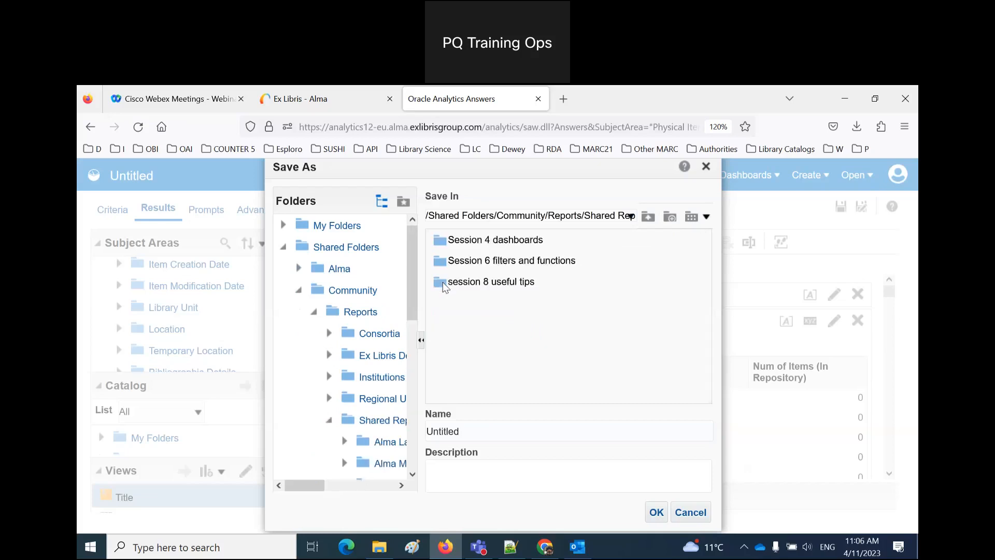
Step: Create a new folder named Session 5 Prompts in the save location
{"action": "right_click", "coordinate": [501, 349]}
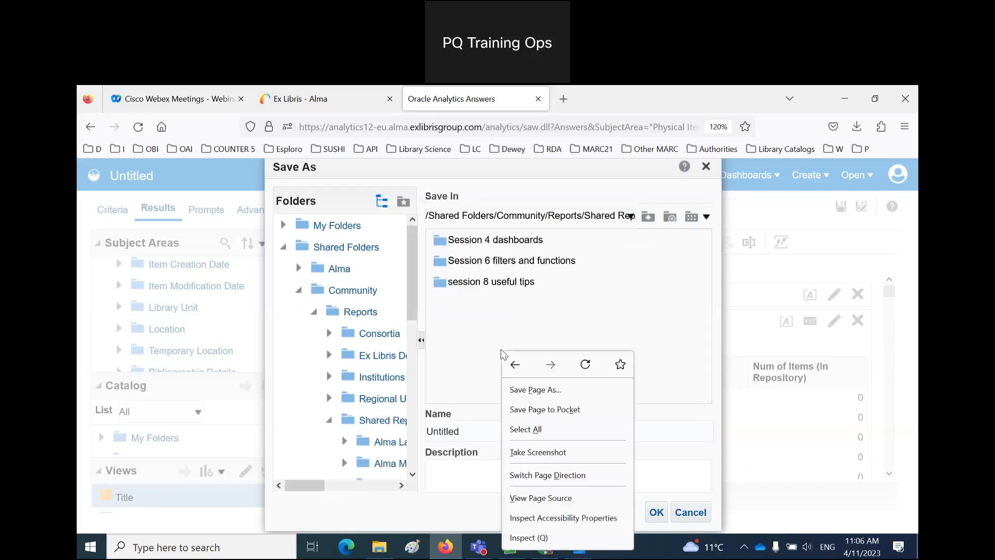
{"action": "left_click", "coordinate": [673, 222]}
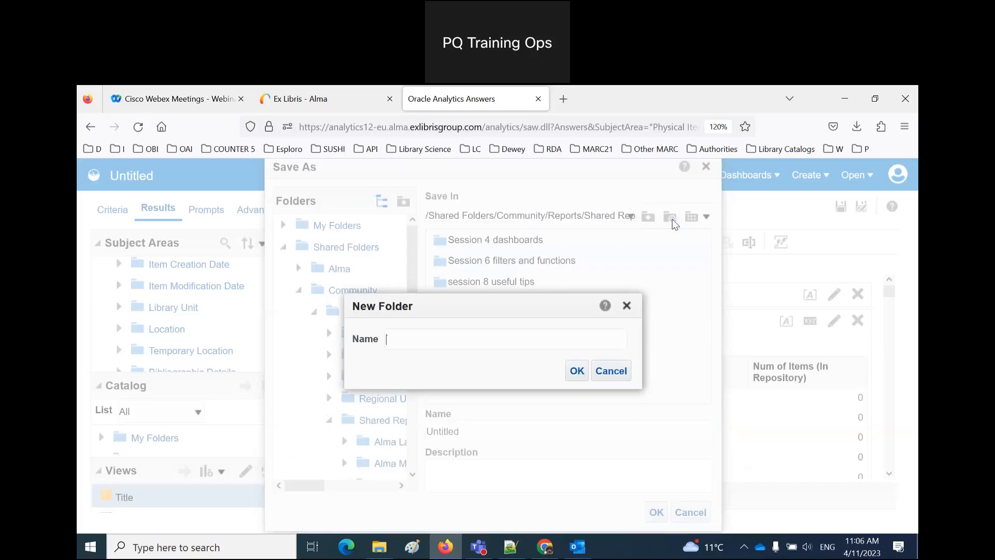
{"action": "type", "text": "Session 5 Prompts"}
{"action": "left_click", "coordinate": [575, 371]}
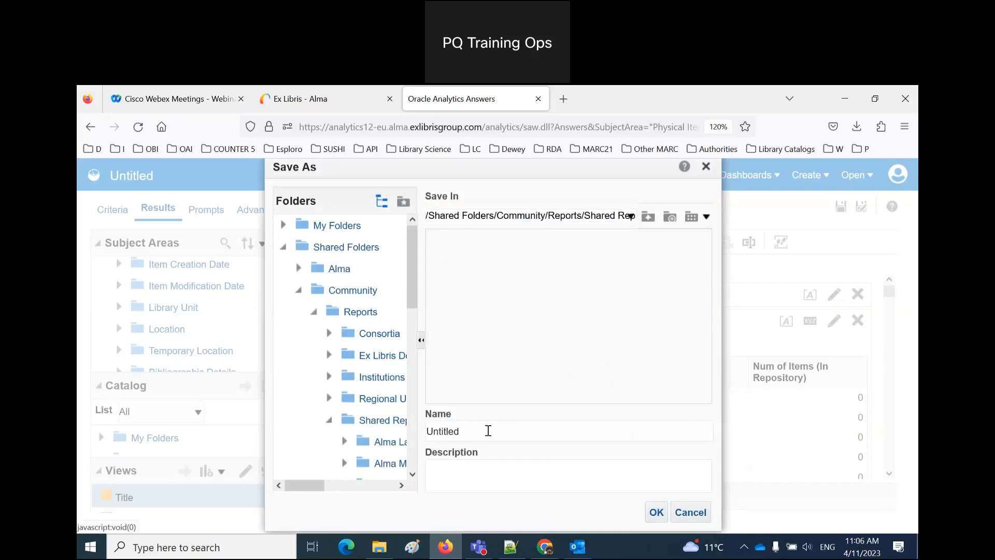
Step: Save the analysis under the name Physical Inventory Information in the new folder and look through its results table
{"action": "left_click_drag", "start_coordinate": [485, 431], "coordinate": [391, 431]}
{"action": "type", "text": "Physical Inventory Information"}
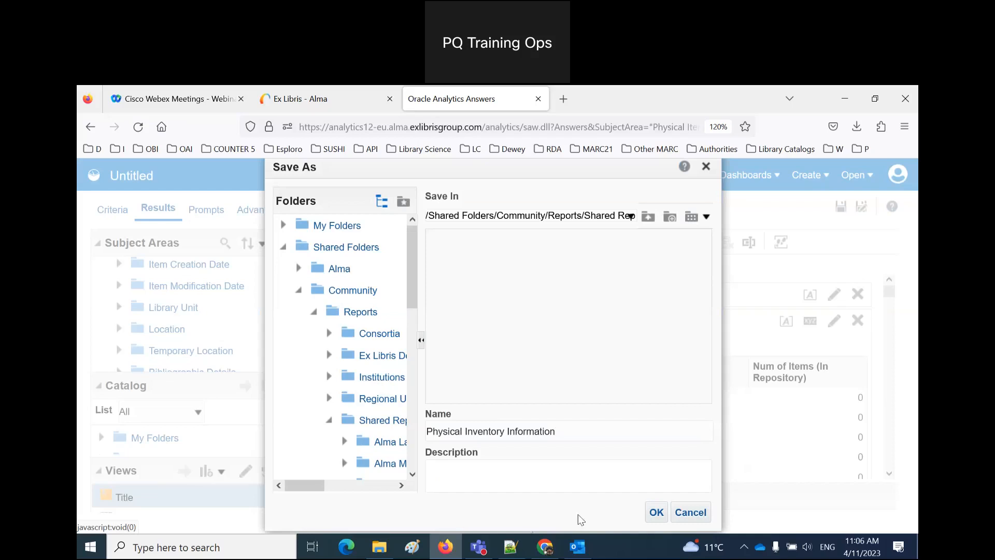
{"action": "left_click", "coordinate": [658, 514]}
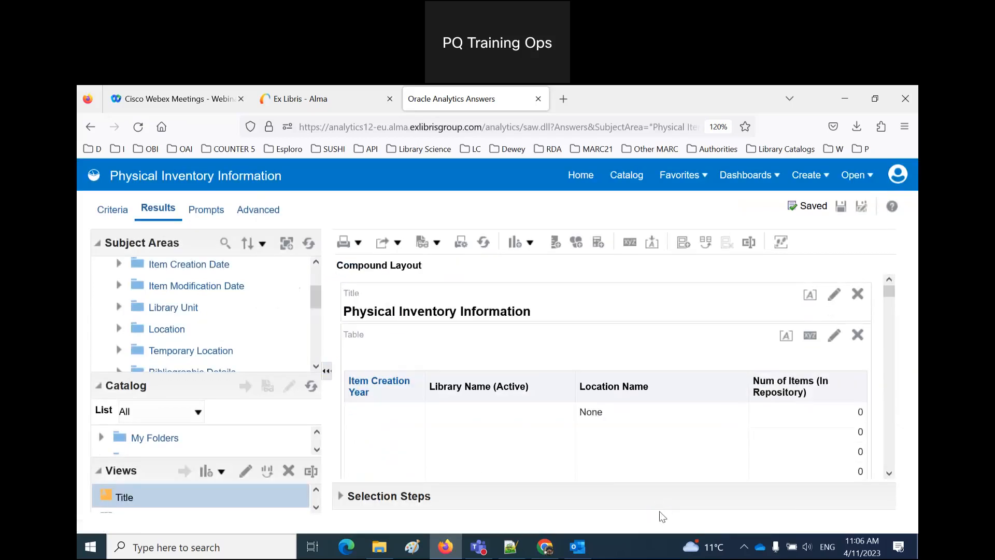
{"action": "scroll", "coordinate": [606, 415], "scroll_direction": "down", "scroll_amount": 3}
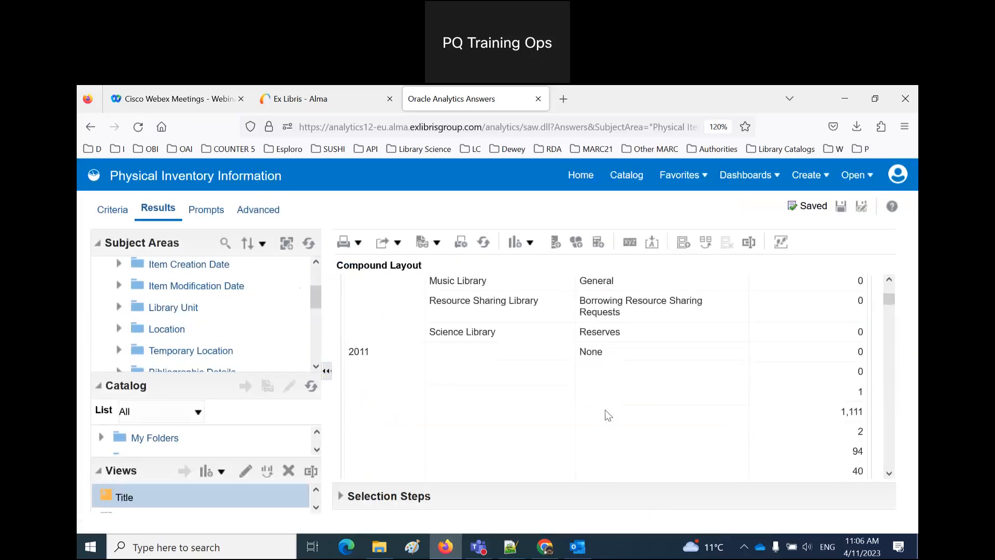
Step: Look through the results table by creation year, library and location, and bring up the report's prompt definitions
{"action": "scroll", "coordinate": [608, 415], "scroll_direction": "down", "scroll_amount": 2}
{"action": "scroll", "coordinate": [608, 415], "scroll_direction": "up", "scroll_amount": 4}
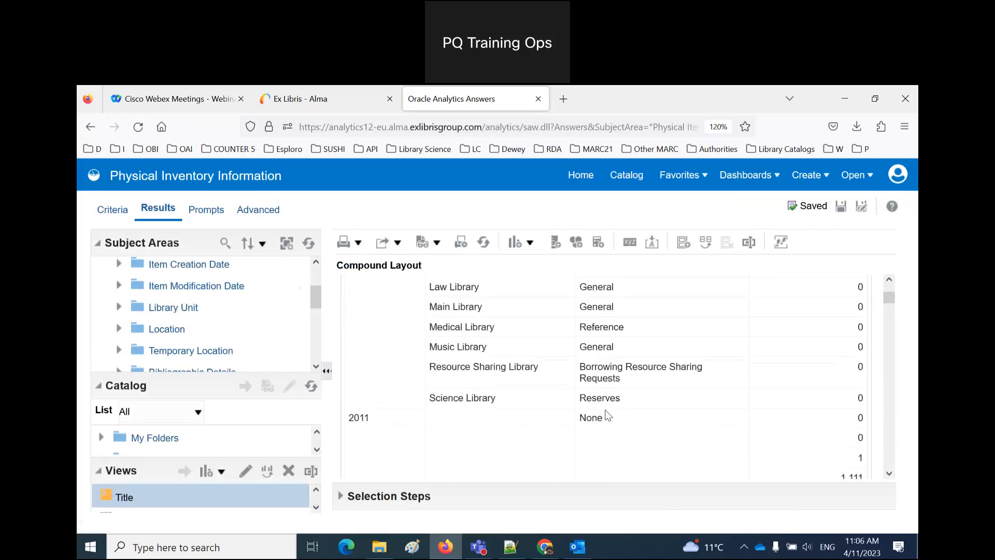
{"action": "scroll", "coordinate": [608, 414], "scroll_direction": "down", "scroll_amount": 8}
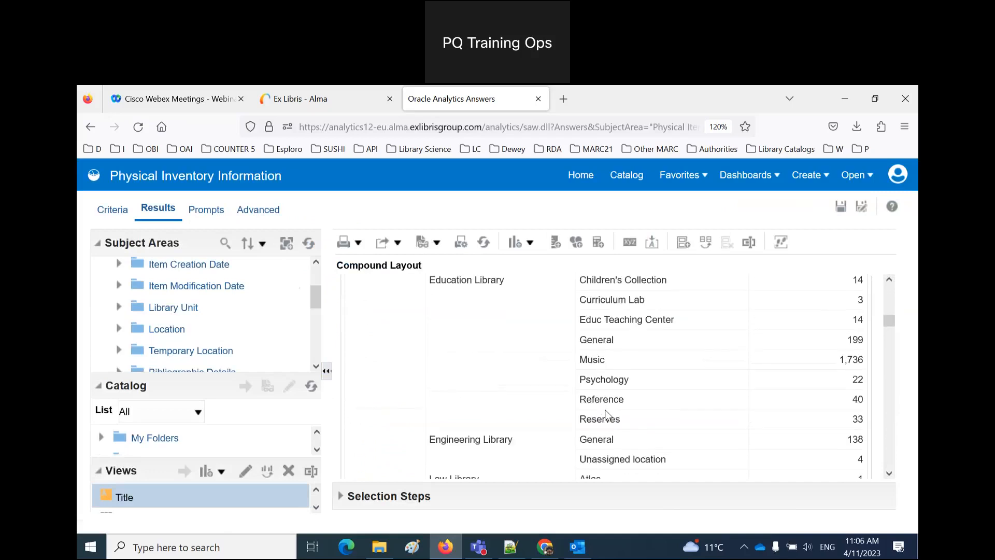
{"action": "scroll", "coordinate": [608, 415], "scroll_direction": "down", "scroll_amount": 10}
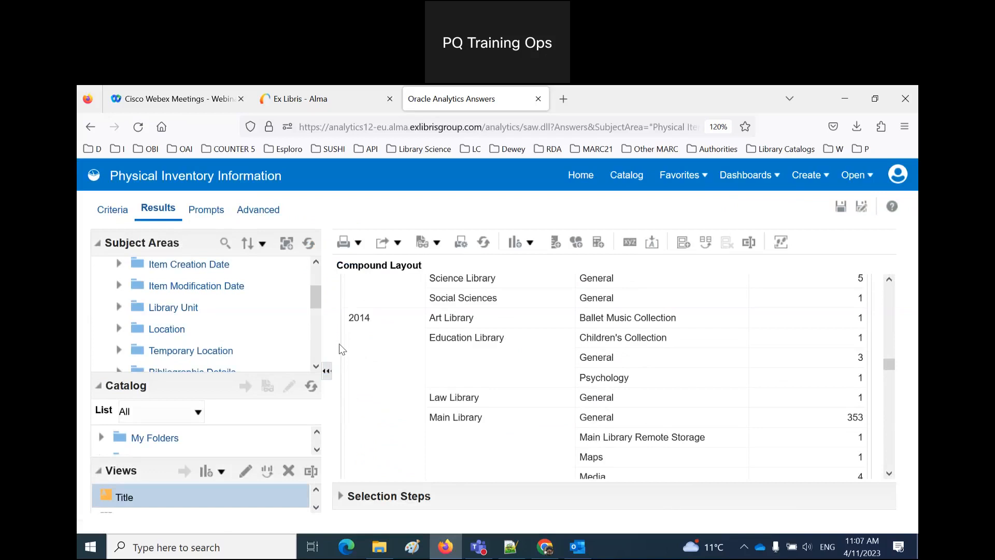
{"action": "left_click", "coordinate": [210, 214]}
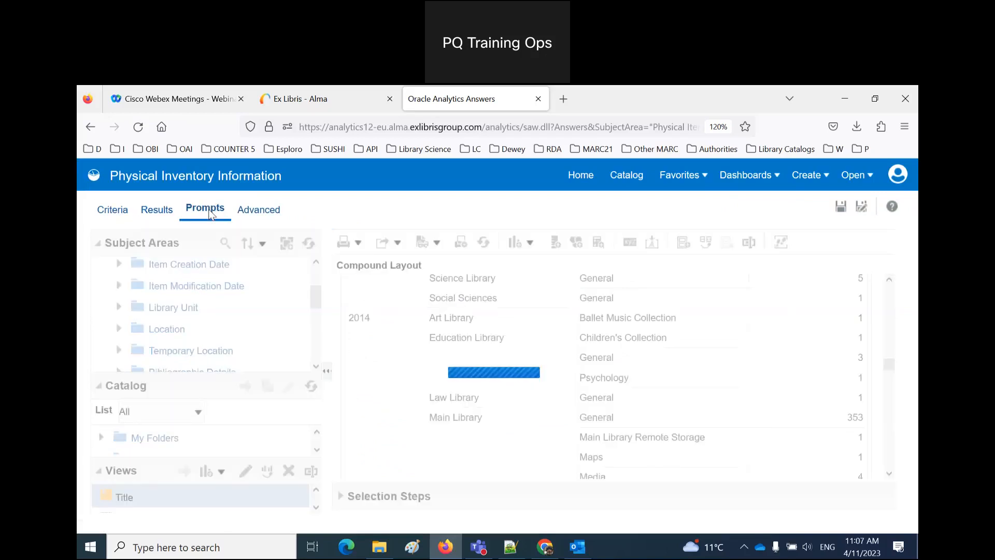
Step: Open the PowerPoint presentation "1. How to create a prompt in an Alma Analytics report", view its Introduction slide, and return to Firefox
{"action": "left_click", "coordinate": [379, 547]}
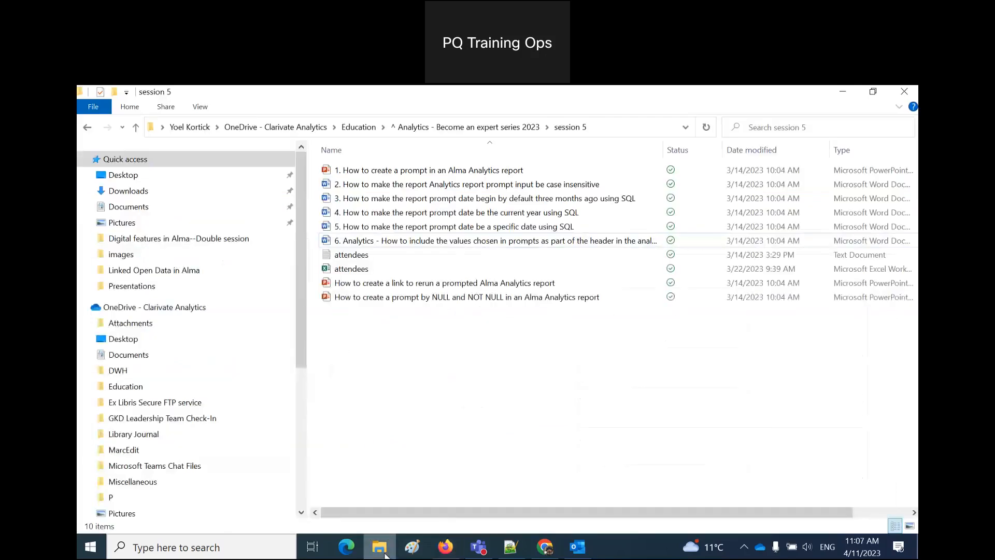
{"action": "double_click", "coordinate": [421, 174]}
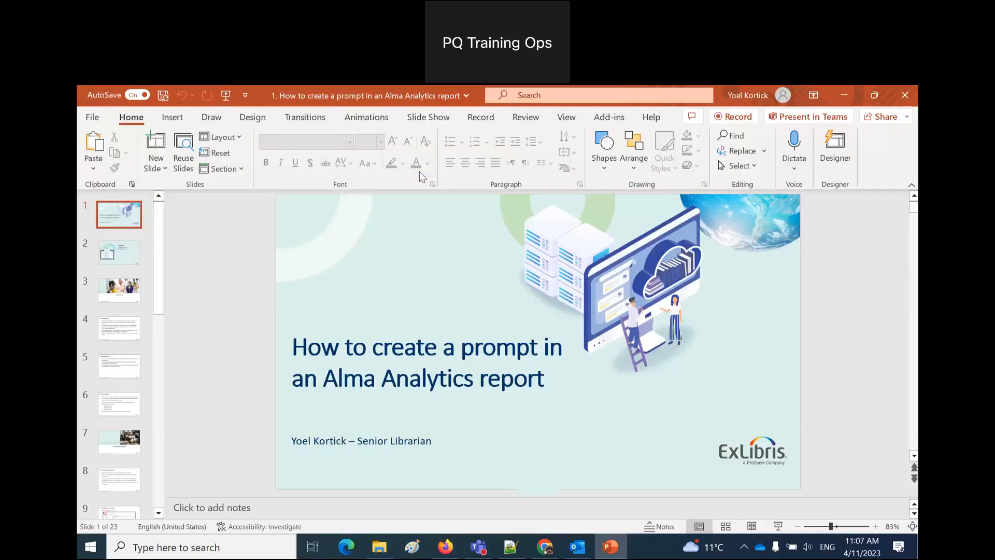
{"action": "key", "text": "Page_Down"}
{"action": "key", "text": "Page_Down"}
{"action": "key", "text": "Page_Down"}
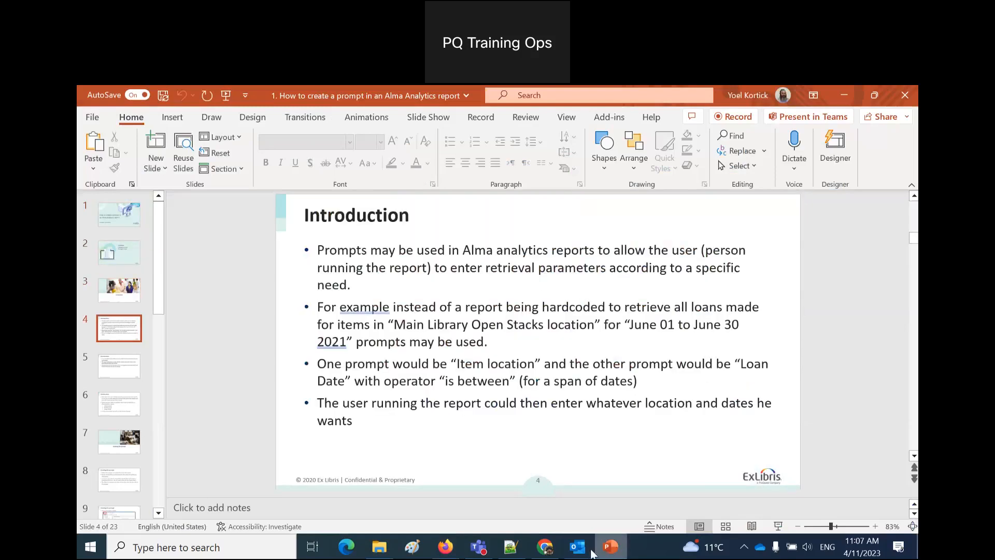
{"action": "left_click", "coordinate": [446, 550]}
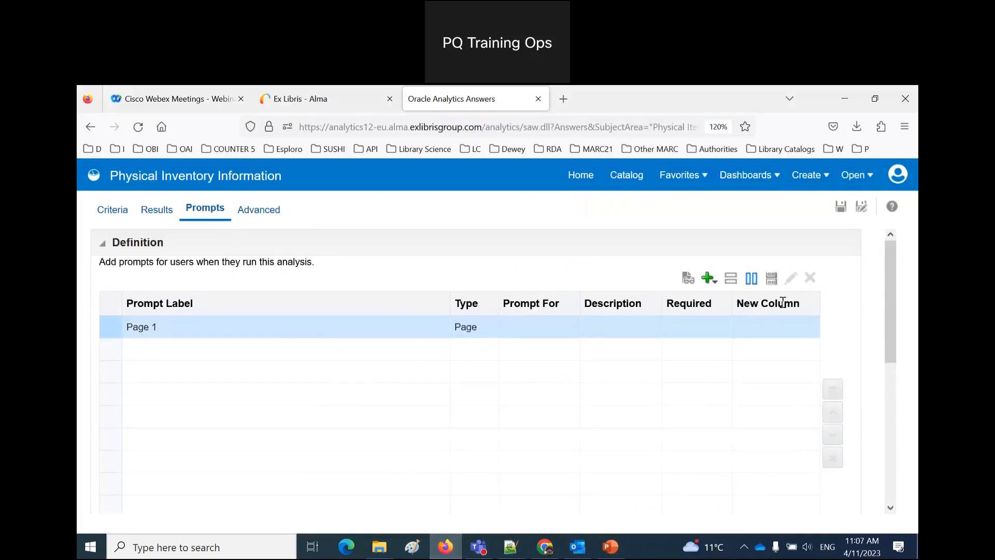
Step: Examine the additional columns offered for a column prompt, including those under LC Classifications, and close the column selection without choosing one
{"action": "left_click", "coordinate": [715, 284]}
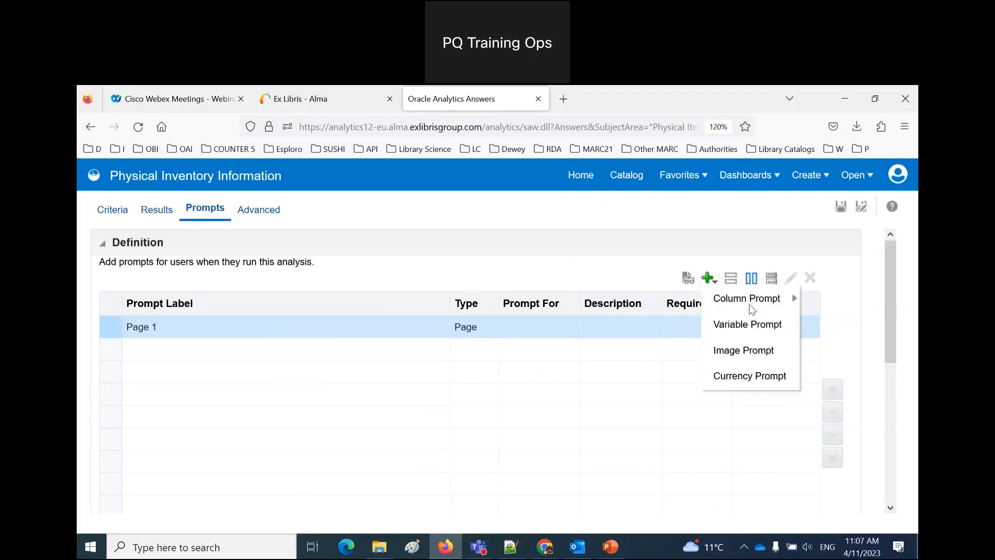
{"action": "mouse_move", "coordinate": [750, 306]}
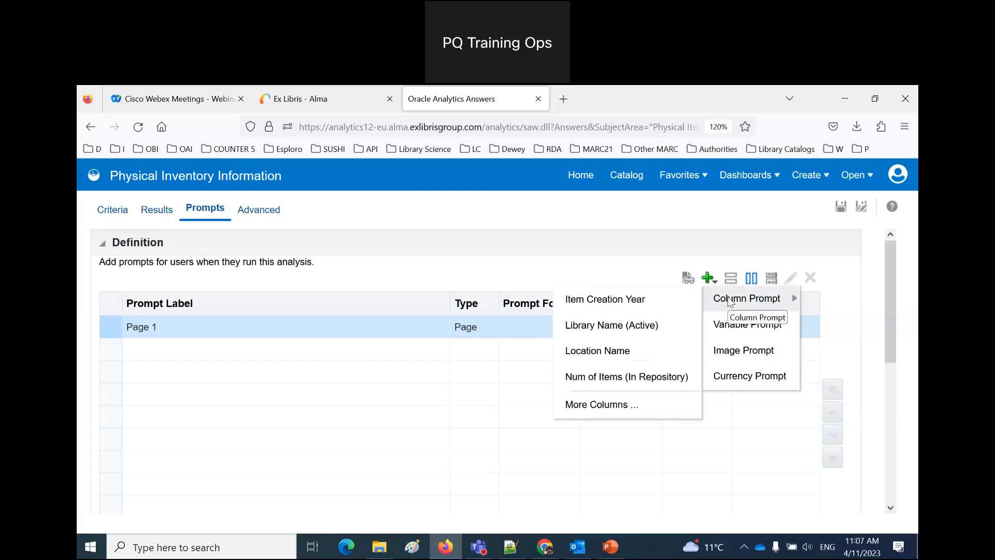
{"action": "left_click", "coordinate": [592, 410]}
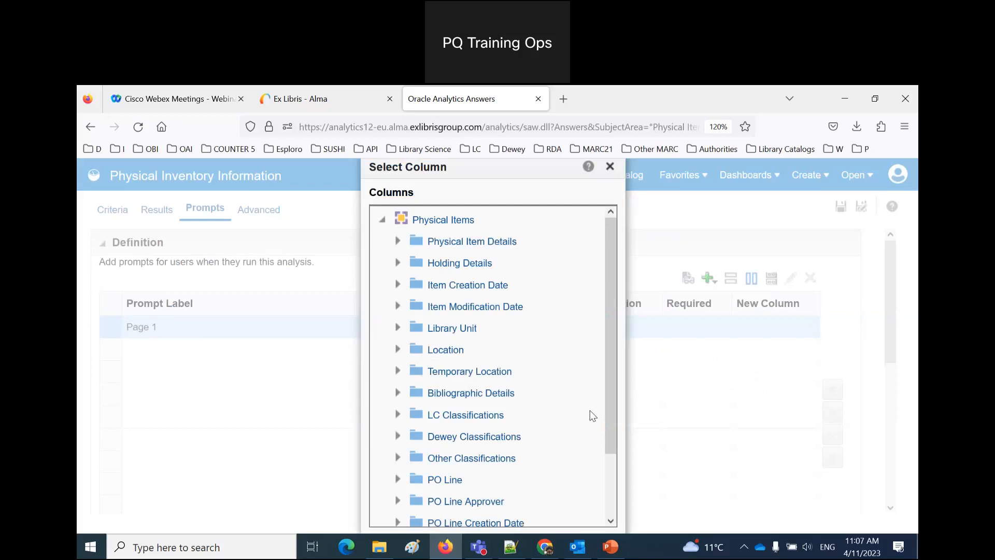
{"action": "scroll", "coordinate": [592, 415], "scroll_direction": "down", "scroll_amount": 2}
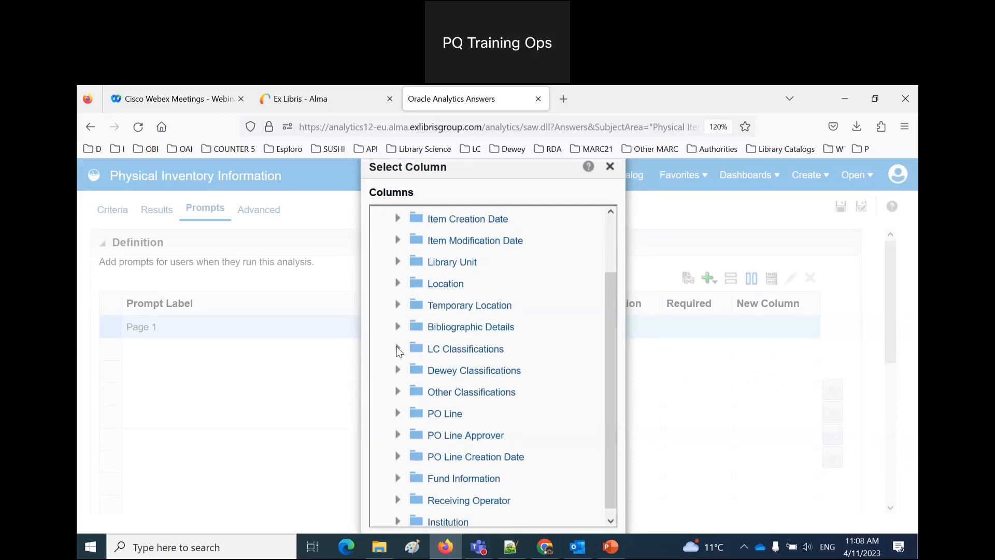
{"action": "left_click", "coordinate": [397, 349]}
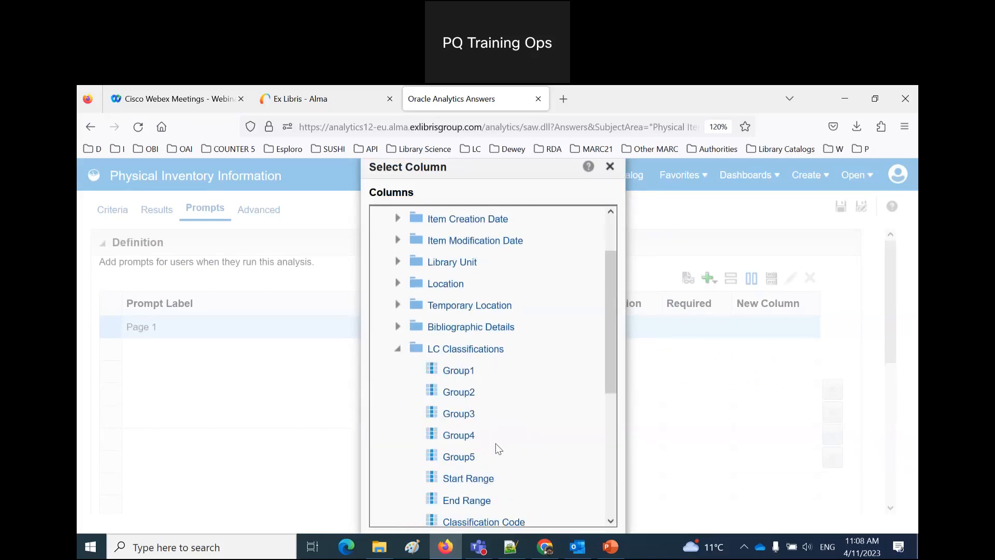
{"action": "scroll", "coordinate": [495, 443], "scroll_direction": "down", "scroll_amount": 3}
{"action": "scroll", "coordinate": [496, 443], "scroll_direction": "up", "scroll_amount": 4}
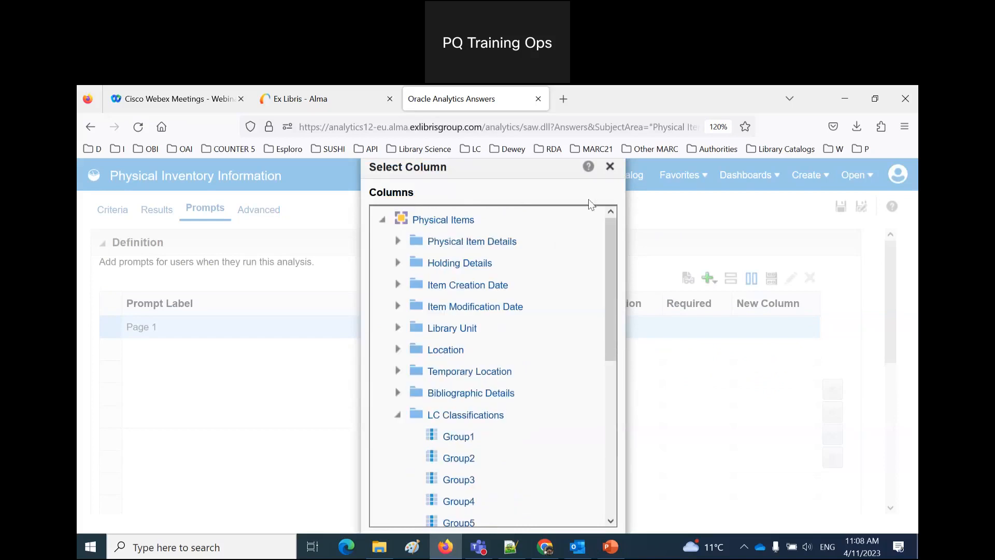
{"action": "left_click", "coordinate": [611, 167]}
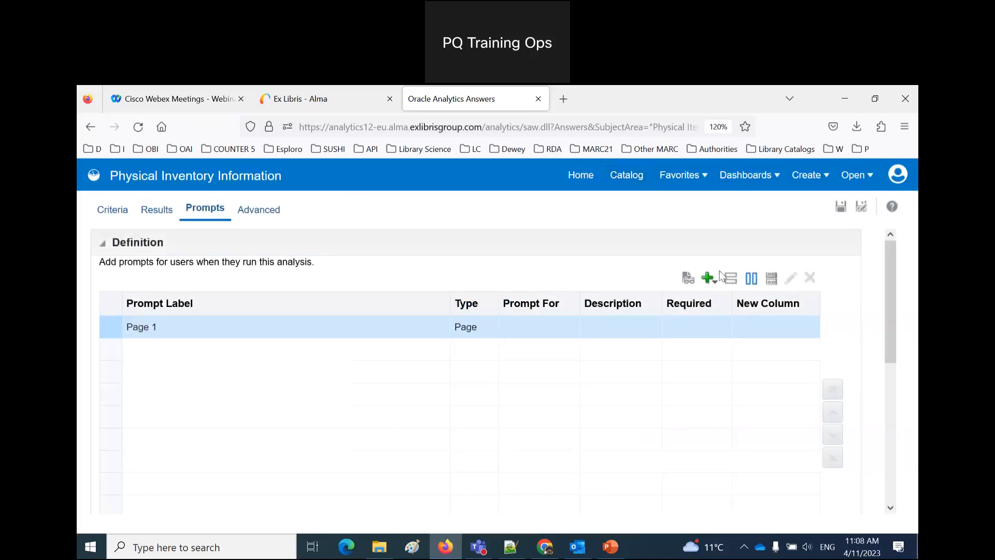
Step: Start a new column prompt for Item Creation Year and give it the custom label Creation Year
{"action": "left_click", "coordinate": [708, 279]}
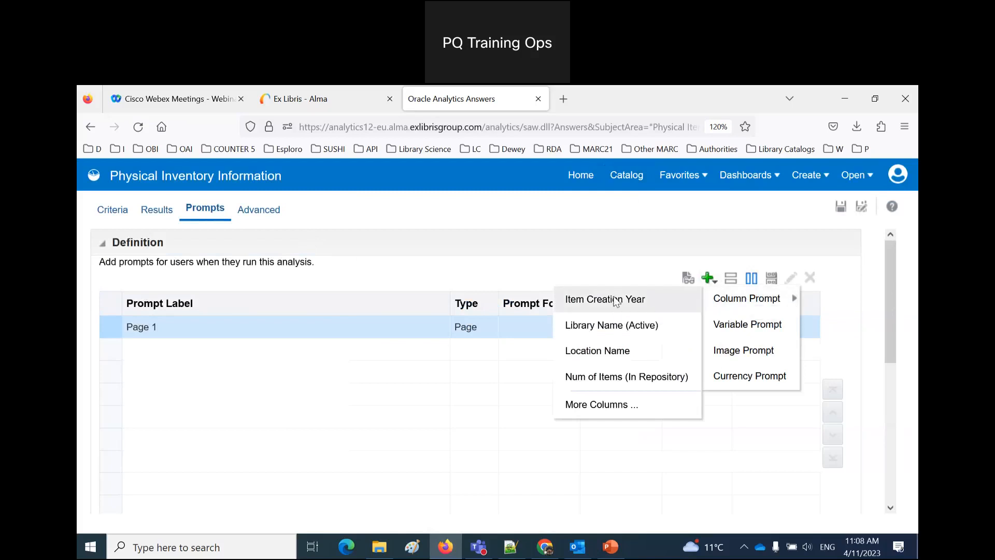
{"action": "left_click", "coordinate": [617, 301]}
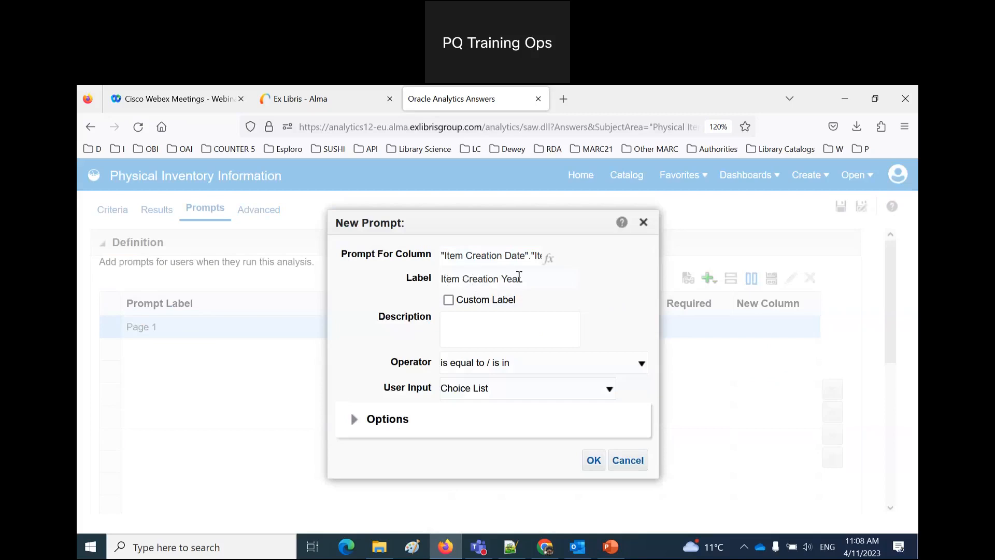
{"action": "left_click", "coordinate": [449, 301]}
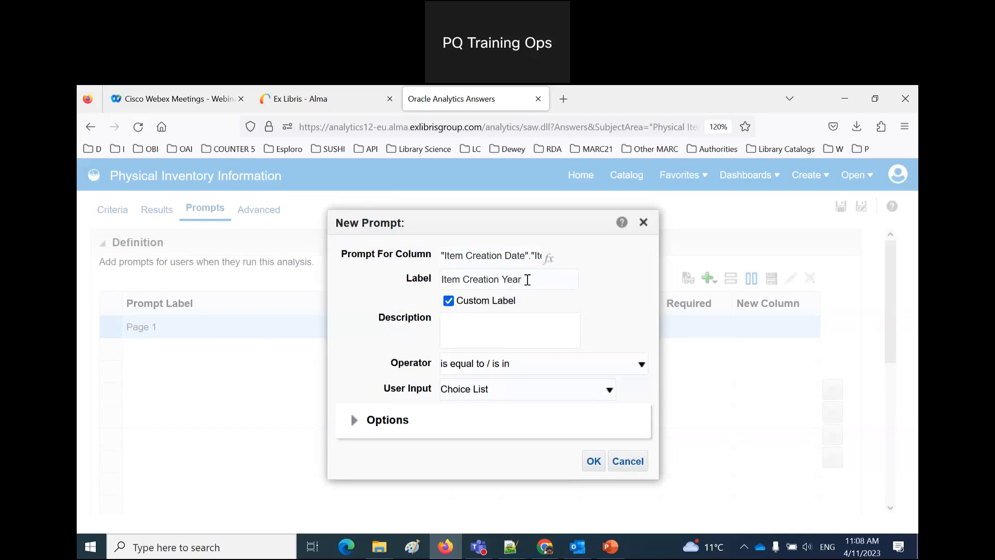
{"action": "double_click", "coordinate": [452, 281]}
{"action": "key", "text": "BackSpace"}
Step: Enter the prompt description "This is the year that the item was created in Alma (in some cases it is the migration date)"
{"action": "left_click", "coordinate": [496, 329]}
{"action": "type", "text": "The n"}
{"action": "key", "text": "BackSpace"}
{"action": "type", "text": "is is the year that the item was created in Alma (in some cases it is the migration date"}
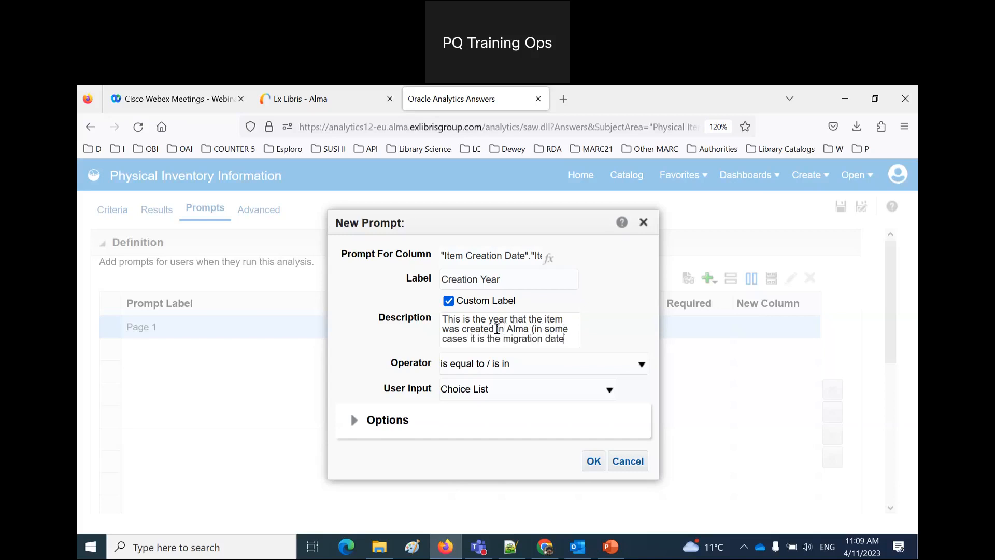
{"action": "type", "text": ")"}
Step: Set the prompt's operator to "is equal to / is in" and review the user input types, keeping Choice List
{"action": "left_click", "coordinate": [567, 367]}
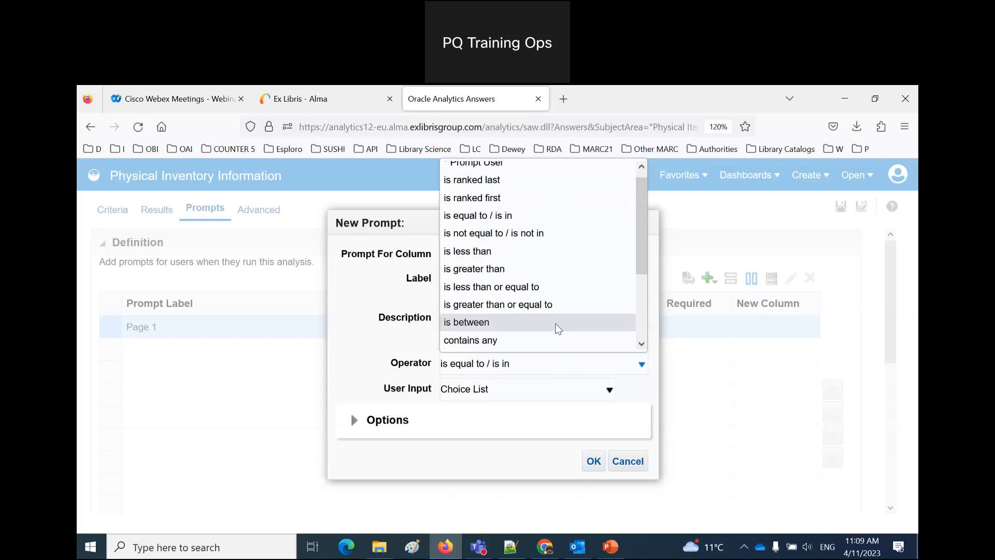
{"action": "scroll", "coordinate": [555, 323], "scroll_direction": "up", "scroll_amount": 1}
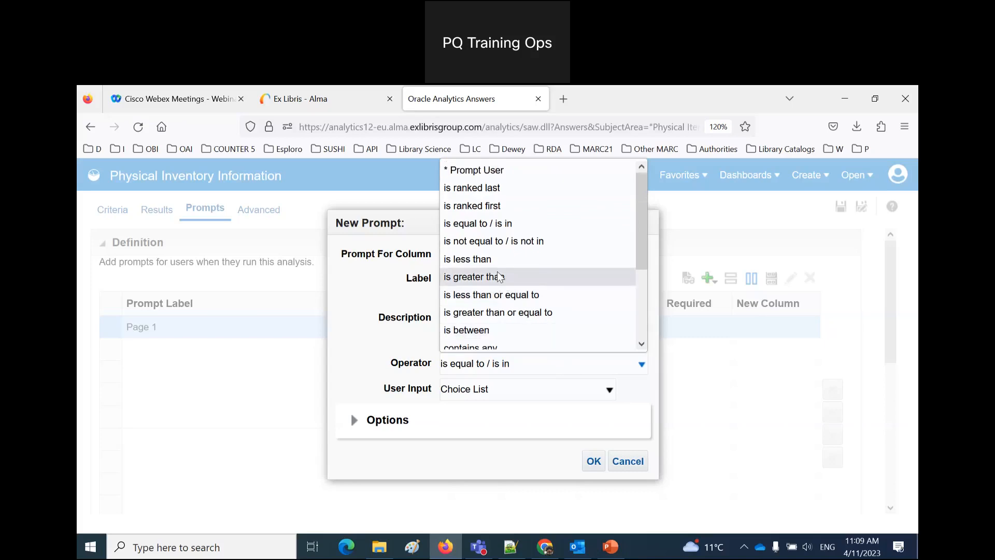
{"action": "left_click", "coordinate": [496, 223]}
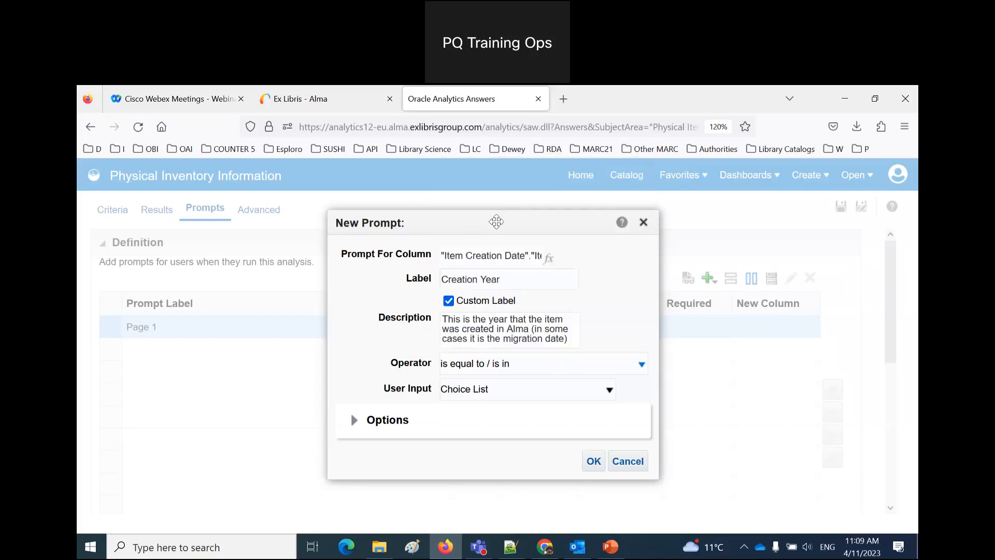
{"action": "left_click", "coordinate": [494, 395]}
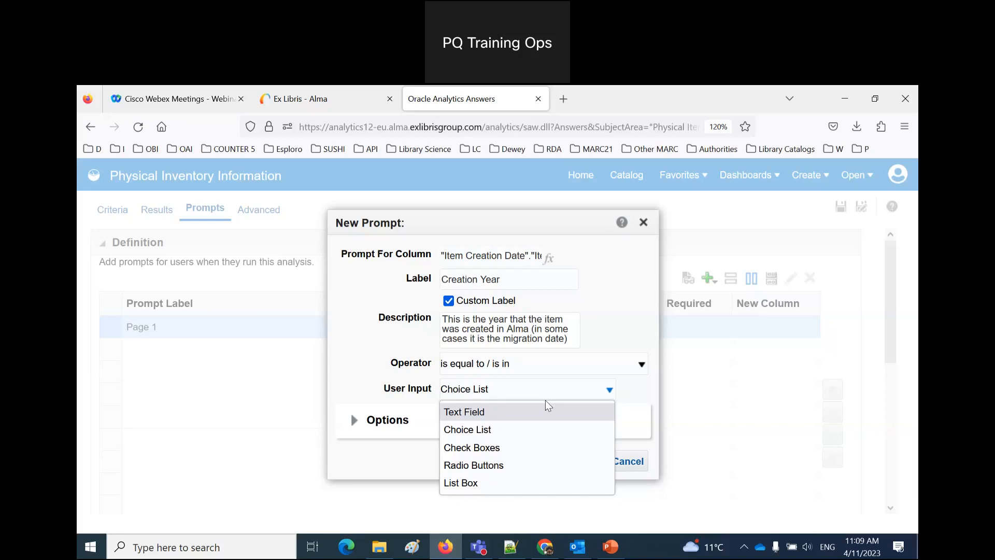
{"action": "left_click", "coordinate": [355, 357]}
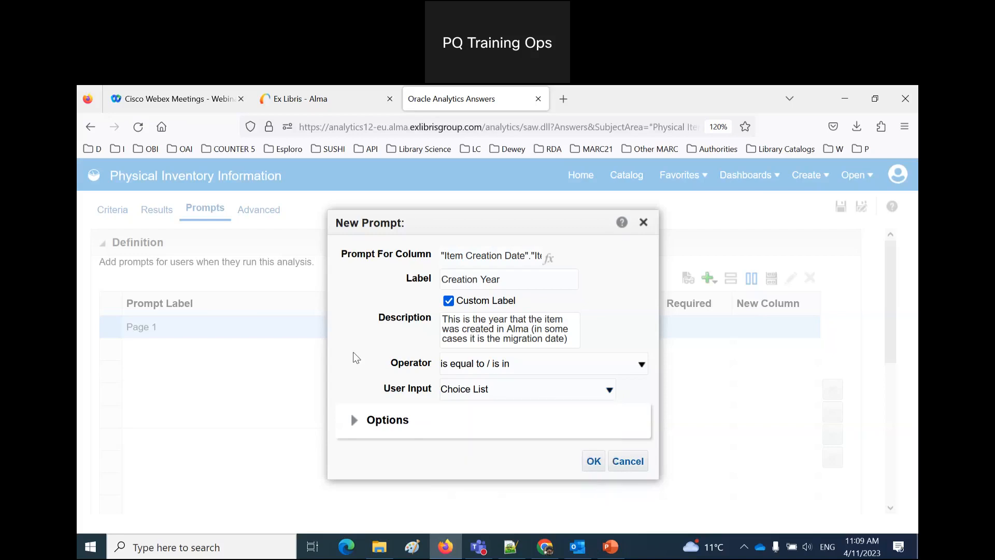
Step: Check the prompt's additional options, confirm the new Creation Year prompt with its default options, and save the report
{"action": "left_click", "coordinate": [354, 420]}
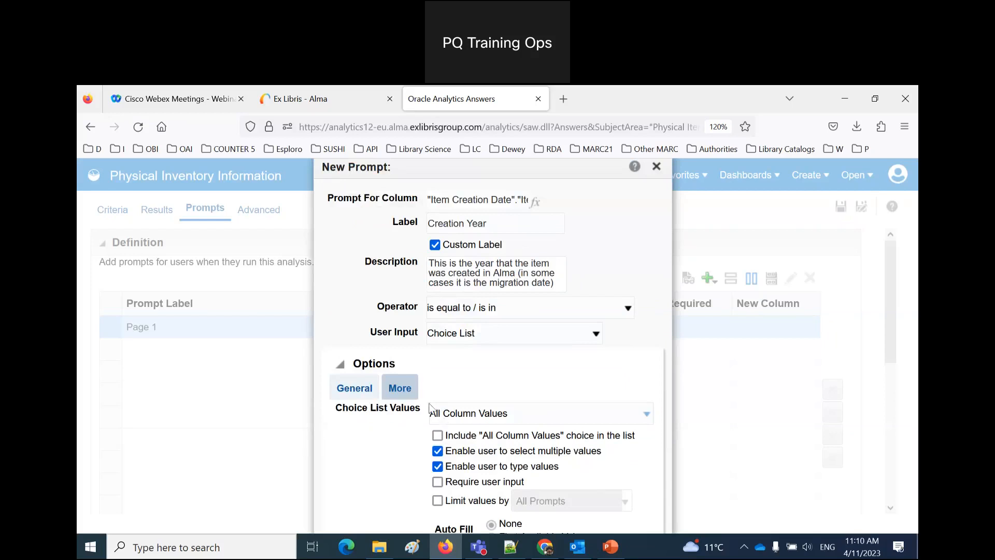
{"action": "left_click", "coordinate": [341, 364]}
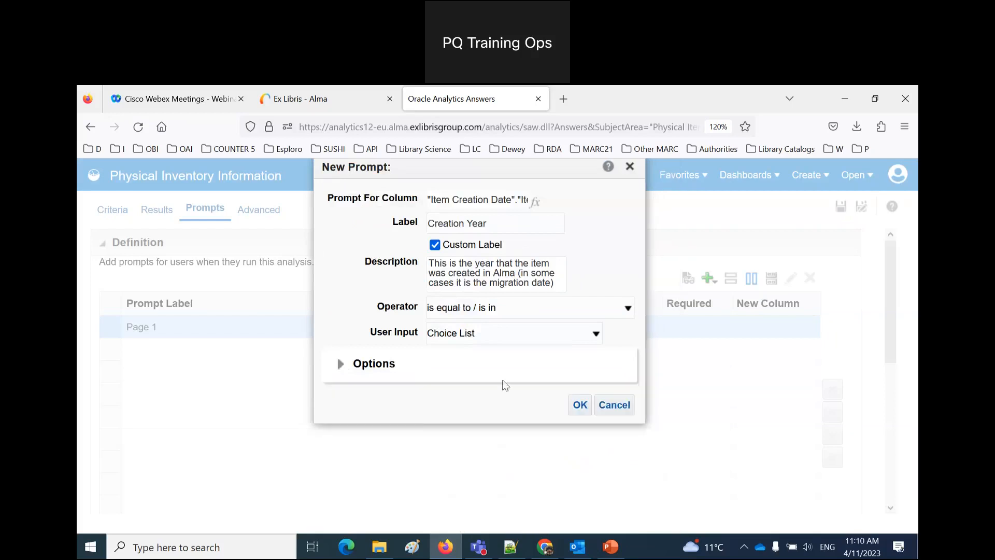
{"action": "left_click", "coordinate": [579, 407]}
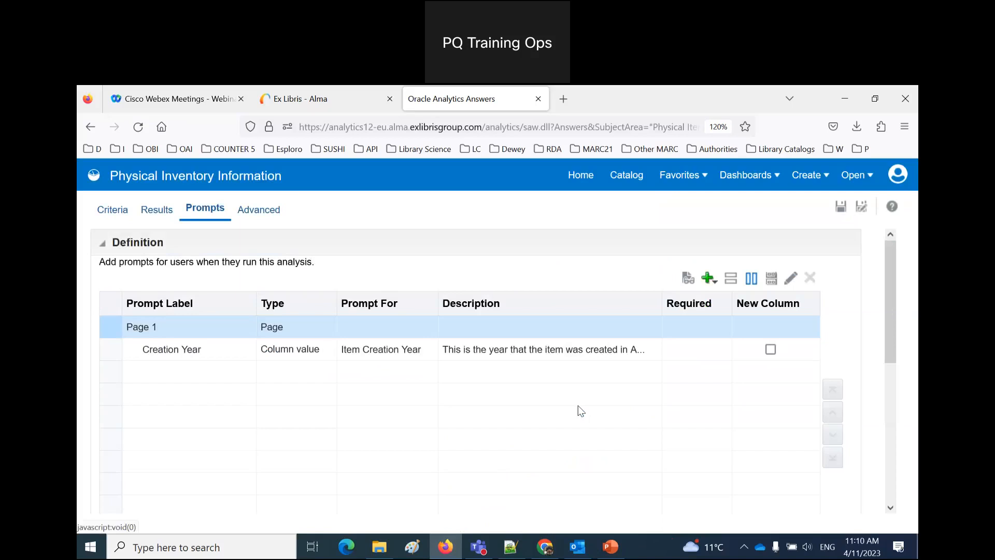
{"action": "left_click", "coordinate": [842, 208]}
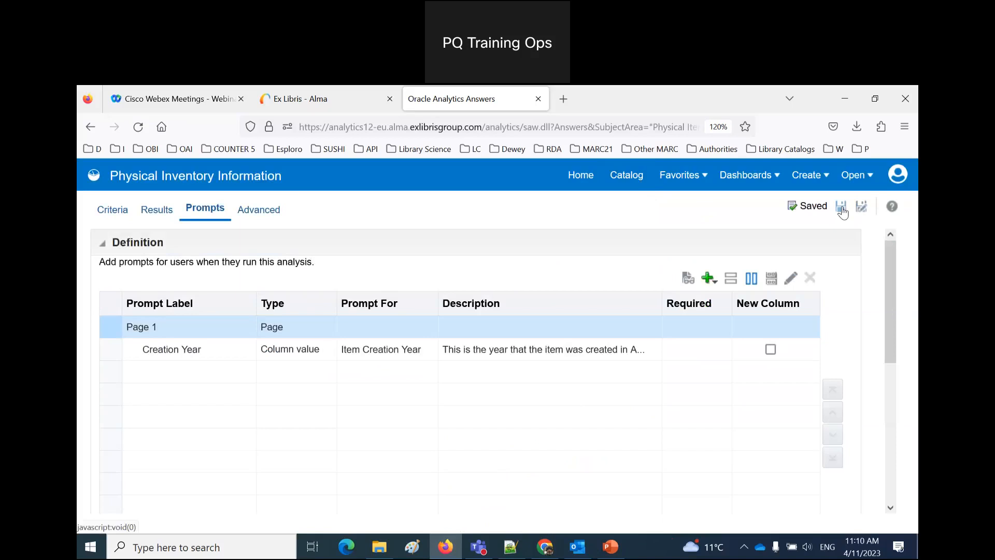
Step: Open Physical Inventory Information for editing from the catalog and look through its results table
{"action": "left_click", "coordinate": [632, 179]}
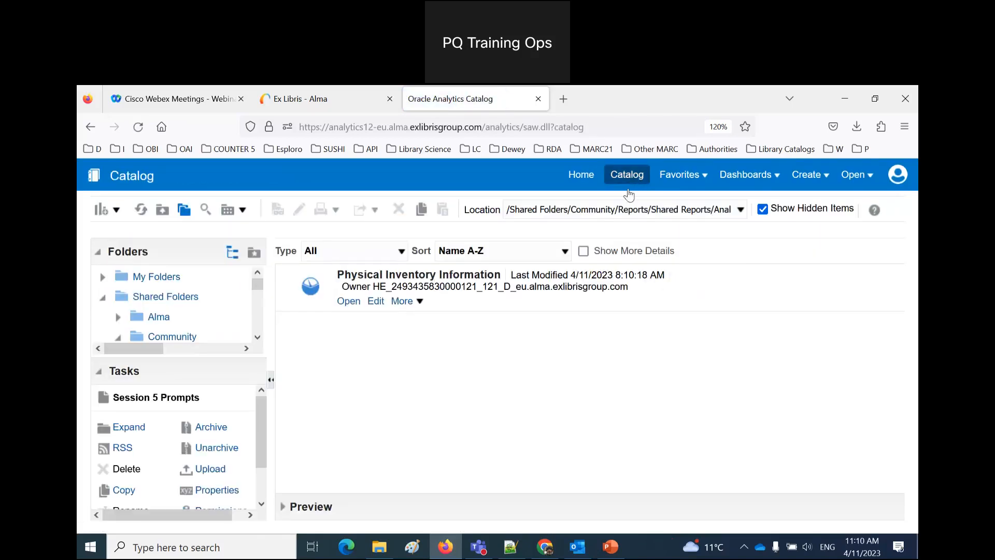
{"action": "left_click", "coordinate": [377, 302]}
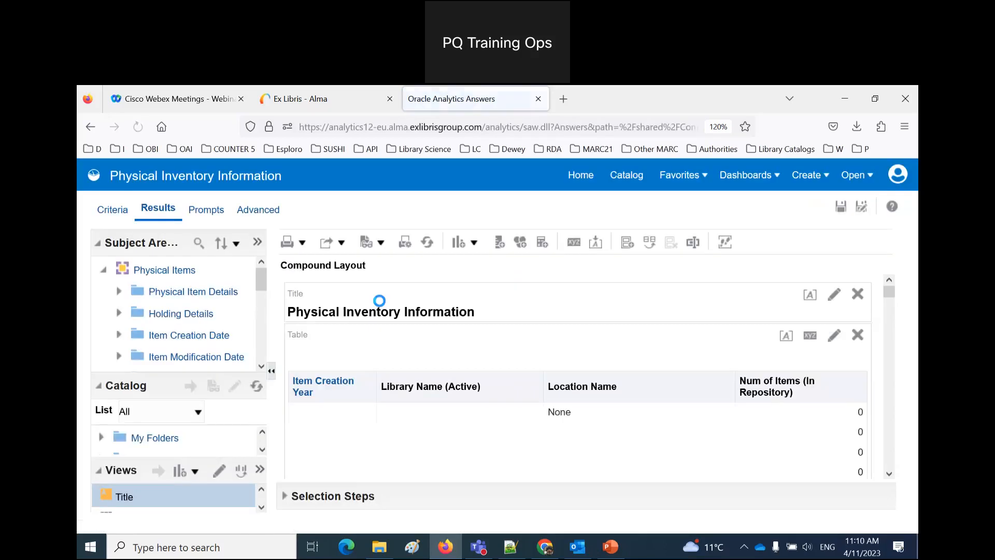
{"action": "scroll", "coordinate": [428, 347], "scroll_direction": "down", "scroll_amount": 4}
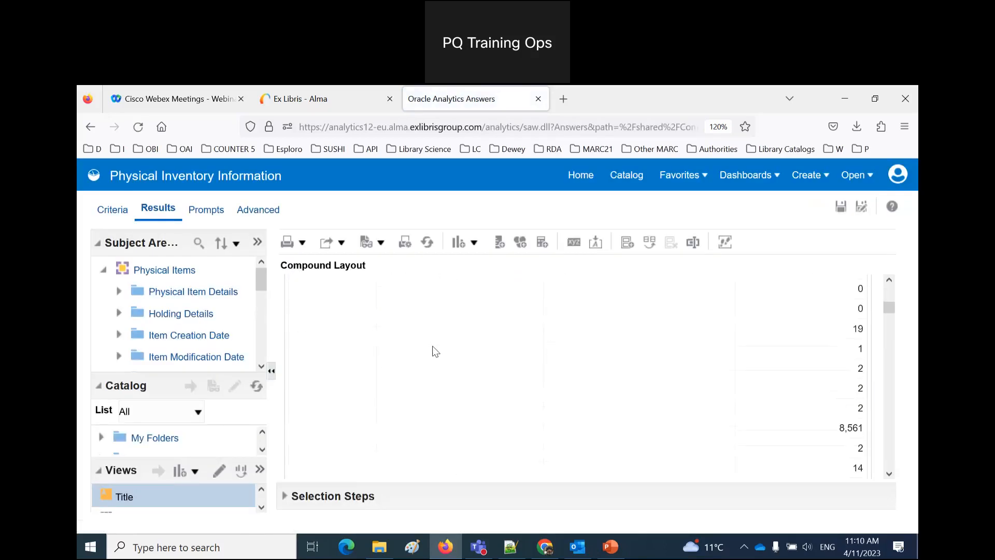
{"action": "scroll", "coordinate": [433, 346], "scroll_direction": "up", "scroll_amount": 5}
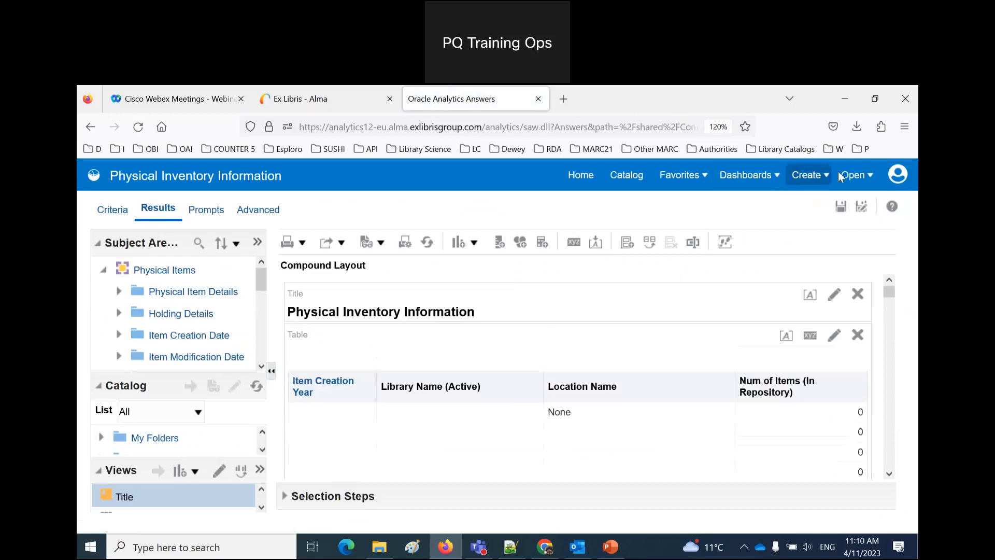
Step: Open Physical Inventory Information from the catalog and select 2018 and 2020 in the Creation Year prompt
{"action": "left_click", "coordinate": [629, 178]}
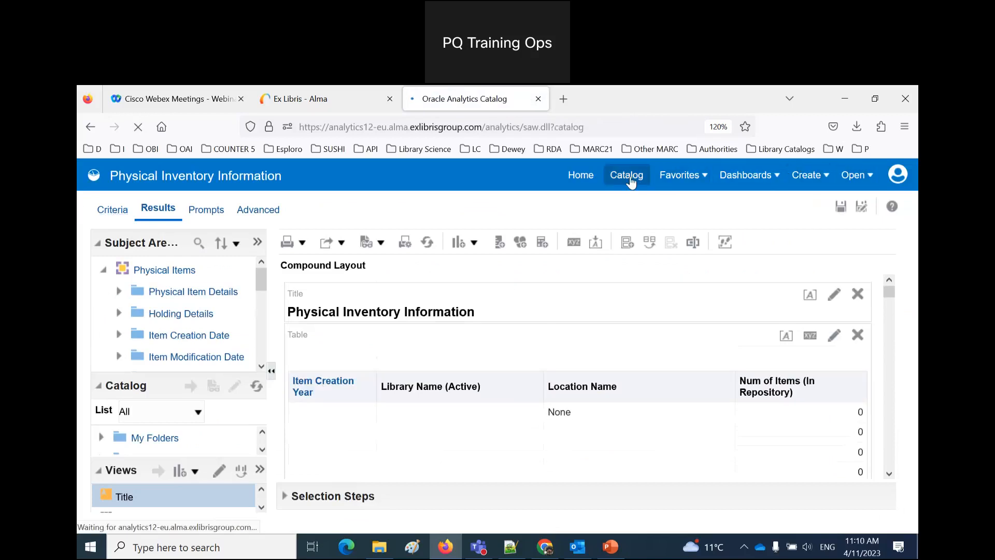
{"action": "left_click", "coordinate": [350, 302]}
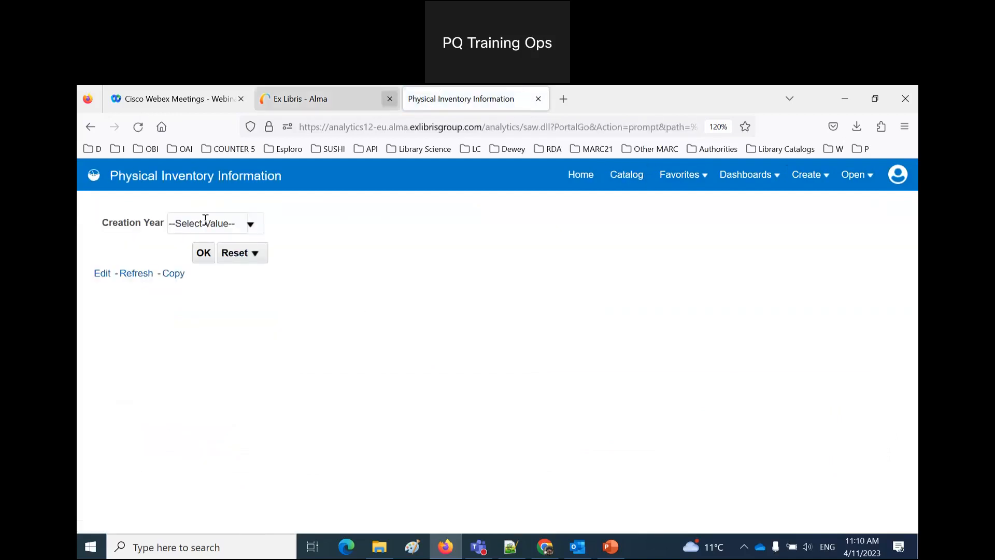
{"action": "left_click", "coordinate": [250, 225]}
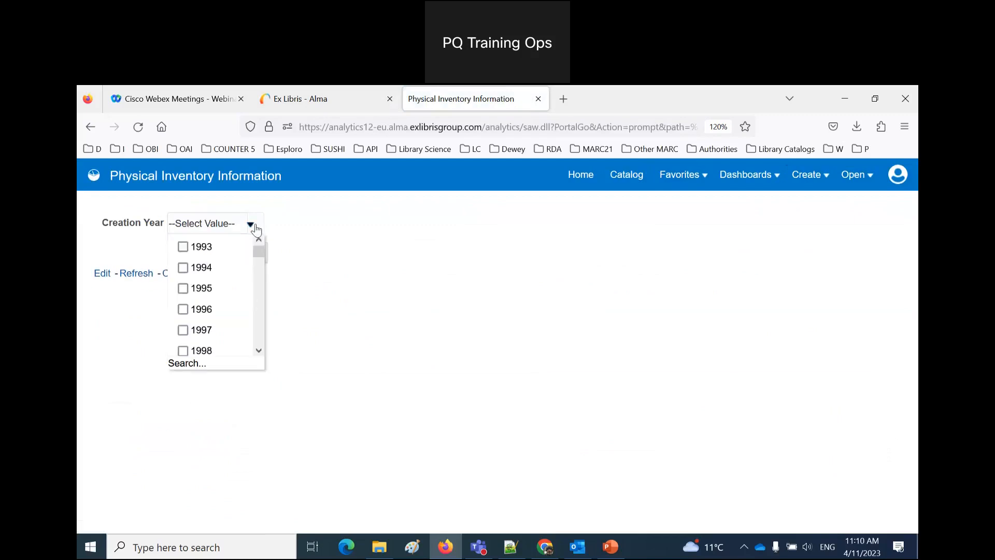
{"action": "scroll", "coordinate": [222, 281], "scroll_direction": "down", "scroll_amount": 7}
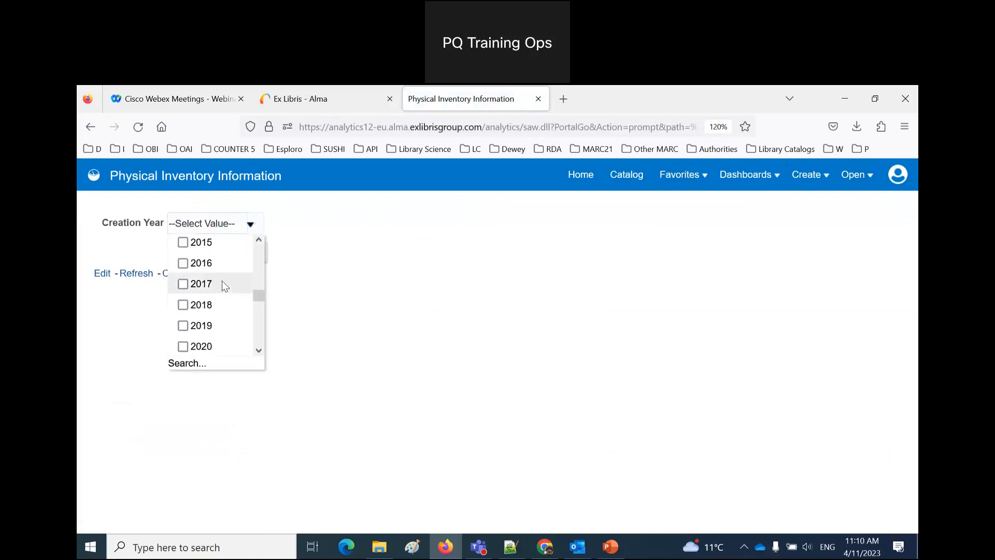
{"action": "left_click", "coordinate": [196, 303]}
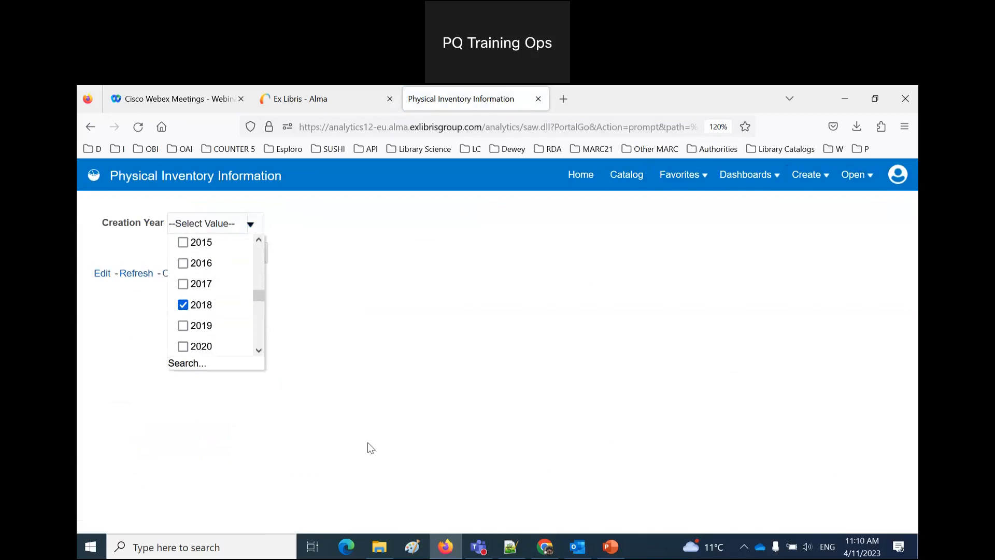
{"action": "left_click", "coordinate": [184, 348]}
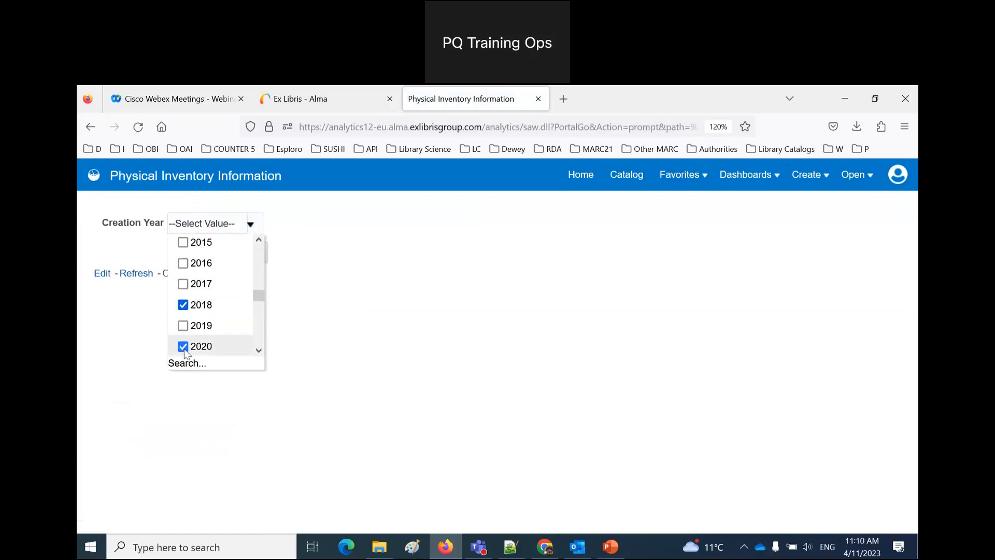
{"action": "left_click", "coordinate": [389, 435]}
Step: Open the report's prompt definitions for editing, and create a blank document in Word
{"action": "left_click", "coordinate": [101, 277]}
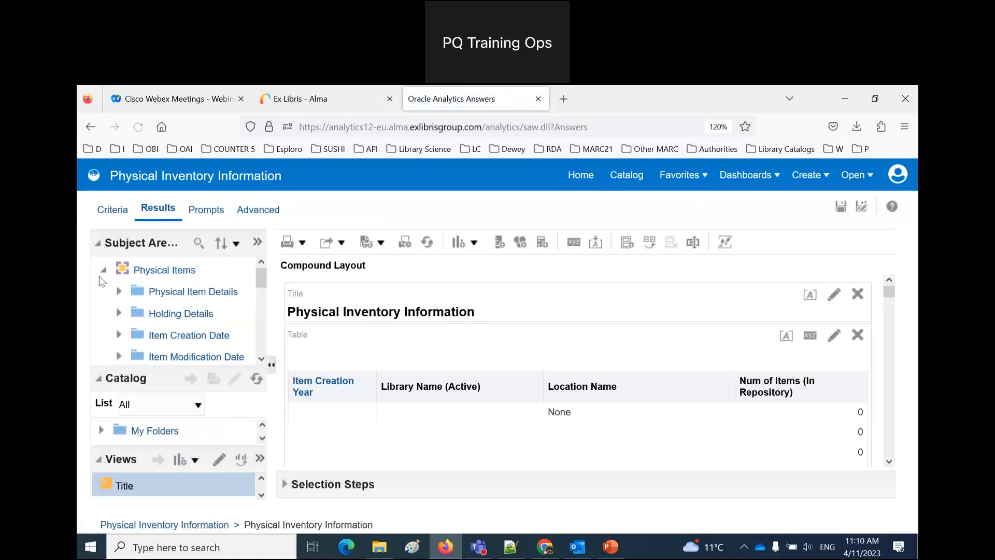
{"action": "left_click", "coordinate": [210, 214]}
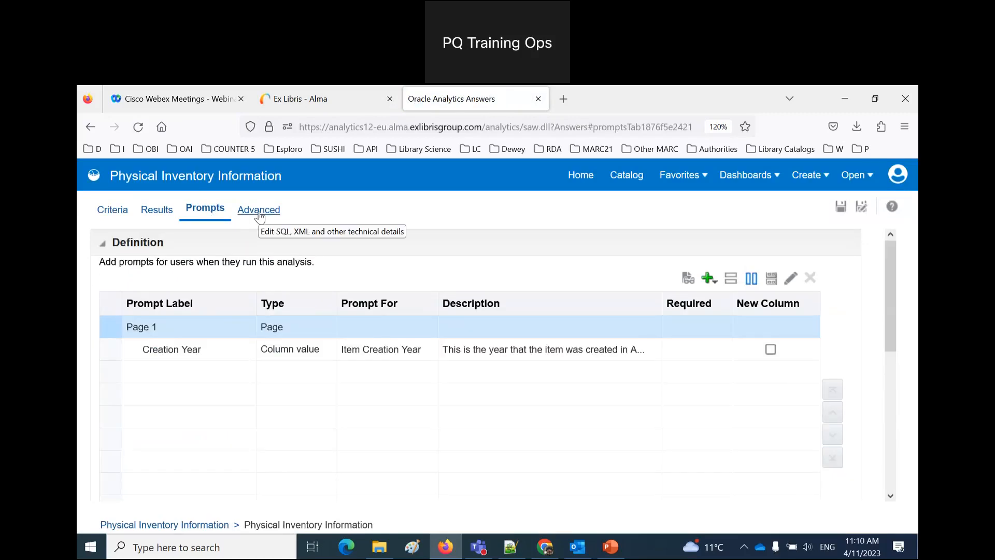
{"action": "left_click", "coordinate": [175, 553]}
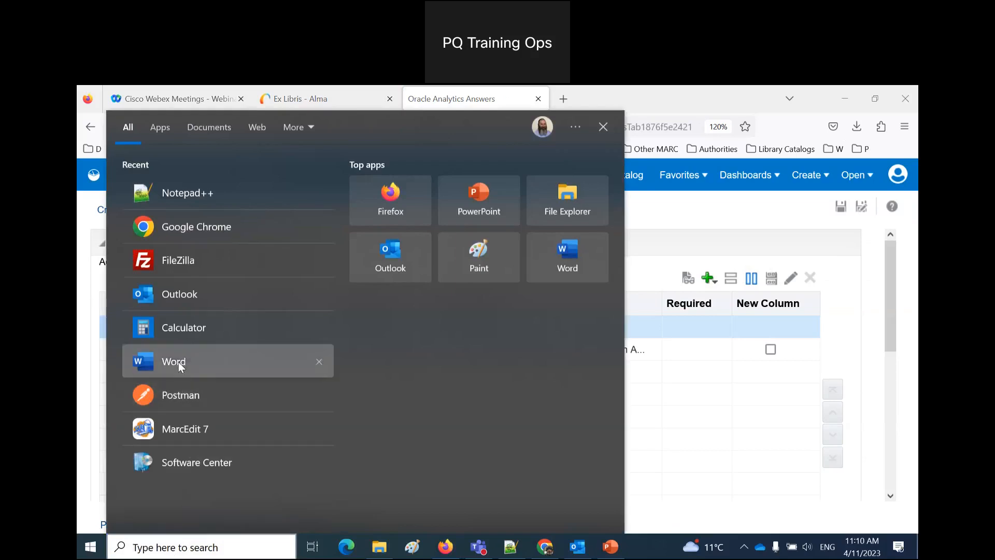
{"action": "left_click", "coordinate": [179, 361]}
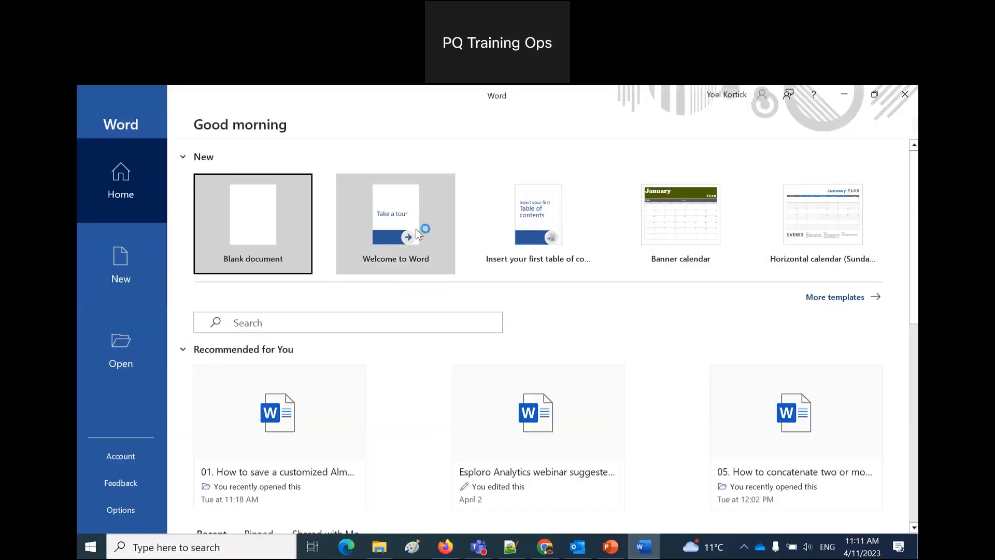
{"action": "left_click", "coordinate": [253, 228]}
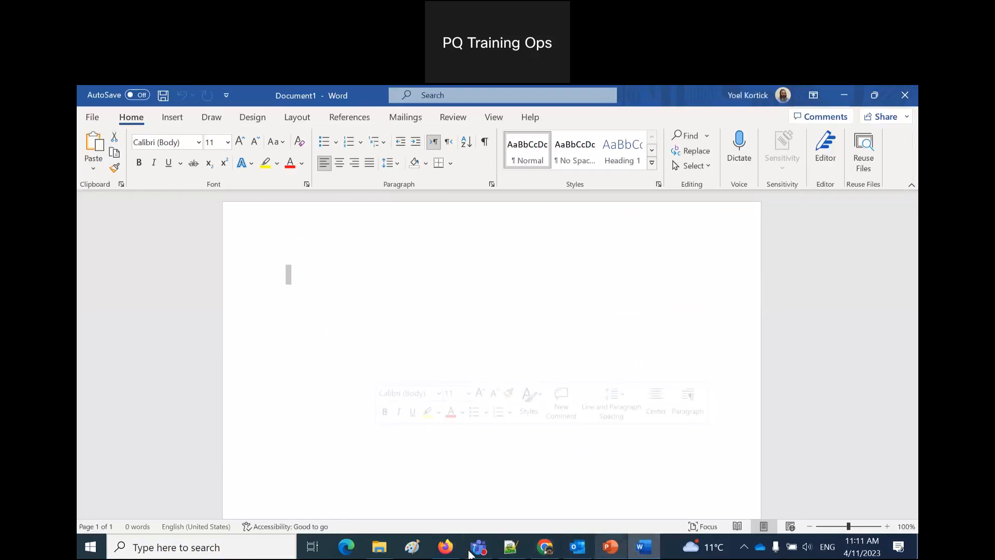
Step: Check the Creation Year prompt's user input type in Firefox, and enter the heading "Choice List" in the Word document
{"action": "left_click", "coordinate": [458, 551]}
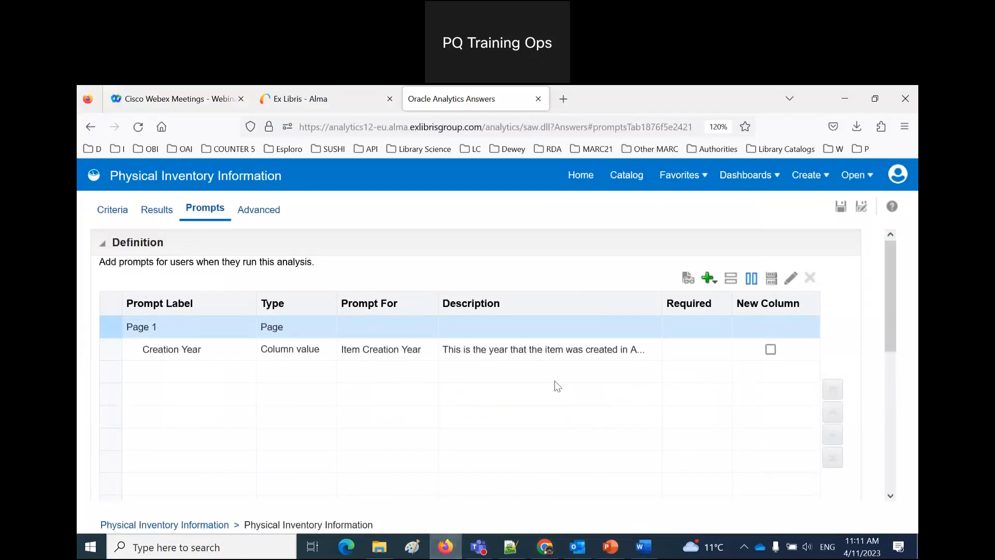
{"action": "left_click", "coordinate": [553, 348]}
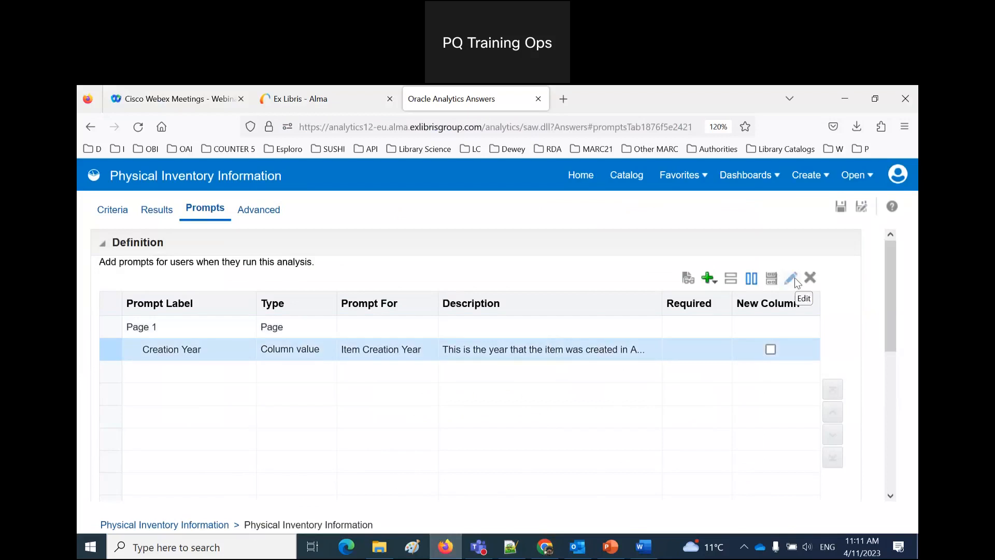
{"action": "double_click", "coordinate": [532, 348]}
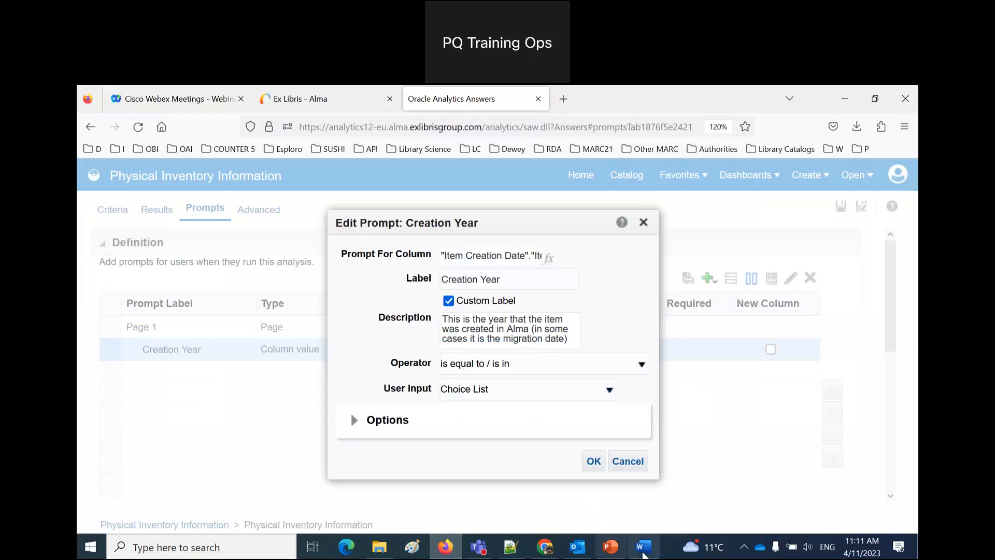
{"action": "left_click", "coordinate": [644, 553]}
{"action": "type", "text": "Choice List"}
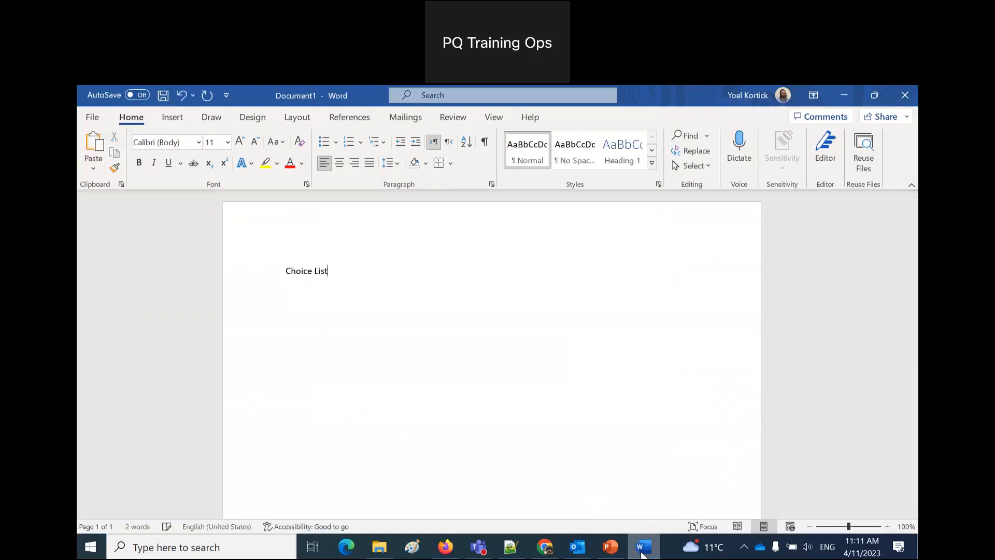
Step: Return to Firefox, close the Creation Year prompt settings, and run Physical Inventory Information from the catalog
{"action": "left_click", "coordinate": [446, 547]}
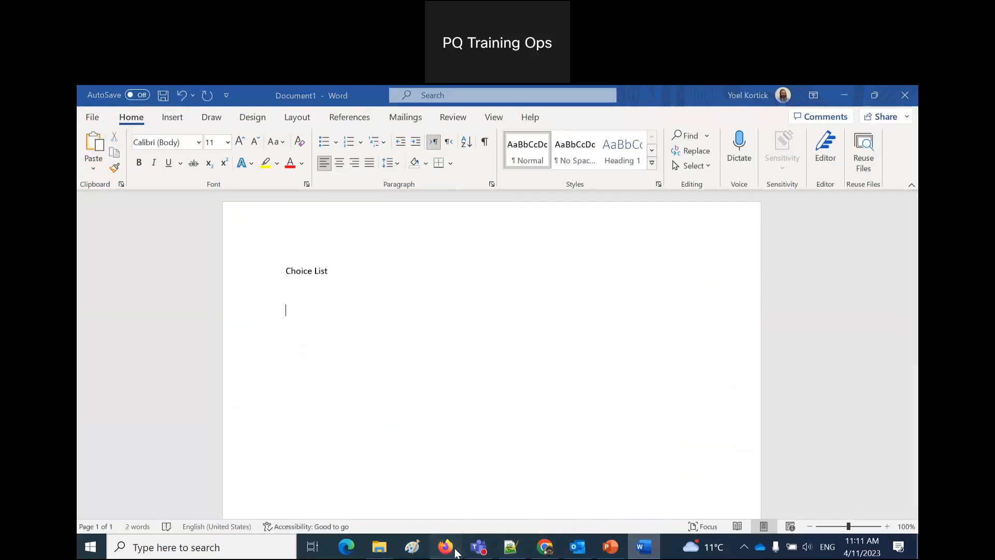
{"action": "left_click", "coordinate": [592, 468]}
{"action": "left_click", "coordinate": [630, 176]}
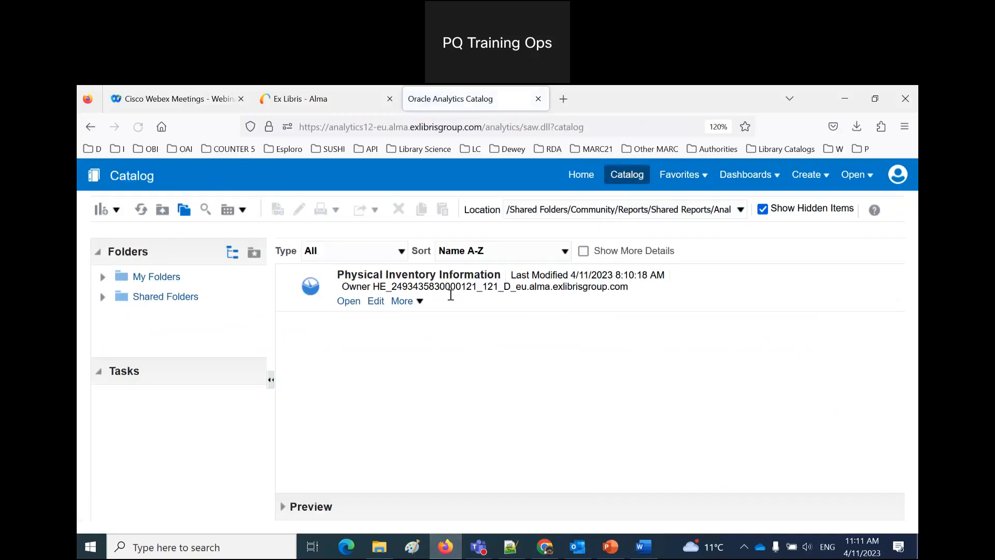
{"action": "left_click", "coordinate": [349, 302]}
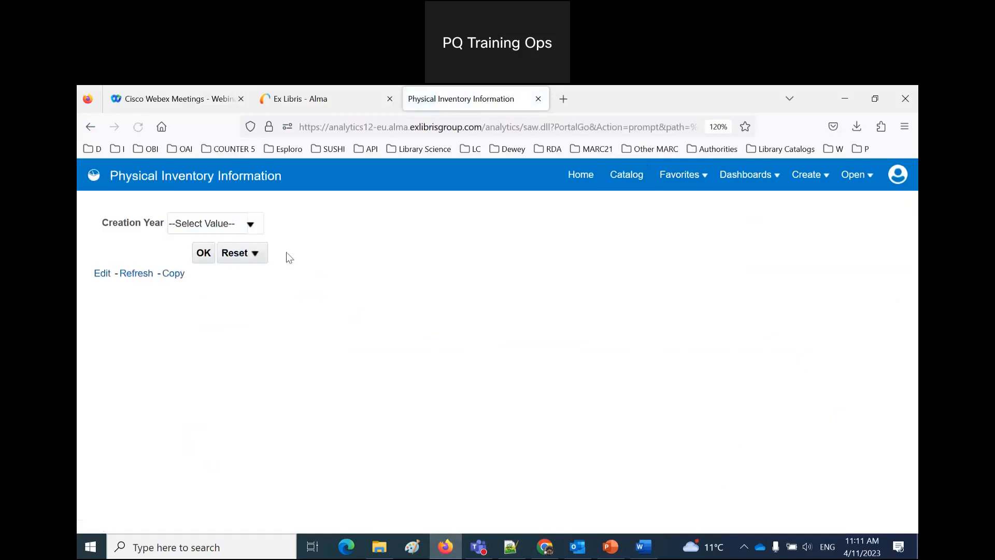
Step: Select 2014 and 2018 in the Creation Year choice list, keeping both years in view
{"action": "left_click", "coordinate": [251, 225]}
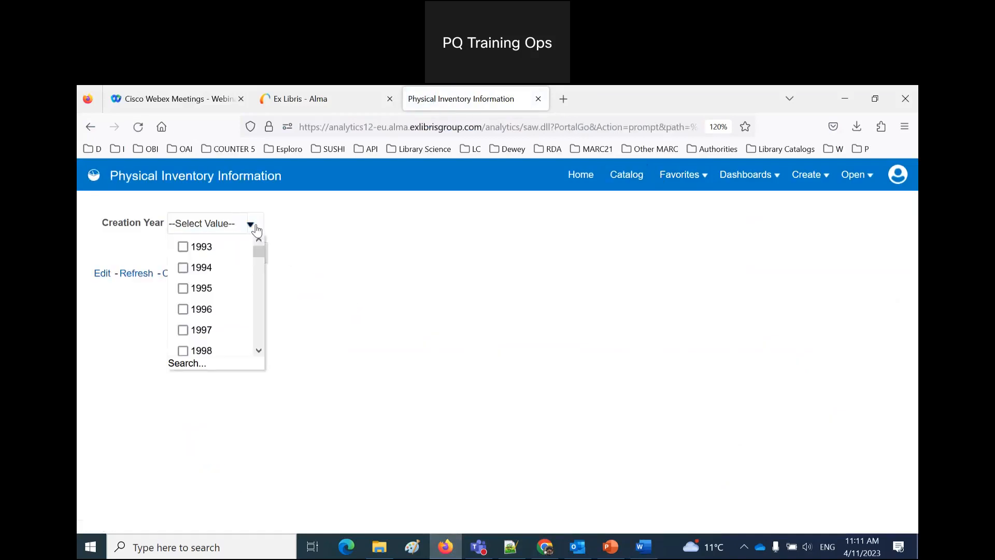
{"action": "scroll", "coordinate": [238, 261], "scroll_direction": "down", "scroll_amount": 5}
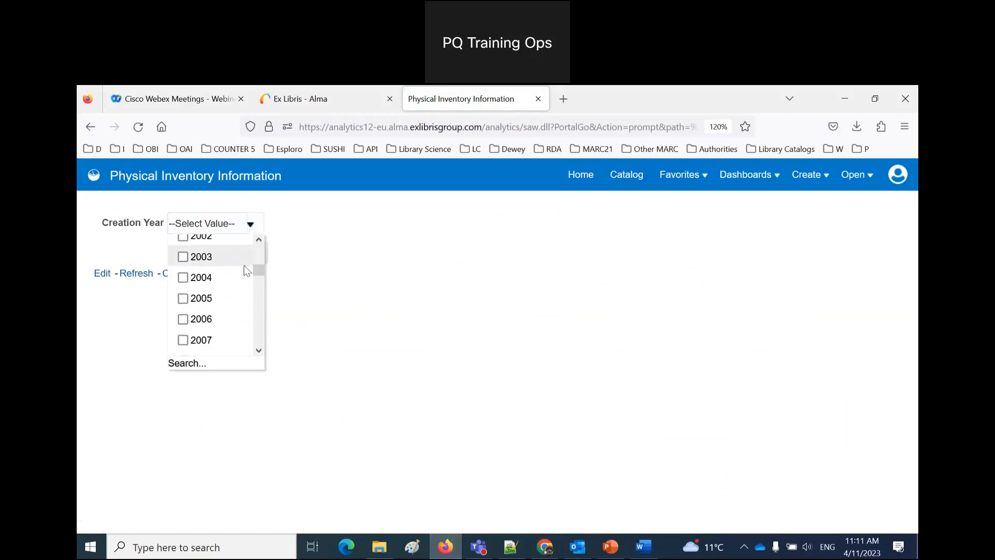
{"action": "scroll", "coordinate": [248, 270], "scroll_direction": "down", "scroll_amount": 3}
{"action": "scroll", "coordinate": [243, 266], "scroll_direction": "down", "scroll_amount": 4}
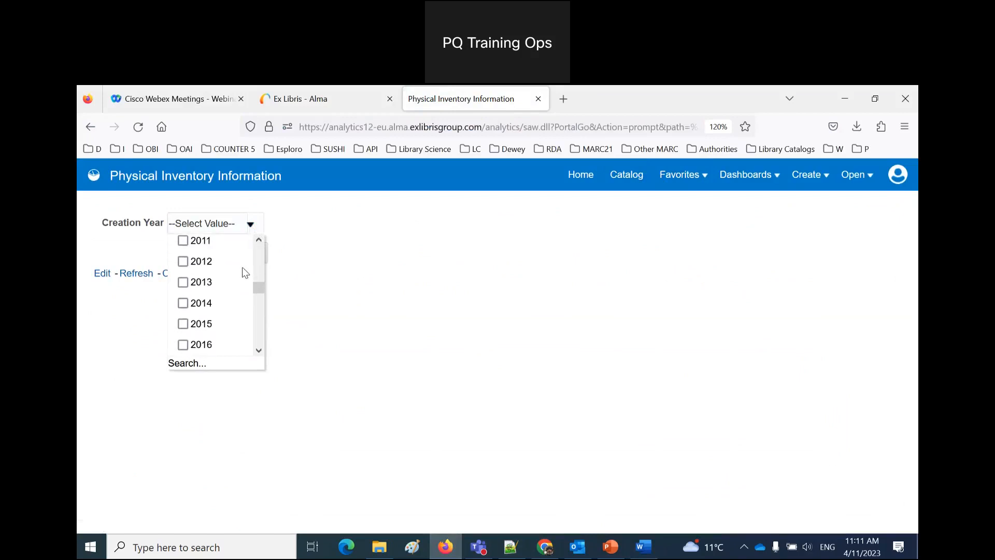
{"action": "left_click", "coordinate": [183, 288]}
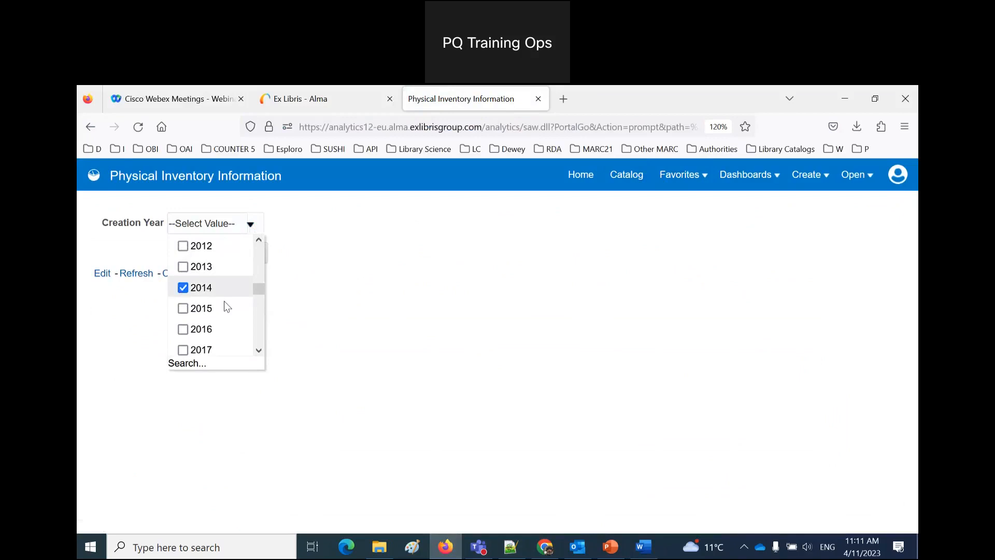
{"action": "scroll", "coordinate": [186, 298], "scroll_direction": "down", "scroll_amount": 2}
{"action": "left_click", "coordinate": [184, 306]}
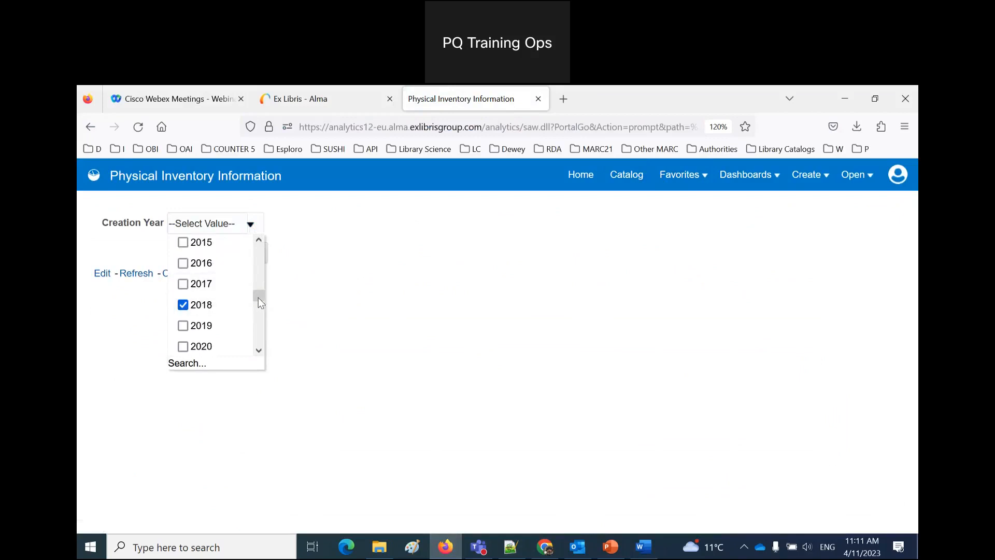
{"action": "scroll", "coordinate": [259, 292], "scroll_direction": "up", "scroll_amount": 1}
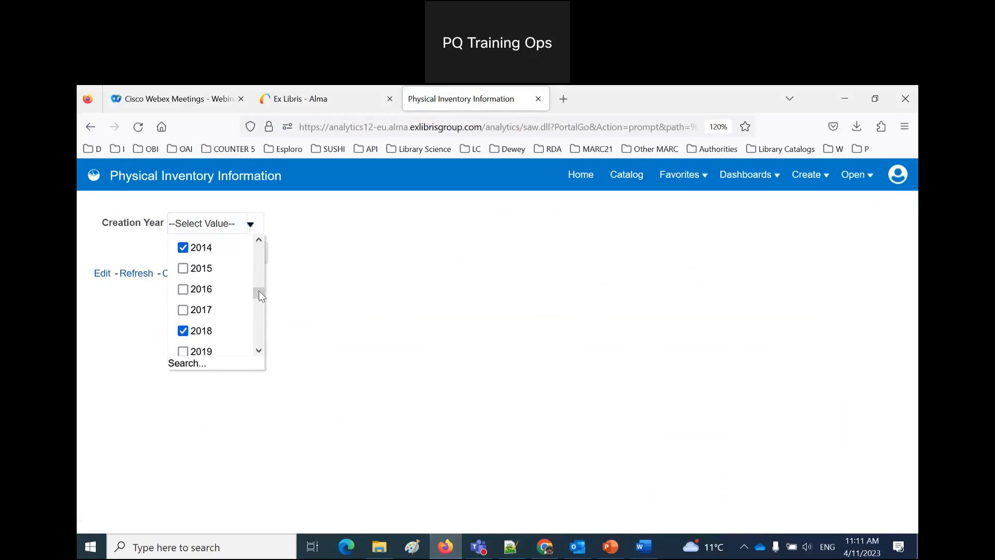
Step: Paste the screenshot into Paint, copy the Creation Year prompt area, and paste it under the "Choice List" heading in Word
{"action": "left_click", "coordinate": [418, 546]}
{"action": "key", "text": "ctrl+v"}
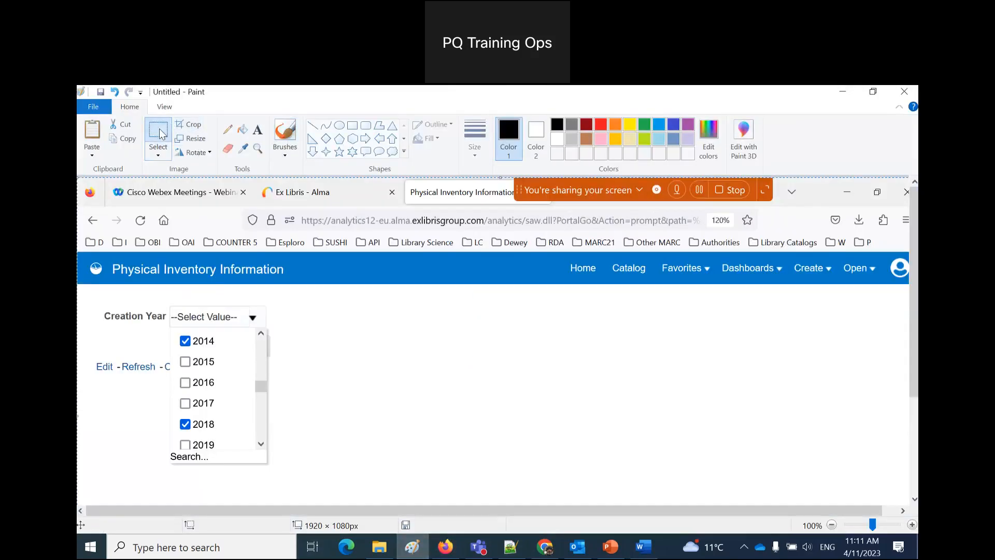
{"action": "left_click_drag", "start_coordinate": [88, 297], "coordinate": [288, 467]}
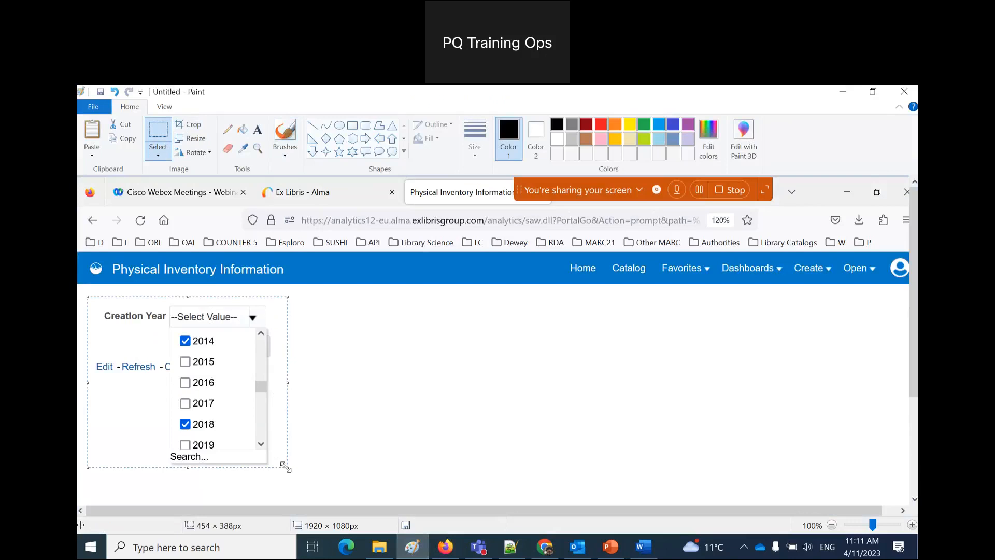
{"action": "left_click", "coordinate": [643, 547]}
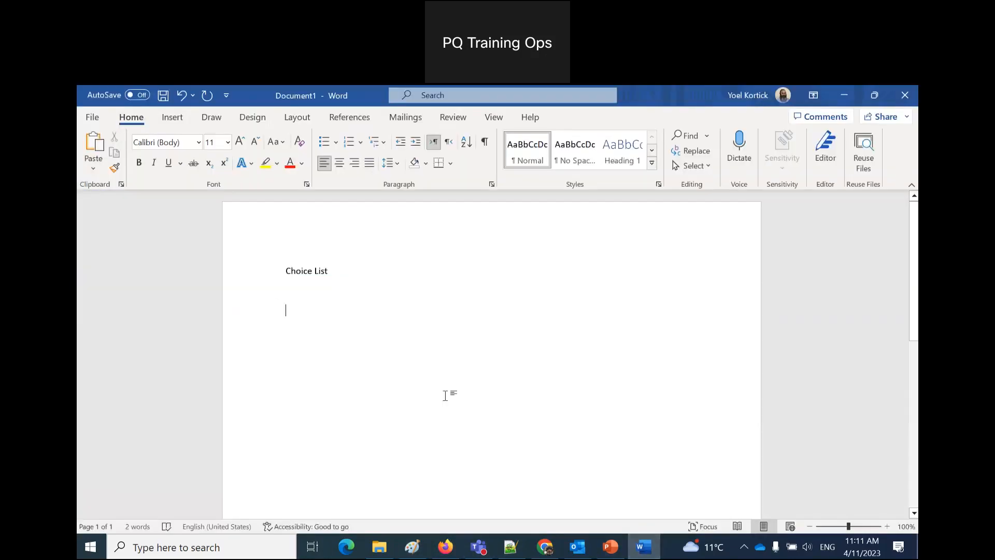
{"action": "key", "text": "ctrl+v"}
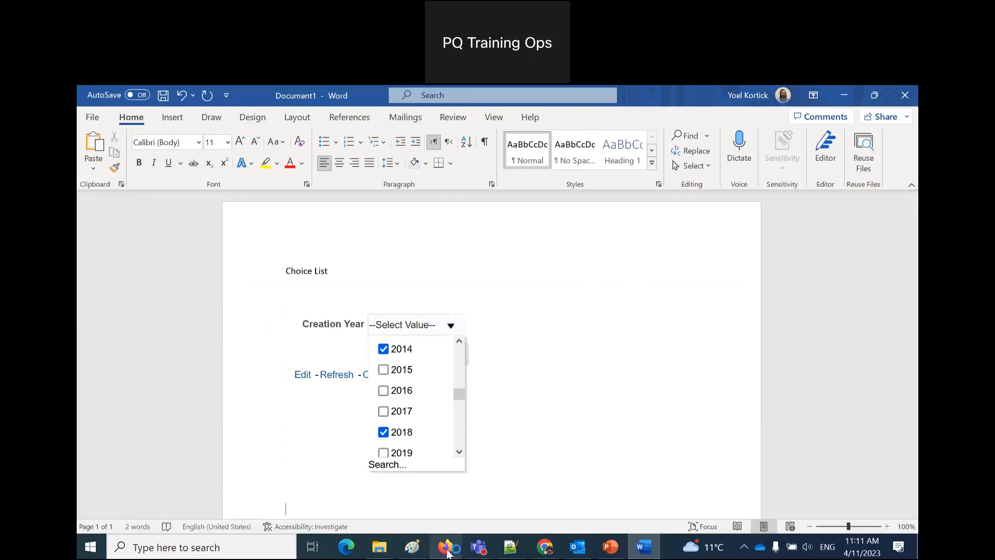
Step: Switch back to Firefox, run the report for creation years 2014 and 2018, and look through the results
{"action": "left_click", "coordinate": [446, 547]}
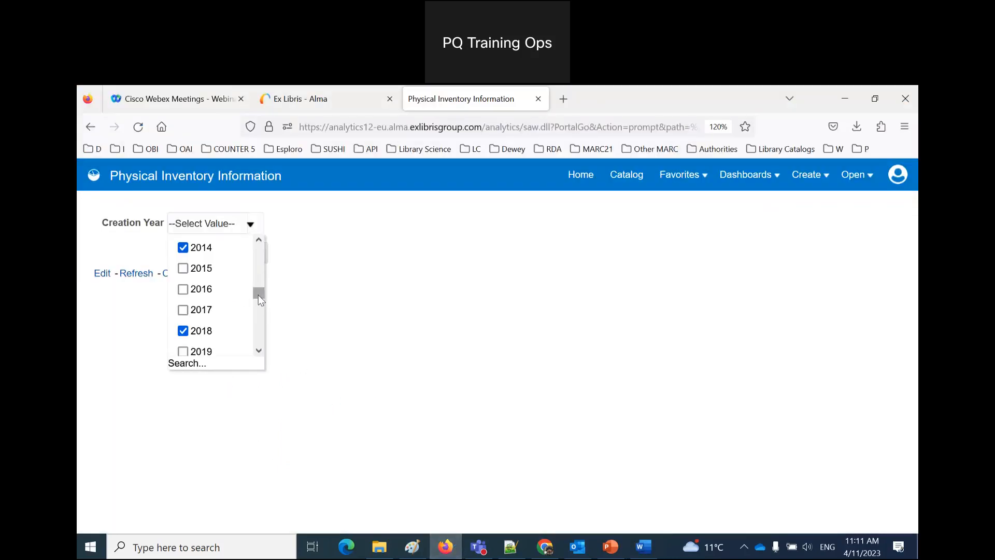
{"action": "left_click_drag", "start_coordinate": [258, 295], "coordinate": [165, 245]}
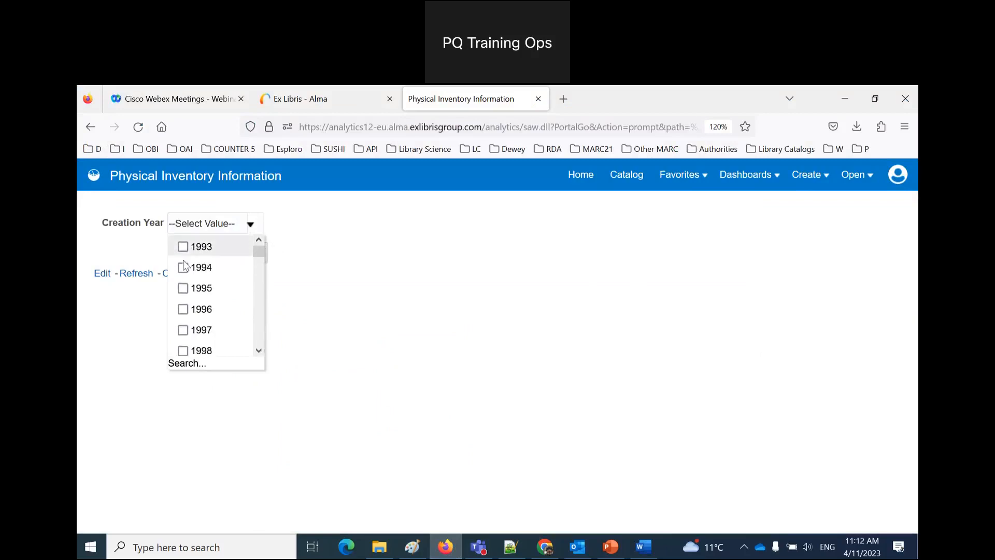
{"action": "left_click", "coordinate": [385, 418]}
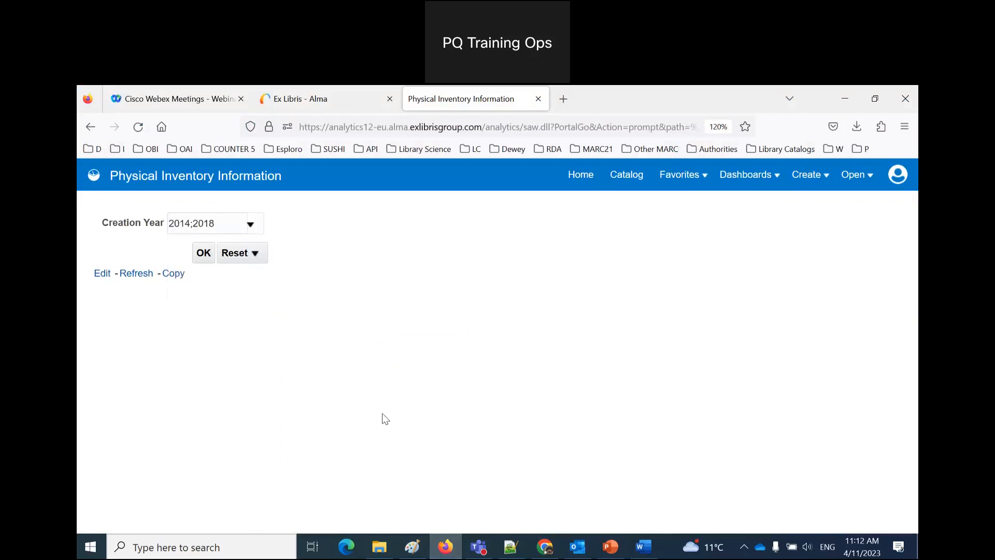
{"action": "left_click", "coordinate": [204, 254]}
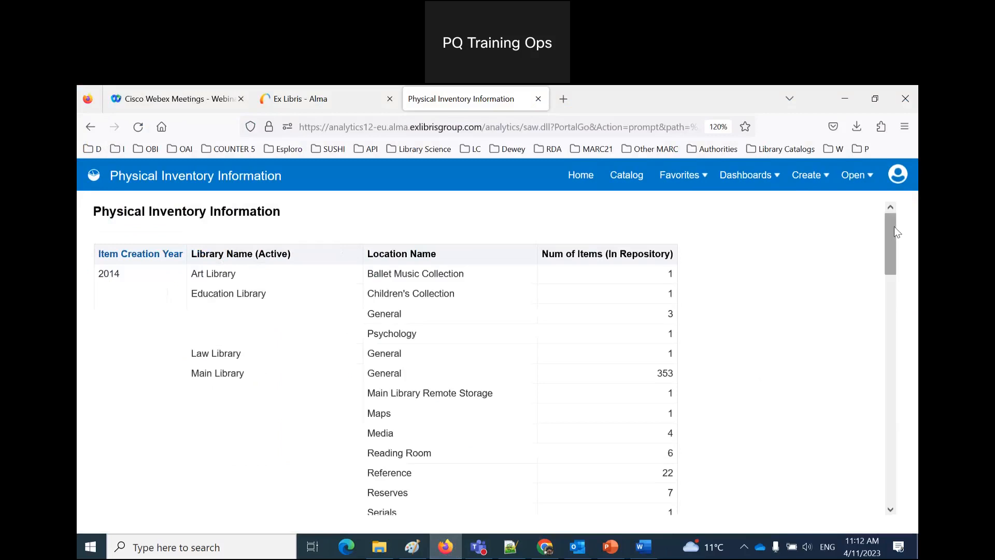
{"action": "mouse_move", "coordinate": [895, 232]}
{"action": "left_mouse_down"}
{"action": "mouse_move", "coordinate": [897, 383]}
{"action": "mouse_move", "coordinate": [895, 371]}
{"action": "mouse_move", "coordinate": [914, 545]}
{"action": "mouse_move", "coordinate": [908, 233]}
{"action": "left_mouse_up"}
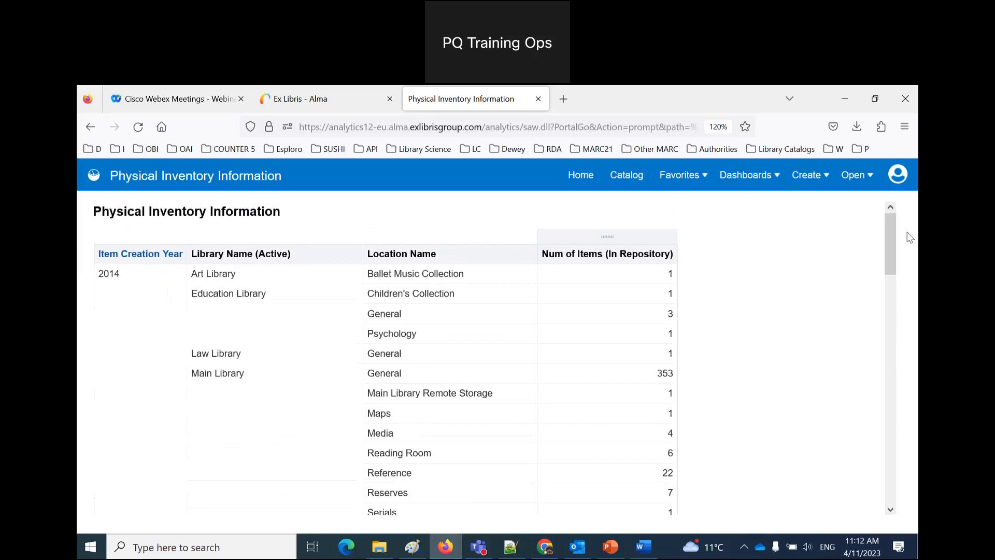
{"action": "left_click_drag", "start_coordinate": [897, 232], "coordinate": [895, 528]}
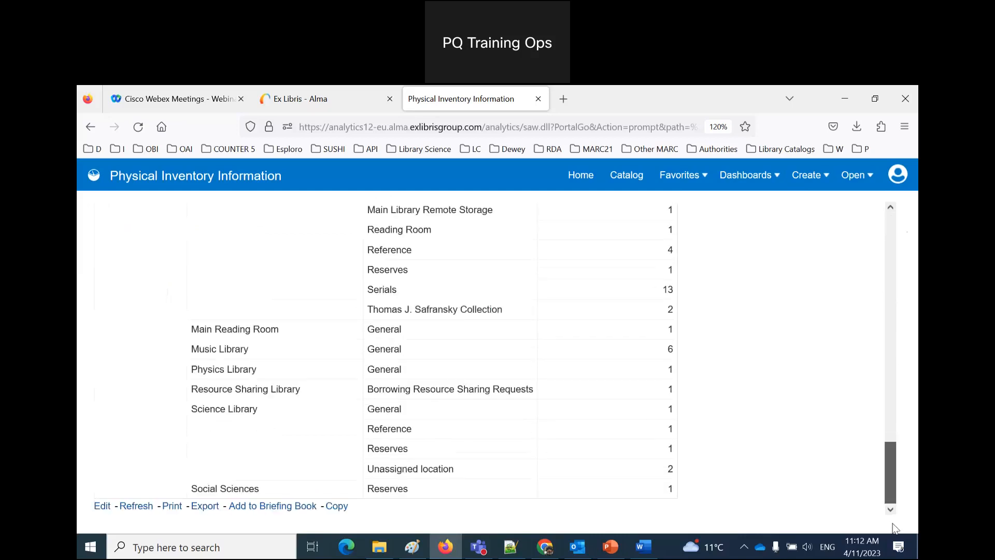
{"action": "left_click_drag", "start_coordinate": [894, 427], "coordinate": [900, 224]}
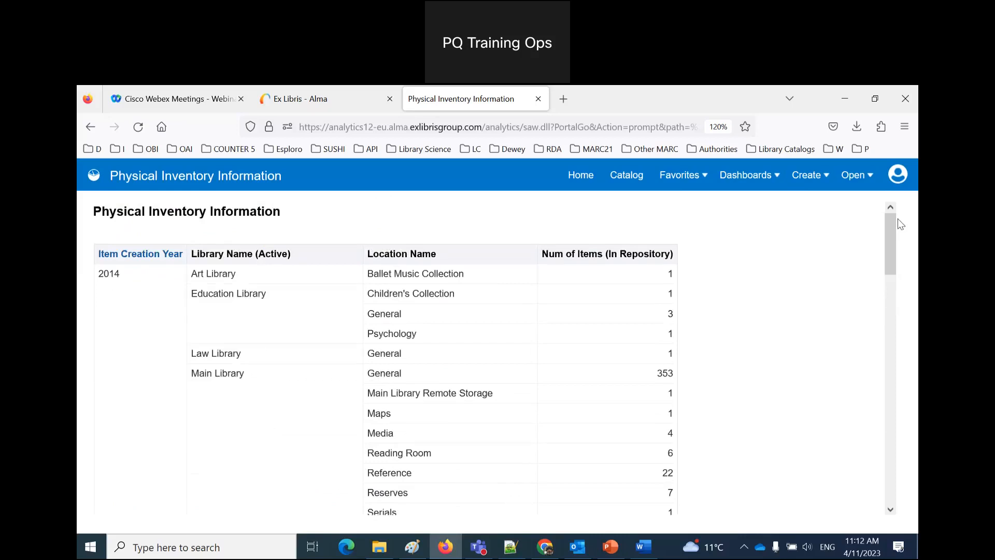
Step: Open the report for editing and include the "All Column Values" choice in the Creation Year prompt's choice list
{"action": "left_click_drag", "start_coordinate": [892, 226], "coordinate": [896, 493]}
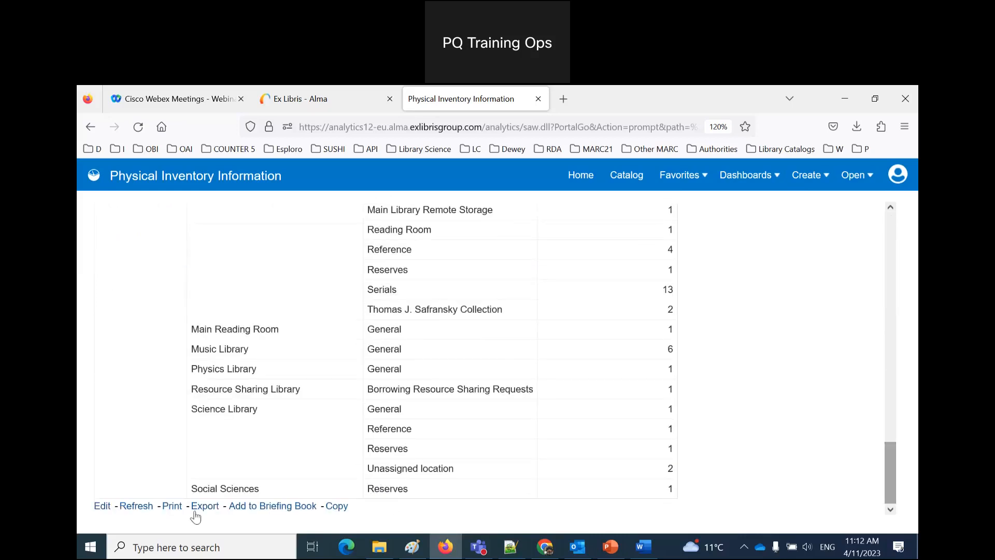
{"action": "left_click", "coordinate": [101, 506]}
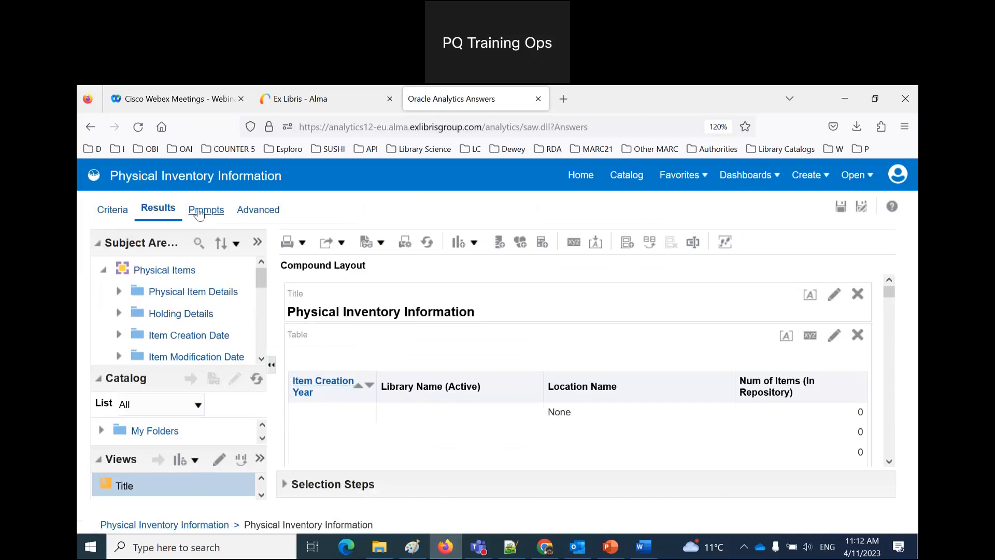
{"action": "left_click", "coordinate": [198, 209]}
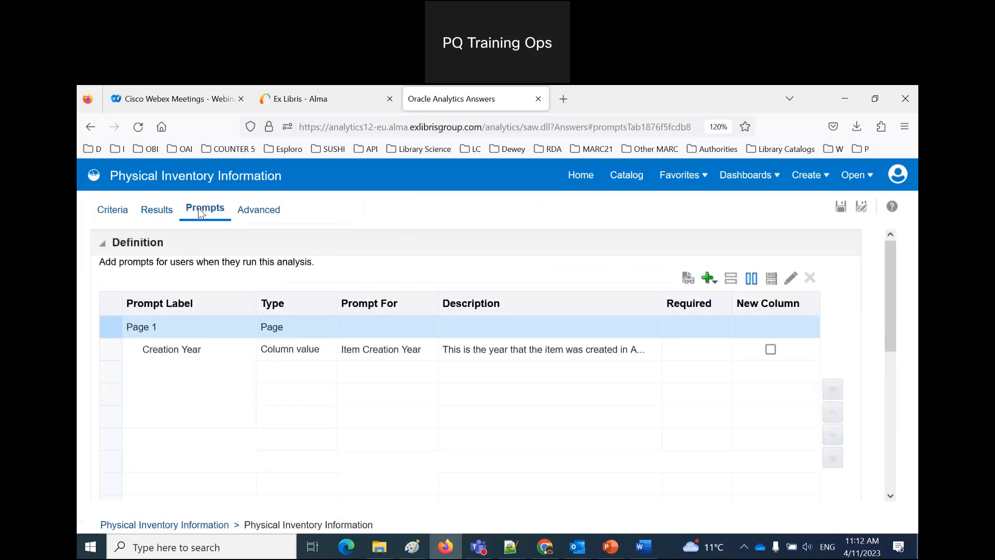
{"action": "double_click", "coordinate": [541, 349]}
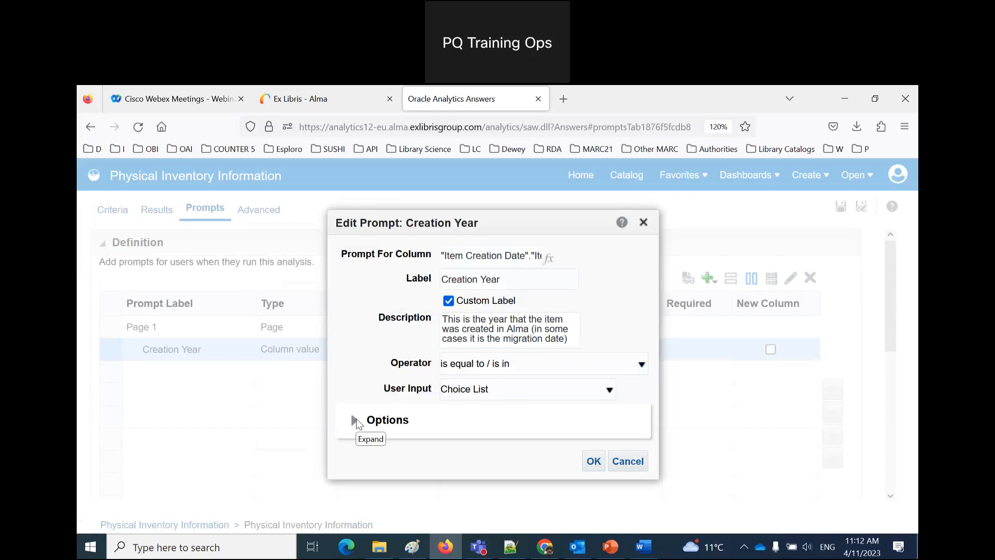
{"action": "left_click", "coordinate": [356, 419]}
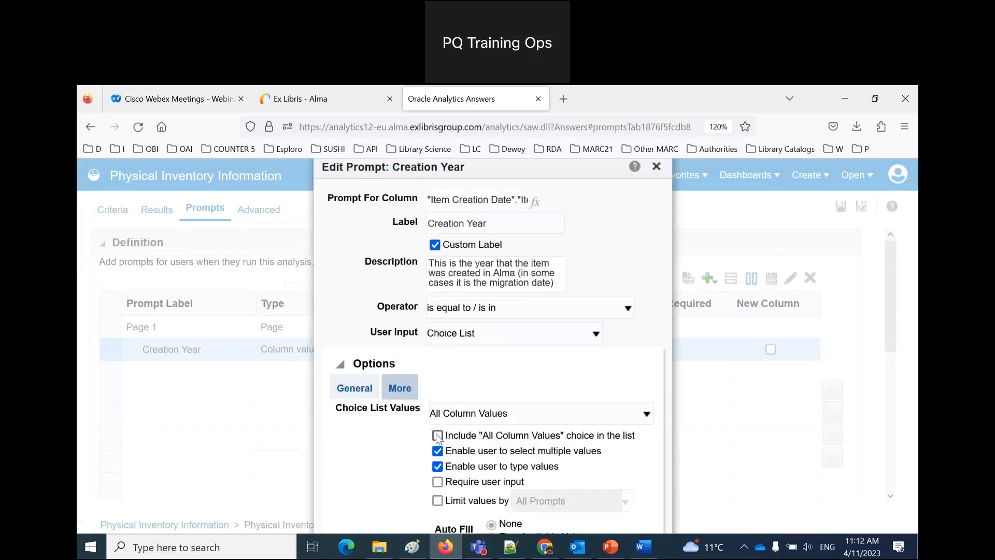
{"action": "left_click", "coordinate": [438, 436]}
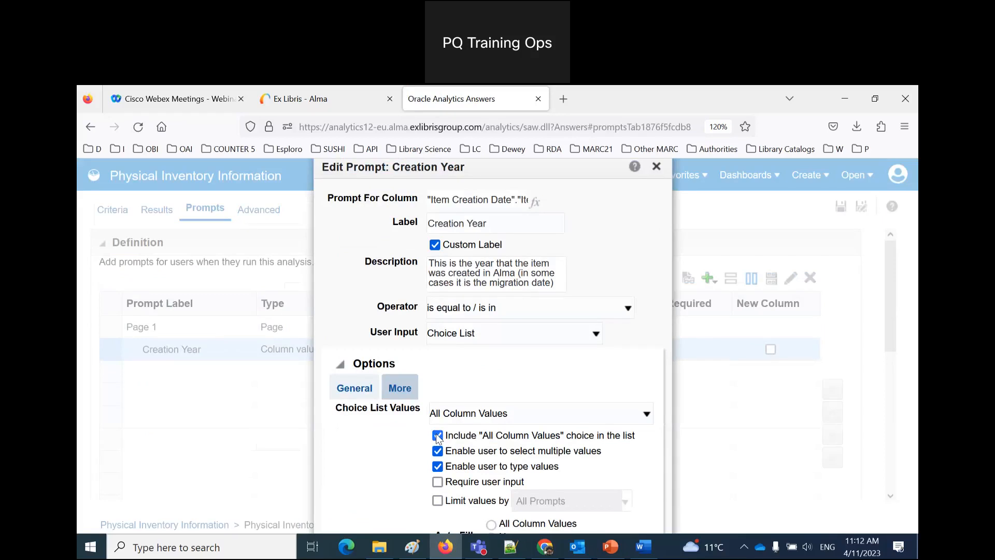
Step: Check the Choice List screenshot in Word, return to Firefox, and highlight the "Enable user to select multiple values" option
{"action": "left_click", "coordinate": [643, 547]}
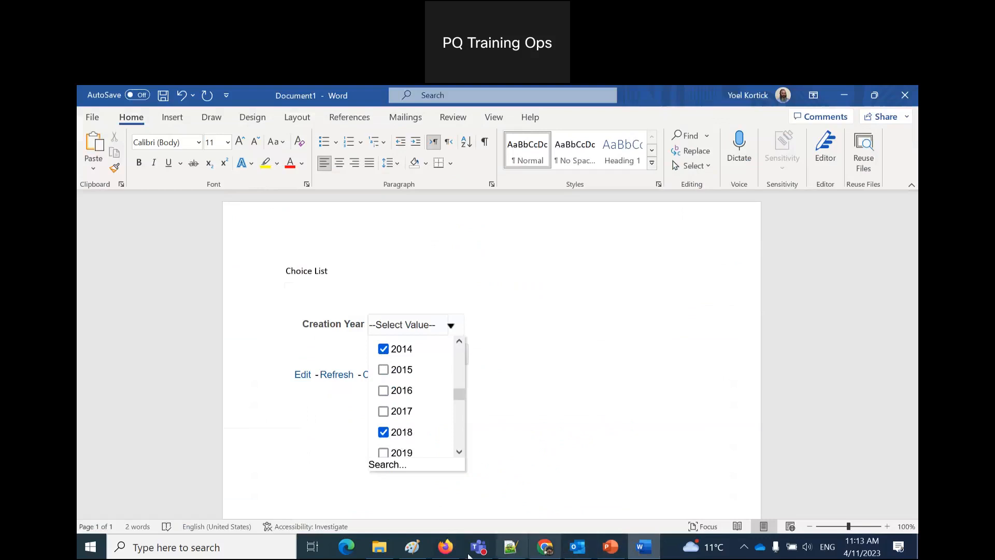
{"action": "left_click", "coordinate": [445, 546]}
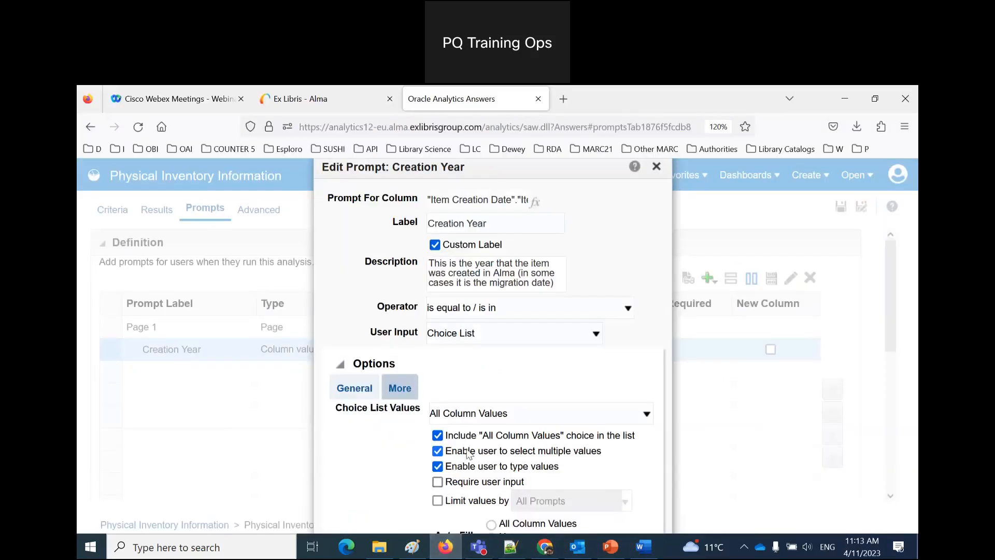
{"action": "left_click_drag", "start_coordinate": [603, 451], "coordinate": [449, 461]}
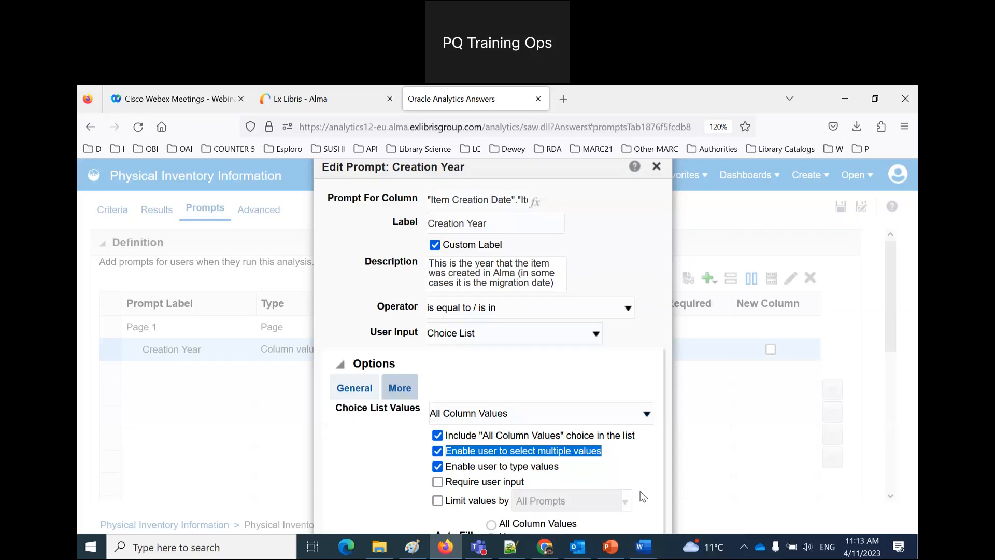
Step: Apply the Creation Year prompt settings and save the Physical Inventory Information report
{"action": "key", "text": "ctrl+minus"}
{"action": "key", "text": "ctrl+minus"}
{"action": "key", "text": "ctrl+minus"}
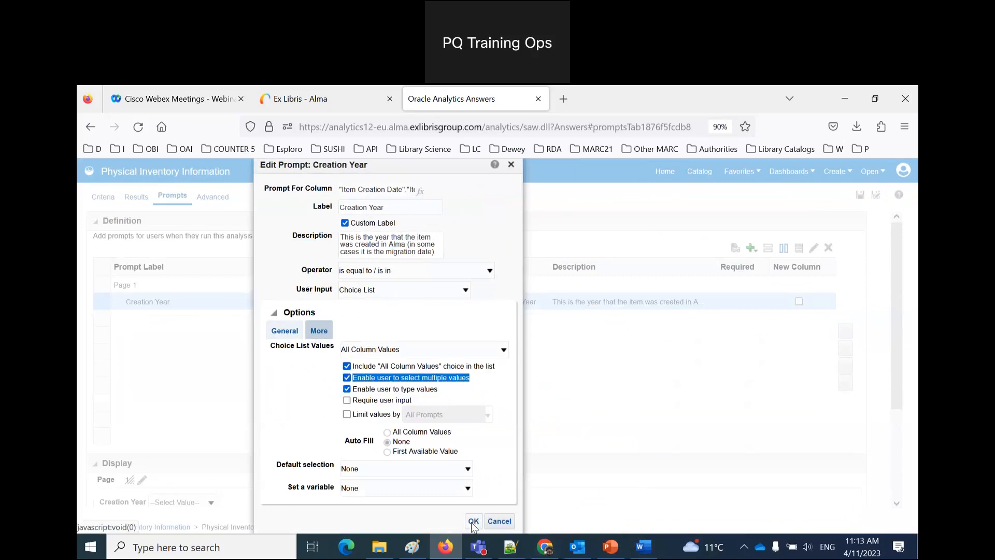
{"action": "left_click", "coordinate": [474, 522]}
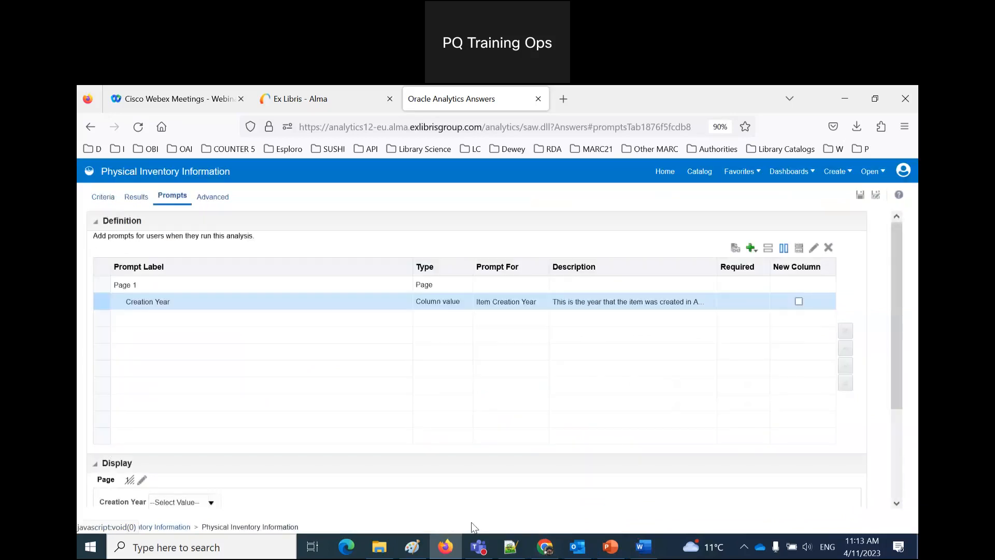
{"action": "left_click", "coordinate": [859, 196]}
Step: Run Physical Inventory Information from the catalog with (All Column Values) as the creation year and look through the results
{"action": "left_click", "coordinate": [700, 173]}
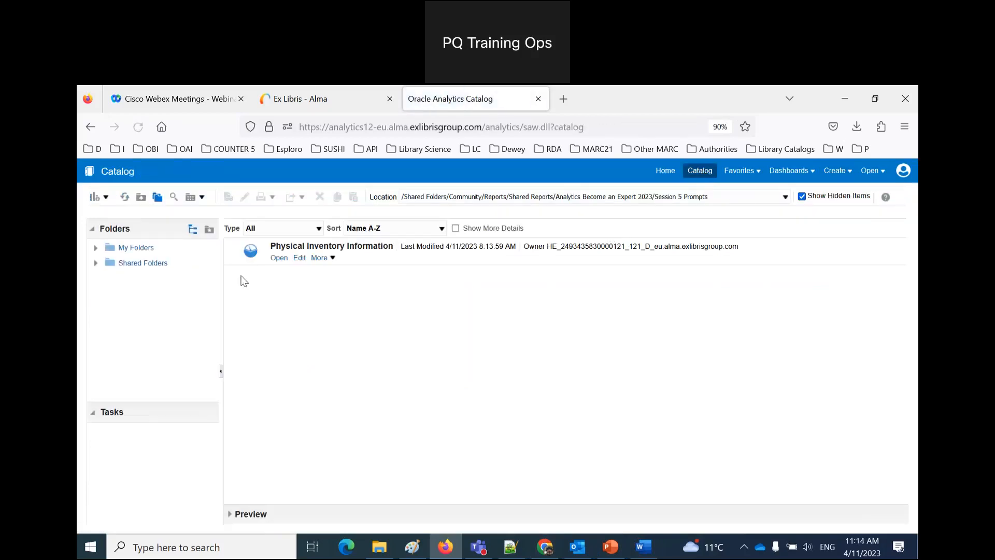
{"action": "left_click", "coordinate": [280, 262]}
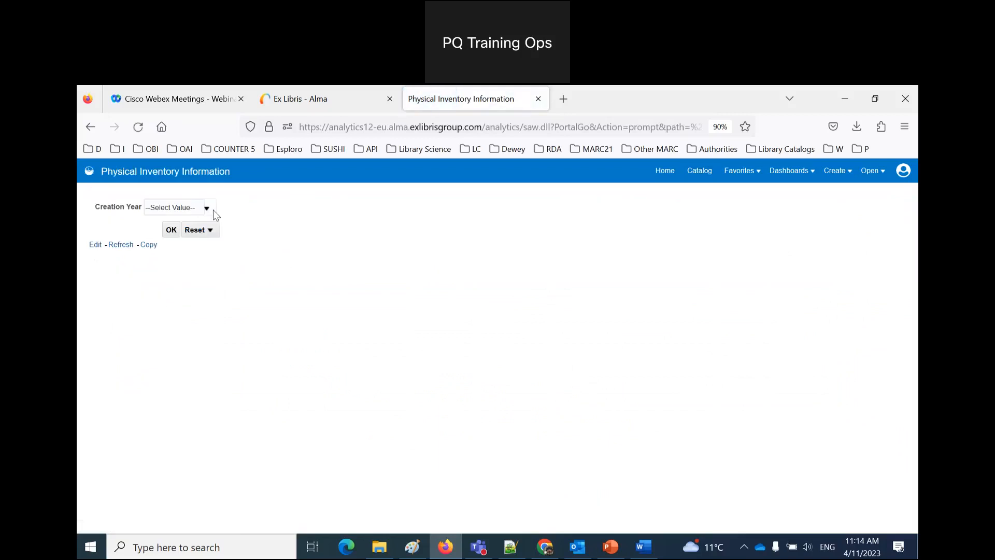
{"action": "left_click", "coordinate": [207, 208]}
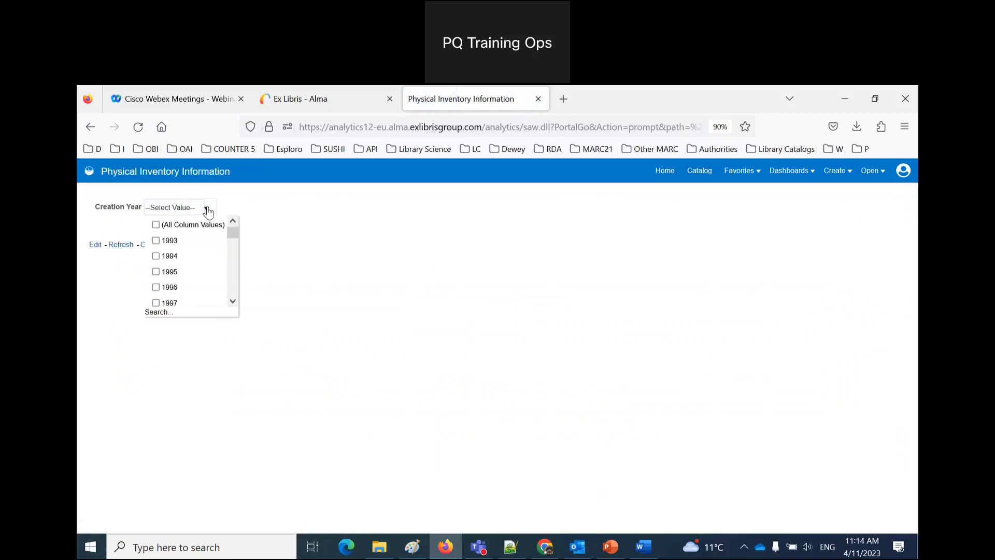
{"action": "left_click", "coordinate": [156, 225]}
{"action": "left_click", "coordinate": [373, 336]}
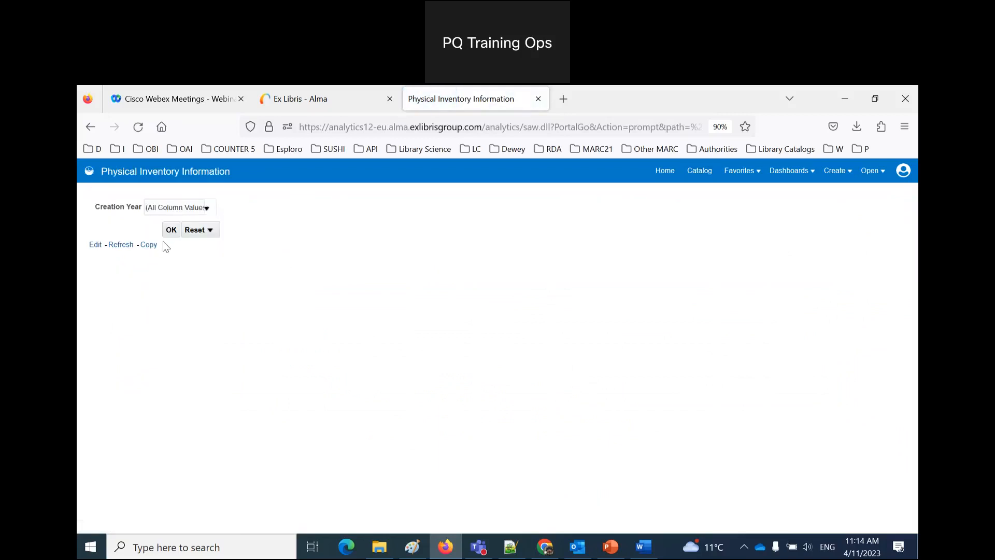
{"action": "left_click", "coordinate": [171, 231]}
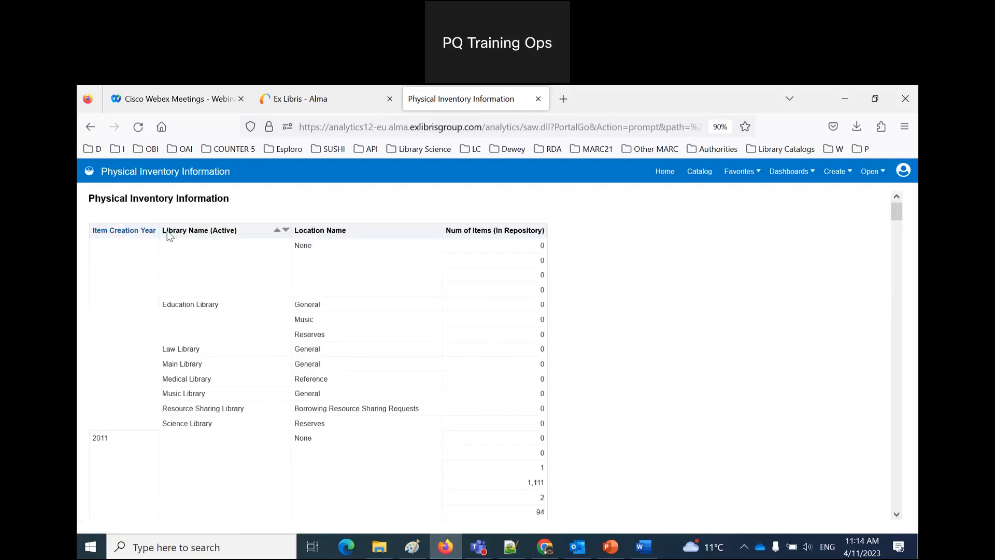
{"action": "scroll", "coordinate": [118, 337], "scroll_direction": "down", "scroll_amount": 3}
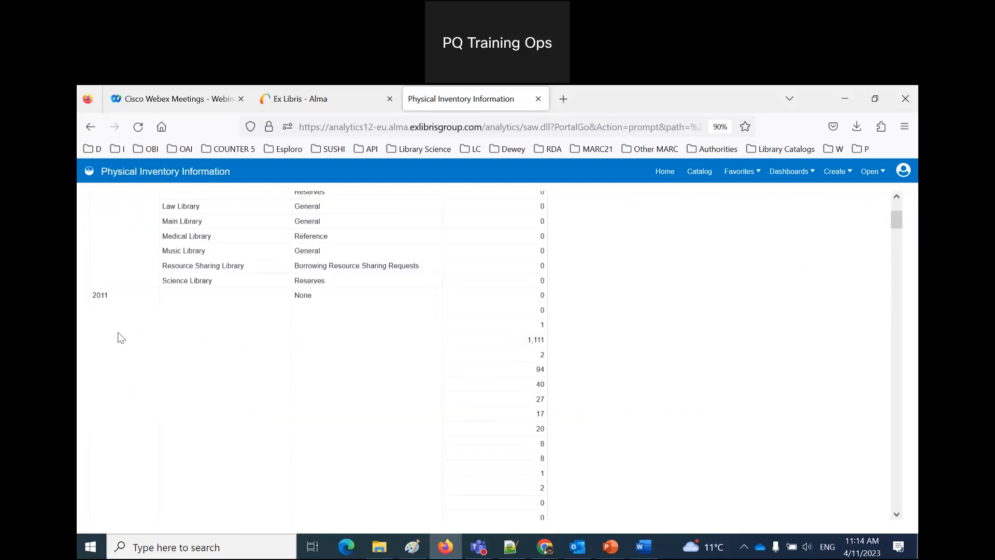
{"action": "scroll", "coordinate": [118, 330], "scroll_direction": "down", "scroll_amount": 5}
{"action": "scroll", "coordinate": [124, 337], "scroll_direction": "down", "scroll_amount": 15}
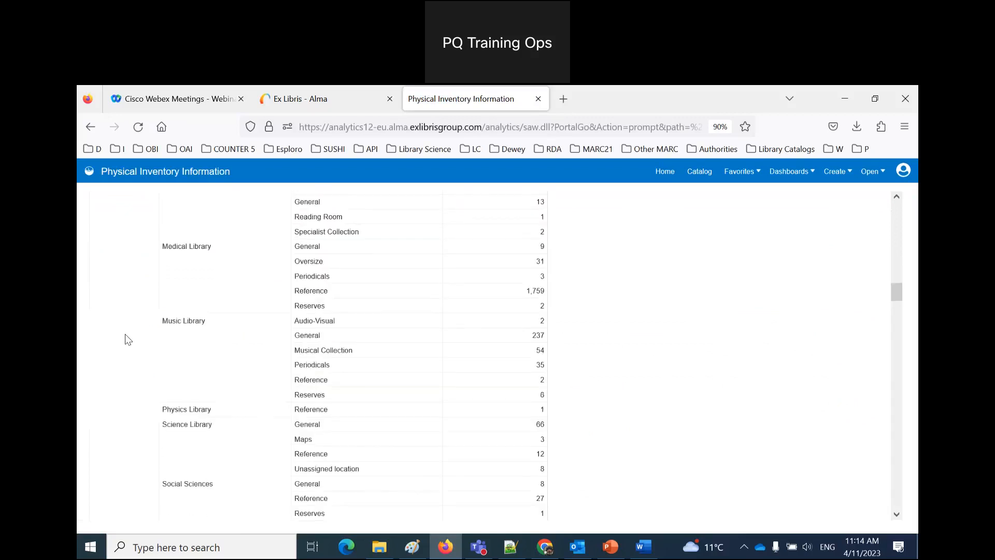
{"action": "scroll", "coordinate": [132, 342], "scroll_direction": "down", "scroll_amount": 6}
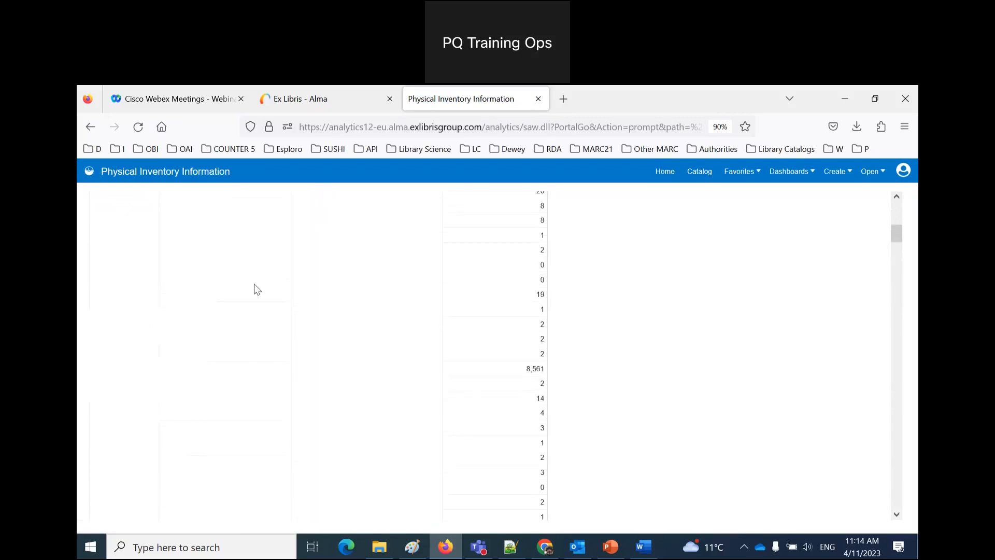
Step: Run Physical Inventory Information from the catalog again, entering 2023 directly as the creation year
{"action": "left_click", "coordinate": [695, 174]}
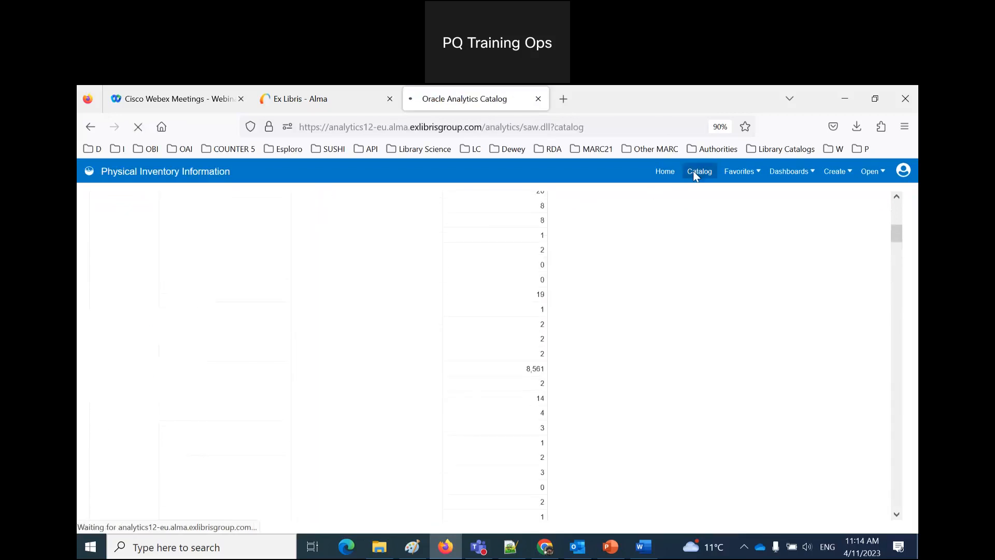
{"action": "left_click", "coordinate": [279, 259]}
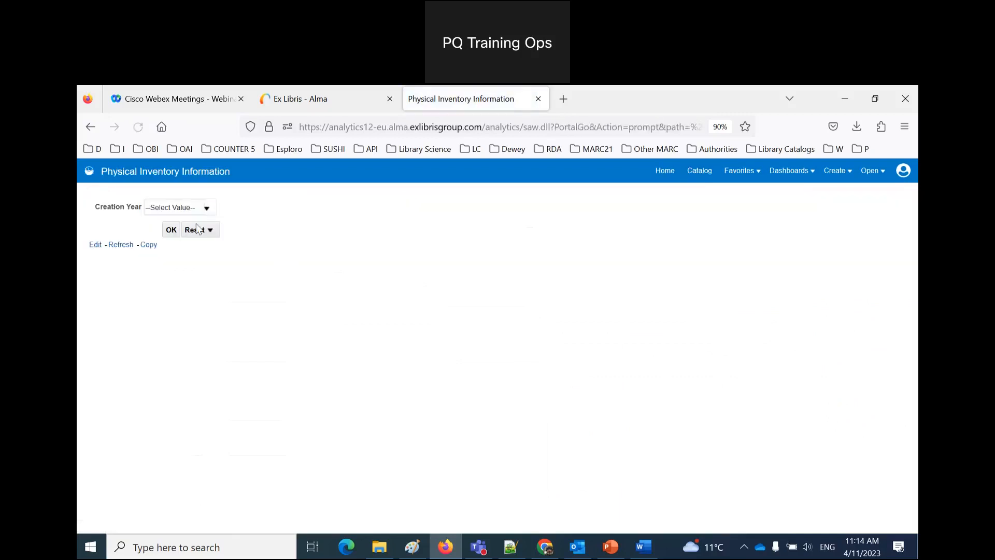
{"action": "left_click", "coordinate": [185, 208]}
{"action": "type", "text": "2023"}
{"action": "left_click", "coordinate": [352, 317]}
{"action": "left_click", "coordinate": [172, 230]}
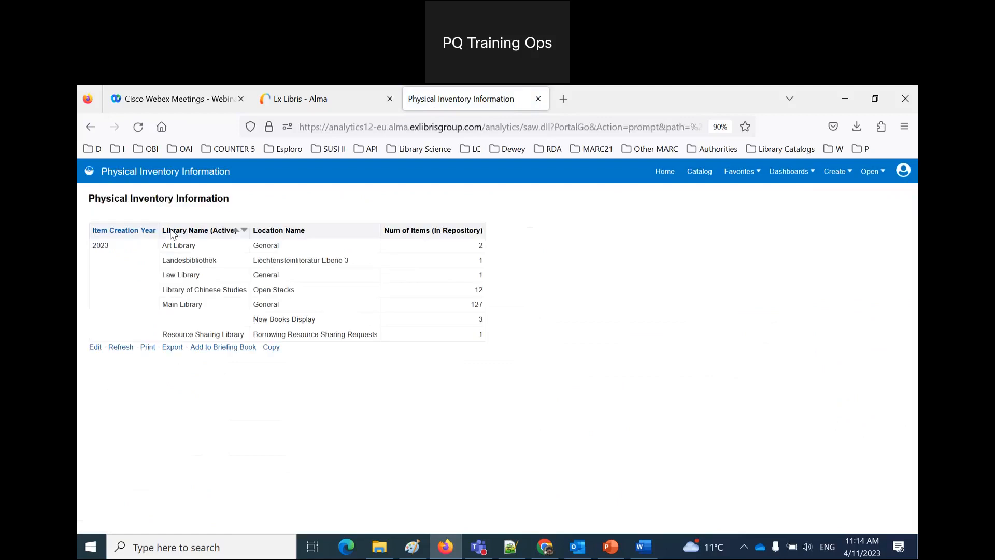
Step: Examine the "Enable user to type values" option in the report's Creation Year prompt and close the settings without changing anything
{"action": "left_click", "coordinate": [97, 349]}
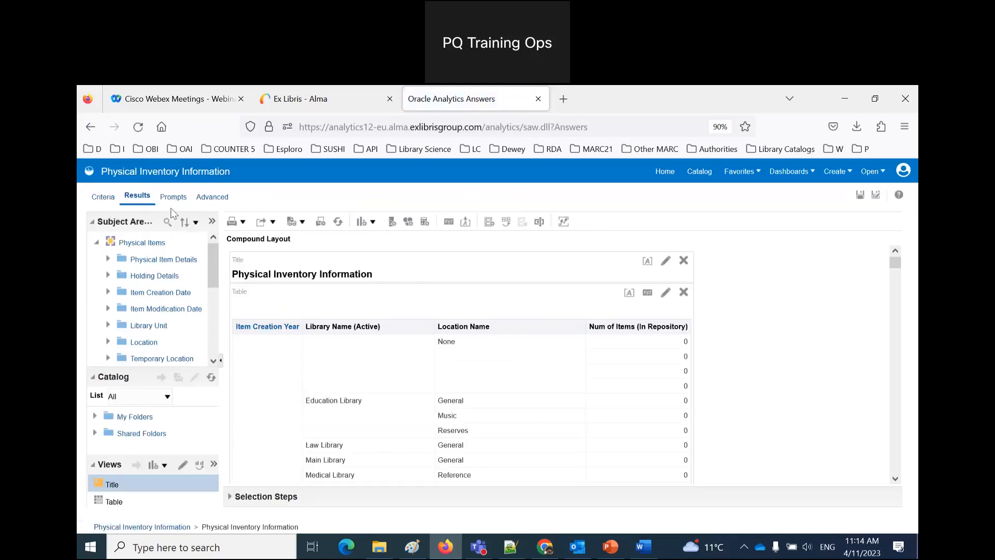
{"action": "left_click", "coordinate": [174, 200]}
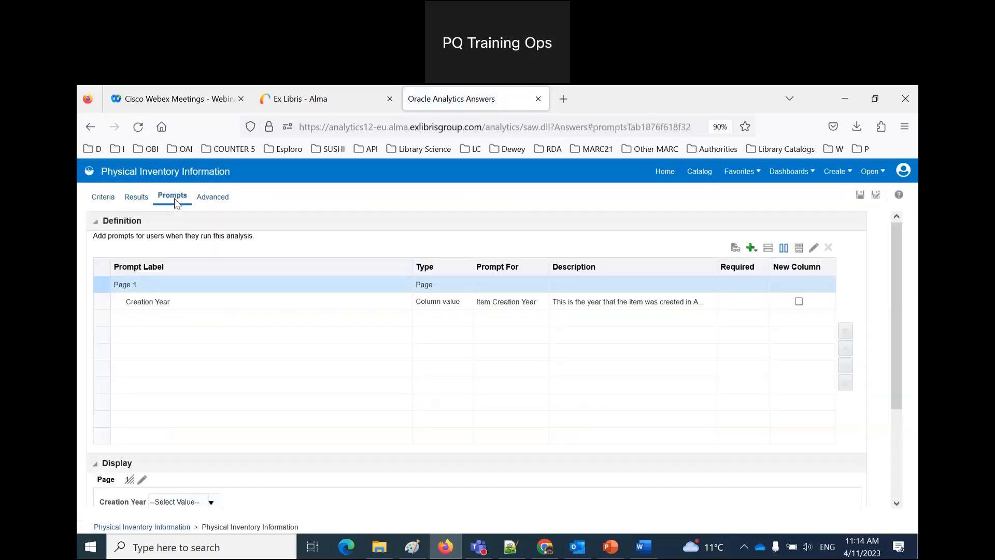
{"action": "double_click", "coordinate": [285, 303]}
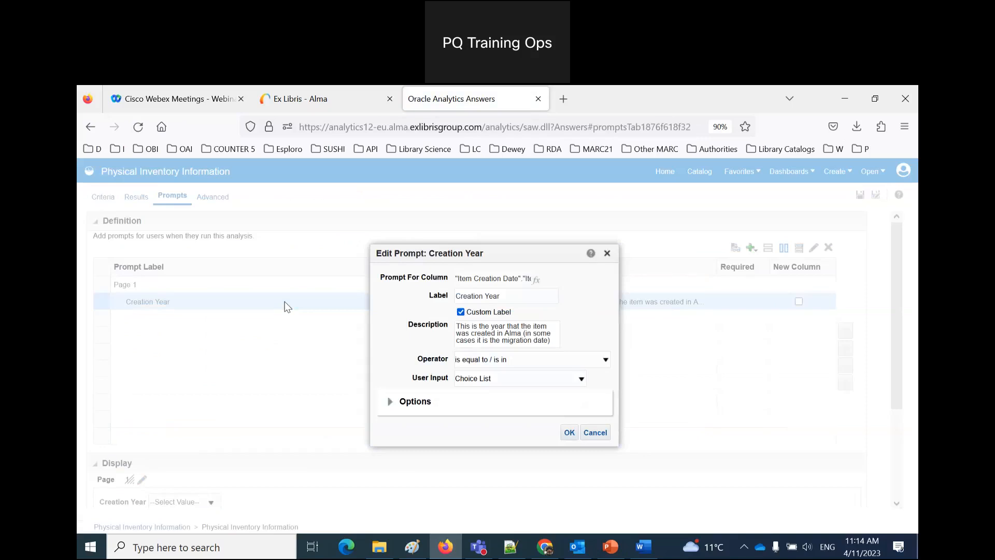
{"action": "left_click", "coordinate": [596, 433]}
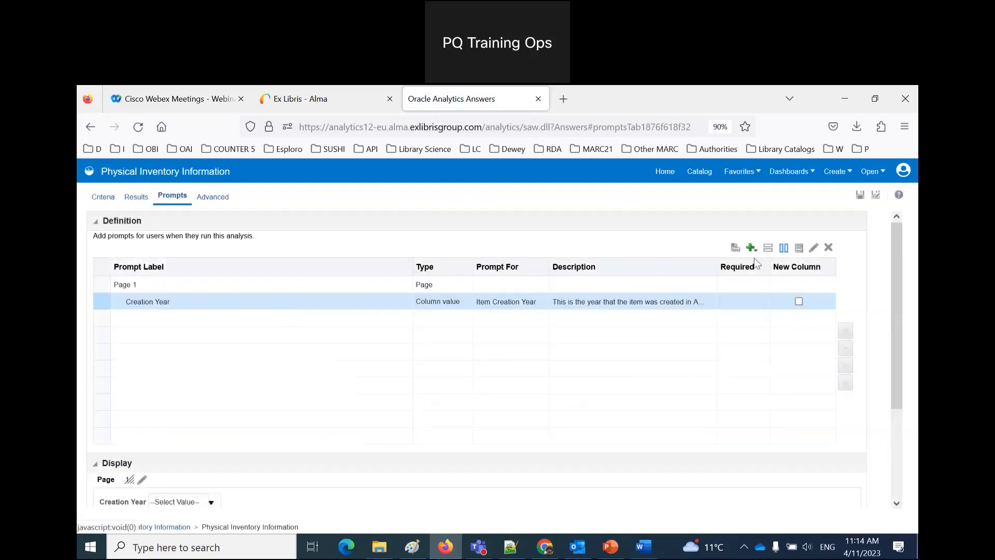
{"action": "double_click", "coordinate": [325, 303]}
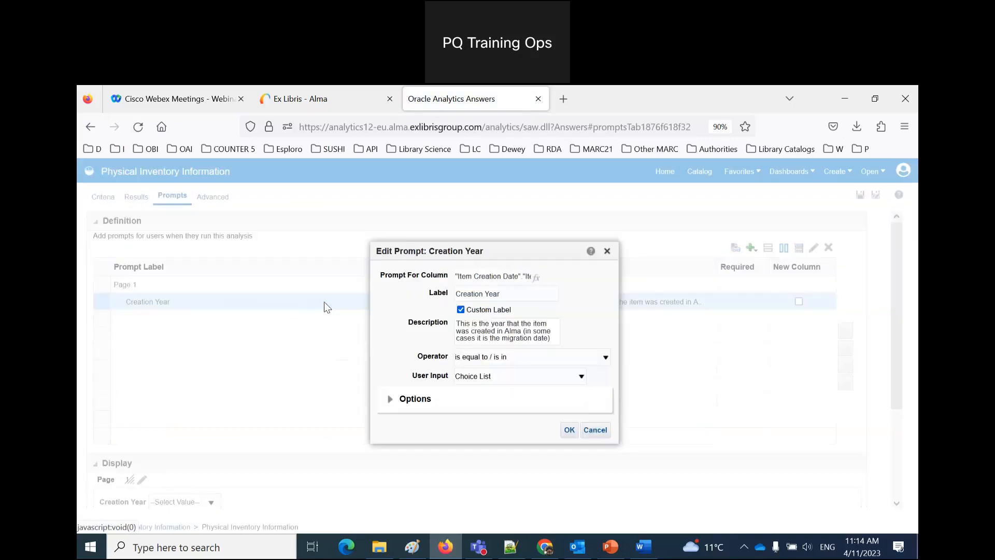
{"action": "left_click", "coordinate": [390, 399]}
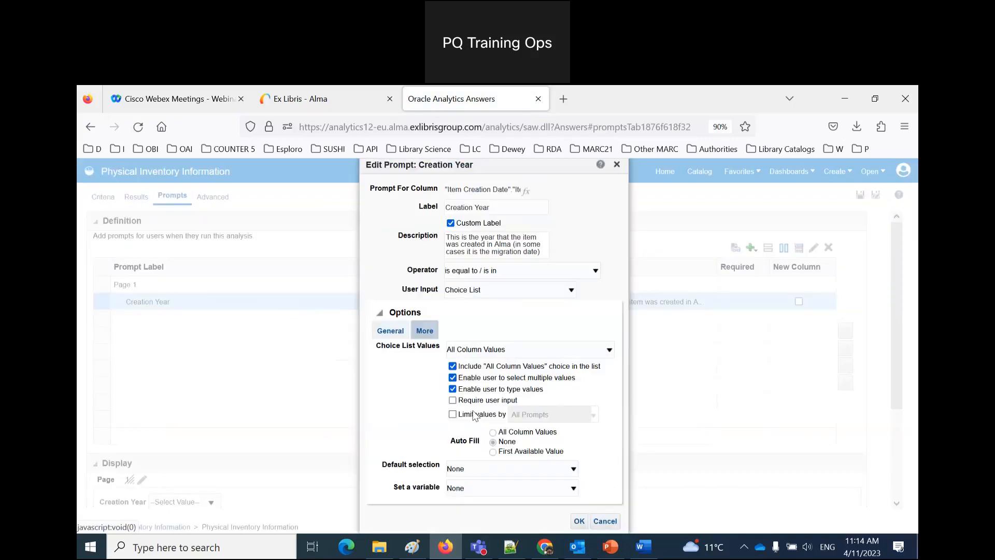
{"action": "left_click_drag", "start_coordinate": [461, 391], "coordinate": [564, 393]}
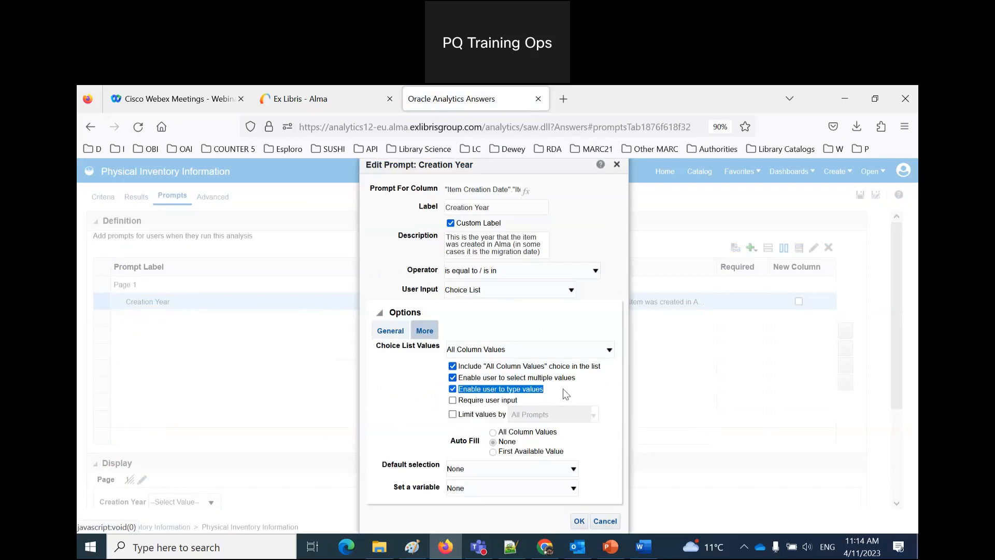
{"action": "left_click", "coordinate": [607, 522]}
Step: Run Physical Inventory Information from the catalog without choosing a creation year and look through the results to the end
{"action": "left_click", "coordinate": [700, 172]}
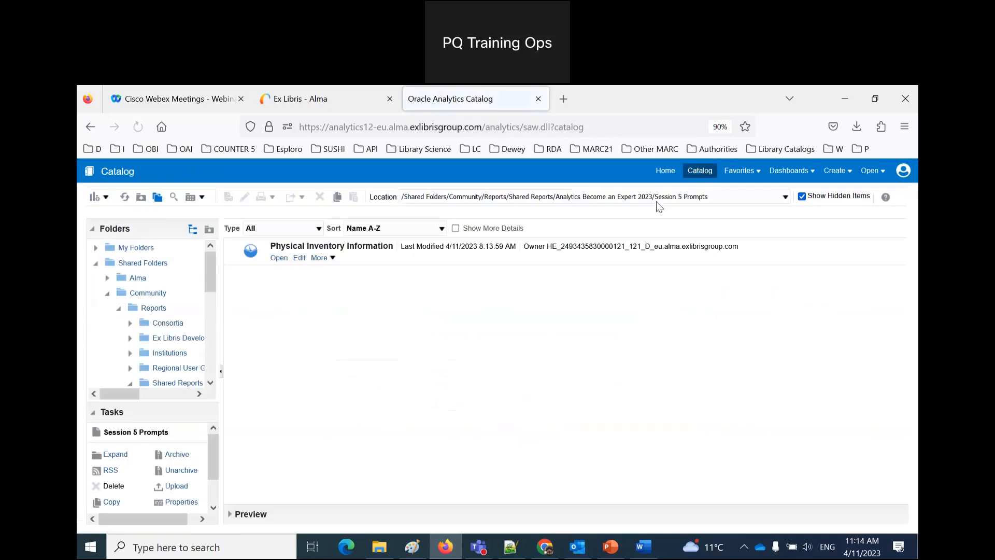
{"action": "left_click", "coordinate": [279, 258]}
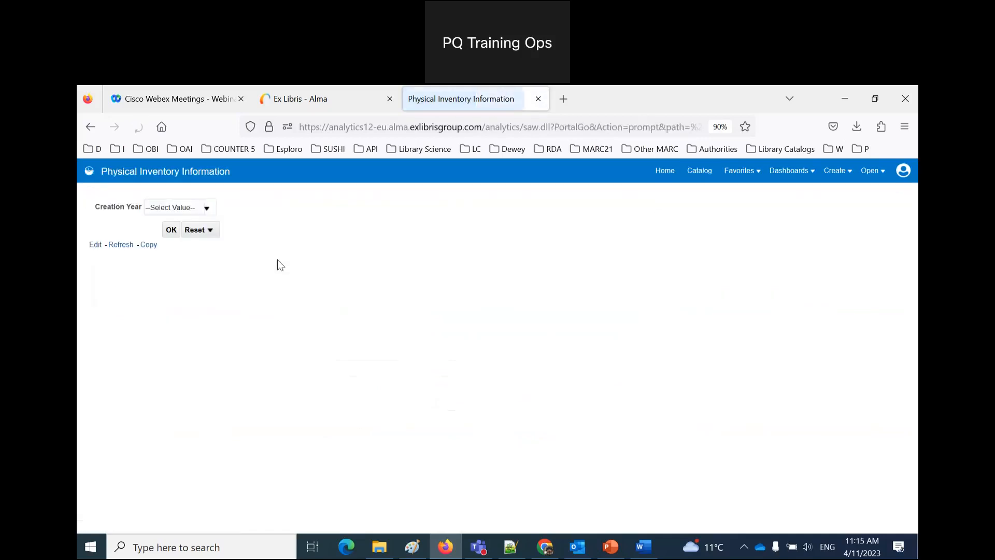
{"action": "left_click", "coordinate": [171, 231]}
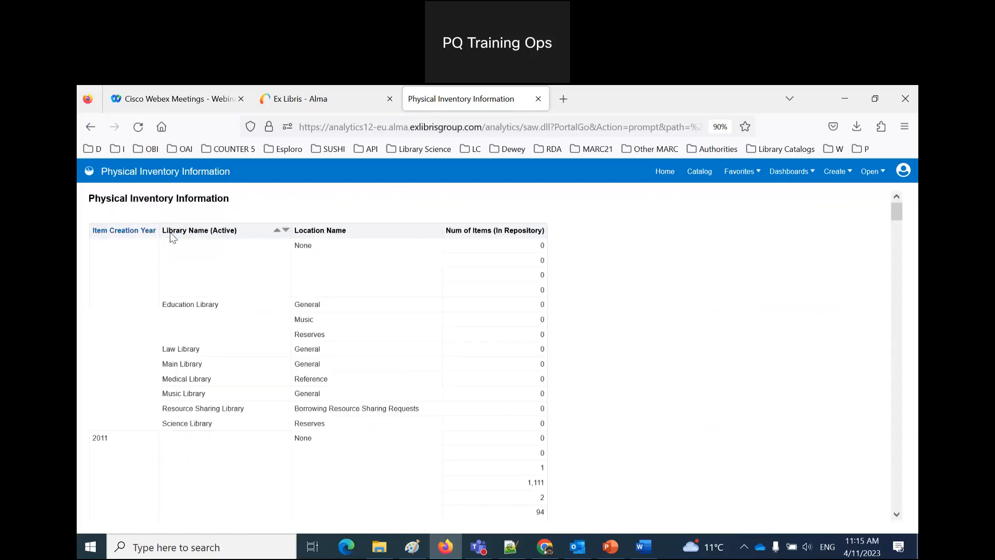
{"action": "scroll", "coordinate": [306, 370], "scroll_direction": "down", "scroll_amount": 5}
{"action": "scroll", "coordinate": [305, 371], "scroll_direction": "up", "scroll_amount": 5}
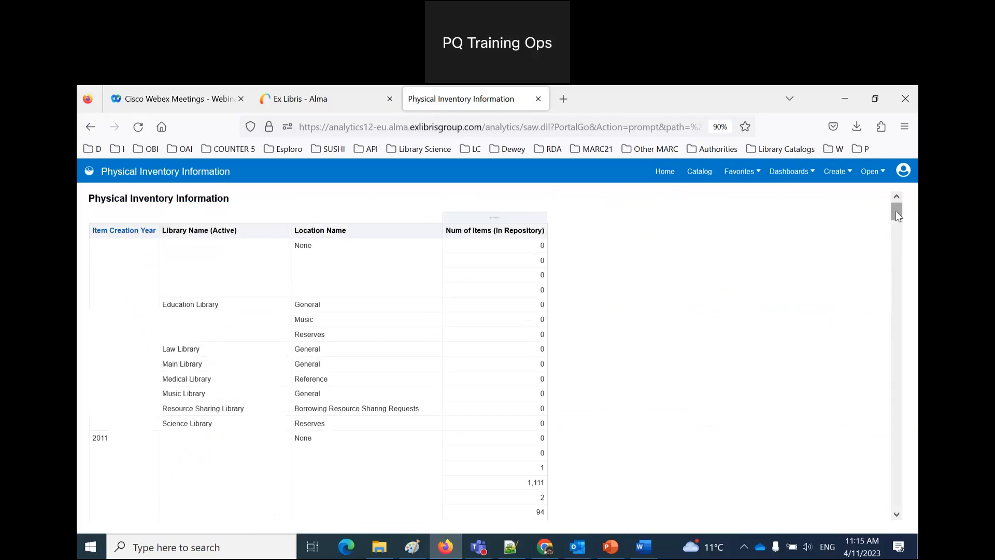
{"action": "left_click_drag", "start_coordinate": [898, 216], "coordinate": [897, 505]}
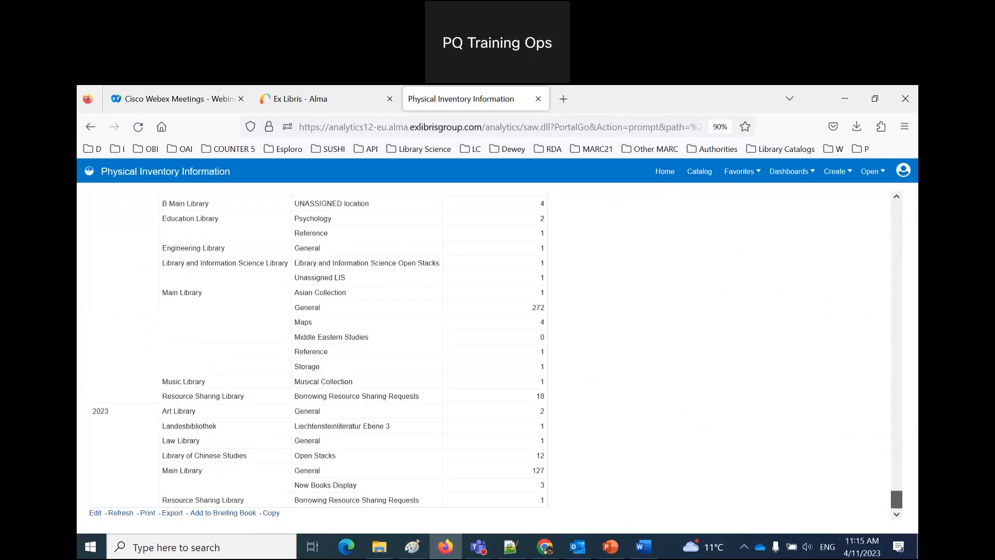
Step: Enable "Require user input" for the report's Creation Year prompt and save the report
{"action": "left_click", "coordinate": [94, 515]}
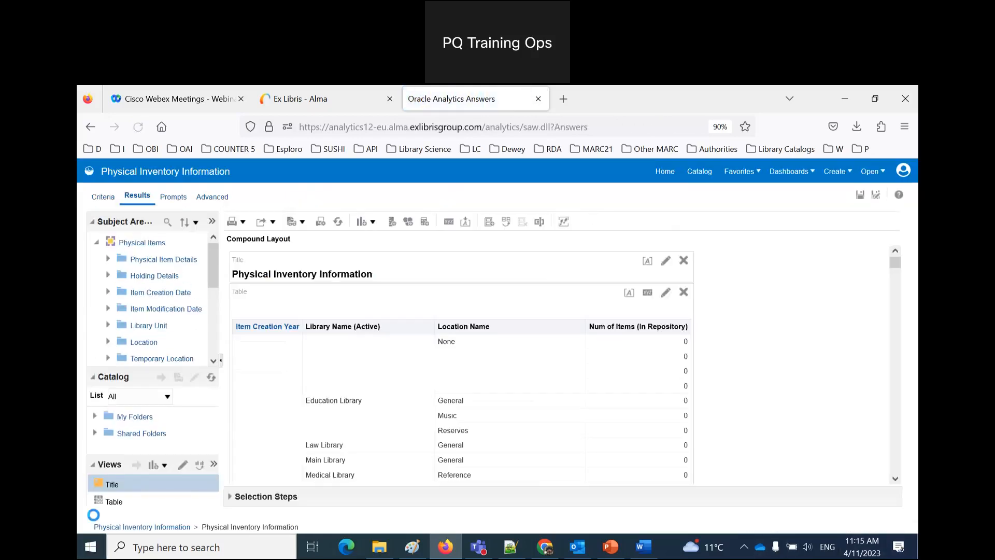
{"action": "left_click", "coordinate": [171, 198]}
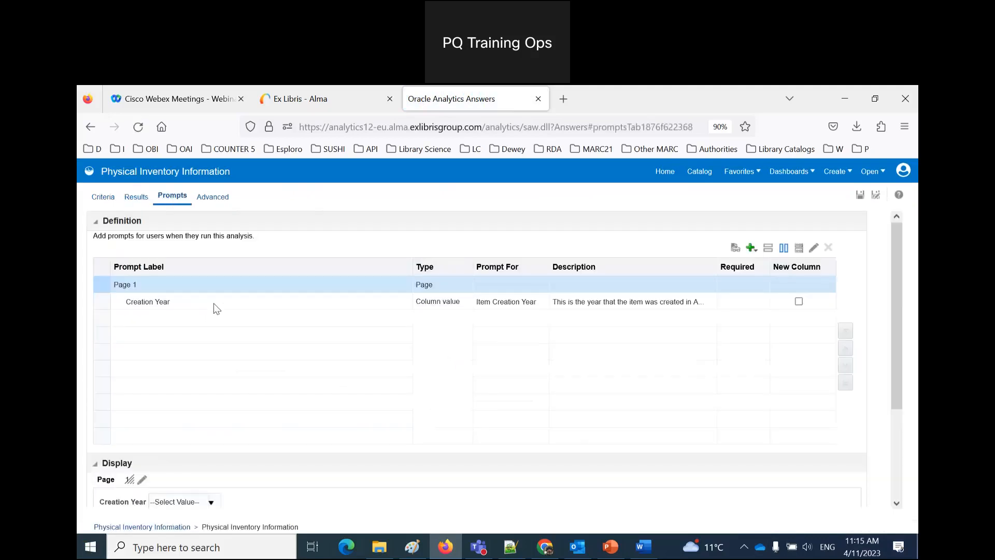
{"action": "double_click", "coordinate": [213, 303]}
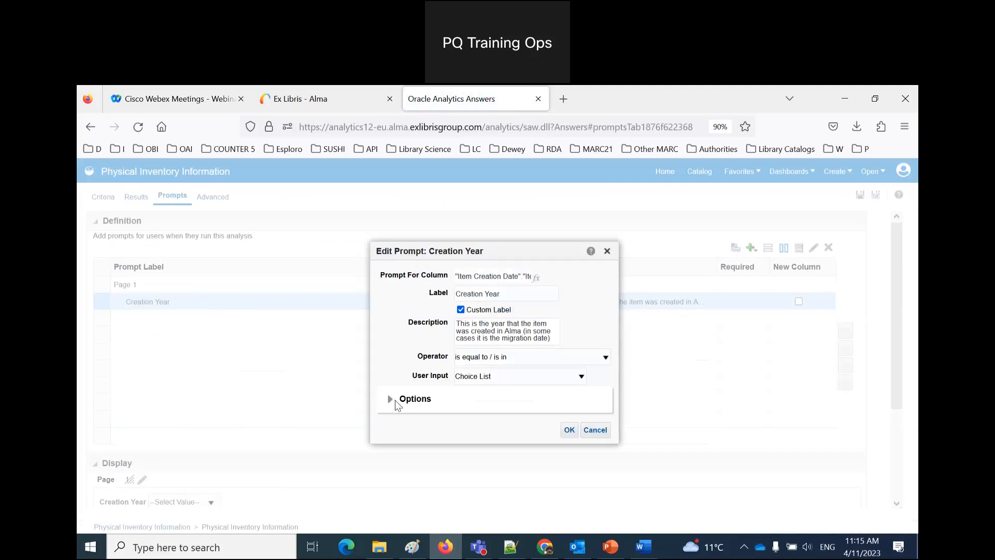
{"action": "left_click", "coordinate": [392, 399]}
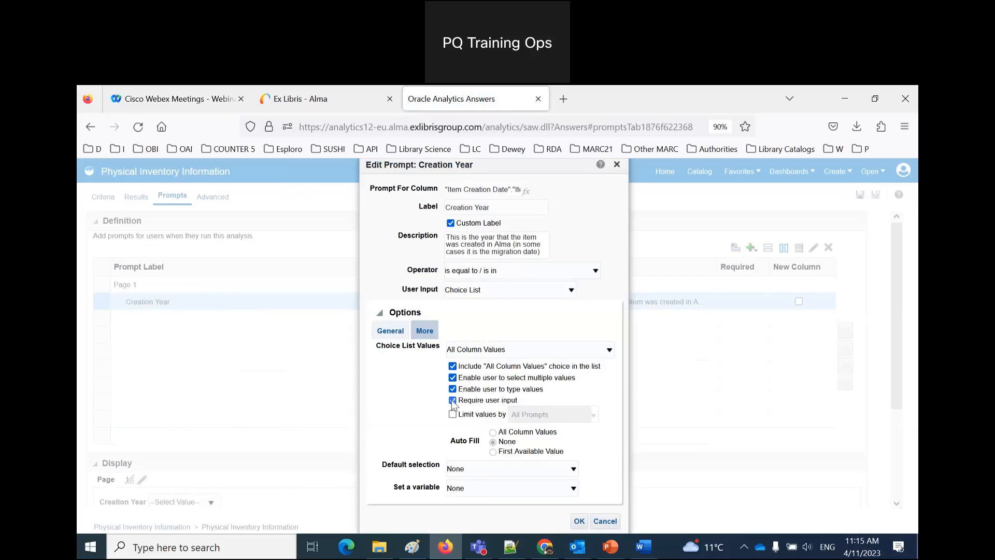
{"action": "left_click", "coordinate": [580, 522]}
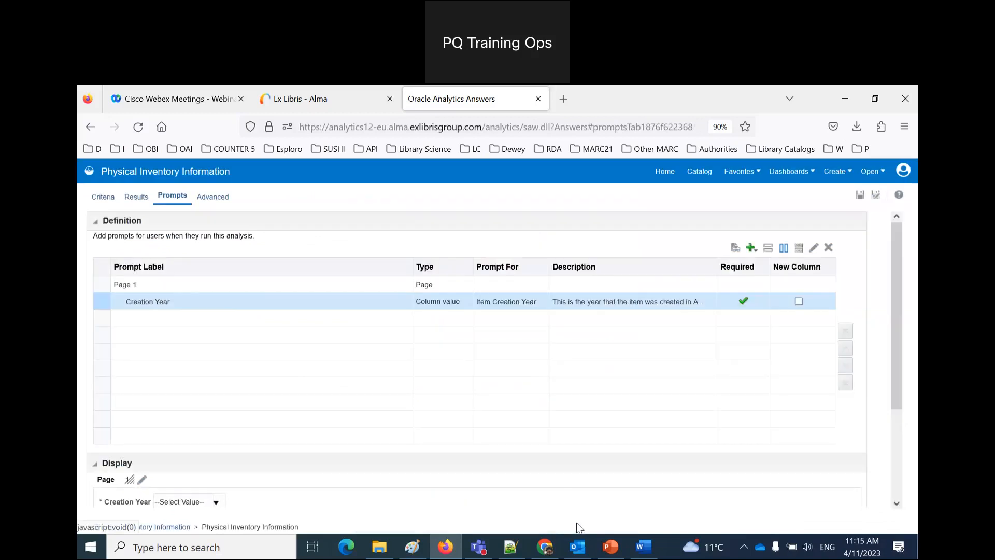
{"action": "left_click", "coordinate": [860, 195]}
Step: Run Physical Inventory Information from the catalog with 2018 and 2019 selected as the creation years
{"action": "left_click", "coordinate": [692, 173]}
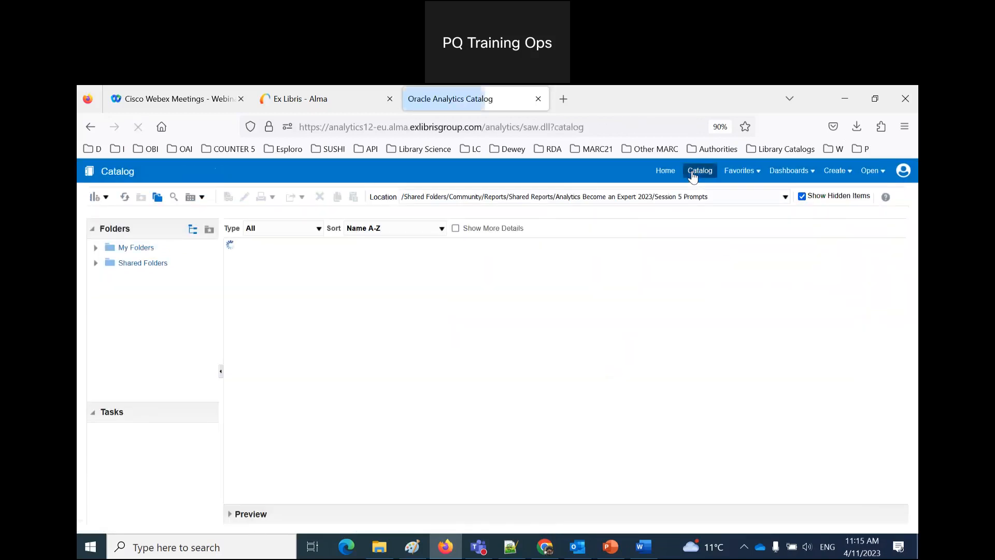
{"action": "left_click", "coordinate": [278, 260]}
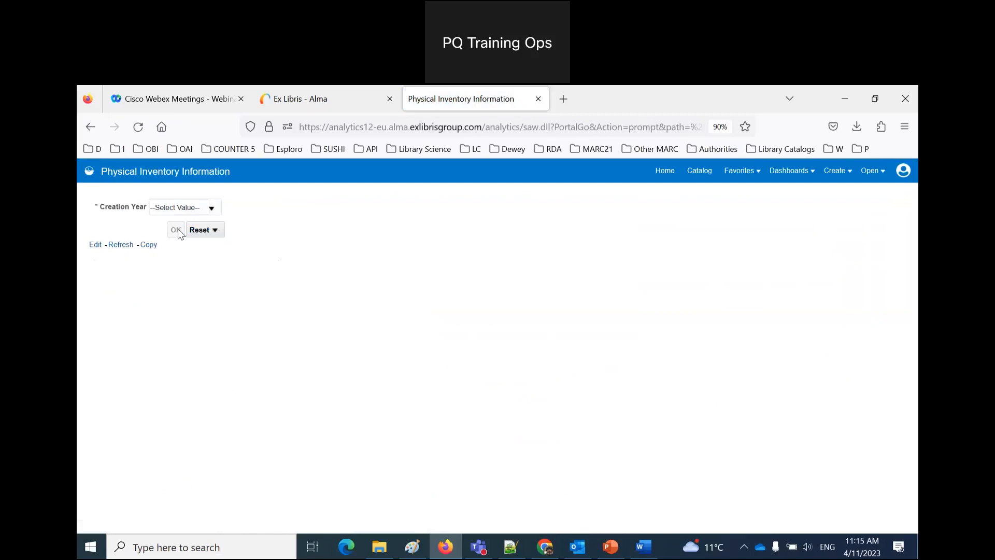
{"action": "left_click", "coordinate": [210, 207]}
{"action": "scroll", "coordinate": [213, 259], "scroll_direction": "down", "scroll_amount": 3}
{"action": "scroll", "coordinate": [214, 261], "scroll_direction": "down", "scroll_amount": 5}
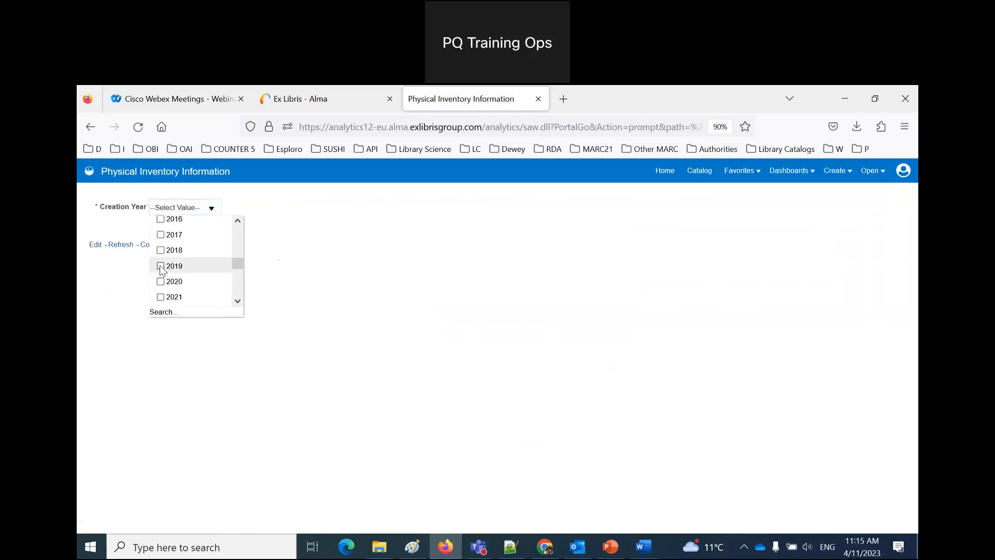
{"action": "left_click", "coordinate": [161, 249]}
{"action": "left_click", "coordinate": [309, 348]}
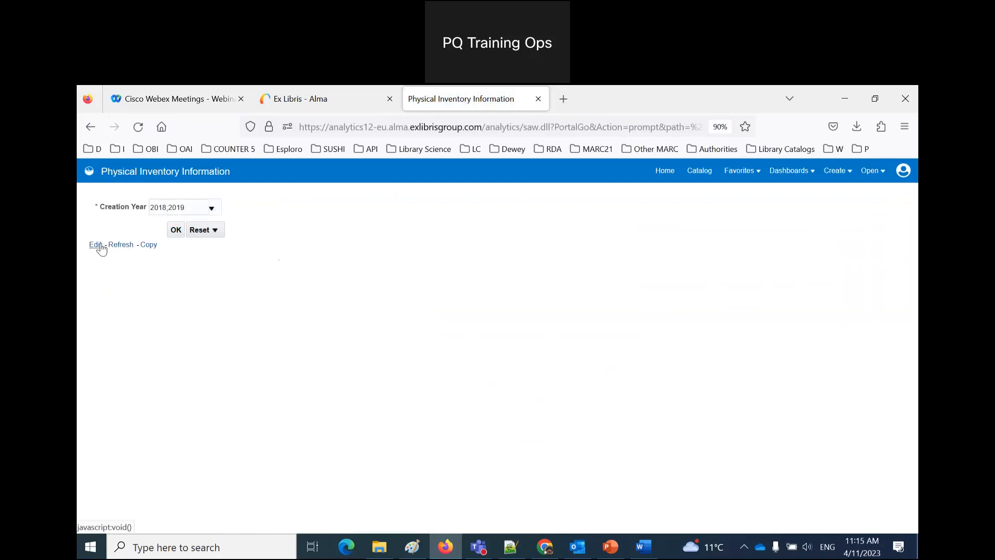
{"action": "left_click", "coordinate": [177, 229]}
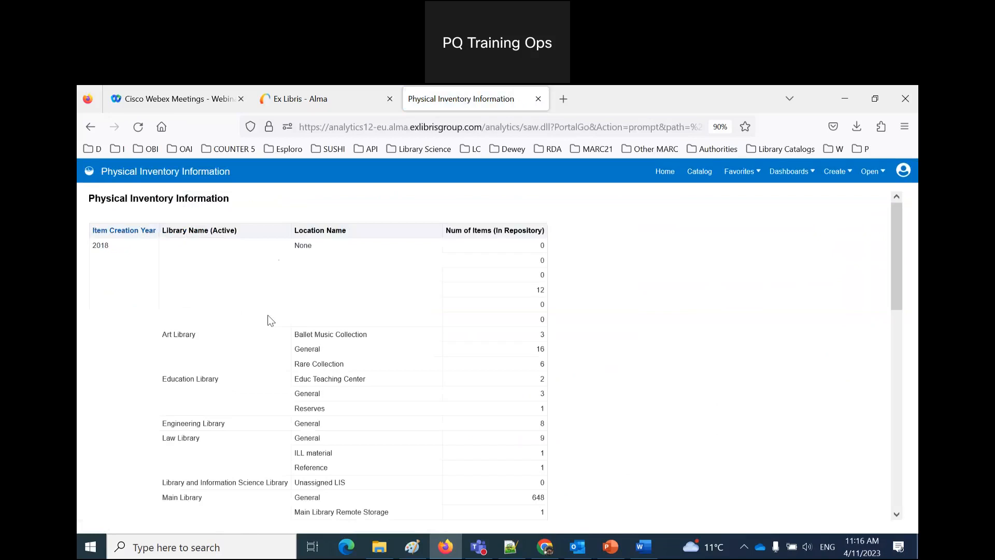
Step: Change the user input of the report's Creation Year prompt to Text Field and save the report
{"action": "left_click", "coordinate": [700, 172]}
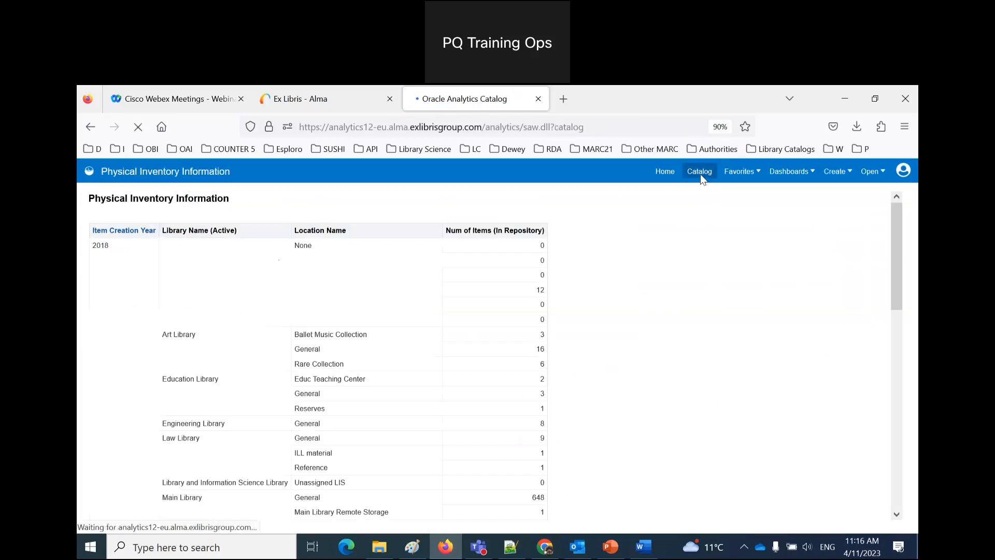
{"action": "left_click", "coordinate": [300, 258]}
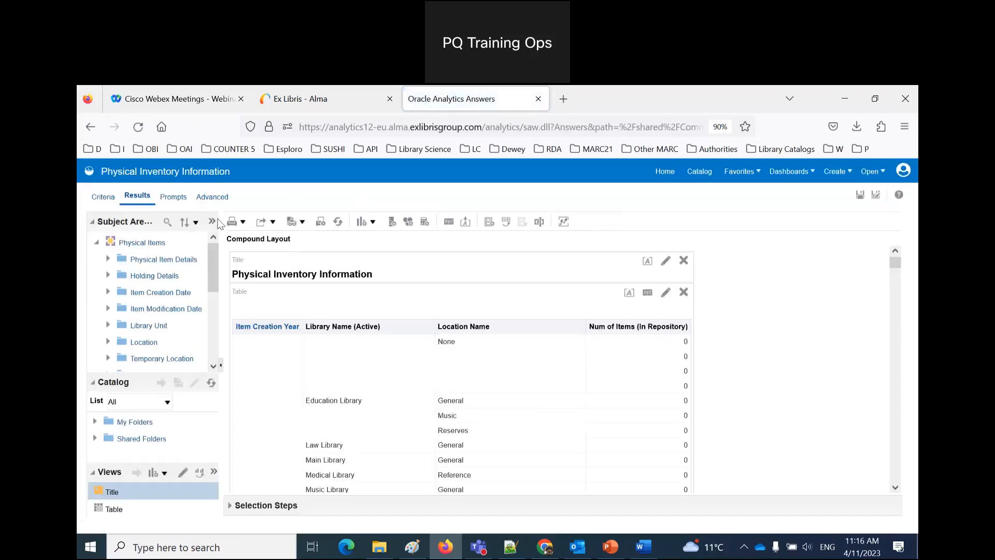
{"action": "left_click", "coordinate": [173, 197]}
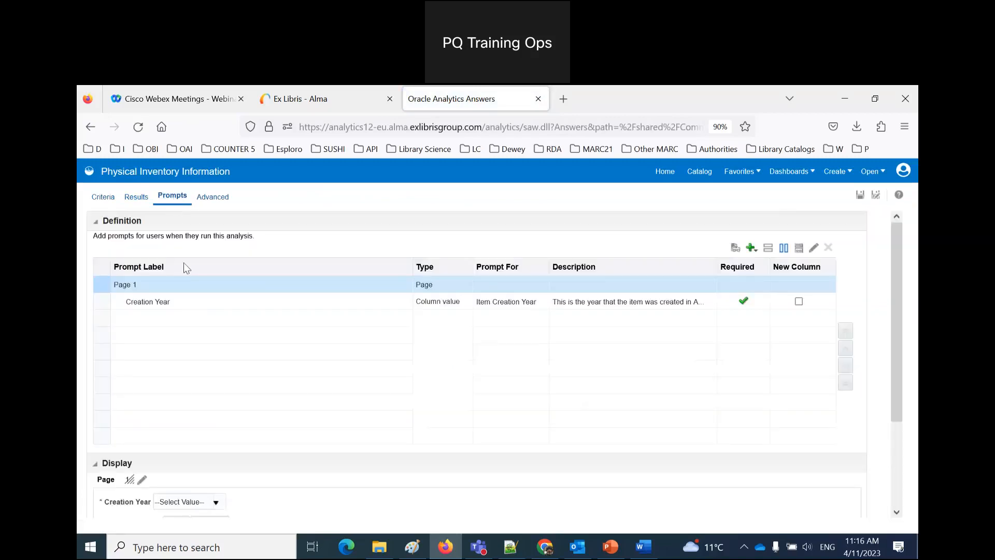
{"action": "double_click", "coordinate": [194, 306]}
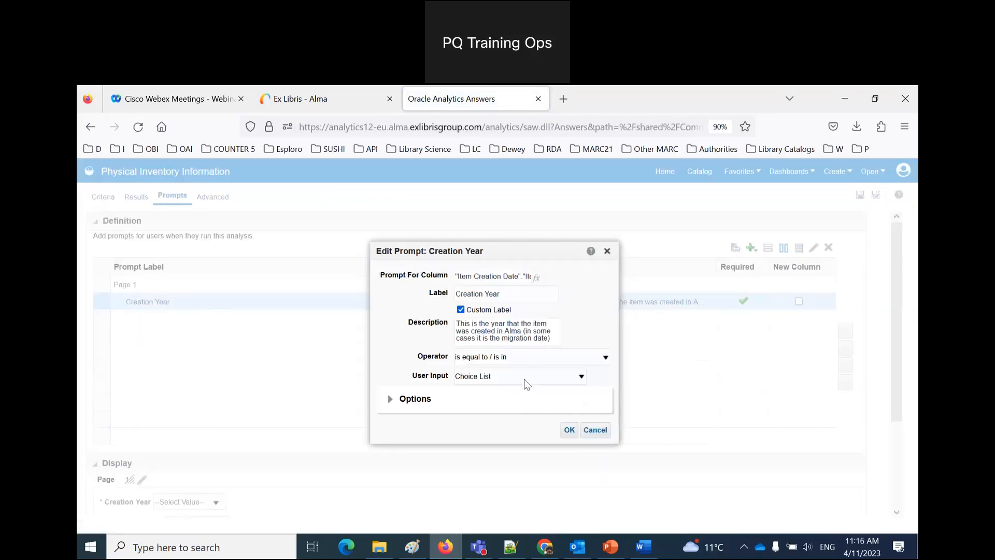
{"action": "left_click", "coordinate": [525, 378]}
{"action": "left_click", "coordinate": [516, 394]}
{"action": "left_click", "coordinate": [569, 430]}
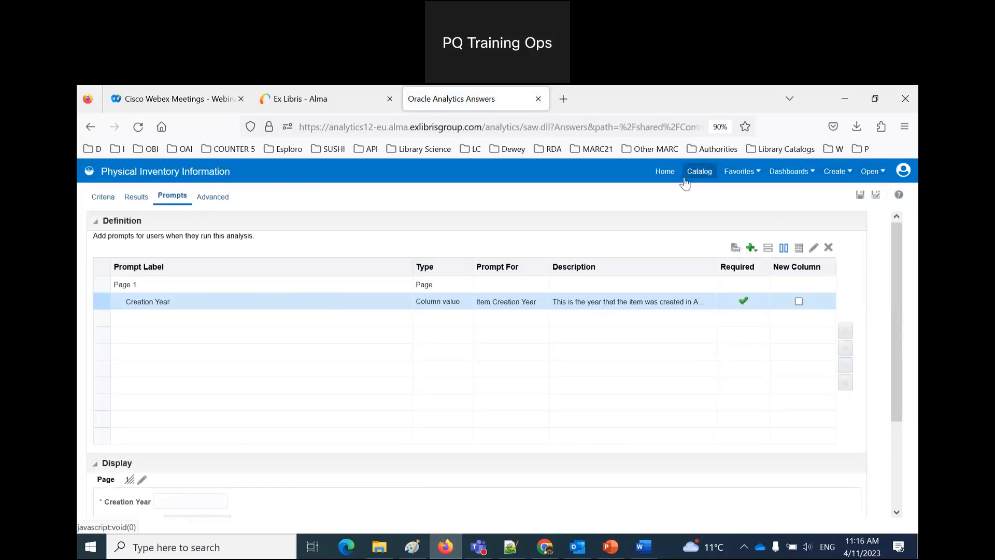
{"action": "left_click", "coordinate": [860, 197]}
Step: Open Physical Inventory Information from the catalog, clear a trial entry of 2022;2023, and run it with 2022 as the creation year
{"action": "left_click", "coordinate": [699, 173]}
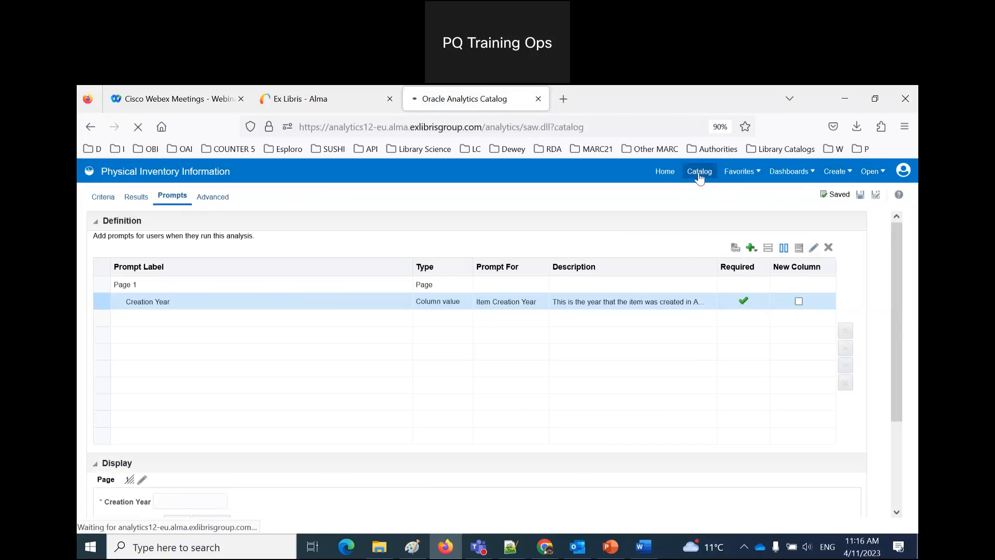
{"action": "left_click", "coordinate": [279, 258]}
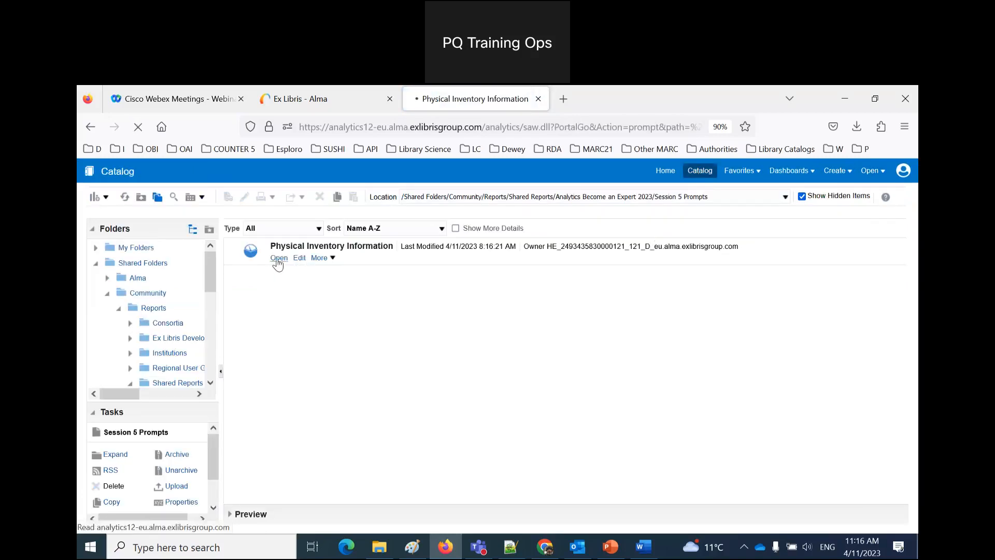
{"action": "left_click", "coordinate": [181, 206]}
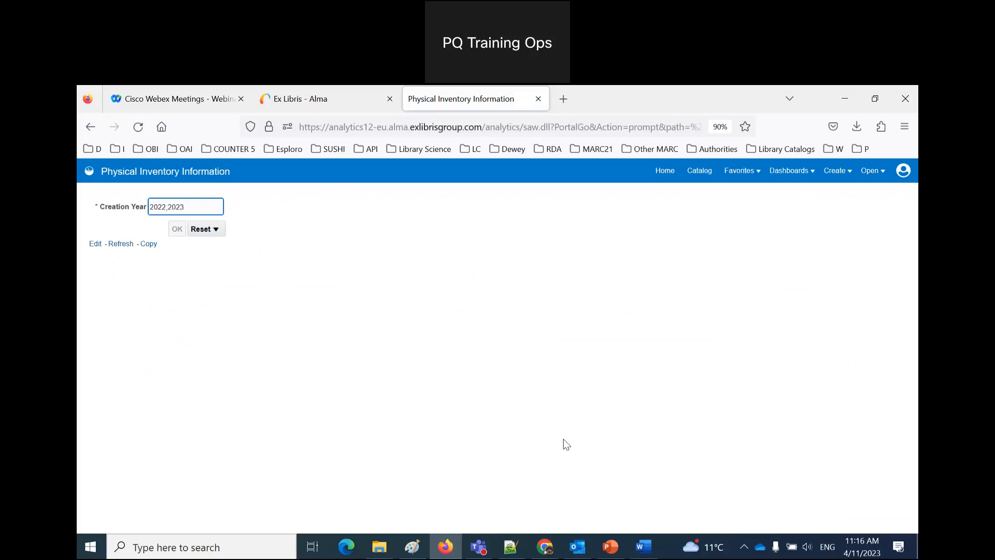
{"action": "left_click", "coordinate": [197, 228]}
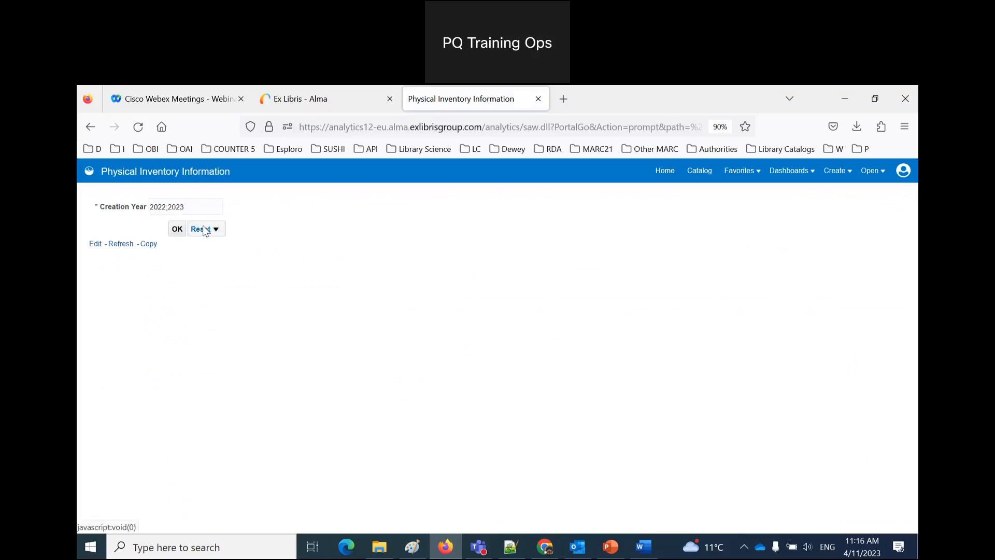
{"action": "left_click", "coordinate": [210, 266]}
{"action": "left_click", "coordinate": [194, 205]}
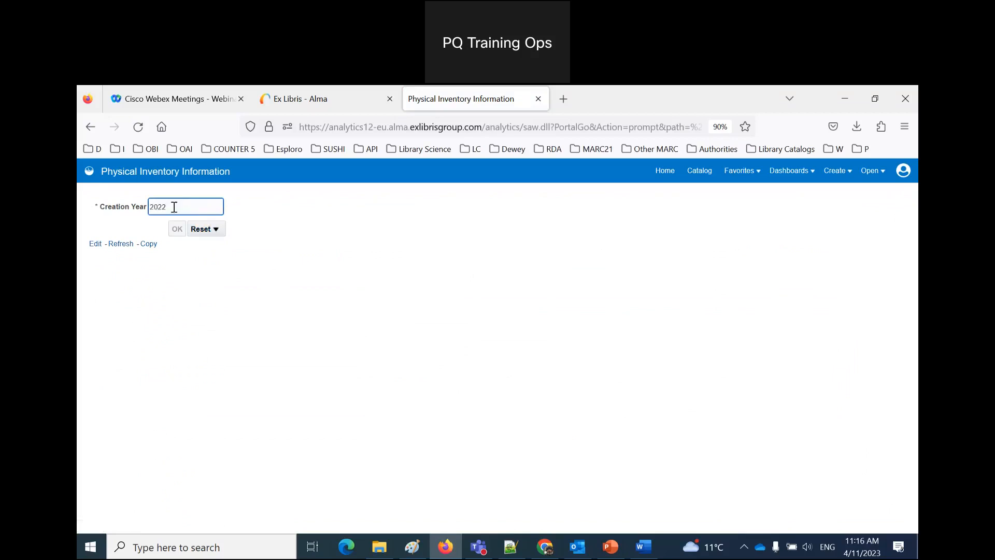
{"action": "left_click", "coordinate": [177, 230]}
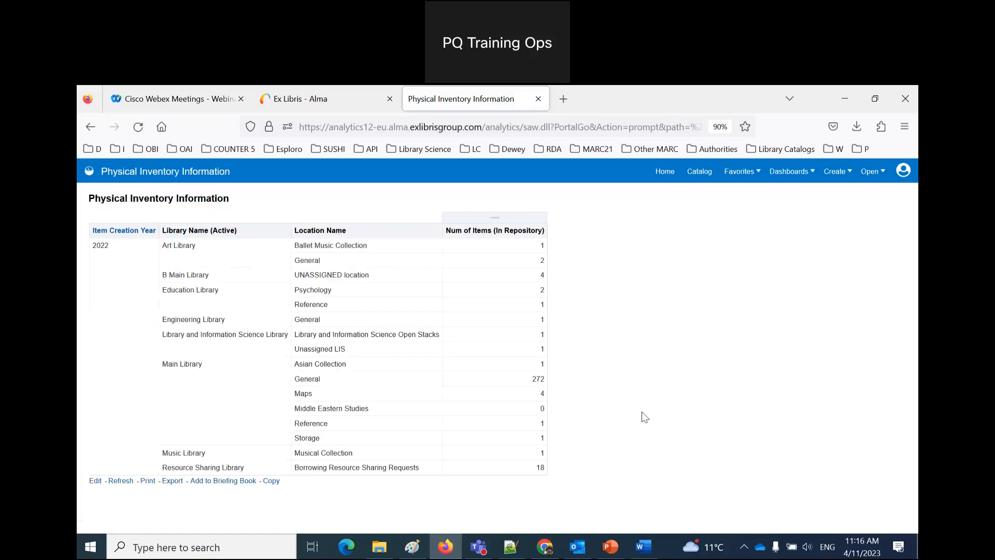
Step: Try to run Physical Inventory Information from the catalog with two creation years entered as 2022;2023
{"action": "left_click", "coordinate": [695, 171]}
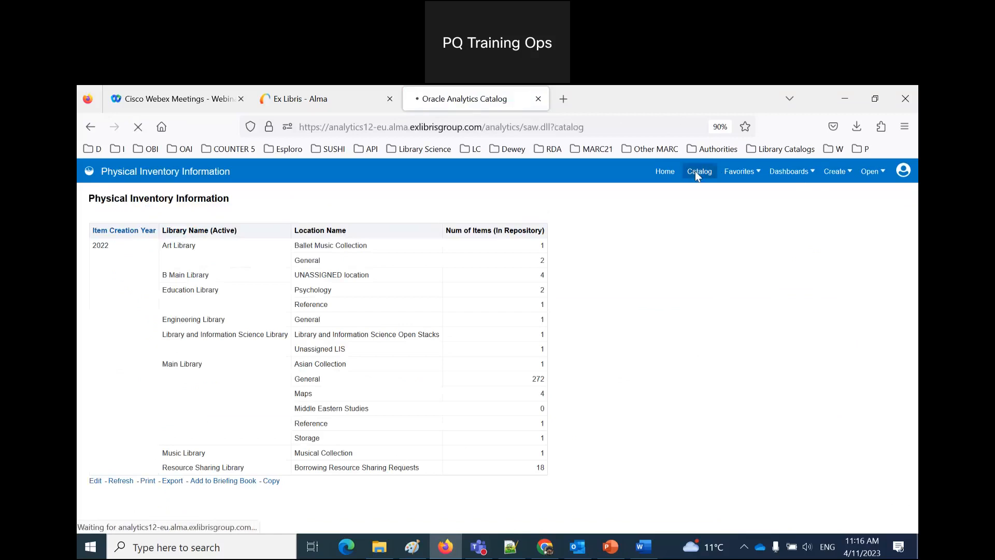
{"action": "left_click", "coordinate": [280, 258]}
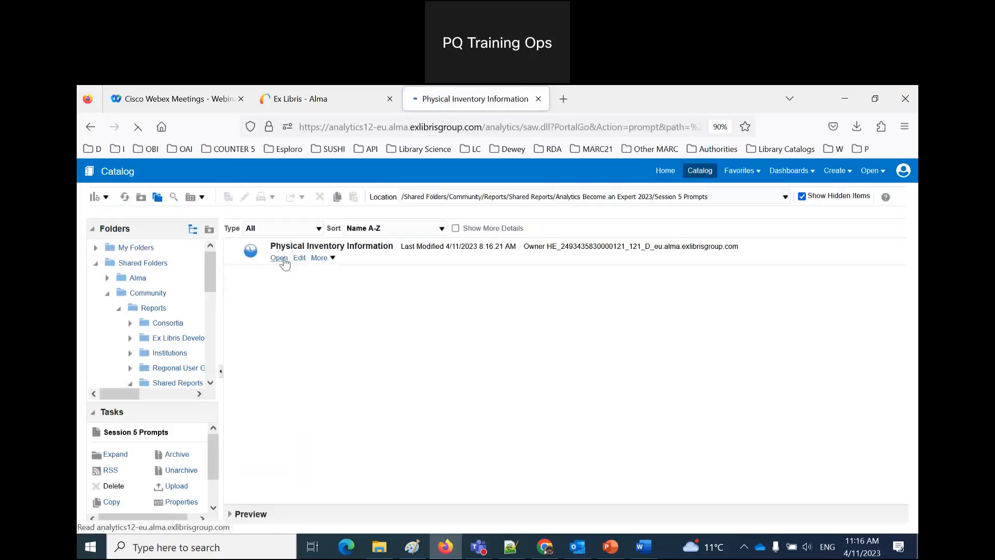
{"action": "left_click", "coordinate": [194, 209]}
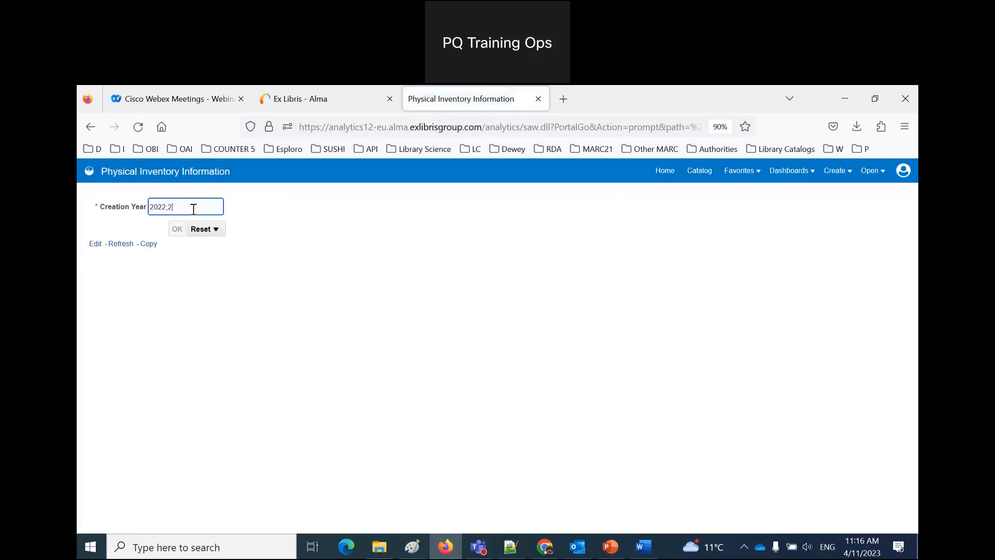
{"action": "left_click", "coordinate": [344, 272]}
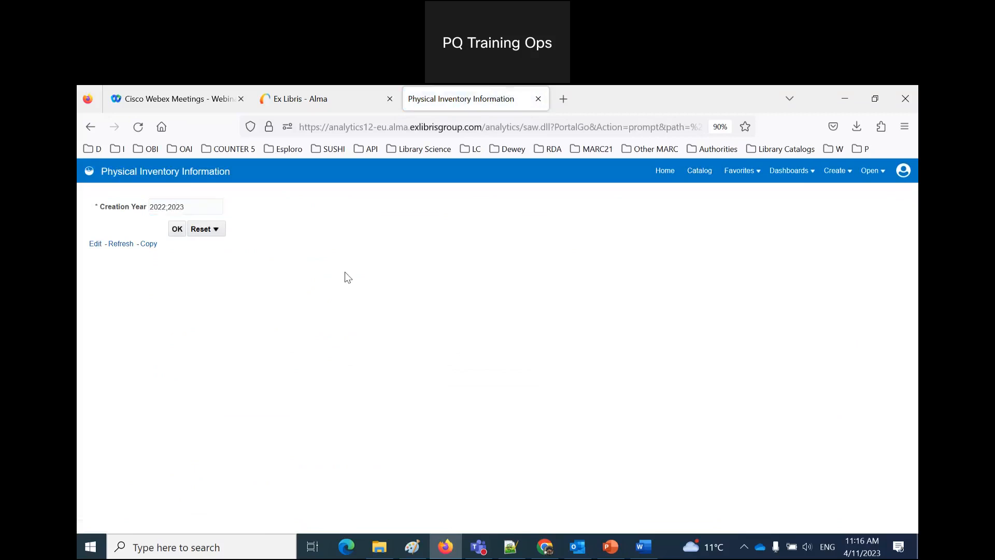
{"action": "left_click", "coordinate": [177, 230]}
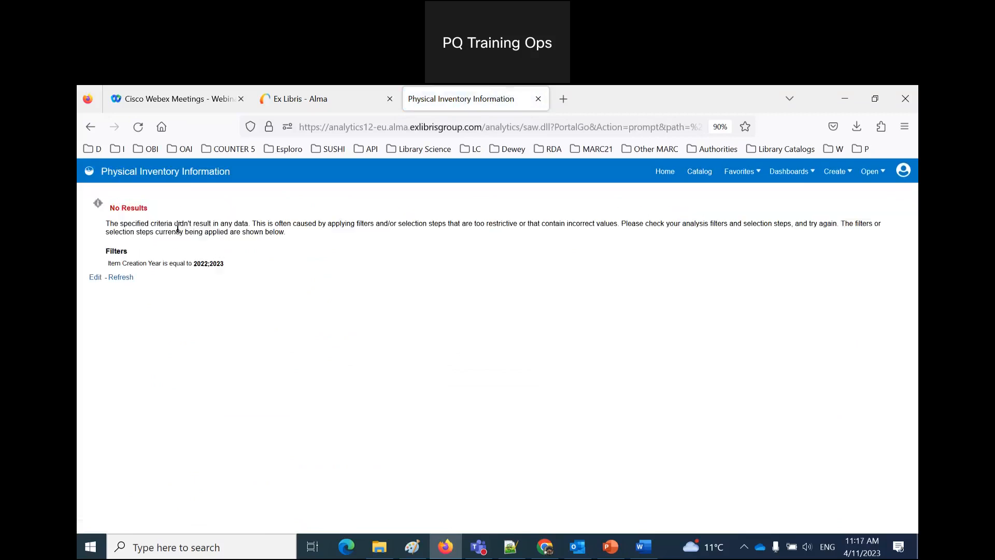
Step: Examine the user input type of the report's Creation Year prompt and close the settings without changing anything
{"action": "left_click", "coordinate": [96, 280]}
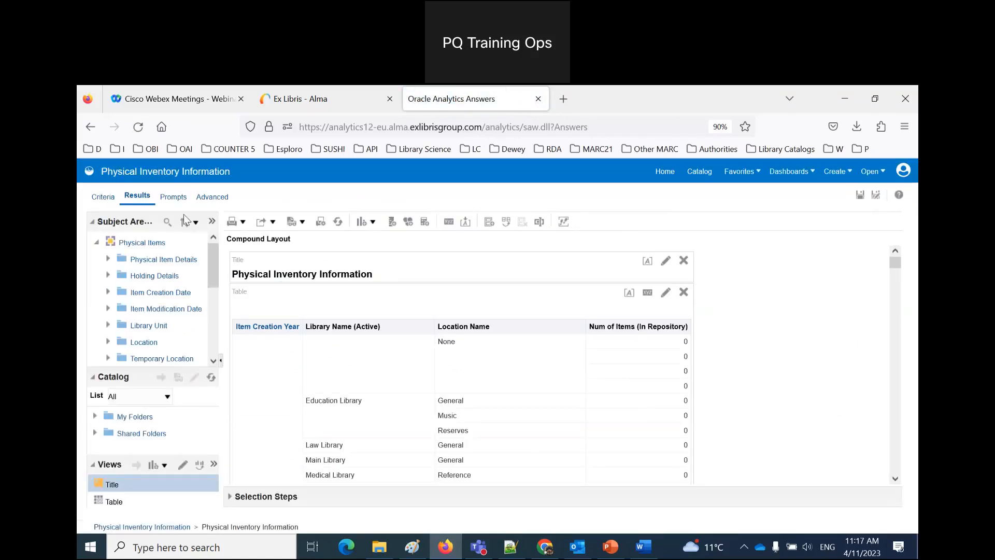
{"action": "left_click", "coordinate": [173, 198]}
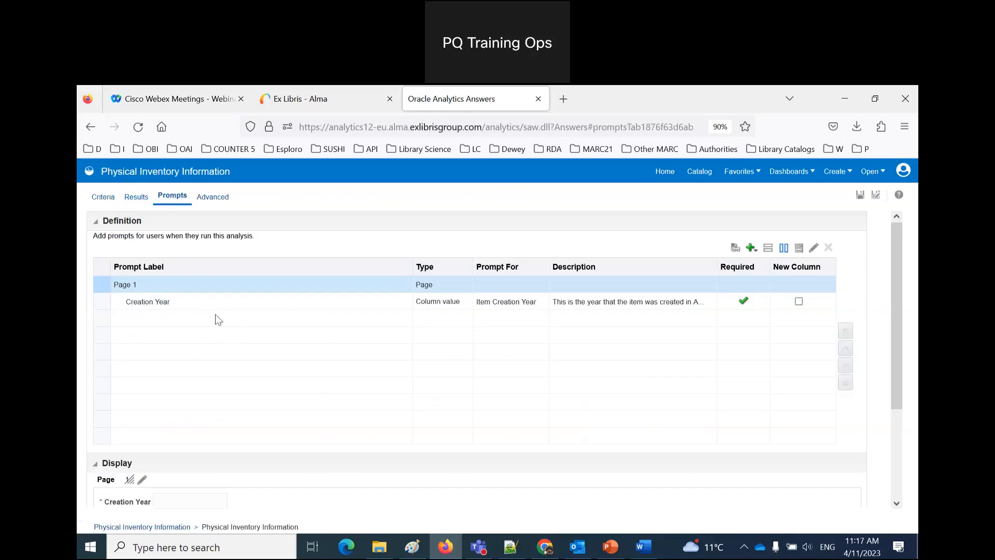
{"action": "double_click", "coordinate": [214, 312]}
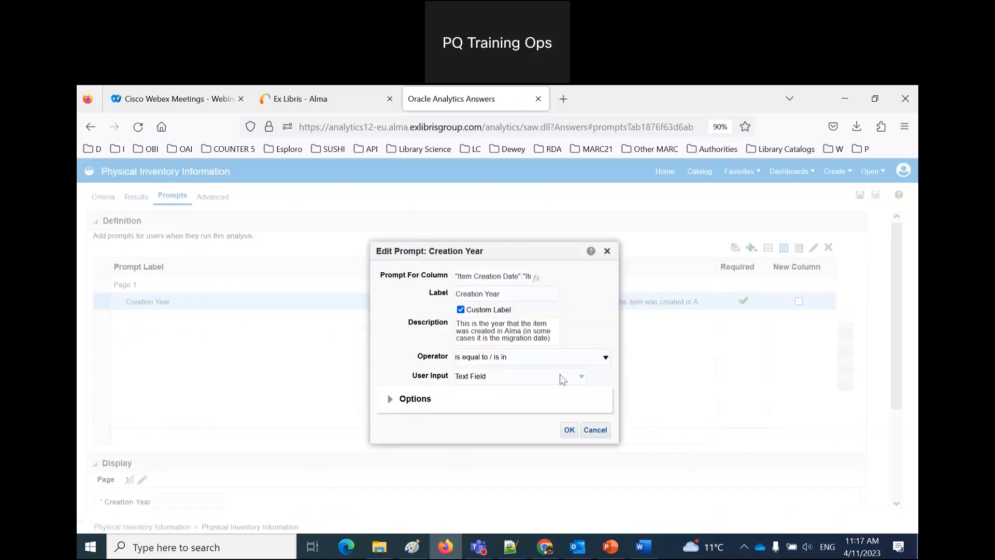
{"action": "left_click", "coordinate": [591, 430]}
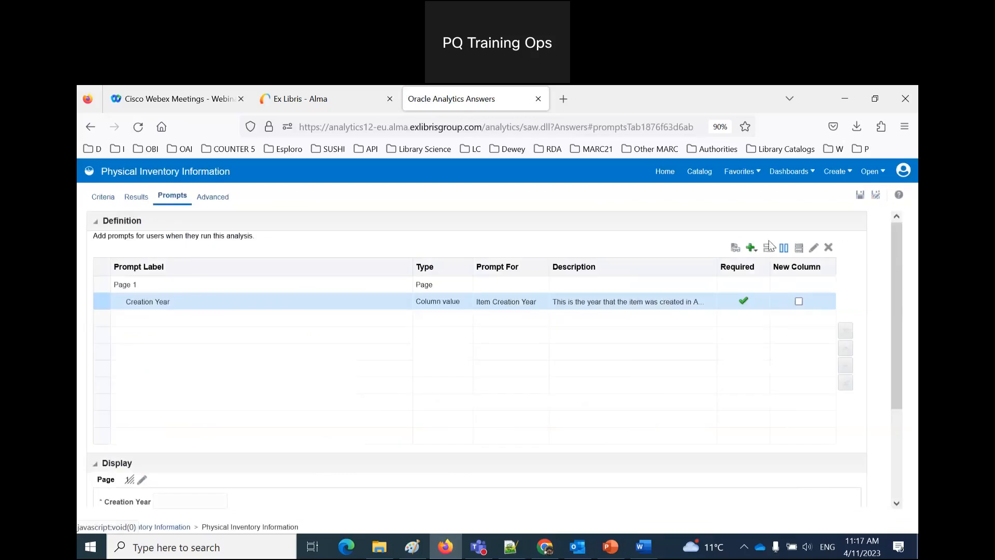
Step: Open Physical Inventory Information from the catalog and copy a screenshot of its empty Creation Year text field prompt
{"action": "left_click", "coordinate": [701, 174]}
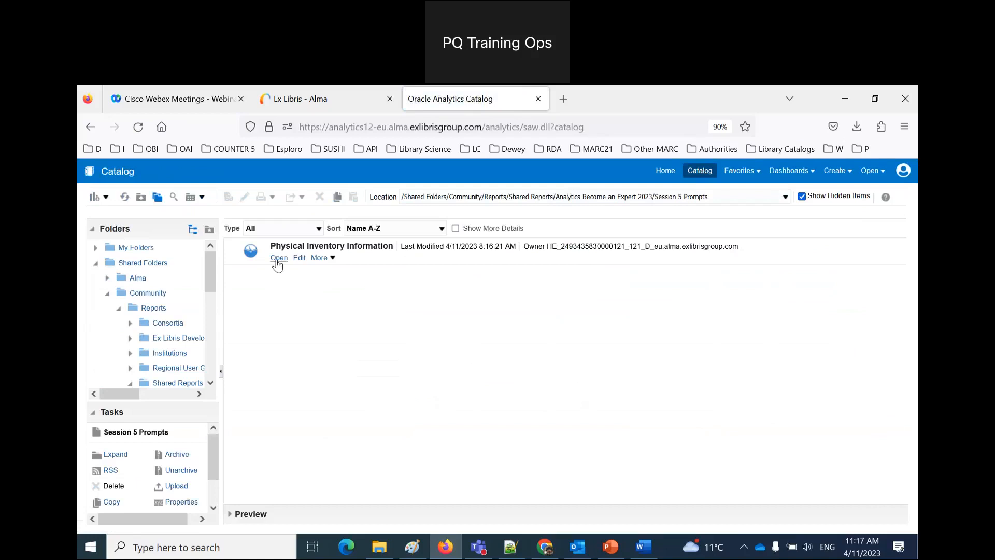
{"action": "left_click", "coordinate": [278, 258]}
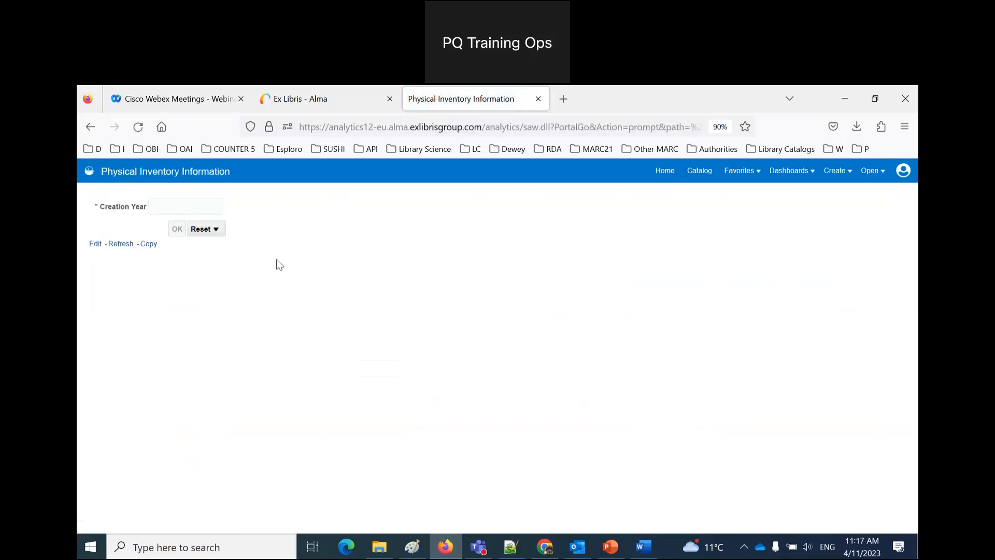
{"action": "right_click", "coordinate": [278, 263]}
{"action": "left_click", "coordinate": [318, 361]}
{"action": "left_click_drag", "start_coordinate": [85, 197], "coordinate": [301, 280]}
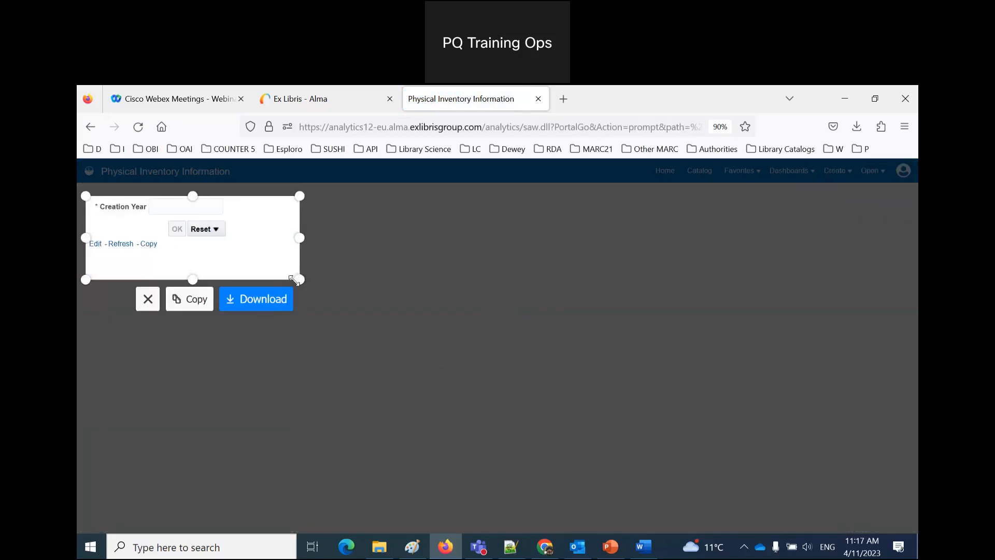
{"action": "left_click", "coordinate": [193, 298]}
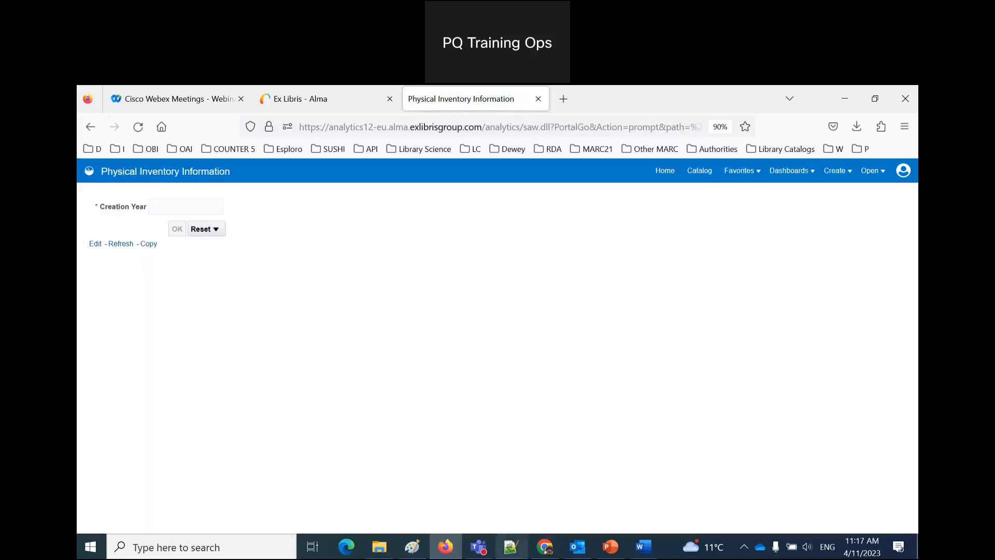
Step: Switch to the Word document, add the heading Text Box, and paste the screenshot of the Creation Year text field prompt below it
{"action": "left_click", "coordinate": [644, 547]}
{"action": "type", "text": "Text"}
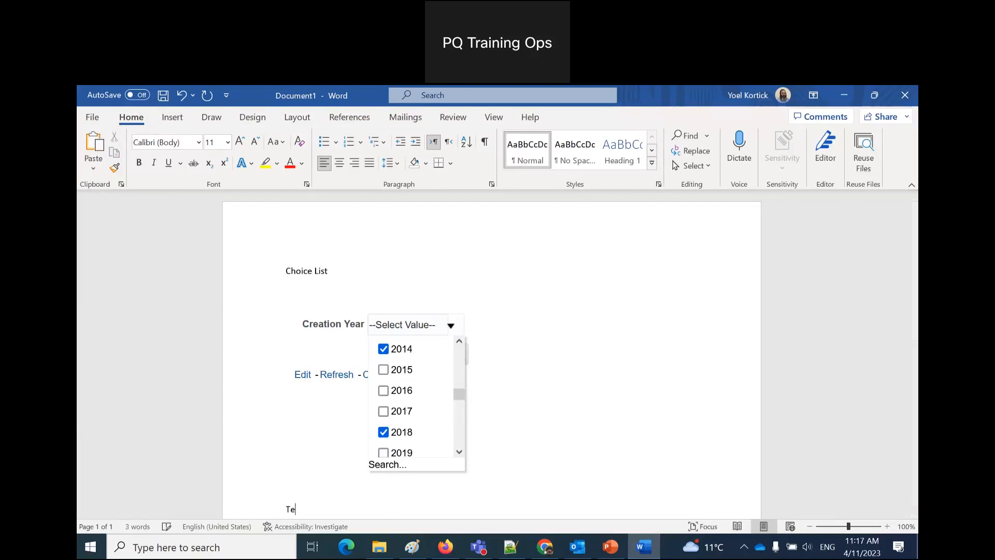
{"action": "type", "text": "x"}
{"action": "key", "text": "Return"}
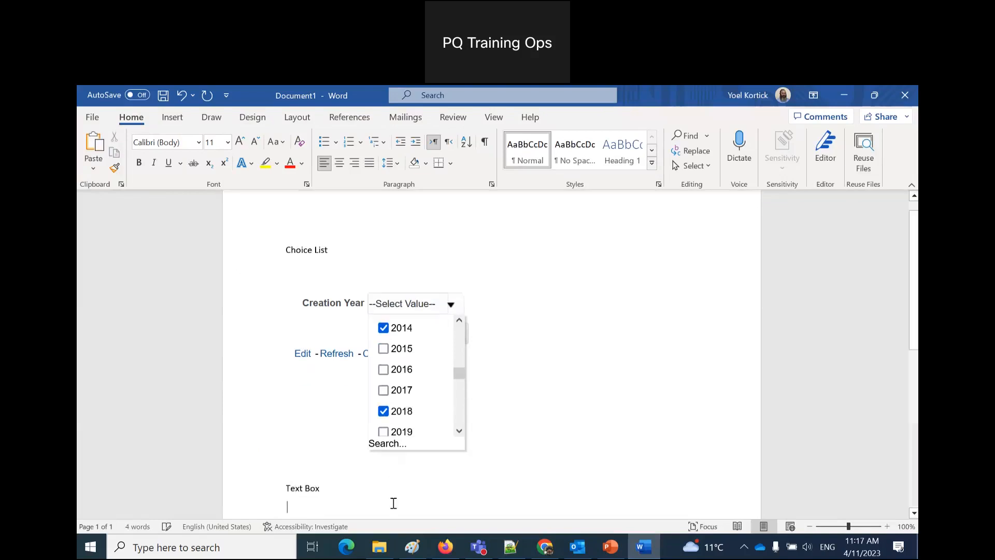
{"action": "key", "text": "ctrl+v"}
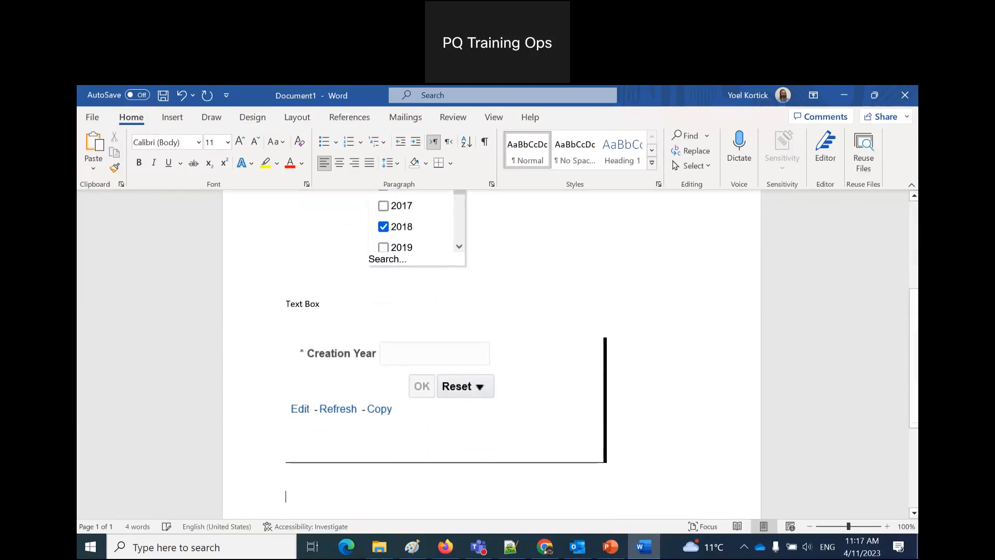
Step: Return to Firefox, open Physical Inventory Information for editing from the catalog, and display its prompt definition with the preview
{"action": "left_click", "coordinate": [447, 546]}
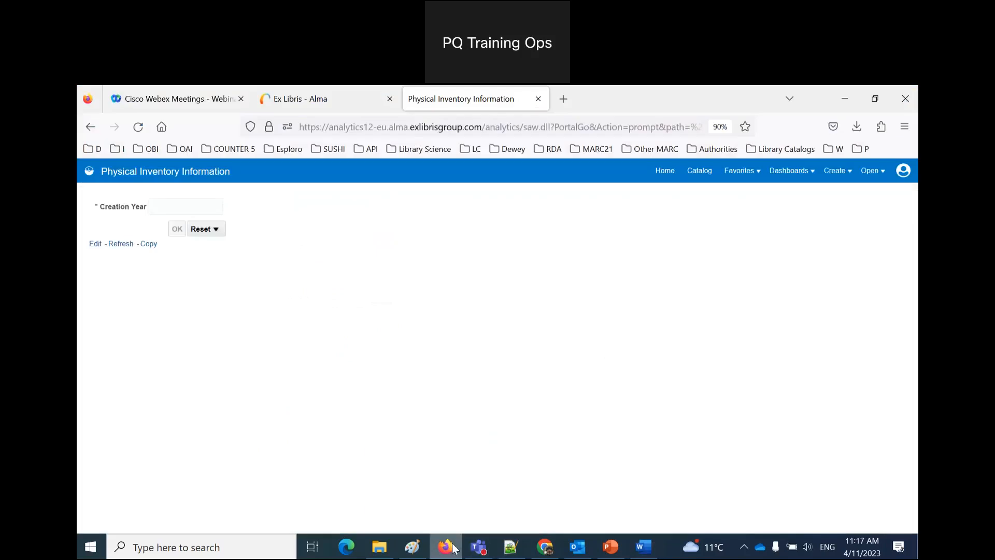
{"action": "left_click", "coordinate": [698, 171]}
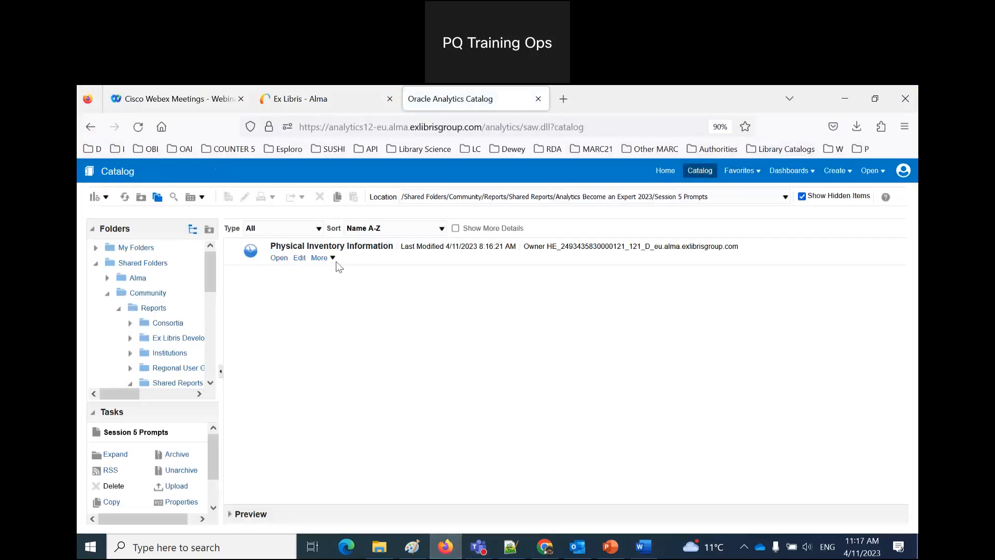
{"action": "left_click", "coordinate": [340, 249]}
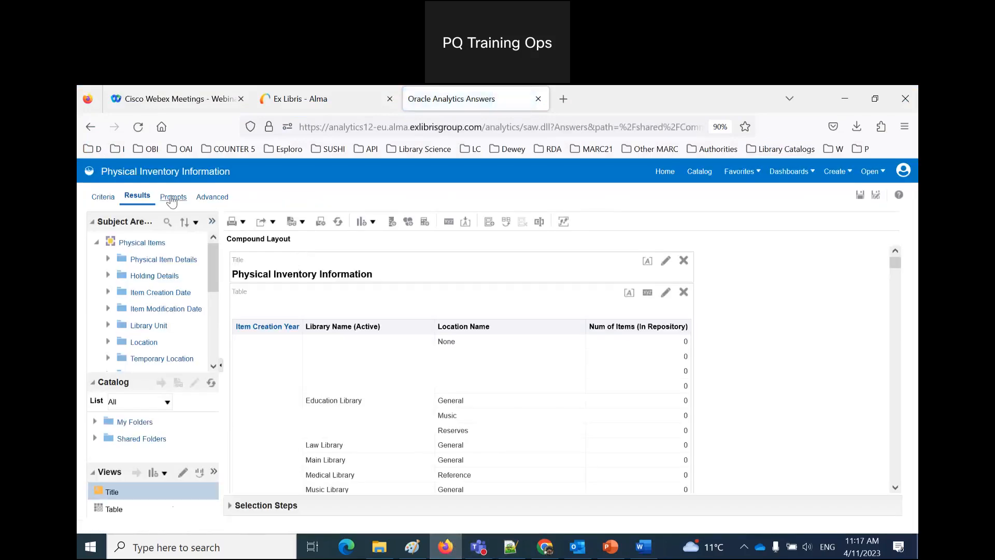
{"action": "left_click", "coordinate": [173, 199]}
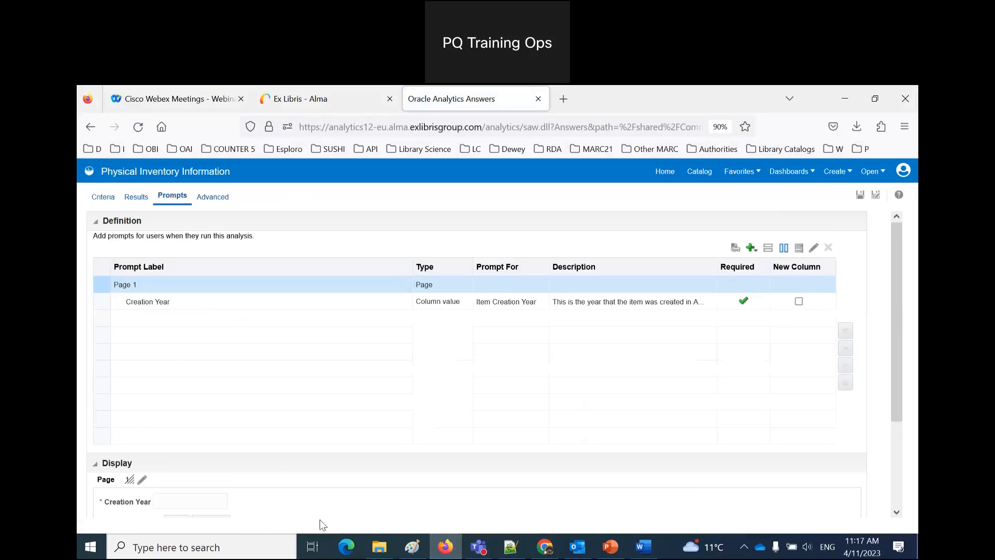
{"action": "left_click_drag", "start_coordinate": [329, 468], "coordinate": [340, 389]}
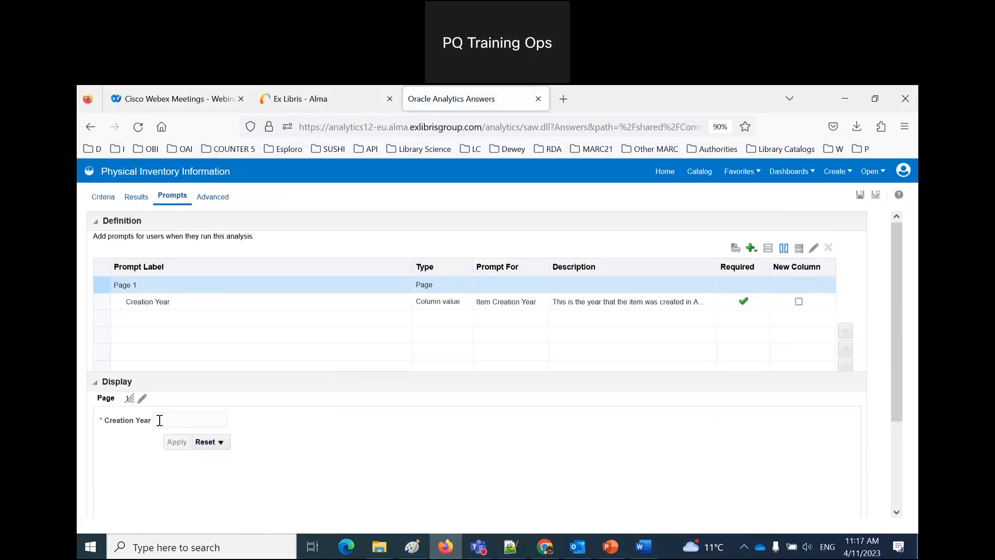
{"action": "left_click", "coordinate": [213, 420]}
Step: Make user input optional for the Creation Year prompt
{"action": "double_click", "coordinate": [499, 303]}
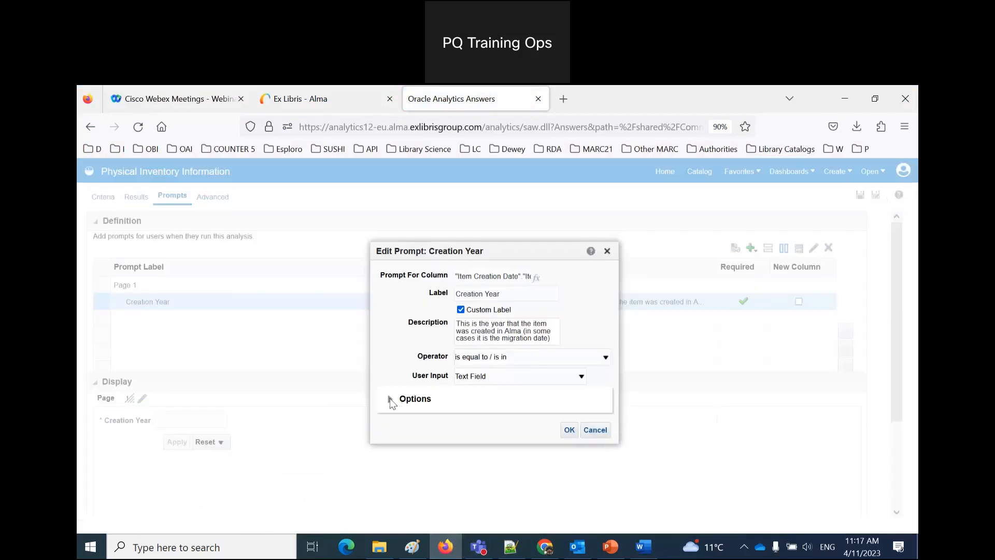
{"action": "left_click", "coordinate": [390, 398]}
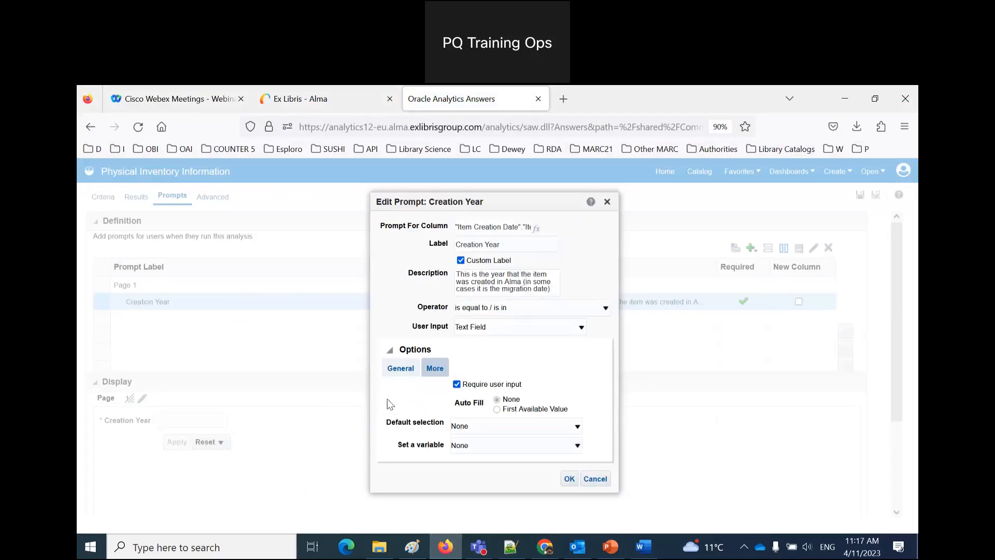
{"action": "left_click", "coordinate": [457, 384]}
{"action": "left_click", "coordinate": [568, 479]}
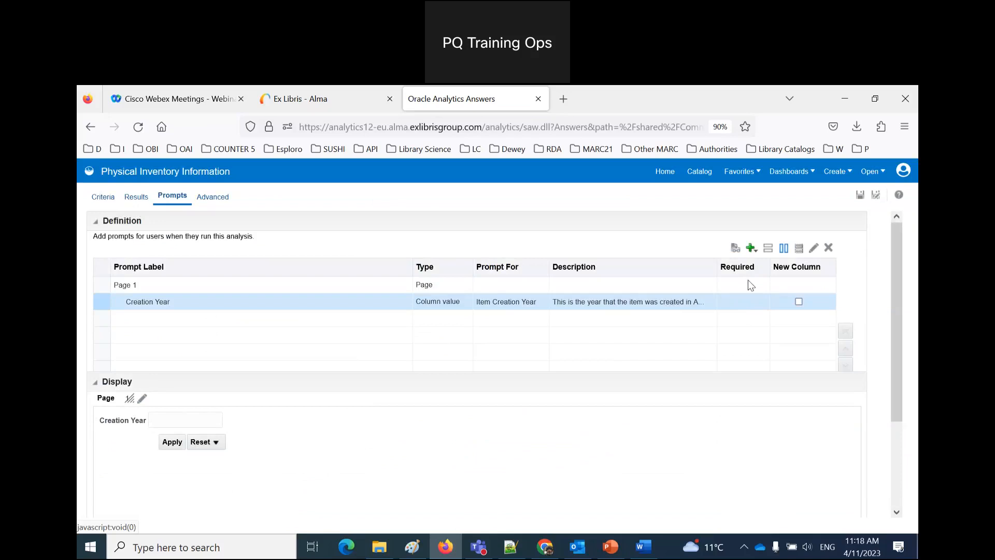
Step: Switch the Creation Year prompt's user input to Choice List and back to Text Field, and enter sfsdgsdgfdszg in its preview
{"action": "double_click", "coordinate": [596, 301]}
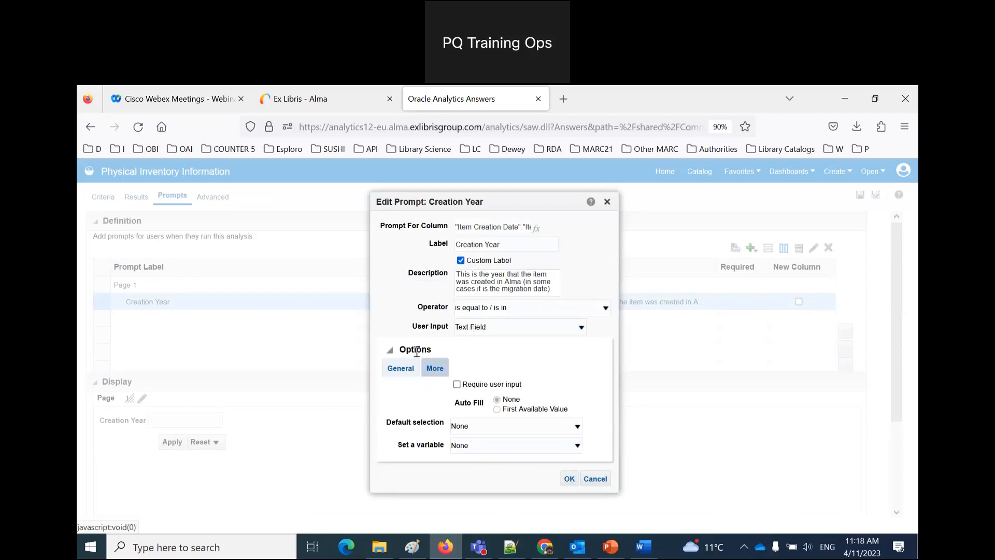
{"action": "left_click", "coordinate": [514, 327]}
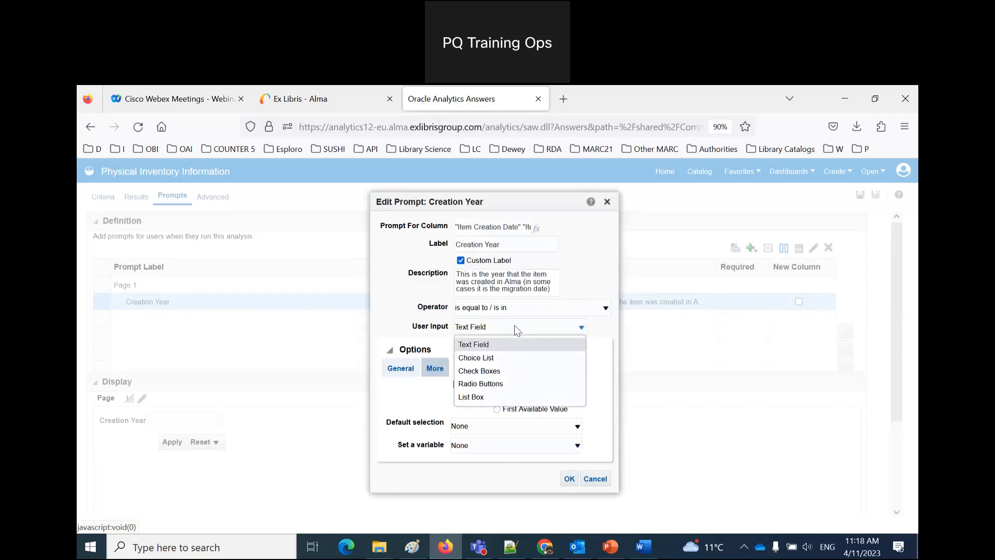
{"action": "left_click", "coordinate": [513, 357]}
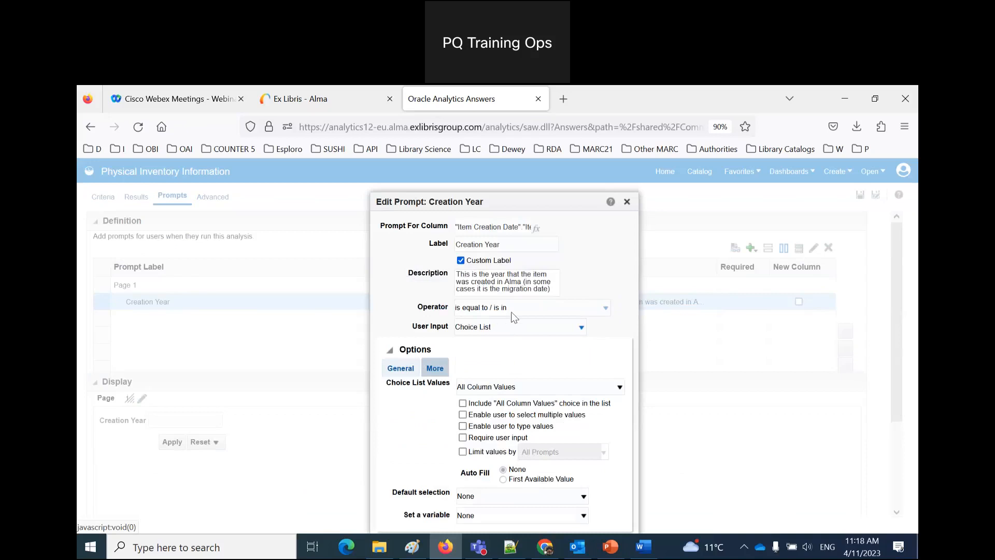
{"action": "left_click", "coordinate": [513, 326]}
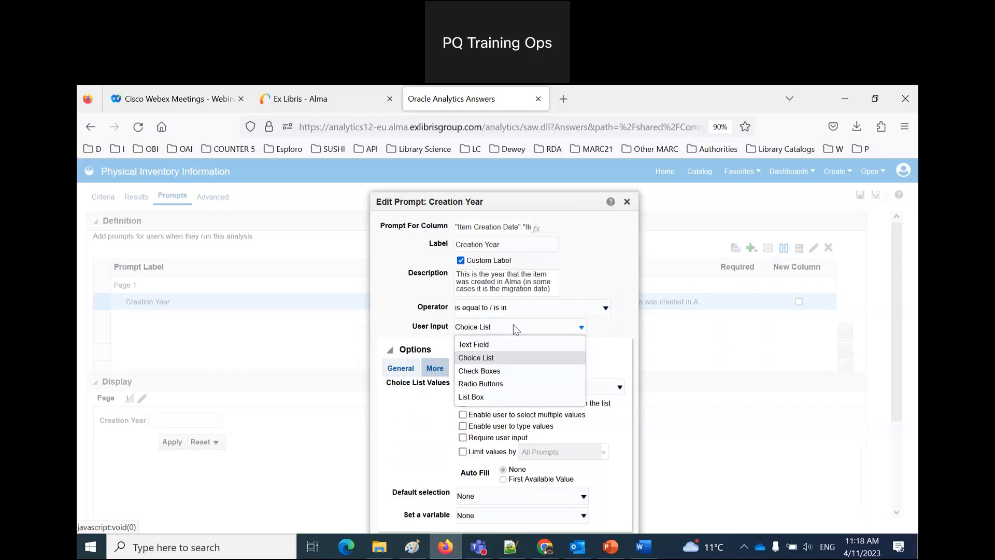
{"action": "left_click", "coordinate": [501, 344]}
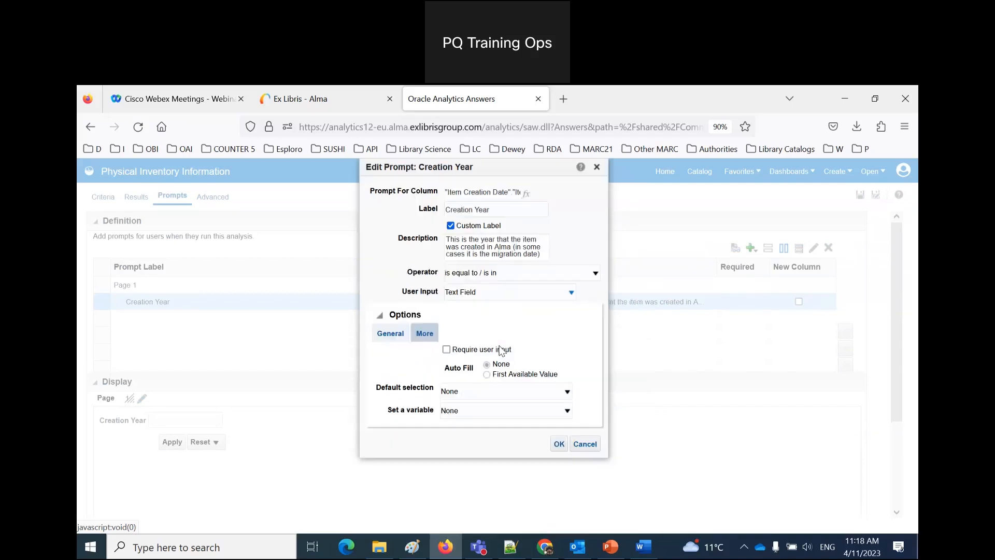
{"action": "left_click", "coordinate": [559, 443]}
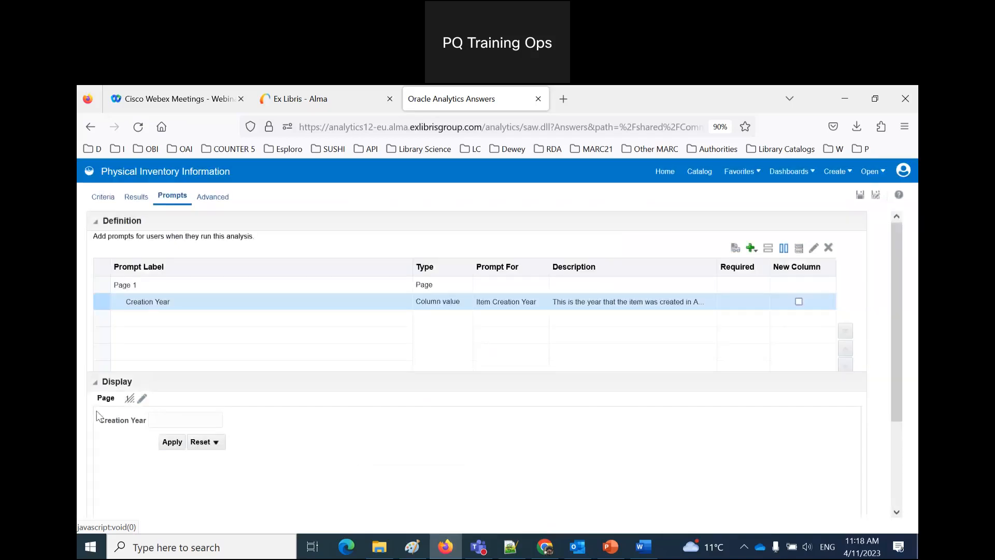
{"action": "left_click", "coordinate": [154, 418]}
{"action": "type", "text": "sfsdgsdgfdszg"}
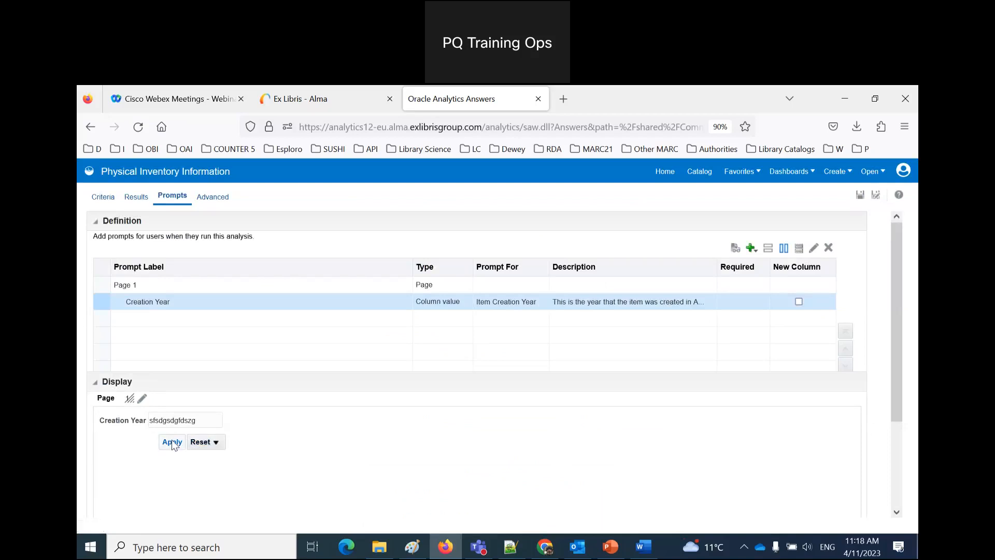
Step: Set the Creation Year prompt's user input to Check Boxes and include the All Column Values choice in the list
{"action": "double_click", "coordinate": [630, 306]}
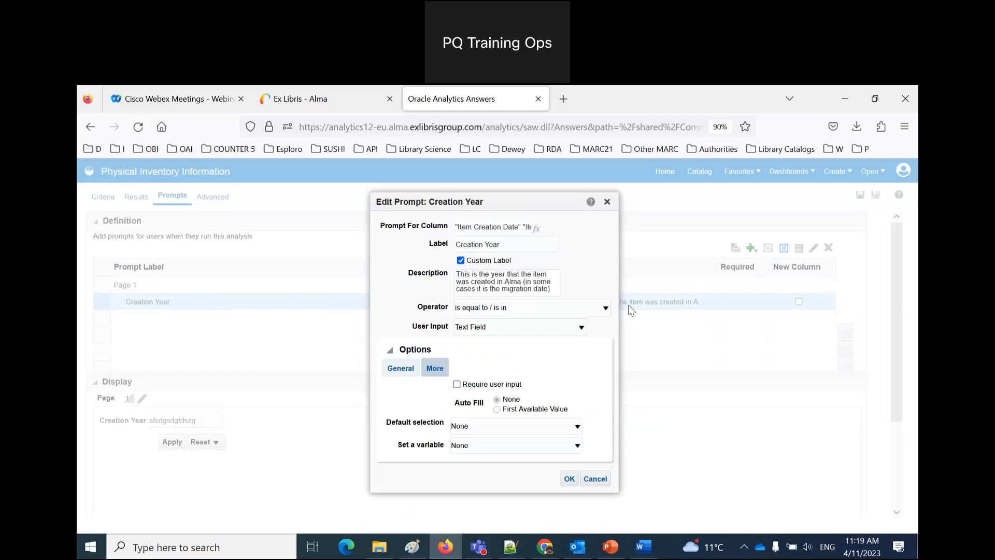
{"action": "left_click", "coordinate": [581, 327]}
{"action": "left_click", "coordinate": [527, 354]}
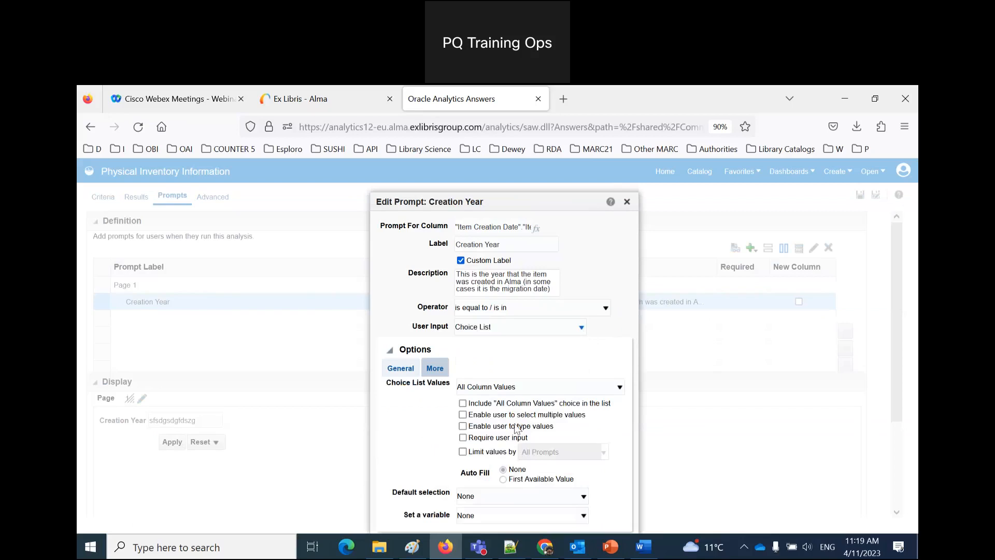
{"action": "left_click_drag", "start_coordinate": [477, 426], "coordinate": [563, 426]}
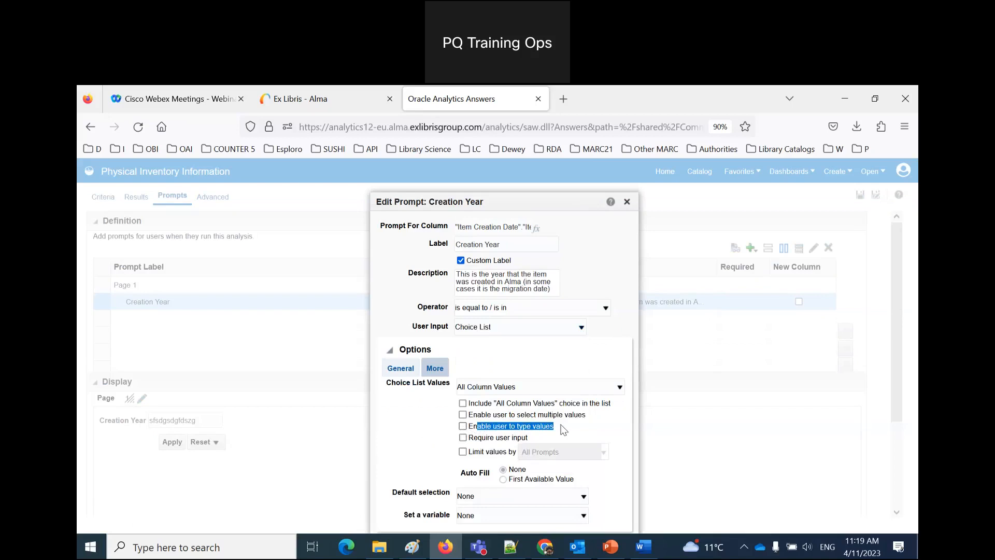
{"action": "left_click", "coordinate": [510, 327]}
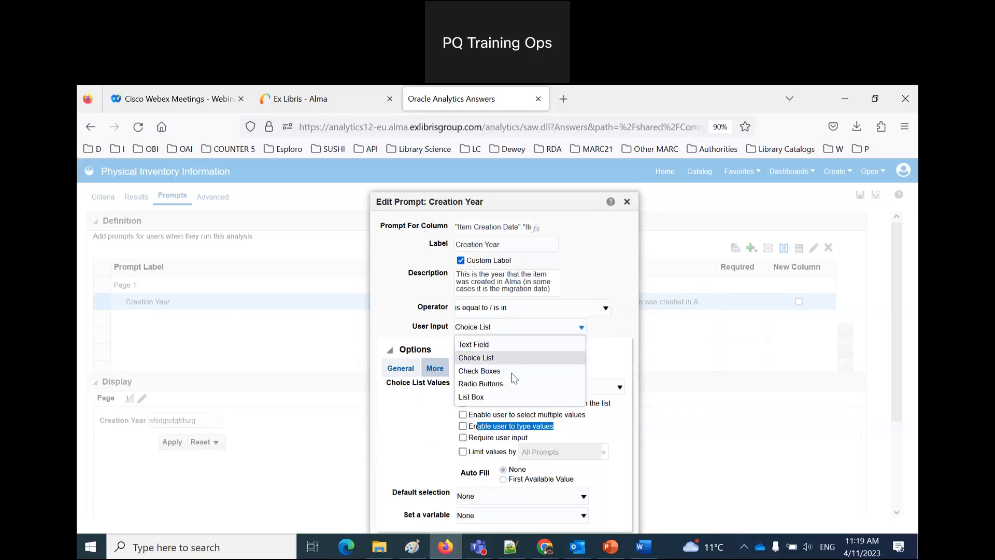
{"action": "left_click", "coordinate": [513, 373]}
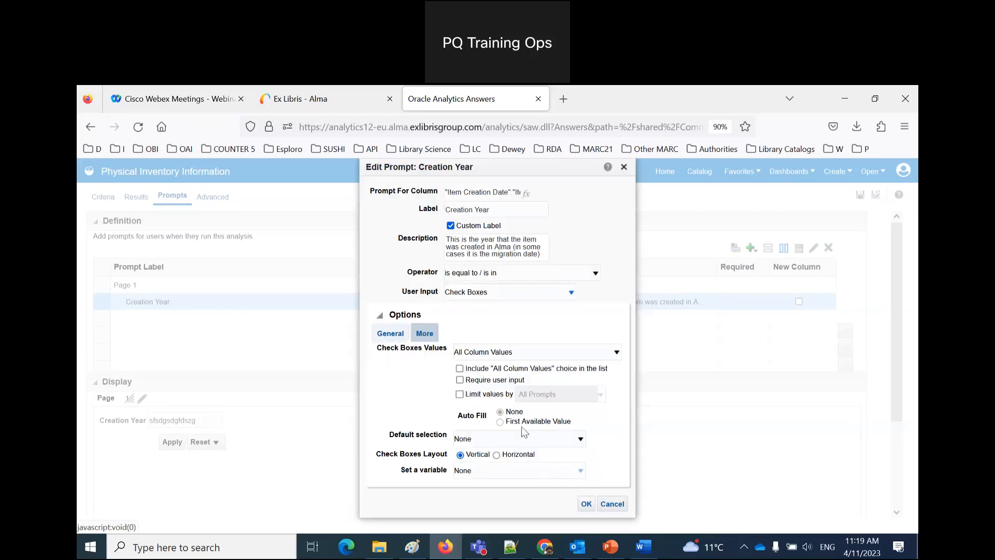
{"action": "left_click", "coordinate": [460, 369]}
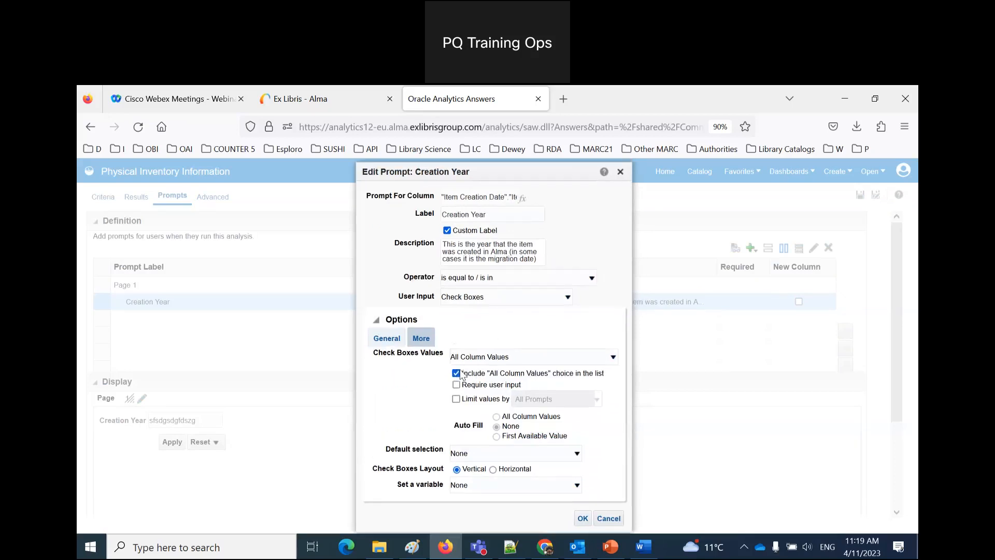
{"action": "left_click", "coordinate": [582, 518]}
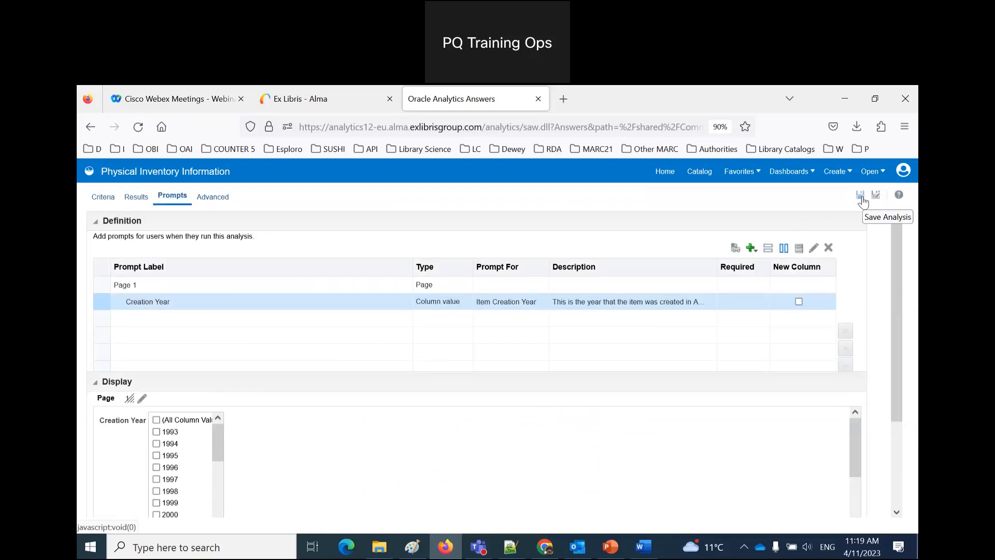
Step: Save the Physical Inventory Information analysis with the check boxes prompt, staying on the page instead of leaving unsaved
{"action": "left_click", "coordinate": [701, 170]}
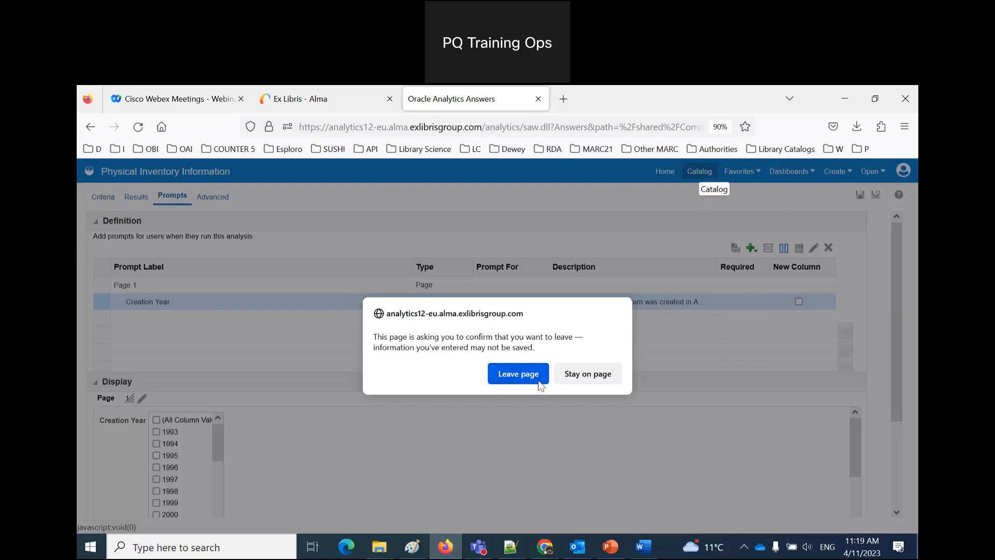
{"action": "left_click", "coordinate": [567, 376]}
{"action": "left_click", "coordinate": [860, 197]}
Step: Open Physical Inventory Information from the catalog and run it for creation years 2016 and 2019
{"action": "left_click", "coordinate": [702, 176]}
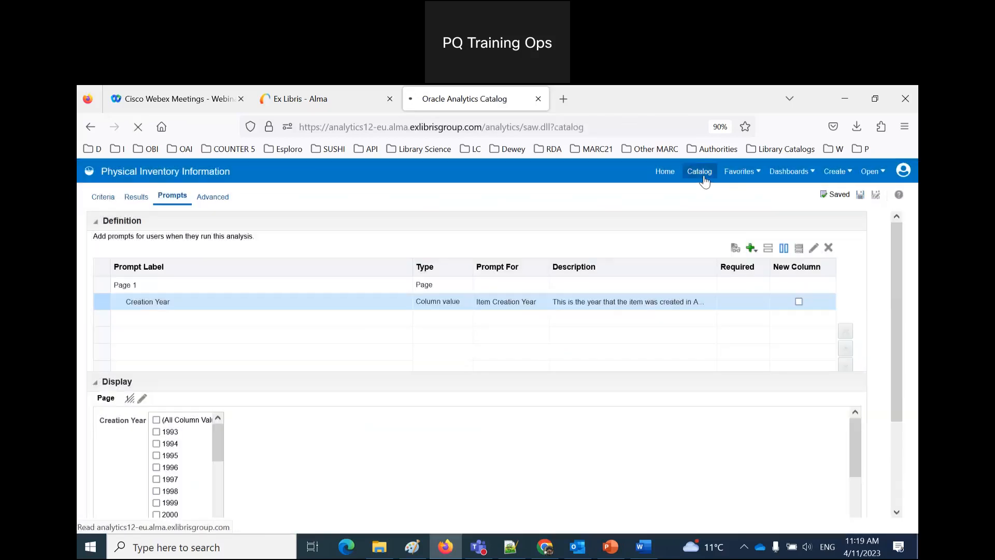
{"action": "left_click", "coordinate": [279, 258]}
{"action": "left_click_drag", "start_coordinate": [216, 229], "coordinate": [213, 283]}
{"action": "left_click", "coordinate": [152, 312]}
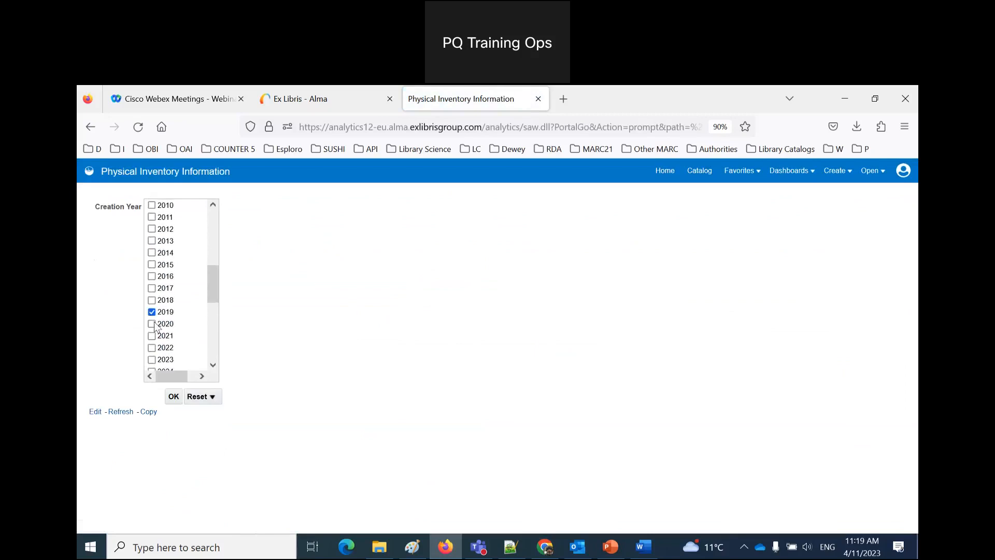
{"action": "left_click", "coordinate": [152, 276]}
{"action": "left_click", "coordinate": [174, 396]}
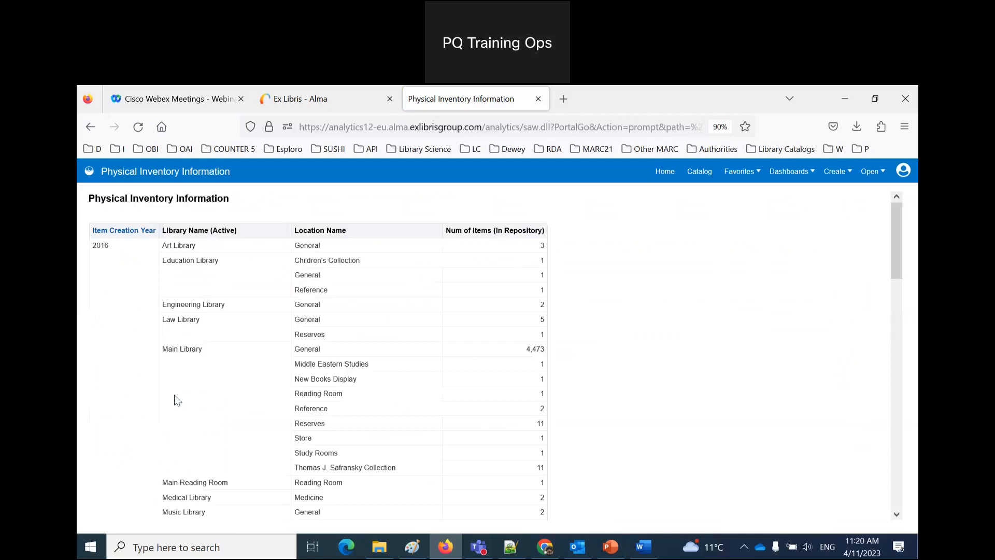
Step: Reopen Physical Inventory Information from the catalog and copy a screenshot of its Creation Year check boxes prompt
{"action": "left_click", "coordinate": [703, 172]}
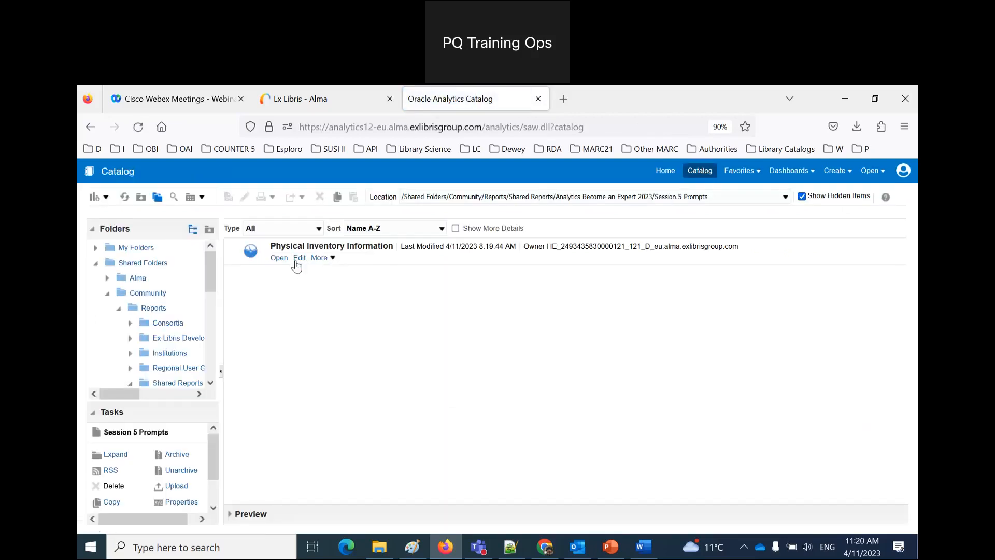
{"action": "left_click", "coordinate": [279, 259]}
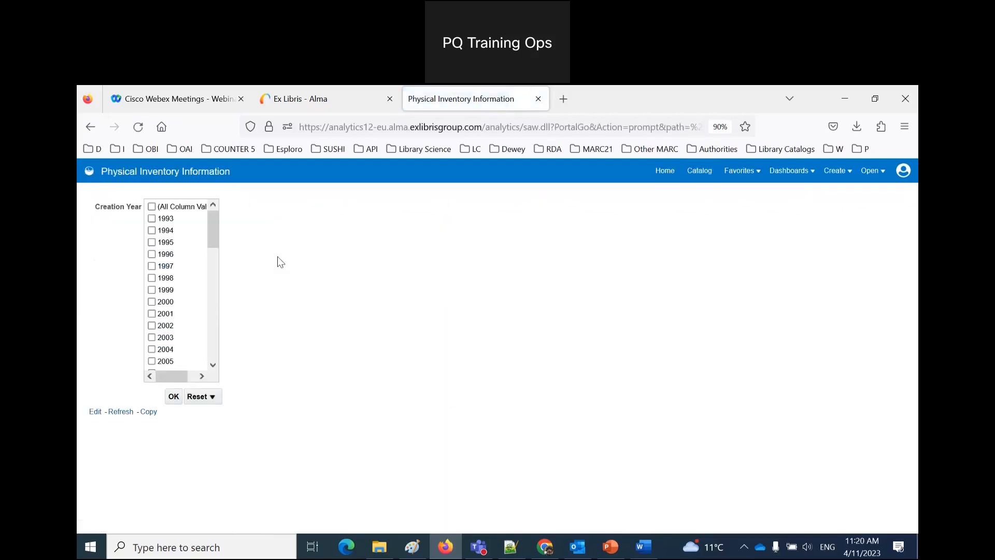
{"action": "right_click", "coordinate": [280, 261]}
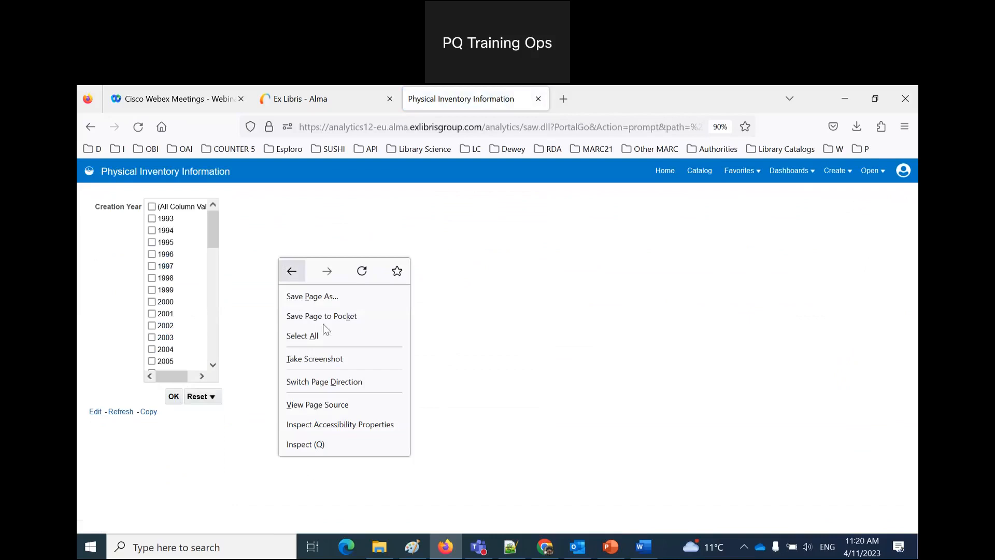
{"action": "left_click", "coordinate": [332, 357]}
{"action": "left_click_drag", "start_coordinate": [83, 188], "coordinate": [252, 442]}
{"action": "left_click", "coordinate": [142, 462]}
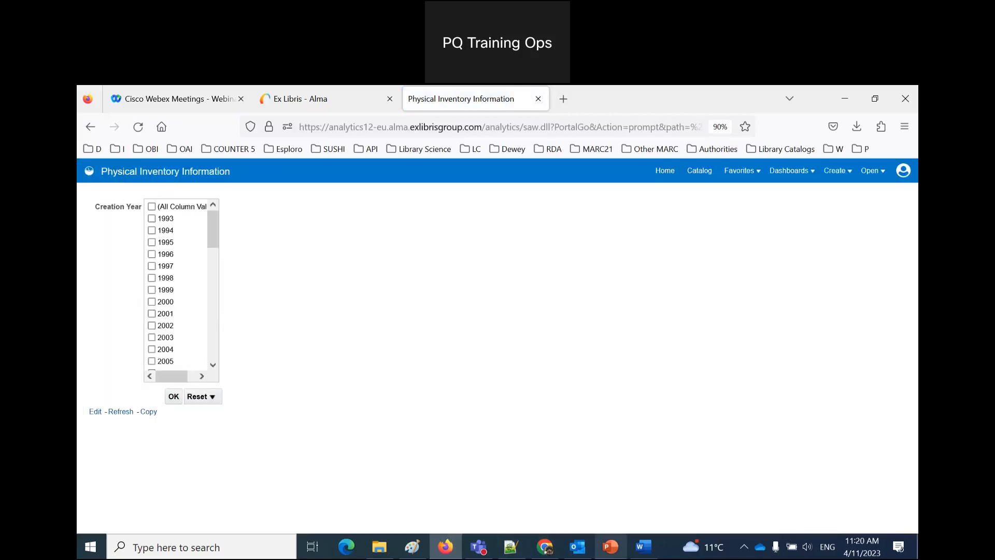
Step: Switch to the Word document, add a heading for the check boxes input, and paste the prompt screenshot below it, followed by a new line
{"action": "left_click", "coordinate": [643, 547]}
{"action": "type", "text": "Text Boc"}
{"action": "key", "text": "BackSpace"}
{"action": "type", "text": "x"}
{"action": "key", "text": "Return"}
{"action": "key", "text": "ctrl+v"}
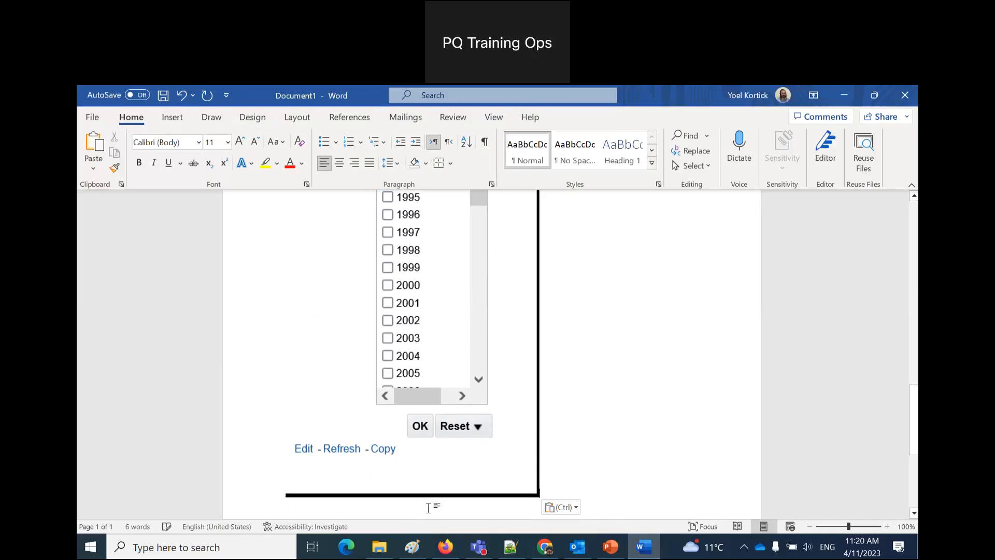
{"action": "key", "text": "Return"}
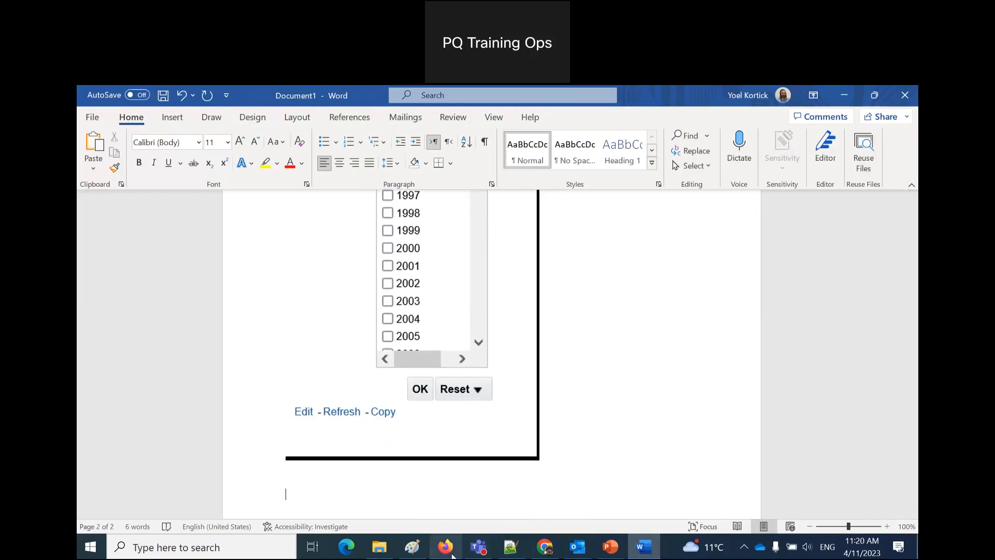
Step: Switch back to Firefox, edit the analysis, set the Creation Year prompt's user input to Radio Buttons, and expand its options
{"action": "left_click", "coordinate": [446, 547]}
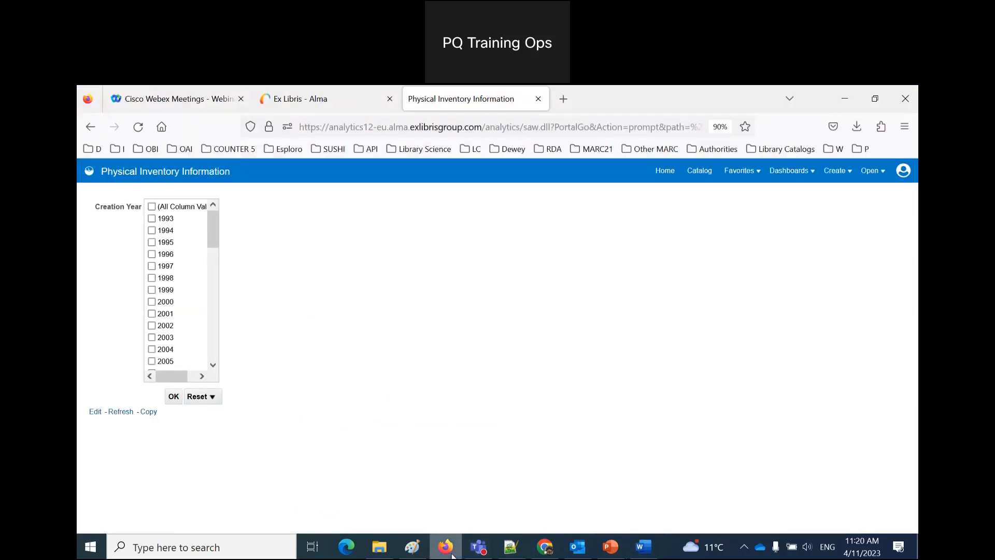
{"action": "left_click", "coordinate": [96, 414]}
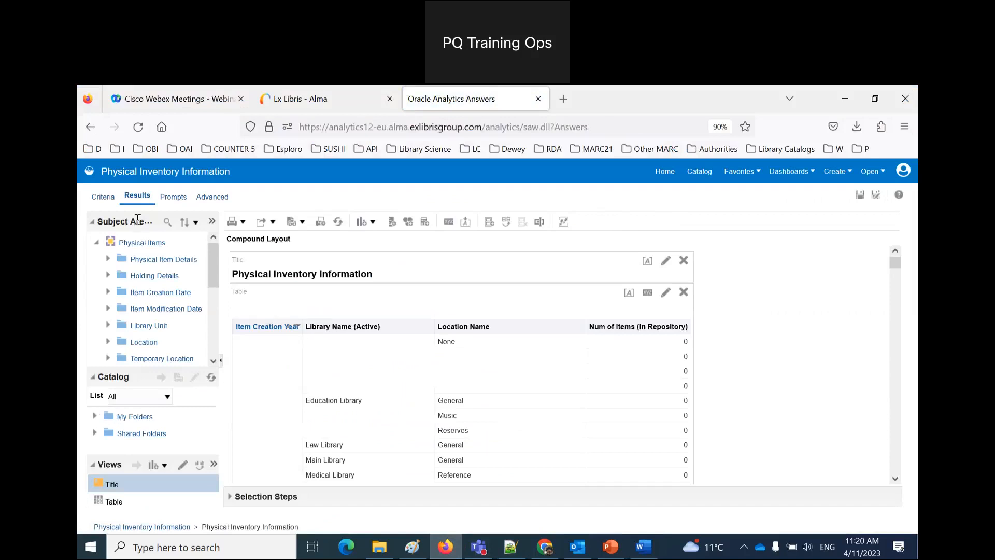
{"action": "left_click", "coordinate": [173, 200]}
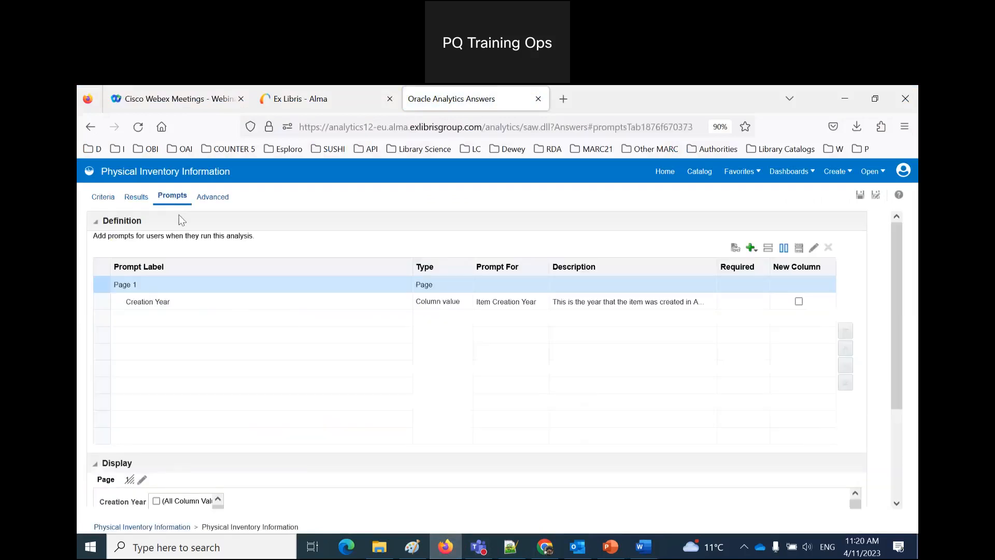
{"action": "double_click", "coordinate": [280, 306]}
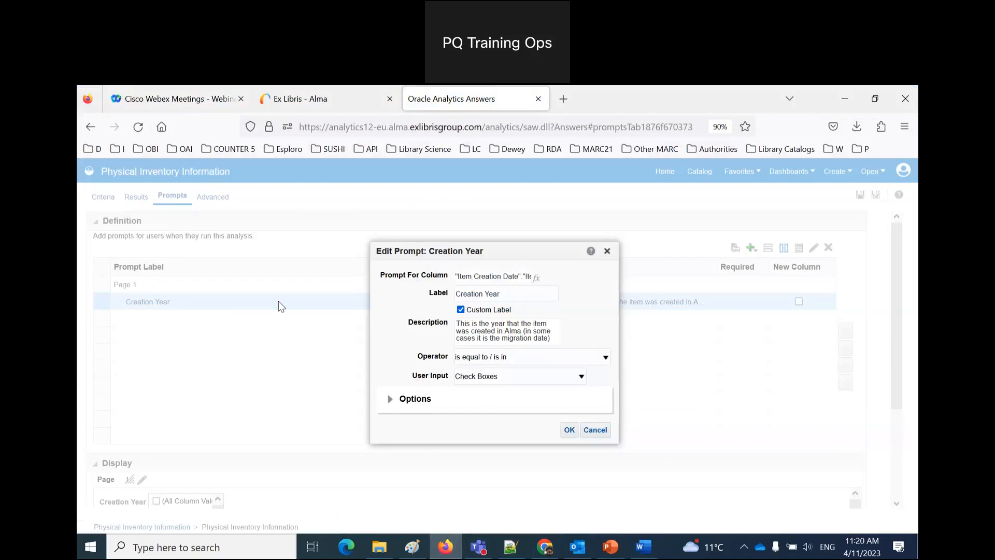
{"action": "left_click", "coordinate": [493, 377]}
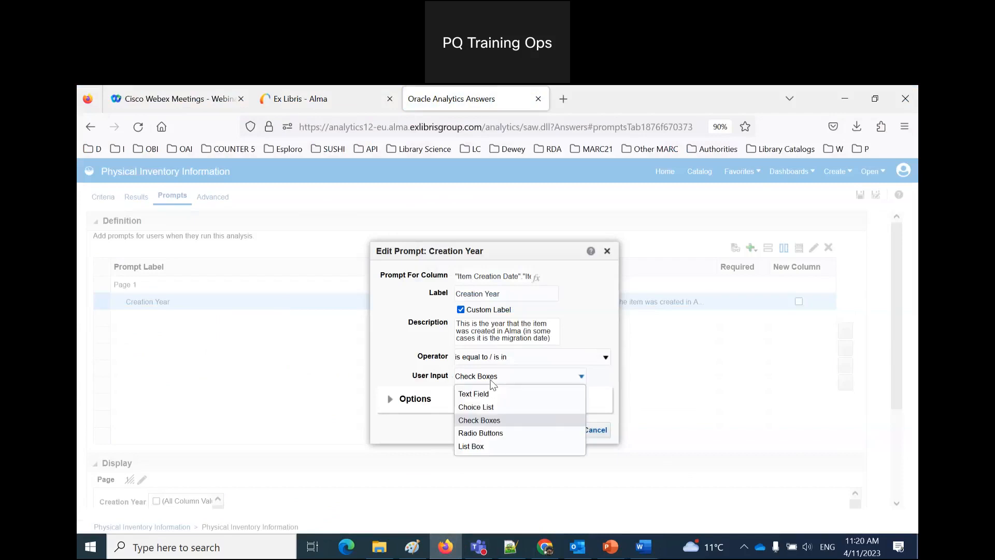
{"action": "left_click", "coordinate": [495, 435]}
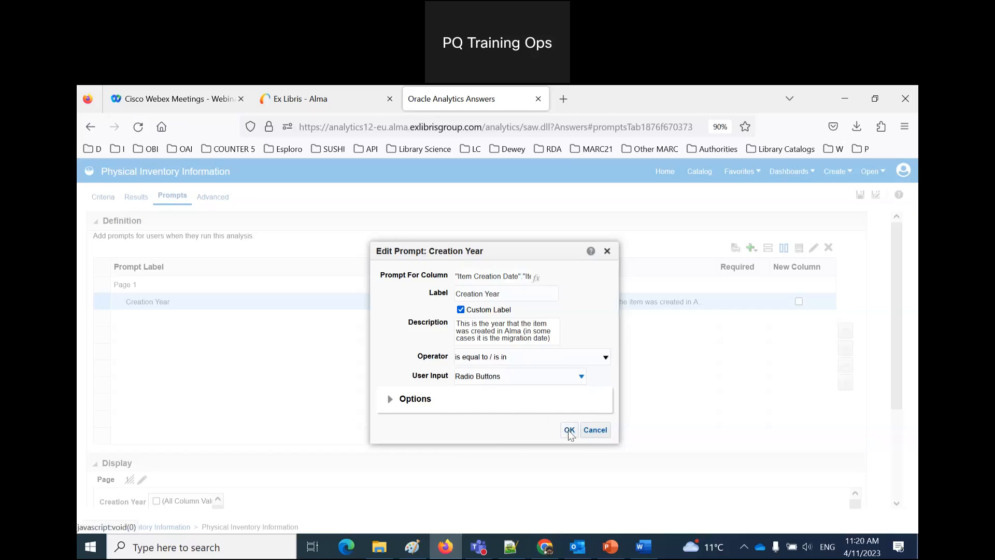
{"action": "left_click", "coordinate": [390, 400]}
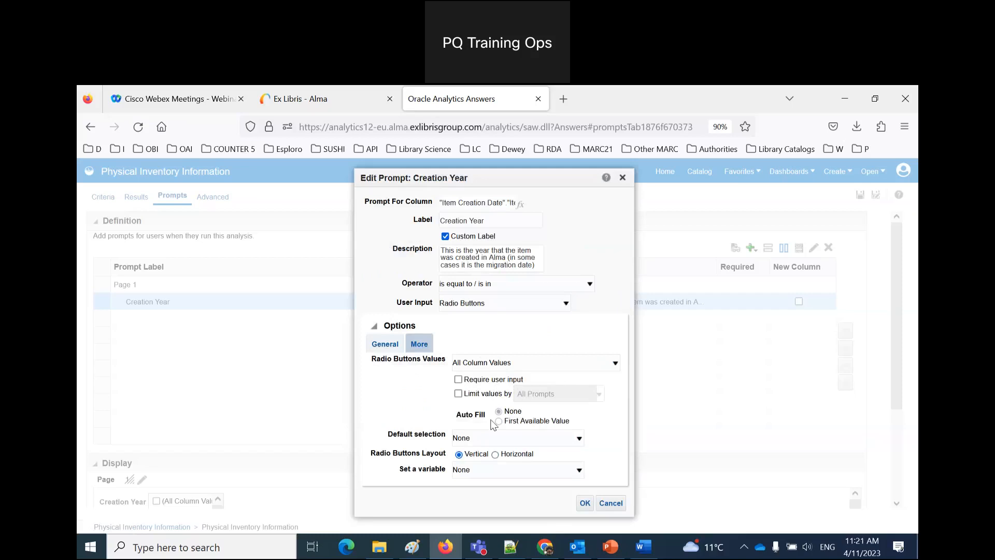
Step: Change the user input to Choice List to compare its options, and set it back to Radio Buttons
{"action": "left_click", "coordinate": [483, 305]}
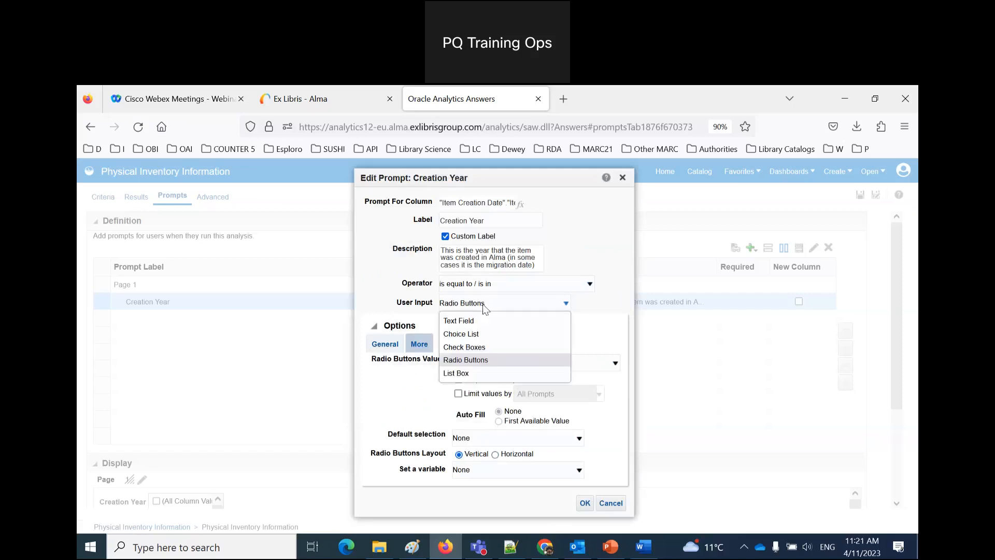
{"action": "left_click", "coordinate": [483, 334]}
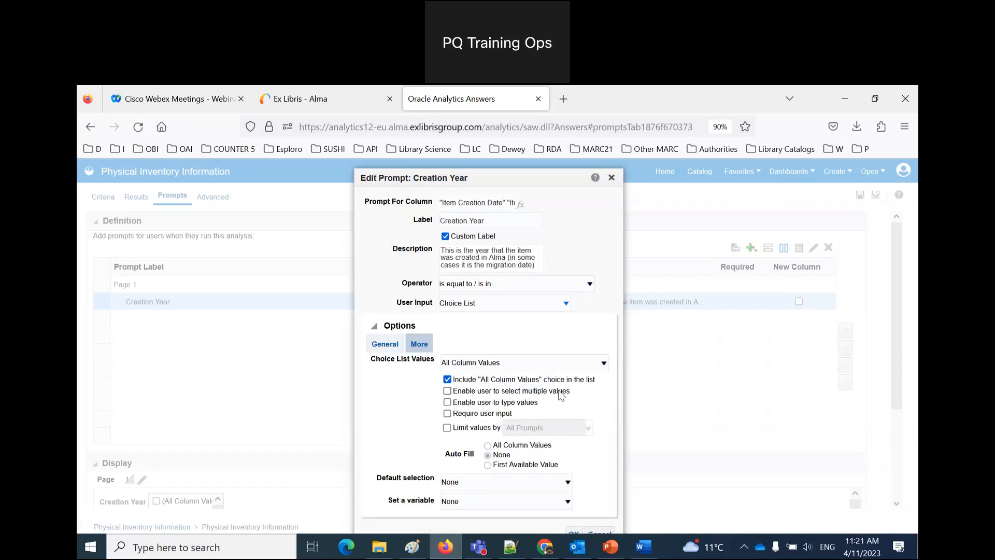
{"action": "left_click", "coordinate": [519, 300]}
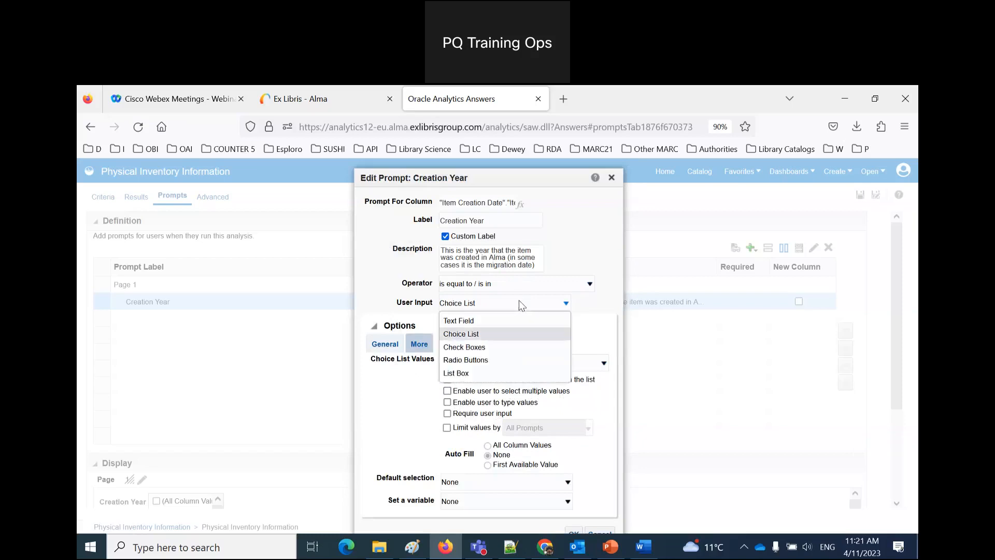
{"action": "left_click", "coordinate": [517, 363]}
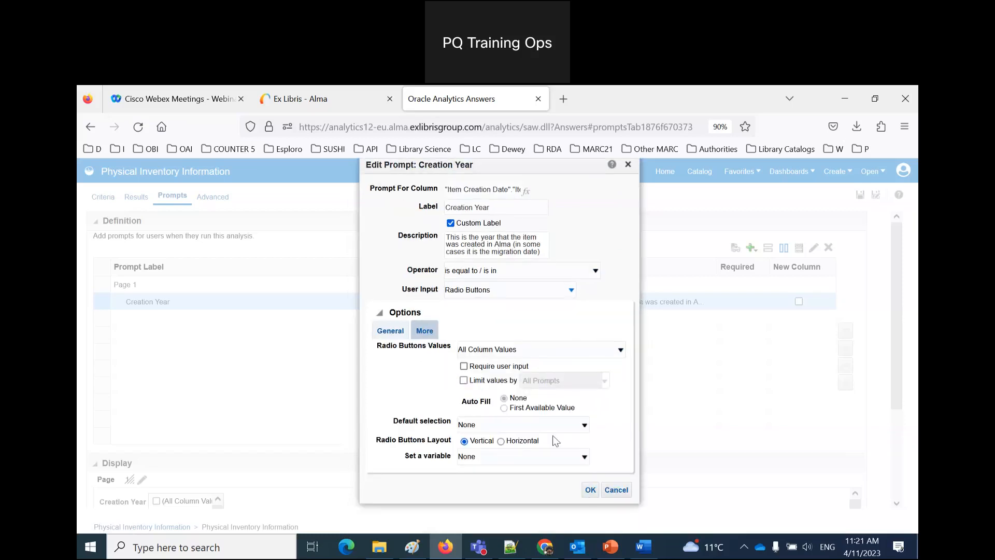
Step: Apply and save the radio buttons prompt, and open Physical Inventory Information from the catalog
{"action": "left_click", "coordinate": [591, 490]}
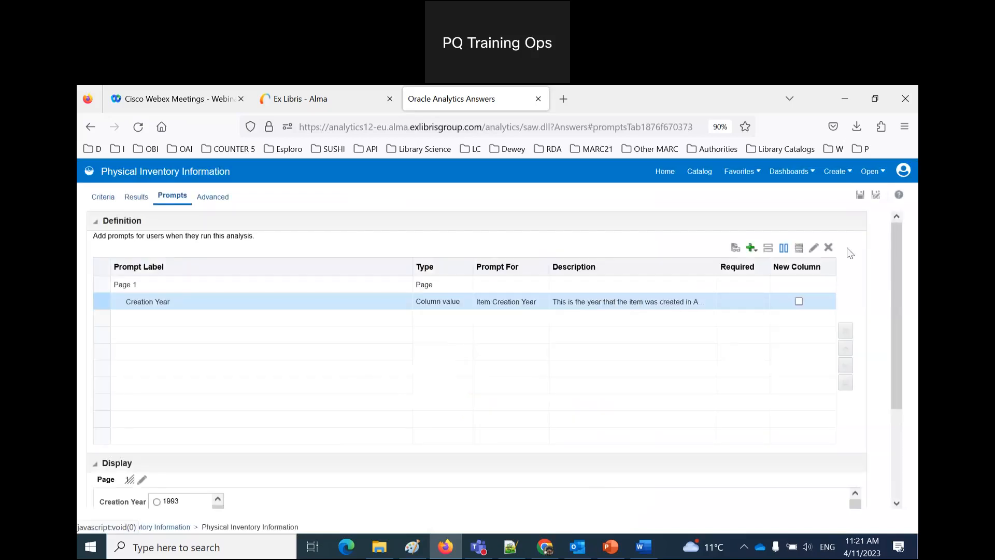
{"action": "left_click", "coordinate": [859, 195]}
{"action": "left_click", "coordinate": [700, 172]}
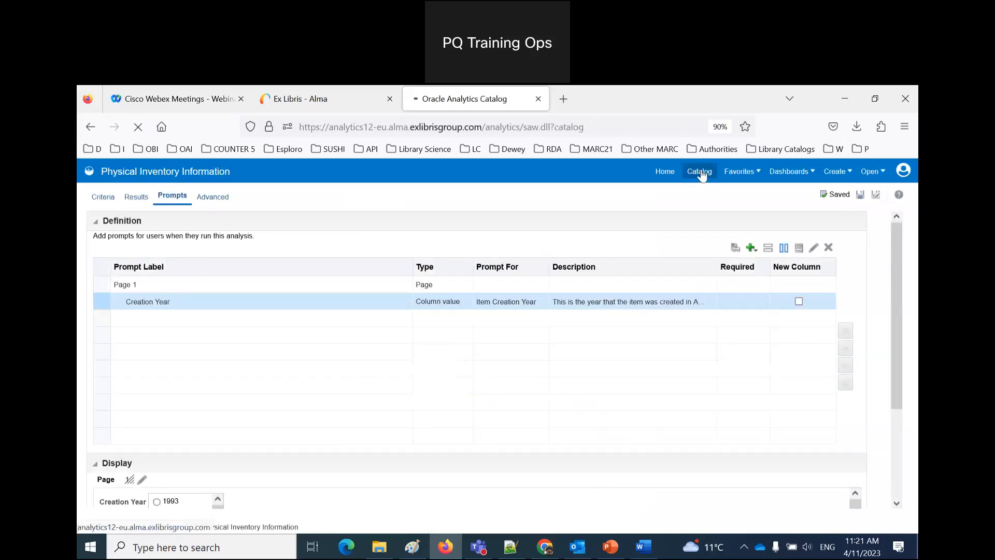
{"action": "left_click", "coordinate": [278, 258]}
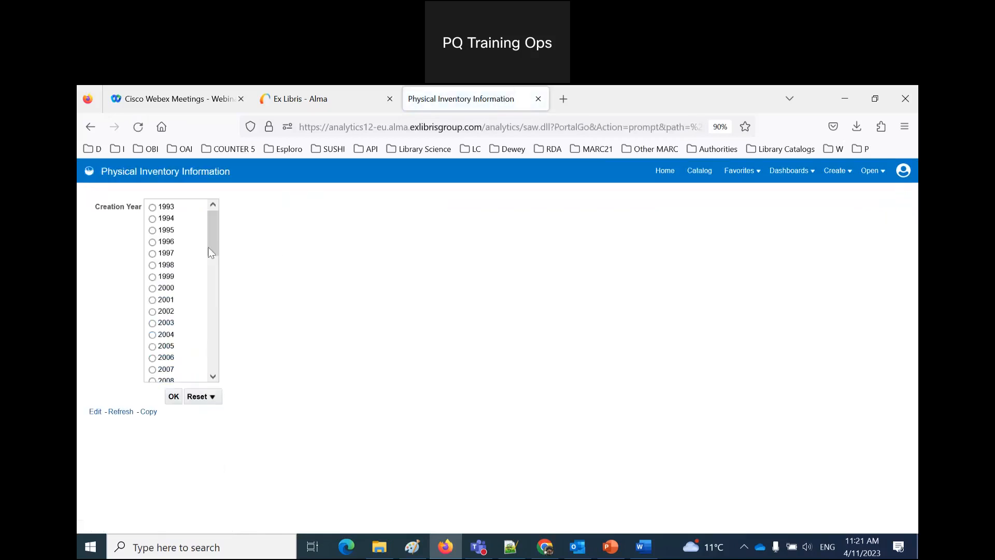
Step: Try creation years 2004 and 2005 in the radio button list, and copy a screenshot of the prompt with 2005 selected
{"action": "left_click", "coordinate": [152, 334]}
{"action": "left_click", "coordinate": [153, 346]}
{"action": "right_click", "coordinate": [400, 367]}
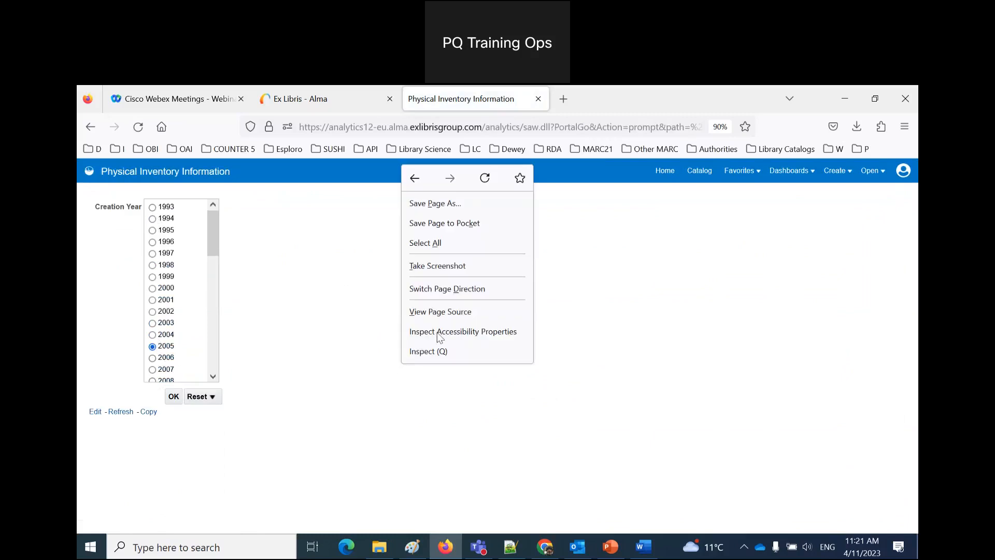
{"action": "left_click", "coordinate": [454, 270]}
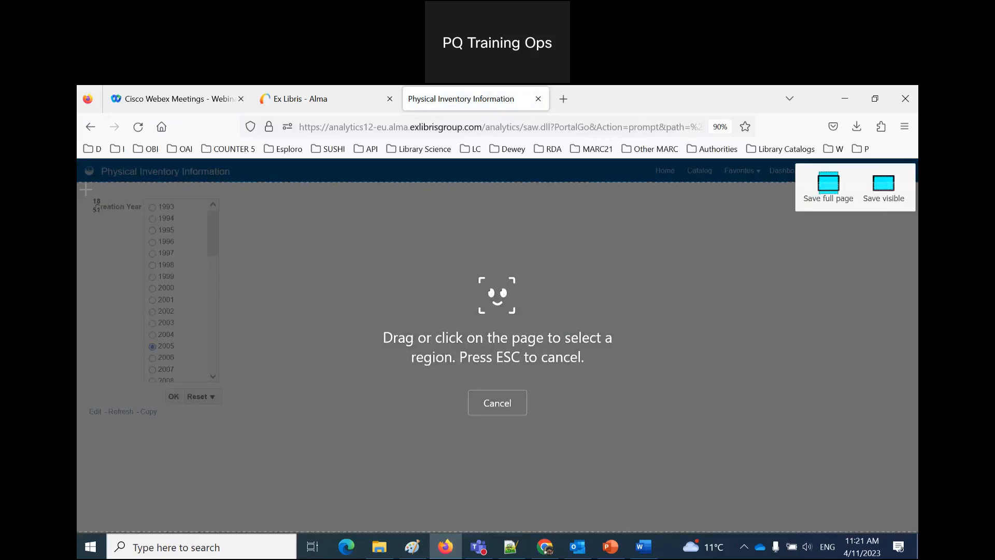
{"action": "left_click_drag", "start_coordinate": [86, 189], "coordinate": [250, 430]}
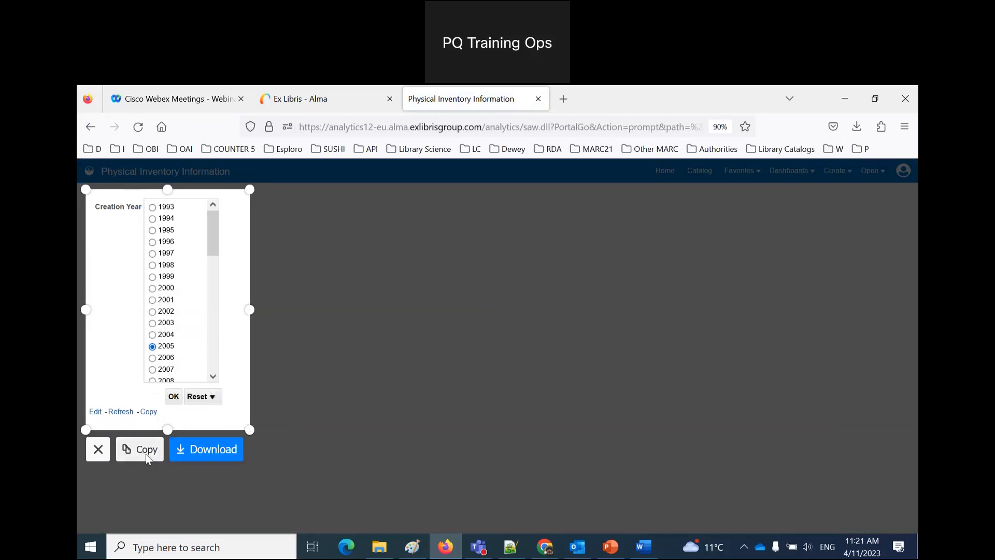
{"action": "left_click", "coordinate": [146, 453]}
Step: Switch to the Word document, add the heading "Radio Button" at the end, and paste the prompt screenshot below it
{"action": "mouse_move", "coordinate": [422, 549]}
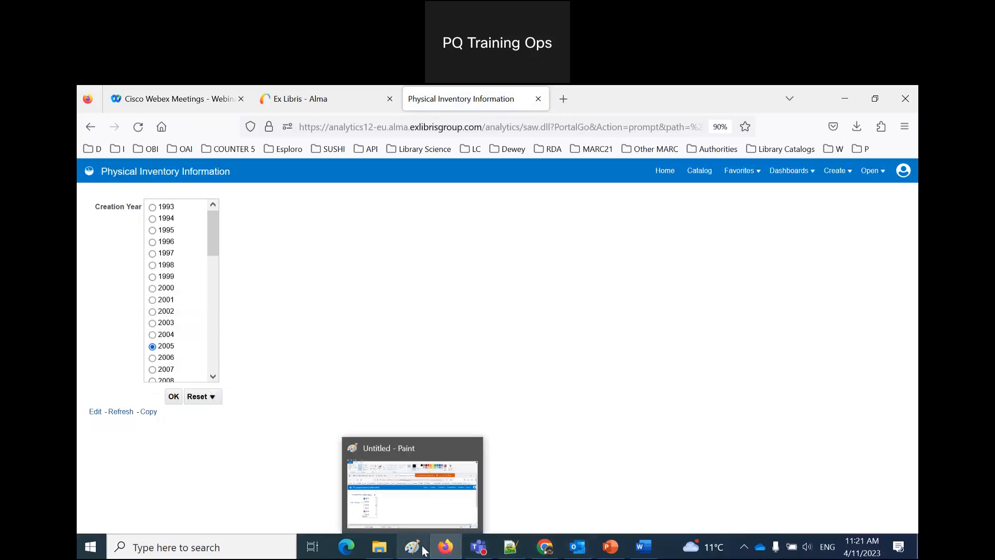
{"action": "left_click", "coordinate": [644, 547]}
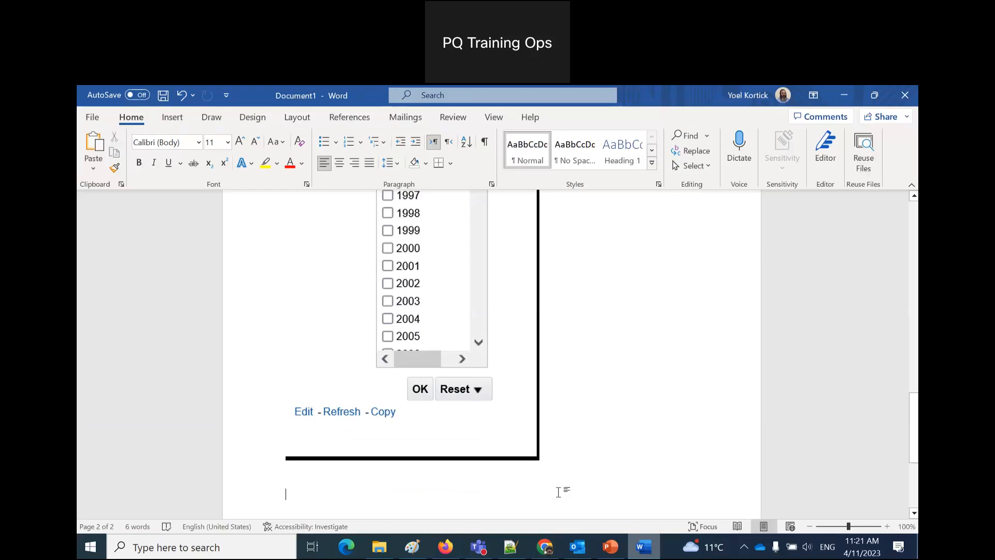
{"action": "type", "text": "Ra"}
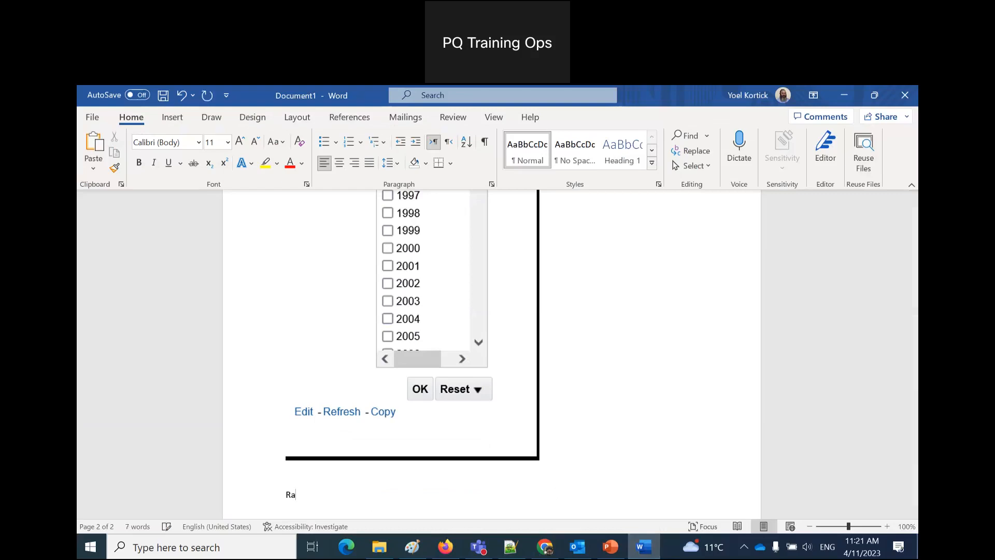
{"action": "type", "text": "dio Button"}
{"action": "key", "text": "Return"}
{"action": "key", "text": "ctrl+v"}
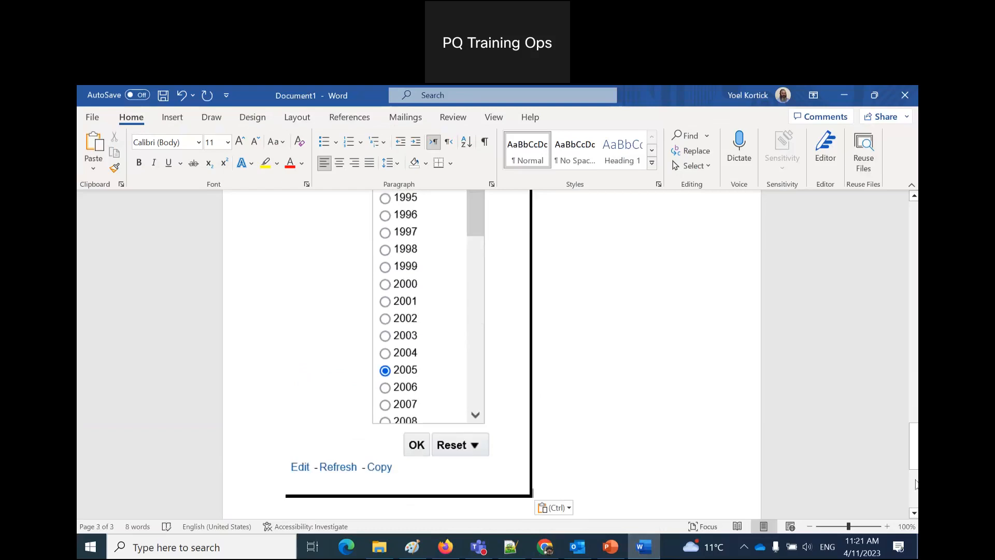
Step: Review the Word document from the start, comparing the choice list, text box, check boxes and radio button prompt screenshots
{"action": "left_click_drag", "start_coordinate": [914, 433], "coordinate": [917, 155]}
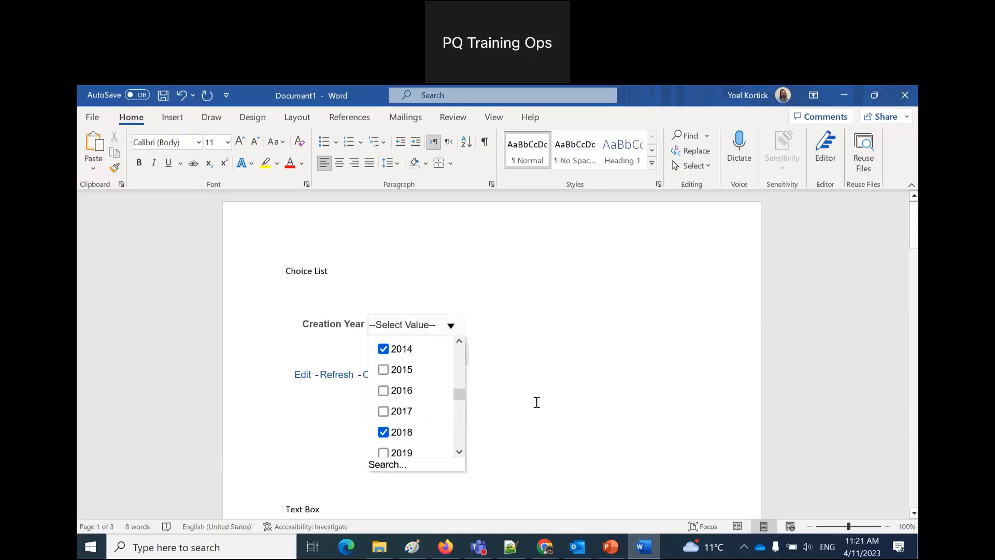
{"action": "scroll", "coordinate": [569, 401], "scroll_direction": "down", "scroll_amount": 2}
{"action": "scroll", "coordinate": [569, 401], "scroll_direction": "down", "scroll_amount": 2}
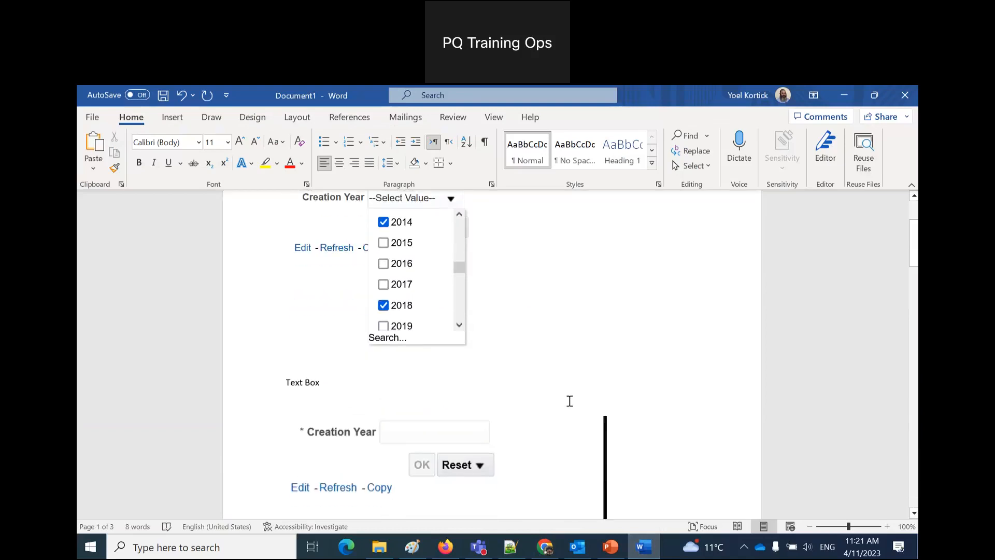
{"action": "scroll", "coordinate": [569, 400], "scroll_direction": "down", "scroll_amount": 8}
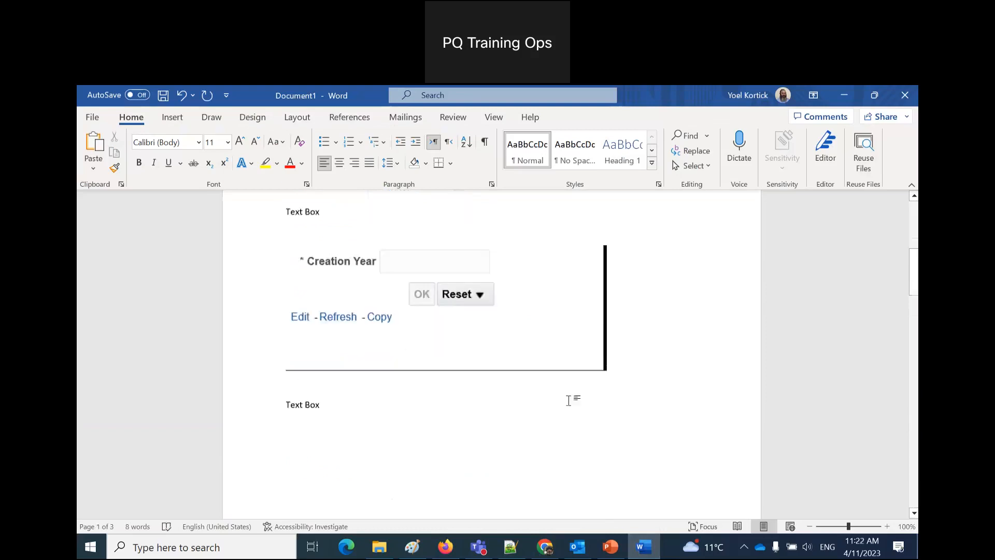
{"action": "scroll", "coordinate": [313, 284], "scroll_direction": "up", "scroll_amount": 5}
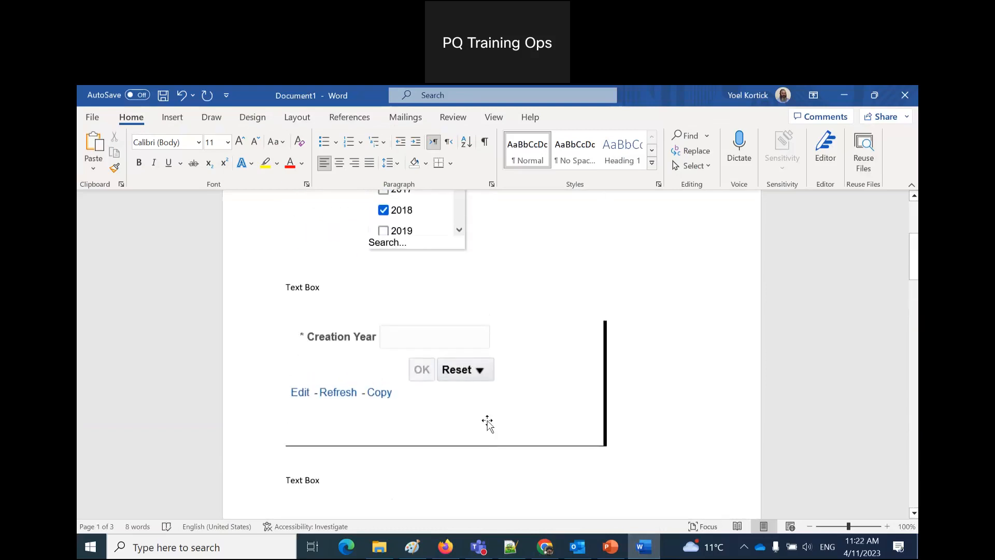
{"action": "scroll", "coordinate": [487, 421], "scroll_direction": "down", "scroll_amount": 4}
{"action": "scroll", "coordinate": [488, 420], "scroll_direction": "down", "scroll_amount": 10}
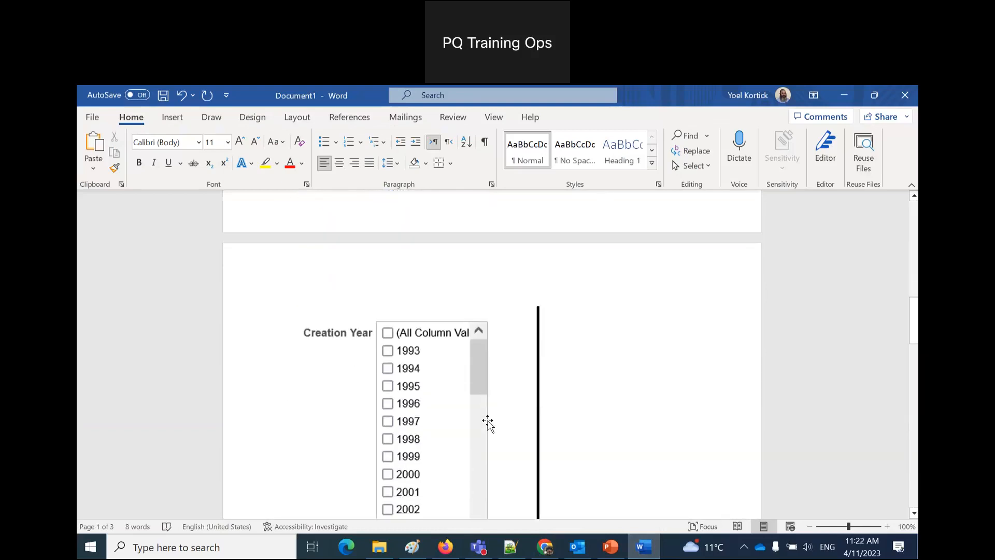
{"action": "scroll", "coordinate": [488, 421], "scroll_direction": "down", "scroll_amount": 2}
{"action": "scroll", "coordinate": [493, 422], "scroll_direction": "up", "scroll_amount": 9}
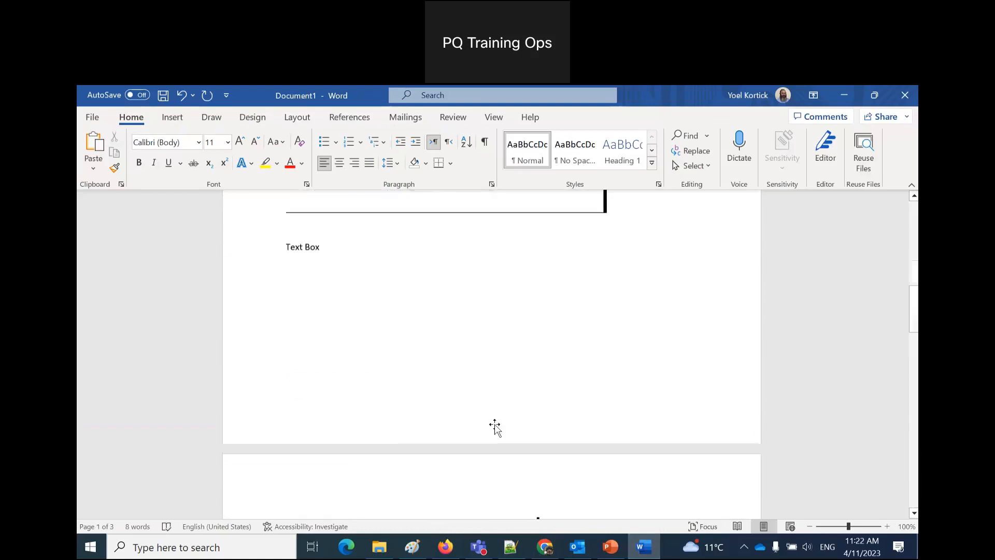
{"action": "scroll", "coordinate": [493, 424], "scroll_direction": "down", "scroll_amount": 11}
{"action": "scroll", "coordinate": [496, 425], "scroll_direction": "down", "scroll_amount": 16}
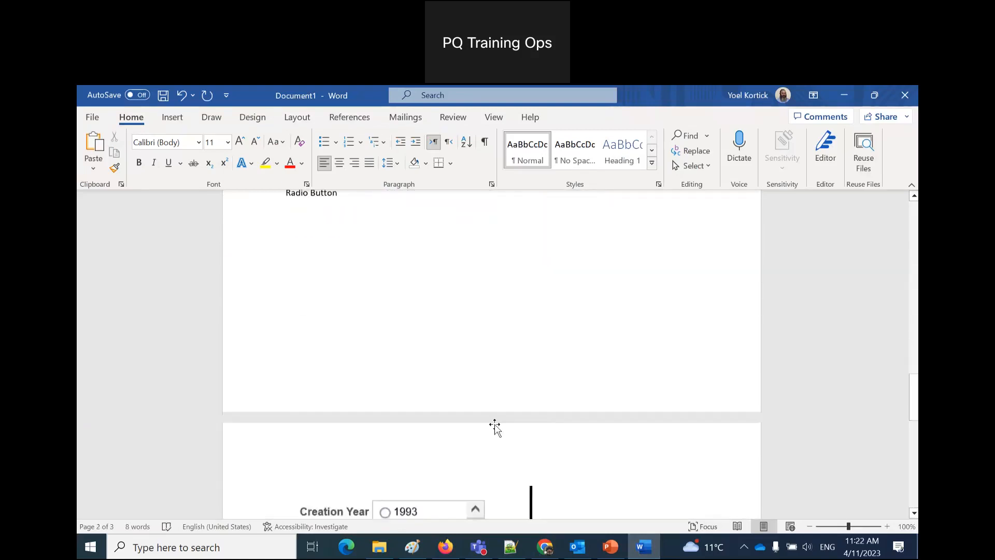
Step: Switch to the browser, open the Physical Inventory Information analysis for editing, and look through its results table
{"action": "left_click", "coordinate": [446, 546]}
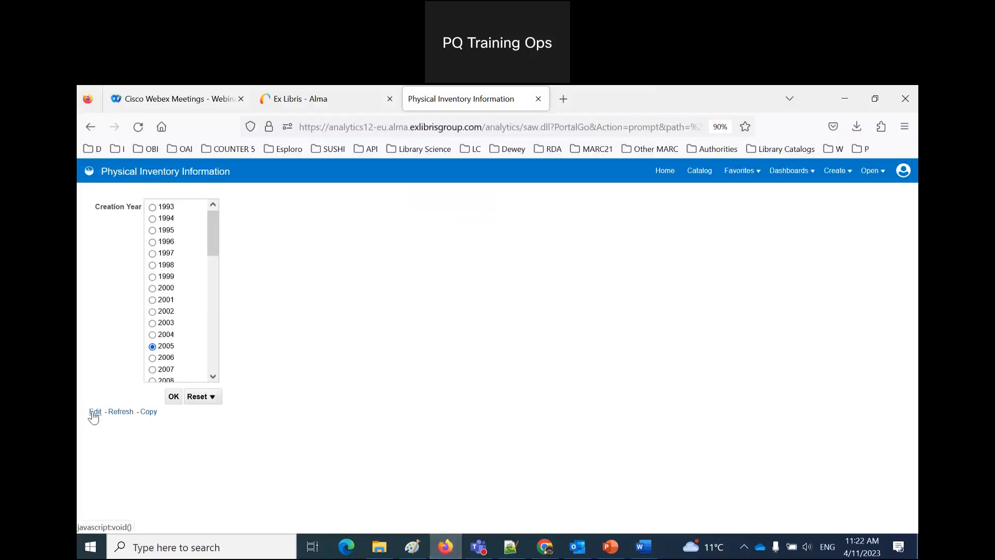
{"action": "left_click", "coordinate": [95, 412]}
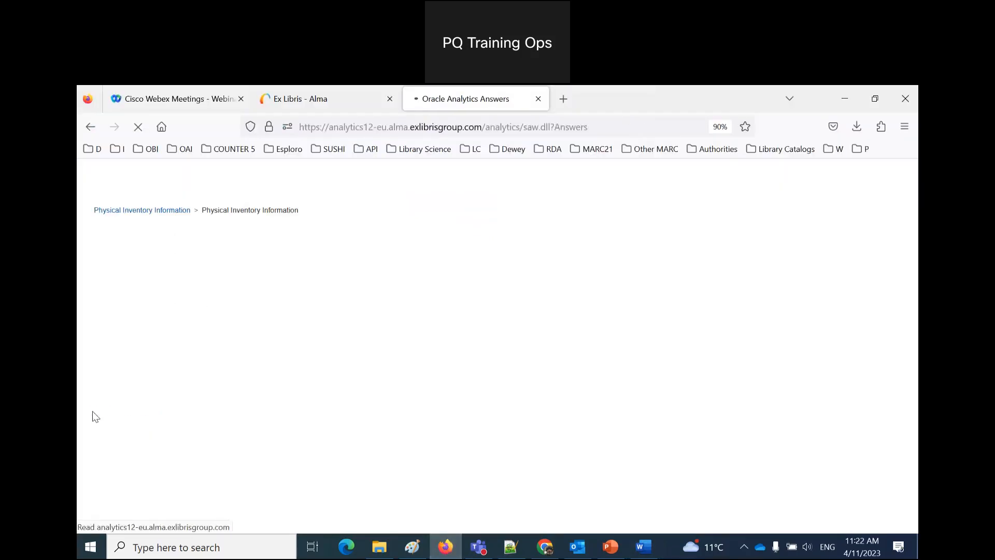
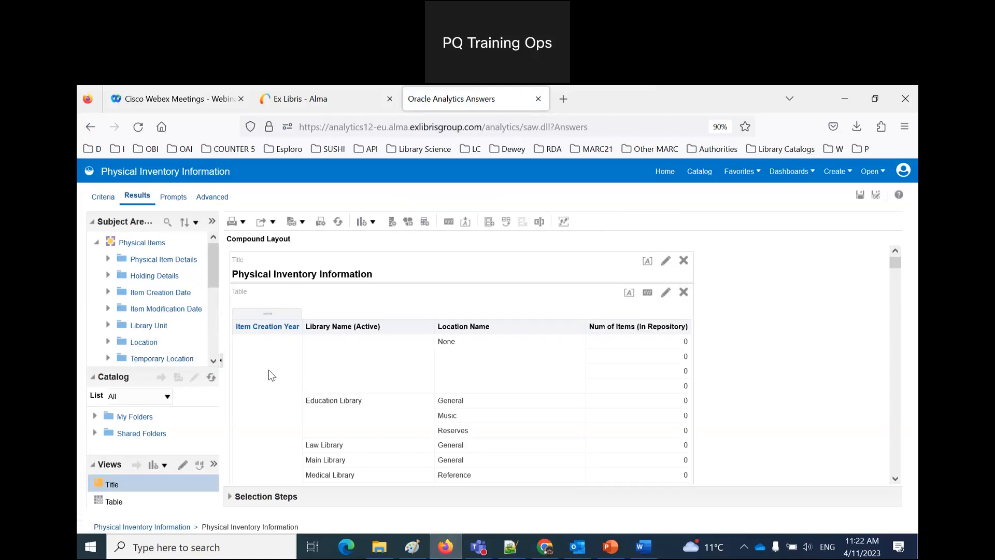
{"action": "scroll", "coordinate": [271, 370], "scroll_direction": "down", "scroll_amount": 4}
{"action": "scroll", "coordinate": [272, 369], "scroll_direction": "up", "scroll_amount": 3}
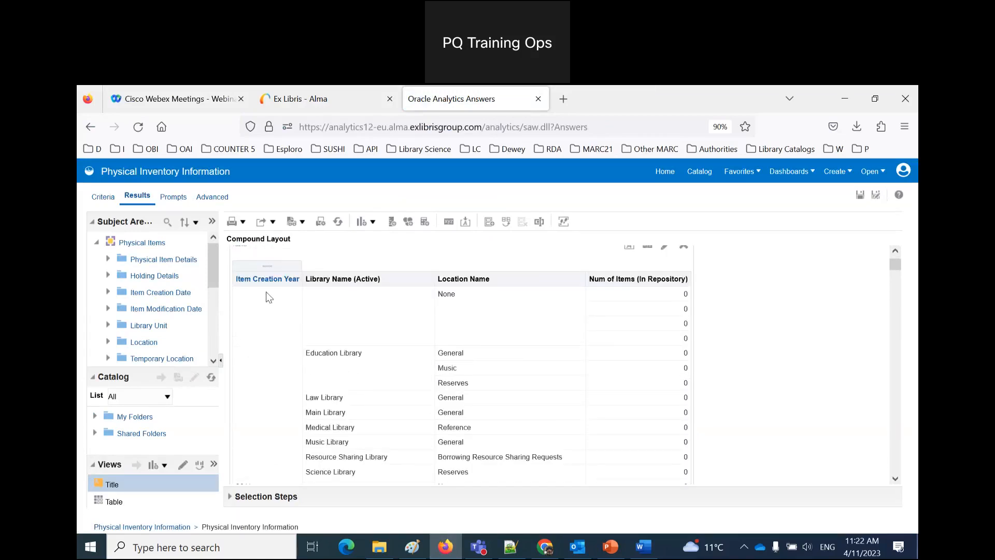
Step: Add an "is not null" filter on Item Creation Year to the criteria and save the analysis
{"action": "left_click", "coordinate": [103, 198]}
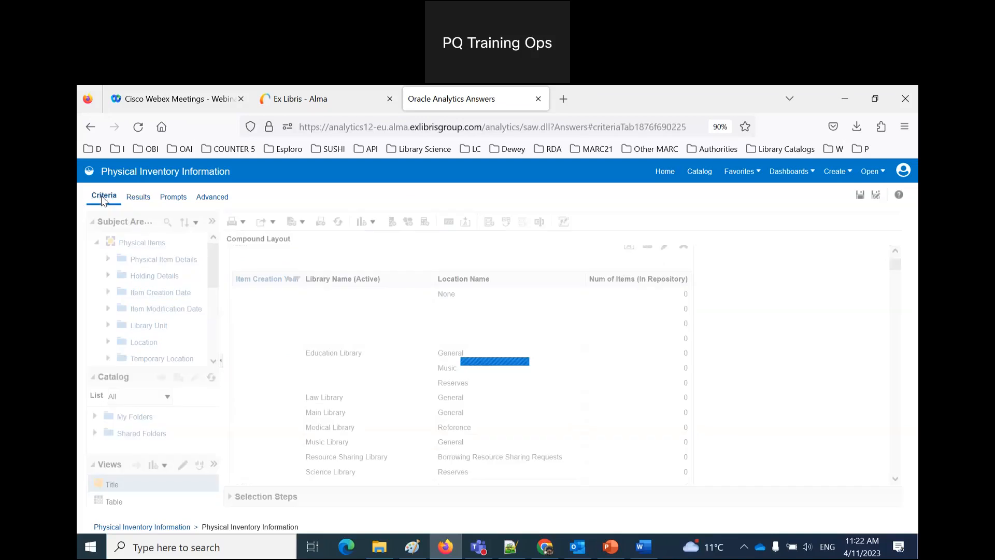
{"action": "left_click", "coordinate": [313, 290]}
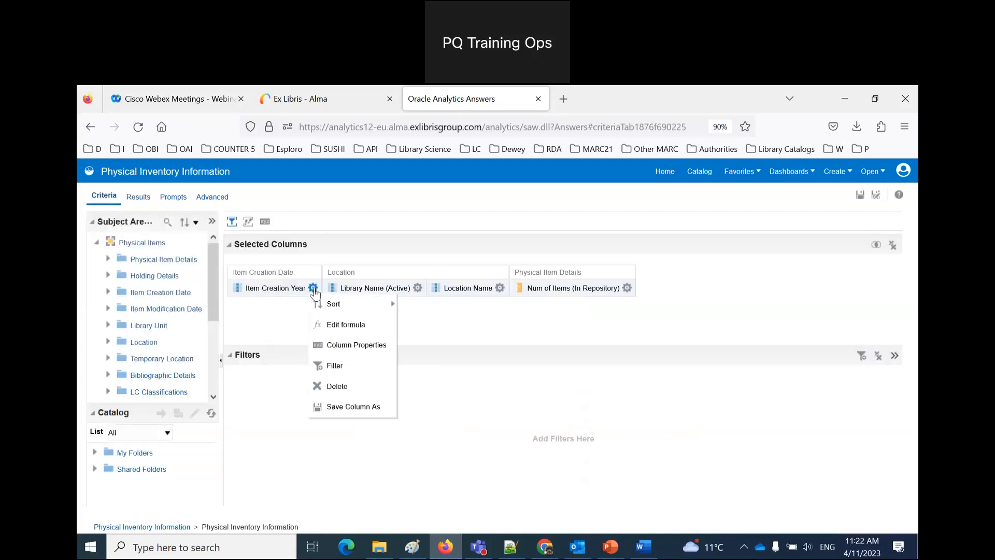
{"action": "left_click", "coordinate": [353, 368]}
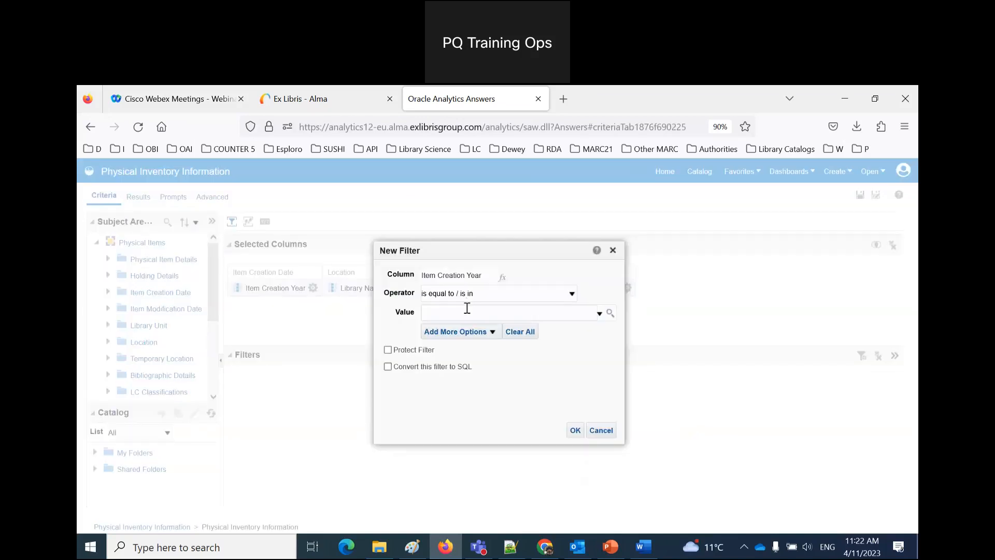
{"action": "left_click", "coordinate": [468, 294]}
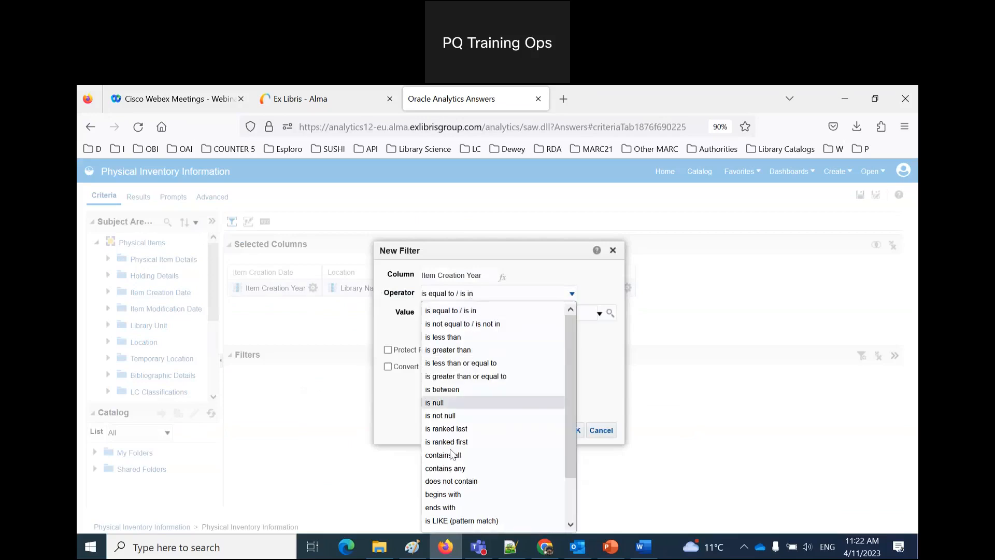
{"action": "left_click", "coordinate": [498, 415]}
{"action": "left_click", "coordinate": [536, 430]}
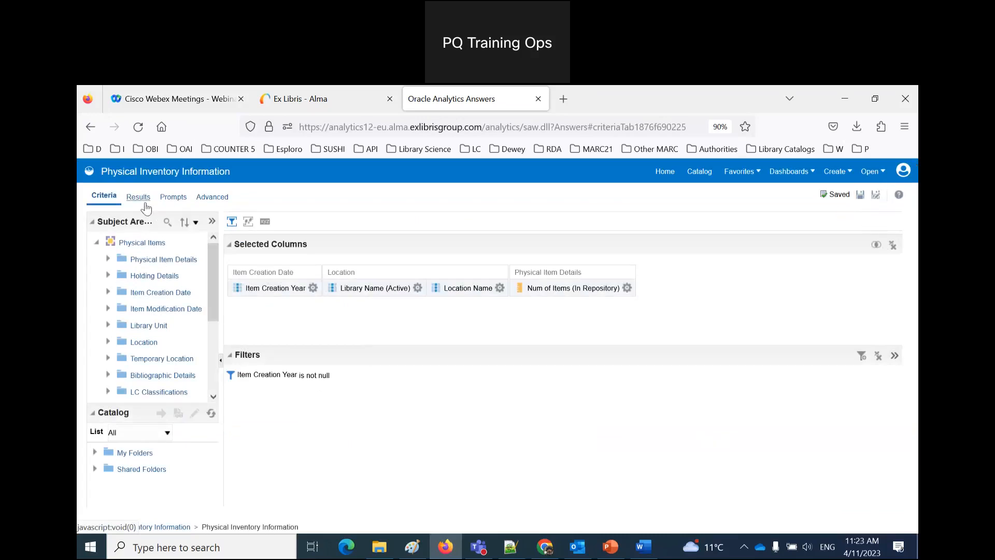
Step: Change the Creation Year prompt's user input to Choice List
{"action": "left_click", "coordinate": [175, 200]}
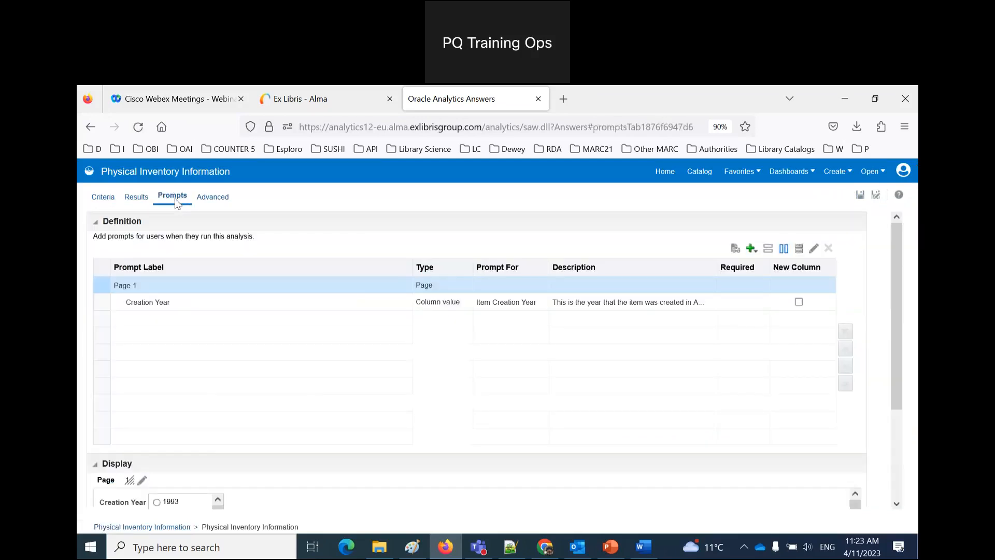
{"action": "double_click", "coordinate": [346, 298]}
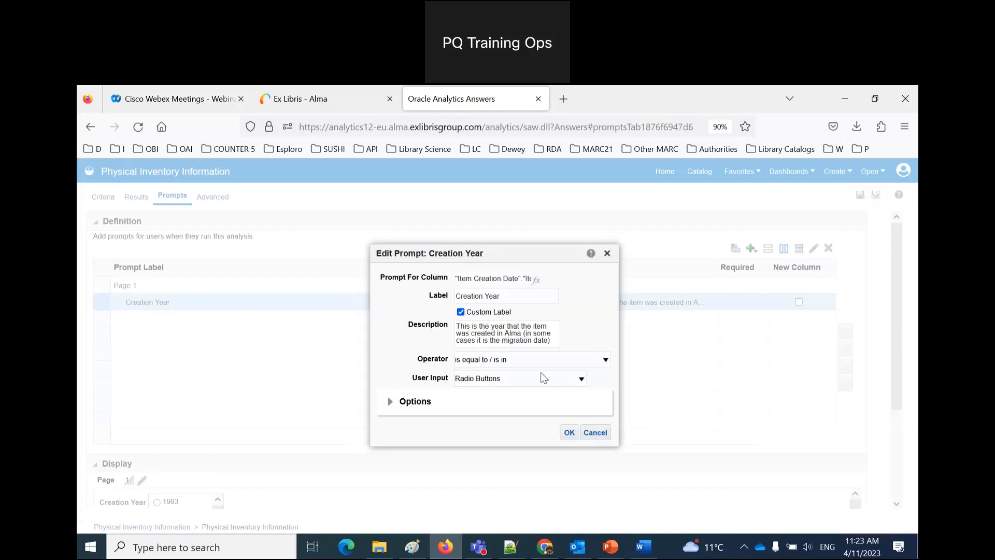
{"action": "left_click", "coordinate": [532, 383]}
{"action": "left_click", "coordinate": [531, 406]}
{"action": "left_click", "coordinate": [569, 432]}
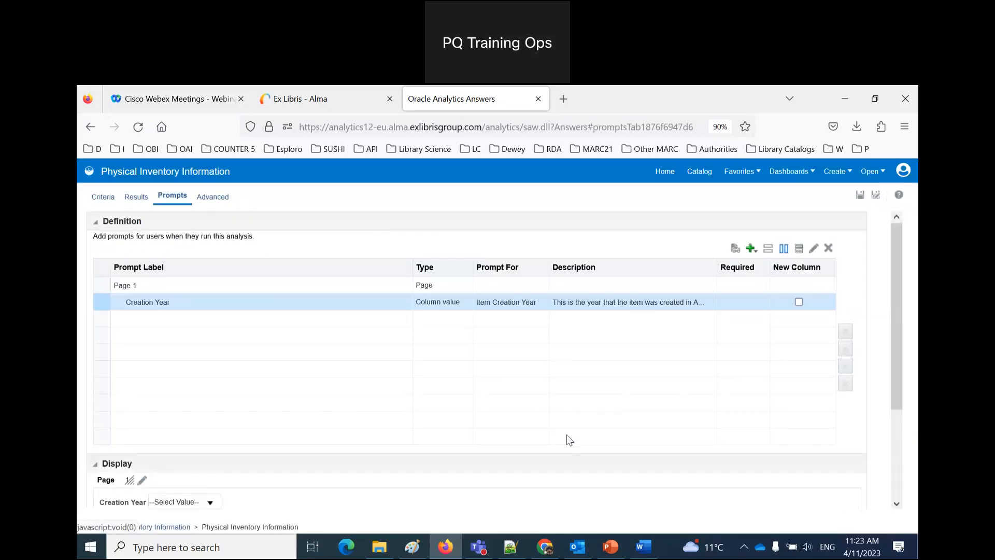
Step: Check the Creation Year choice list in the prompt page preview
{"action": "left_click", "coordinate": [210, 502]}
{"action": "scroll", "coordinate": [275, 463], "scroll_direction": "down", "scroll_amount": 3}
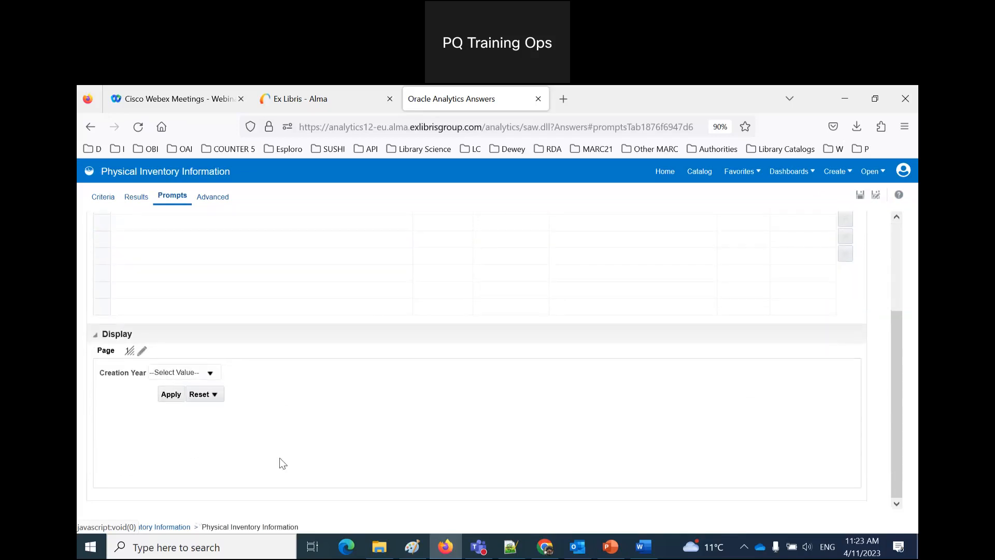
{"action": "left_click", "coordinate": [211, 373]}
{"action": "left_click", "coordinate": [225, 375]}
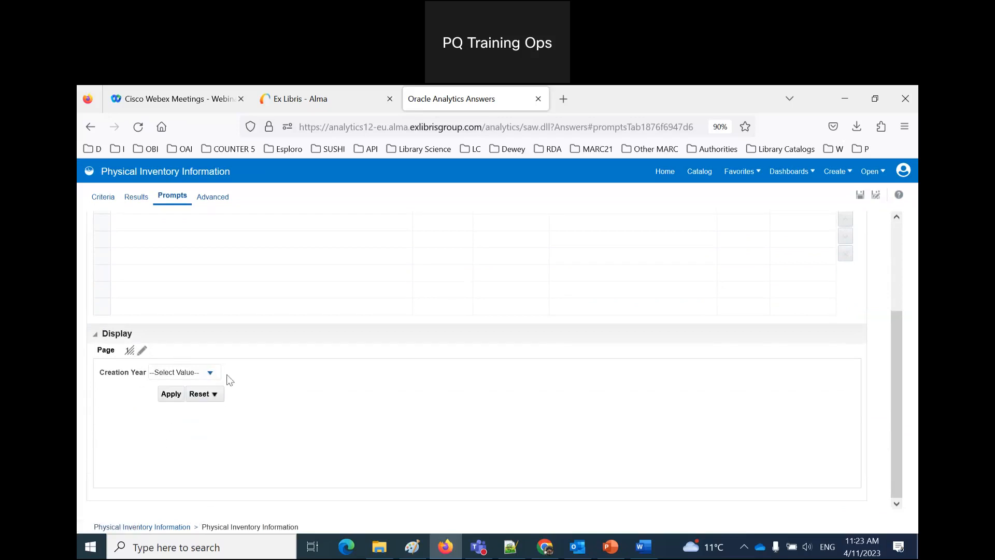
{"action": "scroll", "coordinate": [305, 402], "scroll_direction": "up", "scroll_amount": 3}
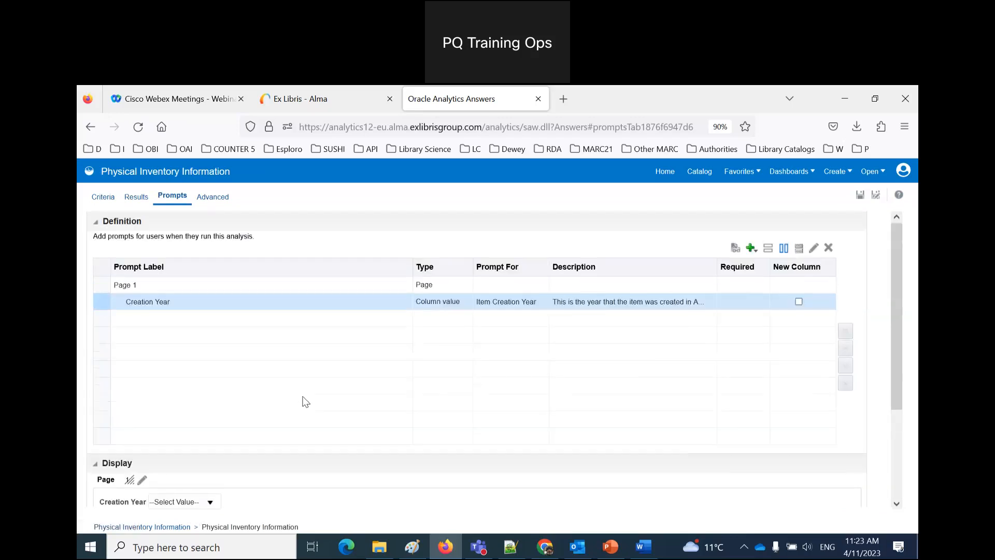
Step: Add a Library Name (Active) column prompt as a choice list that includes the "All Column Values" choice
{"action": "left_click", "coordinate": [756, 247]}
{"action": "mouse_move", "coordinate": [764, 265]}
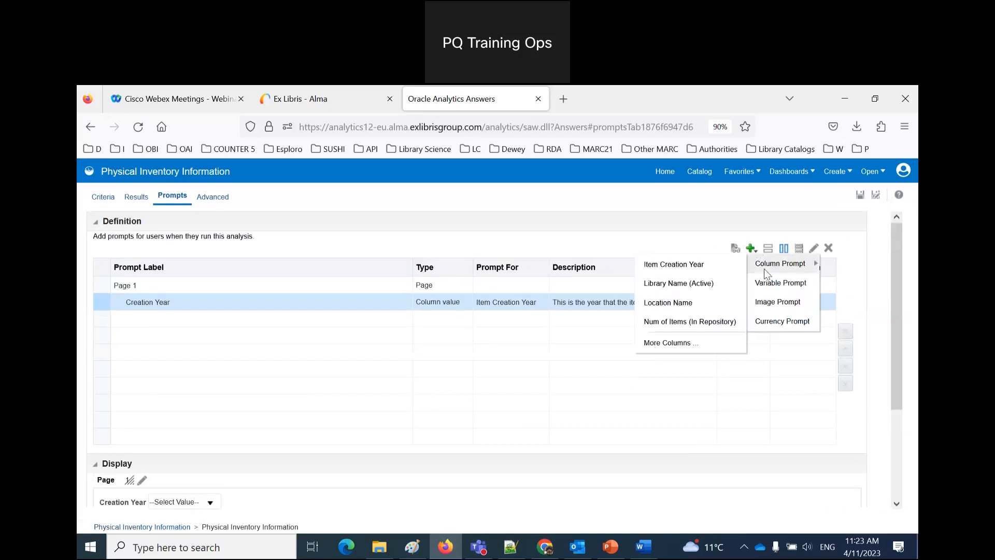
{"action": "left_click", "coordinate": [687, 285]}
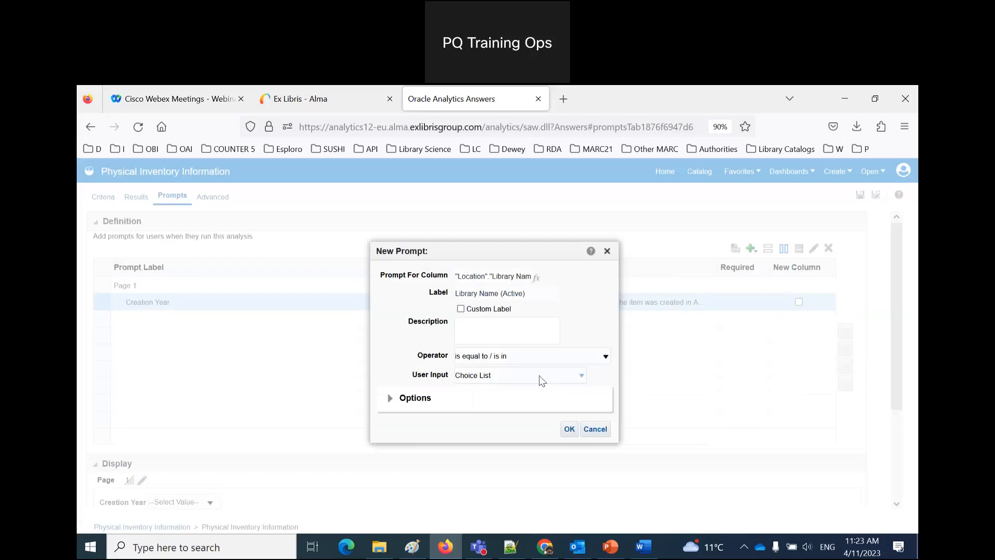
{"action": "left_click", "coordinate": [390, 398]}
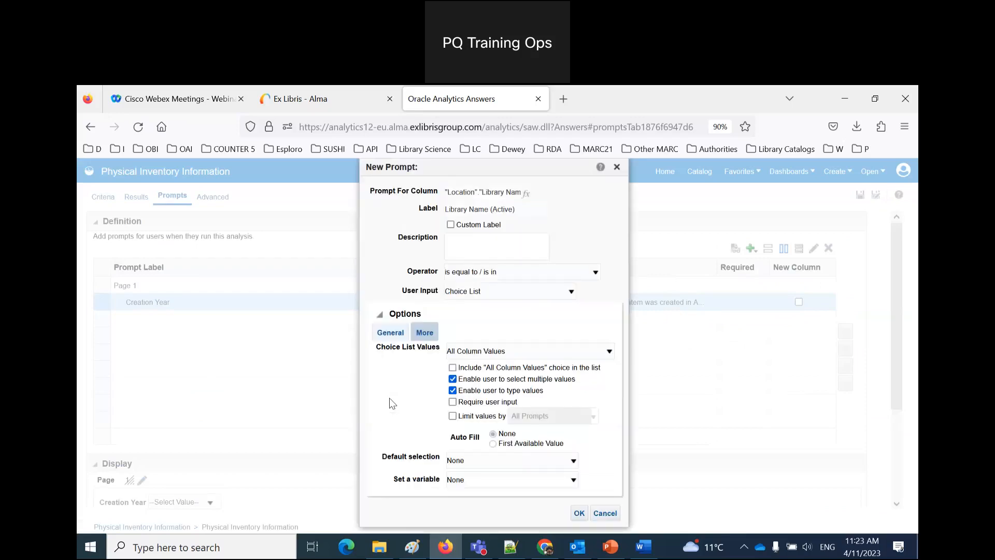
{"action": "left_click", "coordinate": [452, 367]}
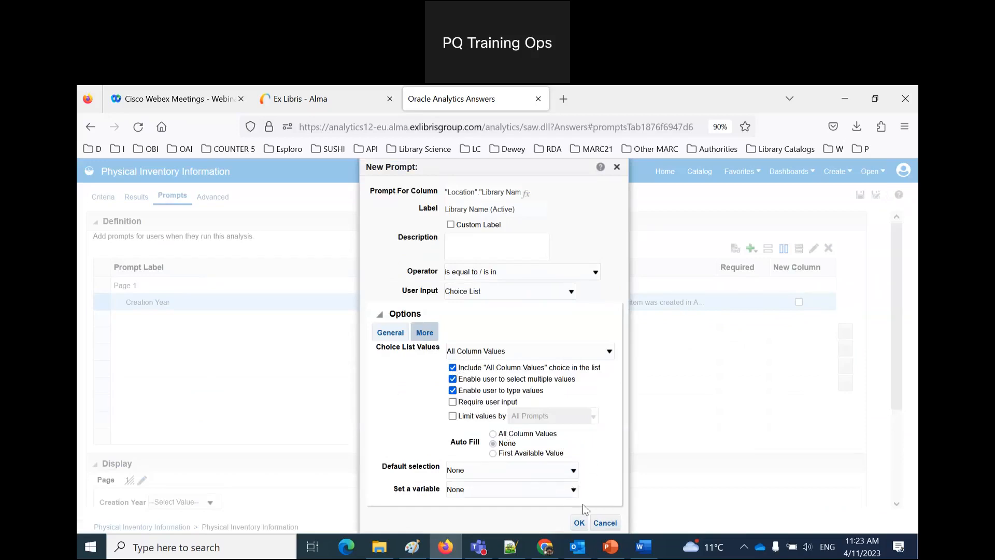
{"action": "left_click", "coordinate": [579, 523]}
Step: Examine the general and additional options of the Library Name (Active) prompt, comparing the dynamic and 120-pixel choice list widths
{"action": "double_click", "coordinate": [345, 320]}
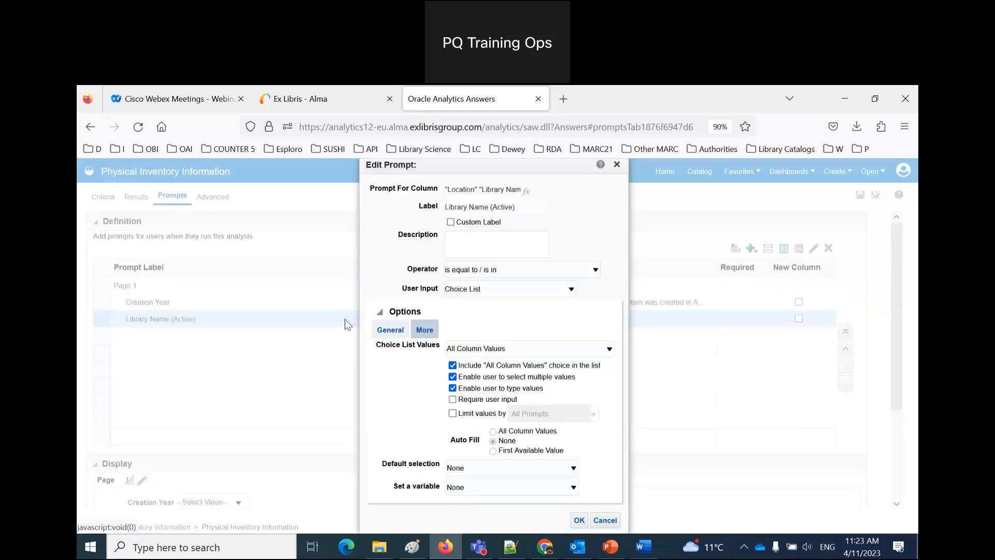
{"action": "left_click", "coordinate": [424, 330]}
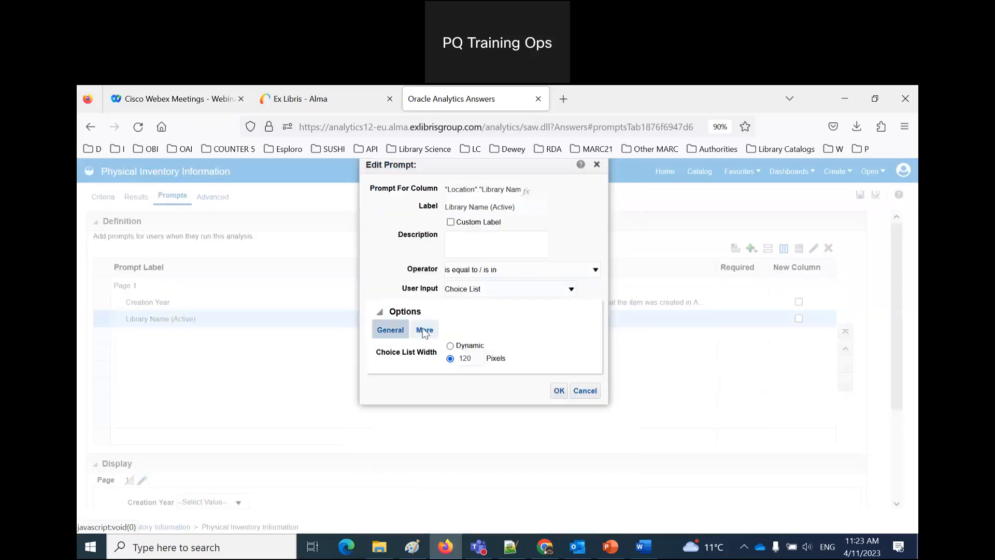
{"action": "left_click", "coordinate": [390, 330]}
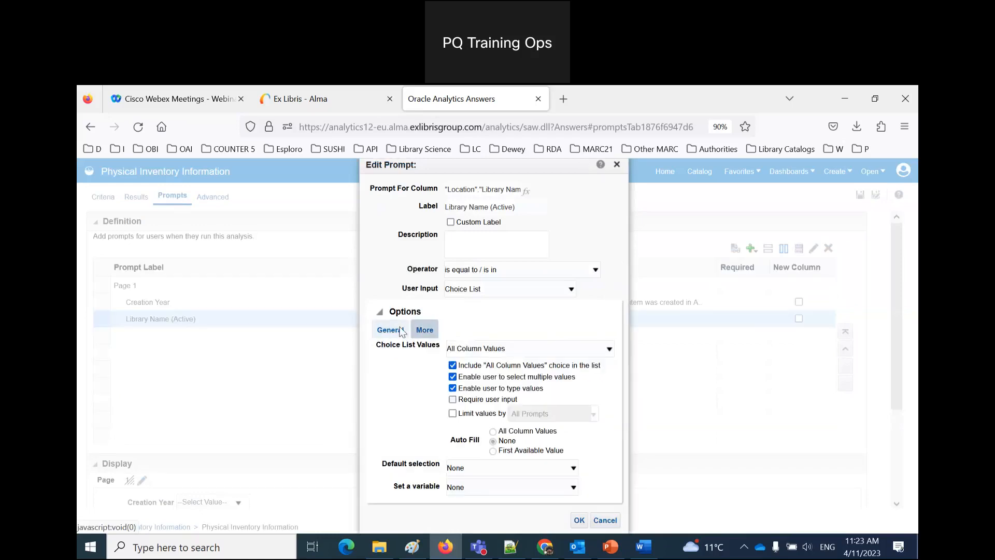
{"action": "left_click", "coordinate": [381, 313]}
{"action": "left_click", "coordinate": [381, 313]}
{"action": "left_click", "coordinate": [425, 331]}
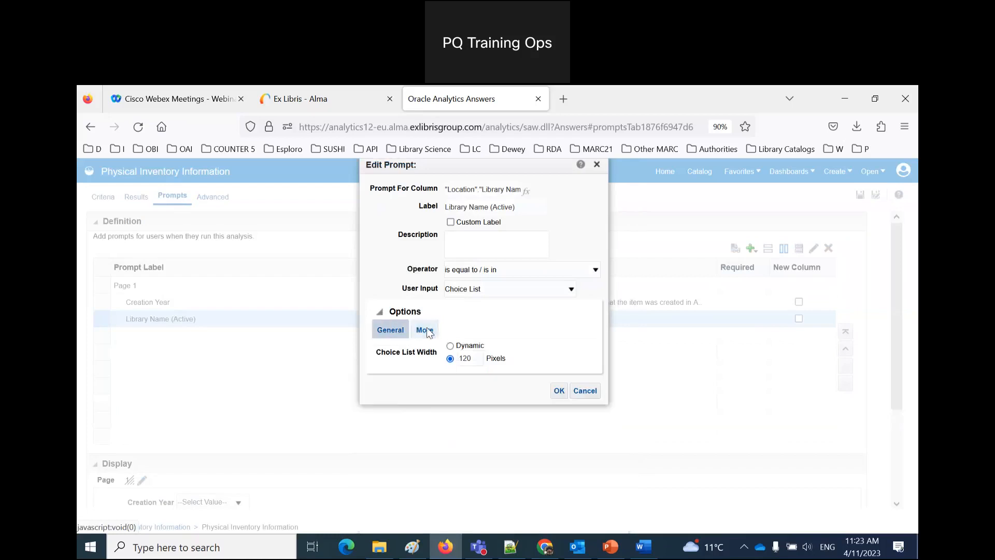
{"action": "left_click", "coordinate": [450, 346]}
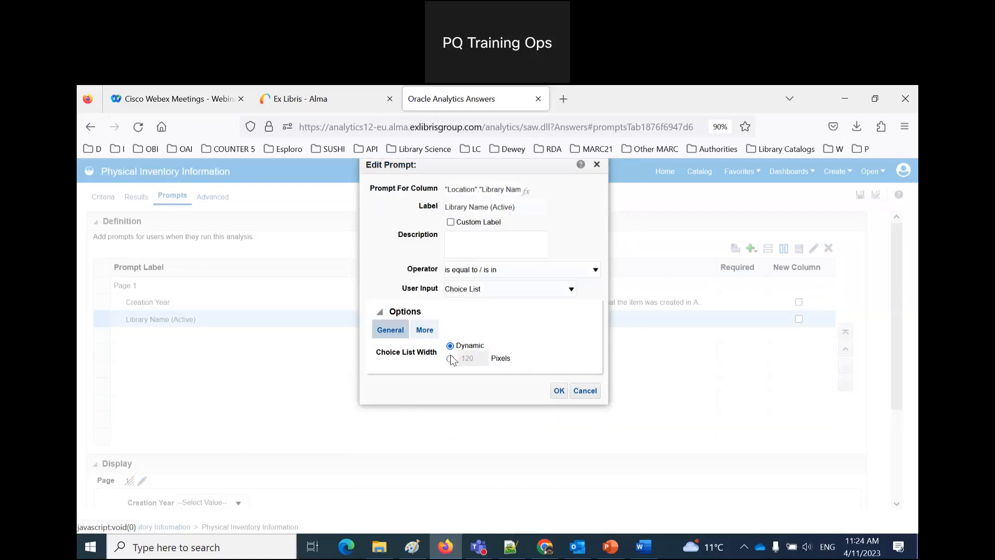
{"action": "left_click", "coordinate": [450, 358]}
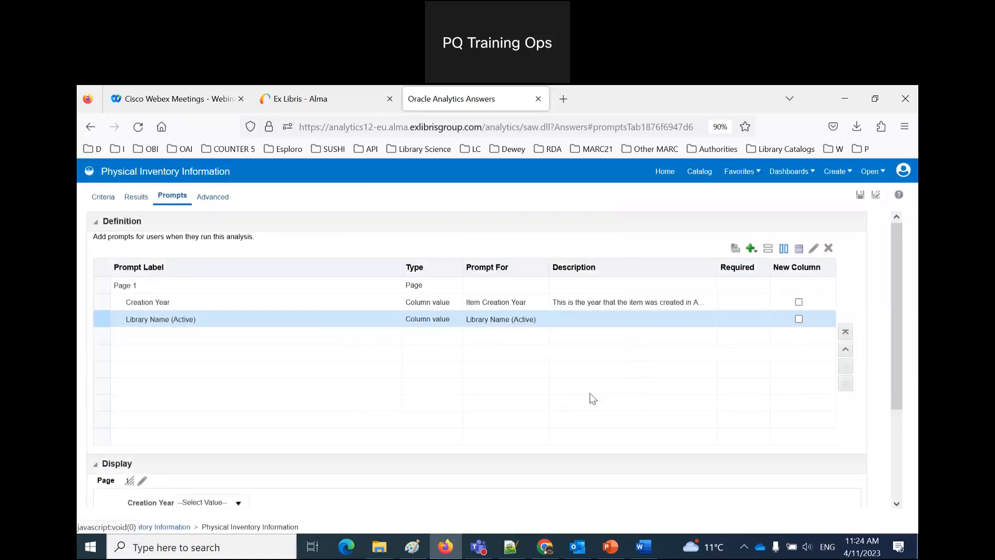
Step: Set the prompt page's display settings to place each label above its prompt
{"action": "scroll", "coordinate": [591, 394], "scroll_direction": "down", "scroll_amount": 2}
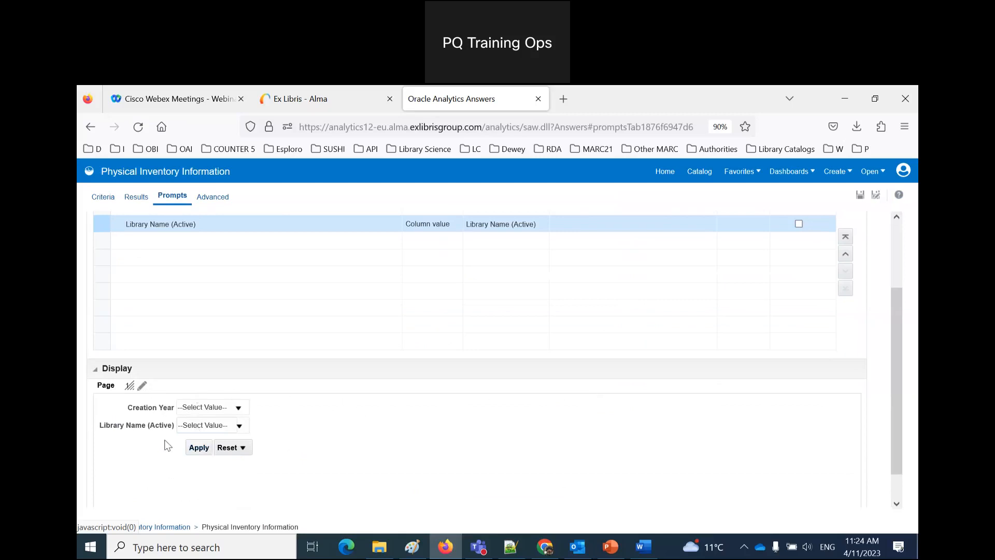
{"action": "left_click", "coordinate": [143, 386]}
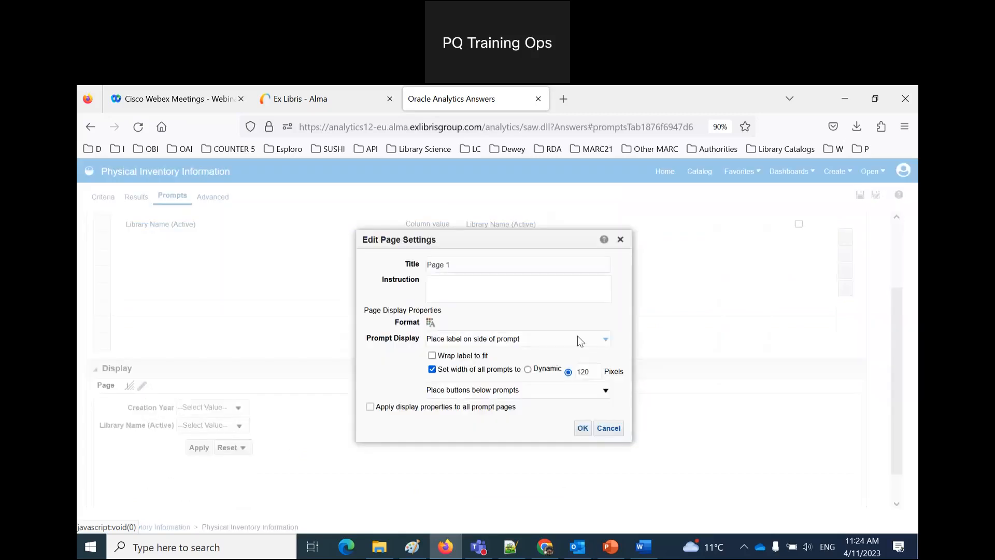
{"action": "left_click", "coordinate": [607, 346]}
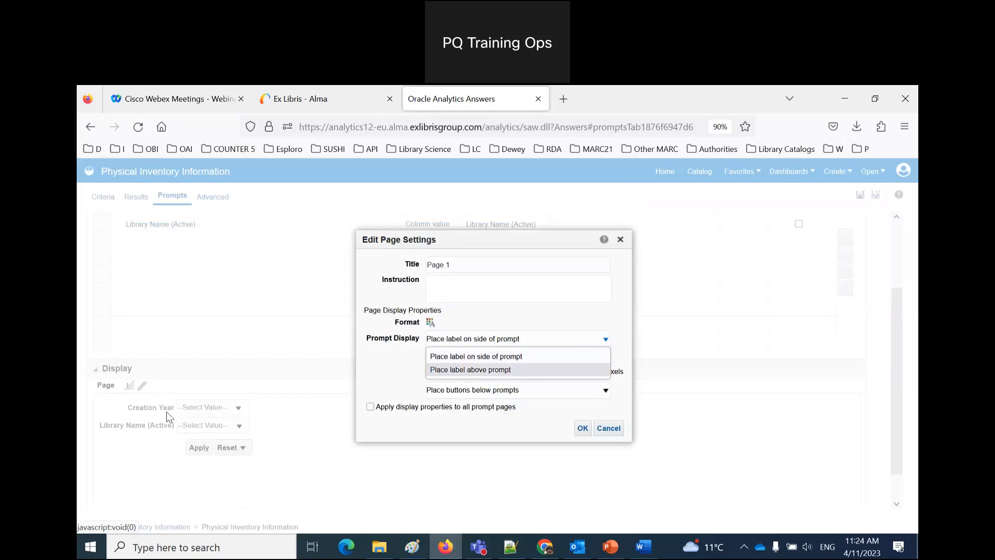
{"action": "left_click", "coordinate": [440, 370]}
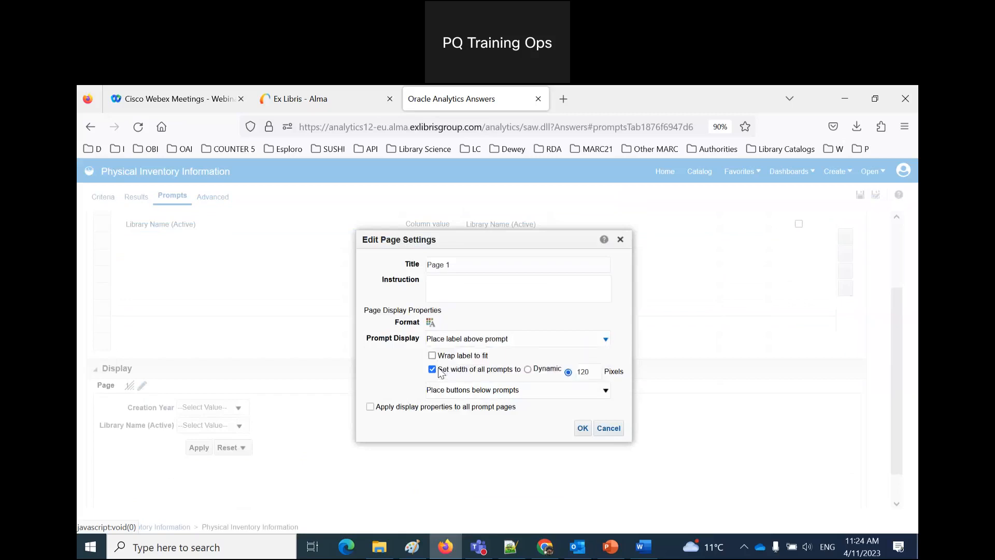
{"action": "left_click", "coordinate": [583, 429]}
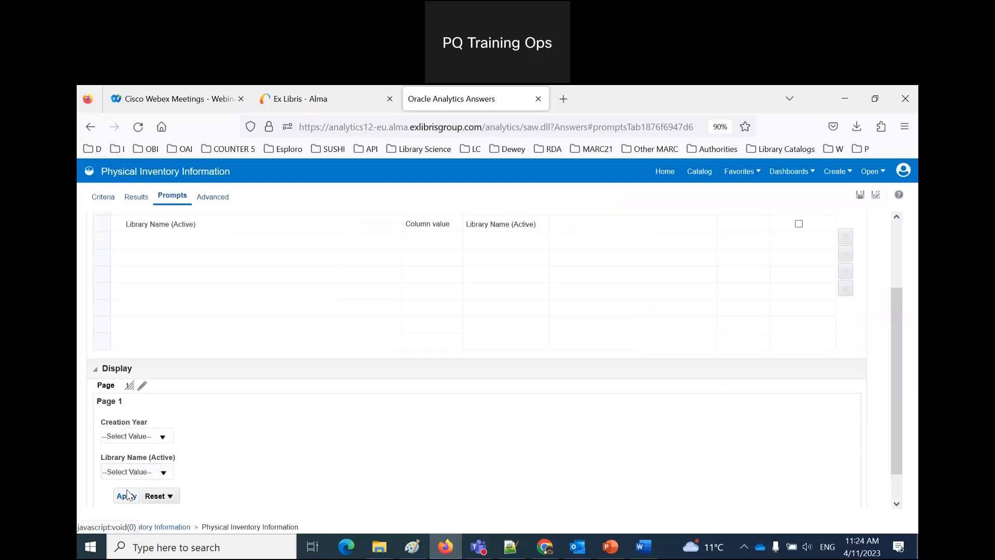
Step: Set the prompt page's display settings to place labels on the side of the prompts, and save the analysis
{"action": "left_click", "coordinate": [142, 387]}
{"action": "left_click", "coordinate": [502, 340]}
{"action": "left_click", "coordinate": [502, 357]}
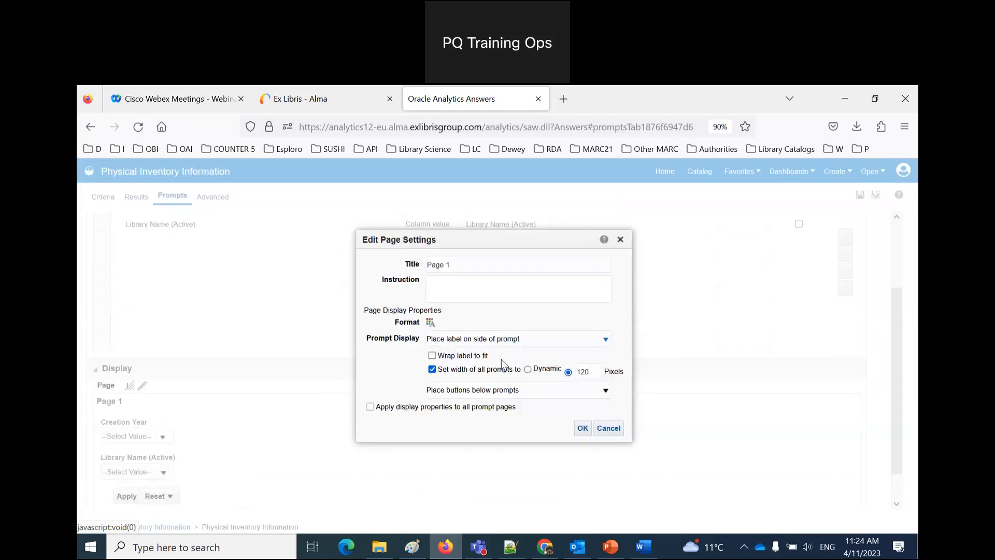
{"action": "left_click", "coordinate": [584, 430]}
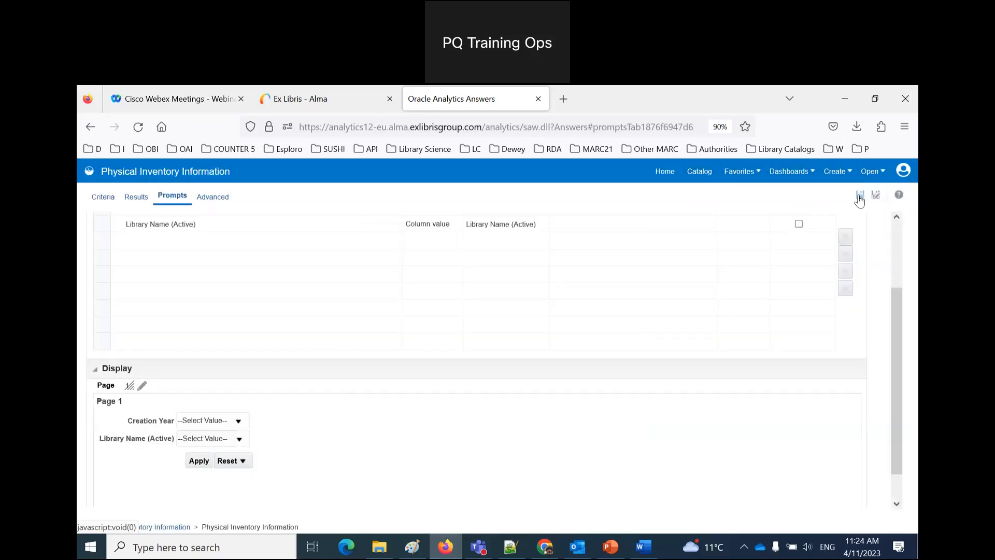
Step: Open Physical Inventory Information from the catalog and check the description of the Creation Year prompt
{"action": "left_click", "coordinate": [700, 174]}
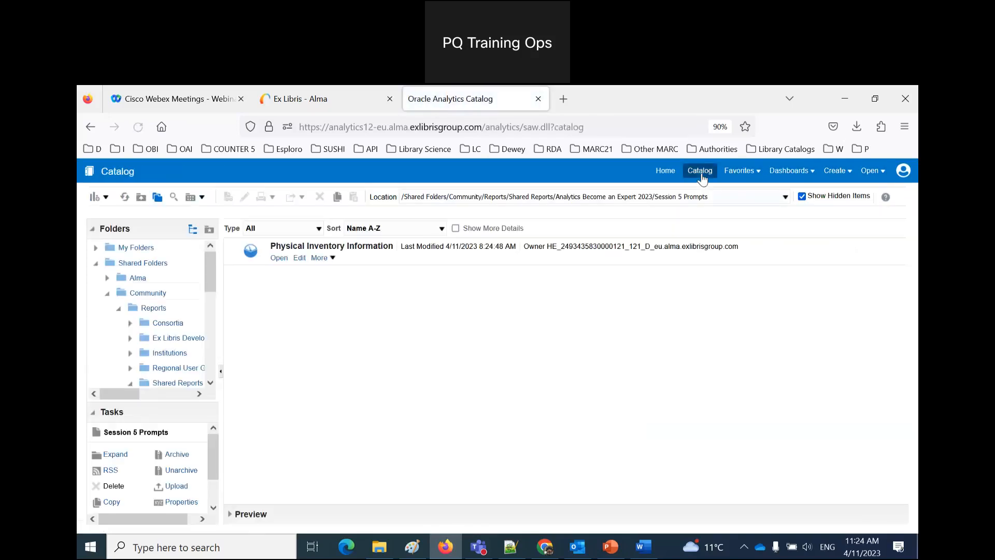
{"action": "left_click", "coordinate": [280, 259]}
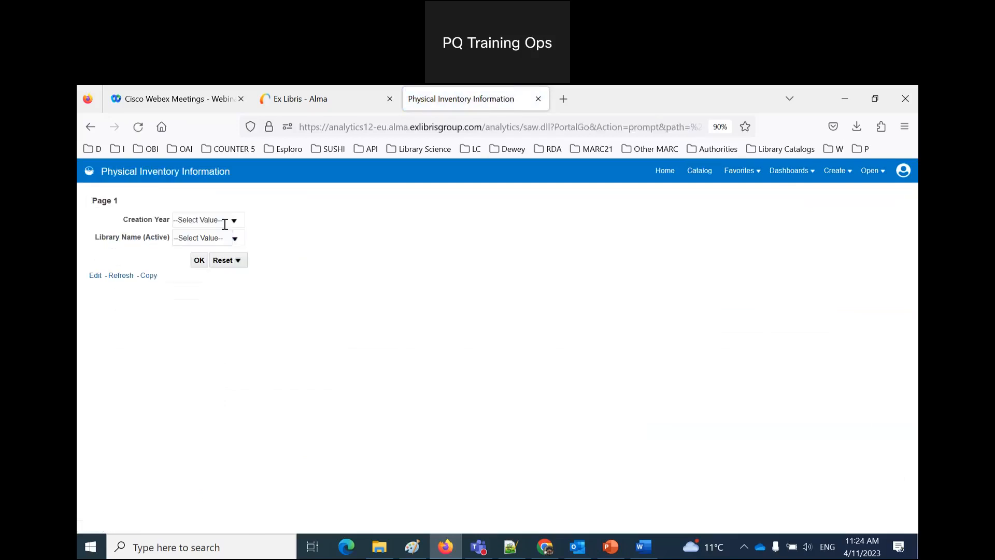
{"action": "mouse_move", "coordinate": [155, 224]}
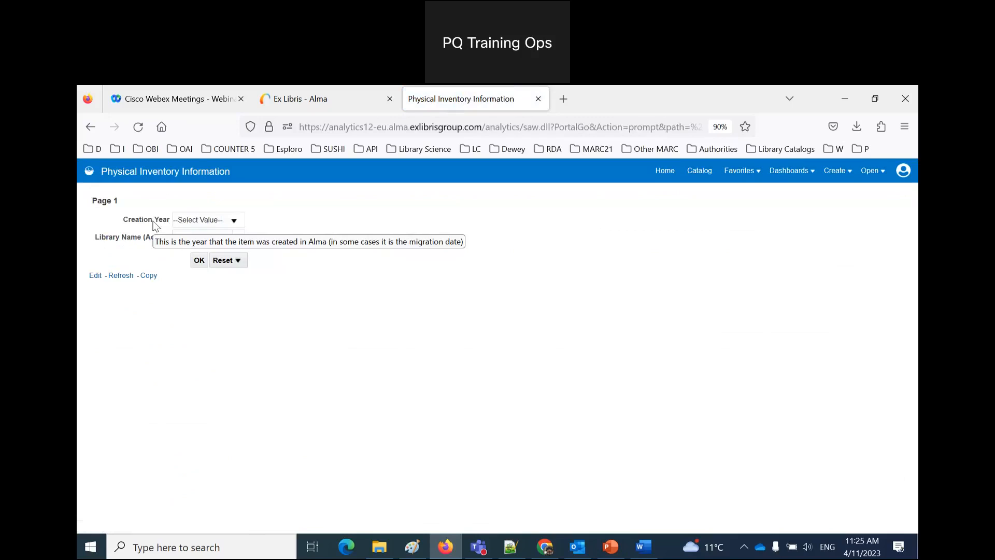
Step: Open the analysis for editing and review the Creation Year prompt's description in its settings, leaving them unchanged
{"action": "left_click", "coordinate": [96, 276]}
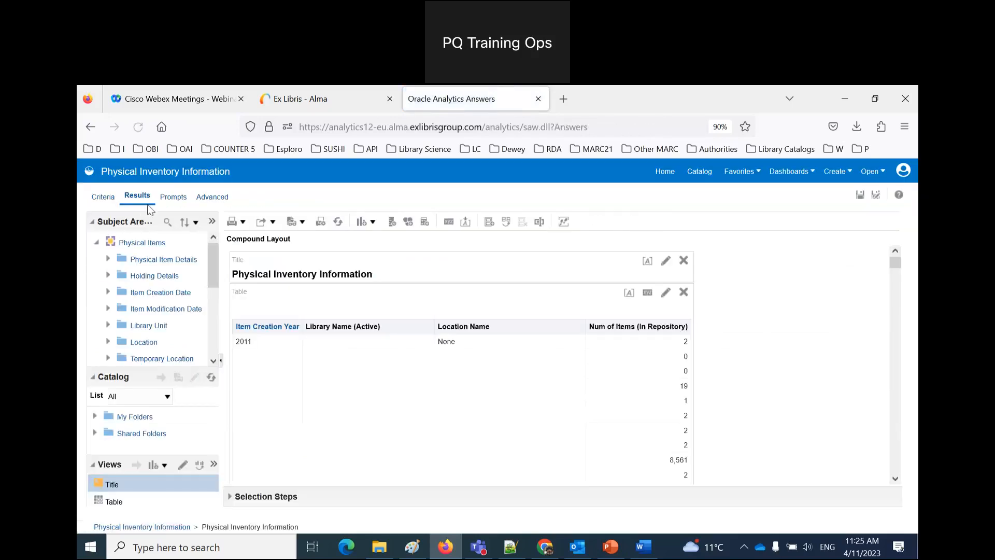
{"action": "left_click", "coordinate": [175, 199]}
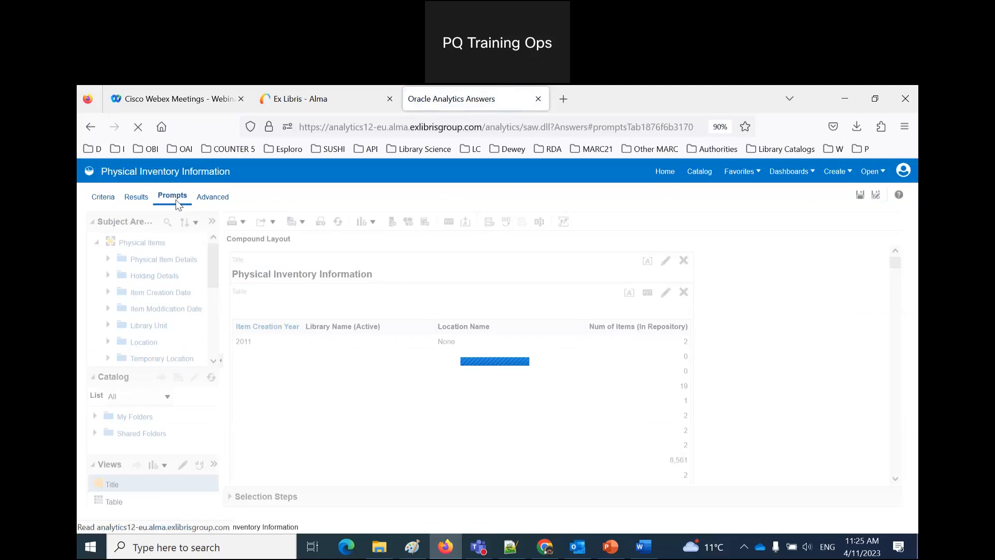
{"action": "double_click", "coordinate": [198, 300]}
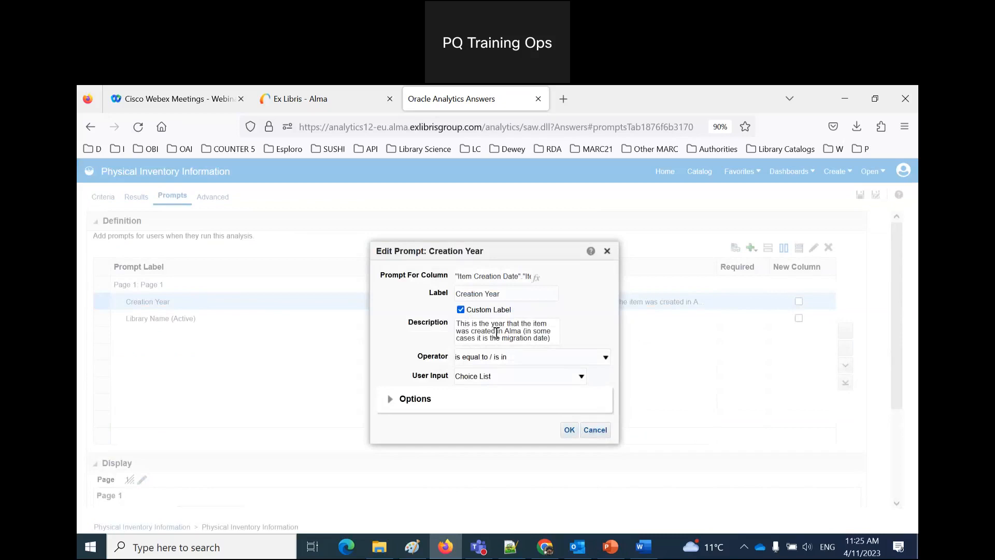
{"action": "left_click", "coordinate": [595, 431]}
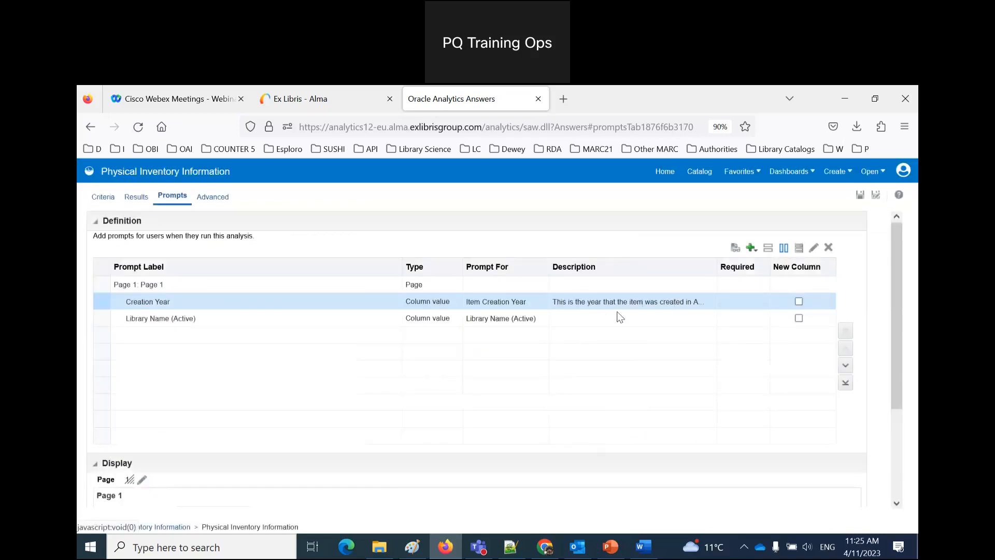
Step: Open Physical Inventory Information from the catalog and set its Creation Year prompt to 2022
{"action": "left_click", "coordinate": [701, 174]}
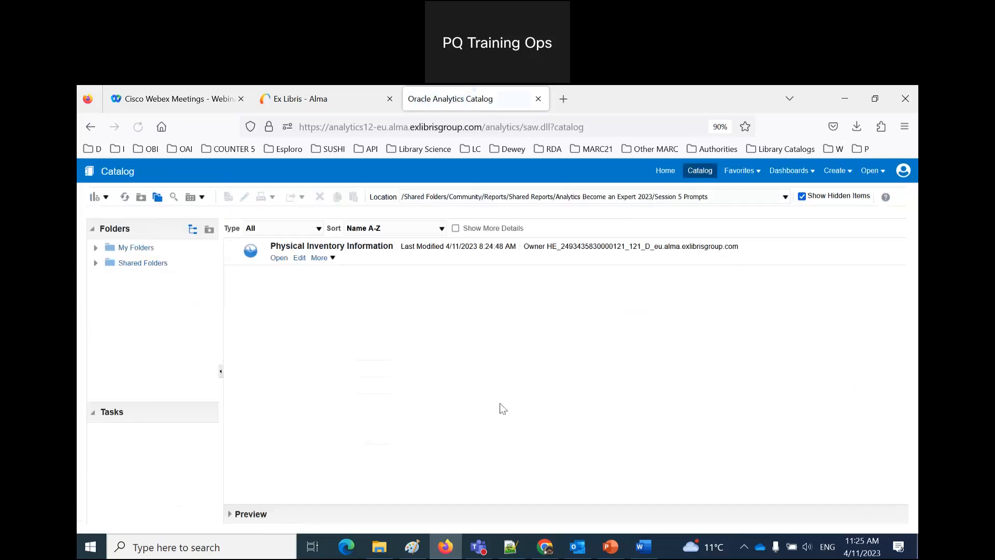
{"action": "left_click", "coordinate": [279, 258]}
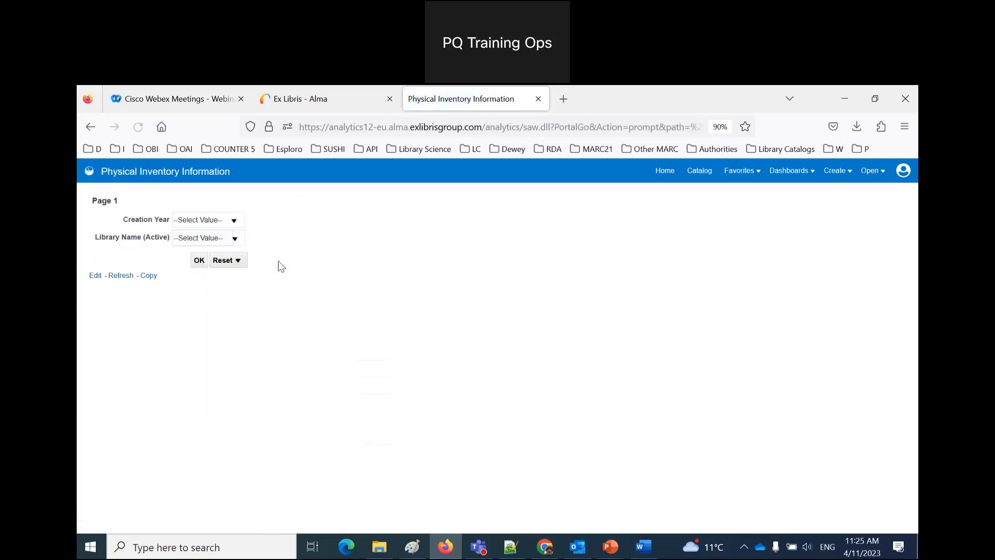
{"action": "left_click", "coordinate": [235, 221]}
{"action": "scroll", "coordinate": [219, 283], "scroll_direction": "down", "scroll_amount": 7}
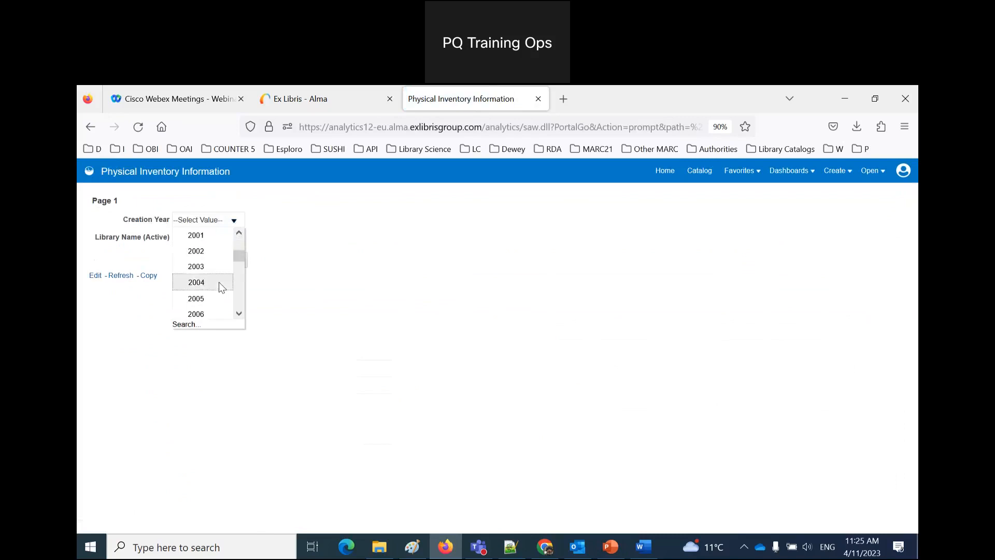
{"action": "scroll", "coordinate": [222, 287], "scroll_direction": "down", "scroll_amount": 2}
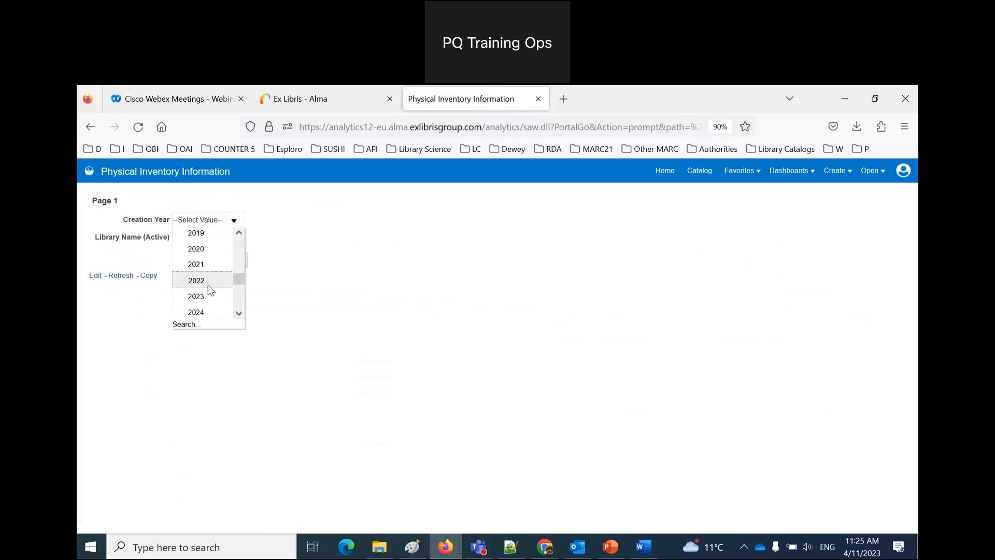
{"action": "left_click", "coordinate": [208, 283]}
Step: Switch the Creation Year prompt's value to 2023 and back to 2022
{"action": "left_click", "coordinate": [233, 221]}
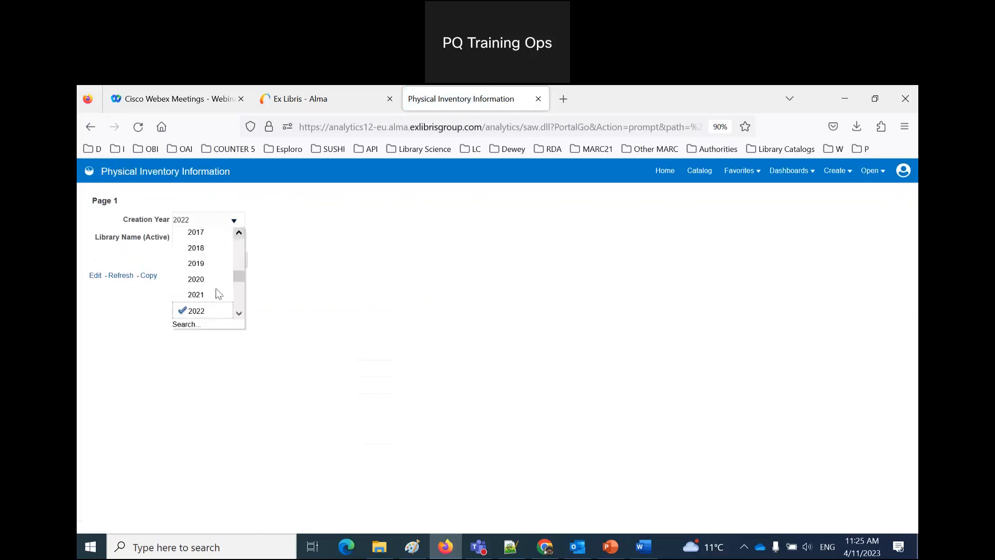
{"action": "scroll", "coordinate": [222, 311], "scroll_direction": "down", "scroll_amount": 1}
{"action": "left_click", "coordinate": [207, 307]}
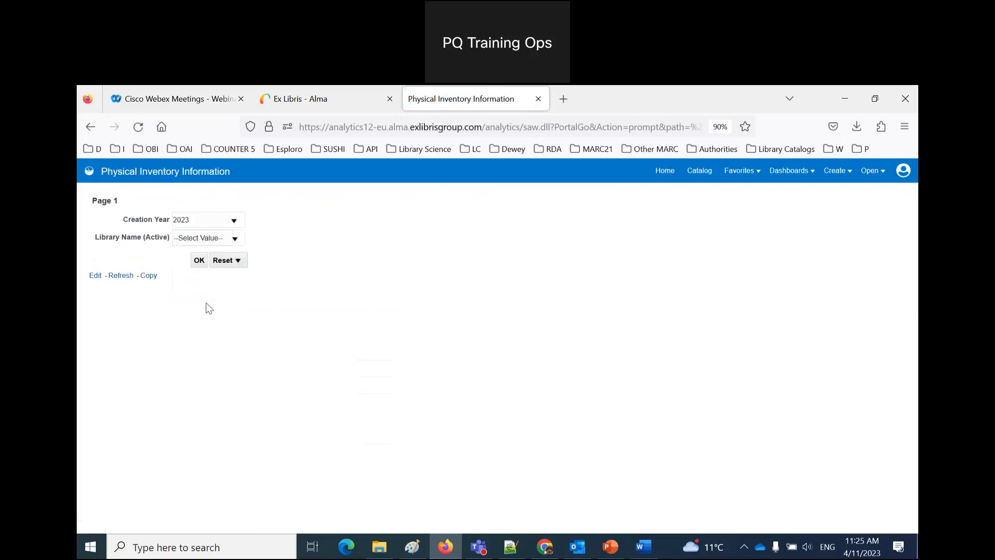
{"action": "left_click", "coordinate": [236, 222]}
{"action": "left_click", "coordinate": [211, 295]}
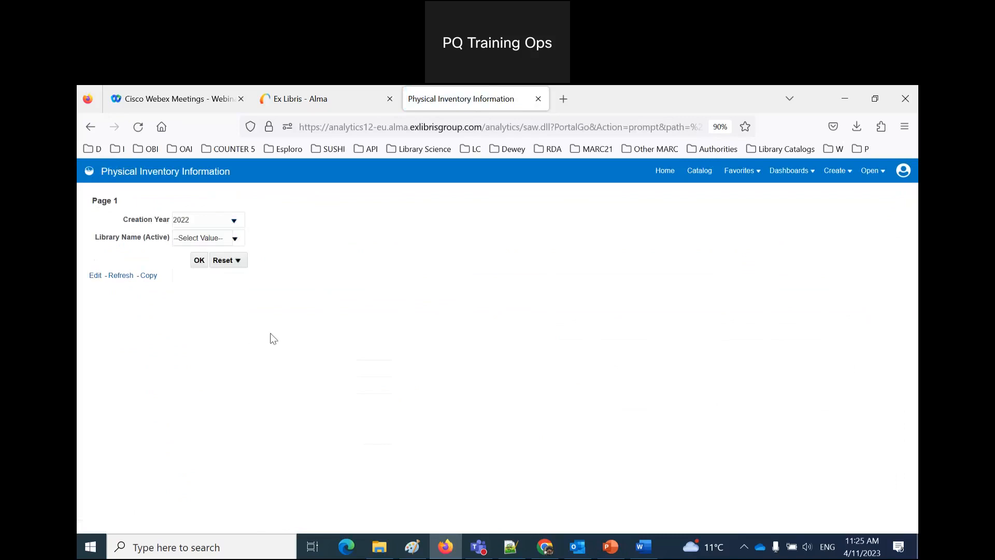
Step: Choose Main Library, Library and Information Science Library and Library of Chinese Studies as Library Name (Active) values, and run the report
{"action": "left_click", "coordinate": [240, 240]}
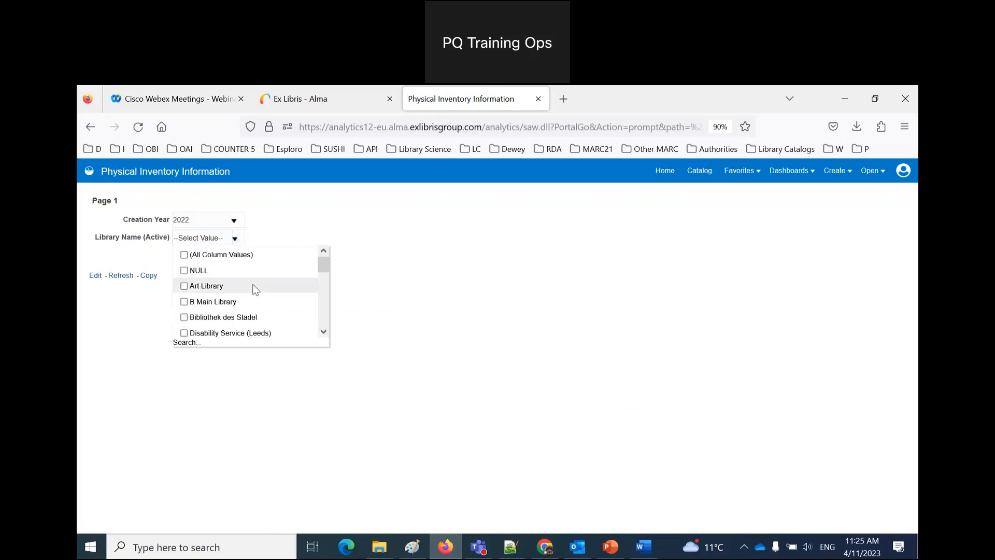
{"action": "scroll", "coordinate": [256, 290], "scroll_direction": "down", "scroll_amount": 3}
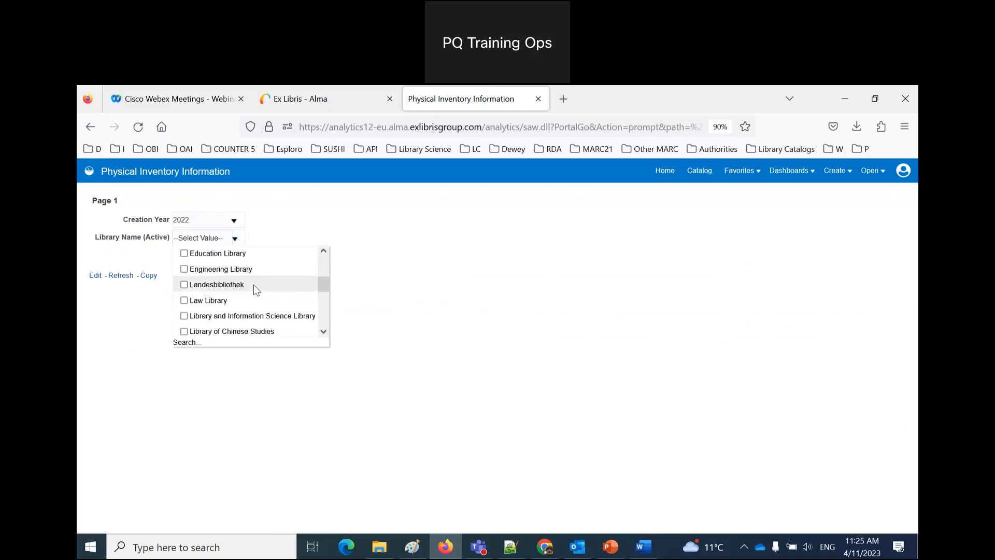
{"action": "scroll", "coordinate": [256, 290], "scroll_direction": "down", "scroll_amount": 5}
{"action": "scroll", "coordinate": [257, 297], "scroll_direction": "up", "scroll_amount": 3}
{"action": "left_click", "coordinate": [185, 300]}
{"action": "left_click", "coordinate": [185, 269]}
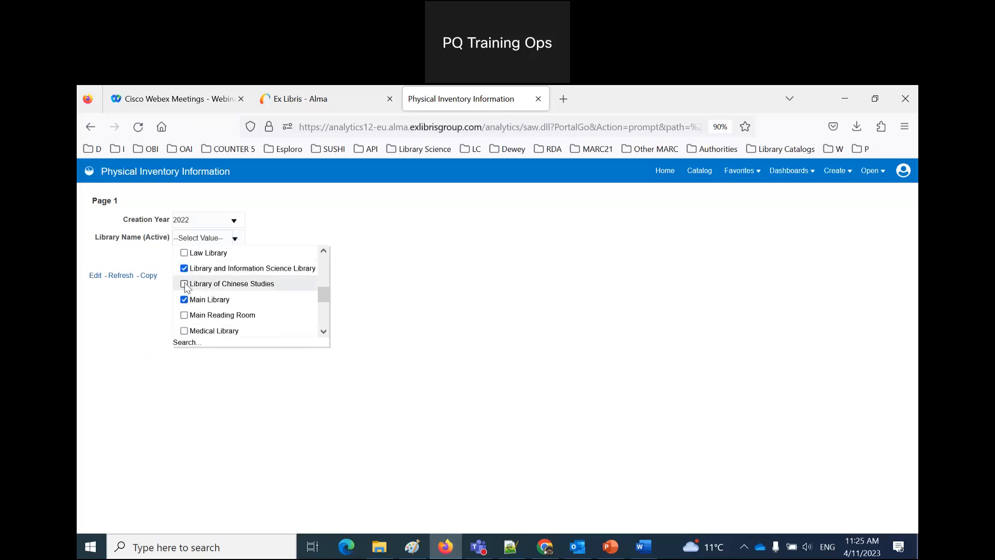
{"action": "left_click", "coordinate": [184, 284]}
{"action": "left_click", "coordinate": [412, 431]}
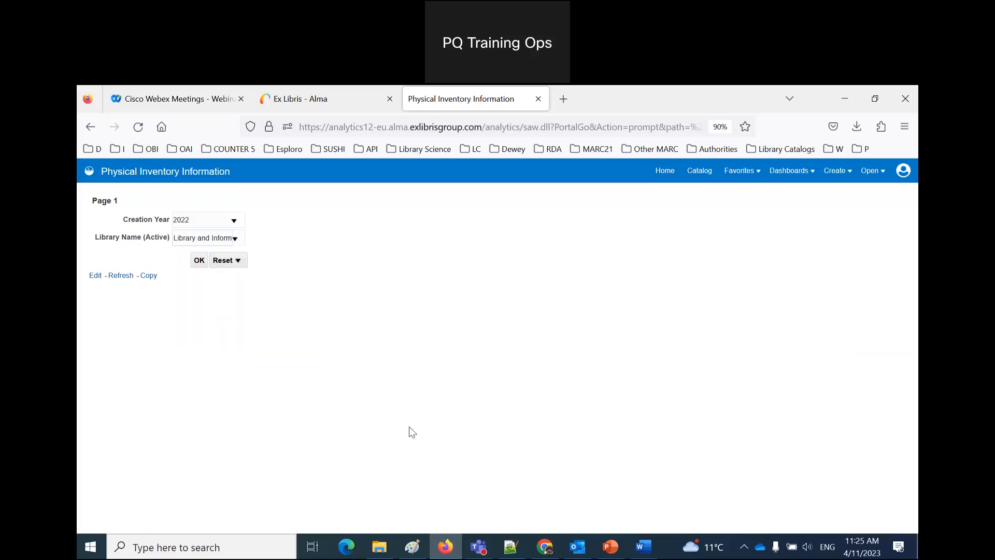
{"action": "left_click", "coordinate": [200, 261]}
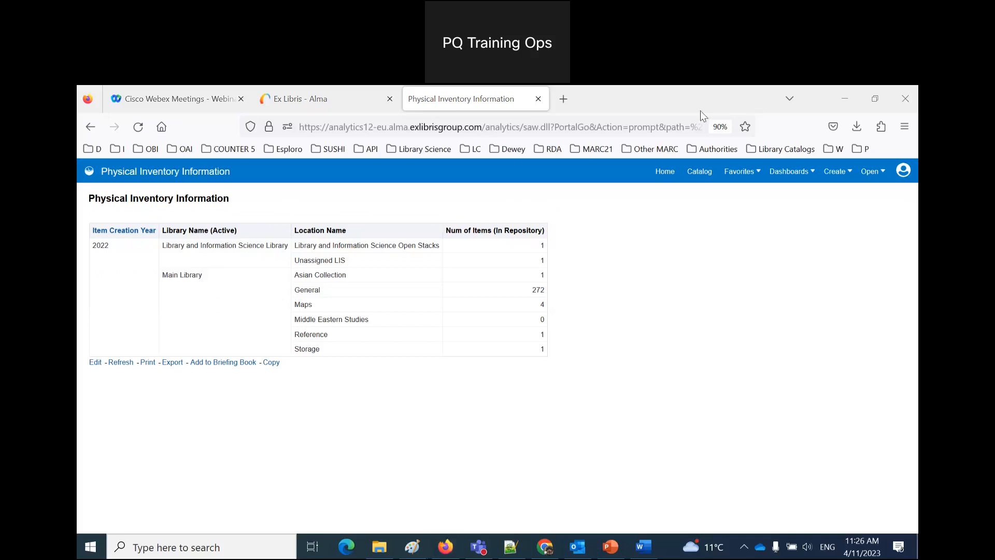
{"action": "left_click", "coordinate": [786, 266]}
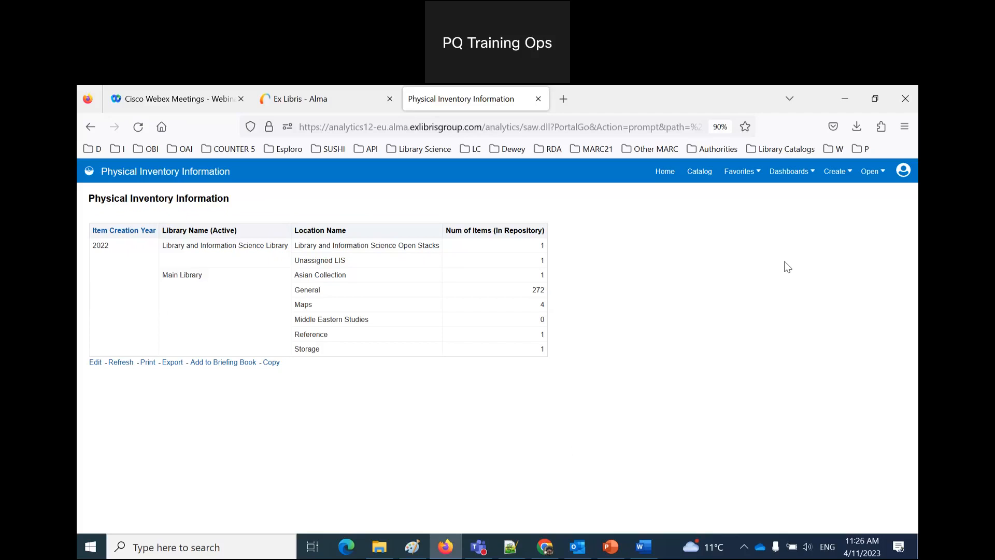
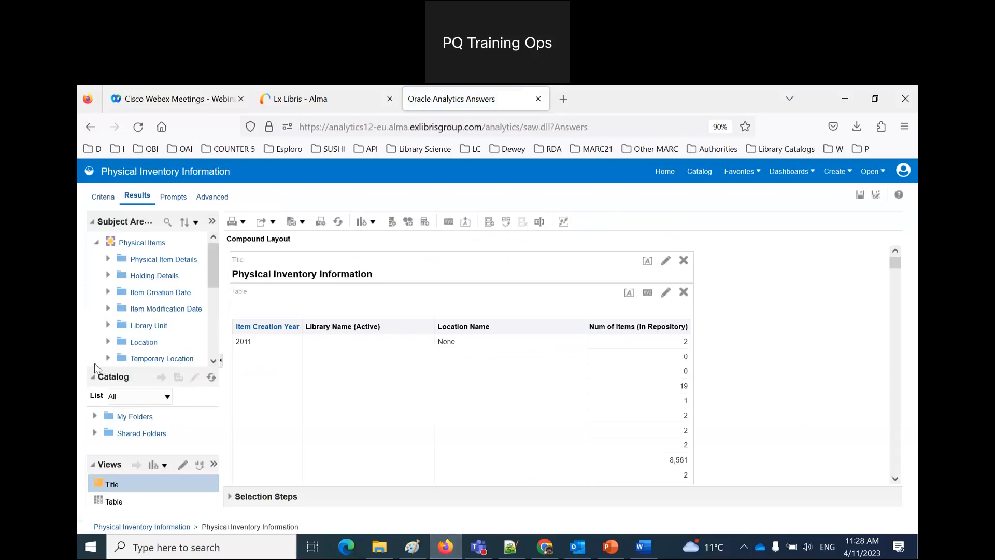
Step: Add a column prompt for Group1 from LC Classifications, a column outside the report, with the default prompt settings
{"action": "left_click", "coordinate": [173, 196]}
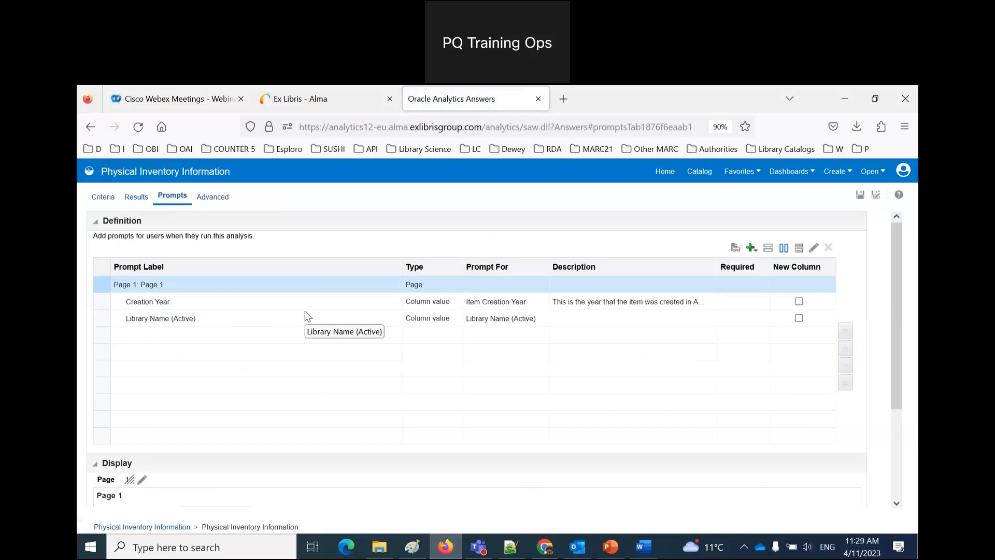
{"action": "left_click", "coordinate": [751, 249]}
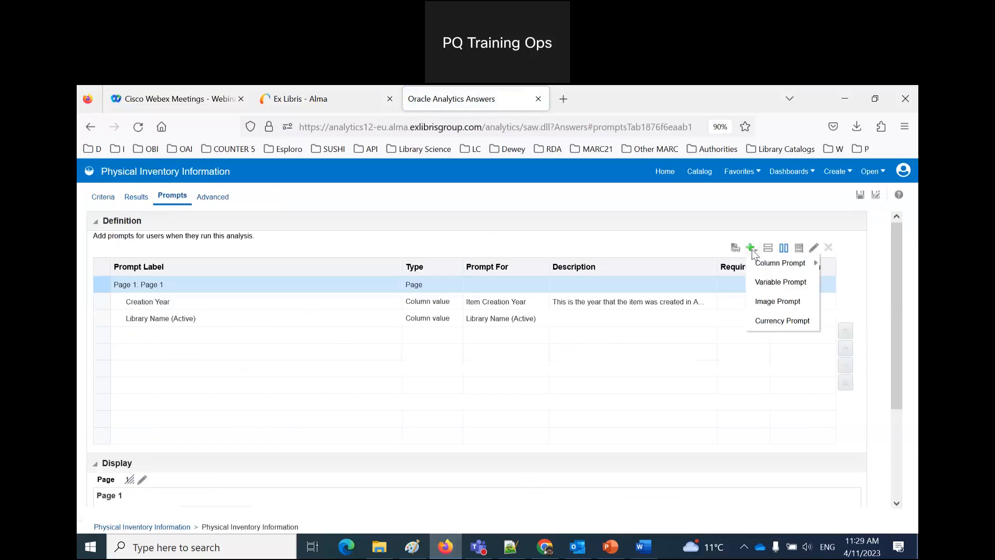
{"action": "mouse_move", "coordinate": [767, 266]}
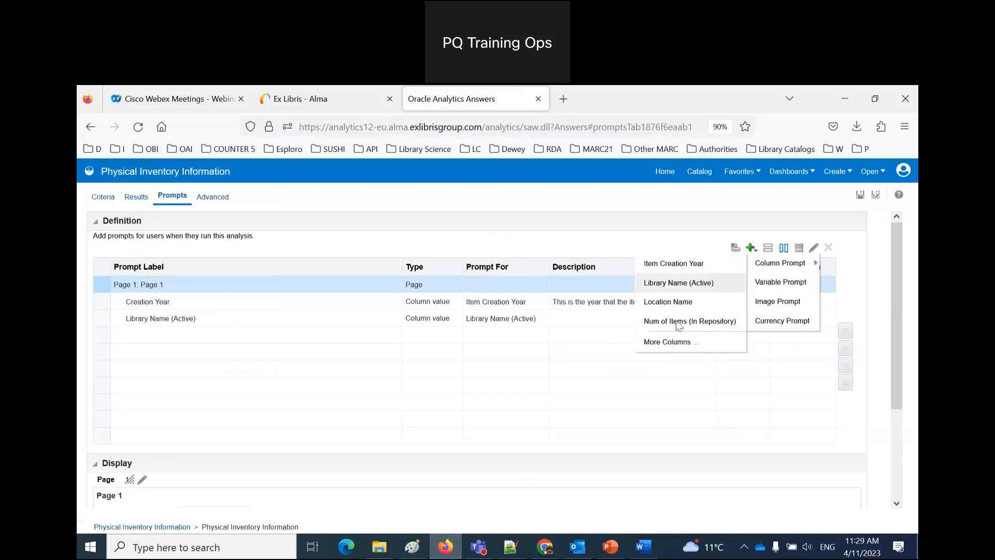
{"action": "left_click", "coordinate": [680, 343]}
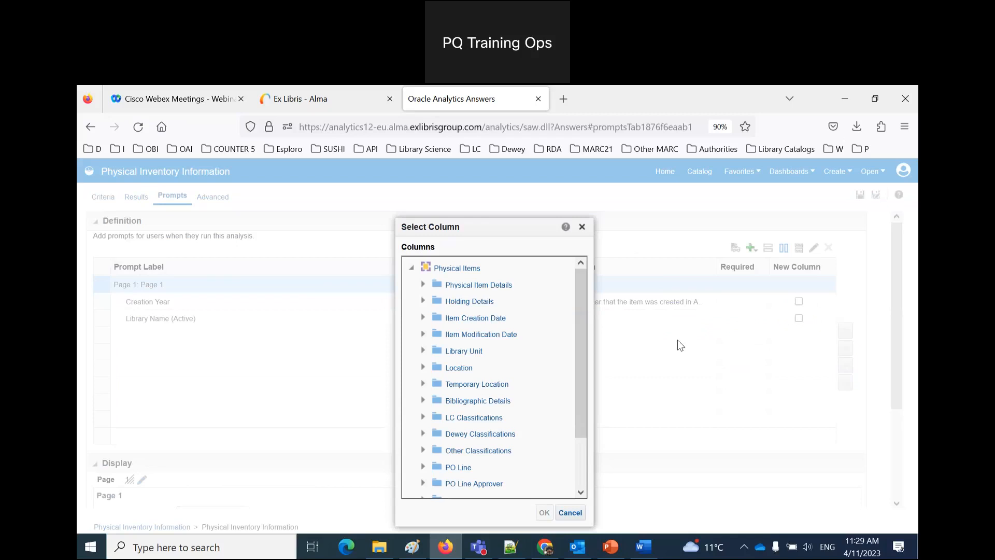
{"action": "left_click", "coordinate": [422, 418]}
{"action": "double_click", "coordinate": [466, 435]}
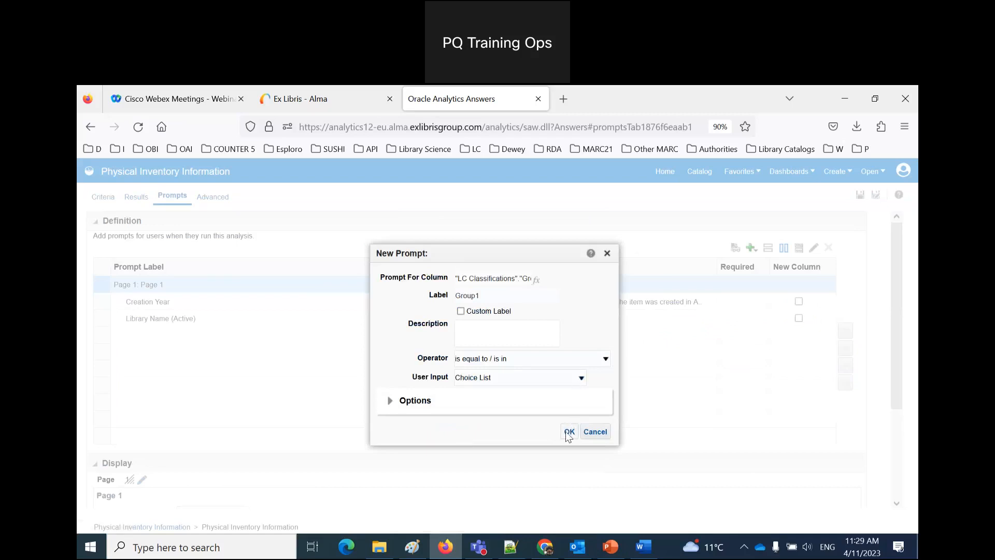
{"action": "left_click", "coordinate": [569, 432]}
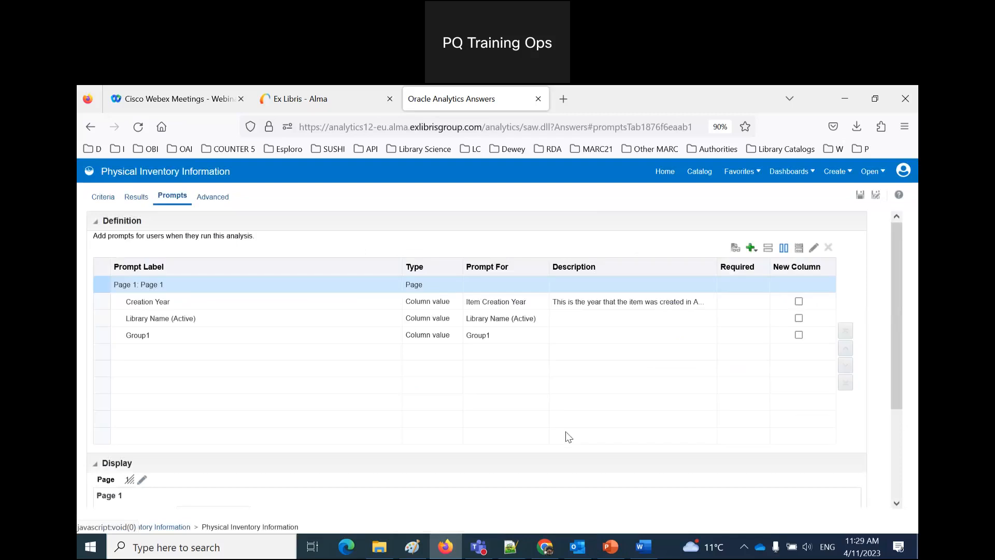
Step: Add a column prompt for the LC Classifications Classification Code with the default prompt settings
{"action": "left_click", "coordinate": [751, 247]}
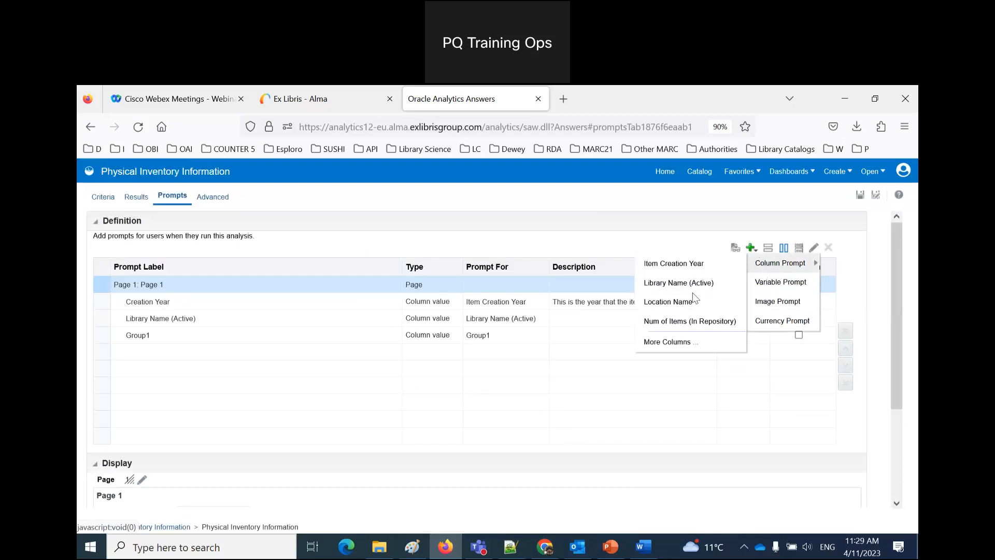
{"action": "left_click", "coordinate": [670, 342]}
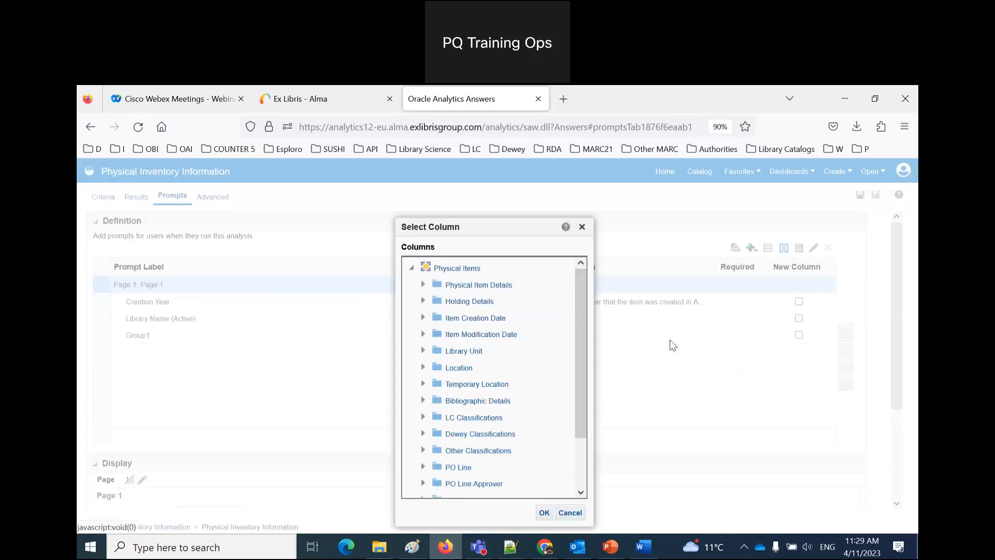
{"action": "left_click", "coordinate": [422, 418]}
{"action": "scroll", "coordinate": [564, 387], "scroll_direction": "down", "scroll_amount": 5}
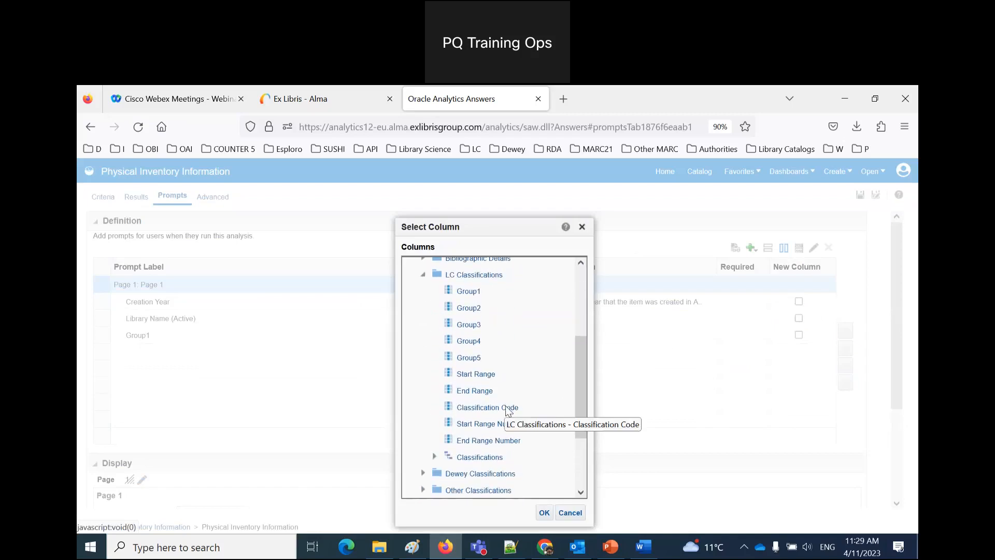
{"action": "double_click", "coordinate": [506, 406]}
{"action": "left_click", "coordinate": [569, 429]}
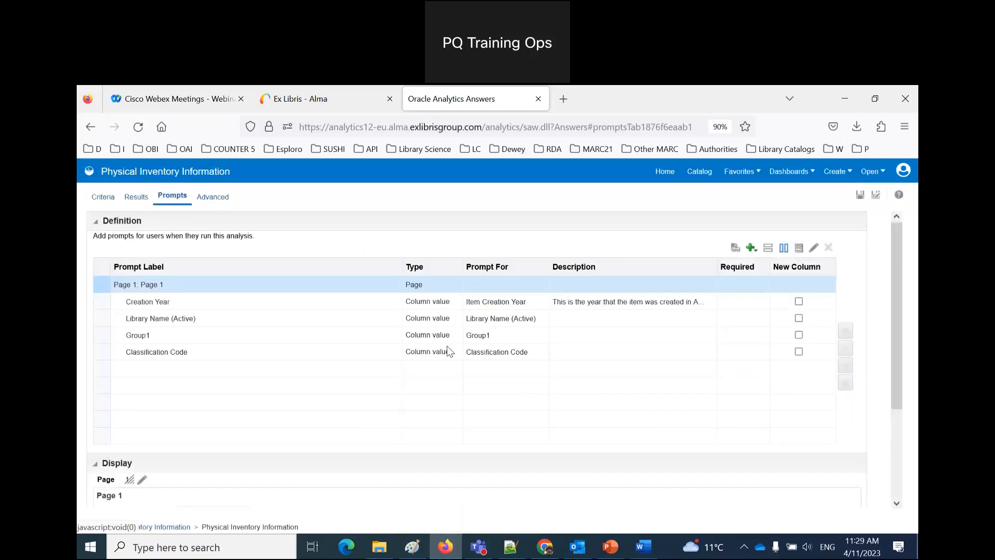
Step: Set the Creation Year prompt to include the "All Column Values" choice and let users select multiple values
{"action": "double_click", "coordinate": [422, 302]}
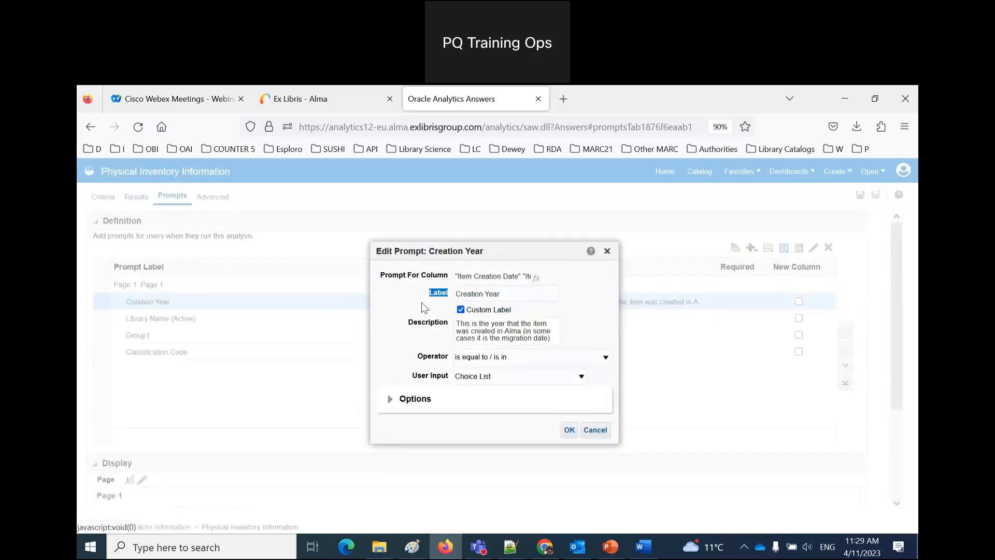
{"action": "left_click", "coordinate": [397, 400]}
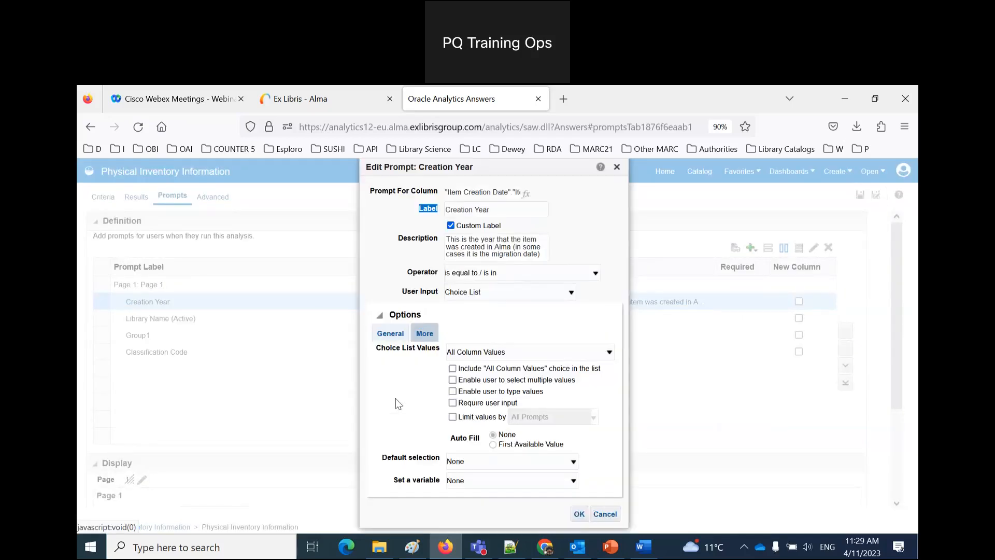
{"action": "left_click", "coordinate": [452, 369]}
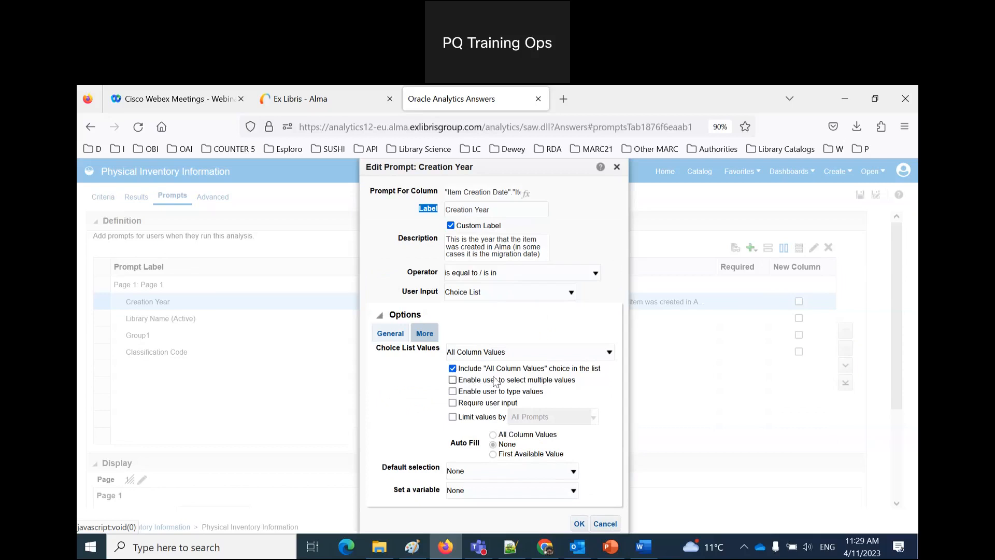
{"action": "left_click", "coordinate": [452, 381]}
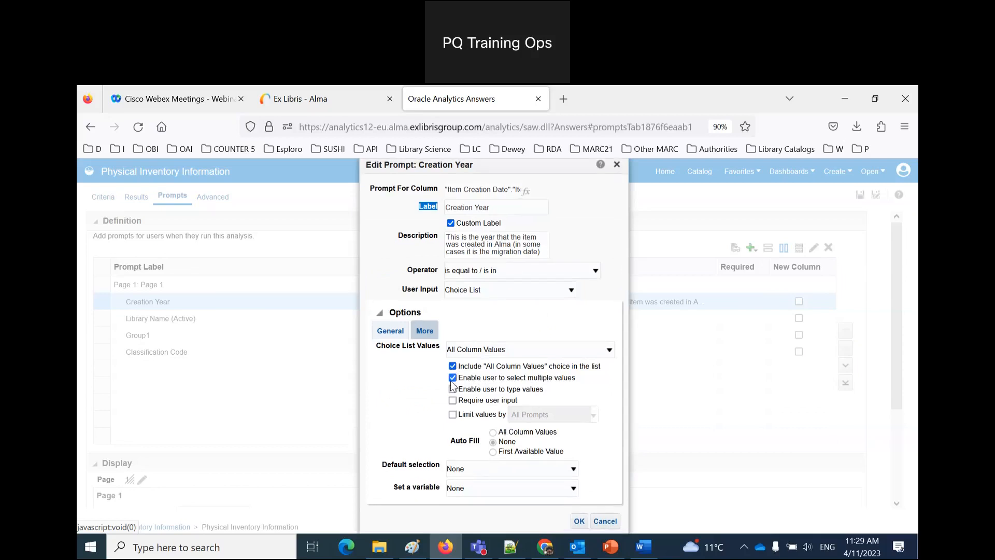
{"action": "left_click", "coordinate": [579, 521]}
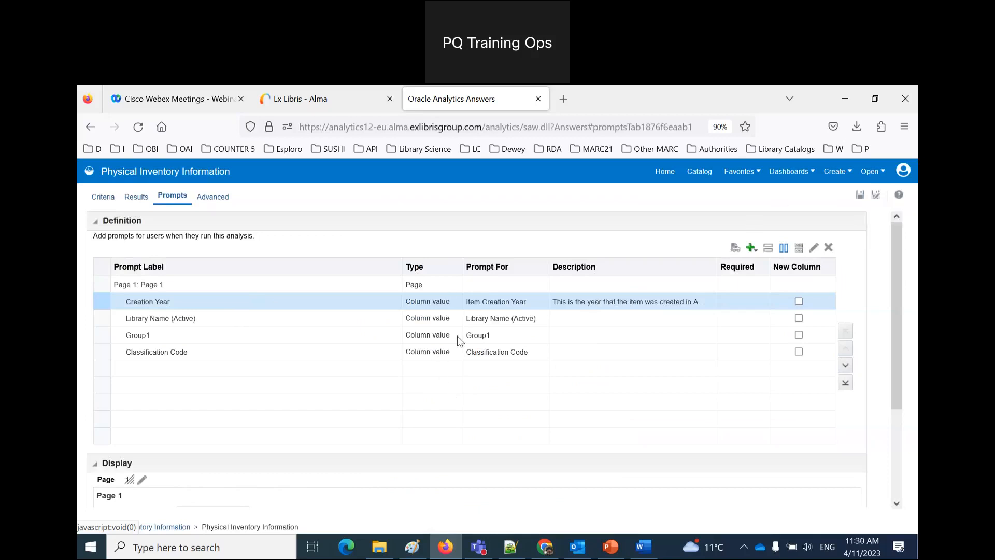
Step: Give the Group1 prompt the custom label "LC Classifications Group1", reusing the folder name from its column formula
{"action": "scroll", "coordinate": [667, 395], "scroll_direction": "down", "scroll_amount": 3}
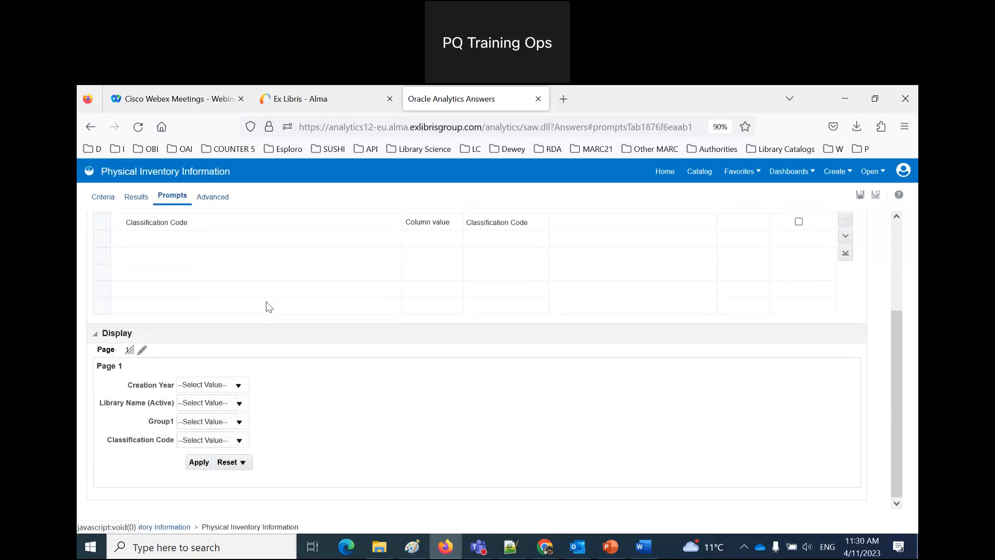
{"action": "scroll", "coordinate": [266, 300], "scroll_direction": "up", "scroll_amount": 3}
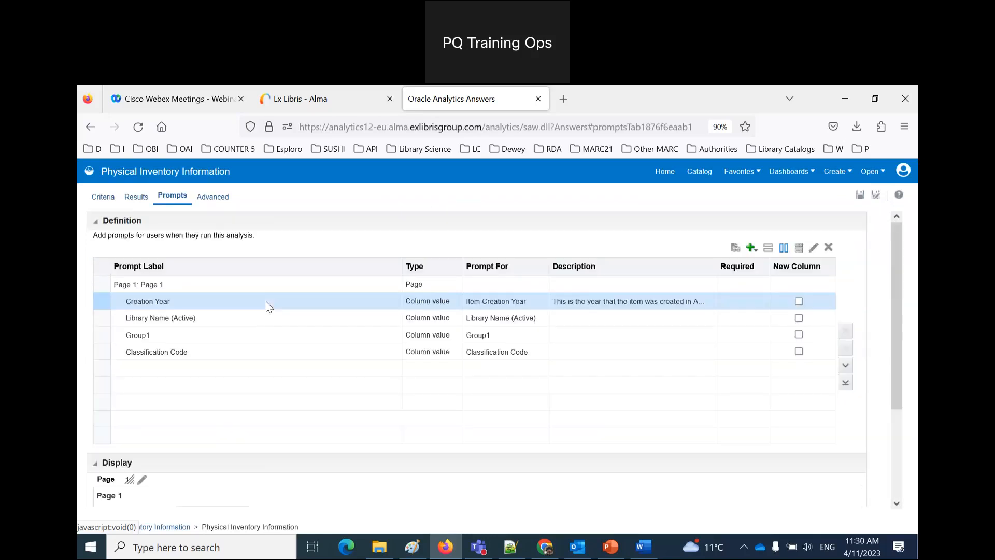
{"action": "double_click", "coordinate": [144, 334]}
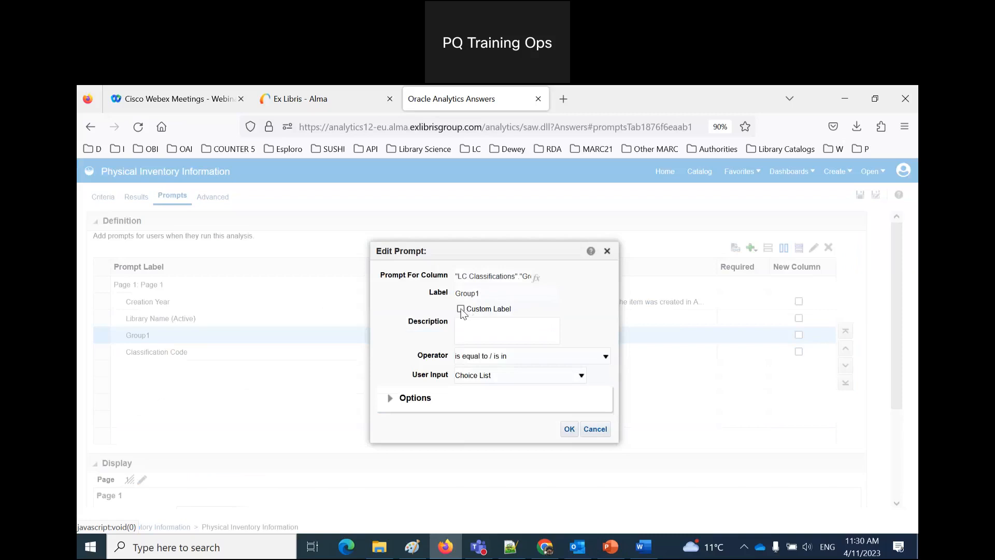
{"action": "left_click", "coordinate": [461, 309]}
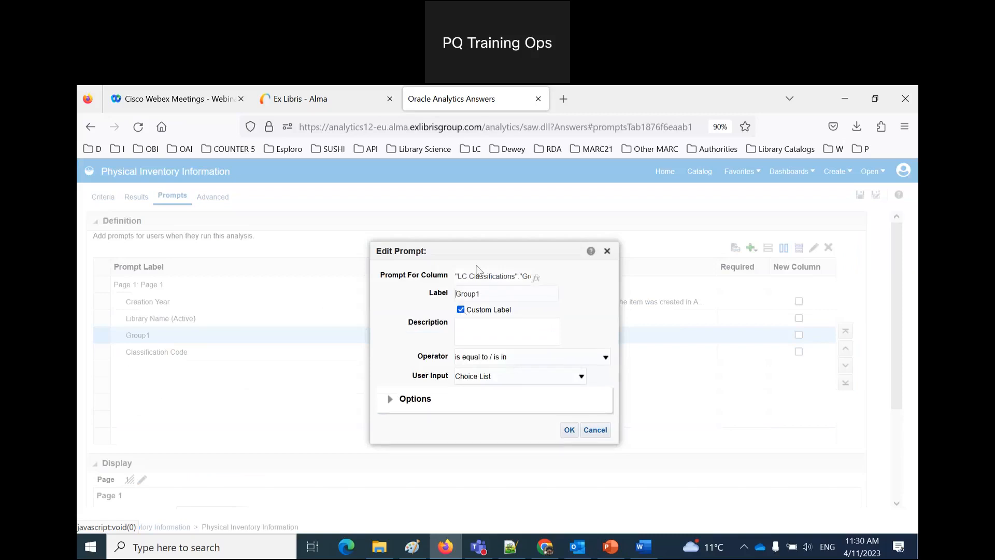
{"action": "left_click_drag", "start_coordinate": [458, 276], "coordinate": [516, 279]}
{"action": "key", "text": "ctrl+c"}
{"action": "left_click", "coordinate": [457, 294]}
{"action": "key", "text": "ctrl+v"}
Step: Enter a description for the Group1 prompt beginning "This is based on the LC classigication"
{"action": "left_click", "coordinate": [506, 334]}
{"action": "type", "text": "Th"}
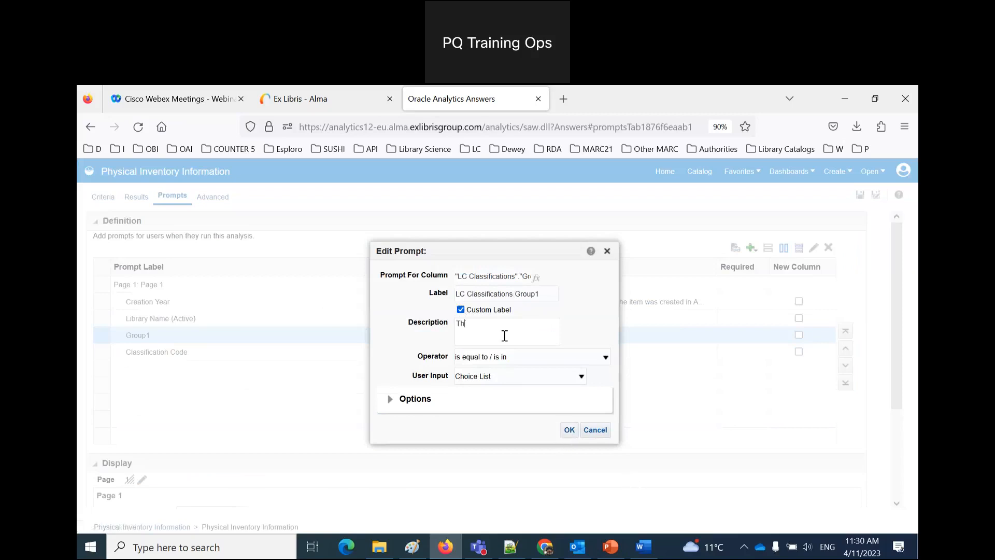
{"action": "type", "text": "is is based on the LC classigication"}
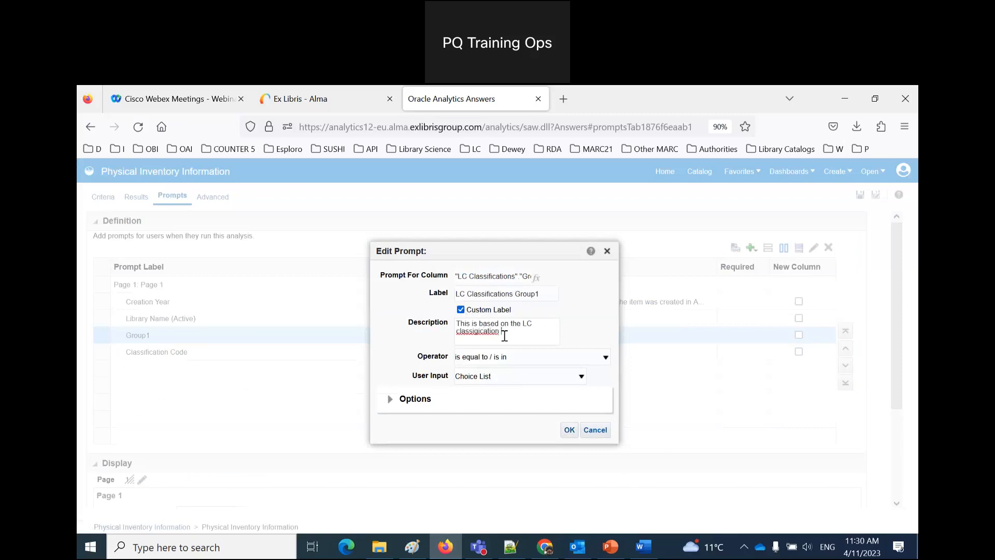
Step: Complete the LC Classifications Group1 prompt description with a note about the 852 subfield h when the 1st indicator is 0, and apply the edit
{"action": "type", "text": " ion the 852 sub"}
{"action": "type", "text": "field "}
{"action": "type", "text": "h when the"}
{"action": "type", "text": " ist indicator"}
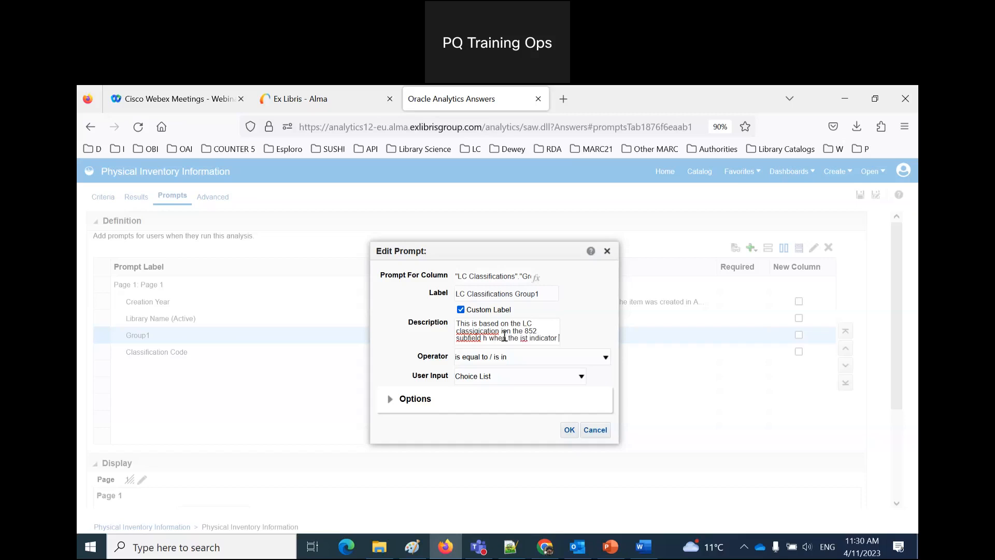
{"action": "type", "text": " is 0"}
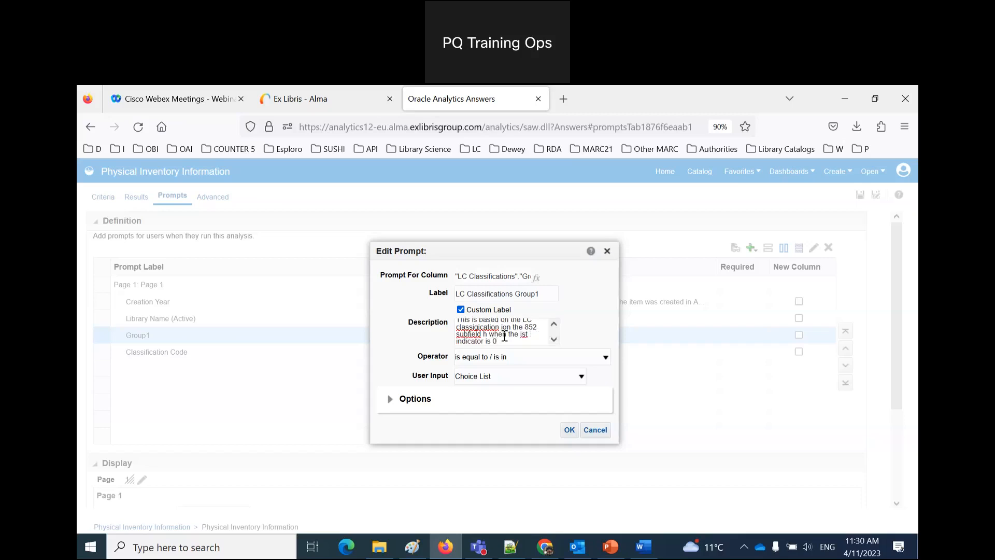
{"action": "right_click", "coordinate": [495, 327]}
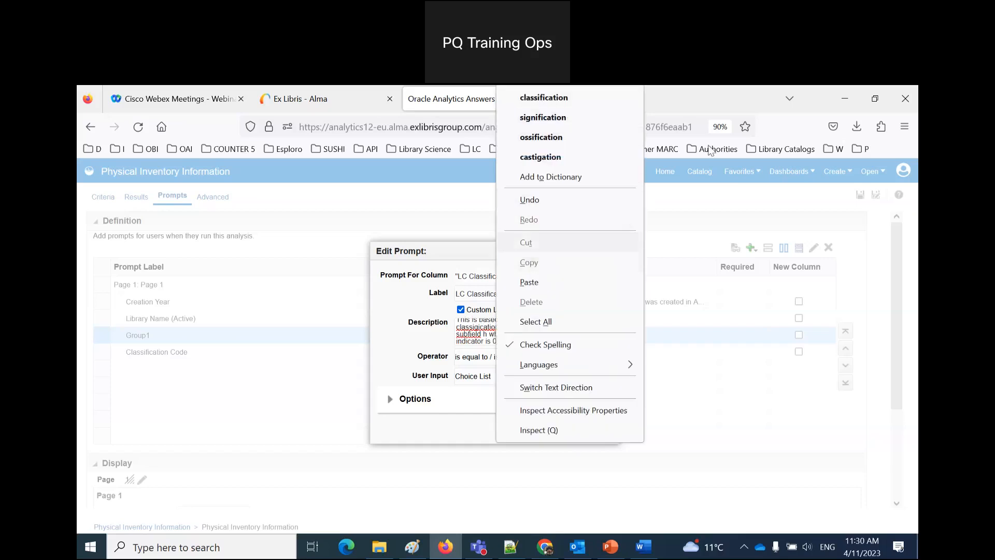
{"action": "left_click", "coordinate": [731, 483]}
{"action": "left_click", "coordinate": [566, 430]}
Step: Save the analysis and open Physical Inventory Information from the Session 5 Prompts catalog folder
{"action": "left_click", "coordinate": [860, 194]}
{"action": "left_click", "coordinate": [696, 176]}
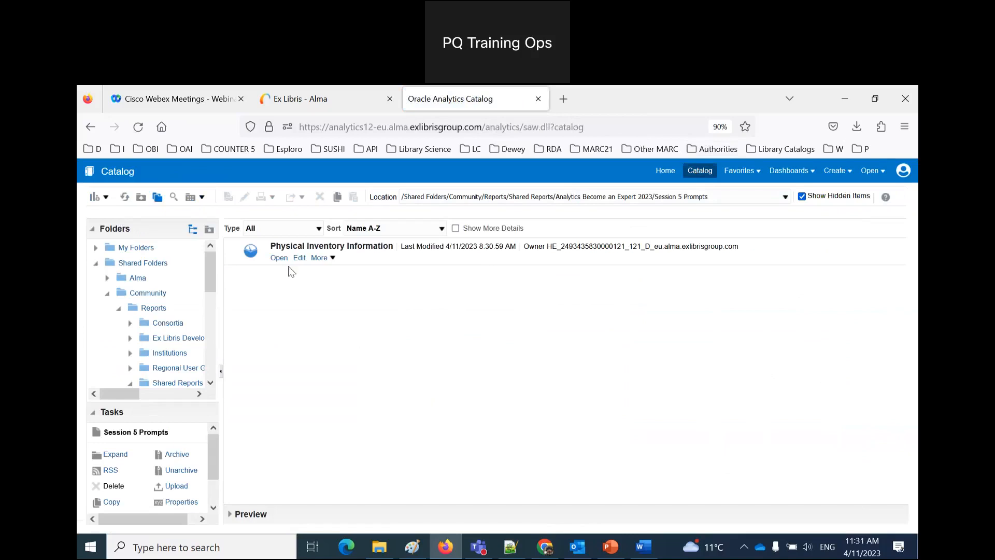
{"action": "left_click", "coordinate": [279, 257]}
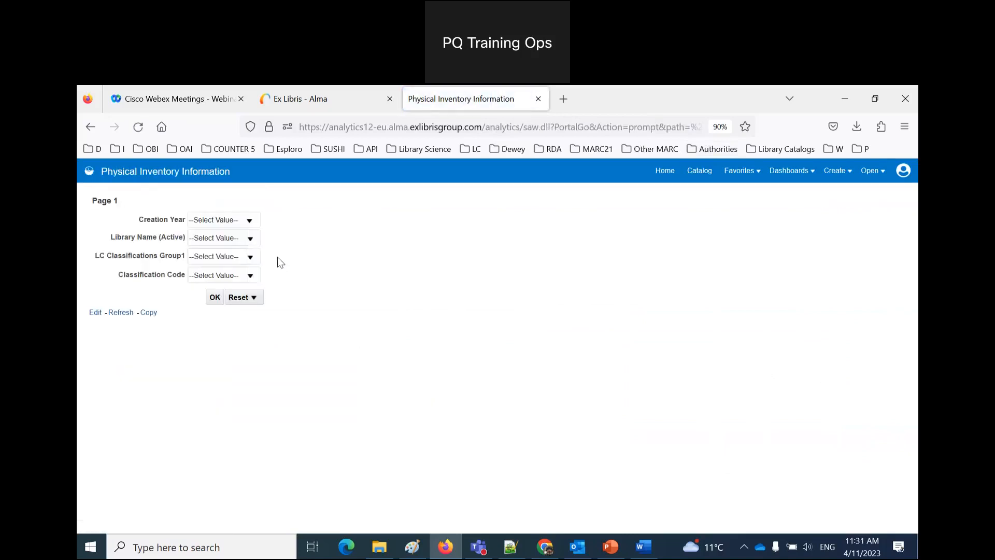
Step: Select HQ and BM for the Classification Code prompt and run the report, viewing its results through to the end
{"action": "left_click", "coordinate": [252, 280]}
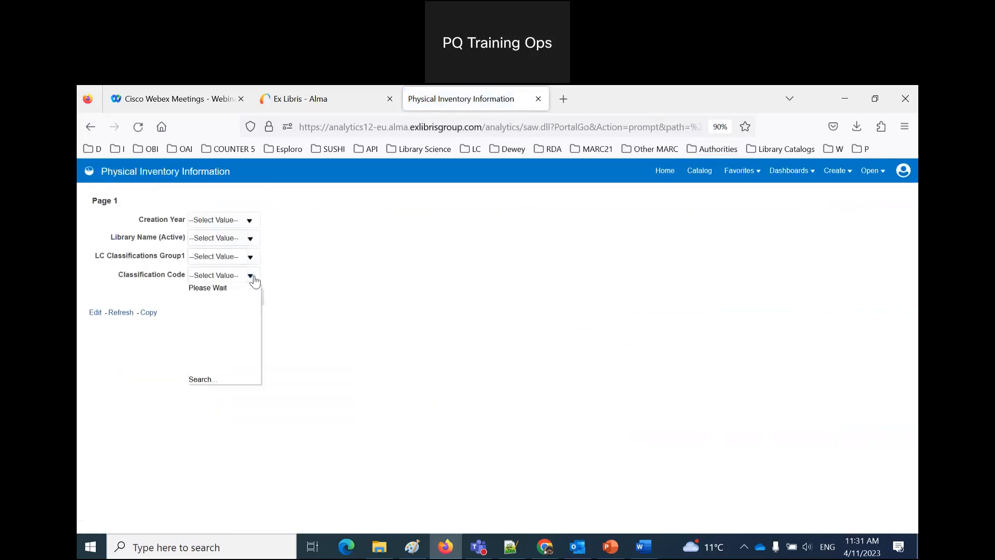
{"action": "scroll", "coordinate": [232, 330], "scroll_direction": "down", "scroll_amount": 6}
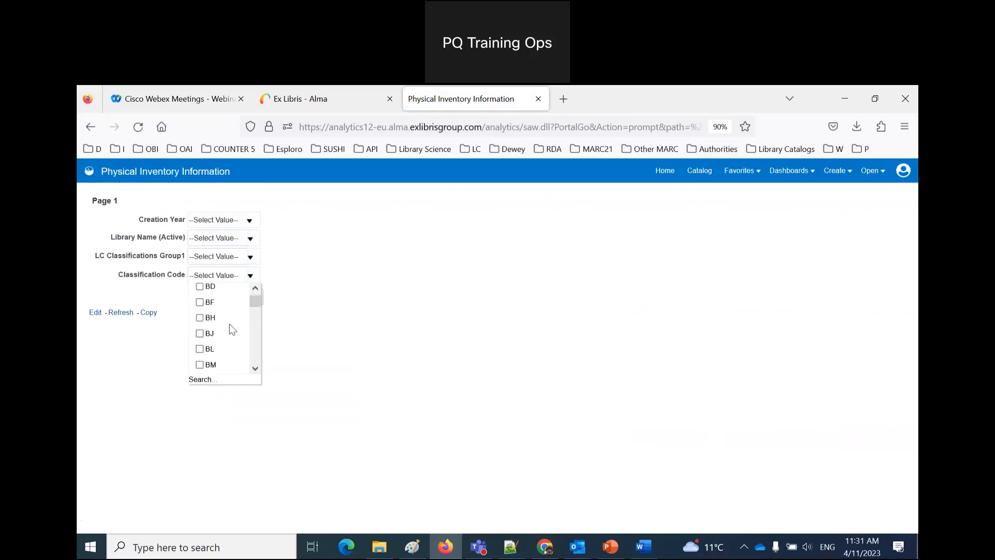
{"action": "scroll", "coordinate": [232, 330], "scroll_direction": "down", "scroll_amount": 8}
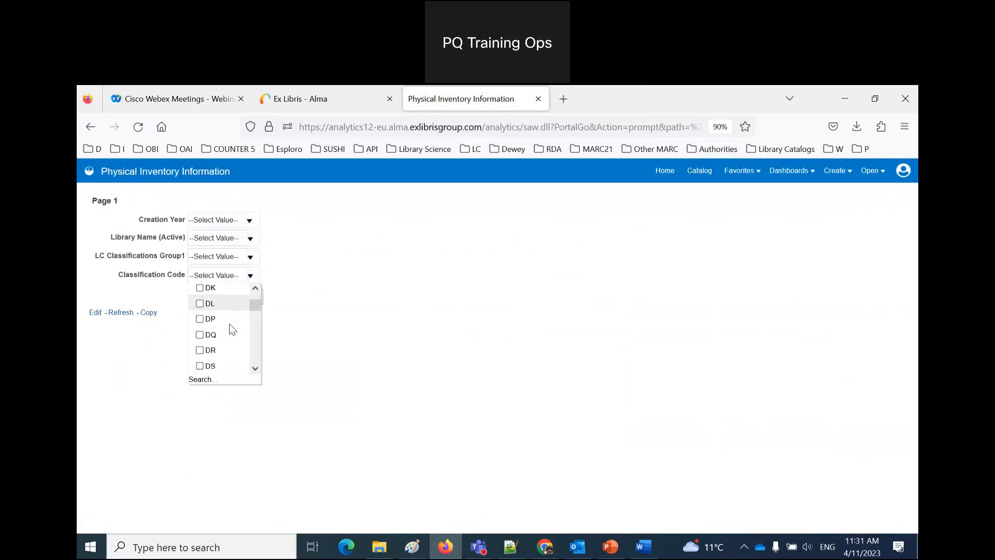
{"action": "scroll", "coordinate": [229, 328], "scroll_direction": "up", "scroll_amount": 3}
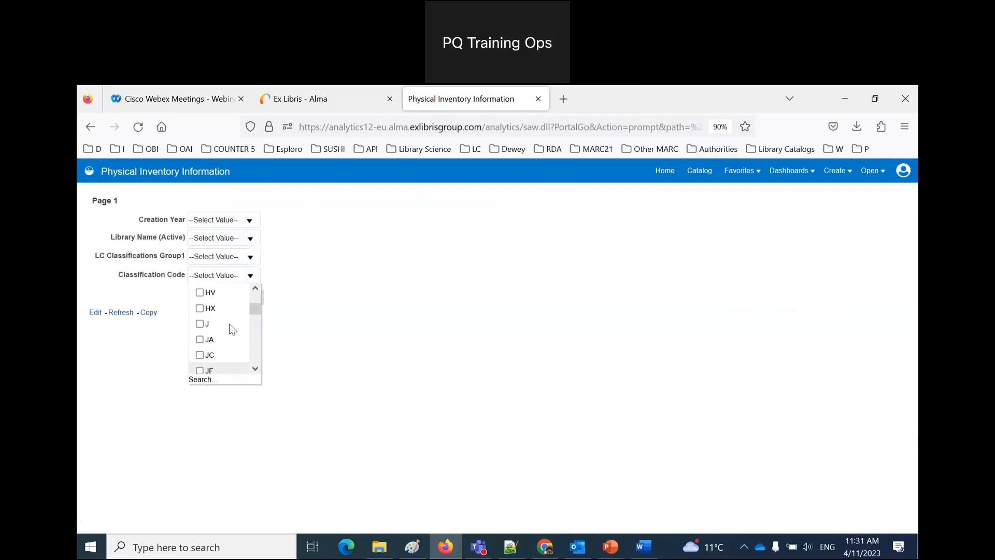
{"action": "left_click", "coordinate": [200, 289]}
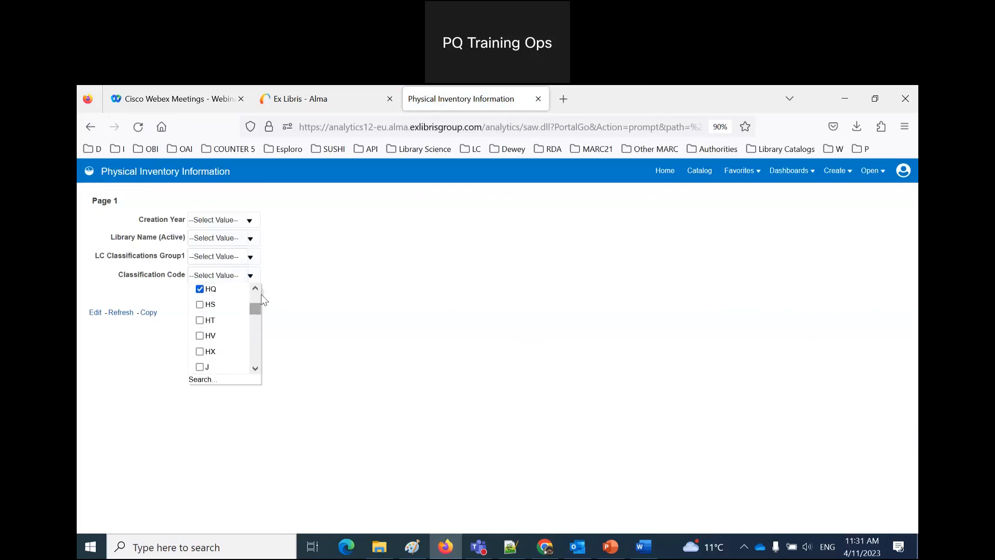
{"action": "left_click_drag", "start_coordinate": [255, 309], "coordinate": [263, 293]}
{"action": "scroll", "coordinate": [241, 330], "scroll_direction": "down", "scroll_amount": 4}
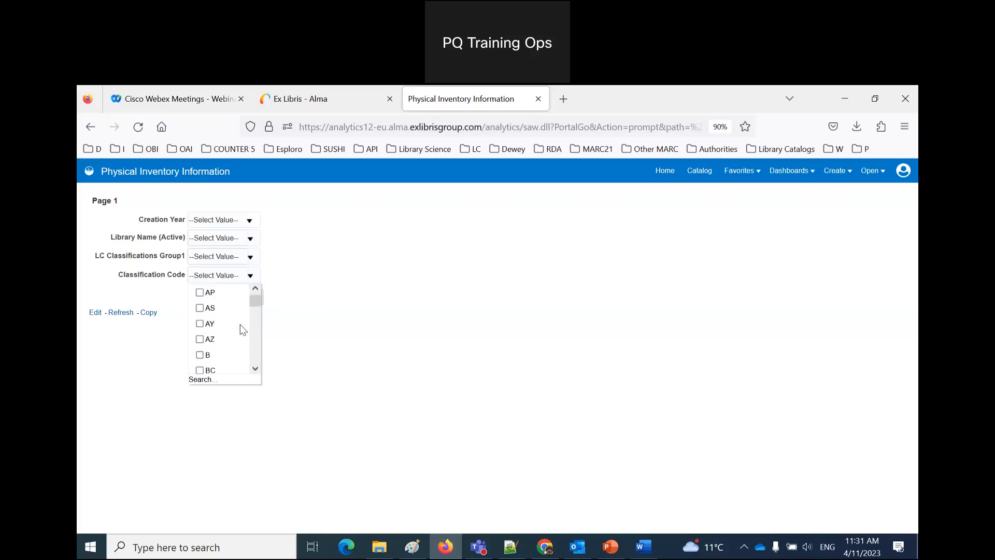
{"action": "left_click", "coordinate": [212, 367]}
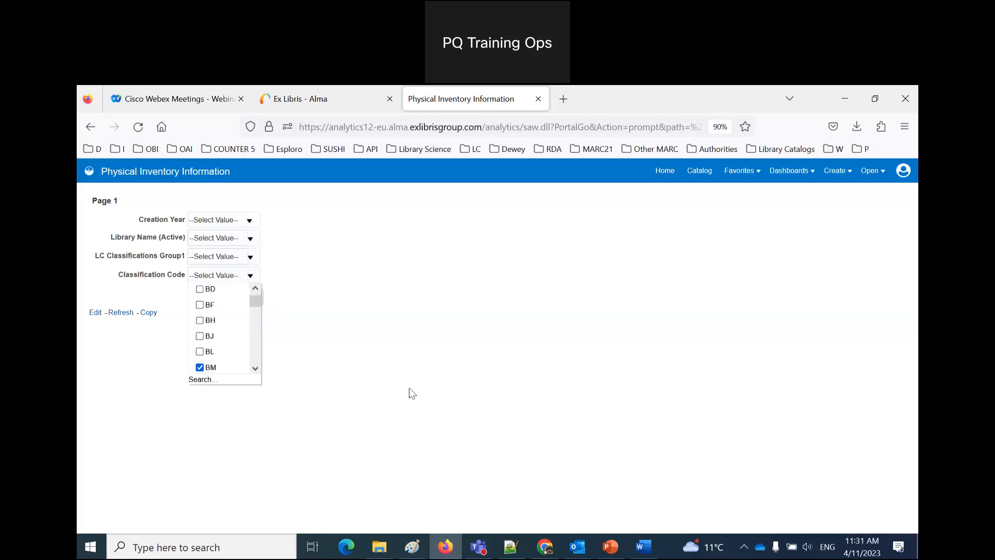
{"action": "left_click", "coordinate": [412, 394]}
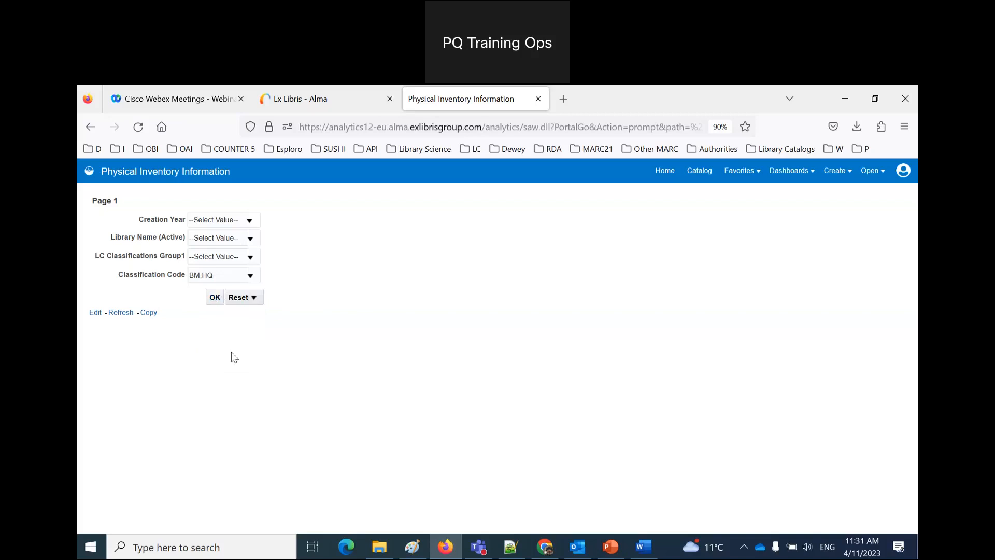
{"action": "left_click", "coordinate": [215, 298]}
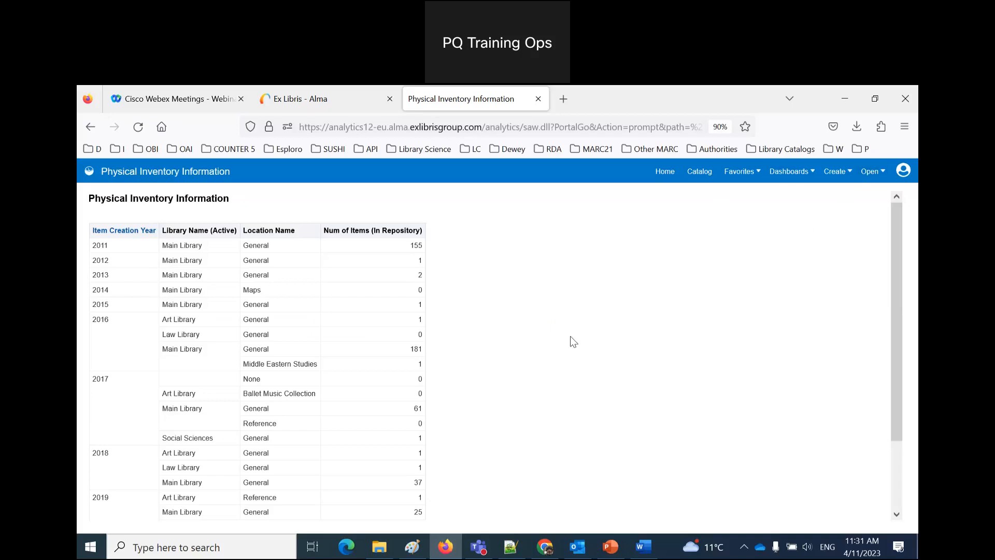
{"action": "scroll", "coordinate": [885, 280], "scroll_direction": "down", "scroll_amount": 3}
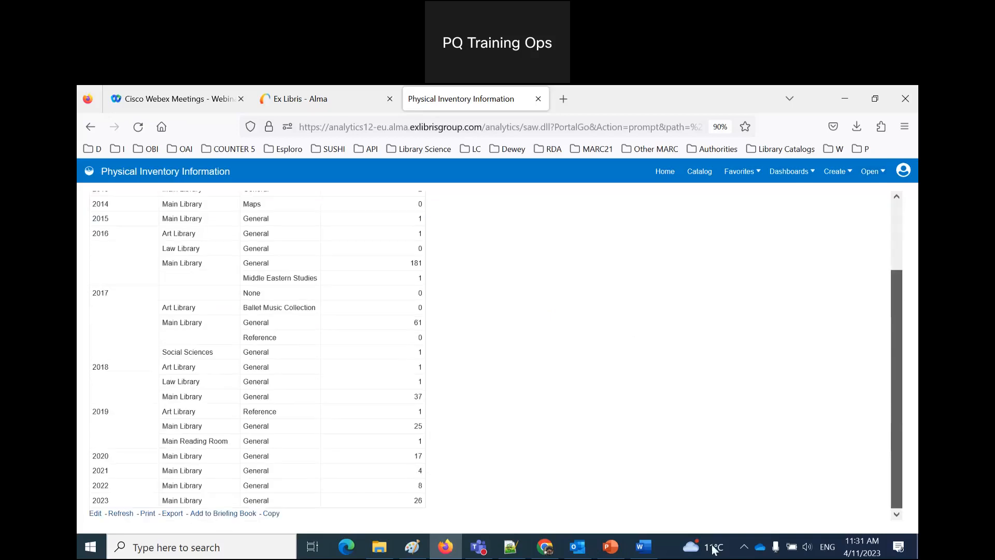
Step: Reopen the Physical Inventory Information report for editing and save it
{"action": "left_click", "coordinate": [97, 515]}
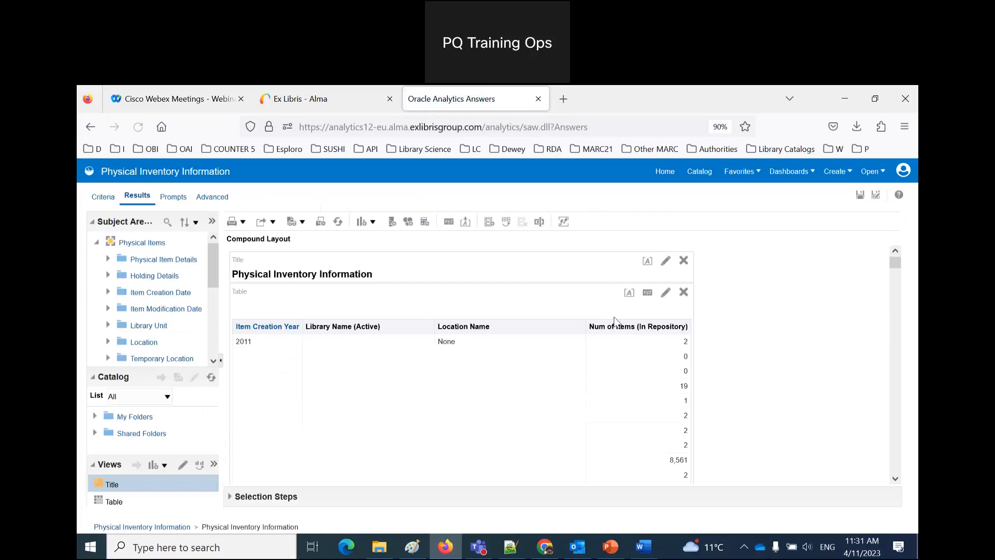
{"action": "left_click", "coordinate": [861, 196]}
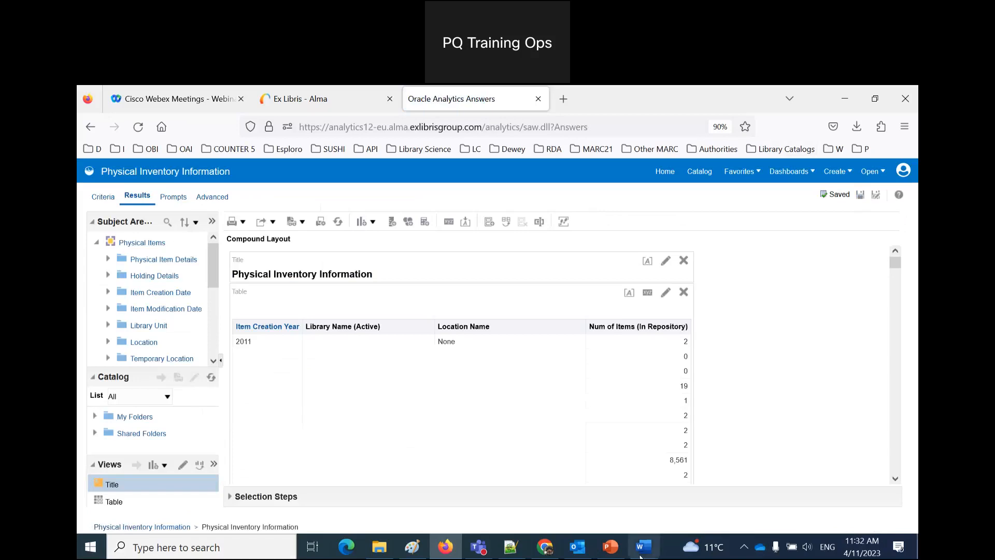
Step: Open the session 5 Word document on making report prompt input case insensitive and read its introduction and step ONE
{"action": "left_click", "coordinate": [379, 546]}
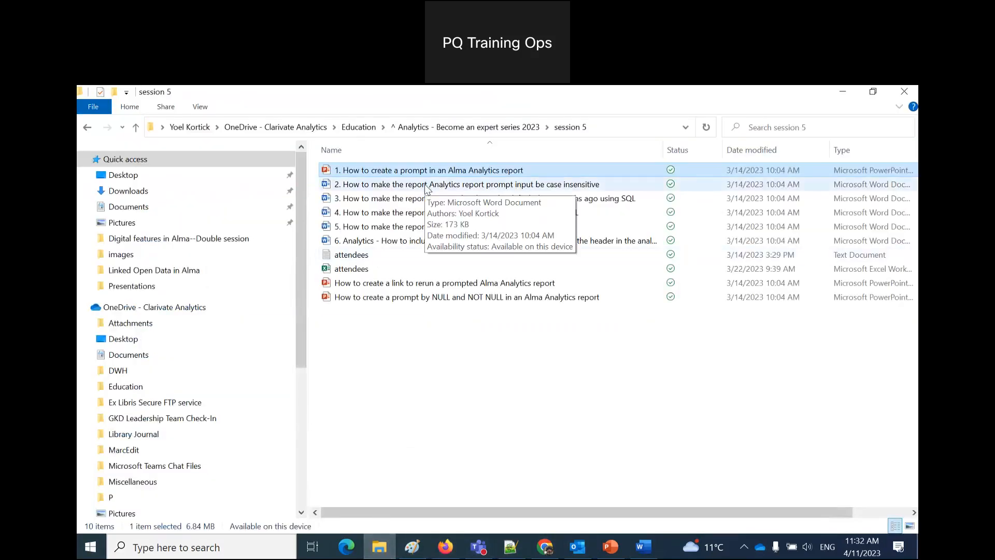
{"action": "left_click", "coordinate": [426, 185]}
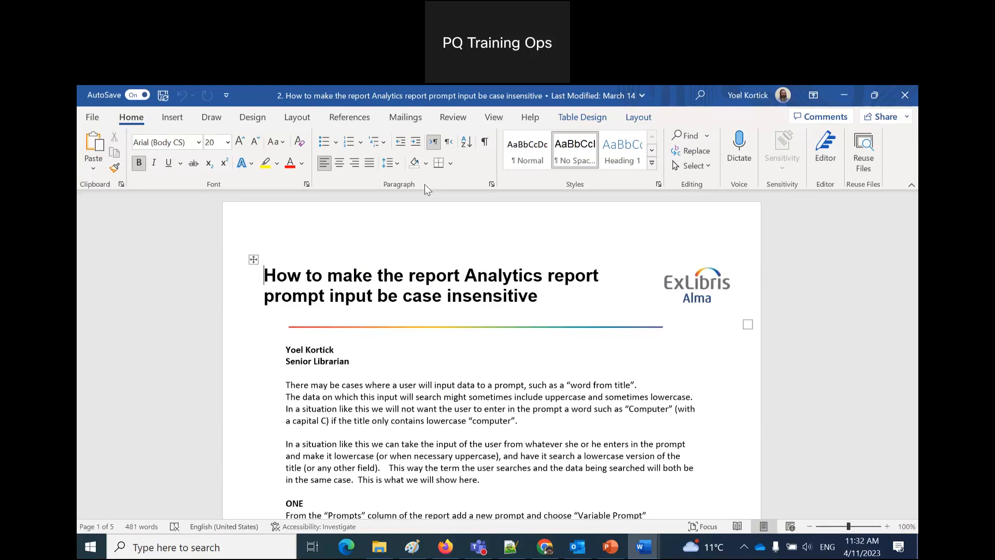
{"action": "scroll", "coordinate": [466, 313], "scroll_direction": "down", "scroll_amount": 4}
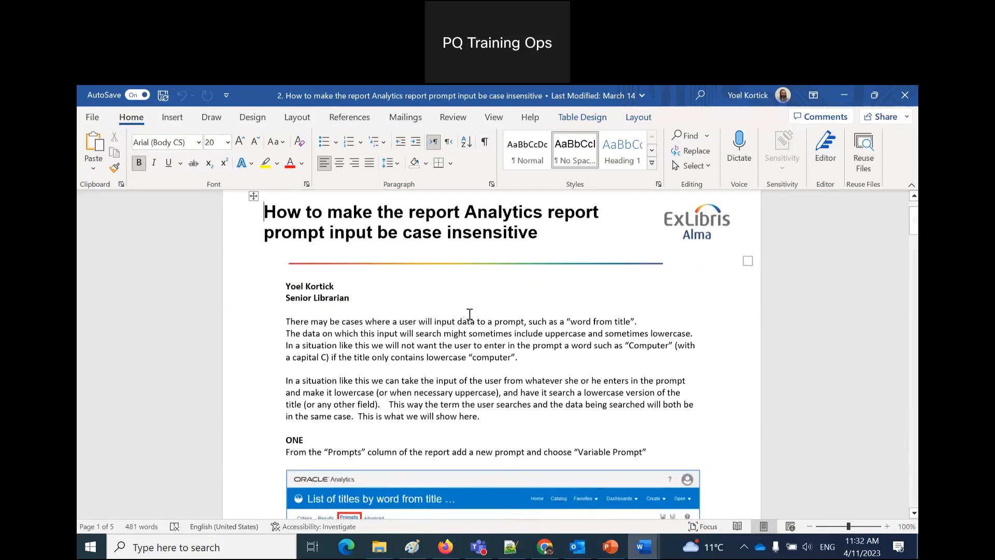
{"action": "scroll", "coordinate": [469, 314], "scroll_direction": "up", "scroll_amount": 1}
{"action": "scroll", "coordinate": [559, 326], "scroll_direction": "down", "scroll_amount": 4}
{"action": "scroll", "coordinate": [559, 325], "scroll_direction": "down", "scroll_amount": 1}
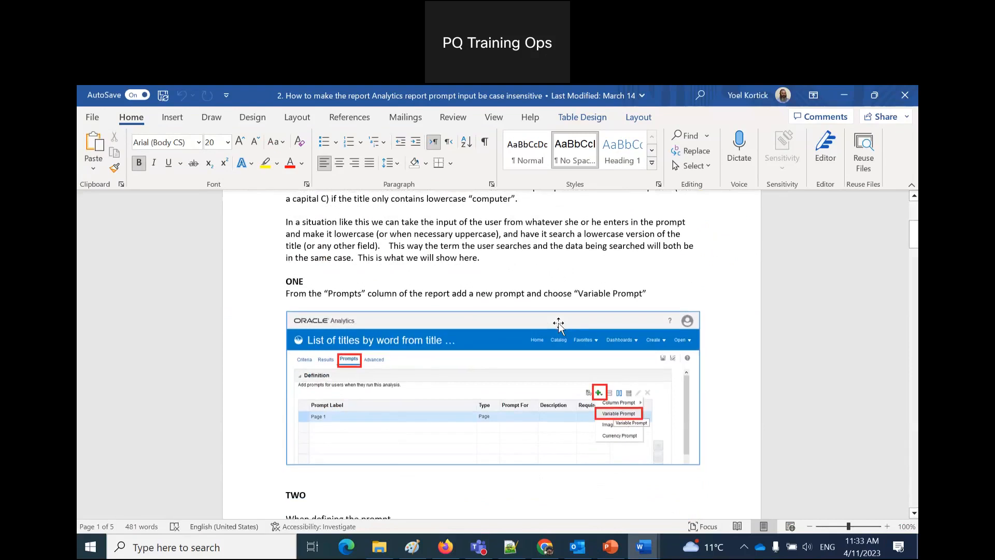
{"action": "scroll", "coordinate": [559, 326], "scroll_direction": "up", "scroll_amount": 2}
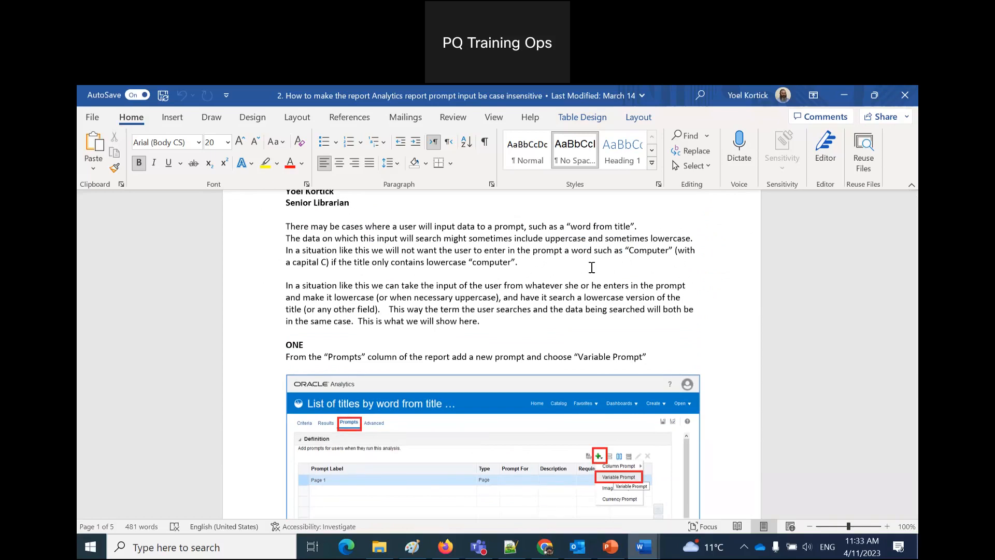
Step: Switch back to Oracle Analytics in Firefox and create a new analysis based on the Titles subject area
{"action": "left_click", "coordinate": [445, 548]}
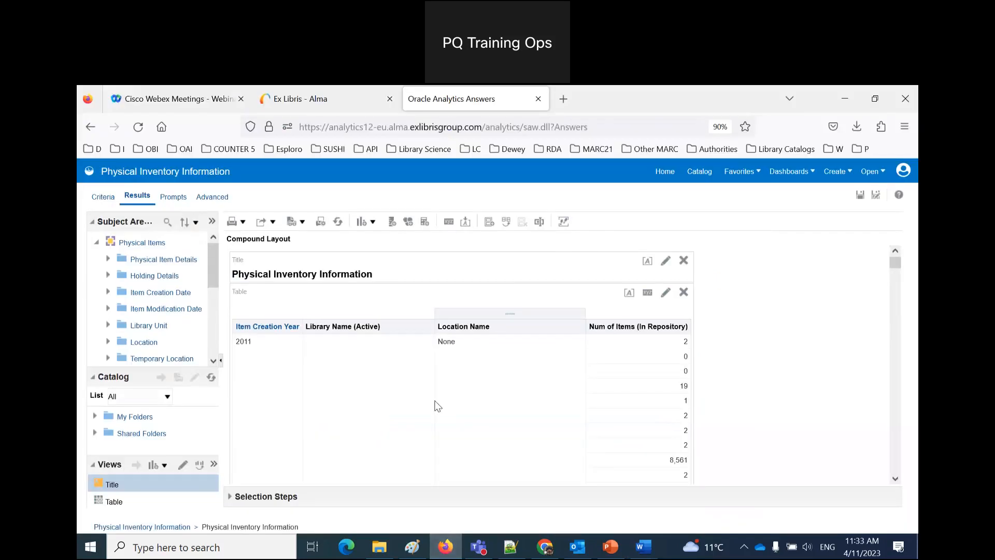
{"action": "left_click", "coordinate": [842, 177]}
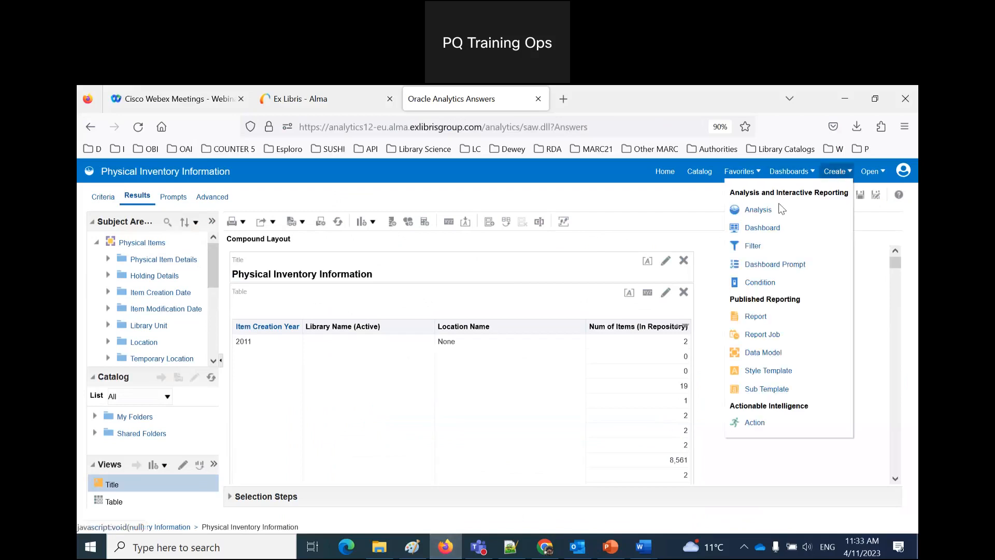
{"action": "left_click", "coordinate": [760, 211]}
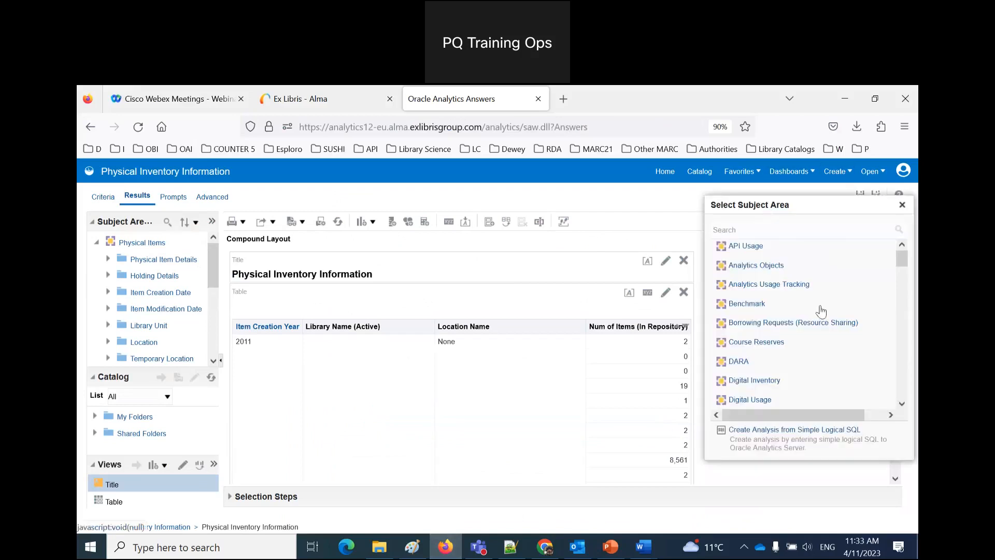
{"action": "scroll", "coordinate": [821, 311], "scroll_direction": "down", "scroll_amount": 5}
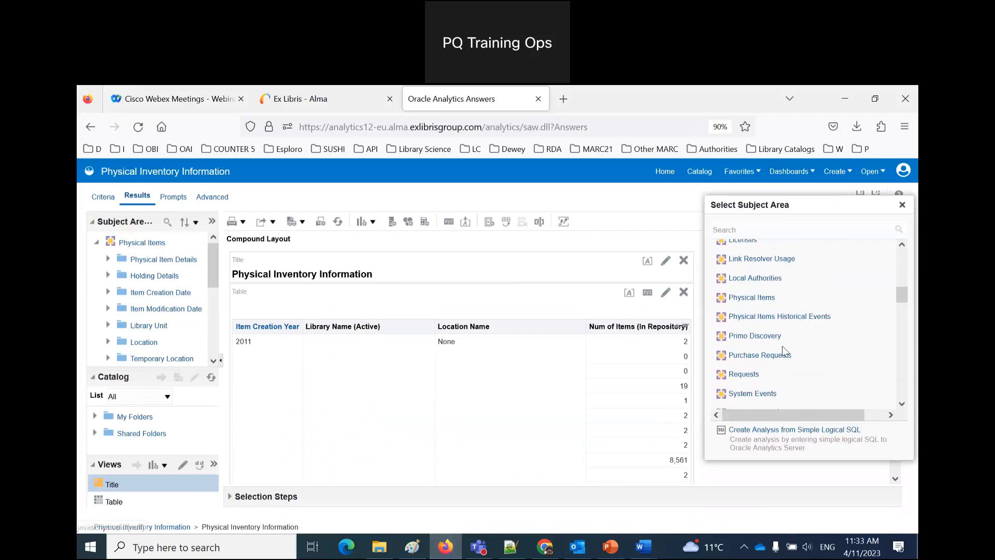
{"action": "scroll", "coordinate": [789, 356], "scroll_direction": "down", "scroll_amount": 2}
{"action": "left_click", "coordinate": [738, 367]}
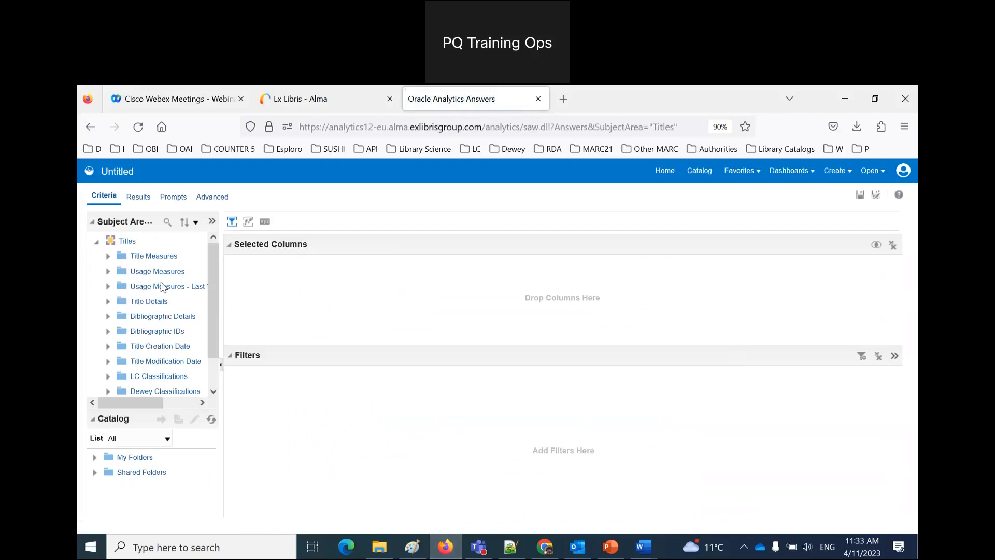
Step: Add the Subjects column from the Bibliographic Details folder to the analysis's selected columns
{"action": "scroll", "coordinate": [162, 286], "scroll_direction": "down", "scroll_amount": 1}
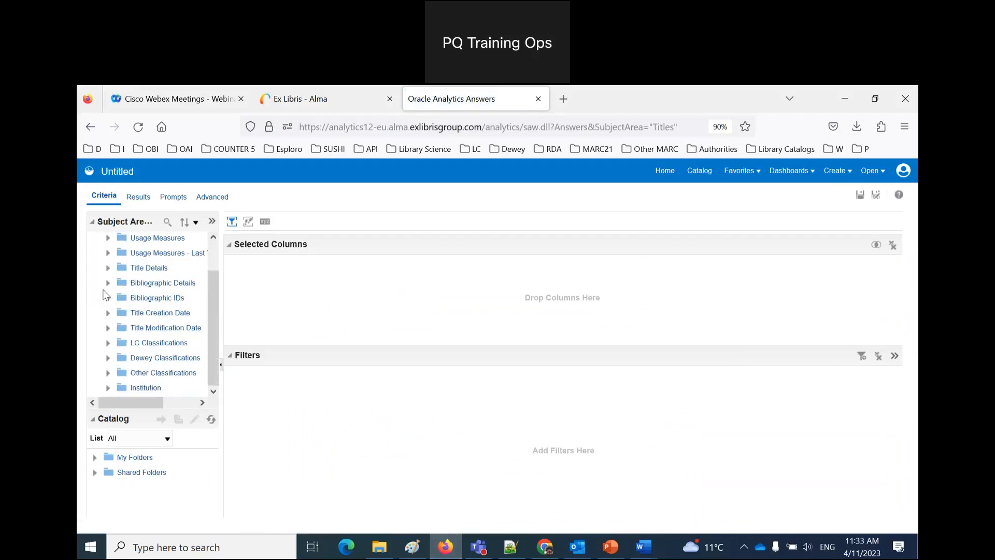
{"action": "left_click", "coordinate": [108, 282]}
{"action": "scroll", "coordinate": [126, 306], "scroll_direction": "down", "scroll_amount": 3}
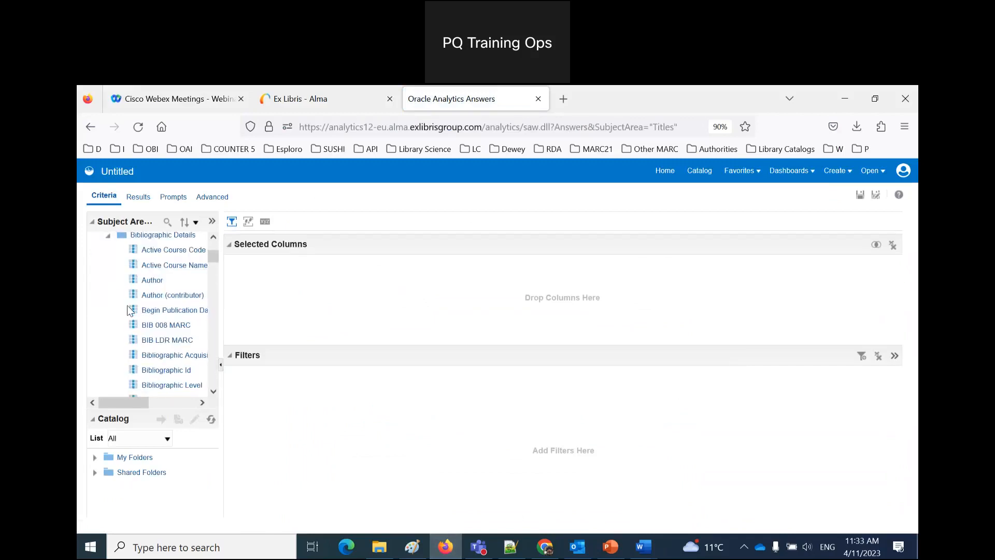
{"action": "scroll", "coordinate": [126, 306], "scroll_direction": "down", "scroll_amount": 10}
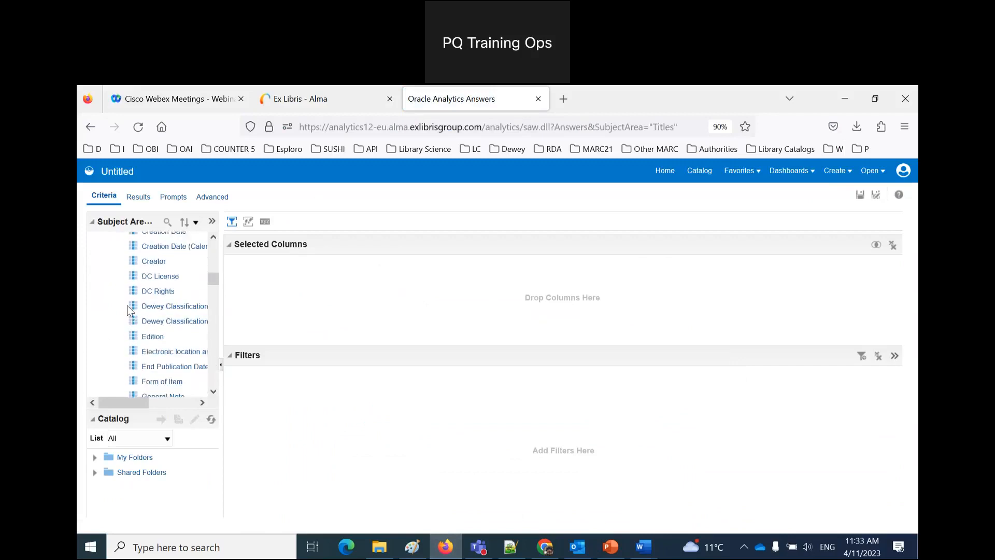
{"action": "scroll", "coordinate": [126, 306], "scroll_direction": "down", "scroll_amount": 8}
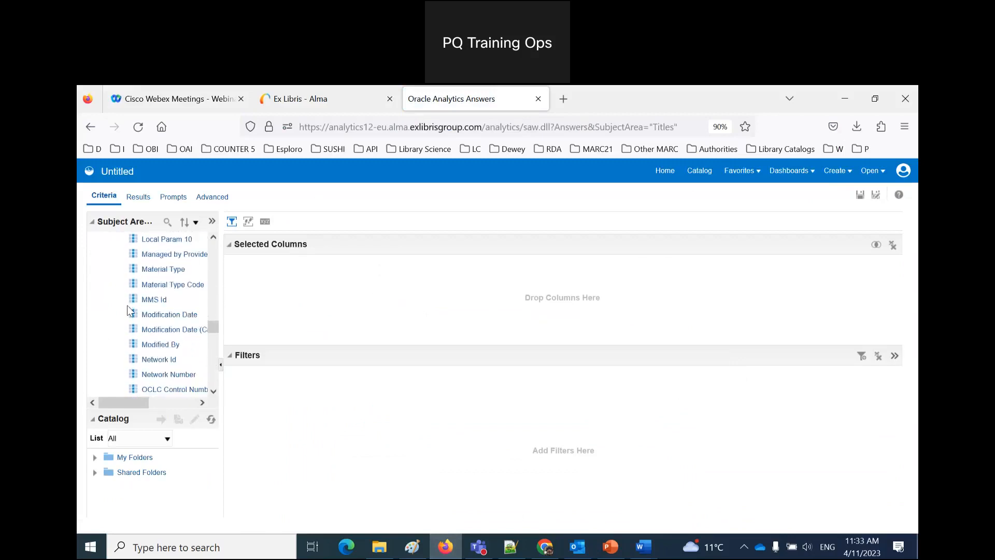
{"action": "scroll", "coordinate": [127, 310], "scroll_direction": "down", "scroll_amount": 4}
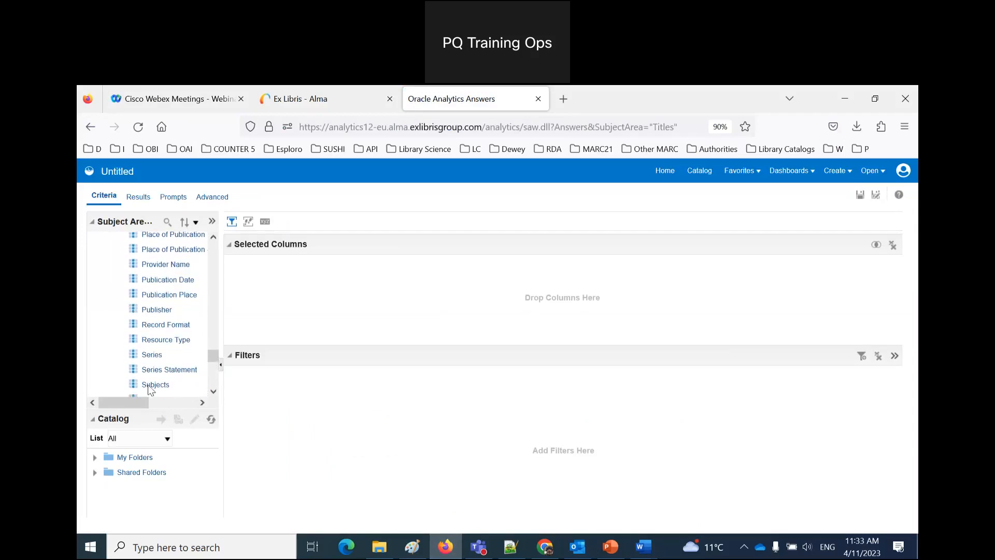
{"action": "left_click_drag", "start_coordinate": [299, 308], "coordinate": [318, 294]}
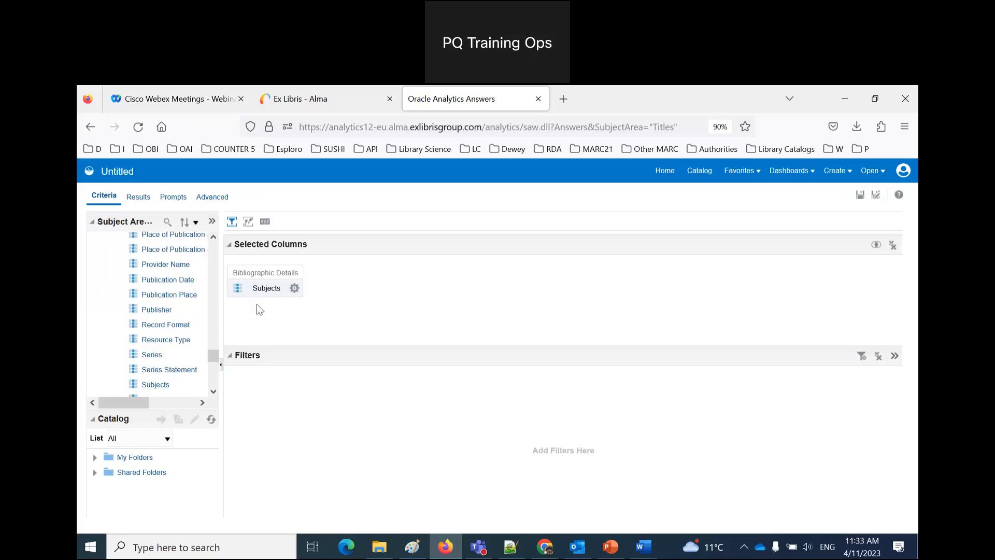
Step: Add the MMS Id column from Bibliographic Details ahead of the Subjects column
{"action": "scroll", "coordinate": [145, 298], "scroll_direction": "up", "scroll_amount": 3}
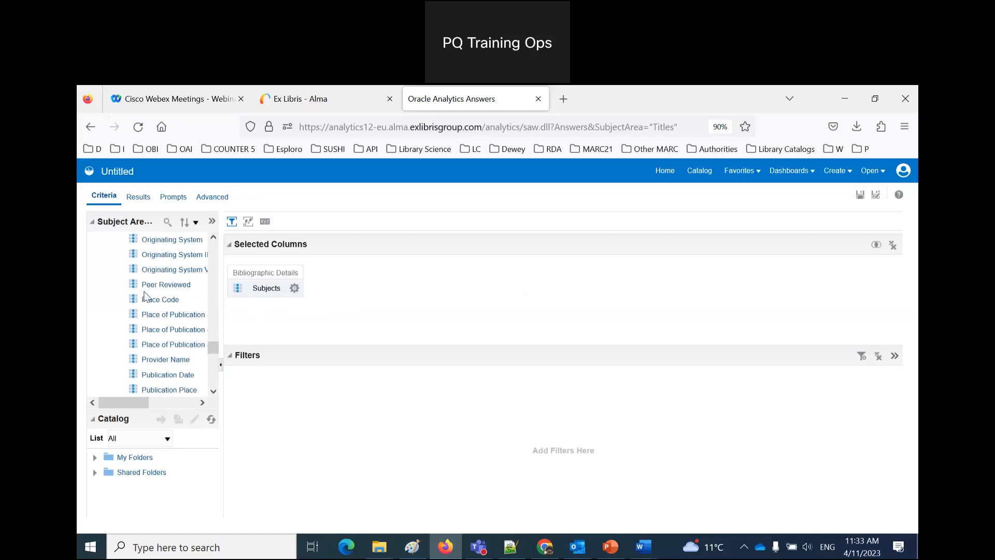
{"action": "scroll", "coordinate": [145, 296], "scroll_direction": "up", "scroll_amount": 10}
{"action": "scroll", "coordinate": [146, 296], "scroll_direction": "up", "scroll_amount": 8}
{"action": "scroll", "coordinate": [145, 296], "scroll_direction": "down", "scroll_amount": 12}
{"action": "scroll", "coordinate": [146, 297], "scroll_direction": "up", "scroll_amount": 1}
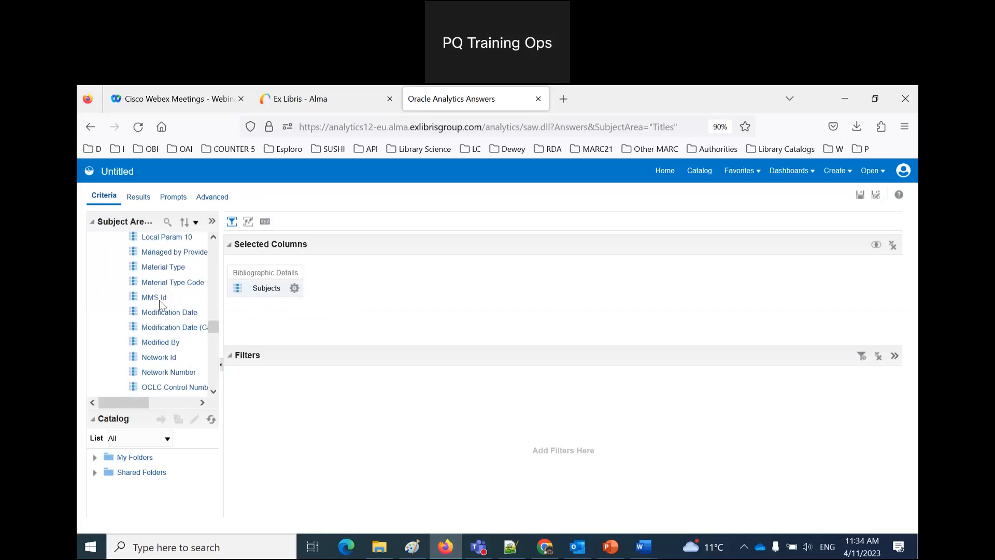
{"action": "left_click_drag", "start_coordinate": [216, 293], "coordinate": [231, 287]}
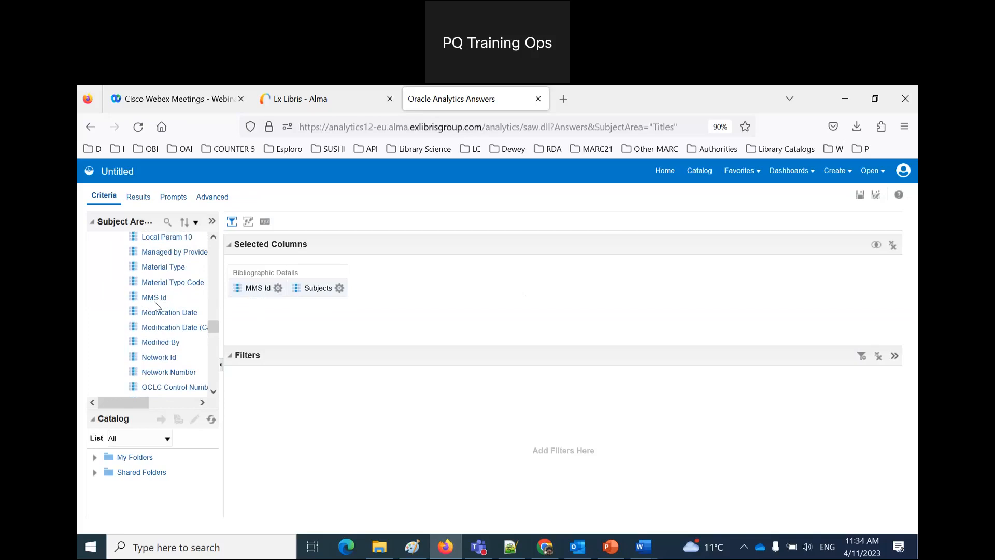
Step: Add the Title column from Bibliographic Details directly before the Subjects column
{"action": "scroll", "coordinate": [154, 300], "scroll_direction": "down", "scroll_amount": 7}
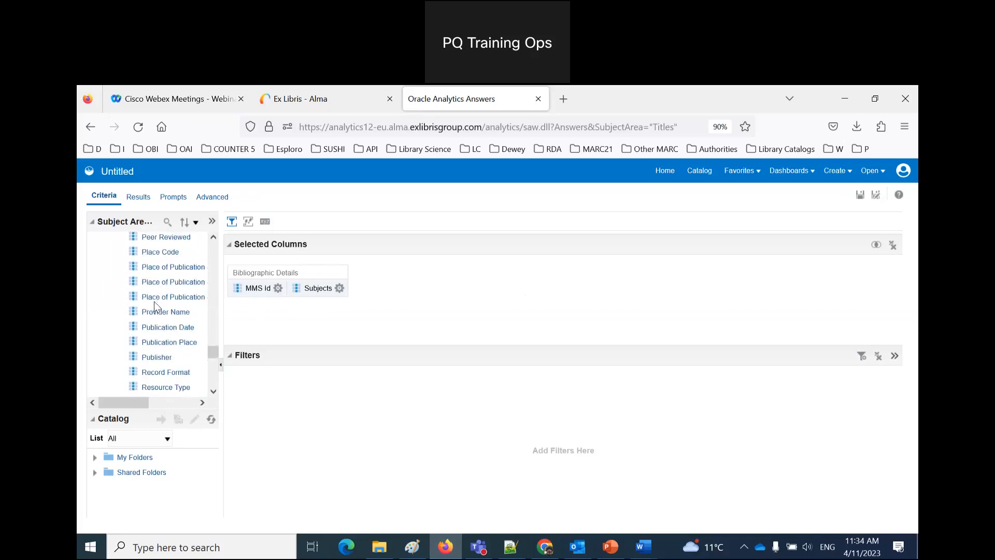
{"action": "scroll", "coordinate": [154, 301], "scroll_direction": "down", "scroll_amount": 1}
{"action": "left_click_drag", "start_coordinate": [146, 382], "coordinate": [289, 290]}
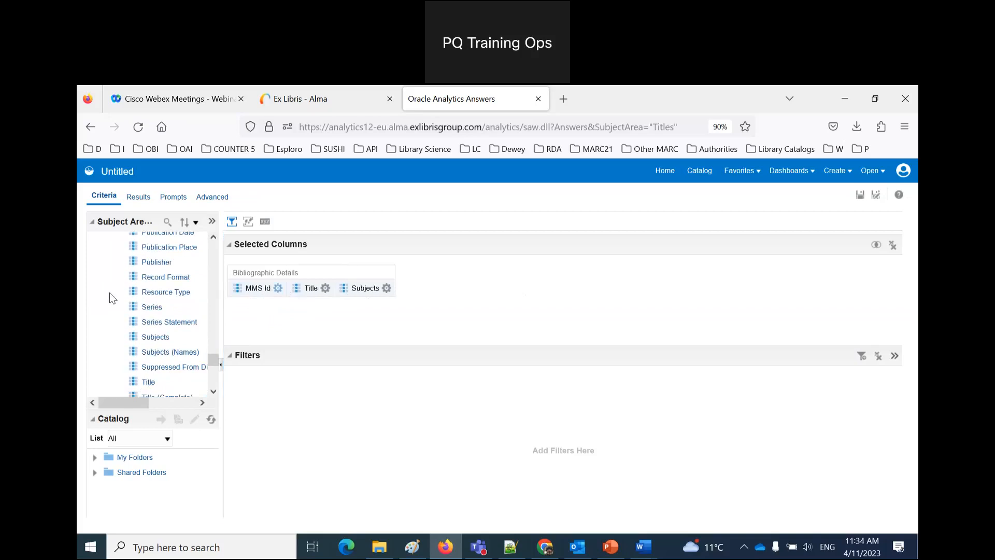
Step: Remove the MMS Id column and add Num of Titles (Active) from Title Measures as the first column
{"action": "scroll", "coordinate": [114, 293], "scroll_direction": "up", "scroll_amount": 8}
{"action": "scroll", "coordinate": [113, 294], "scroll_direction": "up", "scroll_amount": 10}
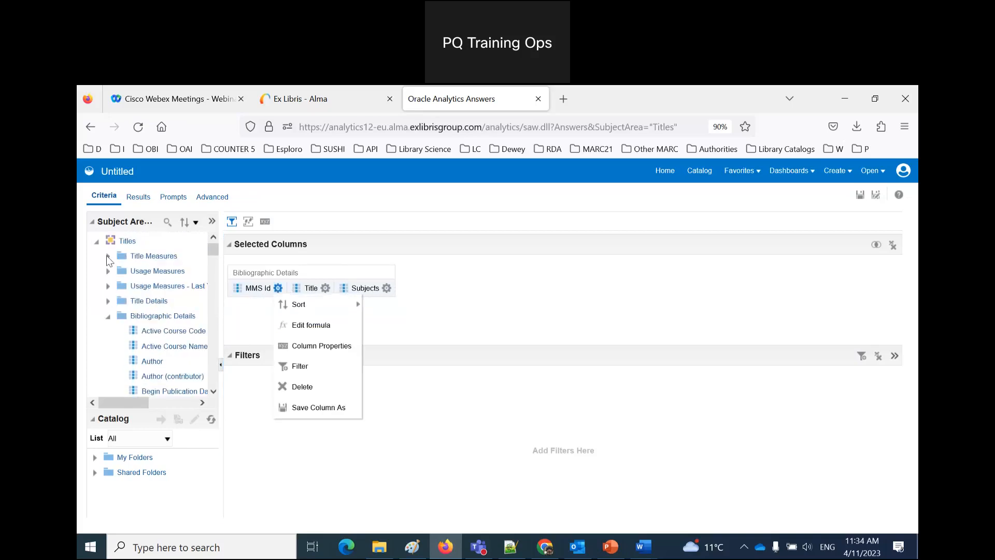
{"action": "left_click", "coordinate": [108, 256]}
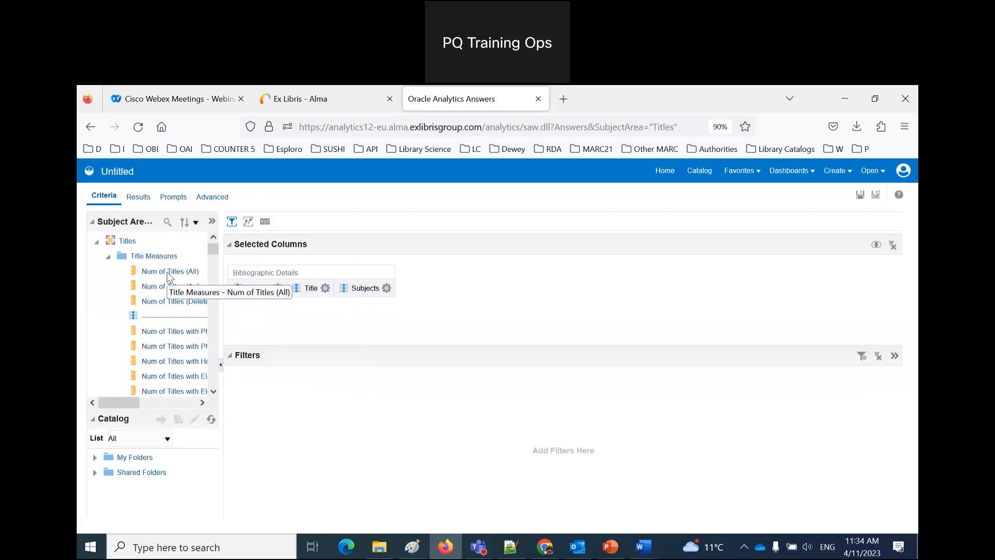
{"action": "scroll", "coordinate": [171, 306], "scroll_direction": "down", "scroll_amount": 1}
{"action": "left_click_drag", "start_coordinate": [222, 321], "coordinate": [263, 324]}
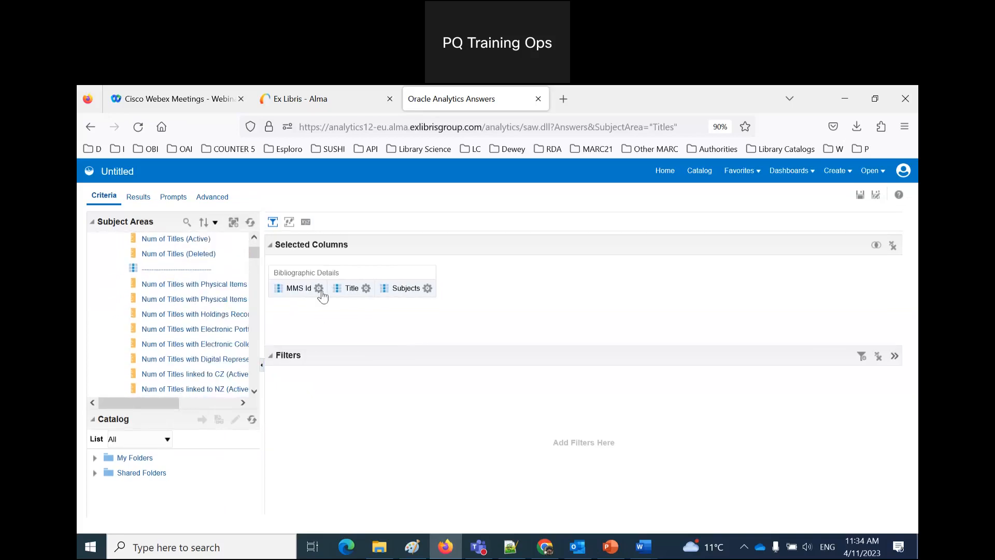
{"action": "left_click", "coordinate": [319, 288]}
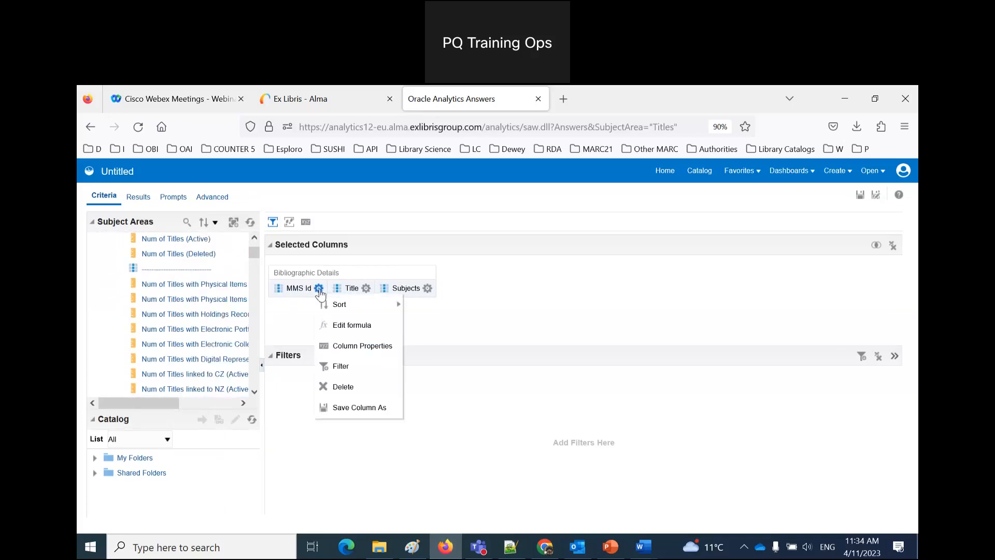
{"action": "left_click", "coordinate": [343, 387]}
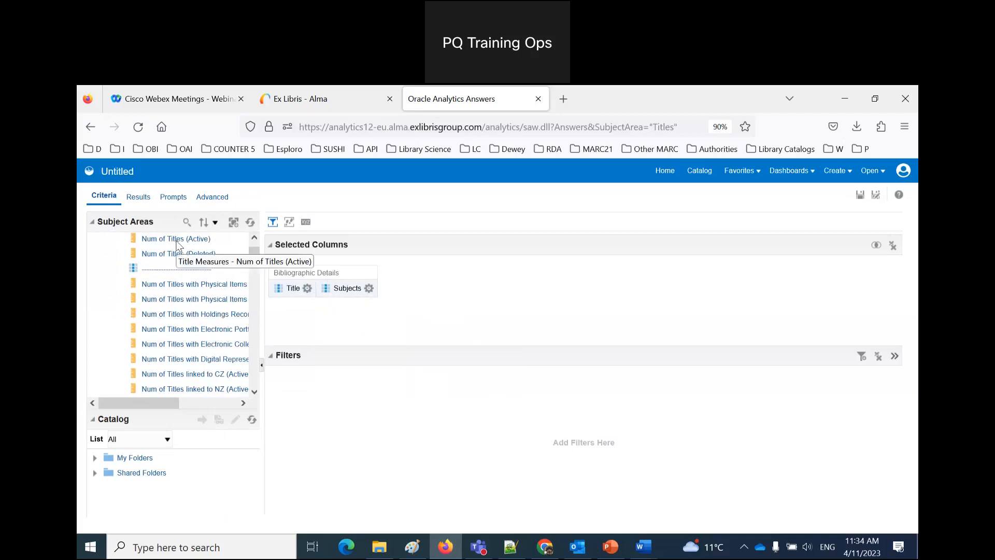
{"action": "mouse_move", "coordinate": [178, 244]}
{"action": "left_mouse_down"}
{"action": "mouse_move", "coordinate": [280, 282]}
{"action": "mouse_move", "coordinate": [290, 299]}
{"action": "mouse_move", "coordinate": [274, 293]}
{"action": "left_mouse_up"}
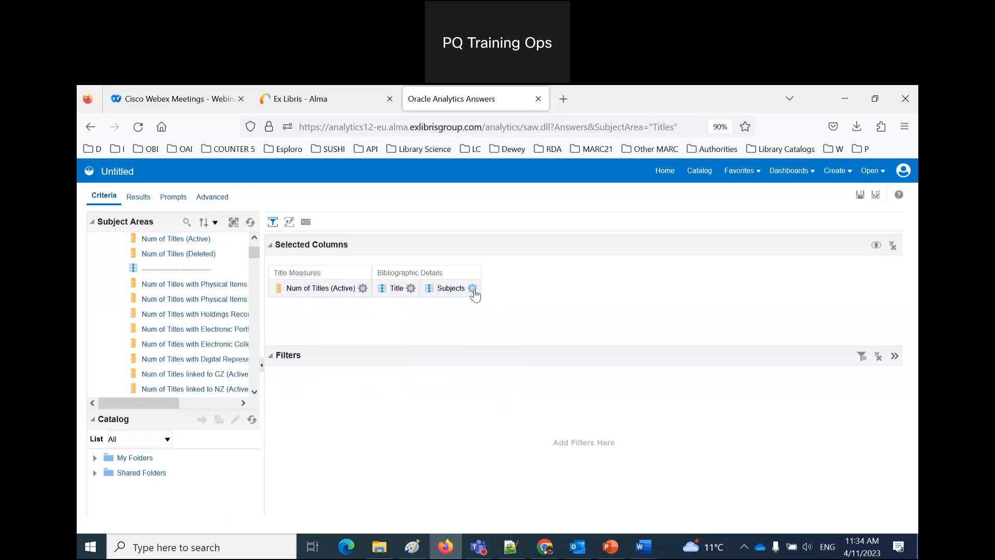
Step: Define a new filter on the Subjects column with the operator "contains any" and the value "computer"
{"action": "left_click", "coordinate": [473, 288]}
{"action": "left_click", "coordinate": [499, 367]}
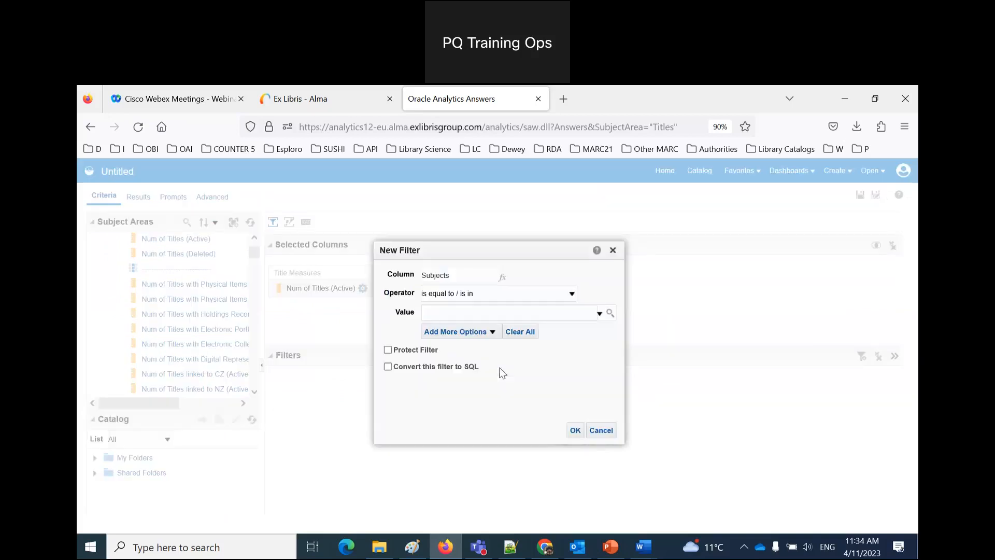
{"action": "left_click", "coordinate": [454, 311]}
{"action": "type", "text": "computer"}
{"action": "left_click", "coordinate": [455, 294]}
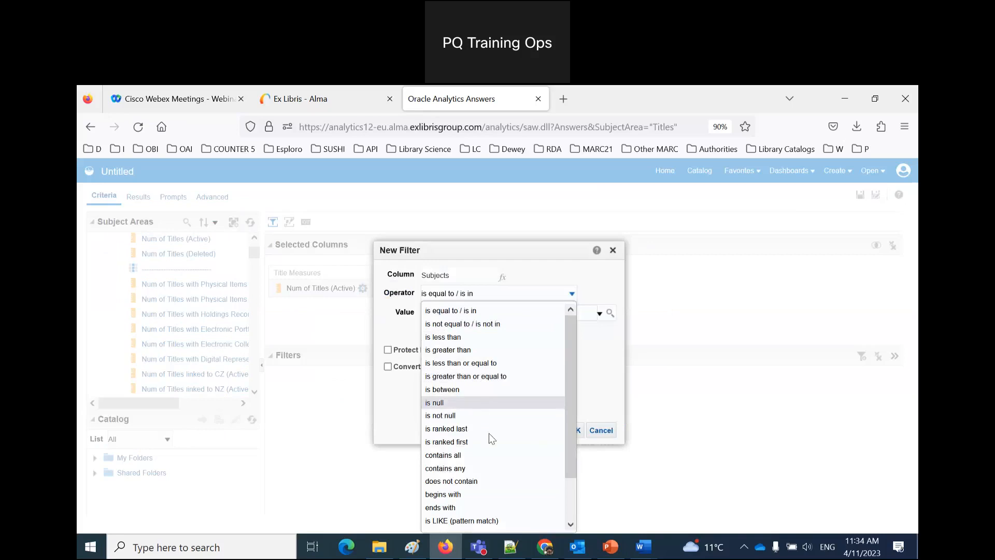
{"action": "left_click", "coordinate": [496, 467]}
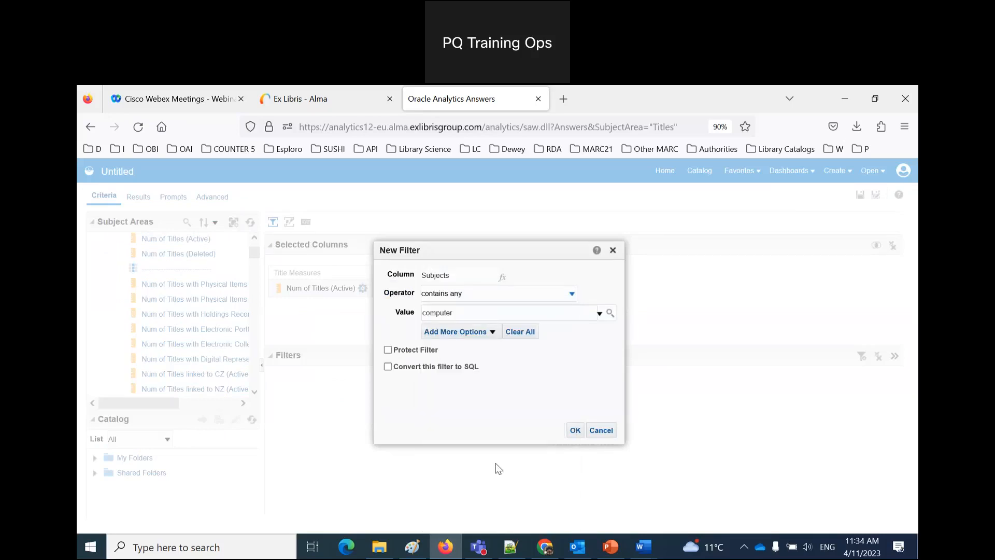
Step: Convert the Subjects filter to SQL, accept the generated LIKE clause, and check the subjects in the results
{"action": "left_click", "coordinate": [388, 367]}
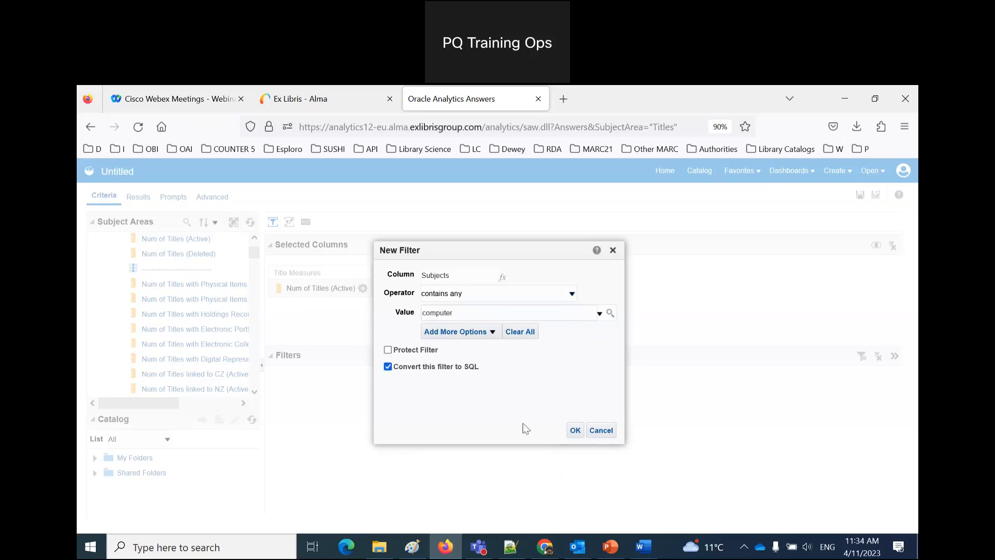
{"action": "left_click", "coordinate": [575, 431]}
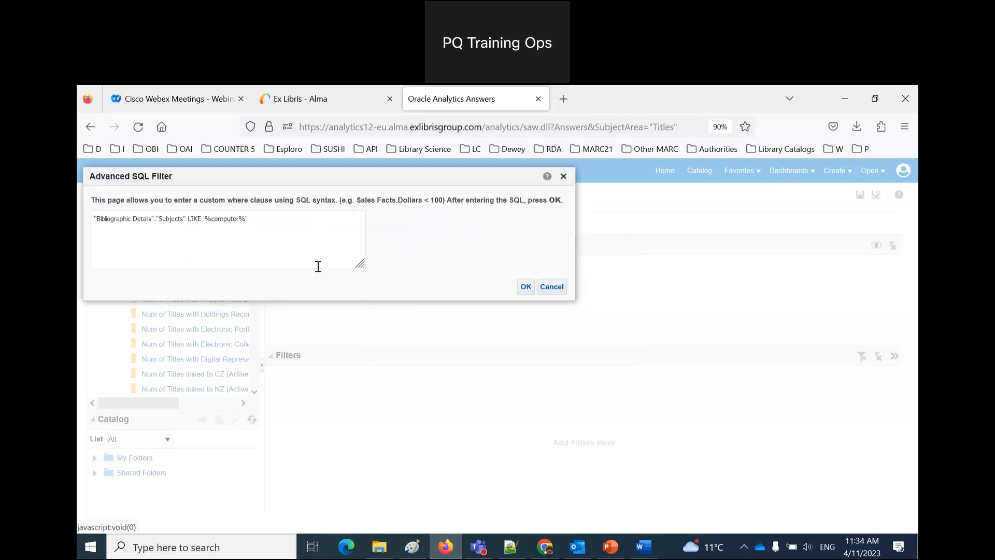
{"action": "left_click_drag", "start_coordinate": [205, 219], "coordinate": [246, 218]}
{"action": "left_click", "coordinate": [526, 287]}
{"action": "left_click", "coordinate": [144, 201]}
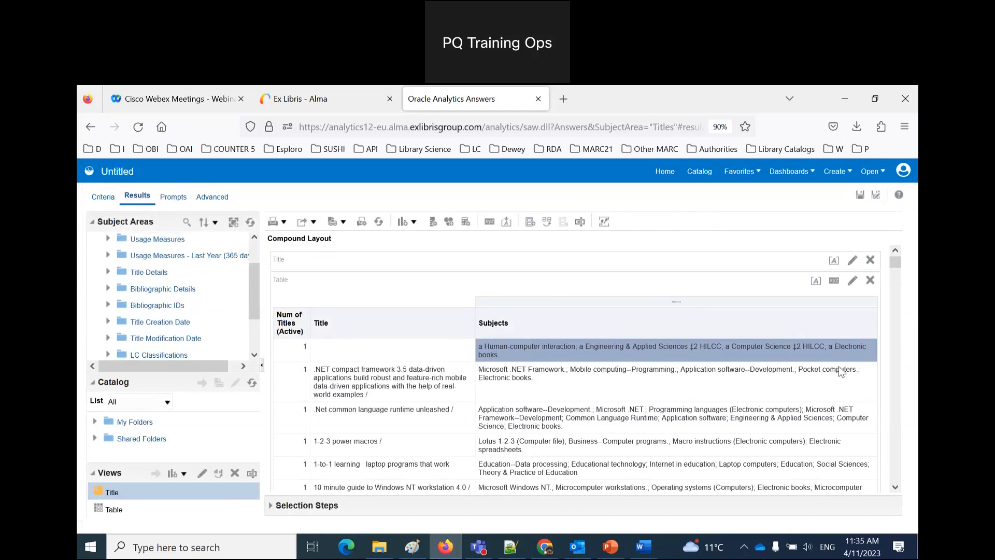
{"action": "left_click", "coordinate": [758, 385]}
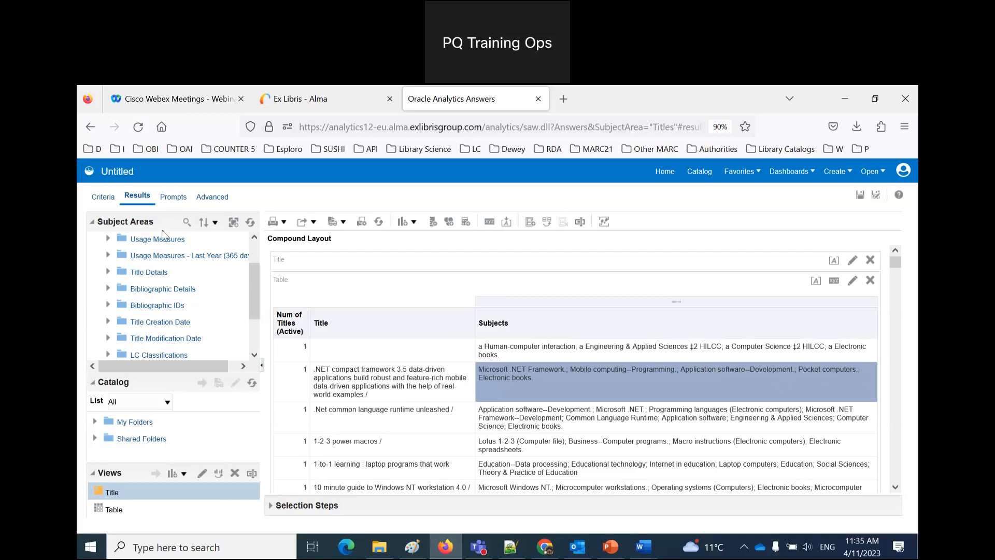
Step: Delete the trailing % wildcard from the Subjects SQL filter and run the results
{"action": "left_click", "coordinate": [102, 199]}
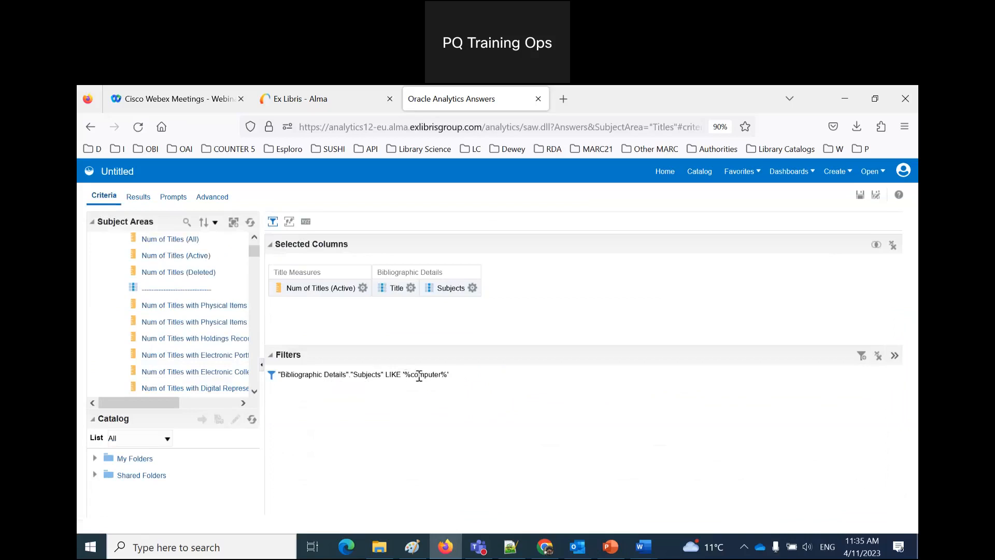
{"action": "left_click", "coordinate": [456, 374]}
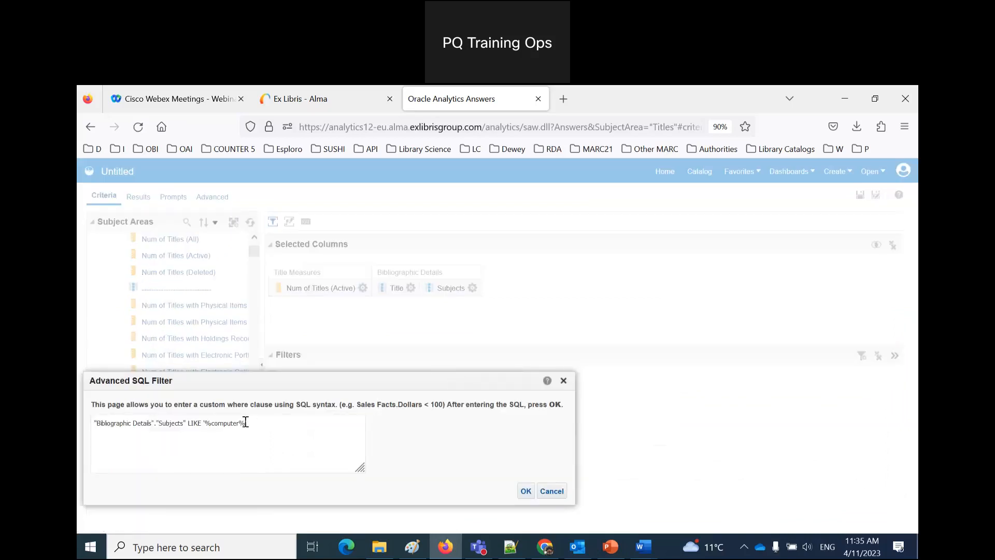
{"action": "key", "text": "Delete"}
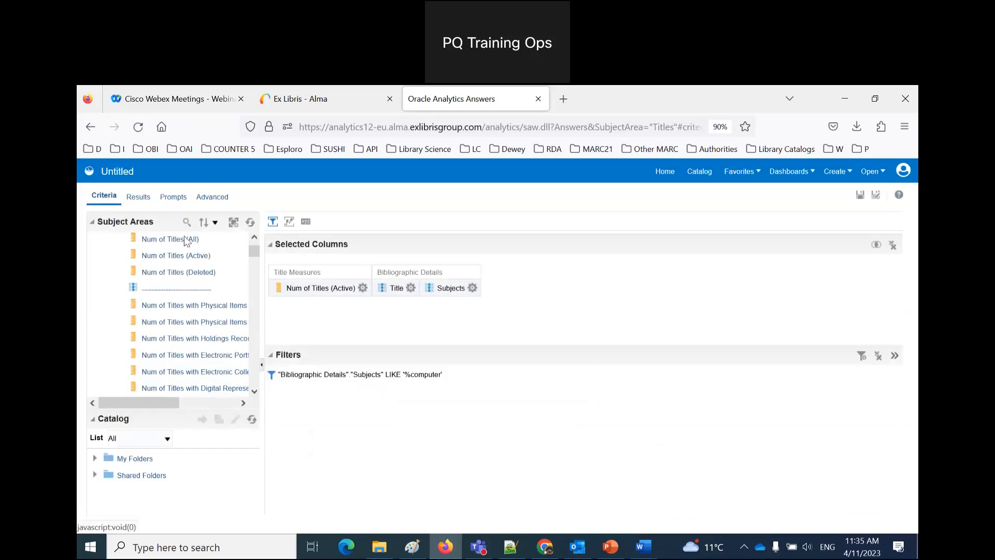
{"action": "left_click", "coordinate": [138, 196]}
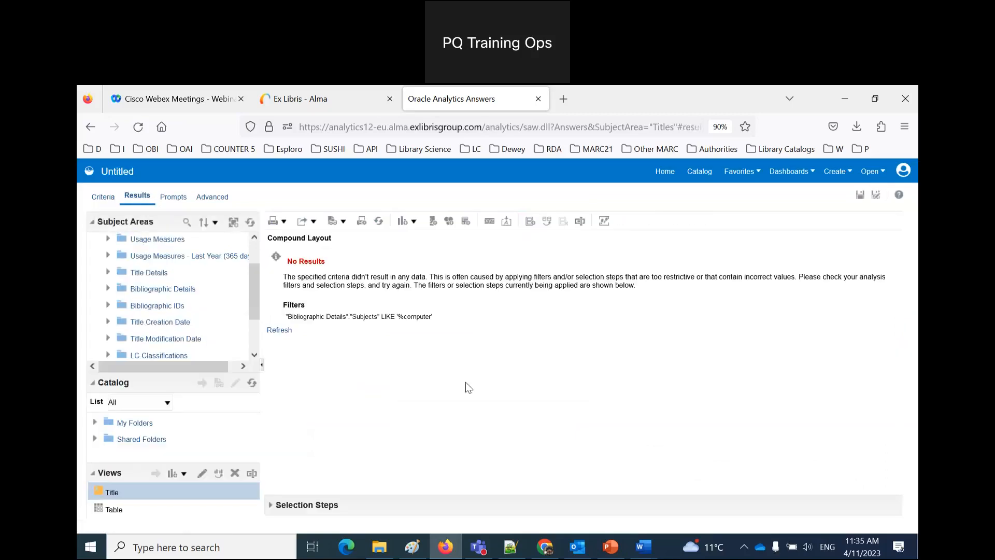
Step: Put the trailing % back so the Subjects filter reads LIKE '%computer%', and rerun the results
{"action": "left_click", "coordinate": [102, 197]}
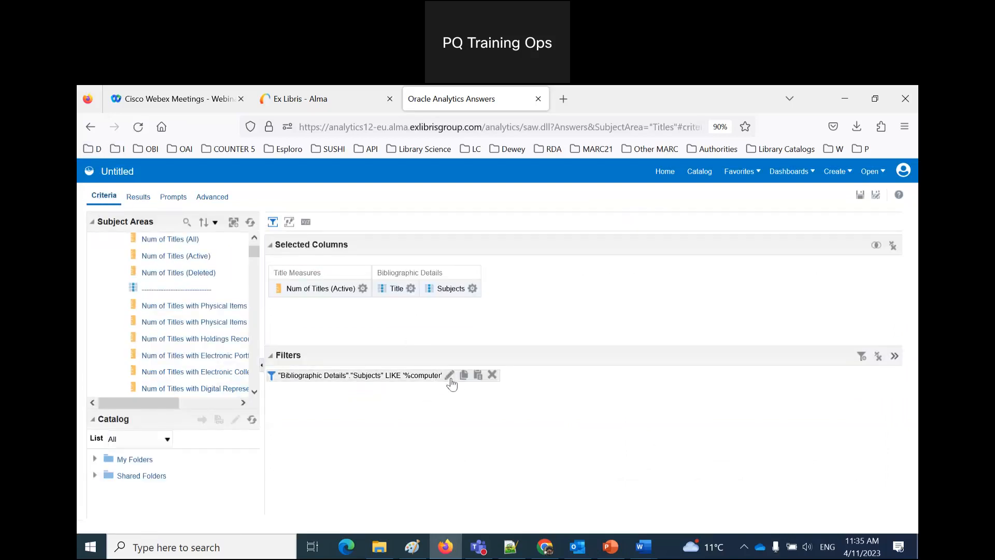
{"action": "left_click", "coordinate": [449, 377]}
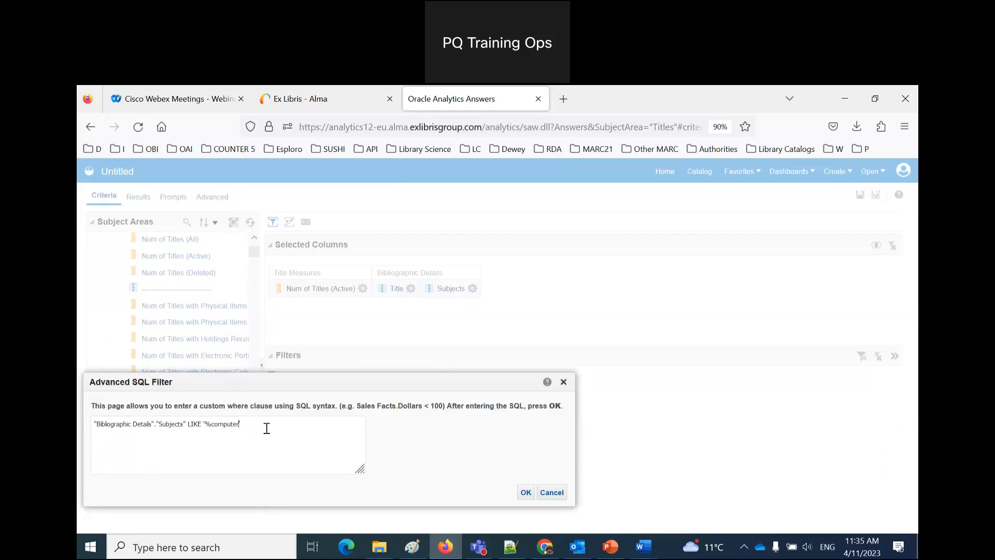
{"action": "type", "text": "%"}
{"action": "left_click", "coordinate": [526, 494]}
{"action": "left_click", "coordinate": [138, 202]}
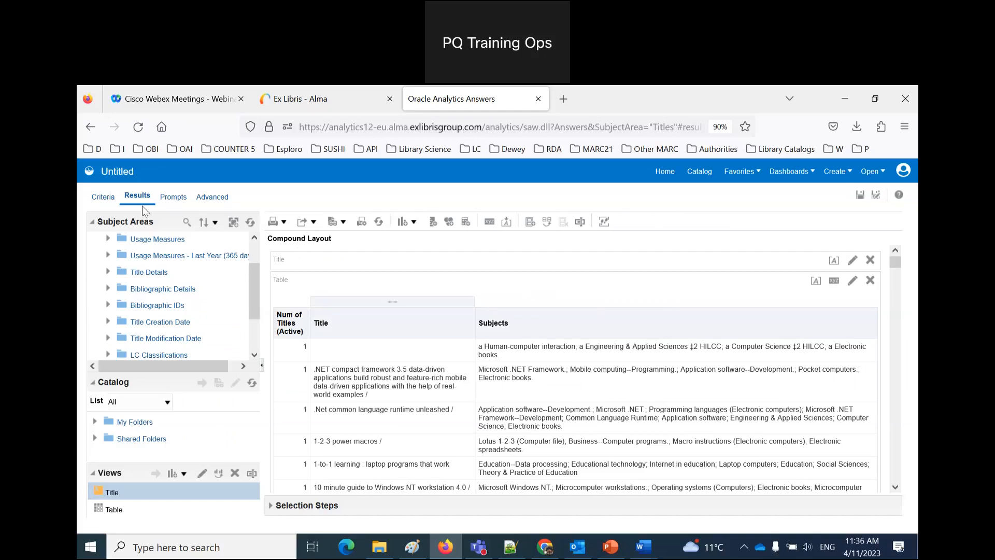
Step: Change the Subjects SQL filter to LIKE '%Computer%' with a capital C and check the subjects in the results
{"action": "left_click", "coordinate": [100, 201]}
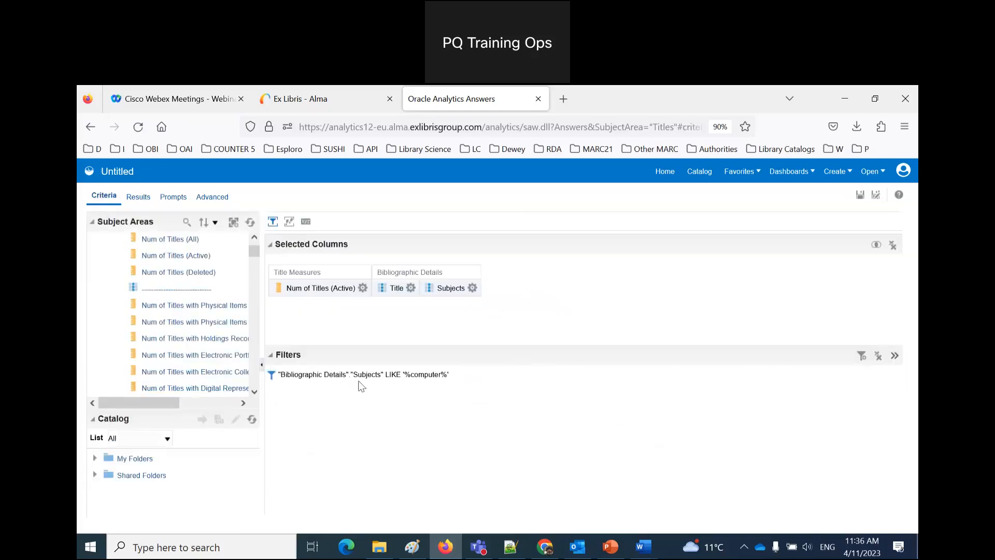
{"action": "left_click", "coordinate": [455, 376]}
{"action": "left_click", "coordinate": [214, 425]}
{"action": "key", "text": "BackSpace"}
{"action": "type", "text": "C"}
{"action": "left_click", "coordinate": [526, 493]}
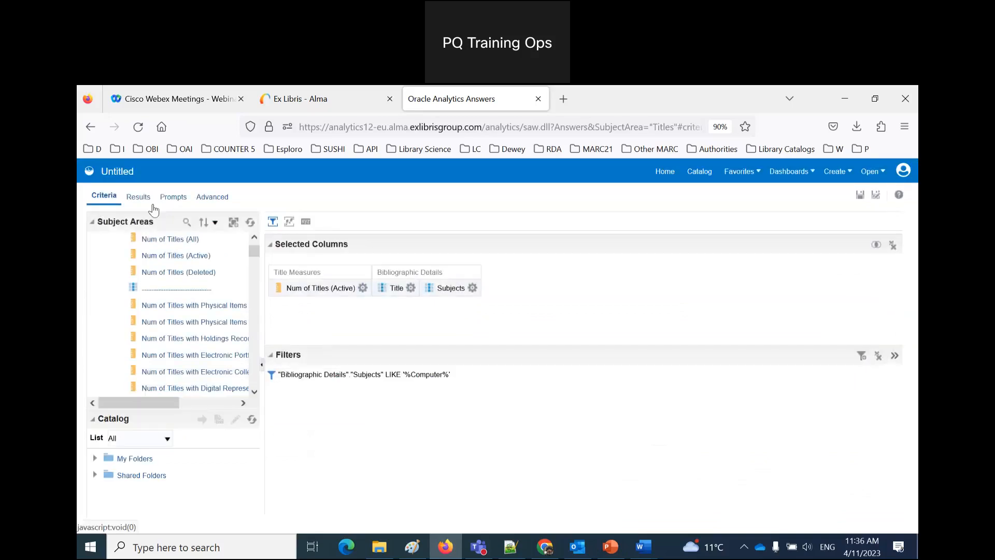
{"action": "left_click", "coordinate": [148, 204]}
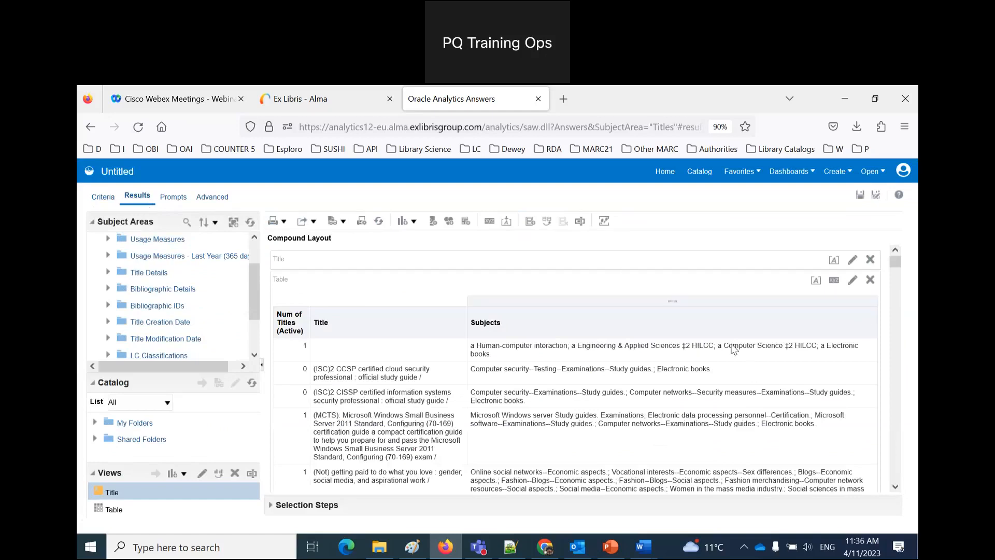
{"action": "left_click", "coordinate": [492, 375]}
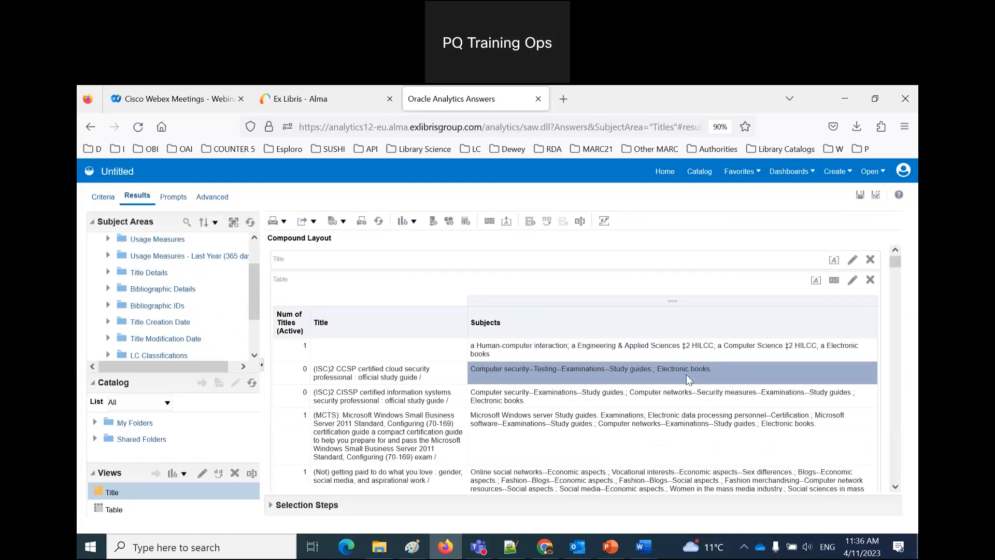
Step: Save the analysis as "Prompt by word from subject in titles subject area" in the folder holding Physical Inventory Information
{"action": "left_click", "coordinate": [876, 196]}
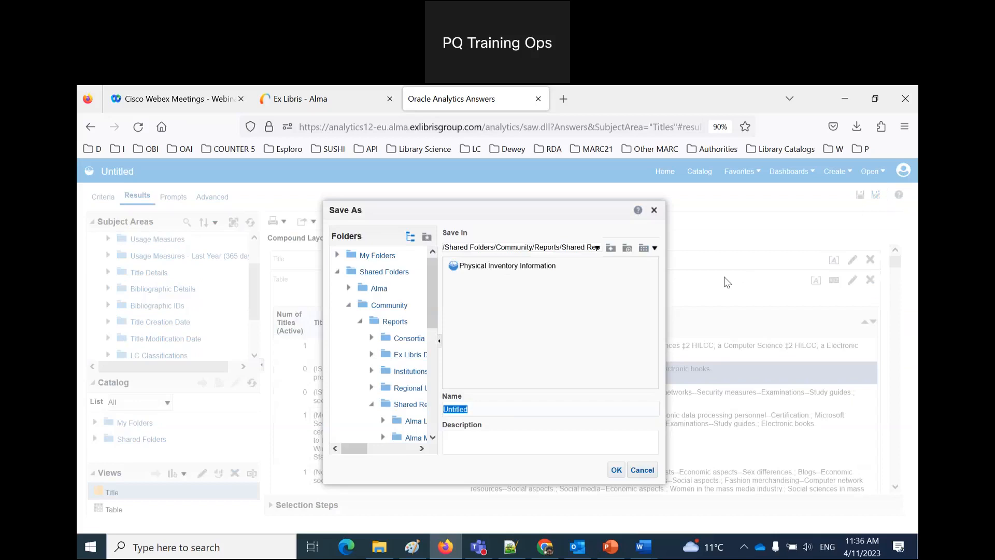
{"action": "type", "text": "Priomot by word from subject in titles subject area"}
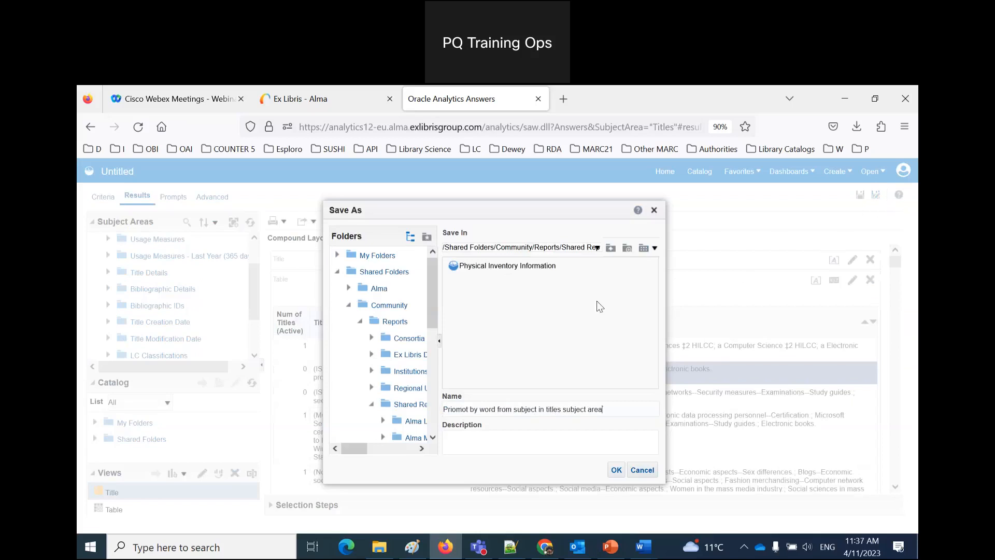
{"action": "key", "text": "BackSpace"}
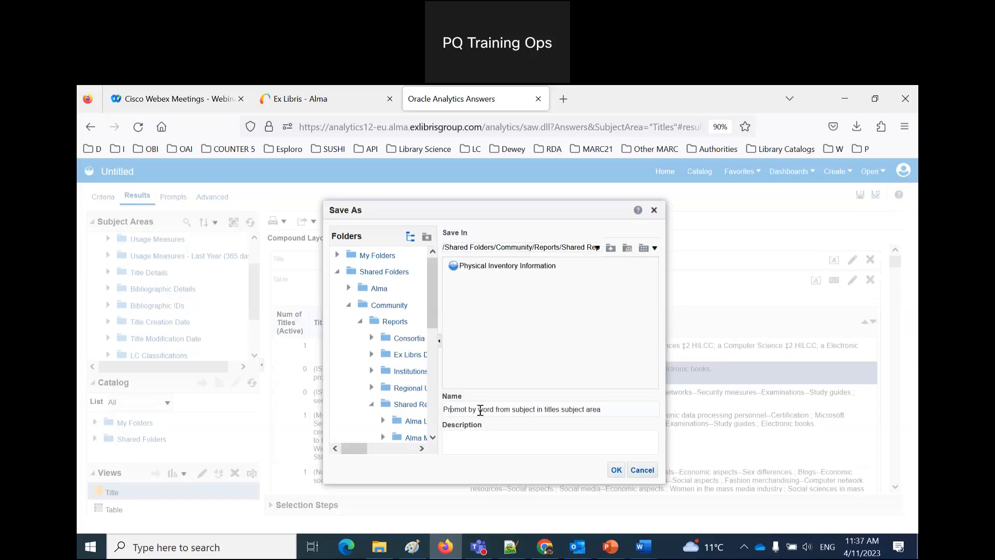
{"action": "left_click", "coordinate": [464, 409]}
{"action": "key", "text": "BackSpace"}
{"action": "type", "text": "p"}
{"action": "left_click", "coordinate": [617, 470]}
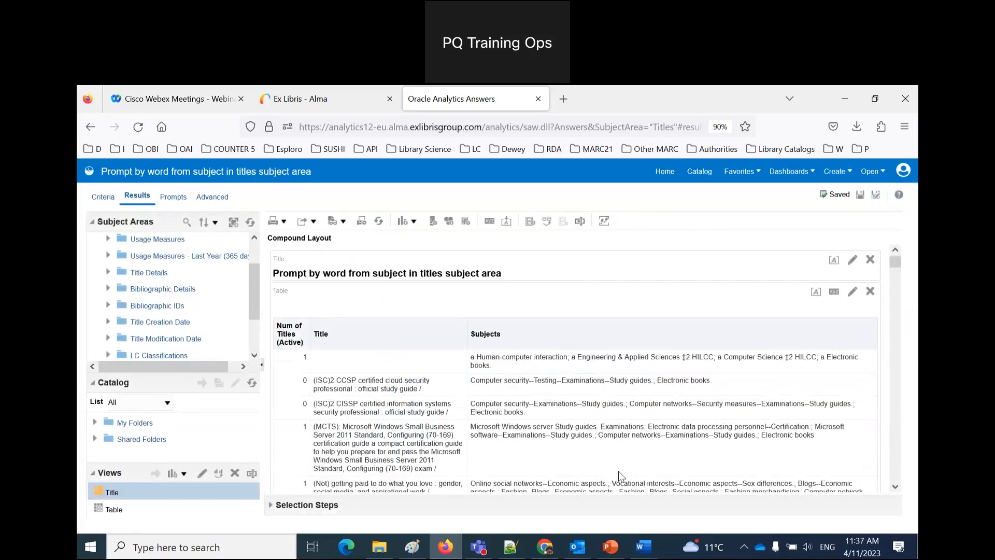
Step: Switch to the Word document on case-insensitive prompt input and highlight its opening paragraph about uppercase and lowercase data
{"action": "mouse_move", "coordinate": [643, 547]}
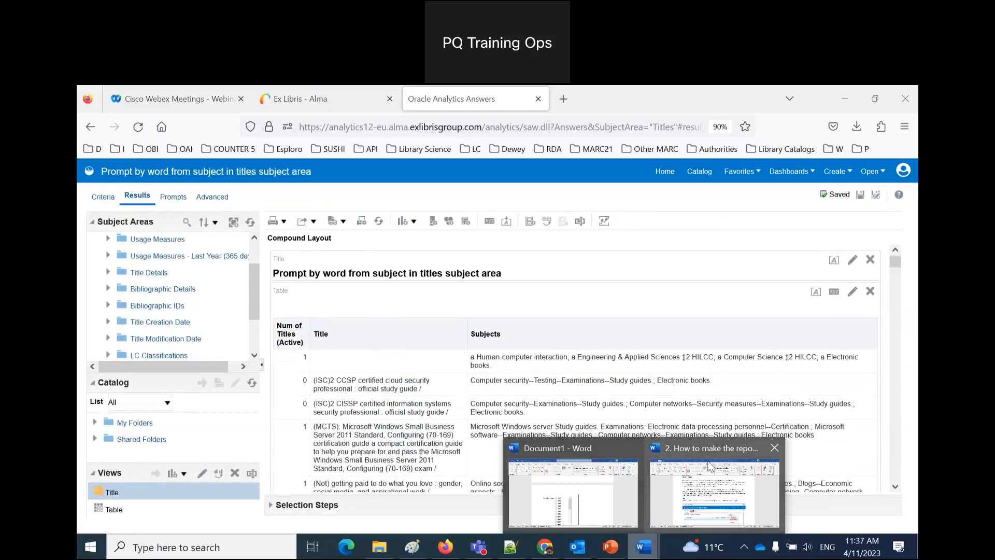
{"action": "left_click", "coordinate": [710, 466]}
{"action": "left_click_drag", "start_coordinate": [286, 226], "coordinate": [549, 267]}
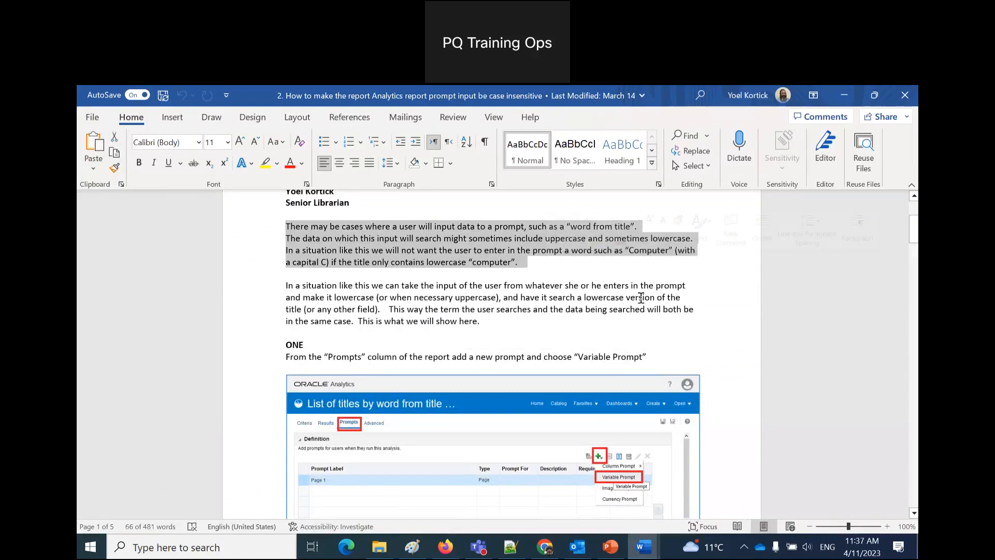
Step: Switch to Oracle Analytics in Firefox and add a second Subjects column from Bibliographic Details to the results table
{"action": "left_click", "coordinate": [887, 526]}
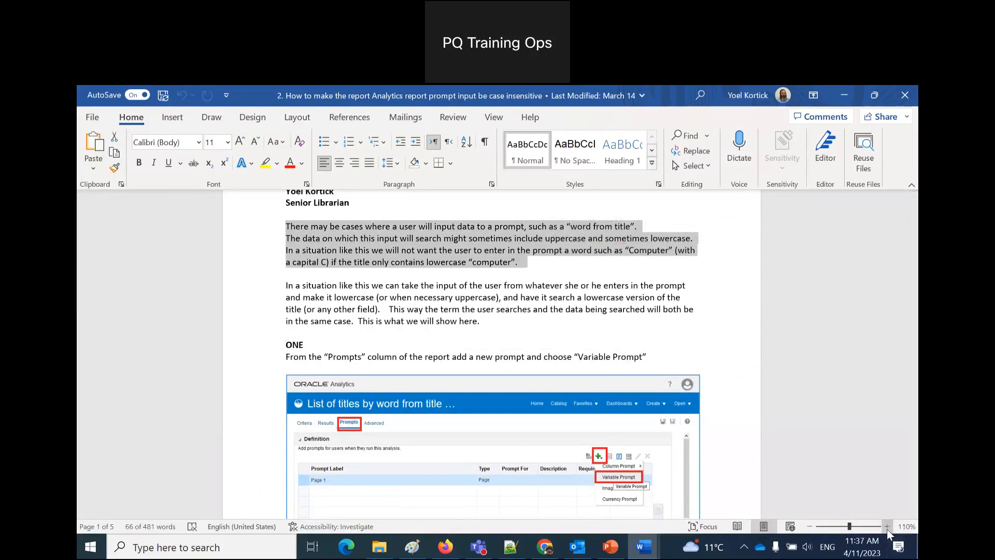
{"action": "left_click", "coordinate": [887, 527]}
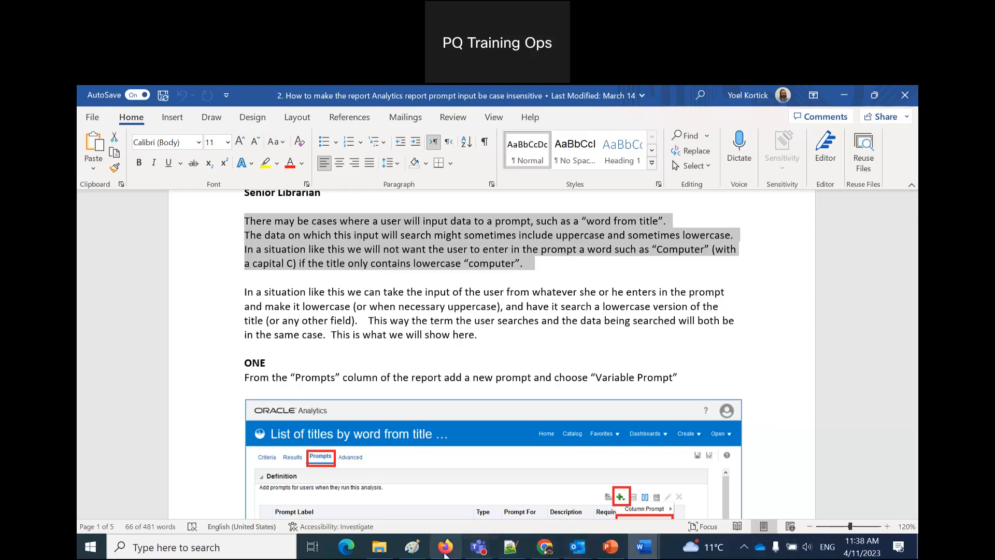
{"action": "left_click", "coordinate": [445, 549]}
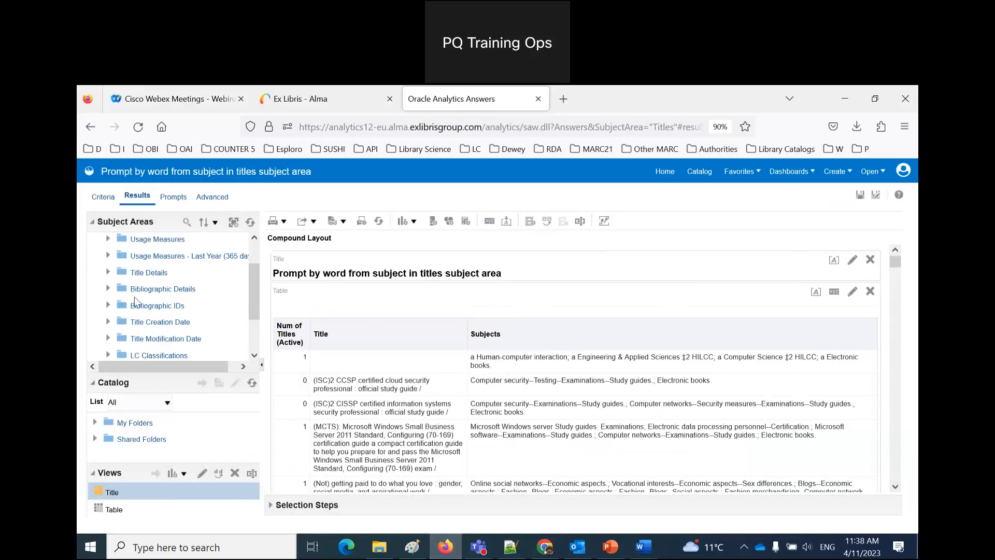
{"action": "scroll", "coordinate": [135, 300], "scroll_direction": "down", "scroll_amount": 3}
{"action": "scroll", "coordinate": [120, 299], "scroll_direction": "up", "scroll_amount": 3}
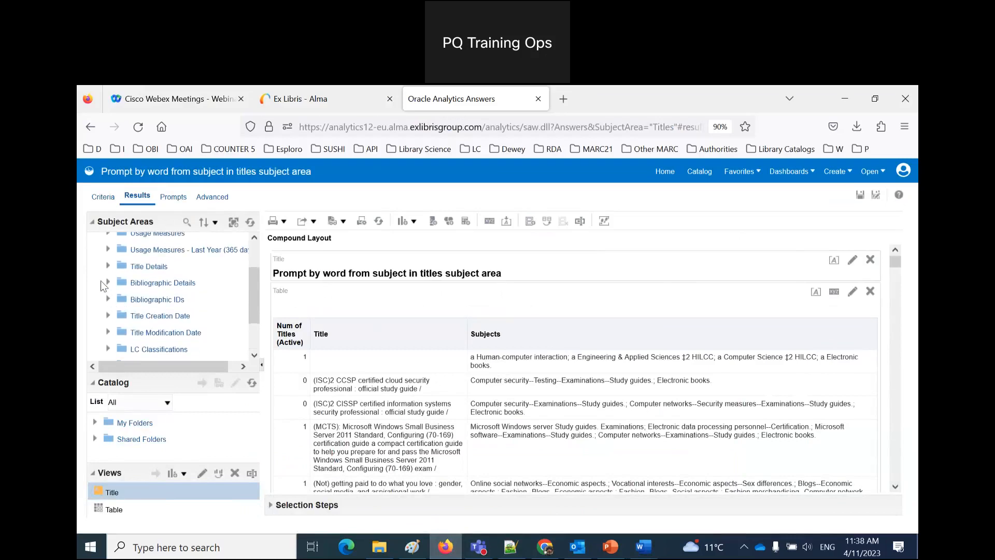
{"action": "left_click", "coordinate": [108, 283]}
{"action": "scroll", "coordinate": [190, 321], "scroll_direction": "down", "scroll_amount": 10}
{"action": "scroll", "coordinate": [190, 319], "scroll_direction": "down", "scroll_amount": 8}
{"action": "scroll", "coordinate": [188, 318], "scroll_direction": "down", "scroll_amount": 2}
{"action": "left_click_drag", "start_coordinate": [151, 332], "coordinate": [864, 396]}
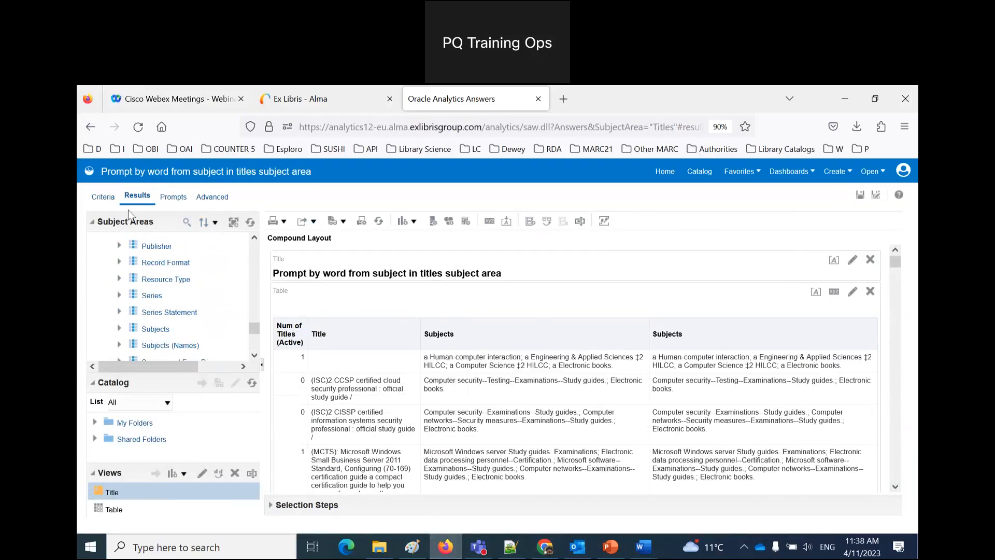
Step: Edit the formula of the second Subjects column in the criteria, wrapping it in the Lower string function
{"action": "left_click", "coordinate": [103, 197]}
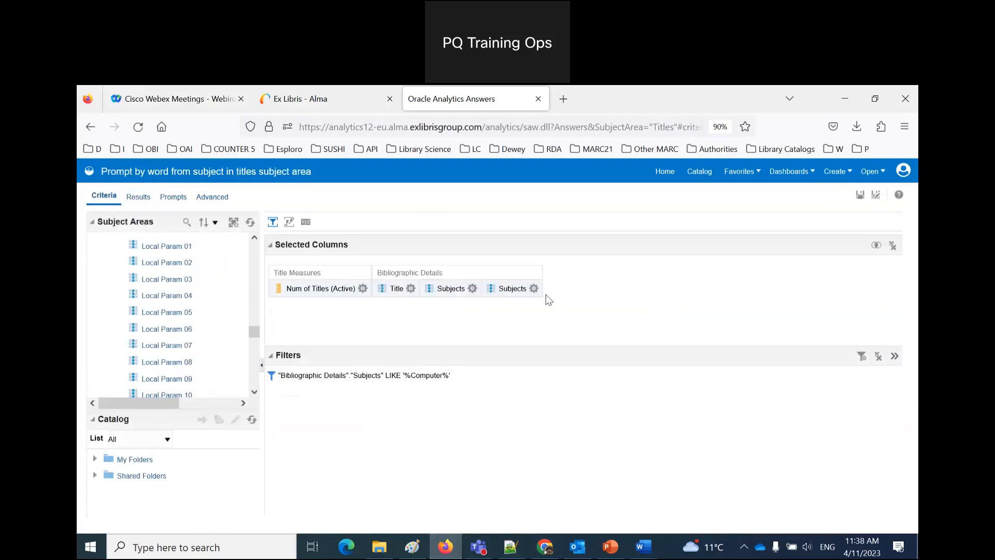
{"action": "left_click", "coordinate": [534, 288]}
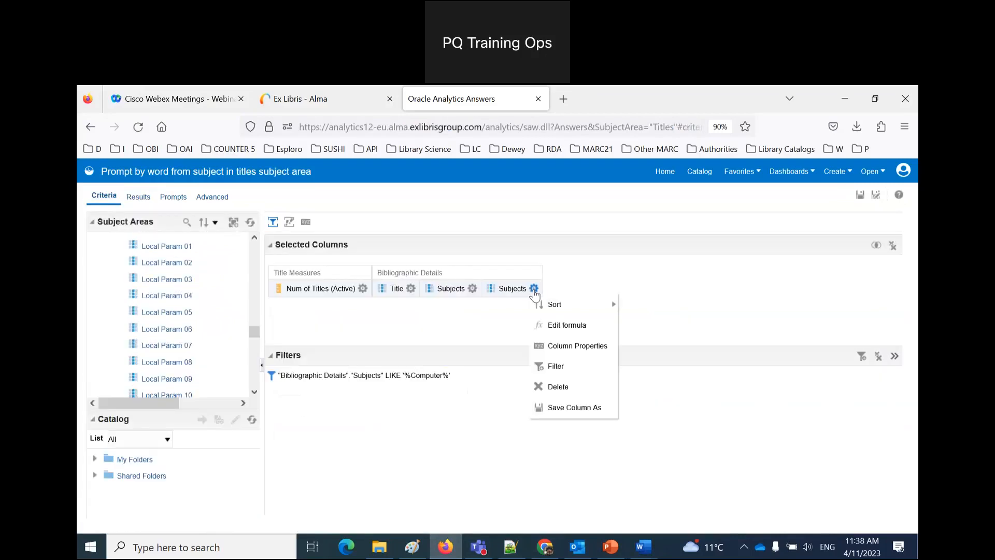
{"action": "left_click", "coordinate": [559, 326]}
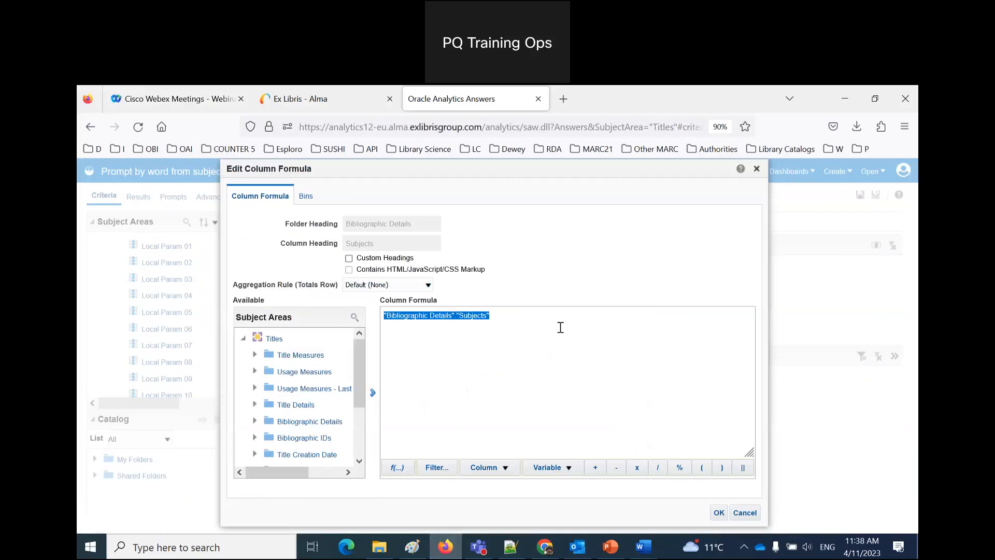
{"action": "left_click", "coordinate": [396, 468]}
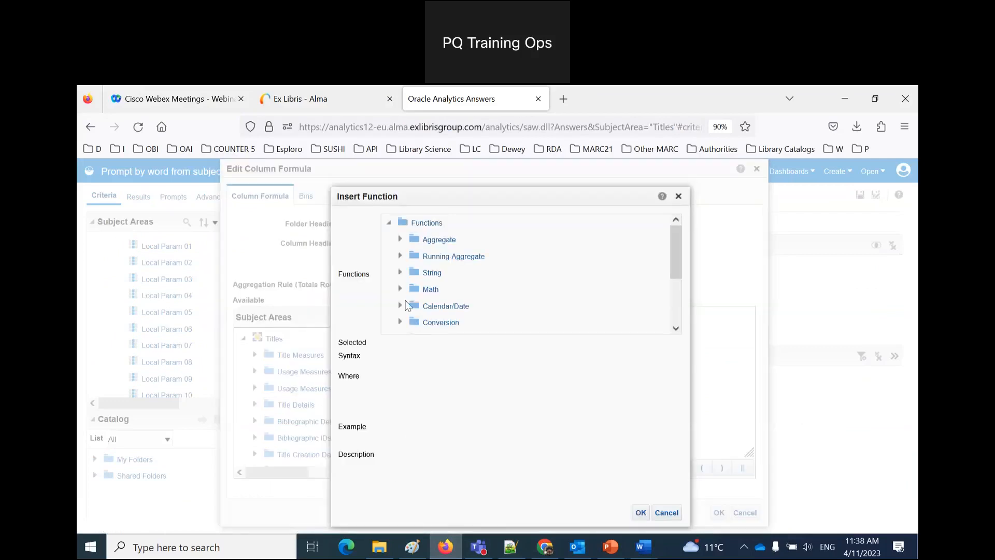
{"action": "left_click", "coordinate": [400, 270]}
{"action": "scroll", "coordinate": [516, 302], "scroll_direction": "down", "scroll_amount": 2}
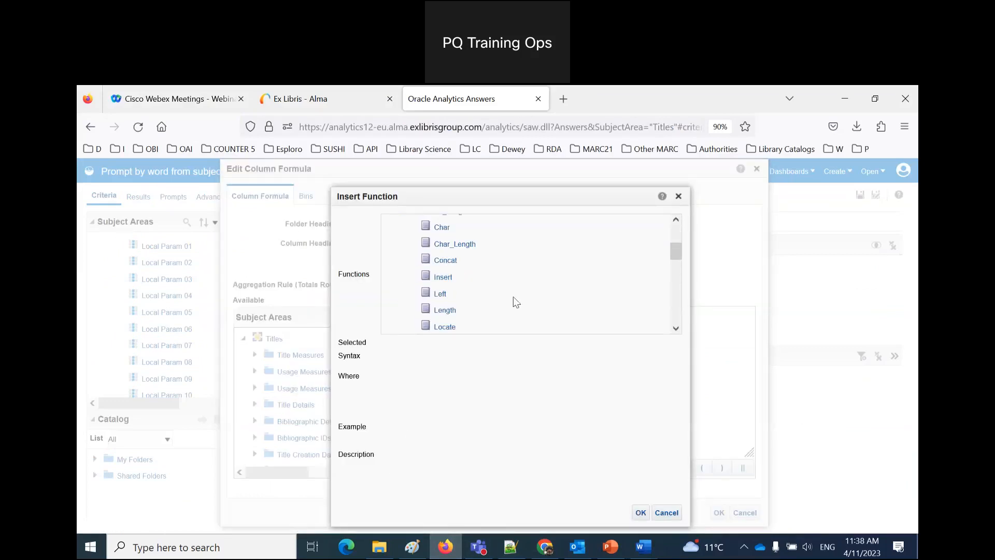
{"action": "scroll", "coordinate": [516, 302], "scroll_direction": "down", "scroll_amount": 1}
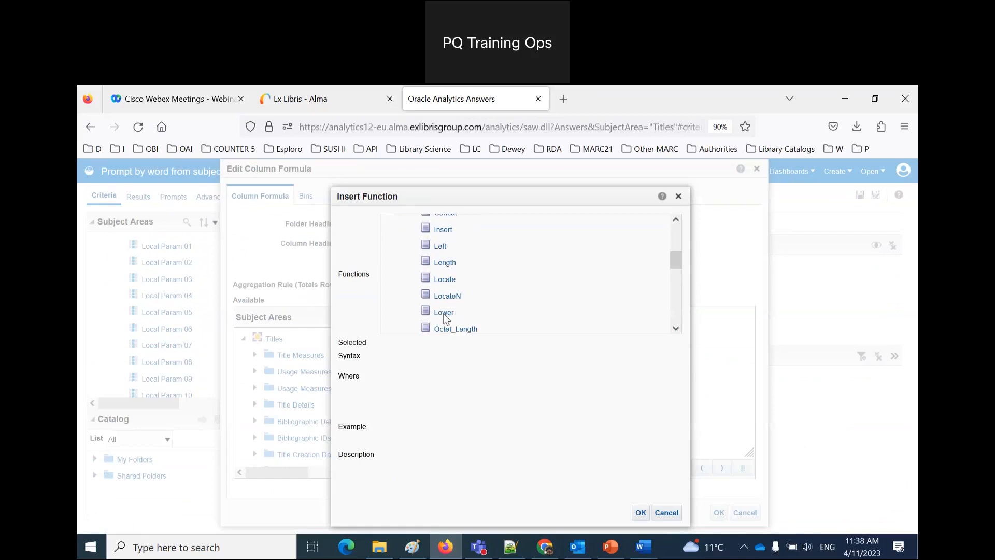
{"action": "scroll", "coordinate": [448, 316], "scroll_direction": "down", "scroll_amount": 5}
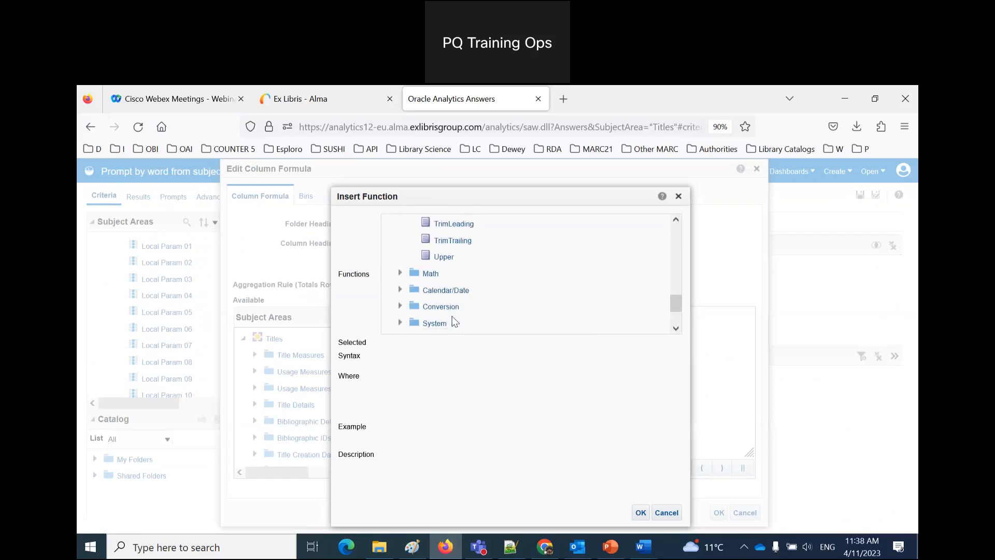
{"action": "scroll", "coordinate": [492, 290], "scroll_direction": "up", "scroll_amount": 4}
{"action": "double_click", "coordinate": [437, 265]}
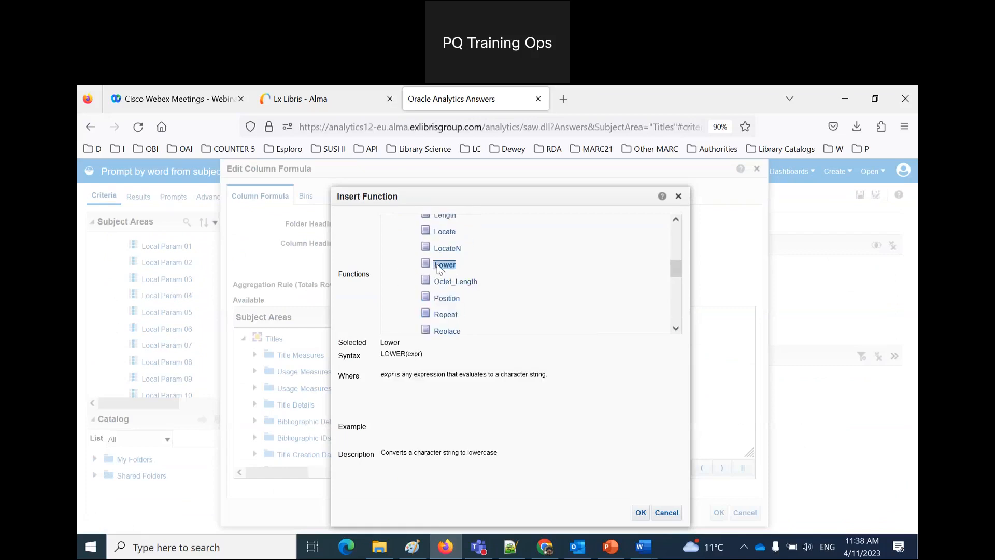
{"action": "left_click_drag", "start_coordinate": [385, 319], "coordinate": [409, 319]}
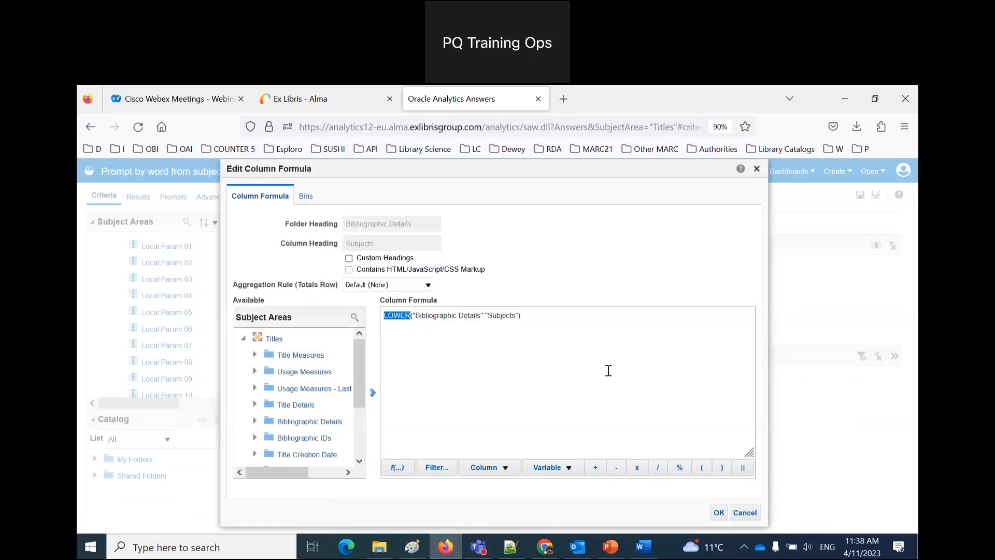
Step: Give the column the custom heading "Subjects (lower case)", apply the formula and compare both subjects columns in the results
{"action": "left_click", "coordinate": [349, 259]}
{"action": "left_click", "coordinate": [393, 248]}
{"action": "type", "text": "(lowercase)"}
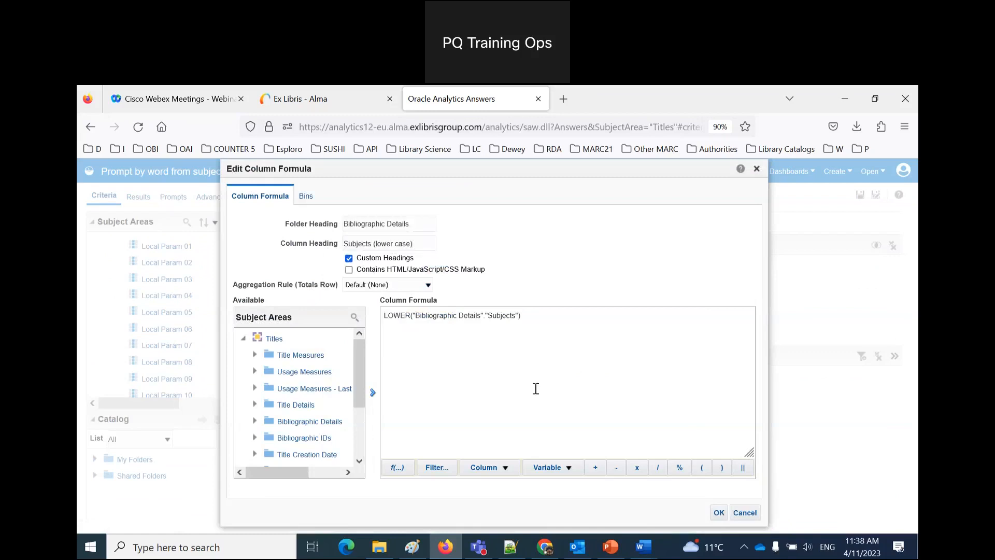
{"action": "left_click", "coordinate": [720, 512]}
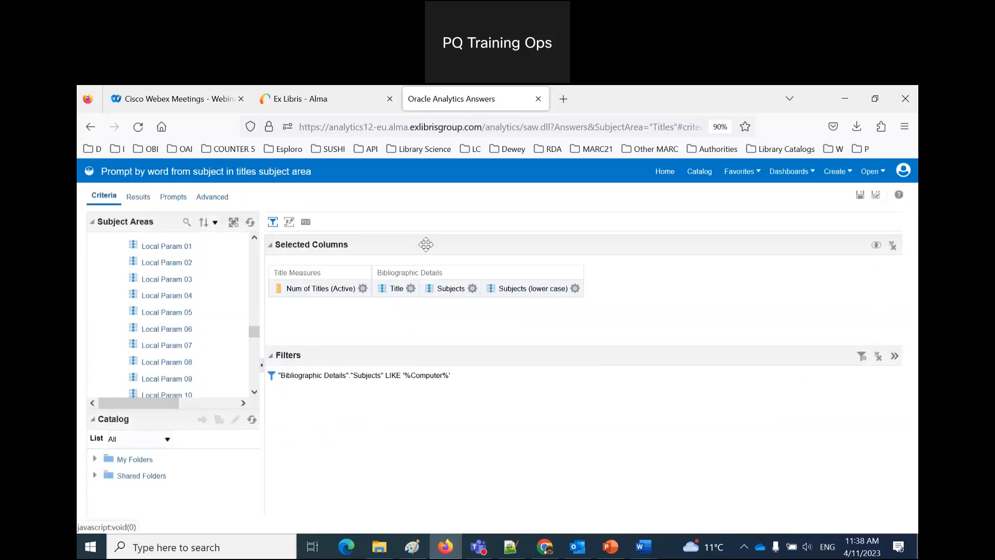
{"action": "left_click", "coordinate": [139, 199]}
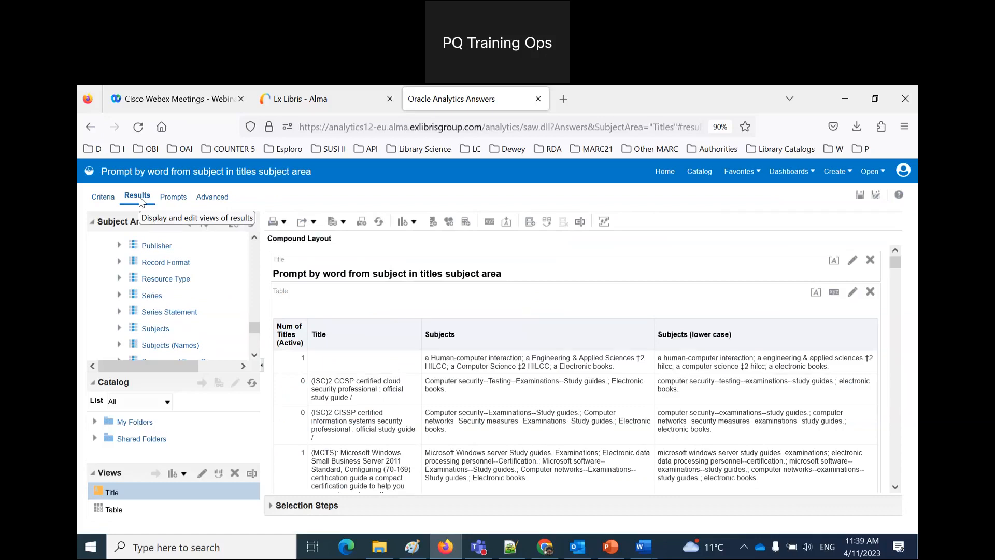
{"action": "left_click", "coordinate": [726, 366]}
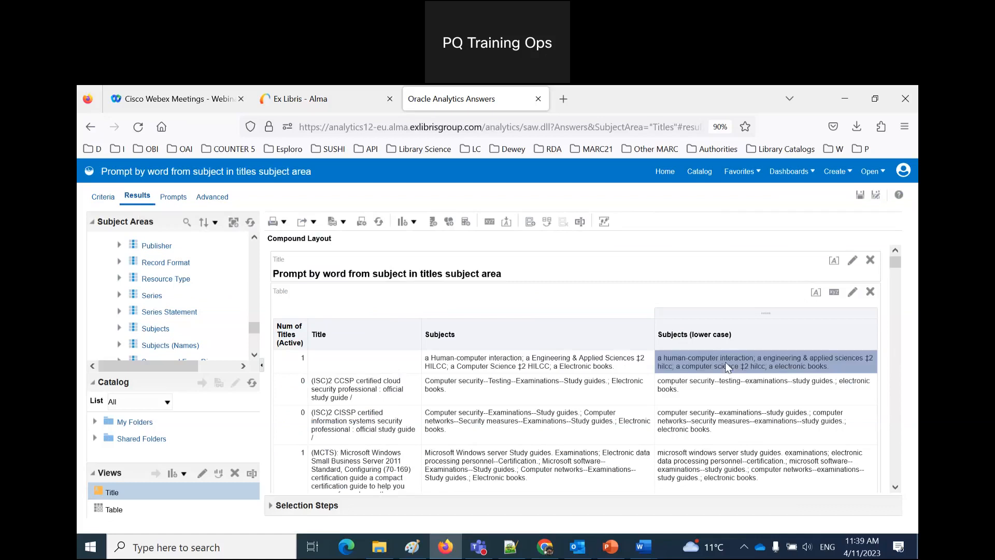
Step: Delete the Subjects (lower case) column from the analysis criteria
{"action": "left_click", "coordinate": [103, 198]}
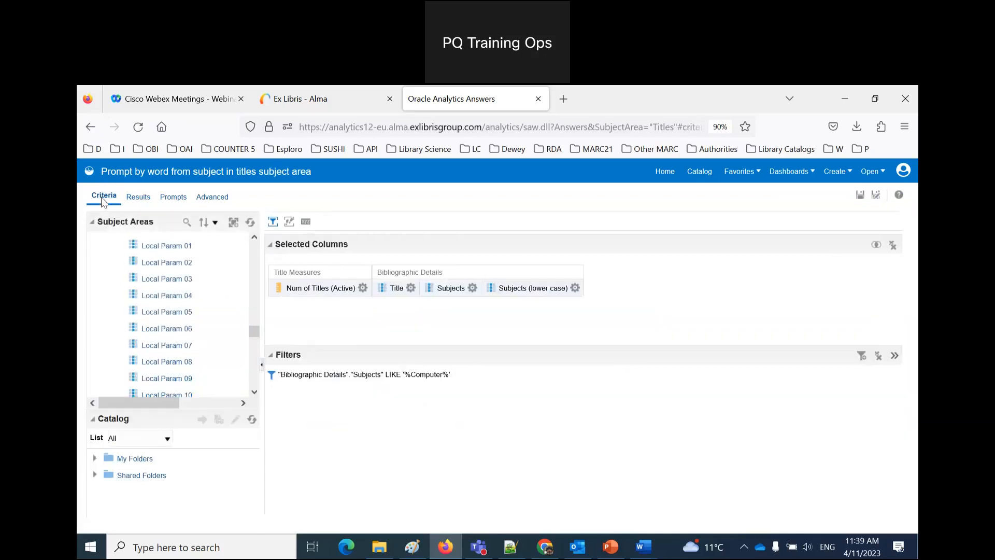
{"action": "left_click", "coordinate": [574, 288]}
{"action": "left_click", "coordinate": [609, 387]}
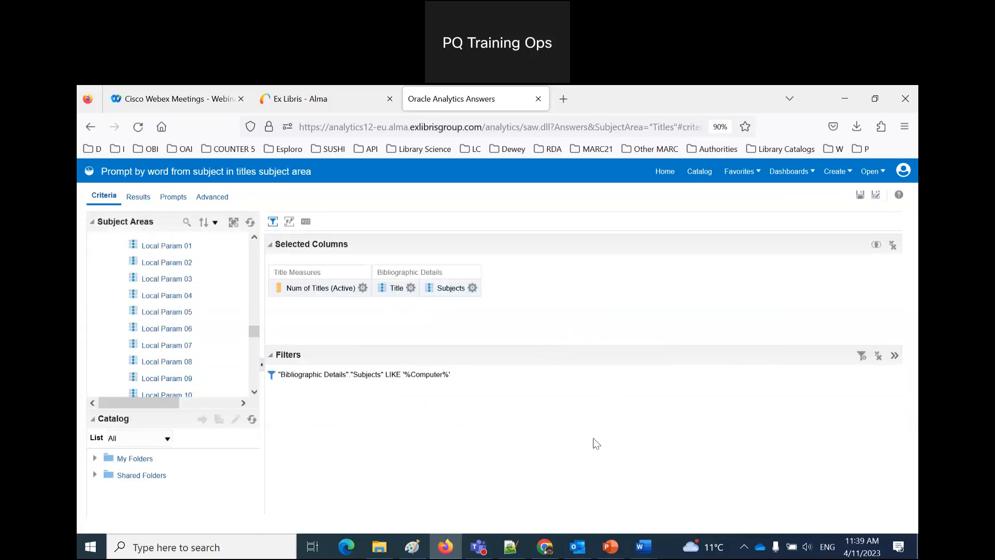
Step: Switch to the Word document on case-insensitive prompt input and read the lowercase explanation and sections ONE and TWO on variable prompts
{"action": "mouse_move", "coordinate": [643, 549]}
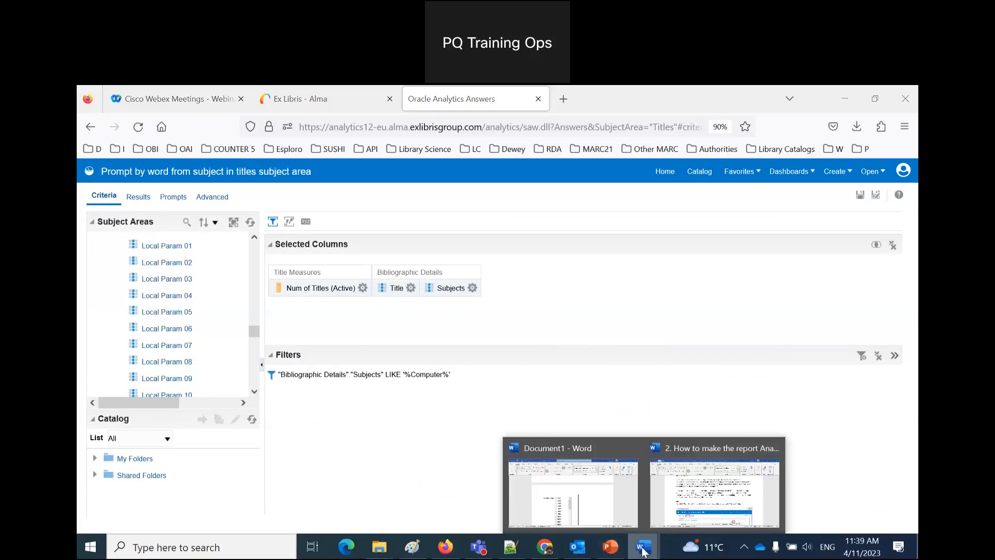
{"action": "left_click", "coordinate": [704, 491]}
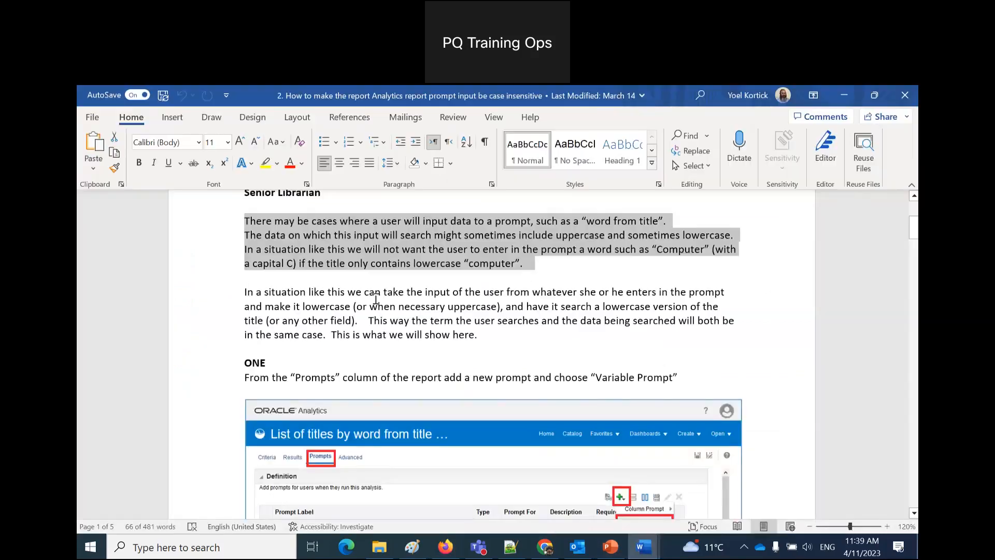
{"action": "left_click_drag", "start_coordinate": [365, 292], "coordinate": [365, 322]}
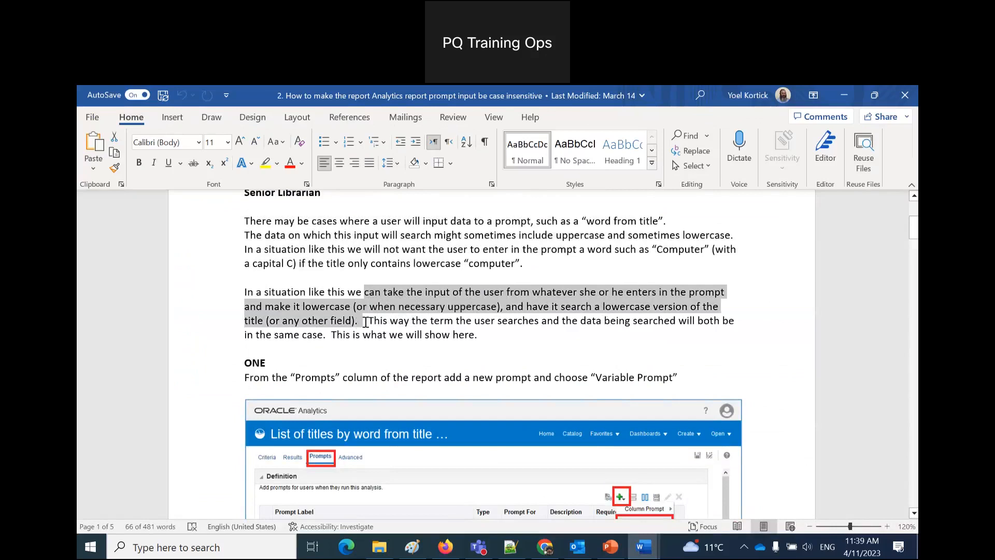
{"action": "scroll", "coordinate": [365, 324], "scroll_direction": "down", "scroll_amount": 1}
{"action": "scroll", "coordinate": [365, 324], "scroll_direction": "down", "scroll_amount": 4}
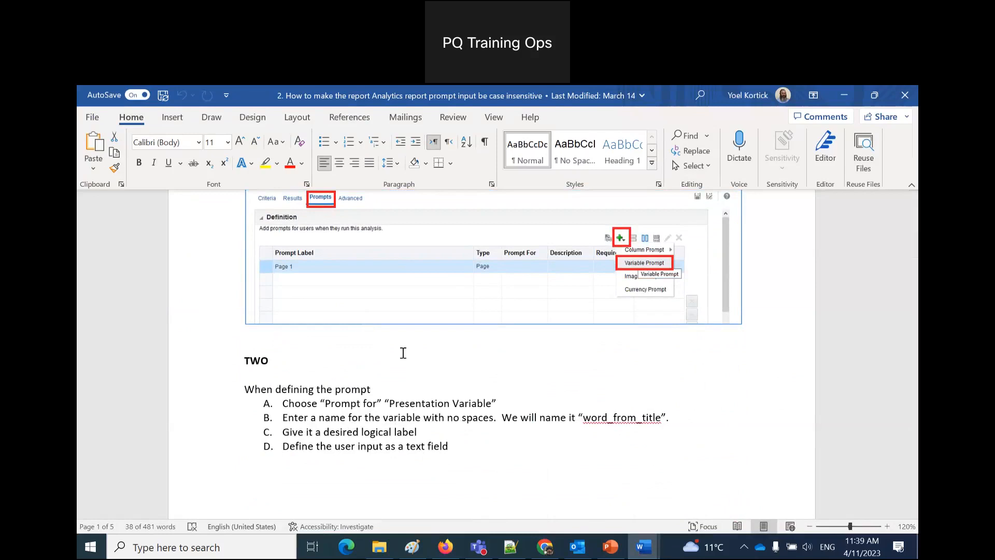
{"action": "scroll", "coordinate": [403, 351], "scroll_direction": "down", "scroll_amount": 4}
{"action": "scroll", "coordinate": [403, 351], "scroll_direction": "up", "scroll_amount": 2}
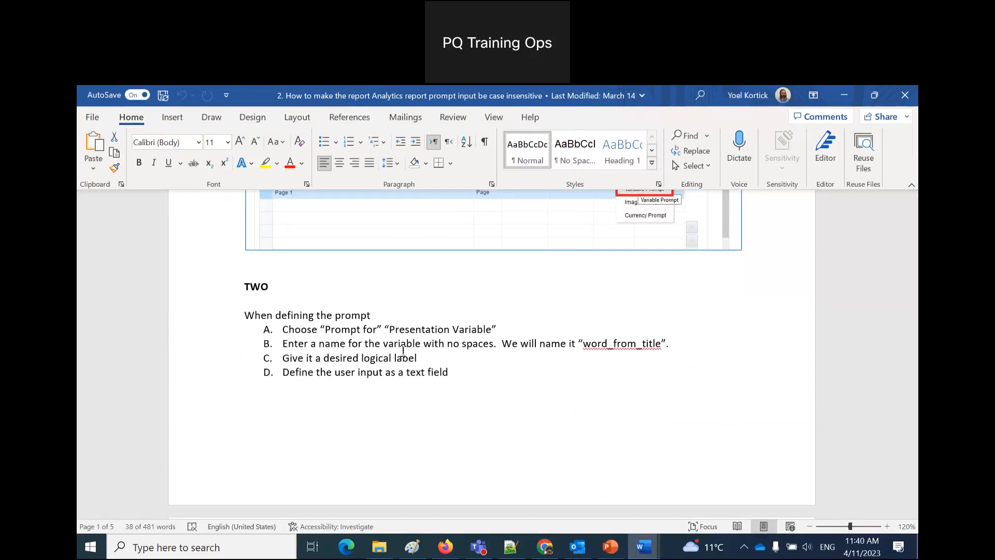
{"action": "scroll", "coordinate": [403, 350], "scroll_direction": "up", "scroll_amount": 1}
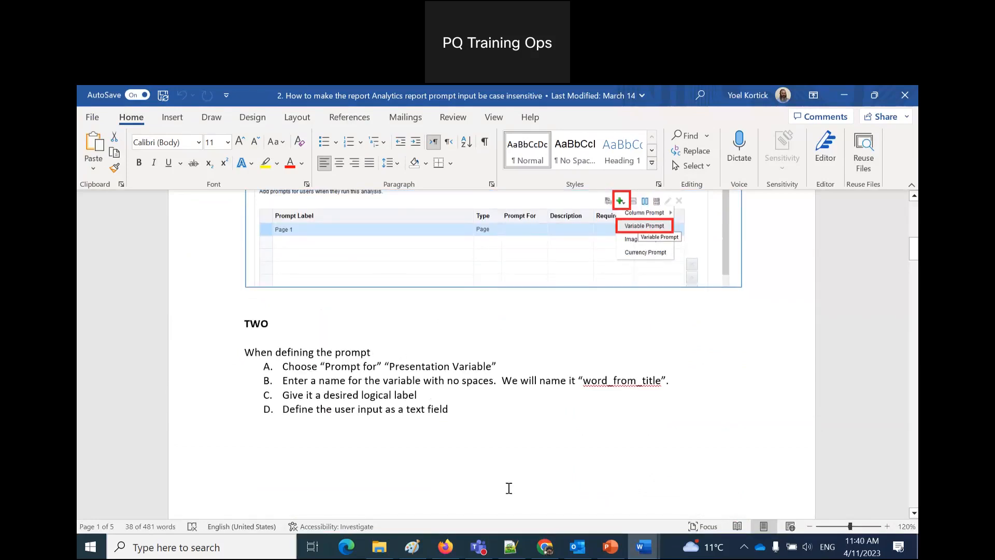
Step: Return to Oracle Analytics, start a column prompt for Subjects, review its expanded options and cancel it
{"action": "left_click", "coordinate": [455, 551]}
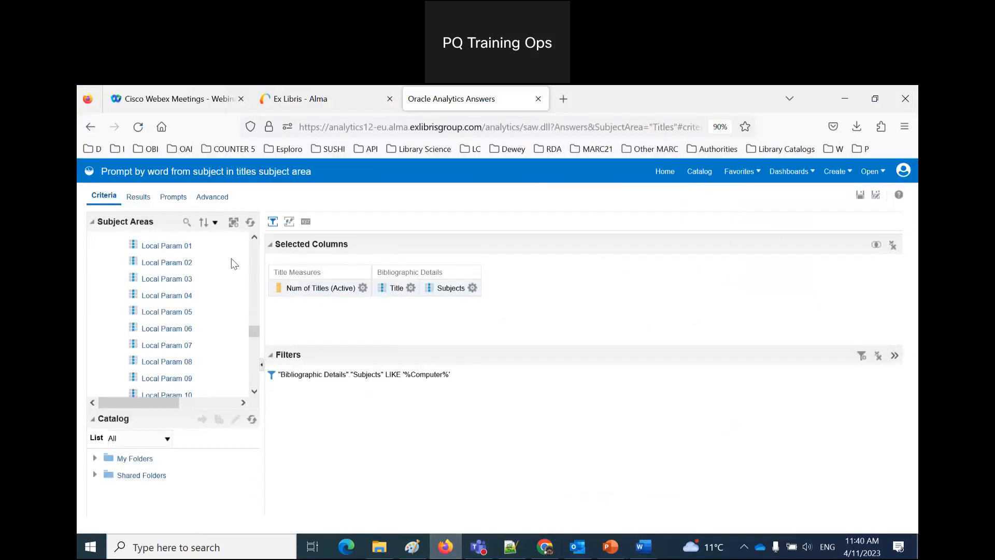
{"action": "left_click", "coordinate": [176, 197]}
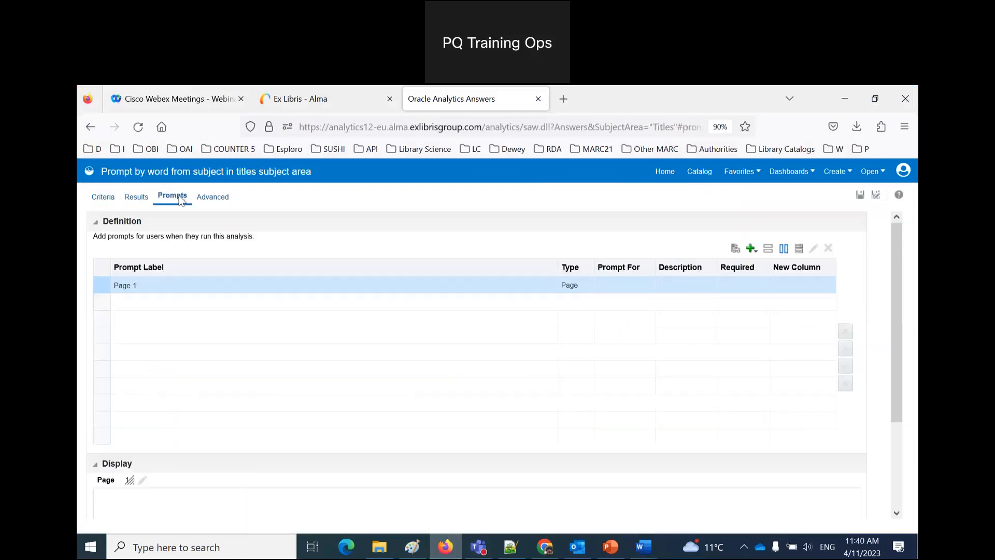
{"action": "left_click", "coordinate": [755, 248]}
{"action": "mouse_move", "coordinate": [772, 265]}
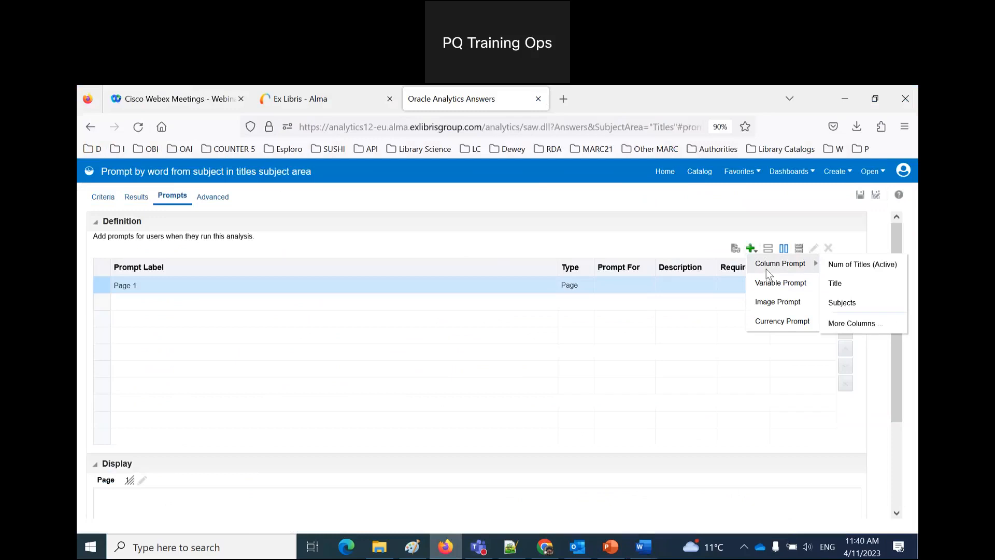
{"action": "left_click", "coordinate": [845, 302]}
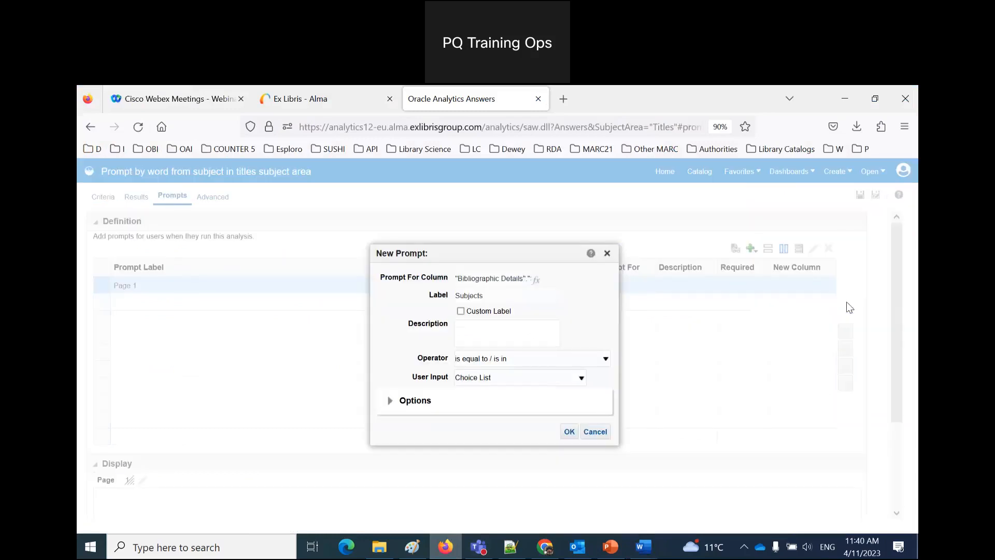
{"action": "left_click", "coordinate": [391, 401]}
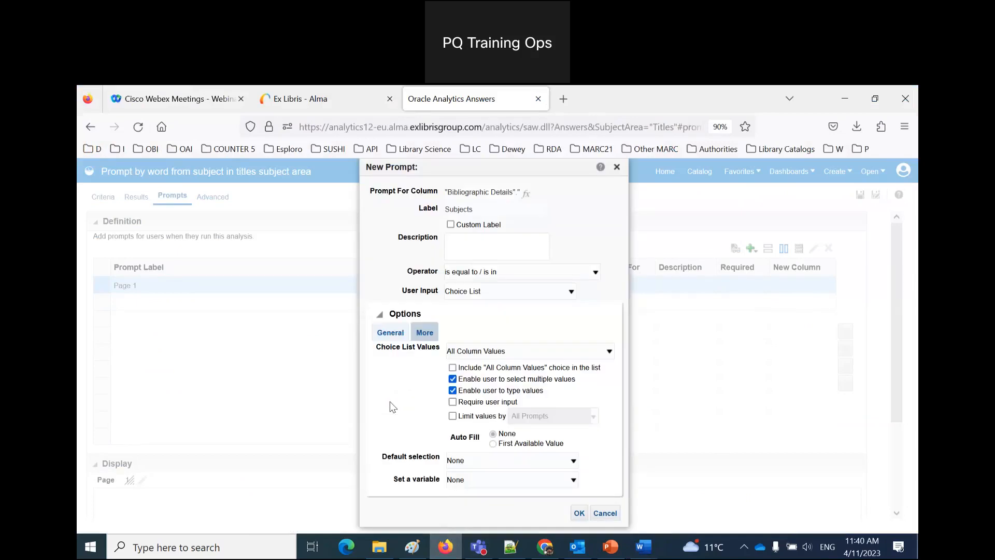
{"action": "left_click", "coordinate": [605, 512]}
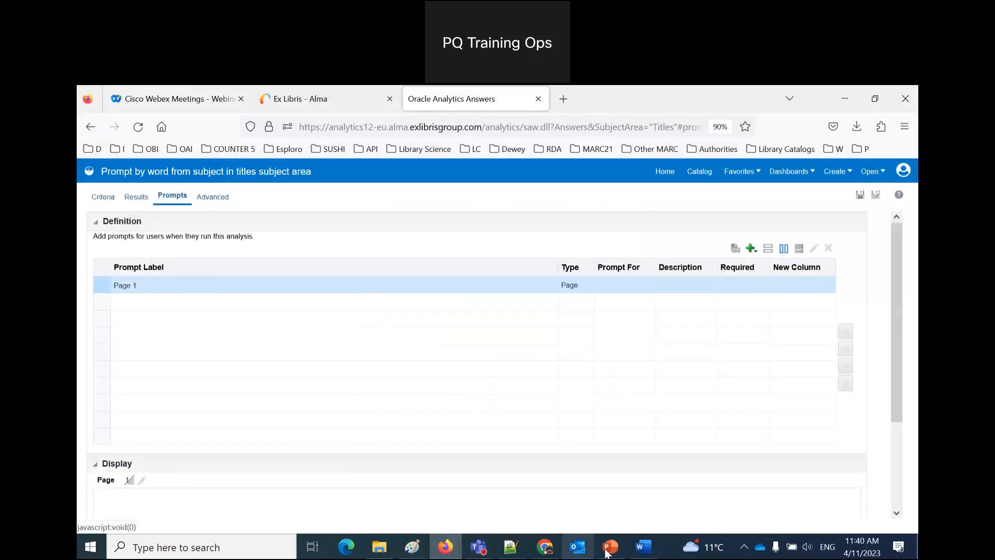
Step: Switch to the unsaved Word document, save it in the OneDrive Education folder as "primpt pictures" and close it
{"action": "mouse_move", "coordinate": [643, 546]}
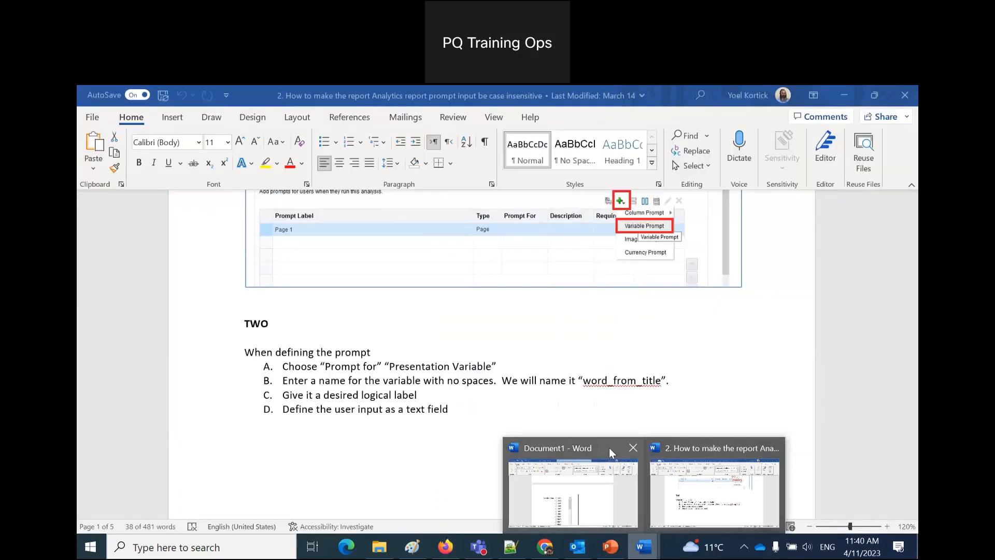
{"action": "left_click", "coordinate": [608, 446]}
{"action": "left_click", "coordinate": [92, 118]}
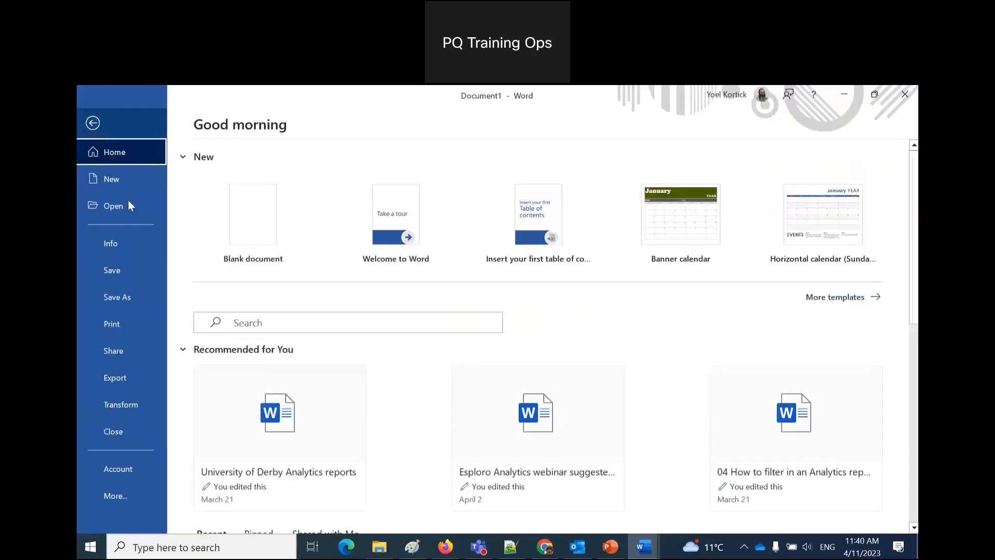
{"action": "left_click", "coordinate": [130, 294]}
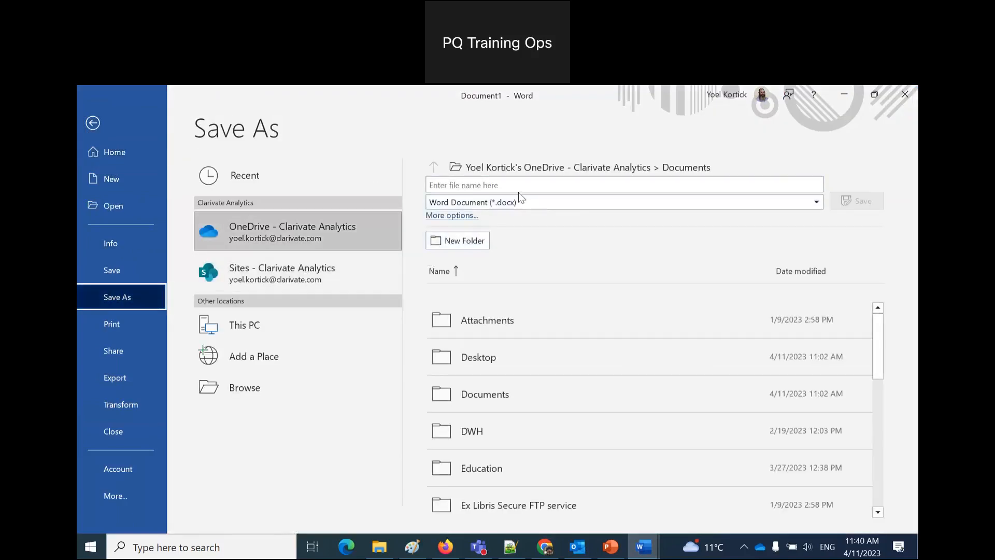
{"action": "left_click", "coordinate": [469, 473]}
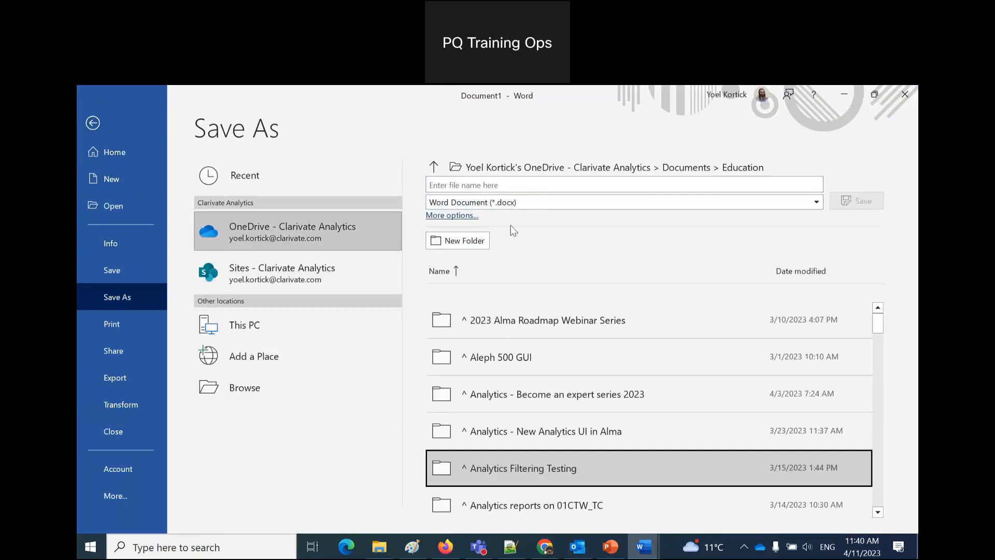
{"action": "left_click", "coordinate": [524, 186]}
{"action": "type", "text": "primpt pict"}
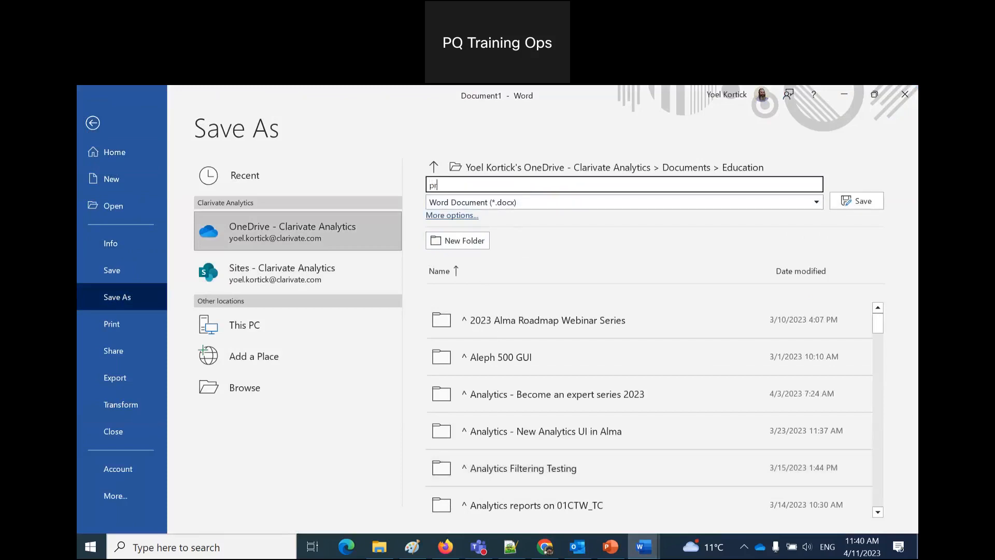
{"action": "type", "text": "ures"}
{"action": "left_click", "coordinate": [857, 202]}
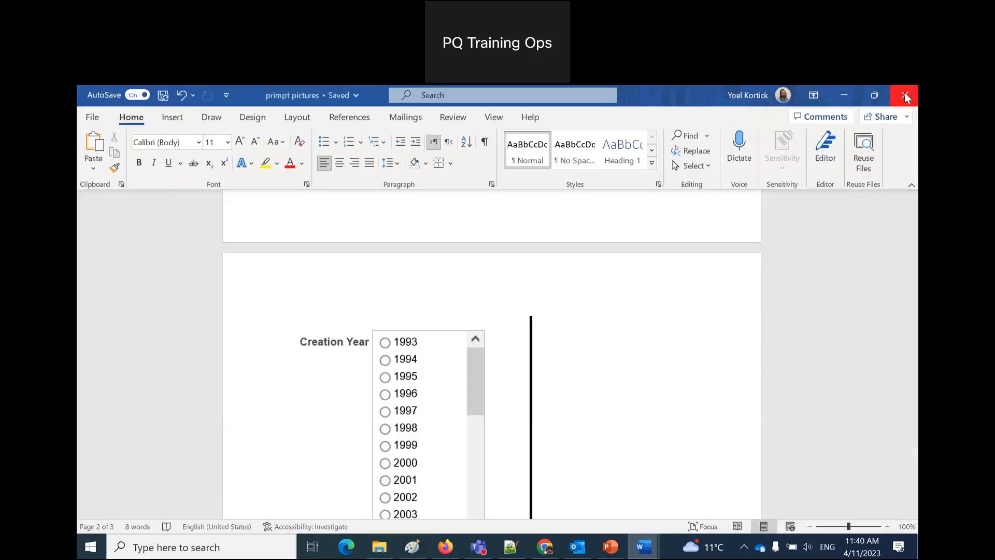
{"action": "left_click", "coordinate": [906, 96]}
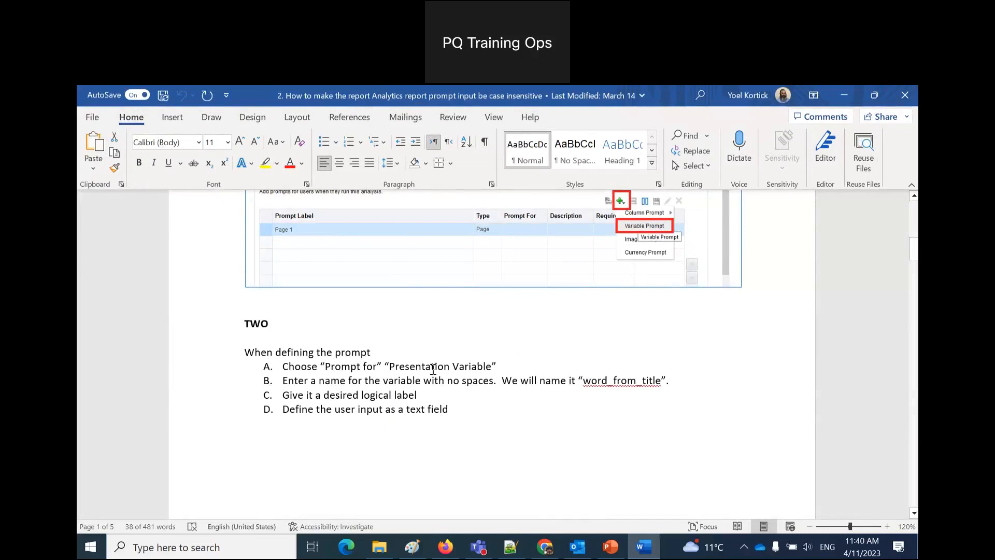
Step: Read section TWO of the Word document on defining the prompt, check its example, and return to Oracle Analytics
{"action": "double_click", "coordinate": [584, 379]}
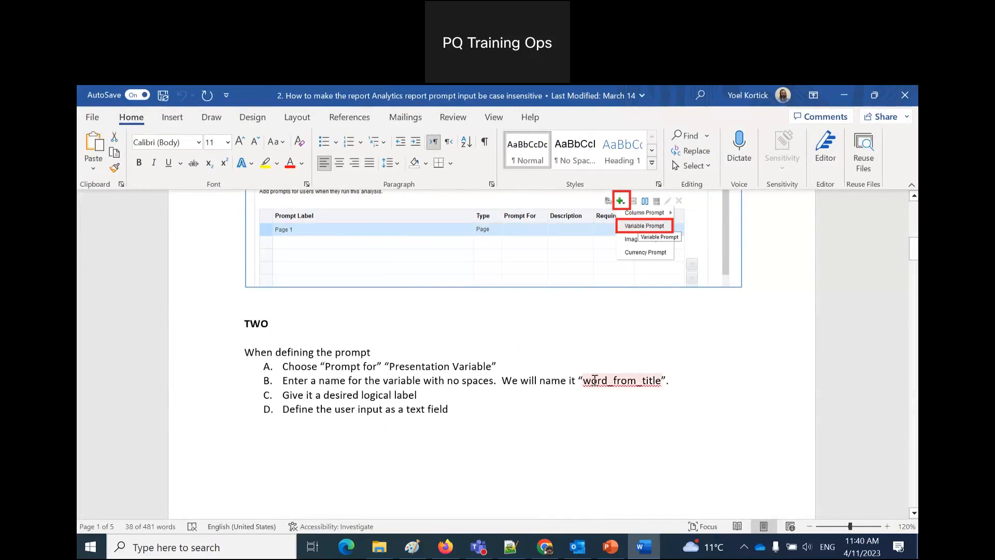
{"action": "scroll", "coordinate": [595, 379], "scroll_direction": "down", "scroll_amount": 10}
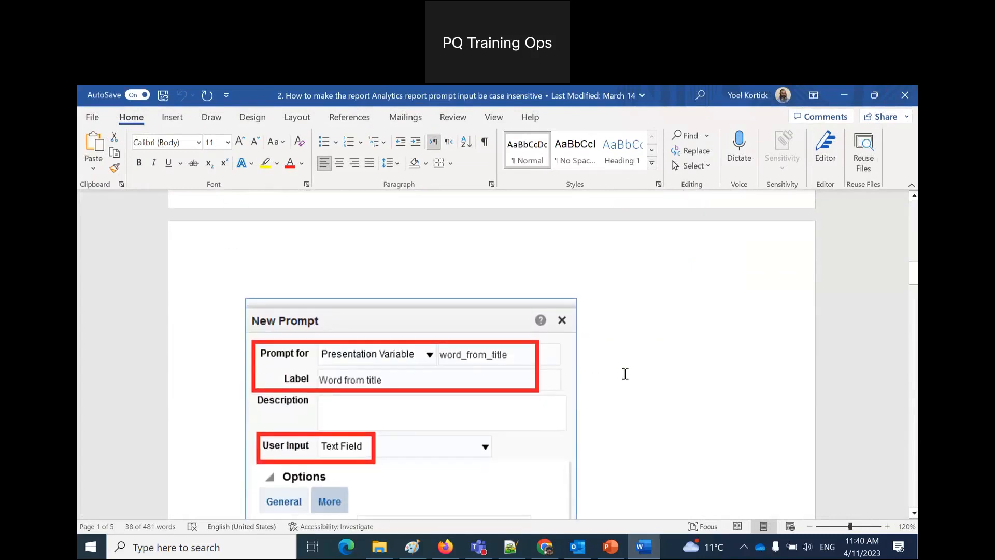
{"action": "scroll", "coordinate": [624, 372], "scroll_direction": "up", "scroll_amount": 5}
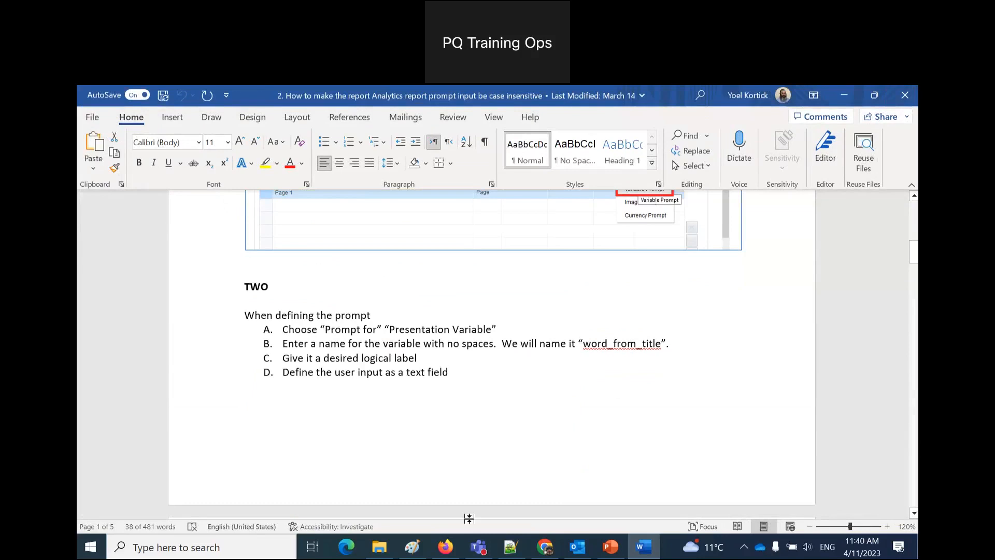
{"action": "left_click", "coordinate": [445, 547]}
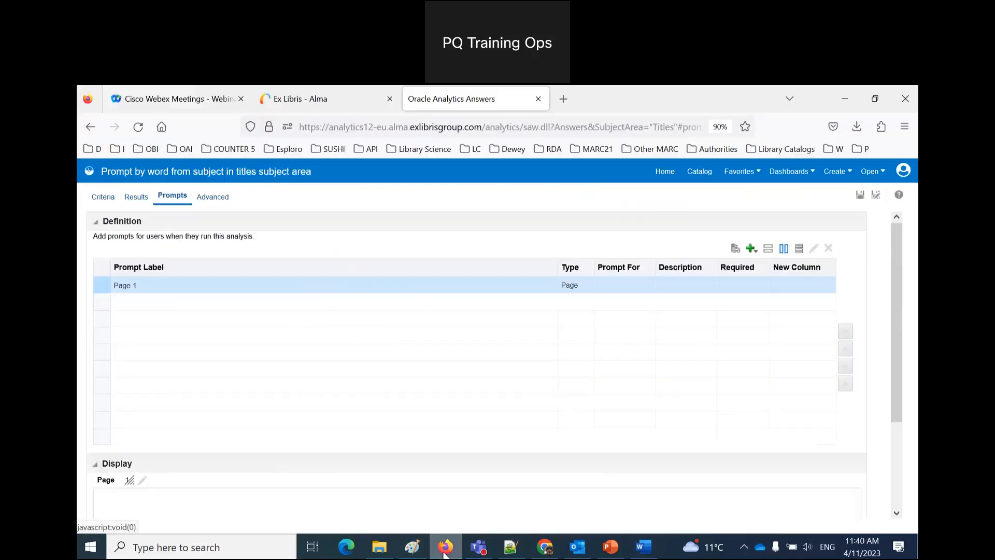
{"action": "left_click", "coordinate": [758, 248]}
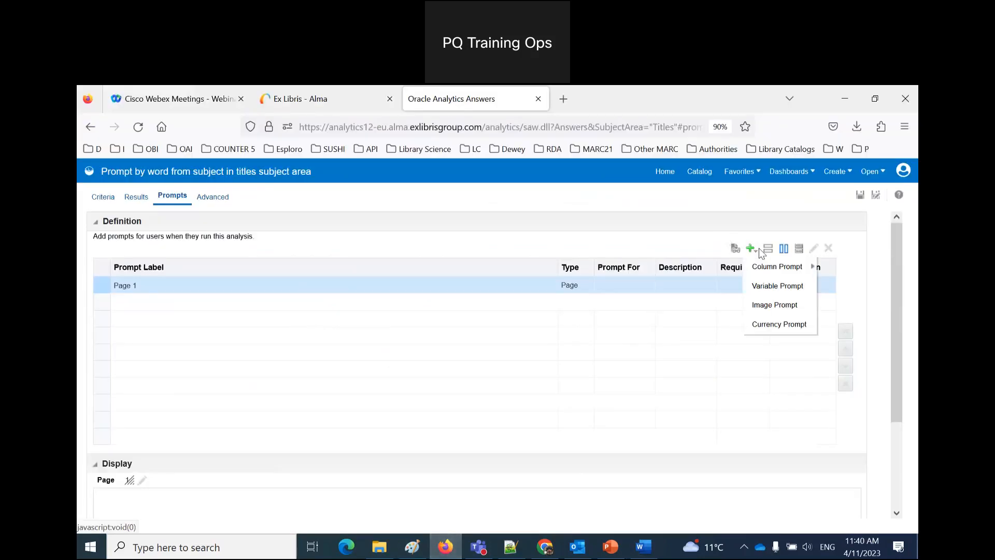
{"action": "left_click", "coordinate": [768, 287]}
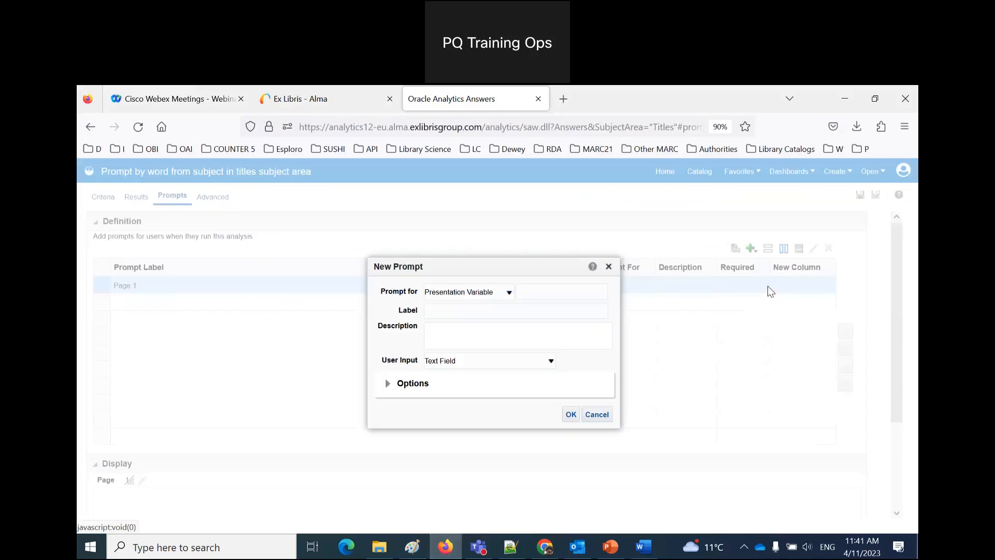
{"action": "left_click", "coordinate": [607, 415]}
Step: Start a new variable prompt for a presentation variable named word_from_subject
{"action": "left_click", "coordinate": [755, 250]}
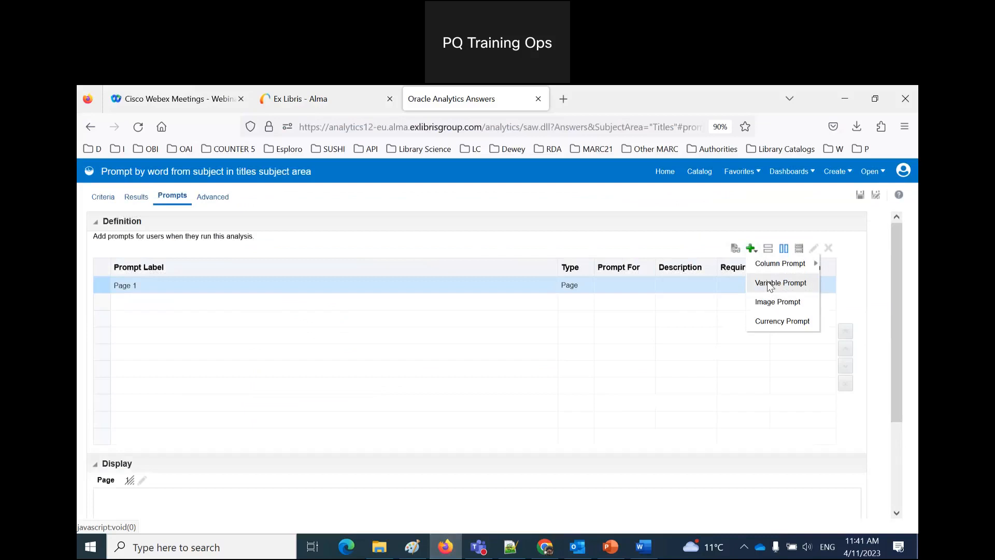
{"action": "left_click", "coordinate": [770, 284]}
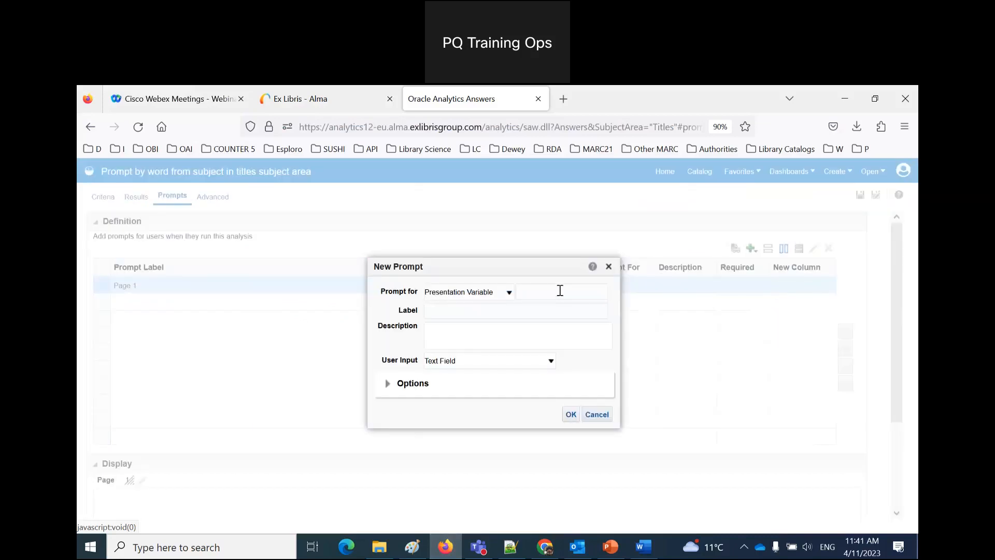
{"action": "type", "text": "word_from_subject"}
{"action": "double_click", "coordinate": [514, 293]}
Step: Check the example New Prompt settings in the Word document and return to the open prompt in Oracle Analytics
{"action": "left_click", "coordinate": [643, 547]}
{"action": "scroll", "coordinate": [621, 448], "scroll_direction": "down", "scroll_amount": 5}
{"action": "scroll", "coordinate": [621, 448], "scroll_direction": "down", "scroll_amount": 1}
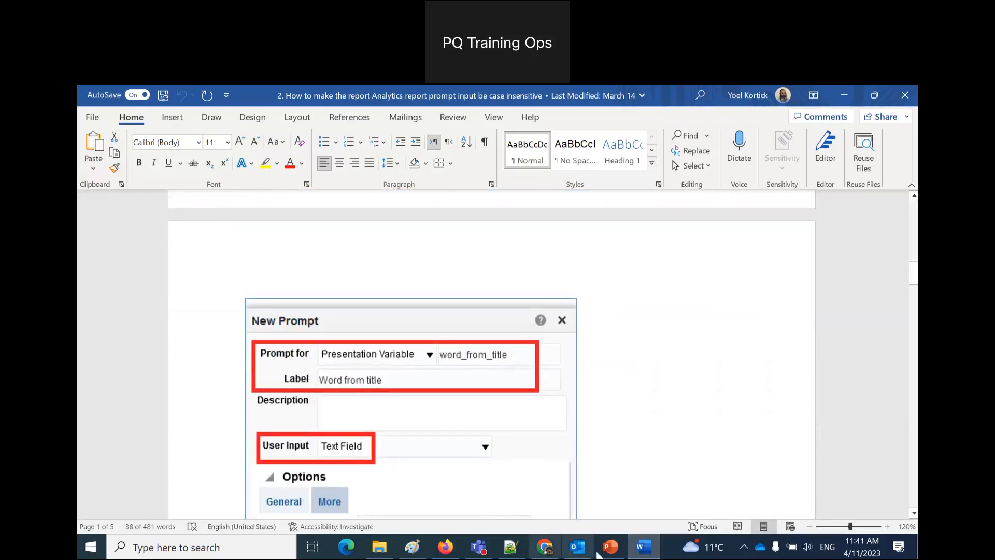
{"action": "left_click", "coordinate": [611, 547]}
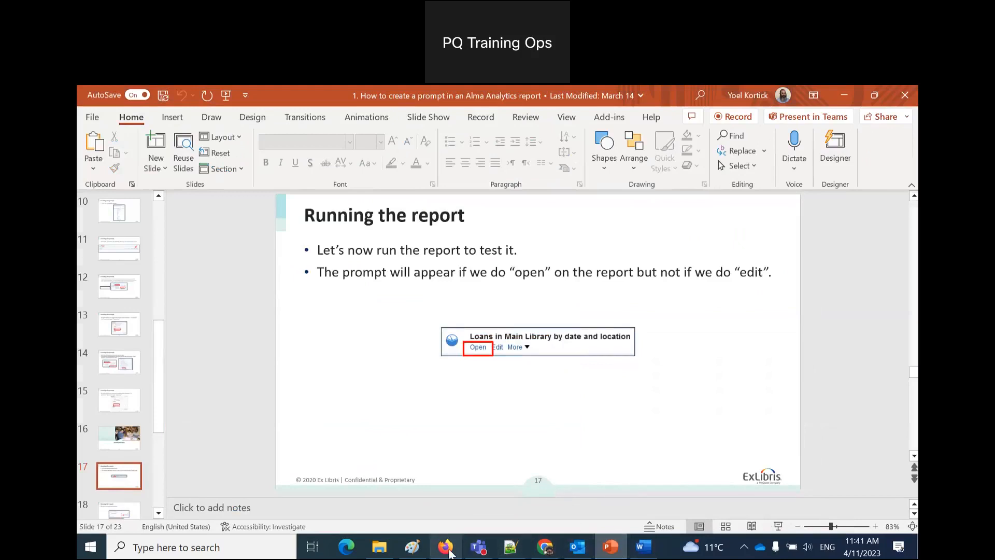
{"action": "left_click", "coordinate": [445, 547]}
Step: Label the prompt "Word from subject" and describe it as "This is the word from subject and it is not case sensitive"
{"action": "left_click", "coordinate": [442, 309]}
{"action": "type", "text": "Word from subject"}
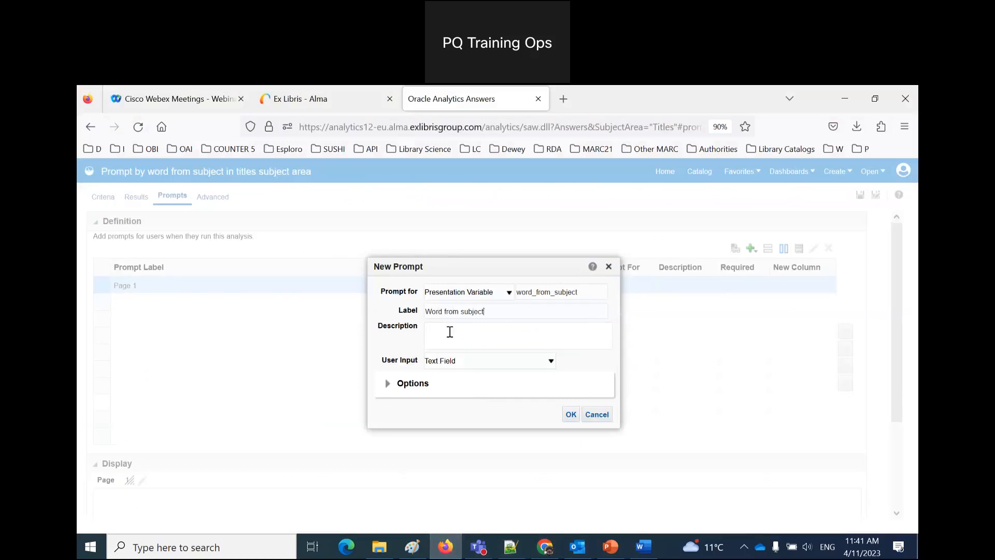
{"action": "type", "text": "This is the word from subject and it is not case sensitive"}
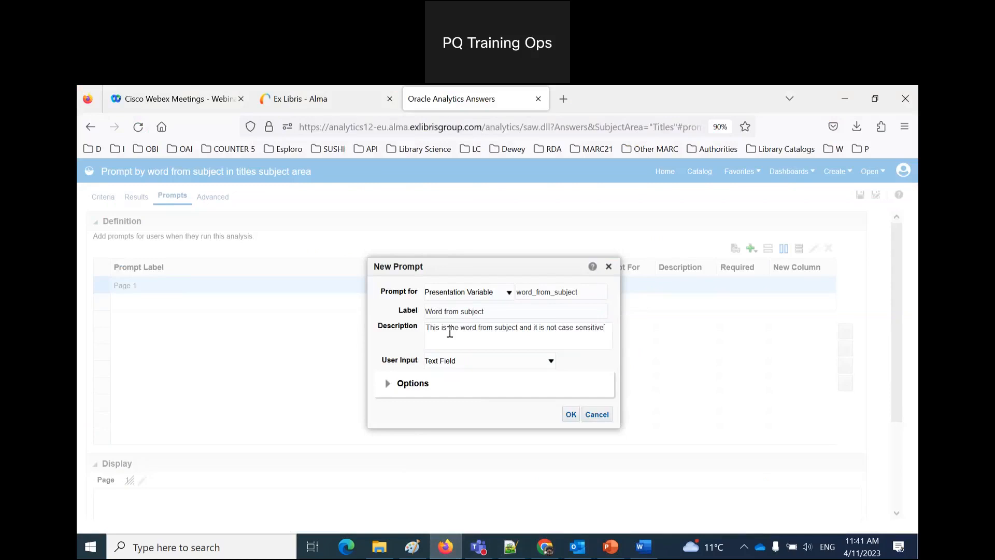
Step: Review the user input type and options of the example prompt in the Word document, then return to Oracle Analytics
{"action": "left_click", "coordinate": [643, 546]}
{"action": "scroll", "coordinate": [584, 459], "scroll_direction": "down", "scroll_amount": 3}
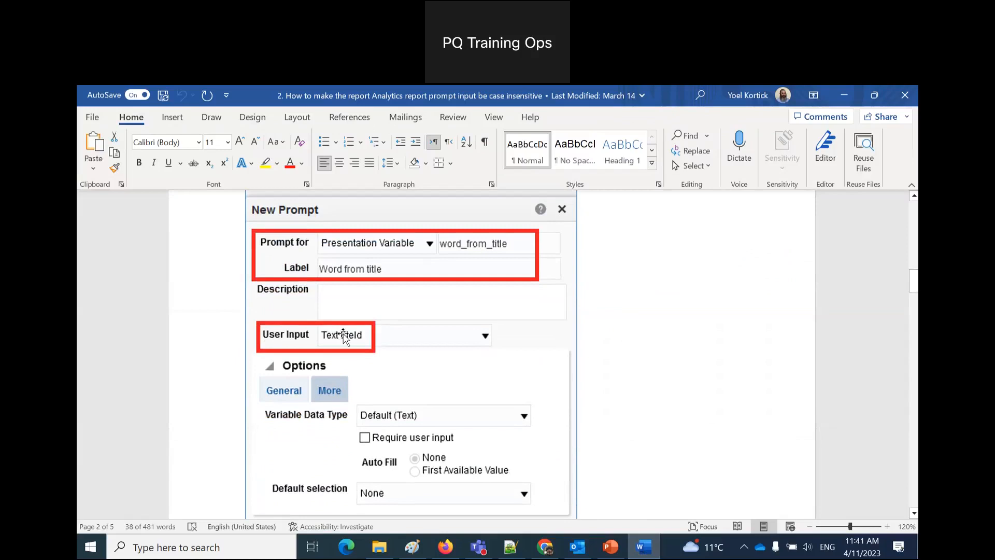
{"action": "scroll", "coordinate": [383, 386], "scroll_direction": "down", "scroll_amount": 2}
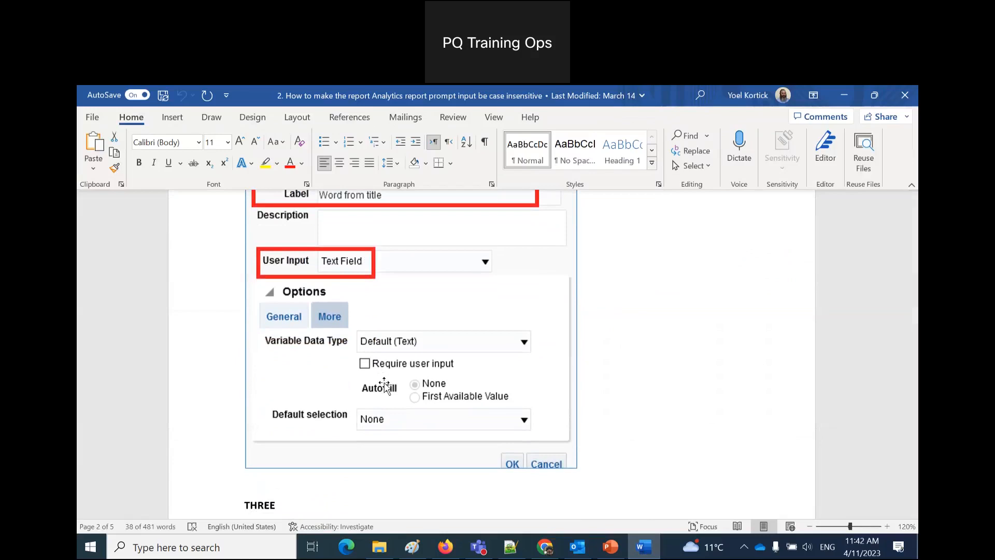
{"action": "left_click", "coordinate": [610, 547]}
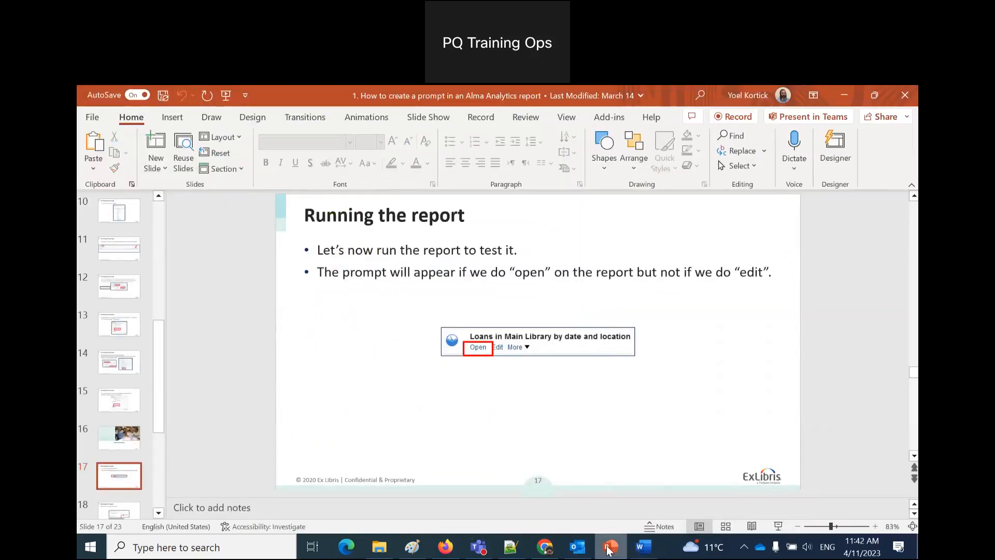
{"action": "left_click", "coordinate": [609, 548]}
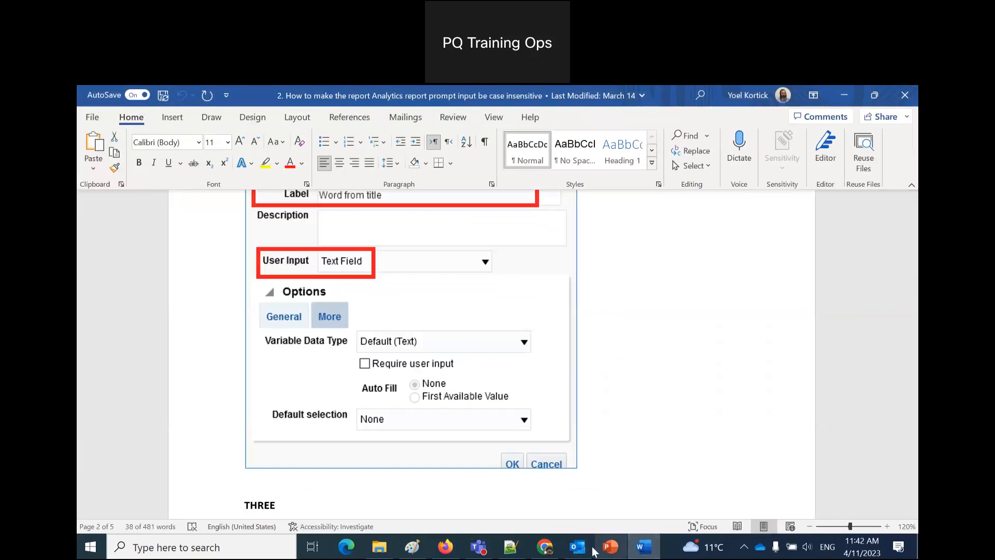
{"action": "left_click", "coordinate": [450, 549]}
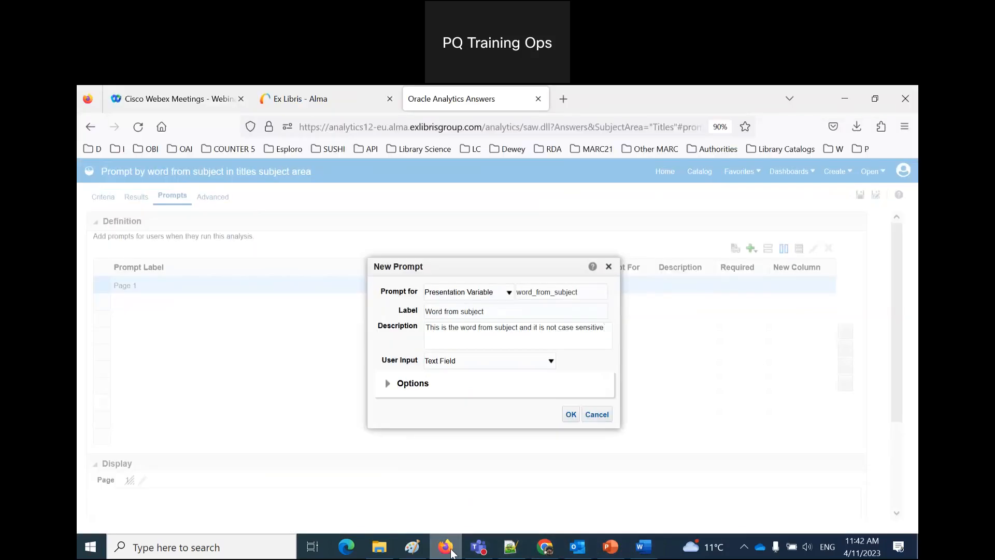
{"action": "left_click", "coordinate": [644, 547]}
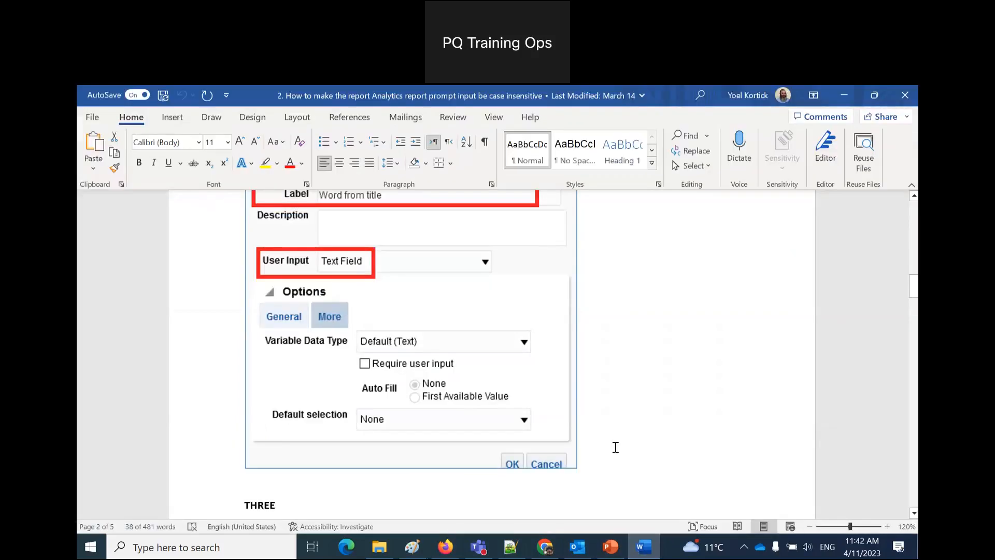
{"action": "scroll", "coordinate": [616, 447], "scroll_direction": "down", "scroll_amount": 1}
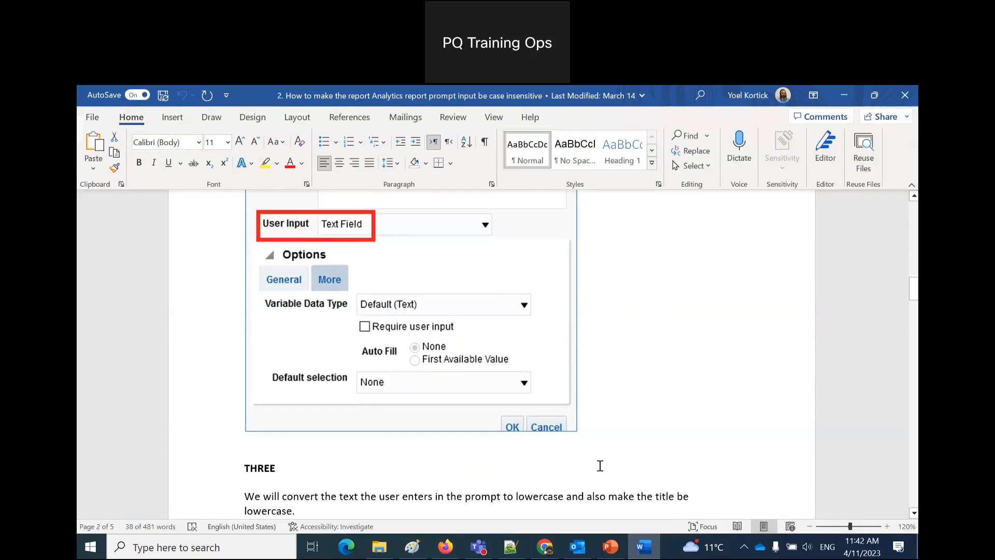
{"action": "mouse_move", "coordinate": [643, 553]}
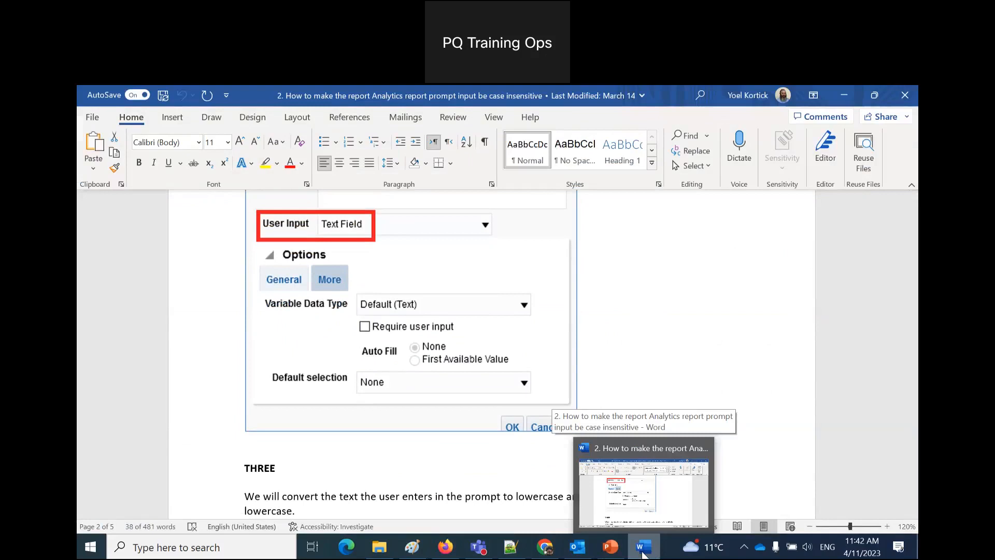
{"action": "left_click", "coordinate": [644, 554]}
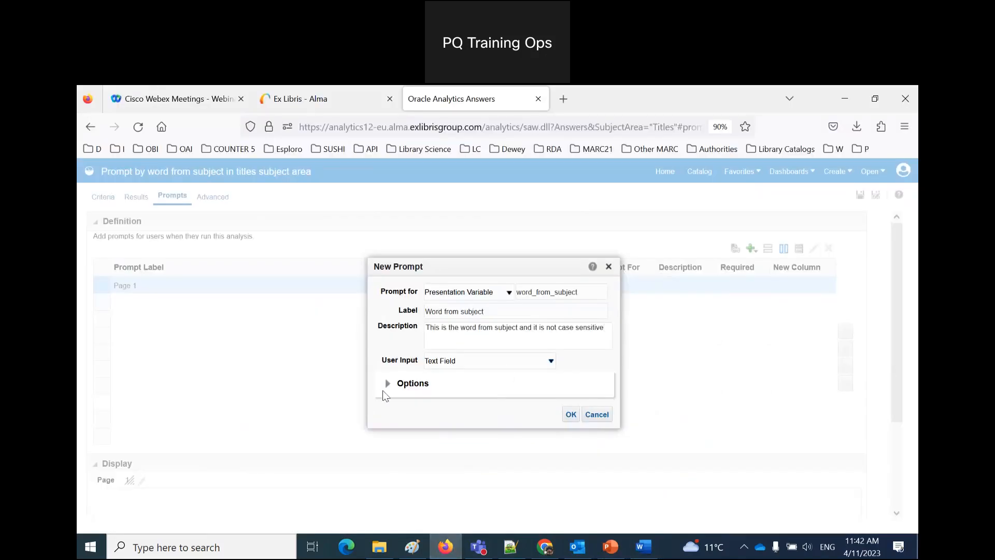
Step: Make user input required in the variable prompt's options and add the prompt to the analysis
{"action": "left_click", "coordinate": [388, 384]}
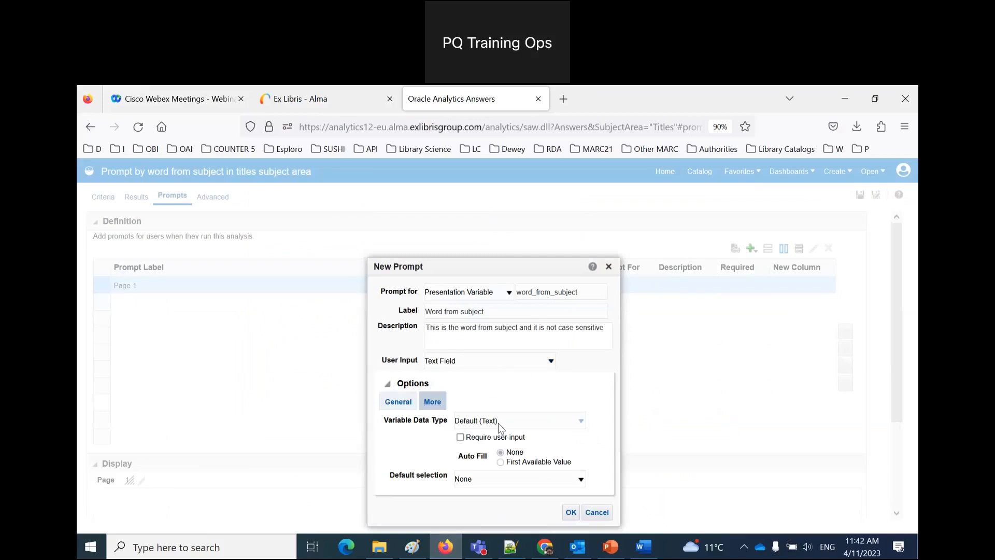
{"action": "left_click", "coordinate": [460, 438]}
{"action": "left_click", "coordinate": [571, 513]}
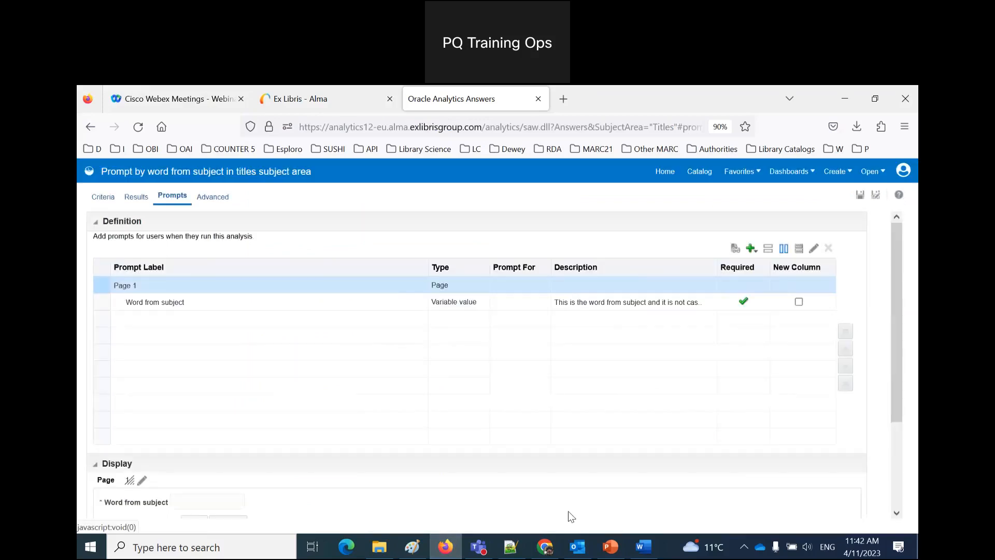
Step: Switch to the Word document and read section THREE on the lowercase title formula and the start of section FOUR on the filter
{"action": "left_click", "coordinate": [643, 546]}
{"action": "scroll", "coordinate": [641, 446], "scroll_direction": "down", "scroll_amount": 1}
{"action": "scroll", "coordinate": [641, 446], "scroll_direction": "down", "scroll_amount": 1}
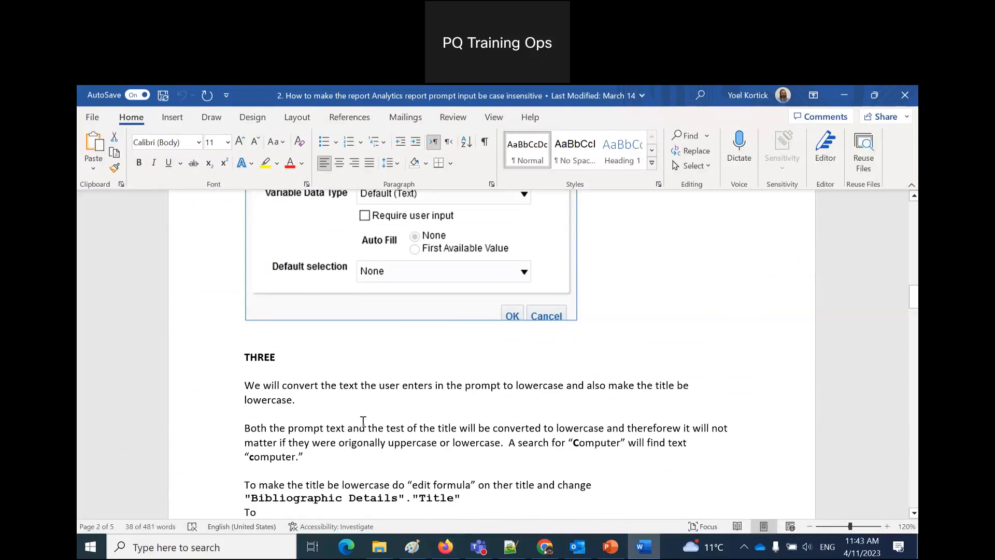
{"action": "scroll", "coordinate": [364, 421], "scroll_direction": "down", "scroll_amount": 3}
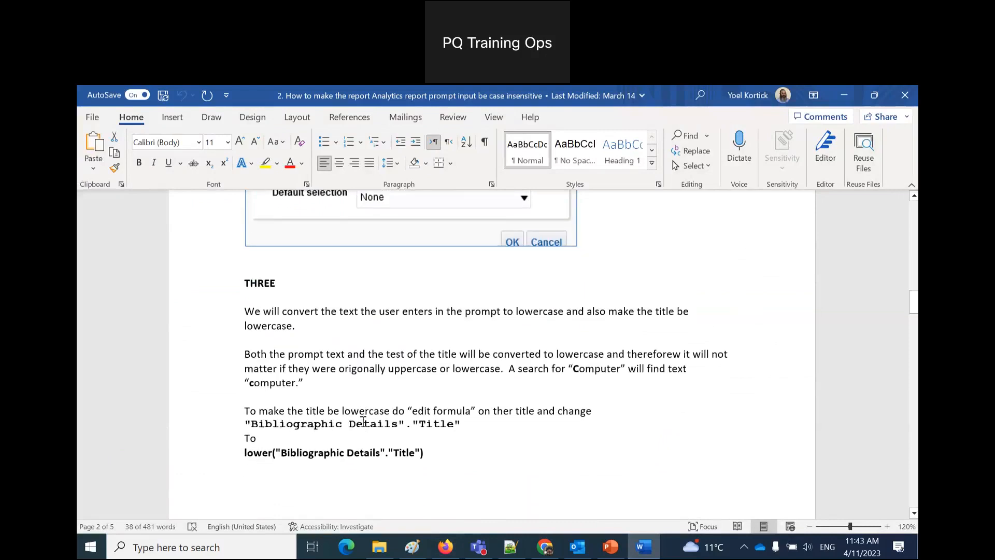
{"action": "scroll", "coordinate": [413, 444], "scroll_direction": "down", "scroll_amount": 1}
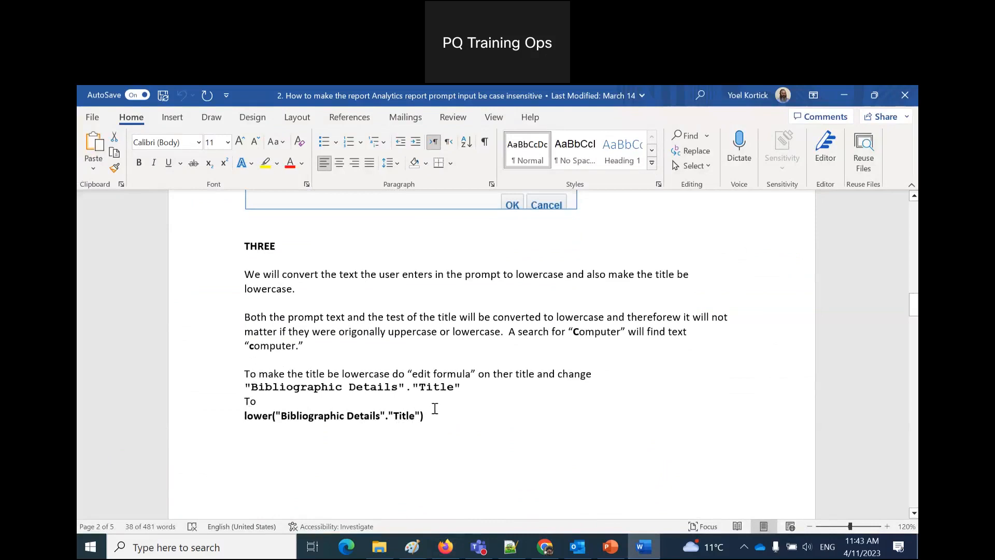
{"action": "scroll", "coordinate": [435, 409], "scroll_direction": "down", "scroll_amount": 8}
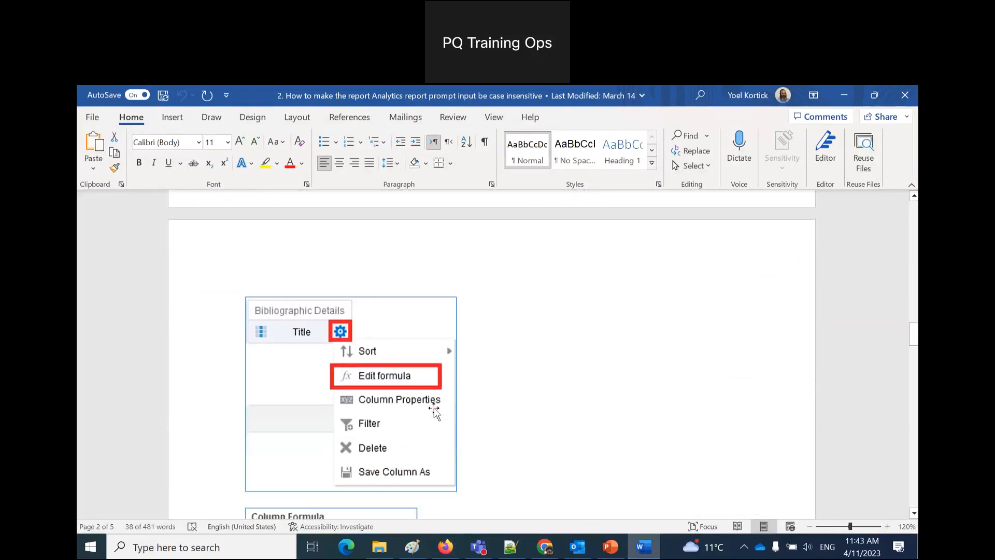
{"action": "scroll", "coordinate": [435, 411], "scroll_direction": "down", "scroll_amount": 5}
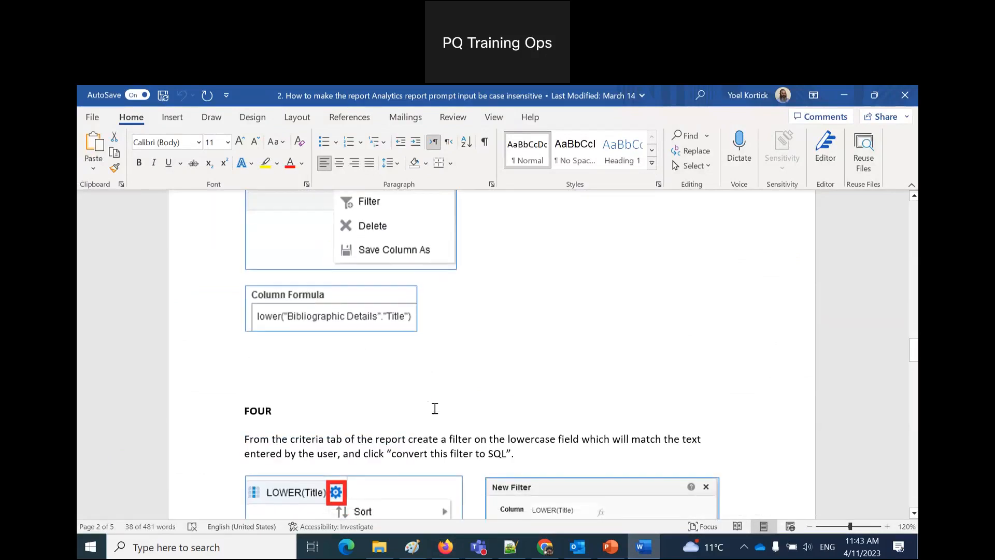
Step: Read the filter illustrations in section FOUR of the Word document, then switch to Oracle Analytics and save the analysis
{"action": "scroll", "coordinate": [435, 411], "scroll_direction": "down", "scroll_amount": 5}
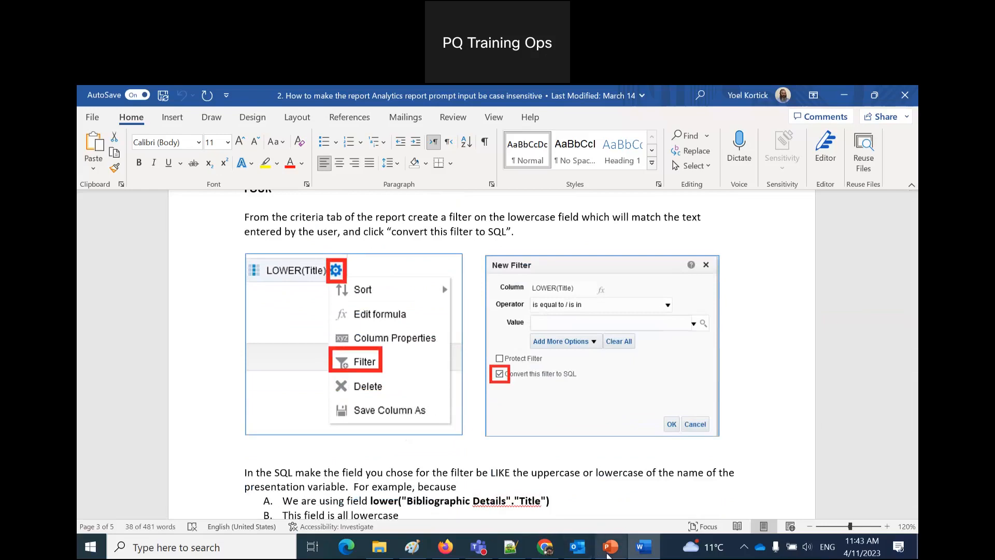
{"action": "left_click", "coordinate": [446, 546]}
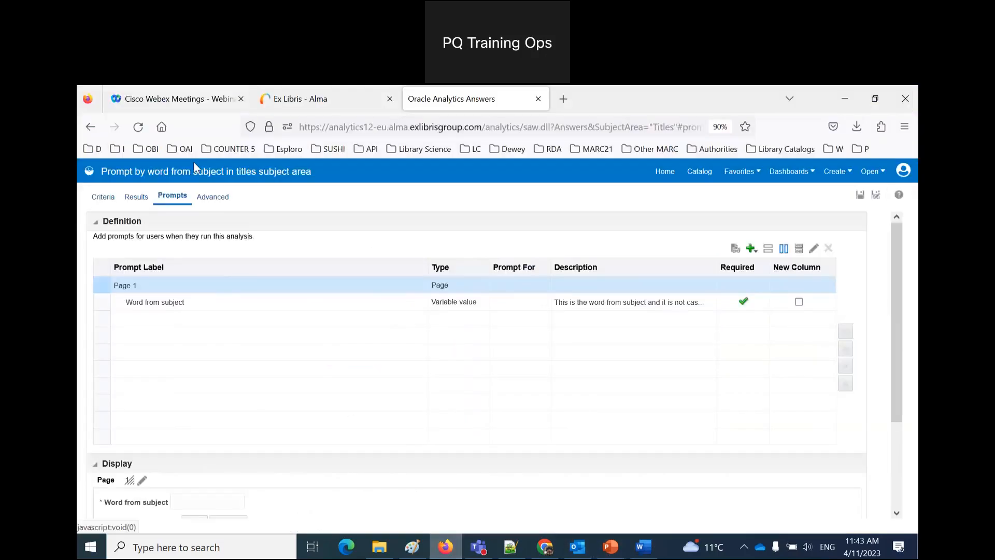
{"action": "left_click", "coordinate": [861, 197]}
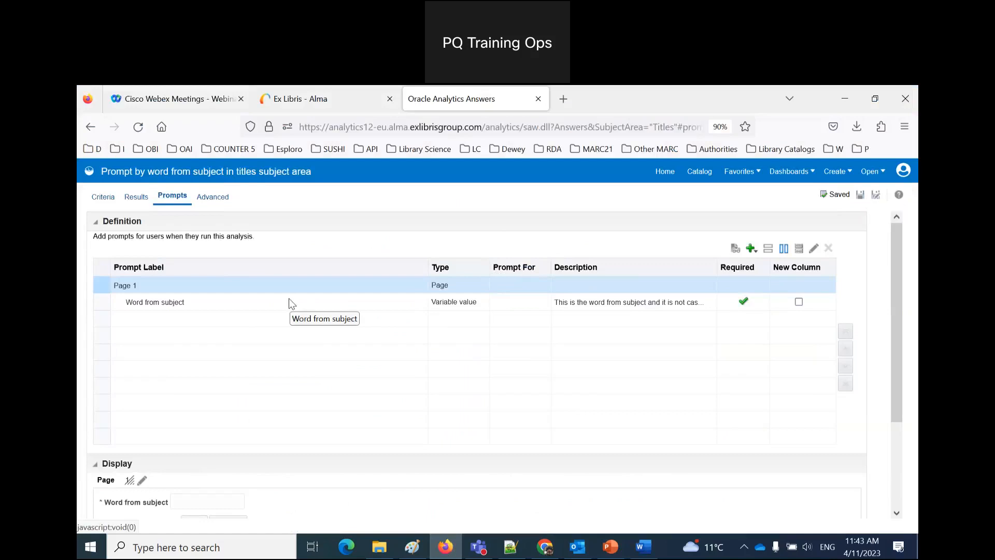
Step: Delete the Subjects LIKE '%Computer%' filter from the analysis criteria
{"action": "left_click", "coordinate": [103, 199]}
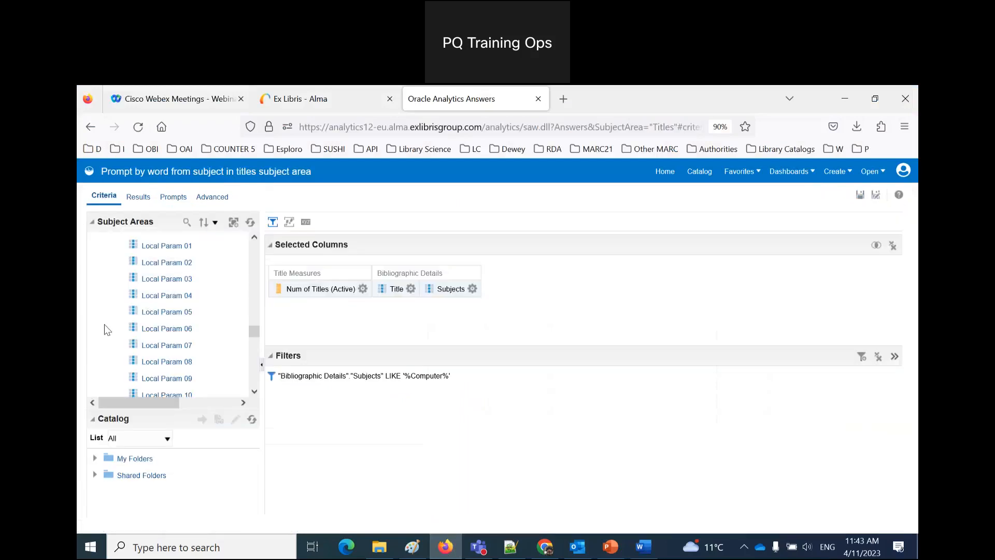
{"action": "mouse_move", "coordinate": [494, 374]}
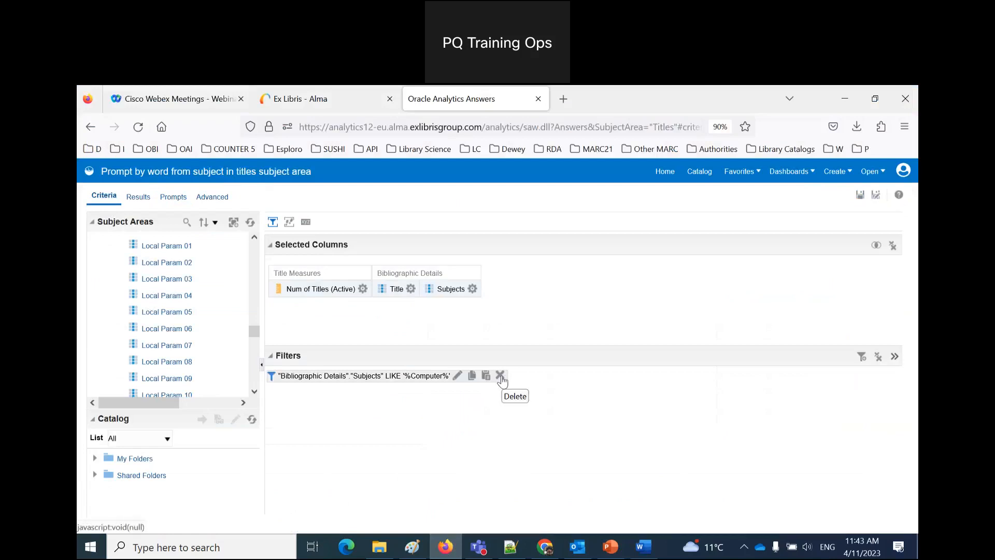
{"action": "left_click", "coordinate": [501, 376]}
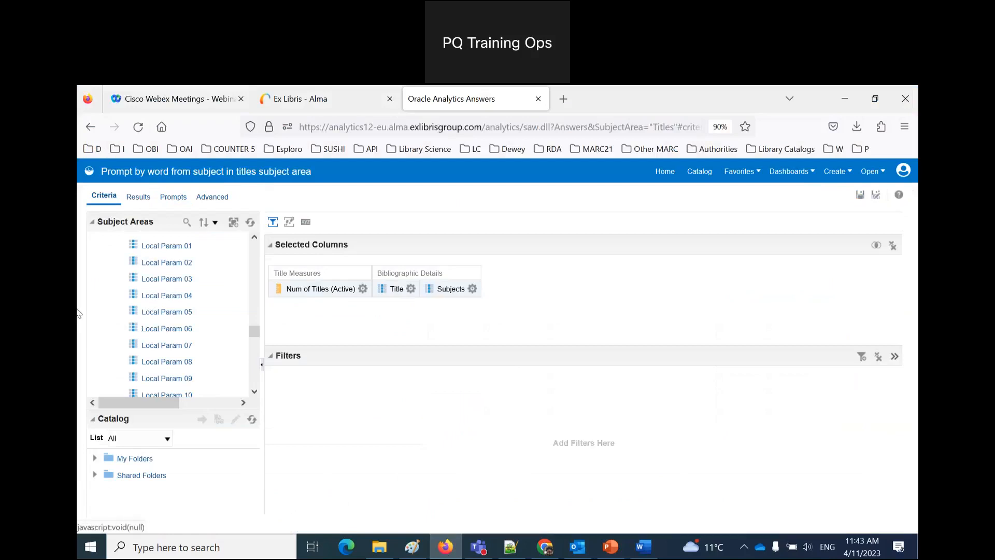
Step: Add a second Subjects column from Bibliographic Details to the selected columns
{"action": "scroll", "coordinate": [111, 308], "scroll_direction": "up", "scroll_amount": 10}
{"action": "scroll", "coordinate": [114, 309], "scroll_direction": "up", "scroll_amount": 2}
{"action": "scroll", "coordinate": [107, 302], "scroll_direction": "down", "scroll_amount": 6}
{"action": "scroll", "coordinate": [196, 342], "scroll_direction": "down", "scroll_amount": 15}
{"action": "scroll", "coordinate": [195, 337], "scroll_direction": "down", "scroll_amount": 3}
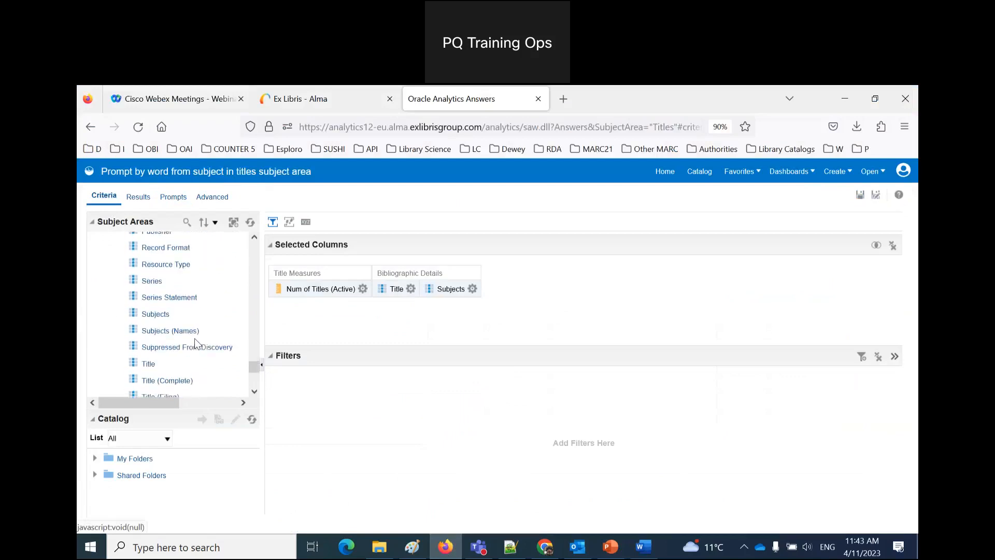
{"action": "double_click", "coordinate": [158, 308]}
Step: Change the second Subjects column's formula to lower("Bibliographic Details"."Subjects")
{"action": "left_click", "coordinate": [534, 289]}
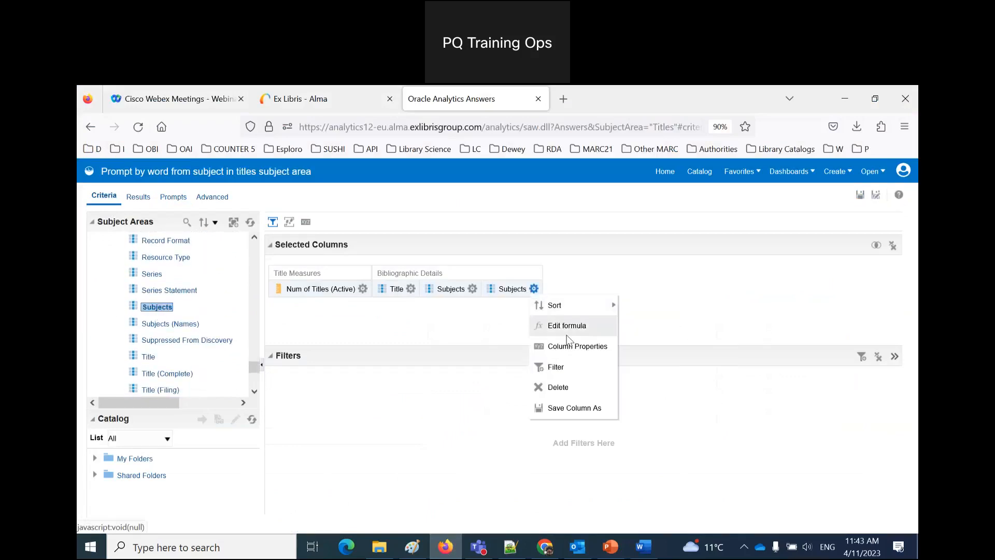
{"action": "left_click", "coordinate": [568, 327]}
{"action": "left_click", "coordinate": [387, 315]}
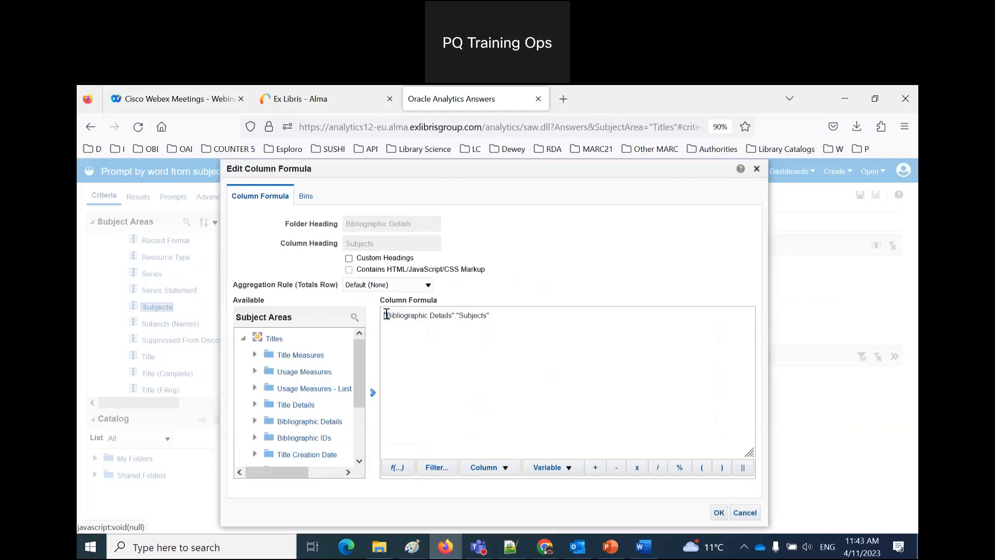
{"action": "type", "text": "lower("}
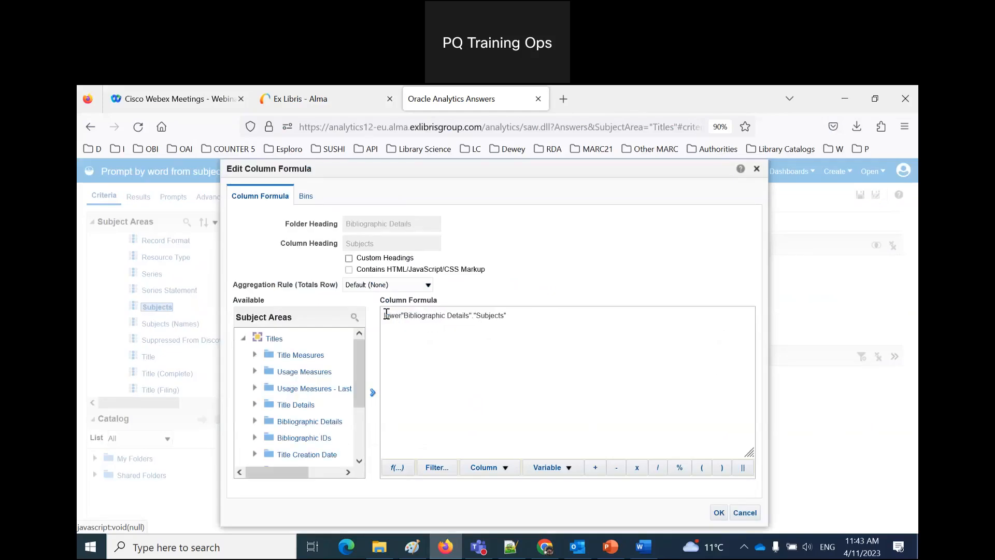
{"action": "double_click", "coordinate": [386, 314]}
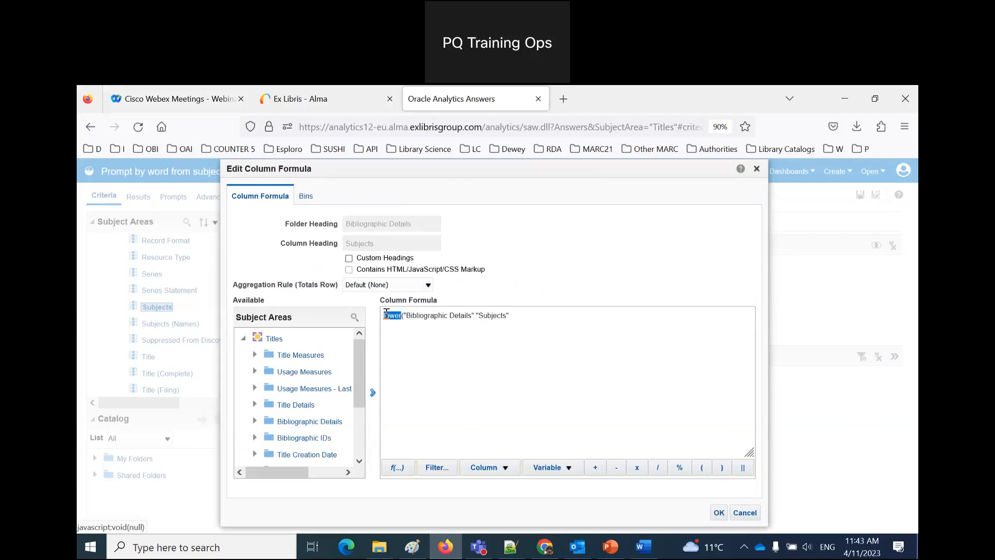
{"action": "left_click", "coordinate": [532, 315]}
{"action": "type", "text": ")"}
Step: Give the column the custom heading "Subjects Lowercase" and apply the formula changes
{"action": "left_click", "coordinate": [394, 242]}
{"action": "type", "text": "Lowercase"}
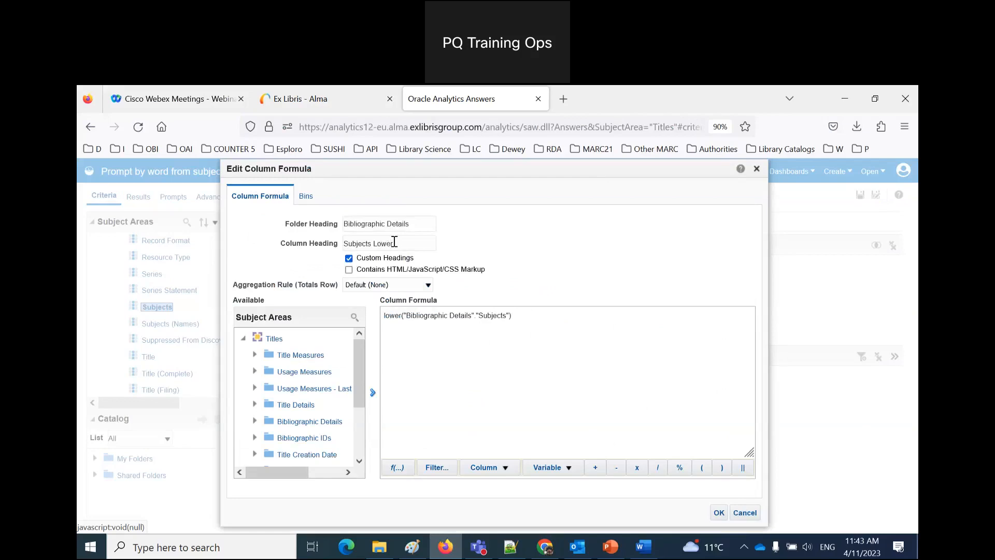
{"action": "key", "text": "BackSpace"}
{"action": "key", "text": "BackSpace"}
{"action": "key", "text": "BackSpace"}
{"action": "type", "text": "ase"}
{"action": "left_click", "coordinate": [720, 513]}
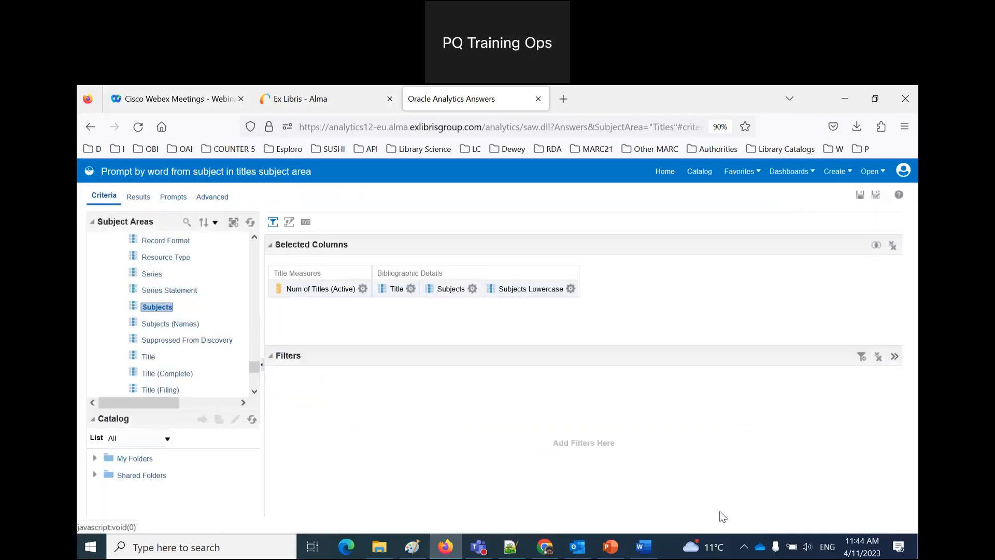
Step: Switch to the Word document, read section FOUR on creating the lowercase filter and its SQL text, then return to Oracle Analytics
{"action": "left_click", "coordinate": [570, 289]}
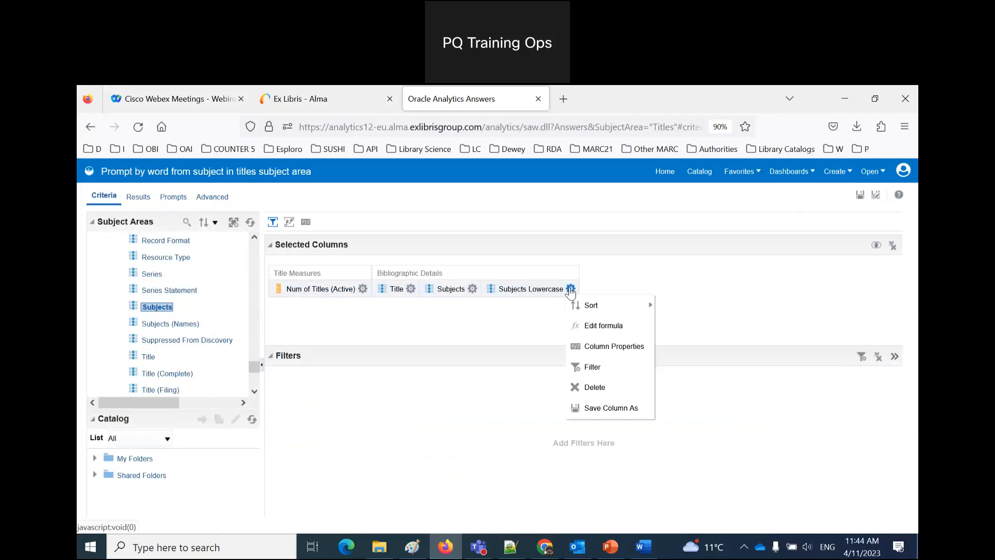
{"action": "left_click", "coordinate": [643, 547]}
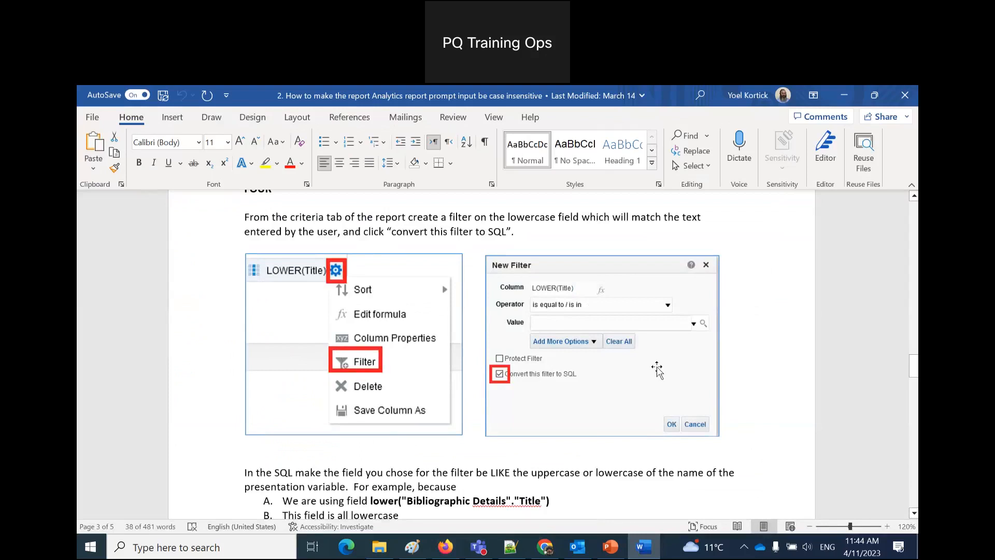
{"action": "scroll", "coordinate": [658, 367], "scroll_direction": "down", "scroll_amount": 2}
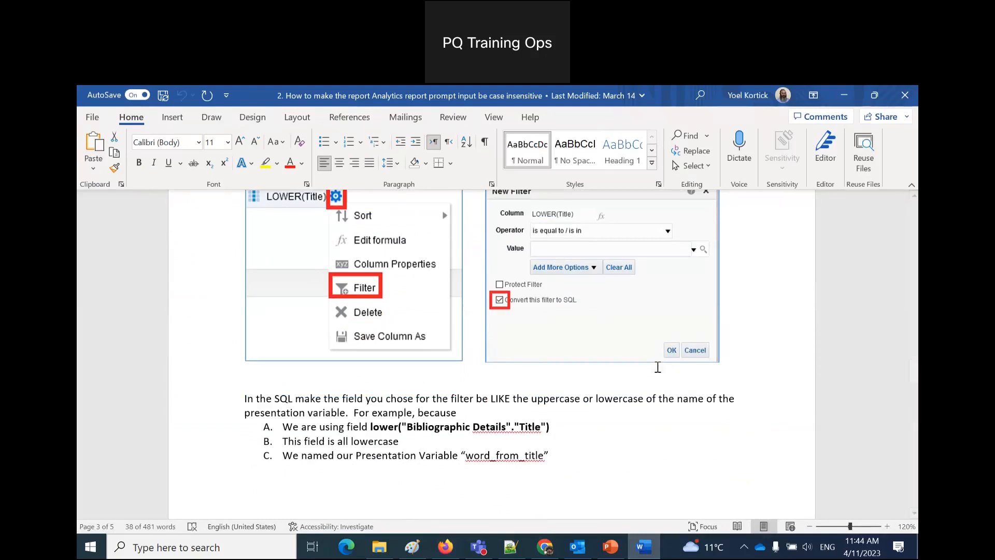
{"action": "scroll", "coordinate": [521, 366], "scroll_direction": "up", "scroll_amount": 1}
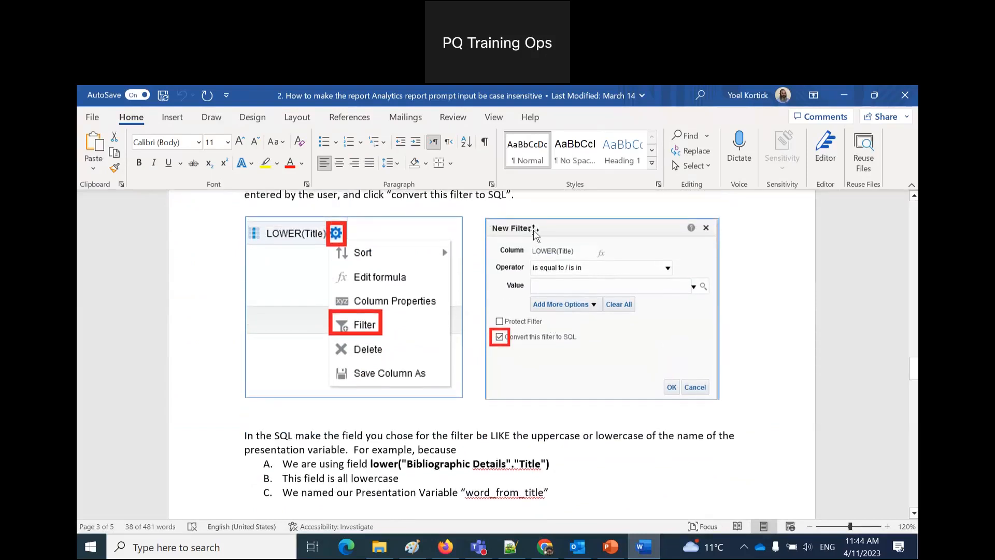
{"action": "scroll", "coordinate": [535, 233], "scroll_direction": "up", "scroll_amount": 2}
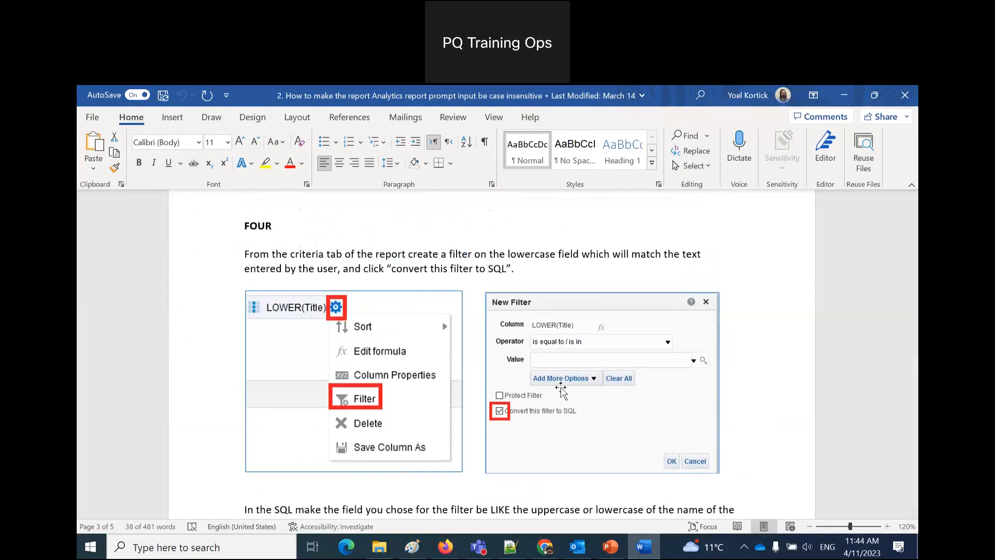
{"action": "scroll", "coordinate": [561, 391], "scroll_direction": "down", "scroll_amount": 3}
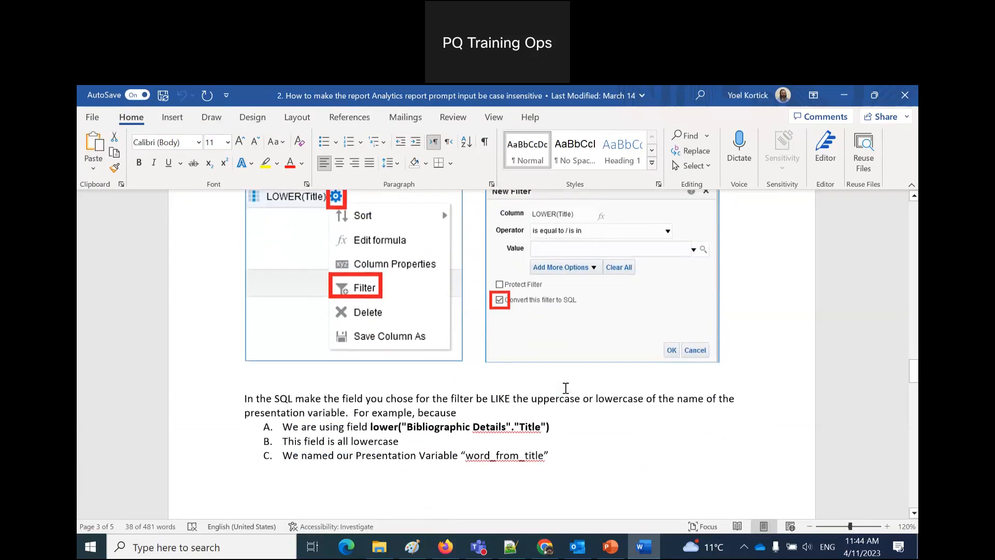
{"action": "scroll", "coordinate": [565, 388], "scroll_direction": "down", "scroll_amount": 6}
{"action": "scroll", "coordinate": [565, 389], "scroll_direction": "down", "scroll_amount": 2}
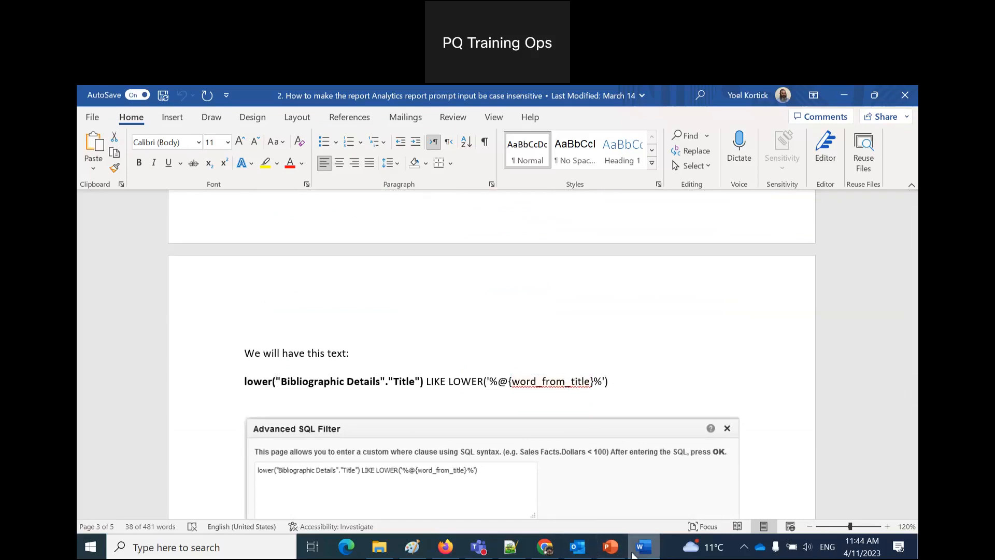
{"action": "mouse_move", "coordinate": [632, 554]}
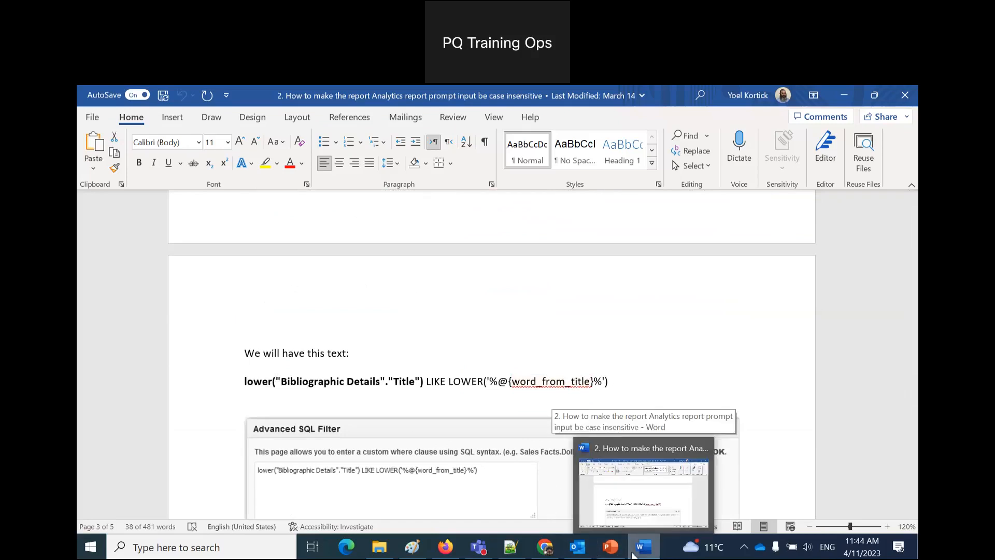
{"action": "left_click", "coordinate": [633, 554]}
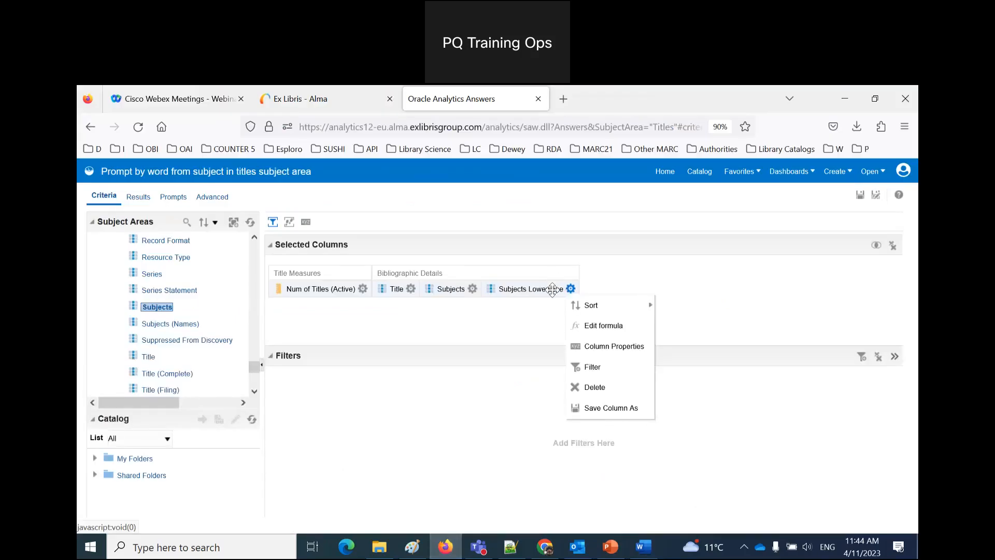
Step: Create a filter on the Subjects Lowercase column and convert it to SQL
{"action": "left_click", "coordinate": [594, 367]}
{"action": "left_click", "coordinate": [405, 368]}
{"action": "left_click", "coordinate": [570, 430]}
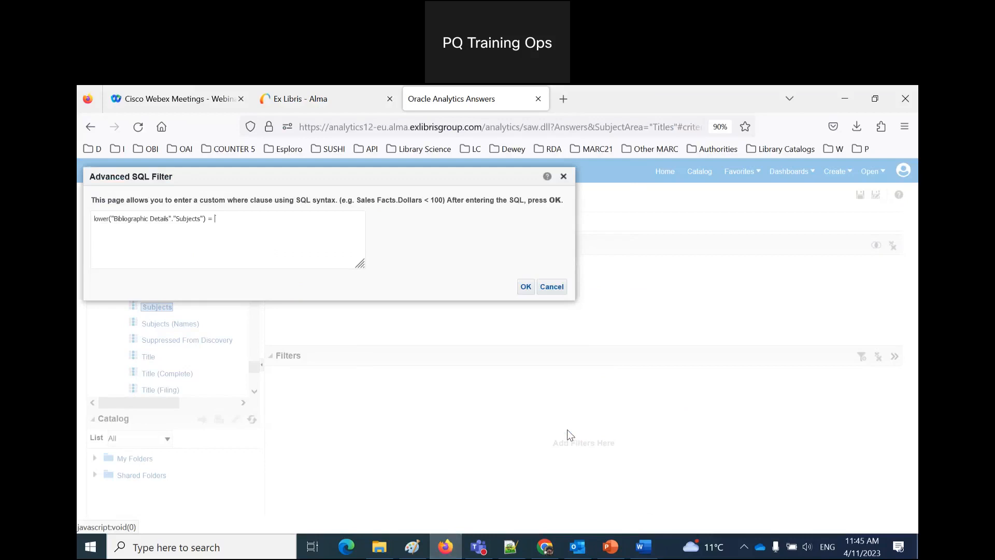
Step: Replace the equals sign in the SQL filter with LIKE and add the variable name word_from_subject
{"action": "key", "text": "BackSpace"}
{"action": "key", "text": "BackSpace"}
{"action": "type", "text": "LIKE"}
{"action": "key", "text": "ctrl+grave"}
{"action": "double_click", "coordinate": [476, 216]}
Step: Compare the SQL filter's field and variable with the LIKE LOWER('%@{word_from_title}%') example in the Word document, then return to Oracle Analytics
{"action": "left_click_drag", "start_coordinate": [224, 218], "coordinate": [291, 220]}
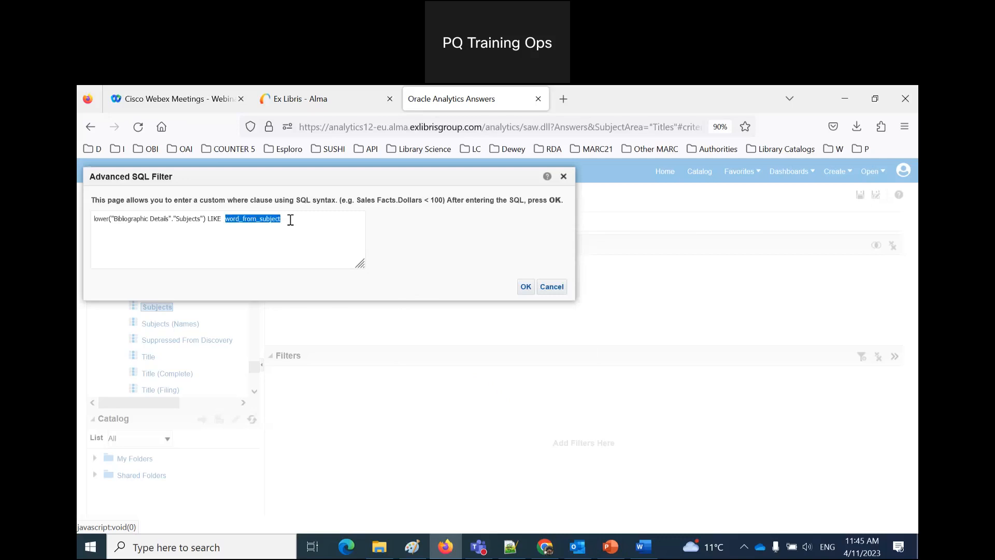
{"action": "left_click_drag", "start_coordinate": [93, 219], "coordinate": [207, 220]}
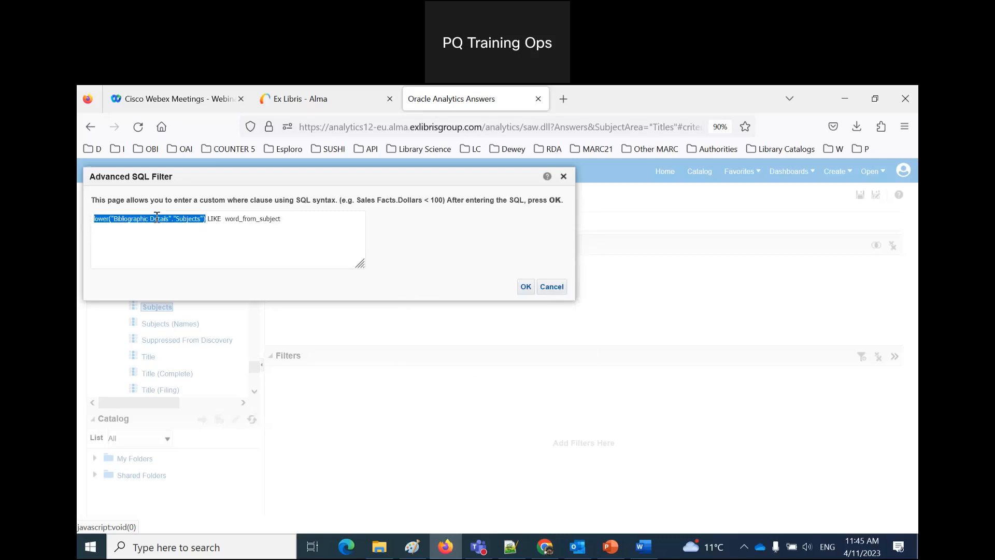
{"action": "left_click", "coordinate": [214, 219]}
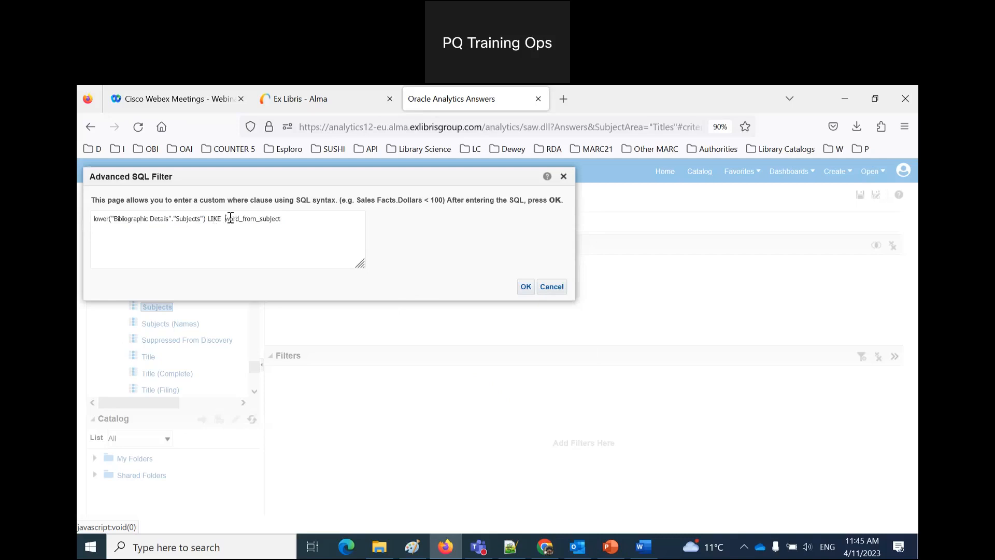
{"action": "double_click", "coordinate": [283, 218]}
{"action": "left_click", "coordinate": [644, 555]}
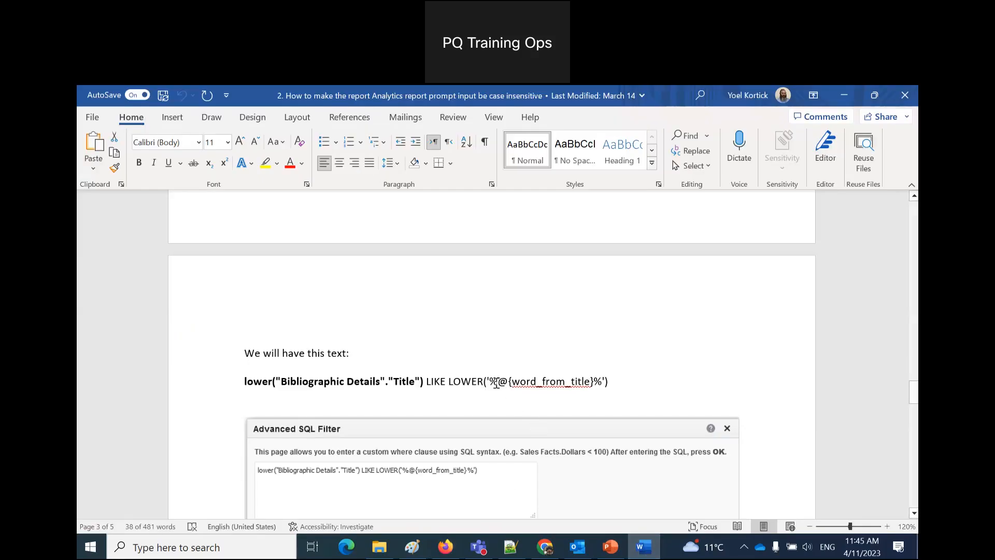
{"action": "left_click_drag", "start_coordinate": [489, 381], "coordinate": [498, 386]}
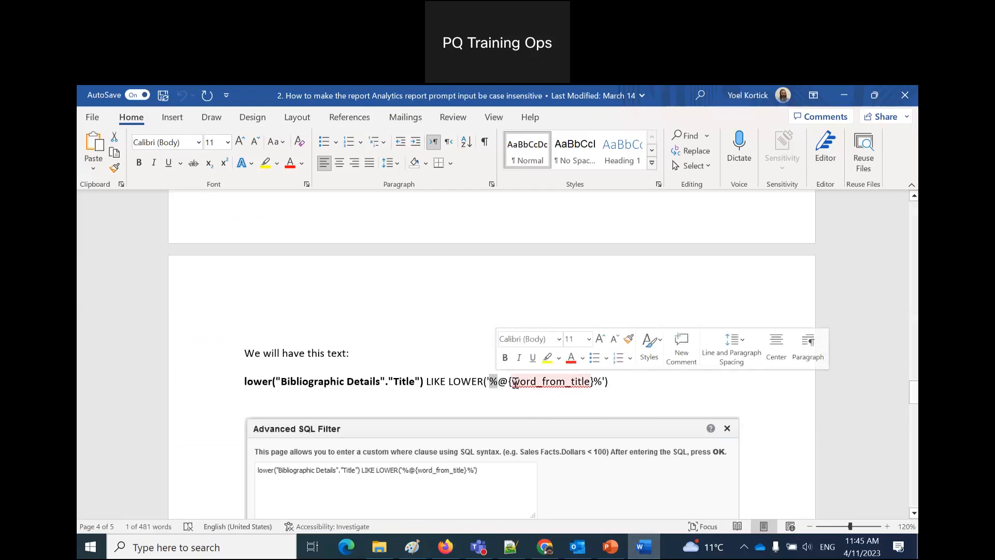
{"action": "left_click_drag", "start_coordinate": [499, 382], "coordinate": [513, 383]}
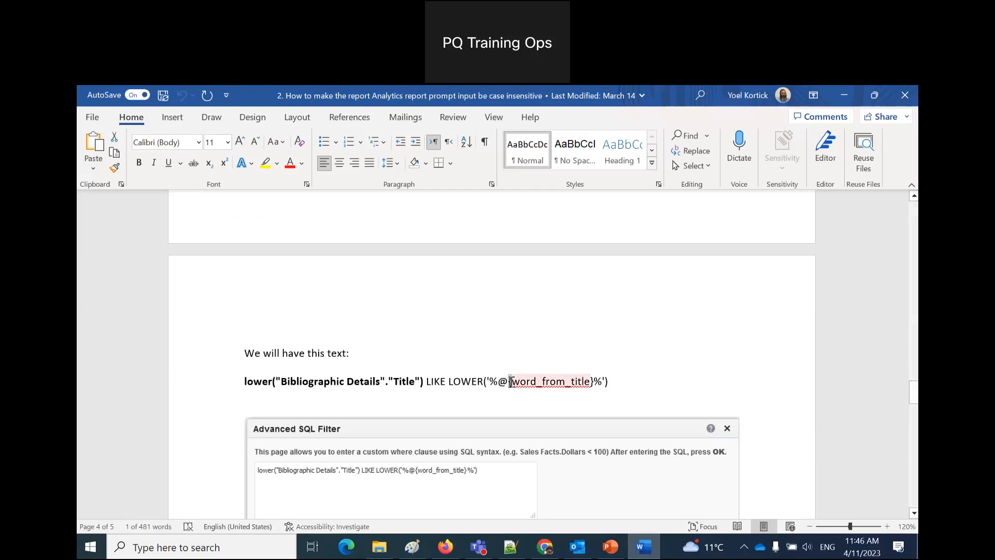
{"action": "left_click", "coordinate": [522, 400]}
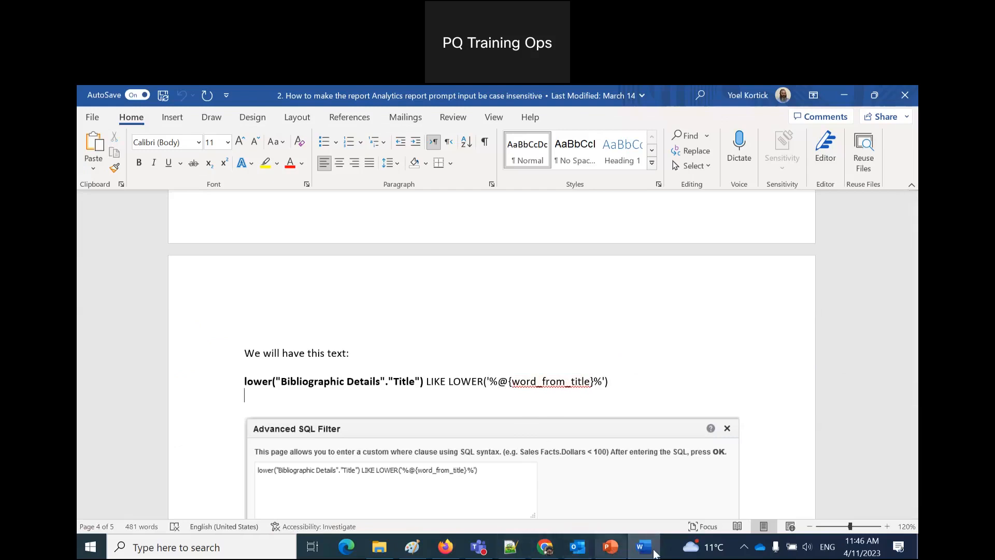
{"action": "left_click", "coordinate": [643, 547]}
Step: Insert lower('%@{ before word_from_subject in the SQL filter, following the example in the Word document
{"action": "left_click", "coordinate": [240, 247]}
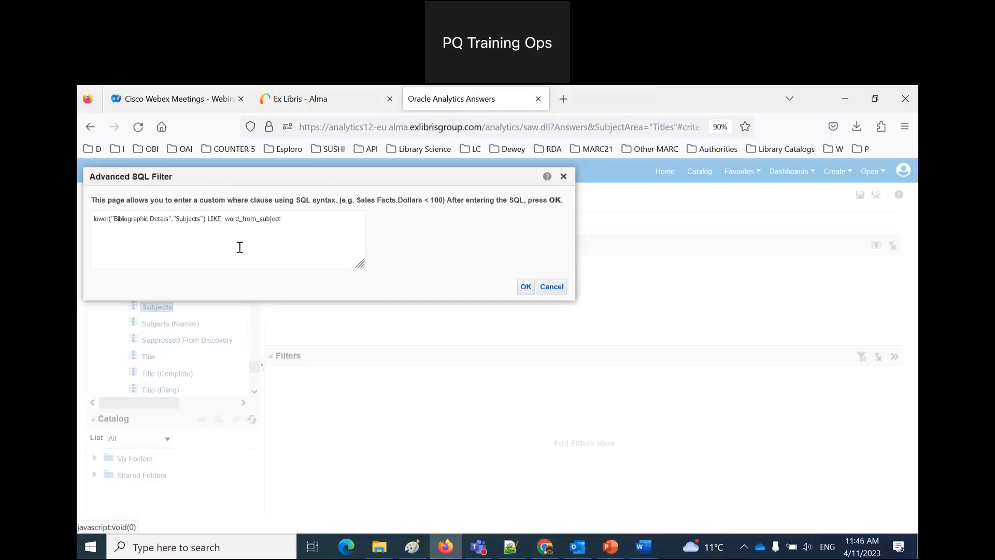
{"action": "type", "text": "lower("}
{"action": "left_click", "coordinate": [645, 550]}
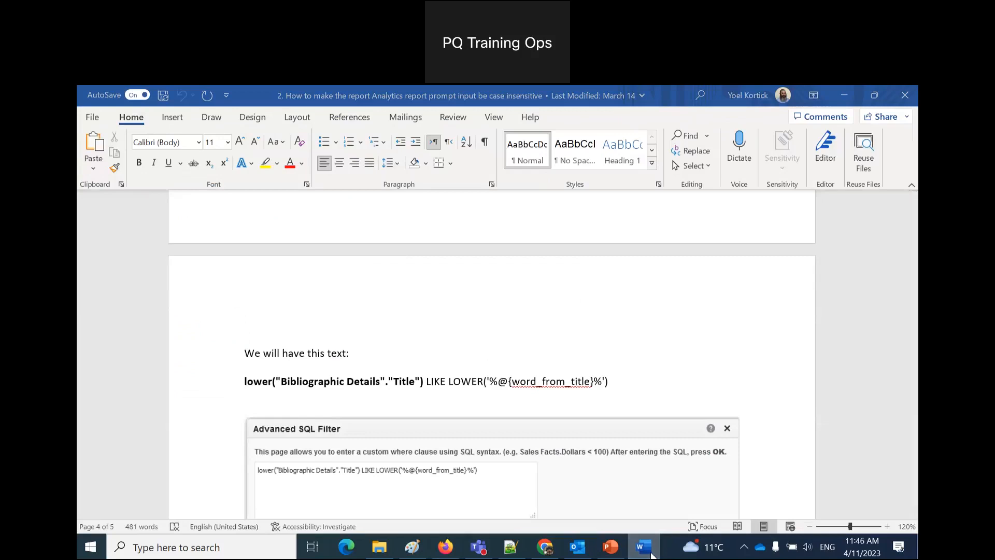
{"action": "left_click", "coordinate": [651, 554]}
{"action": "type", "text": "'"}
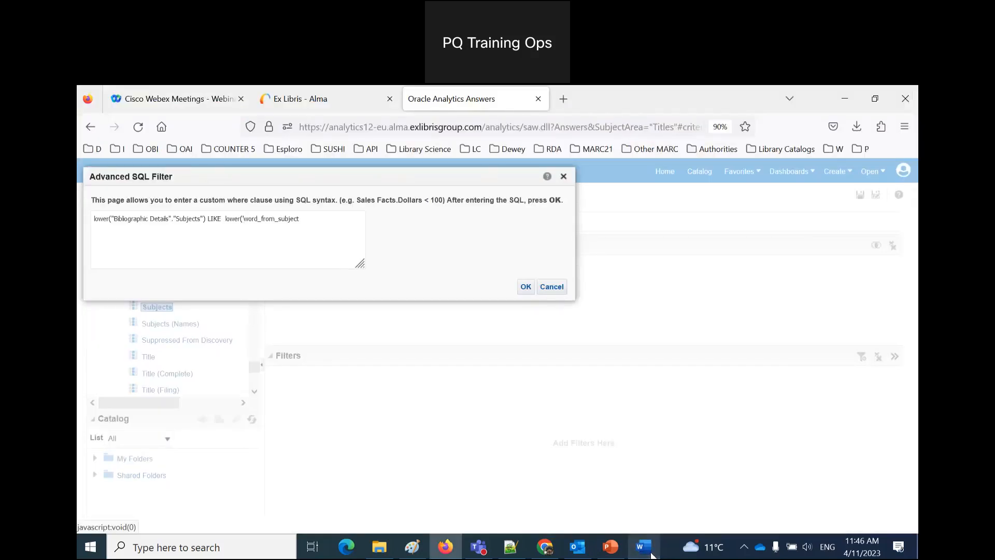
{"action": "type", "text": "%"}
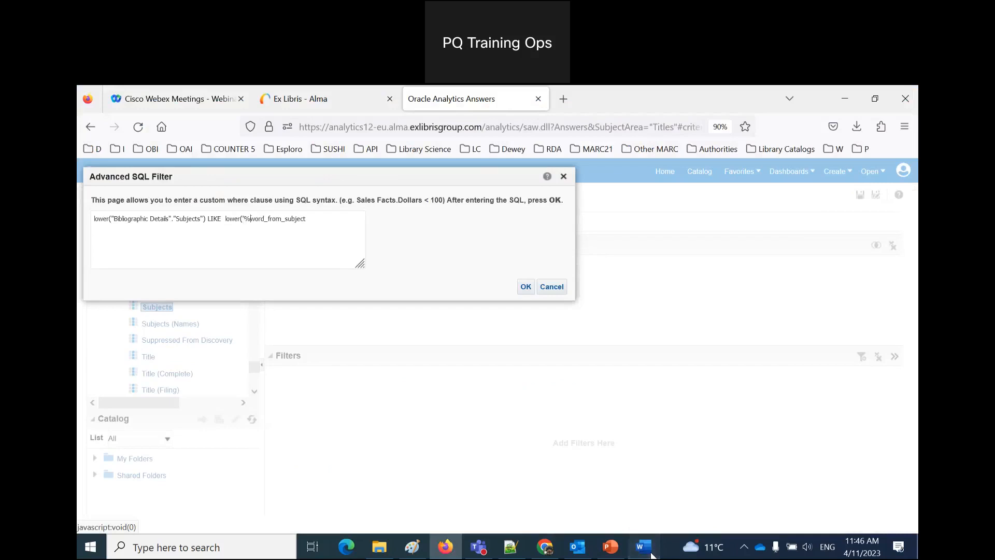
{"action": "left_click", "coordinate": [651, 554]}
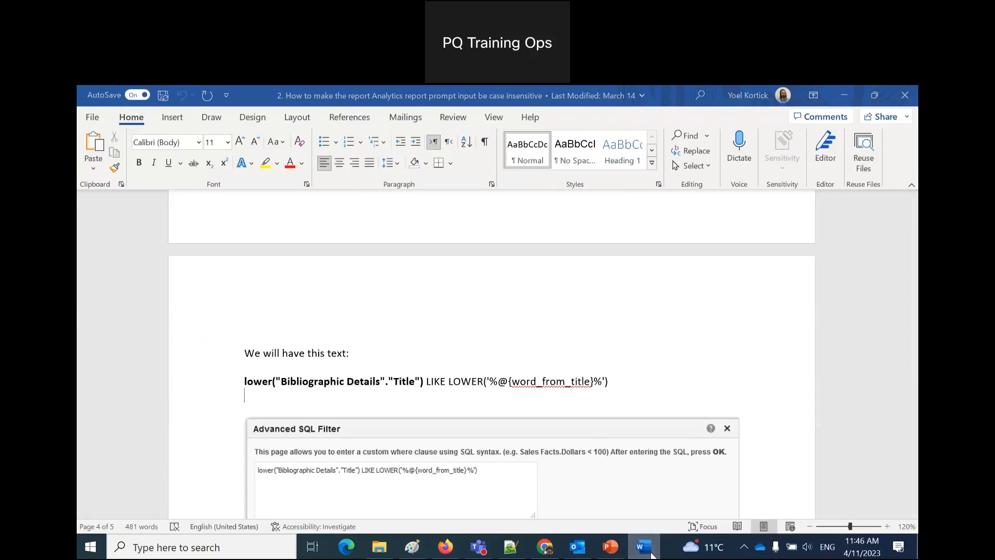
{"action": "left_click", "coordinate": [651, 555]}
{"action": "type", "text": "@"}
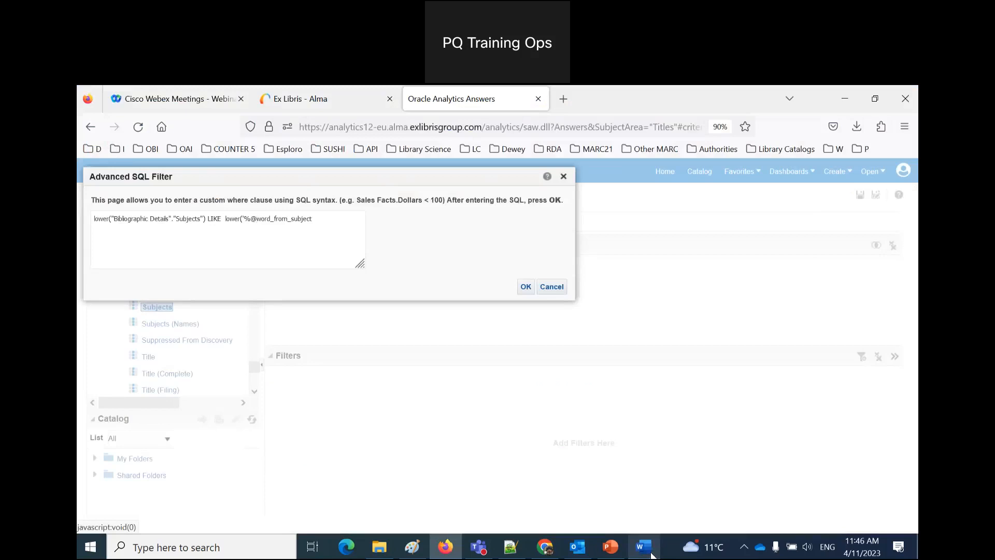
{"action": "type", "text": "{"}
Step: Complete the SQL filter with }%') after word_from_subject, apply it and save the analysis
{"action": "left_click", "coordinate": [330, 219]}
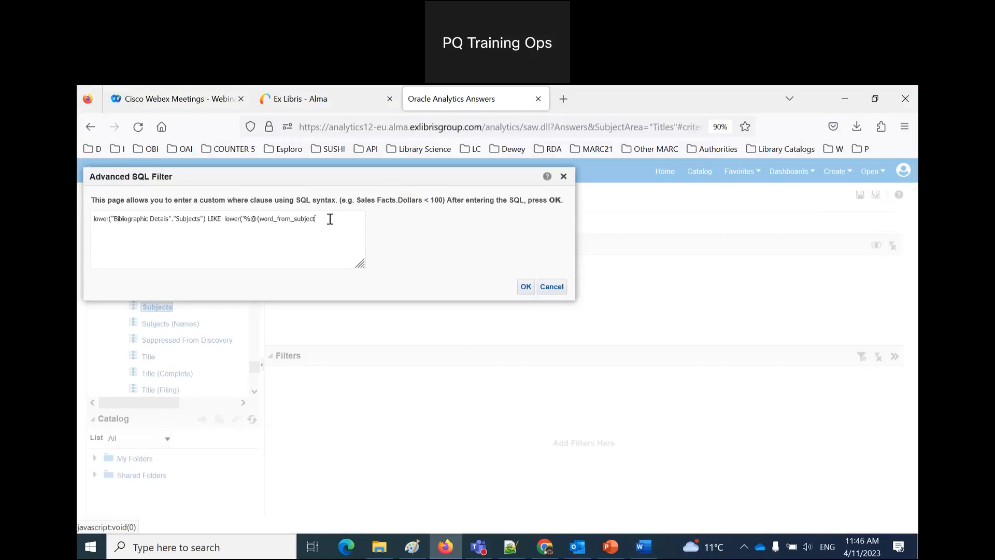
{"action": "type", "text": "}"}
{"action": "left_click", "coordinate": [643, 548]}
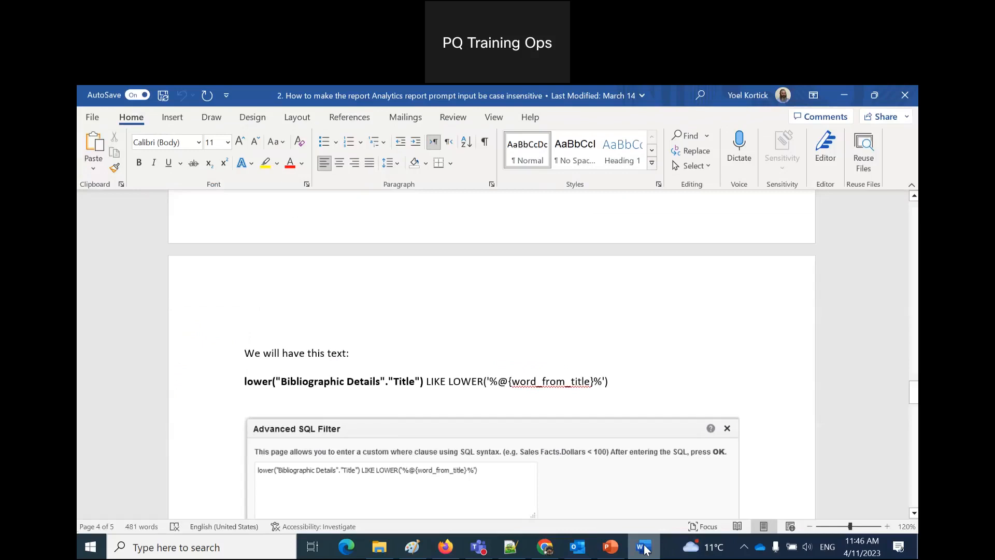
{"action": "left_click", "coordinate": [643, 547]}
{"action": "left_click", "coordinate": [644, 547]}
{"action": "left_click", "coordinate": [644, 547]}
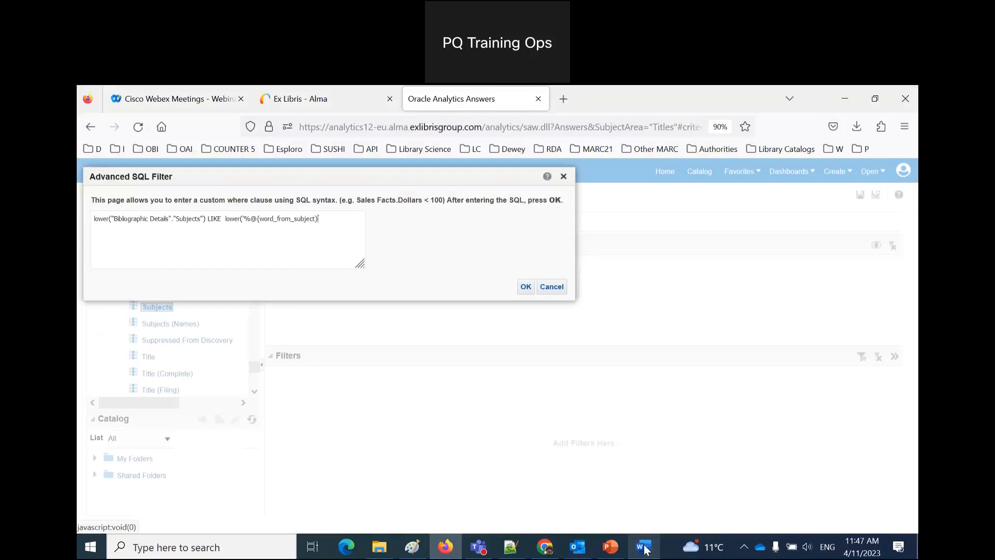
{"action": "type", "text": "%'"}
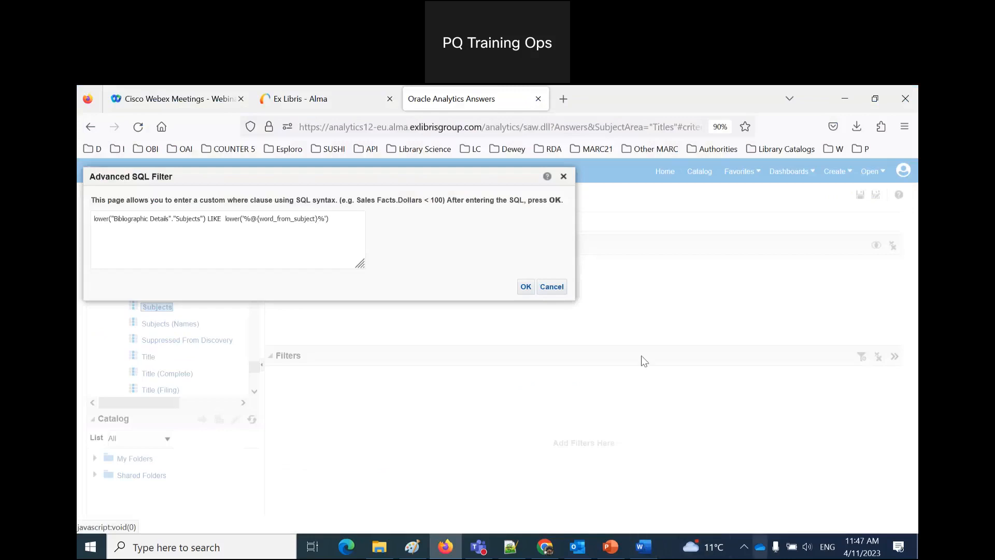
{"action": "left_click", "coordinate": [530, 288]}
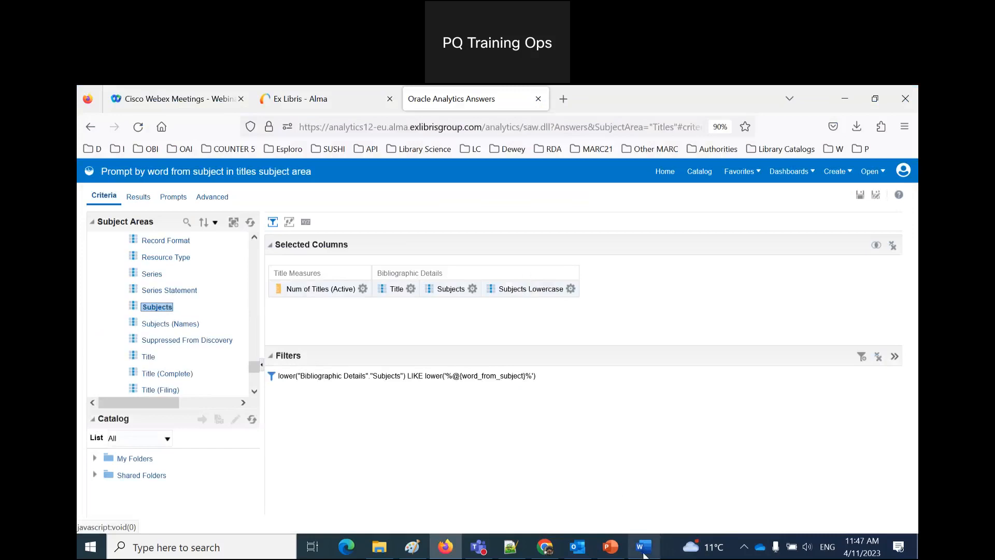
{"action": "left_click", "coordinate": [860, 195]}
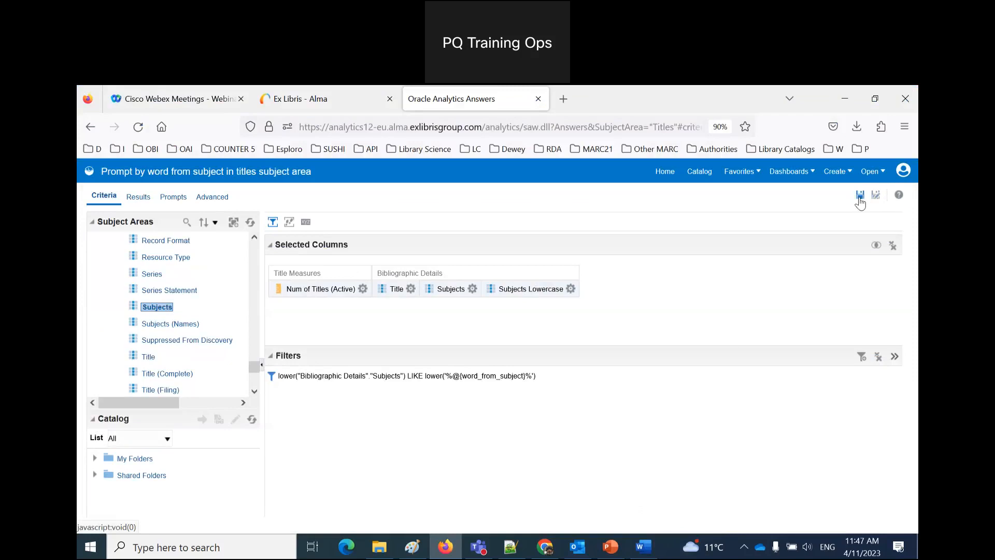
Step: Switch to the Word document, read section FIVE on displaying the regular title while filtering by lowercase, then return to Oracle Analytics
{"action": "left_click", "coordinate": [644, 553]}
{"action": "scroll", "coordinate": [625, 380], "scroll_direction": "down", "scroll_amount": 3}
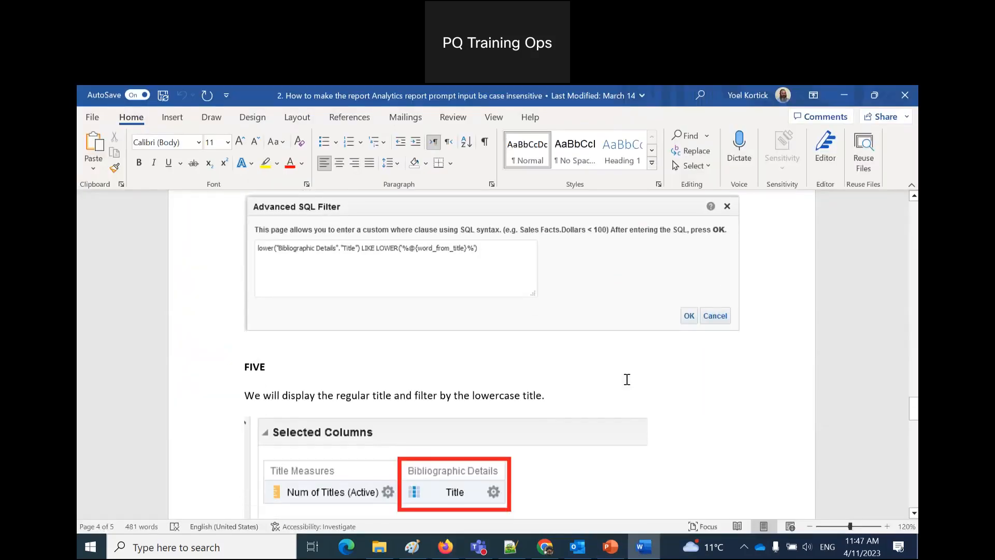
{"action": "scroll", "coordinate": [626, 381], "scroll_direction": "down", "scroll_amount": 3}
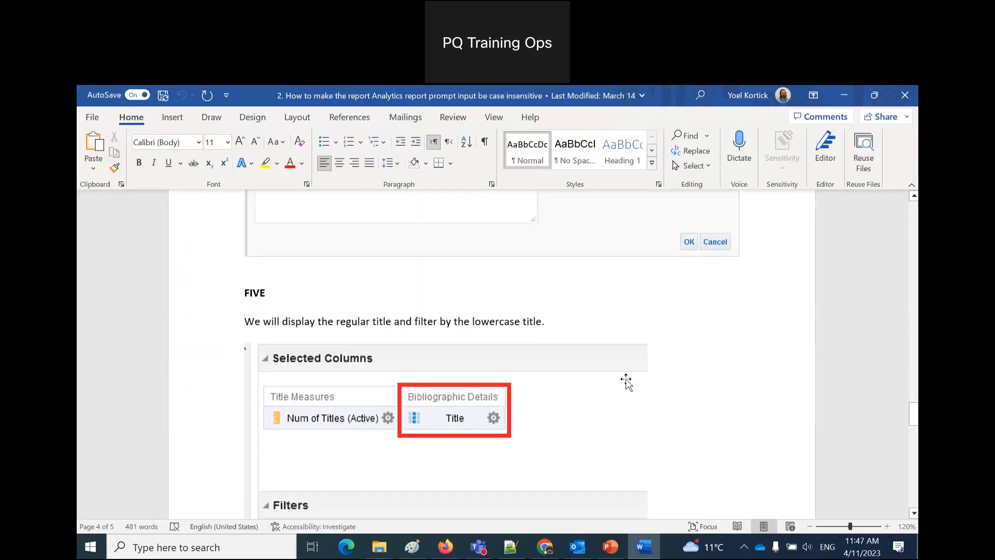
{"action": "scroll", "coordinate": [626, 381], "scroll_direction": "down", "scroll_amount": 3}
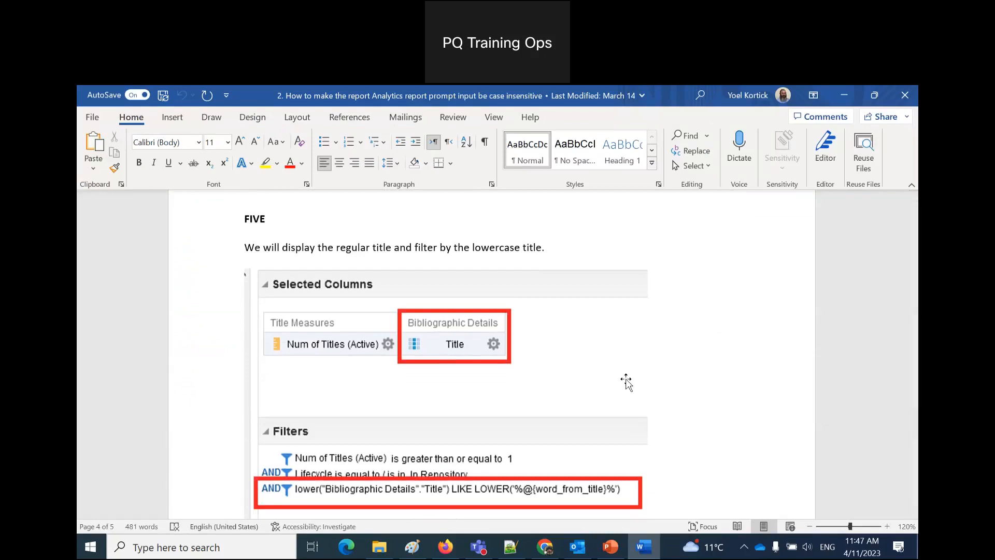
{"action": "scroll", "coordinate": [626, 381], "scroll_direction": "down", "scroll_amount": 1}
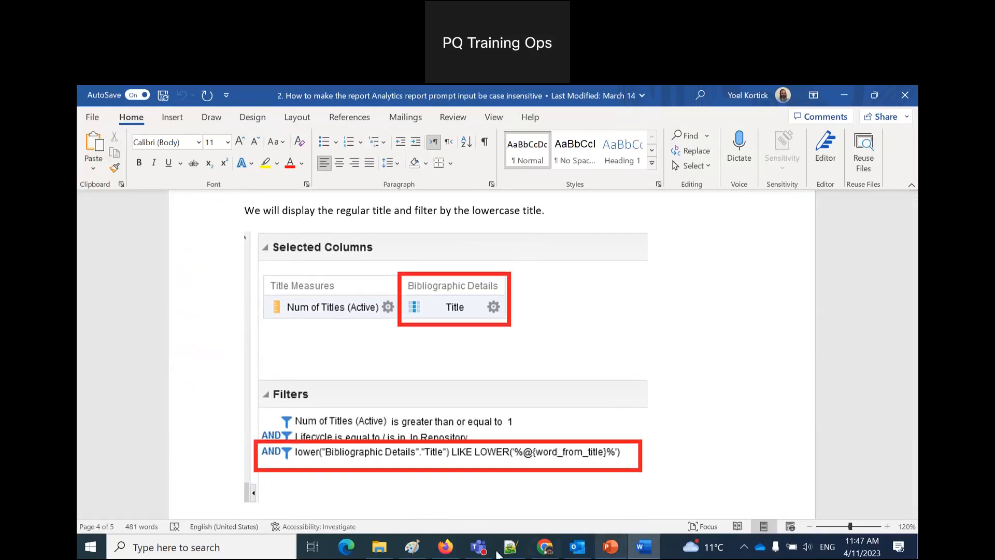
{"action": "left_click", "coordinate": [445, 546]}
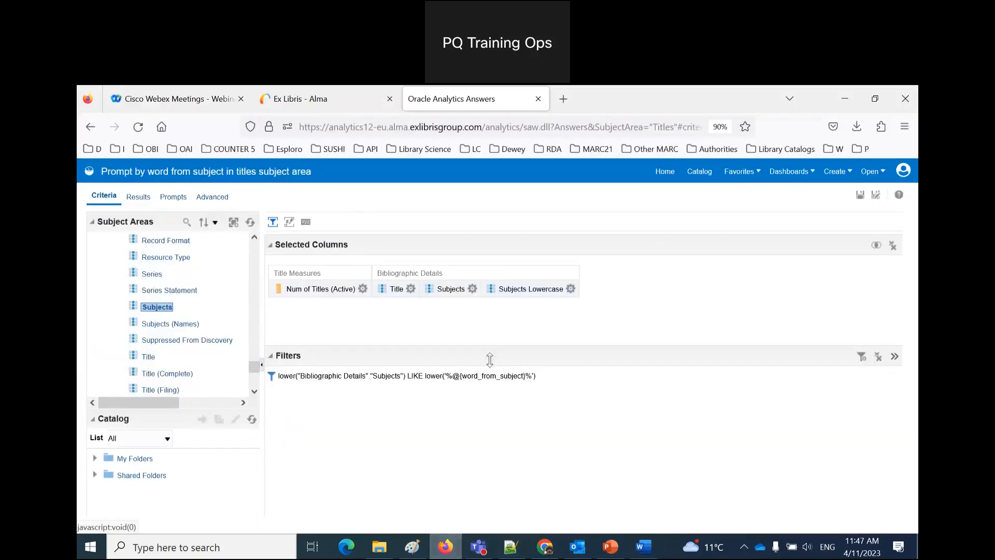
Step: Check the Subjects and Subjects Lowercase columns in the criteria and save the analysis again
{"action": "left_click", "coordinate": [443, 289]}
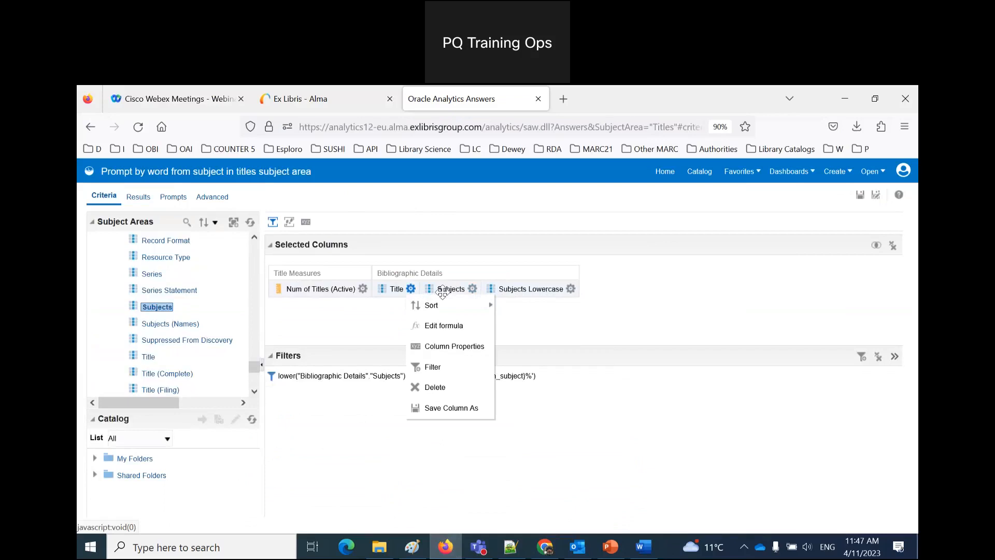
{"action": "left_click", "coordinate": [547, 290]}
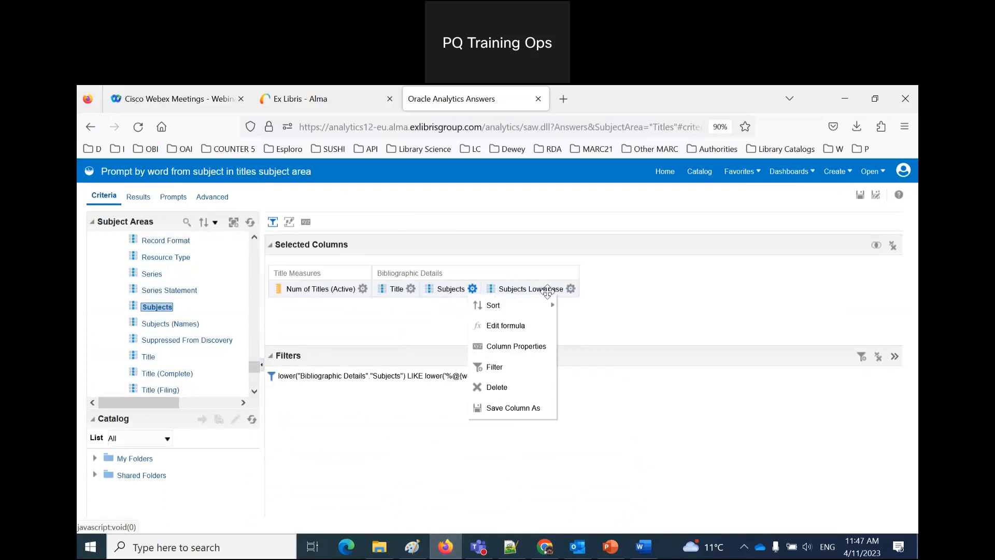
{"action": "left_click", "coordinate": [860, 196]}
Step: Read sections SIX and SEVEN of the Word document on testing the report and the percent signs, then return to Oracle Analytics
{"action": "left_click", "coordinate": [650, 552]}
{"action": "scroll", "coordinate": [665, 388], "scroll_direction": "down", "scroll_amount": 2}
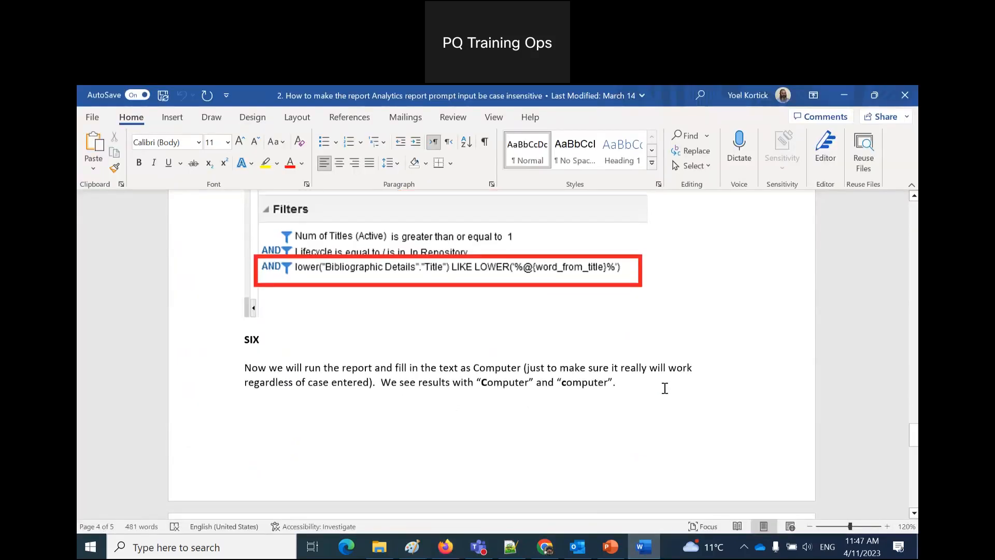
{"action": "scroll", "coordinate": [668, 390], "scroll_direction": "down", "scroll_amount": 12}
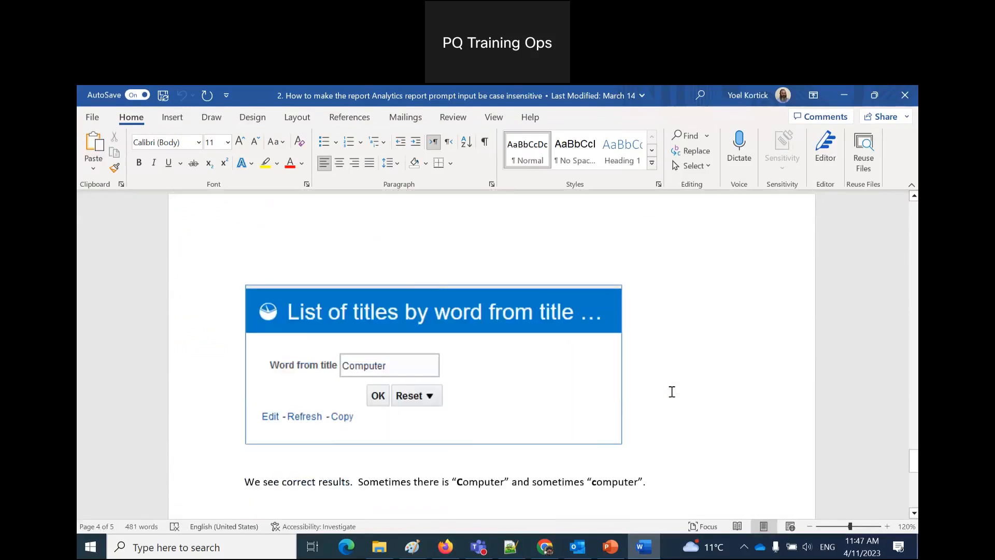
{"action": "scroll", "coordinate": [674, 399], "scroll_direction": "down", "scroll_amount": 8}
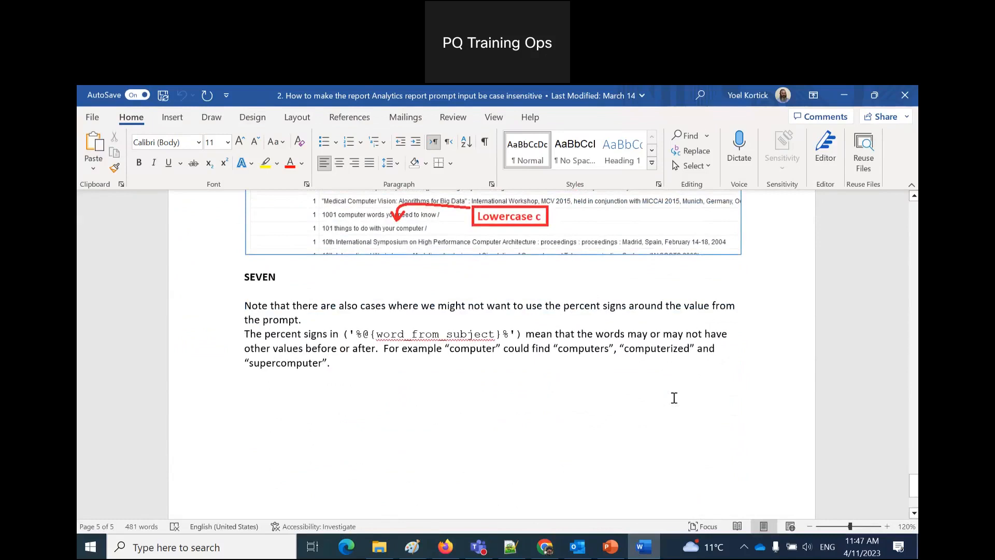
{"action": "scroll", "coordinate": [660, 444], "scroll_direction": "down", "scroll_amount": 3}
{"action": "scroll", "coordinate": [660, 433], "scroll_direction": "up", "scroll_amount": 3}
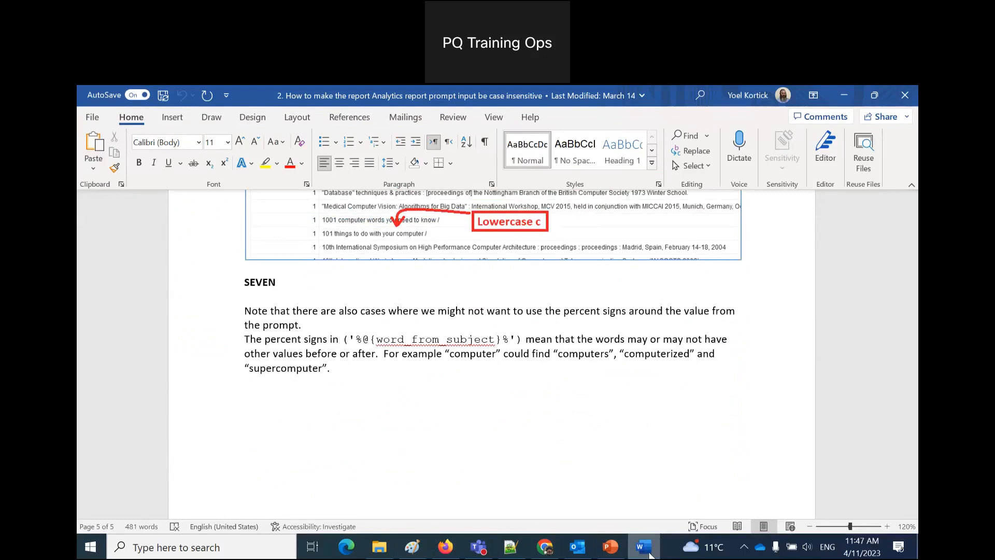
{"action": "left_click", "coordinate": [644, 549]}
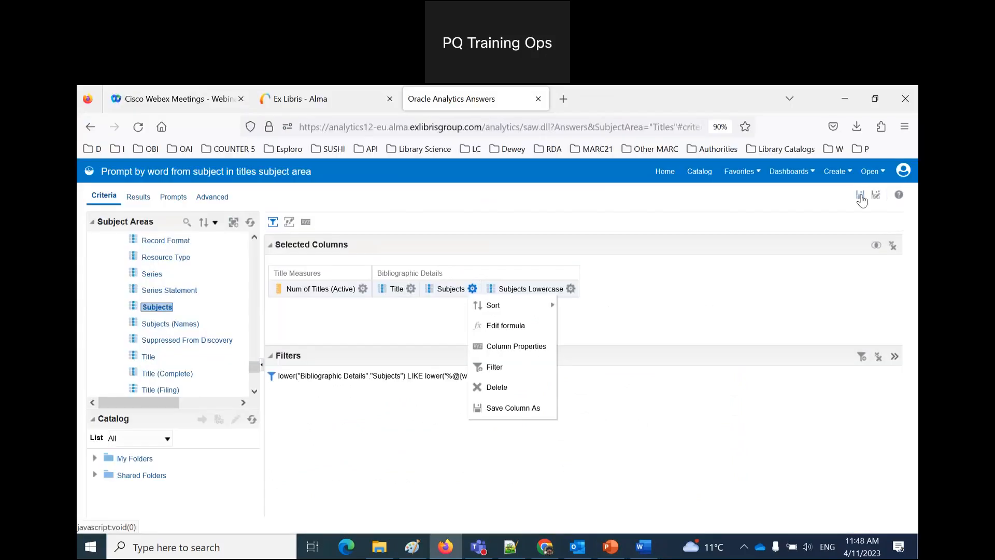
Step: Open the analysis "Prompt by word from subject in titles subject area" from the Session 5 Prompts catalog folder
{"action": "left_click", "coordinate": [699, 174]}
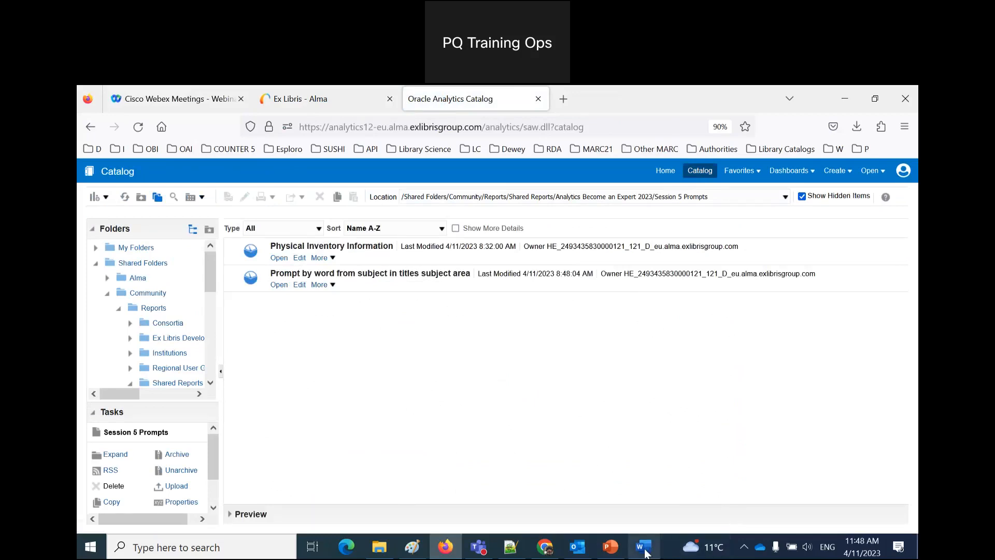
{"action": "left_click", "coordinate": [643, 549]}
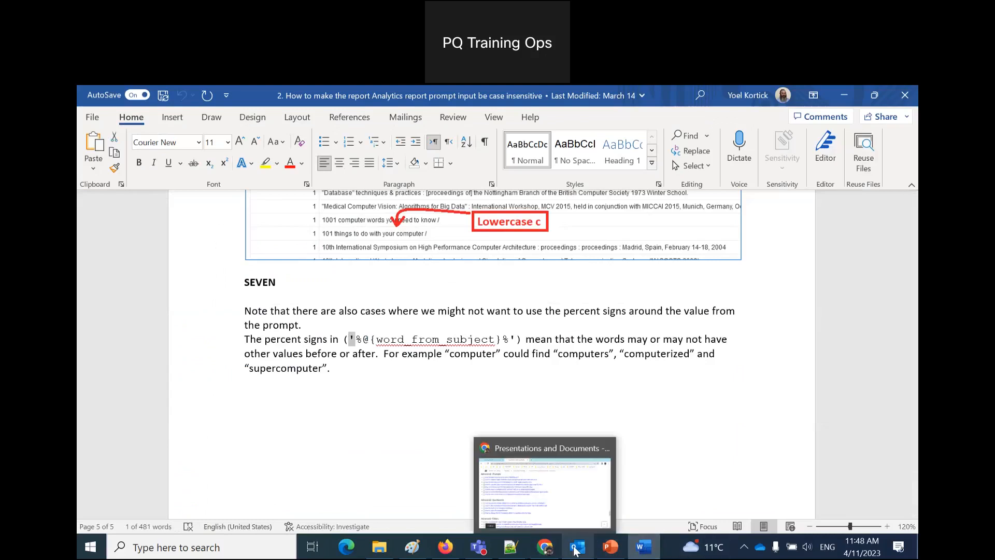
{"action": "left_click", "coordinate": [446, 547]}
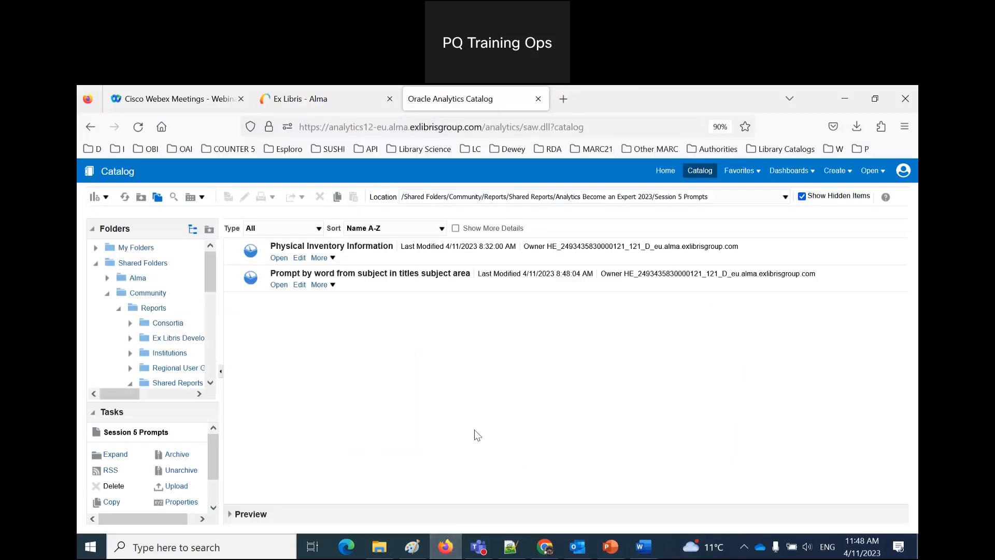
{"action": "left_click", "coordinate": [279, 286]}
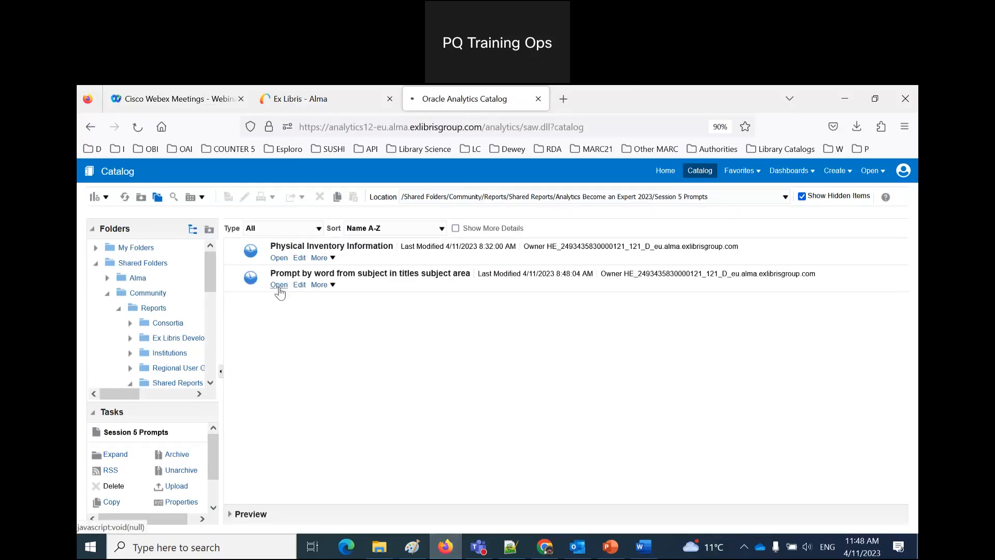
Step: Enter the mixed-case word cOMputeR in the Word from subject prompt, then clear the required field
{"action": "left_click", "coordinate": [207, 211]}
{"action": "type", "text": "O"}
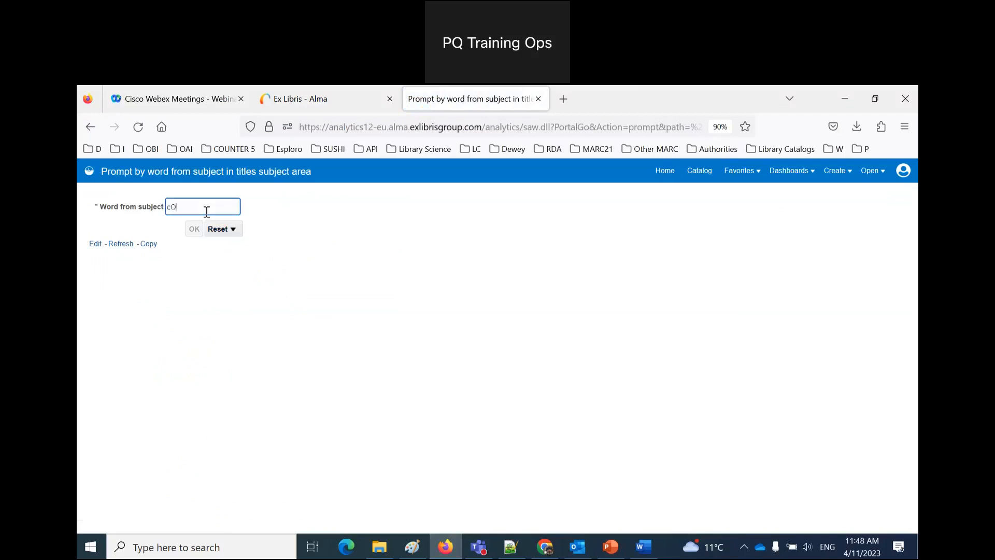
{"action": "type", "text": "MputeR"}
{"action": "left_click", "coordinate": [201, 256]}
{"action": "left_click_drag", "start_coordinate": [208, 207], "coordinate": [152, 207]}
{"action": "key", "text": "BackSpace"}
{"action": "left_click", "coordinate": [235, 286]}
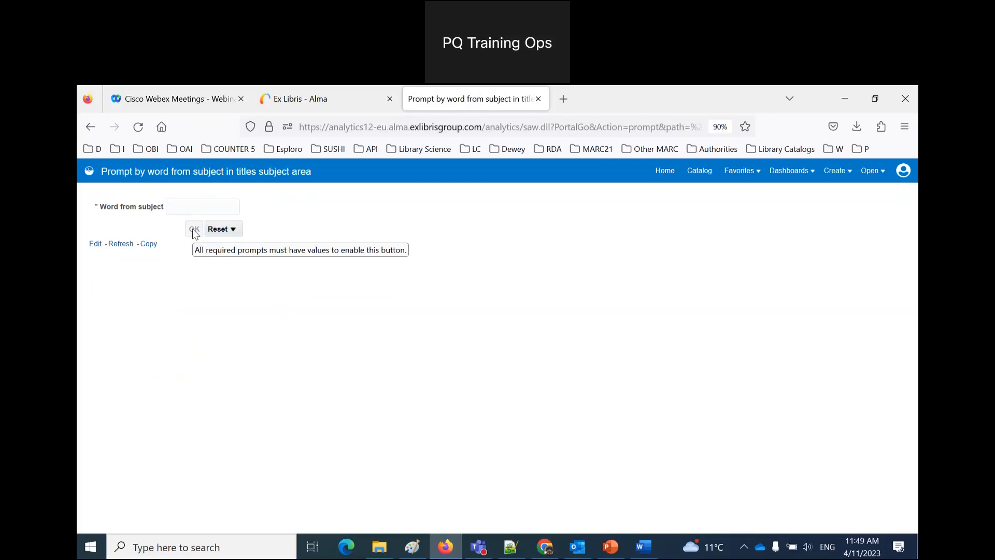
Step: Enter compute in the Word from subject prompt and run the report
{"action": "left_click", "coordinate": [182, 205]}
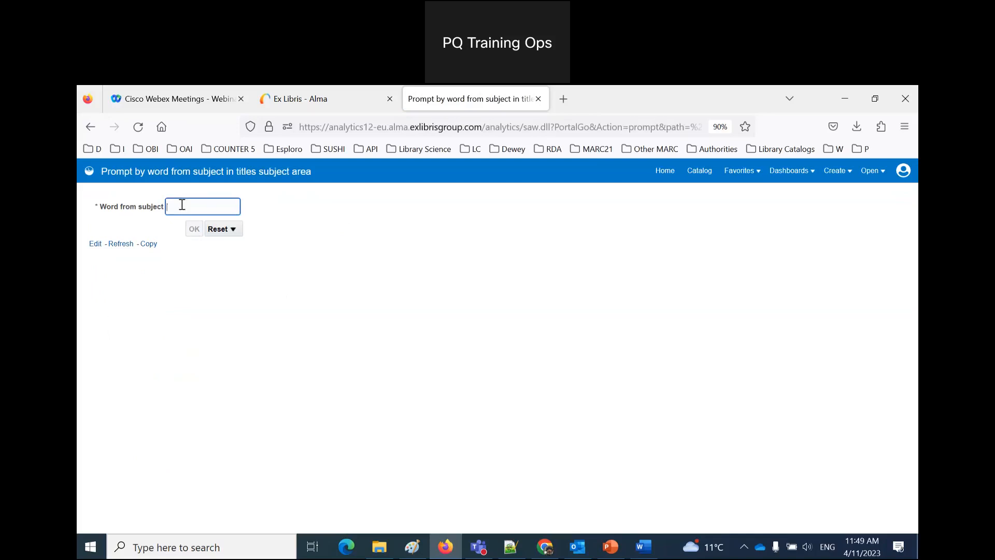
{"action": "type", "text": "compute"}
{"action": "left_click", "coordinate": [205, 236]}
{"action": "left_click", "coordinate": [195, 228]}
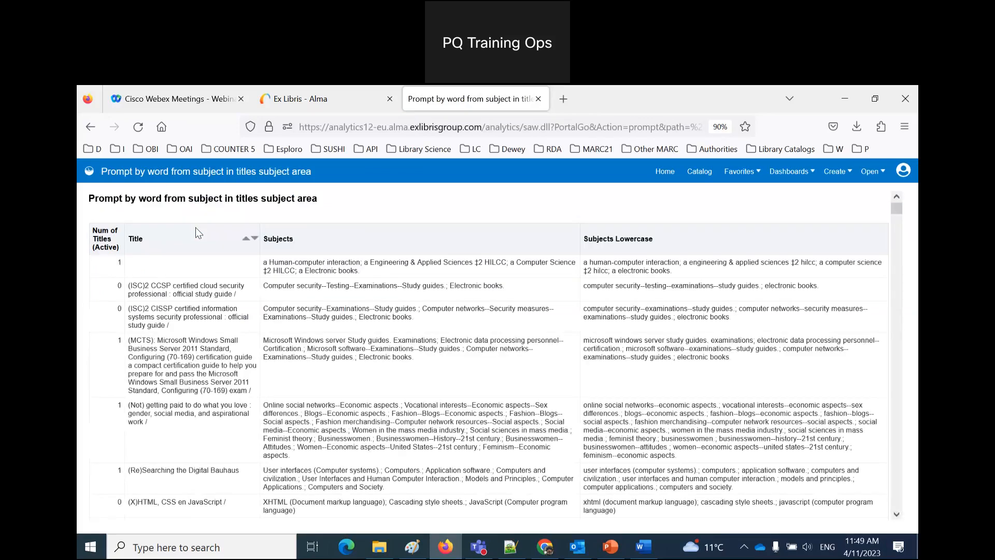
Step: Examine the Subjects values in the report results for different capitalisations of the prompted word
{"action": "left_click", "coordinate": [319, 263]}
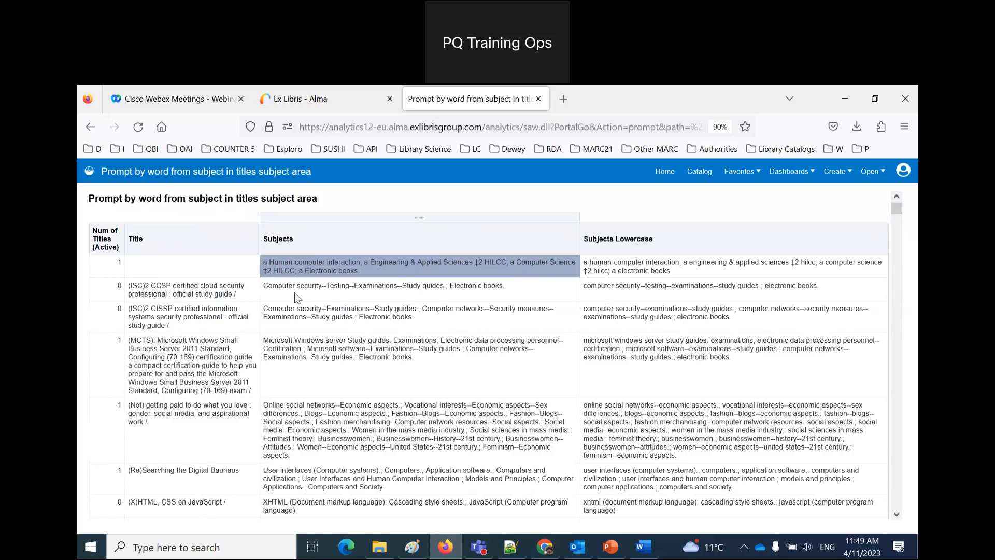
{"action": "left_click", "coordinate": [277, 285]}
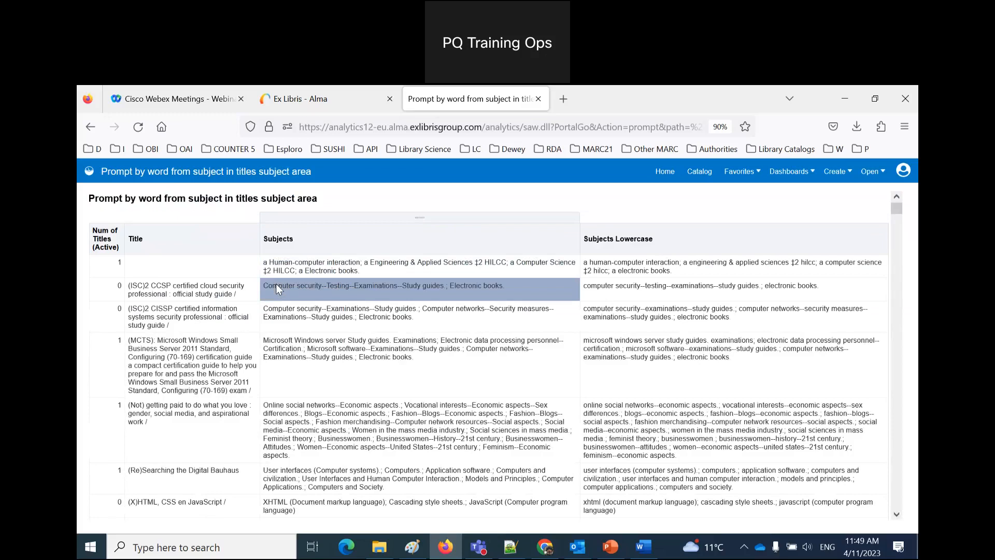
{"action": "scroll", "coordinate": [362, 387], "scroll_direction": "down", "scroll_amount": 3}
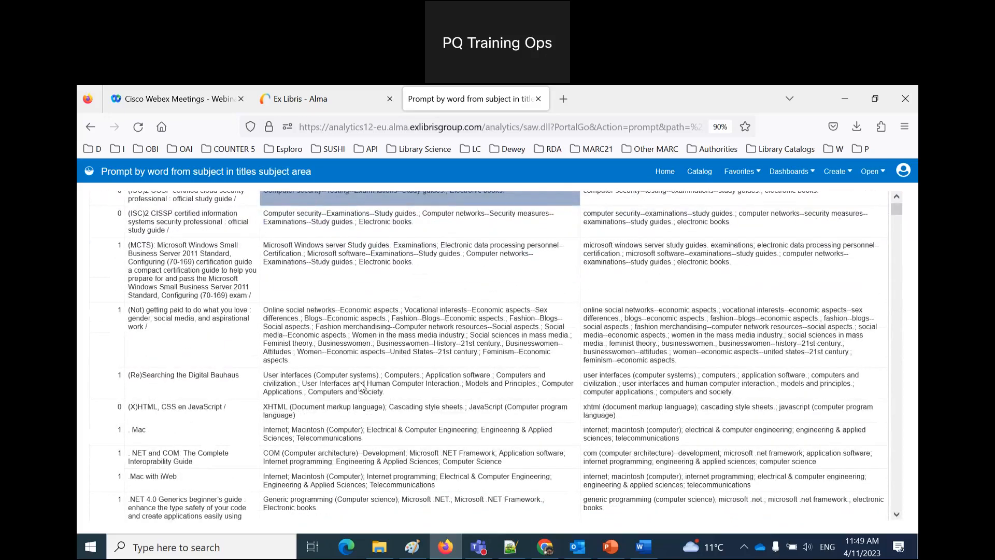
Step: Highlight every occurrence of computer in the report results and examine its capitalisation in the Subjects and Subjects Lowercase columns
{"action": "scroll", "coordinate": [361, 386], "scroll_direction": "down", "scroll_amount": 3}
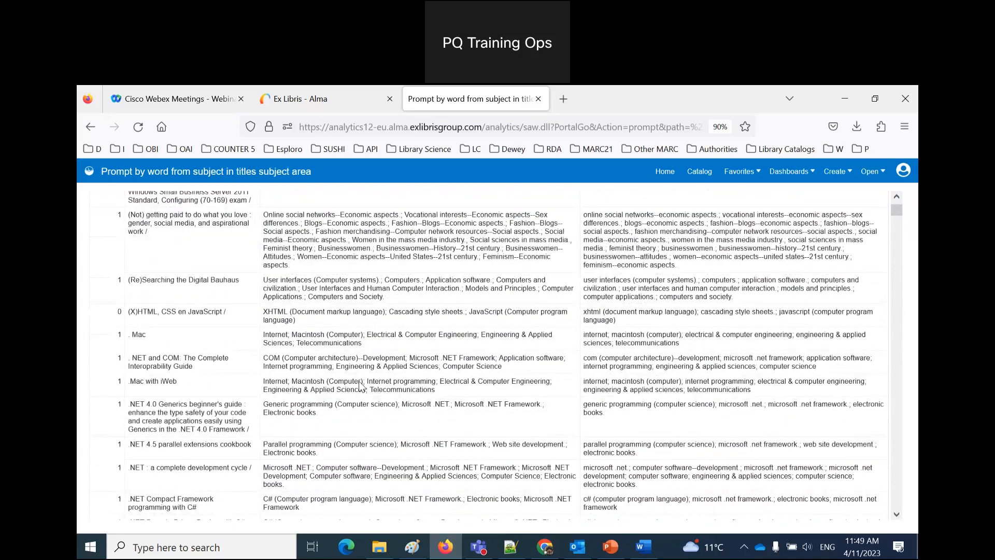
{"action": "key", "text": "ctrl+f"}
{"action": "type", "text": "computer"}
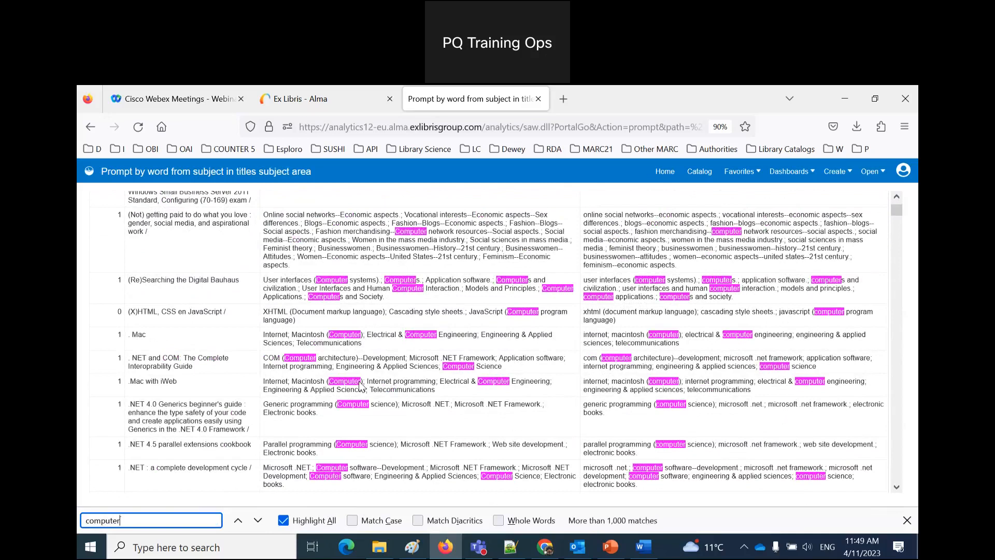
{"action": "scroll", "coordinate": [459, 395], "scroll_direction": "down", "scroll_amount": 3}
{"action": "scroll", "coordinate": [459, 395], "scroll_direction": "down", "scroll_amount": 2}
{"action": "scroll", "coordinate": [460, 395], "scroll_direction": "down", "scroll_amount": 1}
{"action": "scroll", "coordinate": [459, 395], "scroll_direction": "down", "scroll_amount": 3}
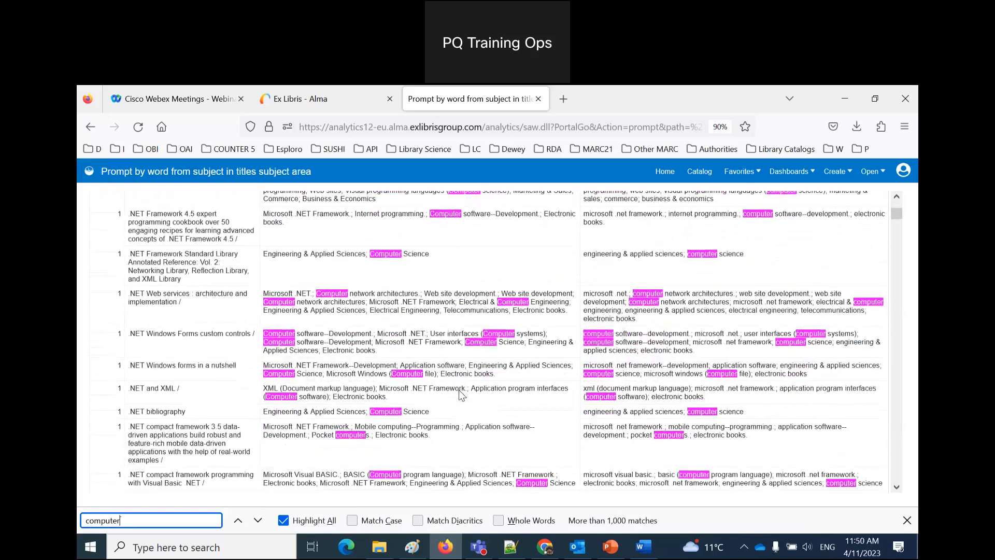
{"action": "left_click", "coordinate": [305, 297]}
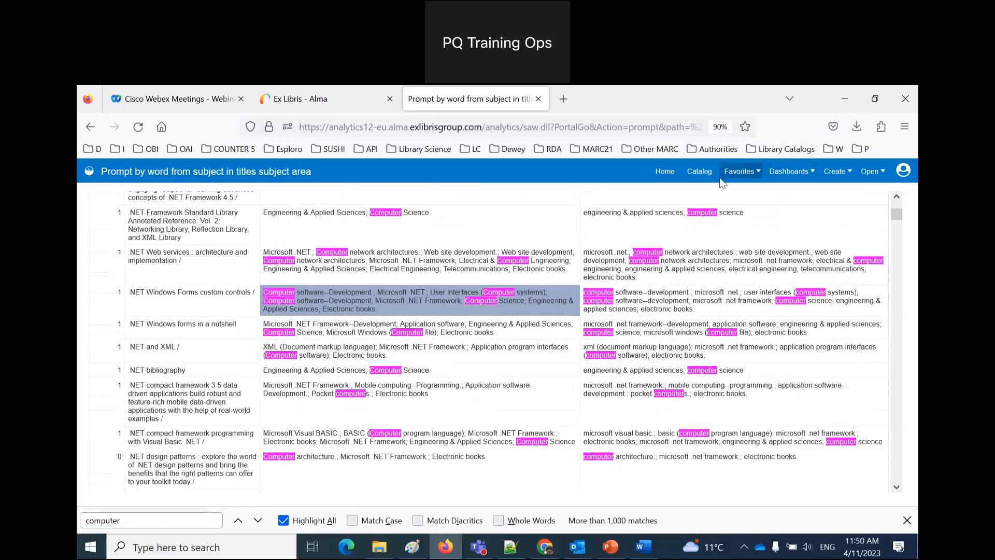
Step: Reopen "Prompt by word from subject in titles subject area" from the catalog and run it with Software as the Word from subject
{"action": "left_click", "coordinate": [695, 175]}
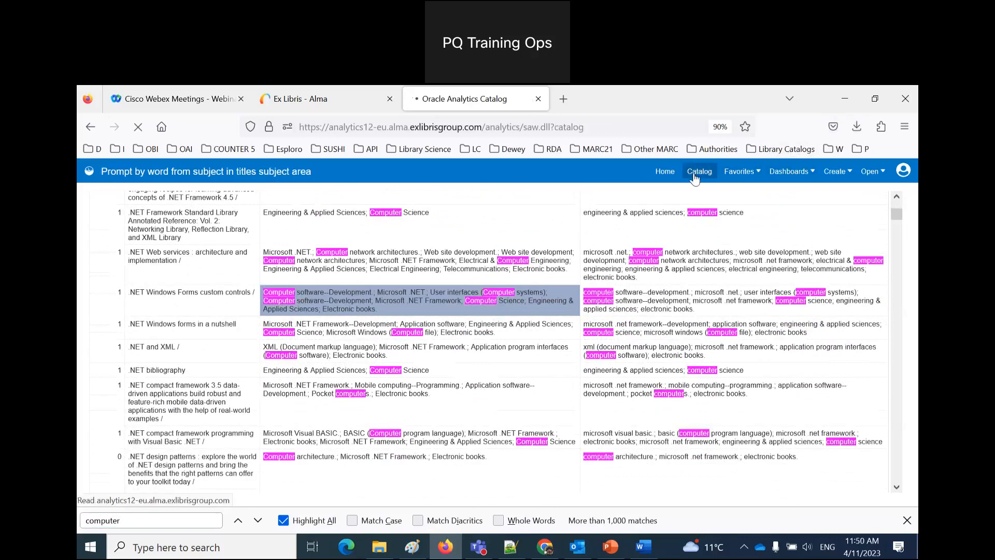
{"action": "left_click", "coordinate": [280, 286]}
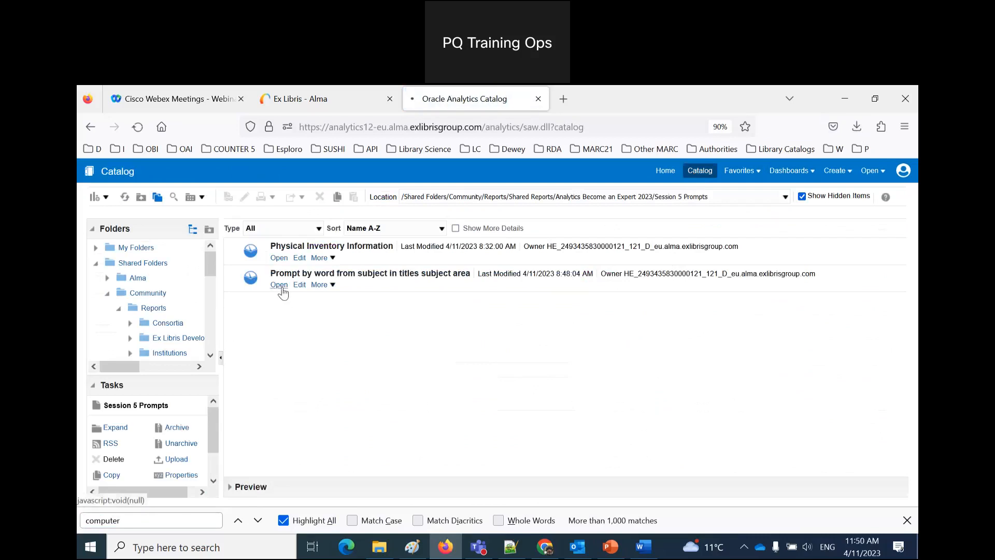
{"action": "left_click", "coordinate": [202, 209]}
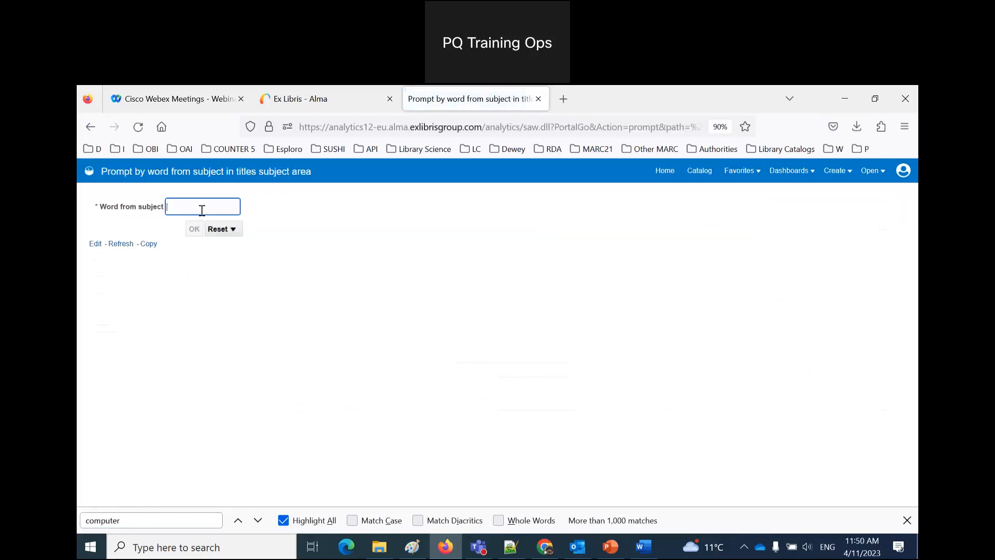
{"action": "type", "text": "Sodf"}
{"action": "type", "text": "are"}
{"action": "left_click_drag", "start_coordinate": [202, 210], "coordinate": [162, 215]}
{"action": "type", "text": "Software"}
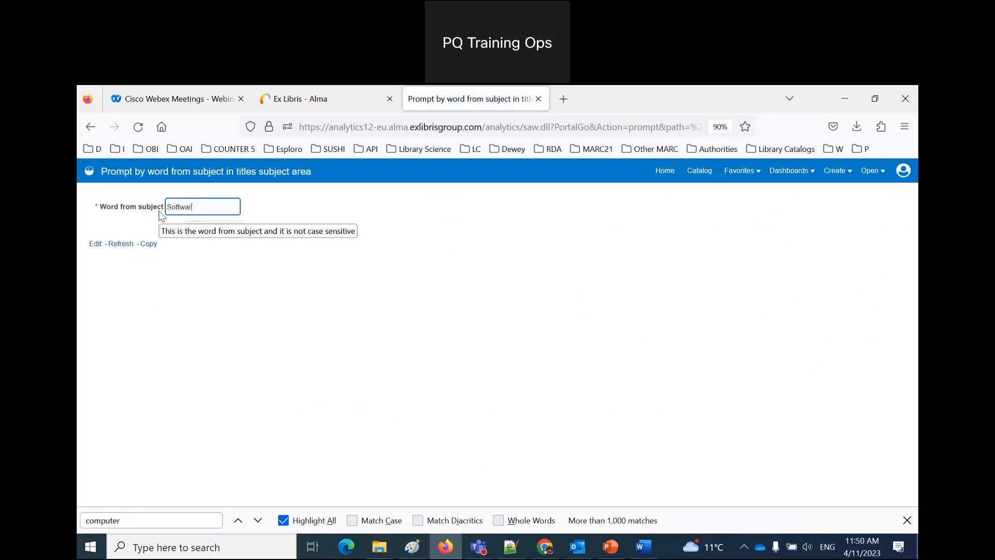
{"action": "left_click", "coordinate": [367, 340]}
{"action": "left_click", "coordinate": [194, 230]}
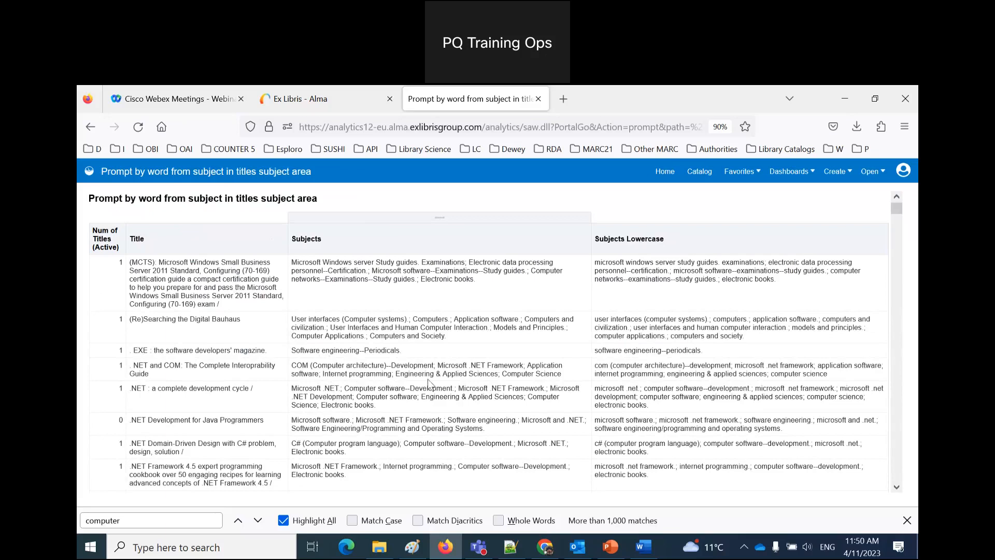
{"action": "left_click", "coordinate": [305, 379]}
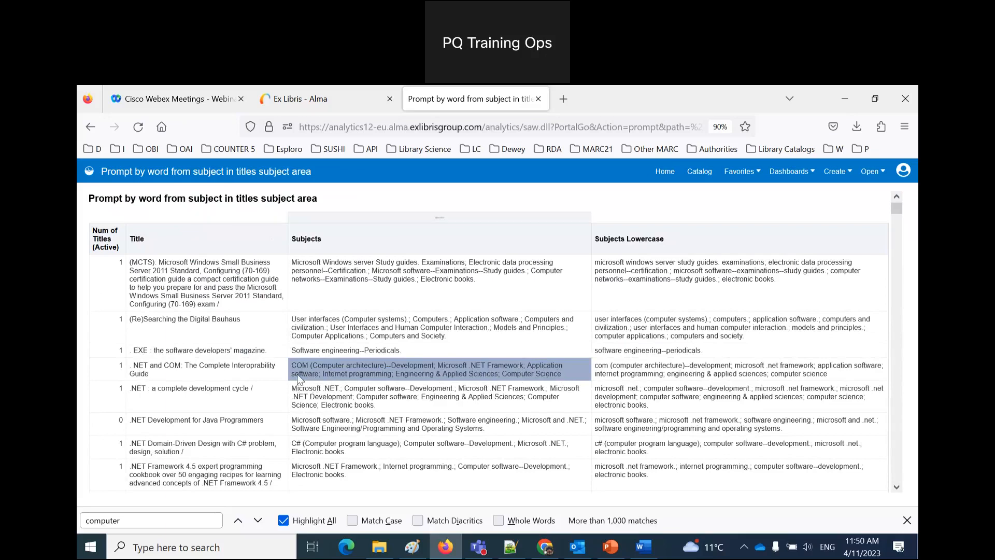
Step: Open the report for editing from the end of its results and delete the Subjects Lowercase column from the criteria
{"action": "left_click_drag", "start_coordinate": [899, 246], "coordinate": [910, 490]}
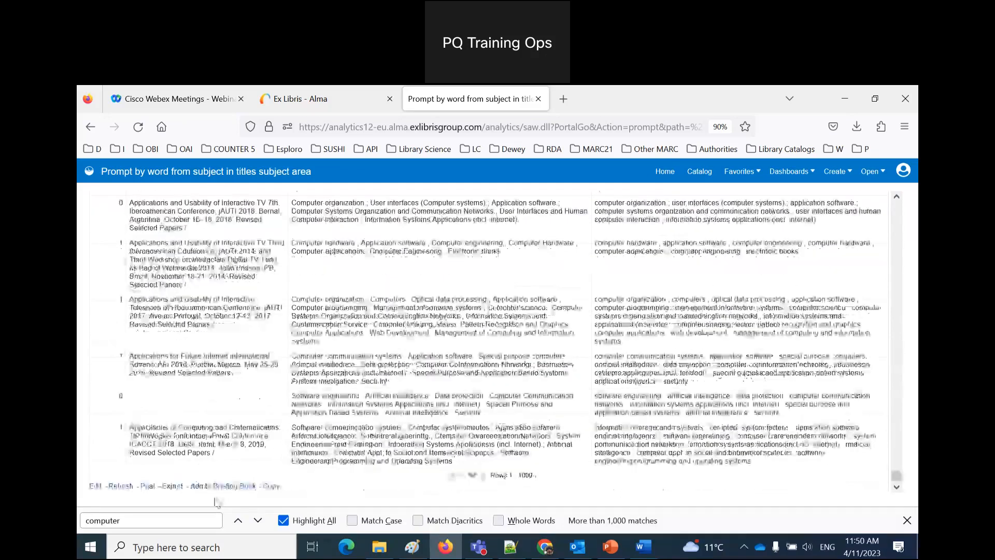
{"action": "left_click", "coordinate": [95, 486]}
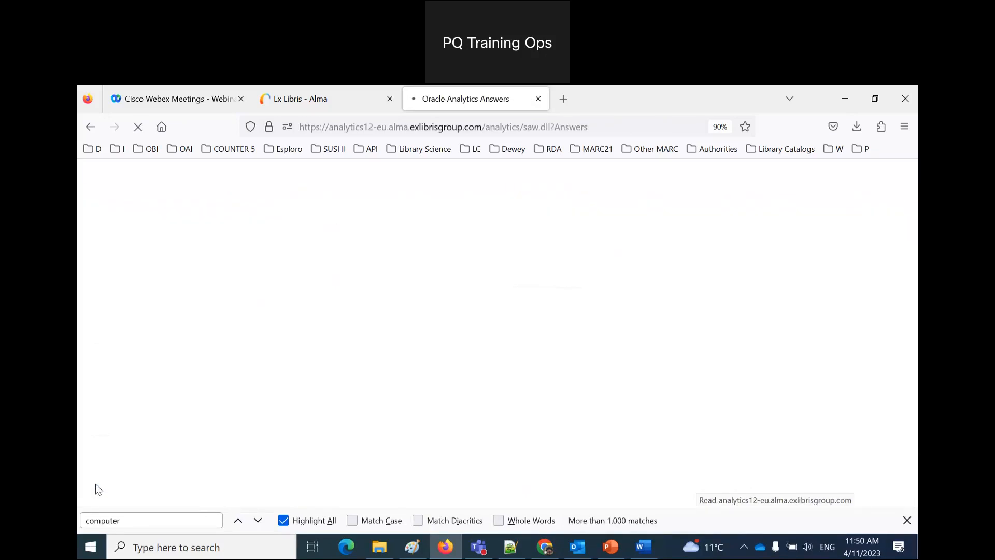
{"action": "left_click", "coordinate": [102, 200]}
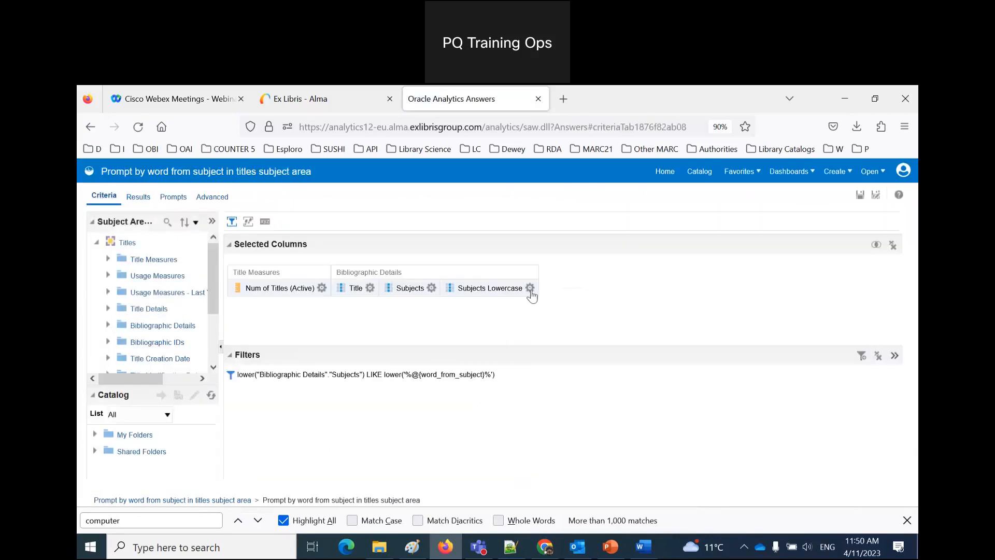
{"action": "left_click", "coordinate": [530, 288]}
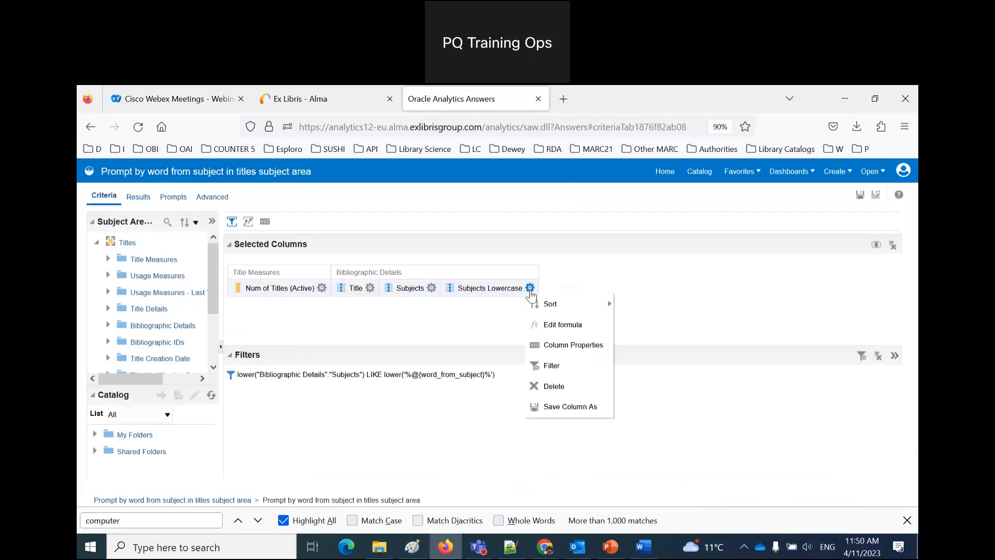
{"action": "left_click", "coordinate": [554, 391]}
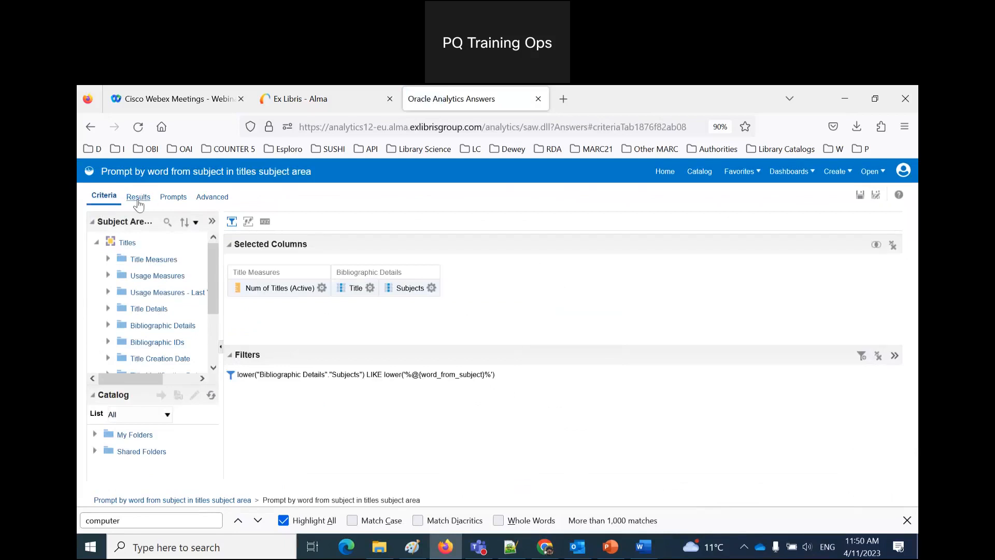
Step: Check the results and the word_from_subject variable in the lowercase filter, and save the analysis
{"action": "left_click", "coordinate": [139, 202]}
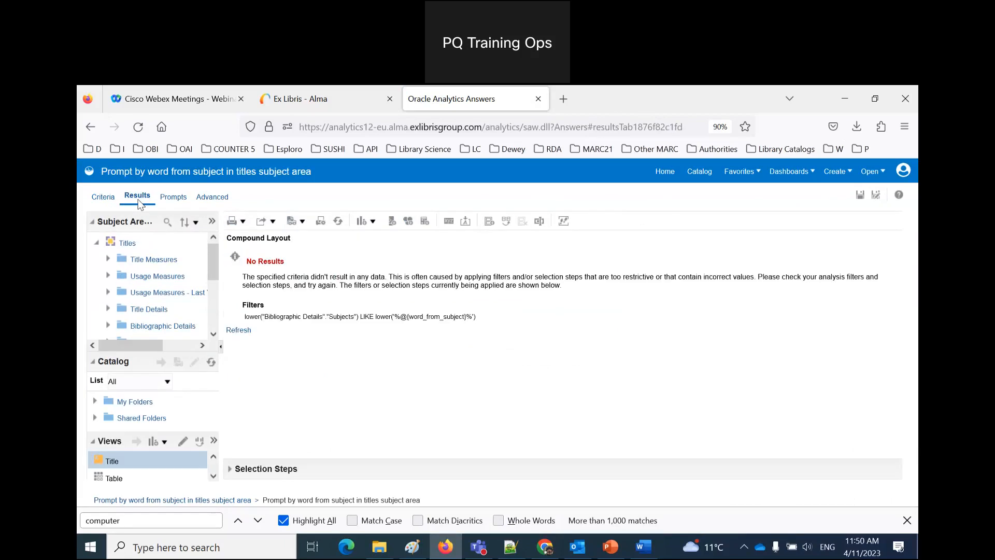
{"action": "left_click", "coordinate": [101, 199]}
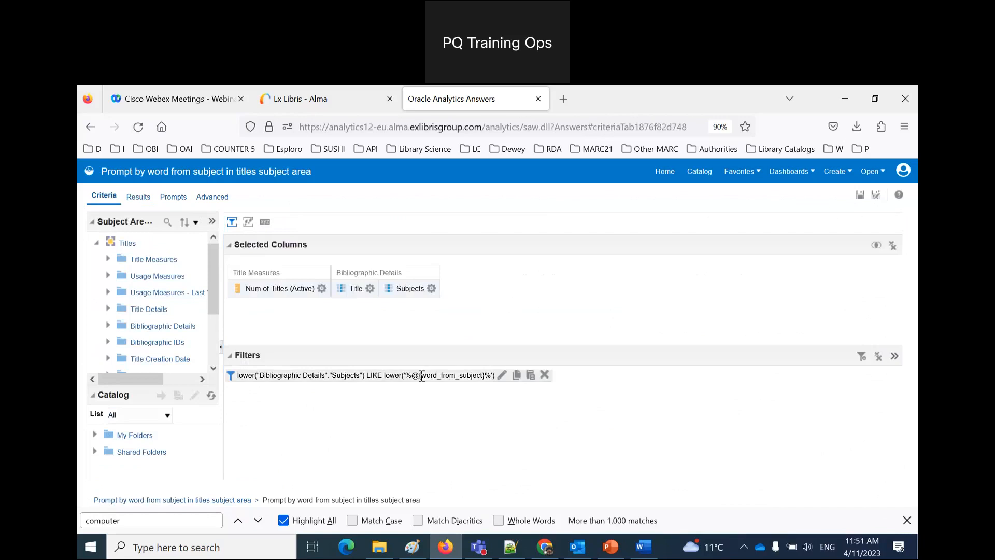
{"action": "left_click_drag", "start_coordinate": [421, 375], "coordinate": [483, 375]}
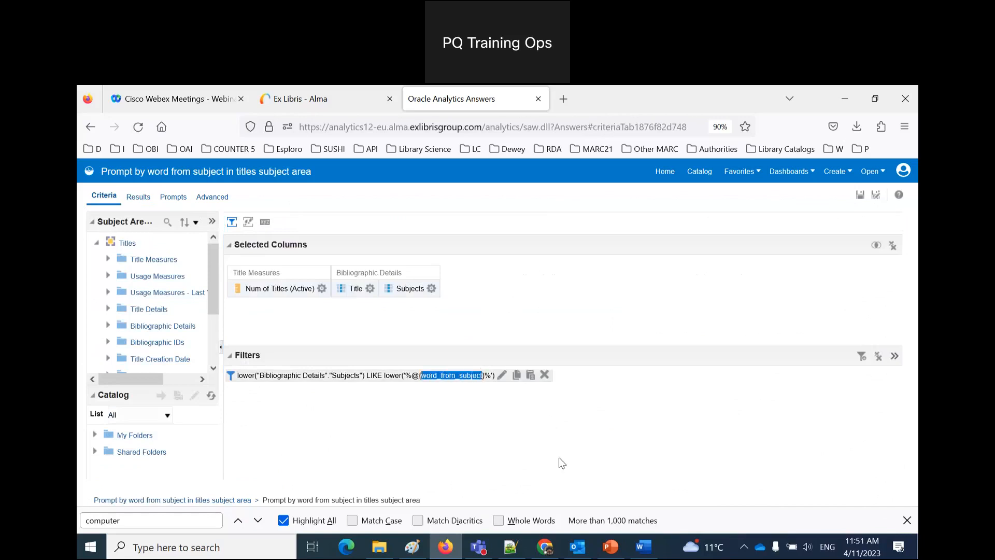
{"action": "left_click", "coordinate": [559, 458]}
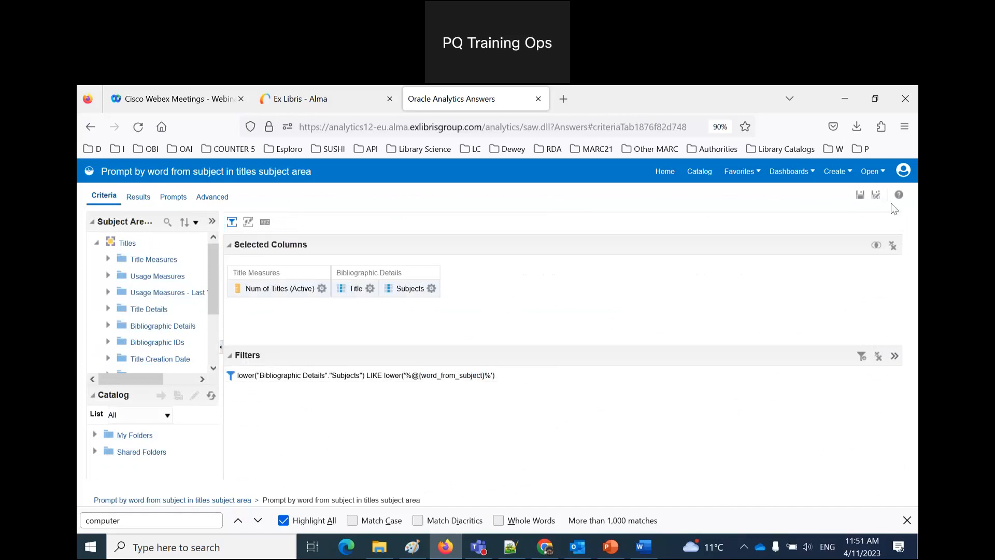
{"action": "left_click", "coordinate": [860, 195]}
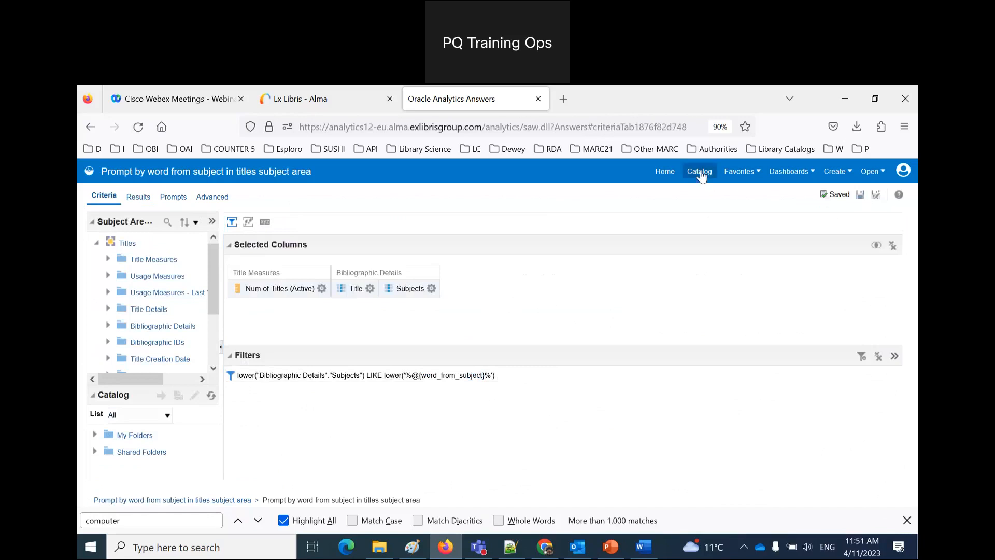
Step: Reopen the saved analysis from the catalog, run it with librarieS as the Word from subject, and inspect the first Subjects values
{"action": "left_click", "coordinate": [701, 173]}
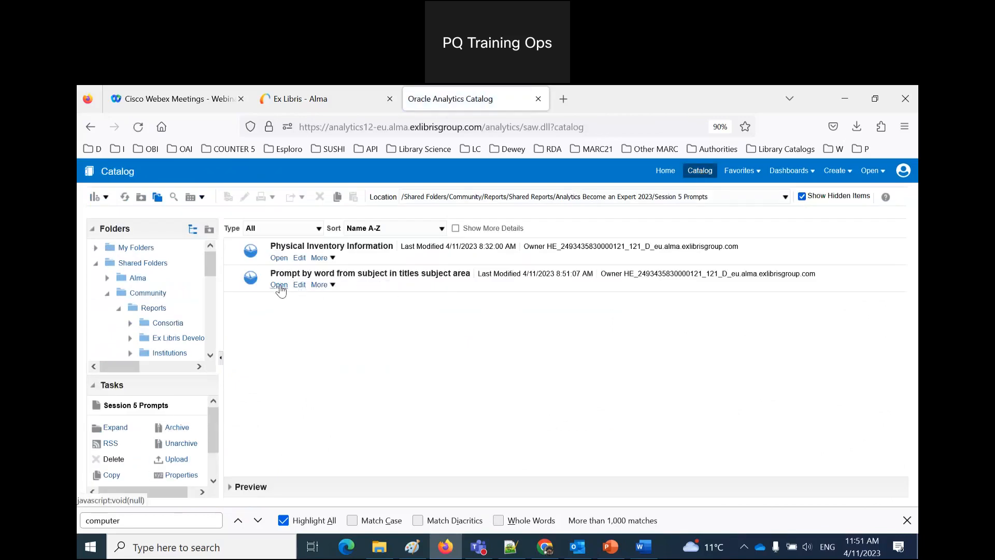
{"action": "left_click", "coordinate": [279, 286]}
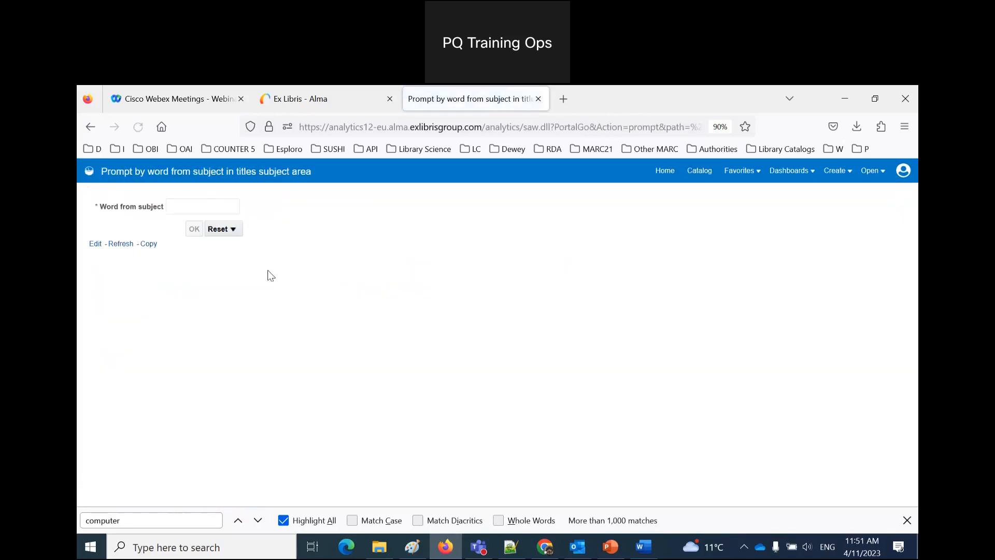
{"action": "left_click", "coordinate": [219, 208]}
{"action": "type", "text": "libraries"}
{"action": "key", "text": "BackSpace"}
{"action": "type", "text": "S"}
{"action": "left_click", "coordinate": [194, 229]}
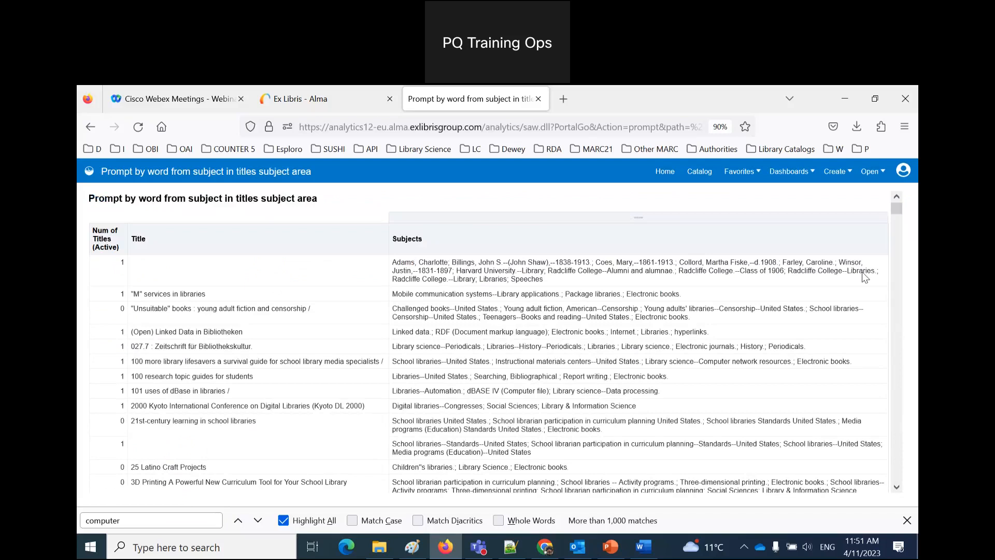
{"action": "left_click", "coordinate": [863, 272]}
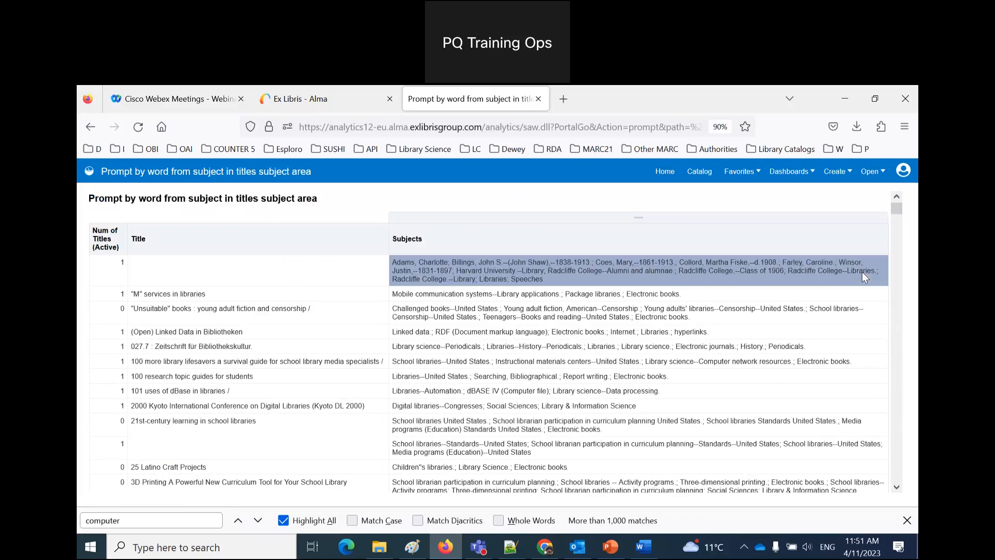
{"action": "left_click", "coordinate": [612, 294]}
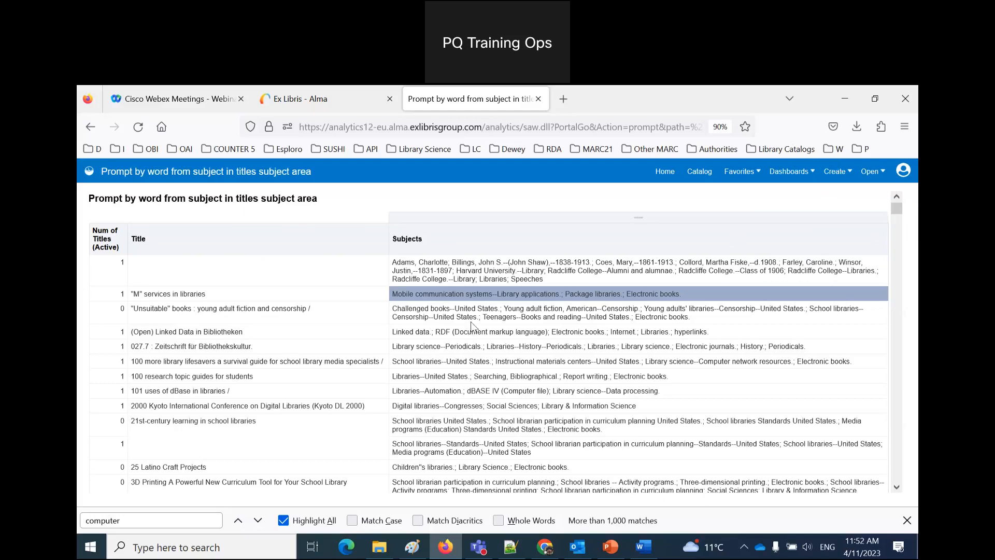
Step: Reopen the word-from-subject analysis from the catalog and run it with the phrase adult fiction as the Word from subject
{"action": "left_click", "coordinate": [848, 172]}
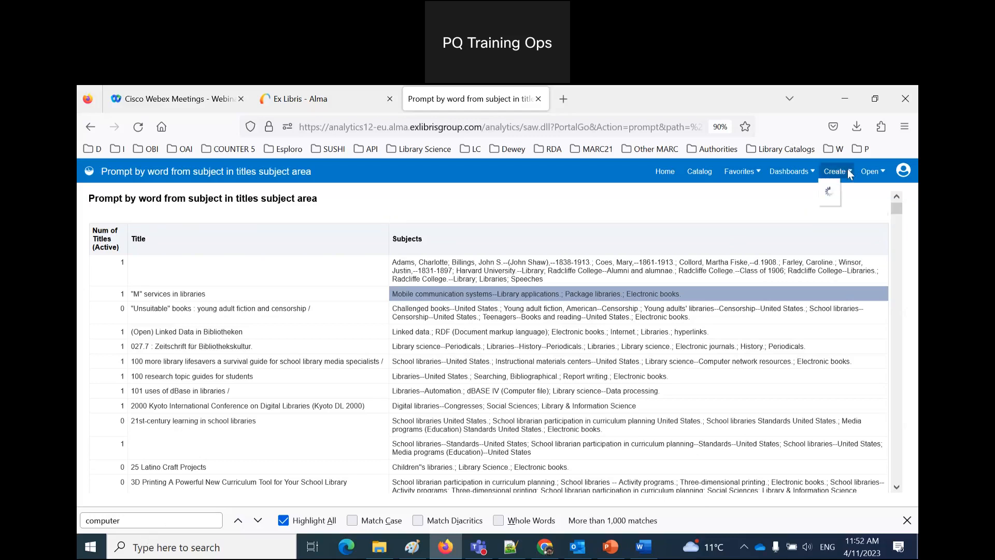
{"action": "left_click", "coordinate": [708, 171]}
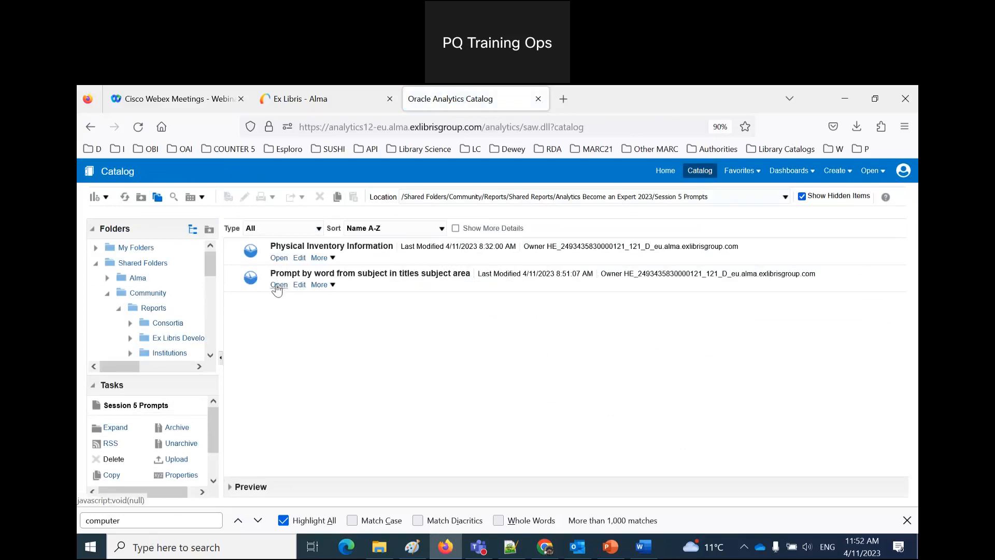
{"action": "left_click", "coordinate": [277, 286]}
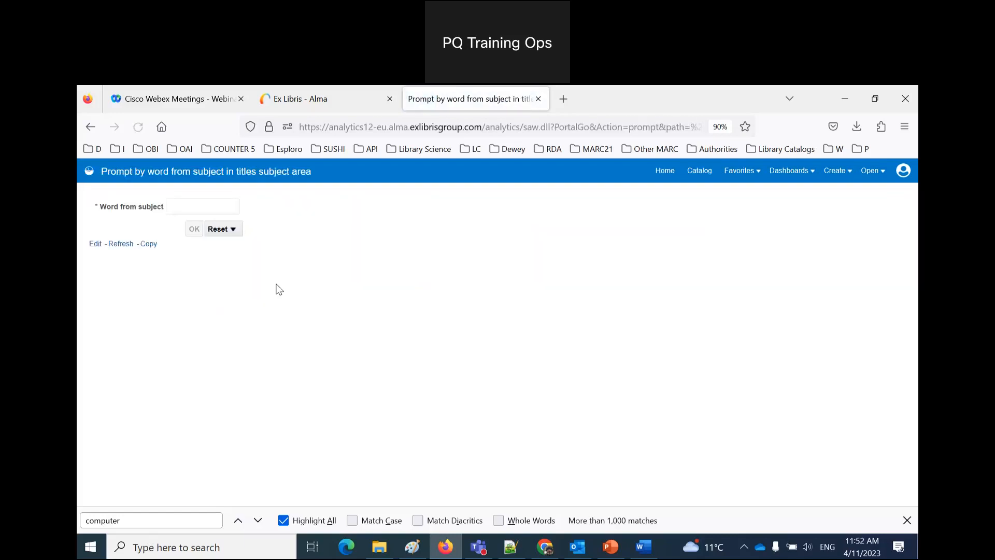
{"action": "left_click", "coordinate": [215, 206]}
{"action": "type", "text": "adul"}
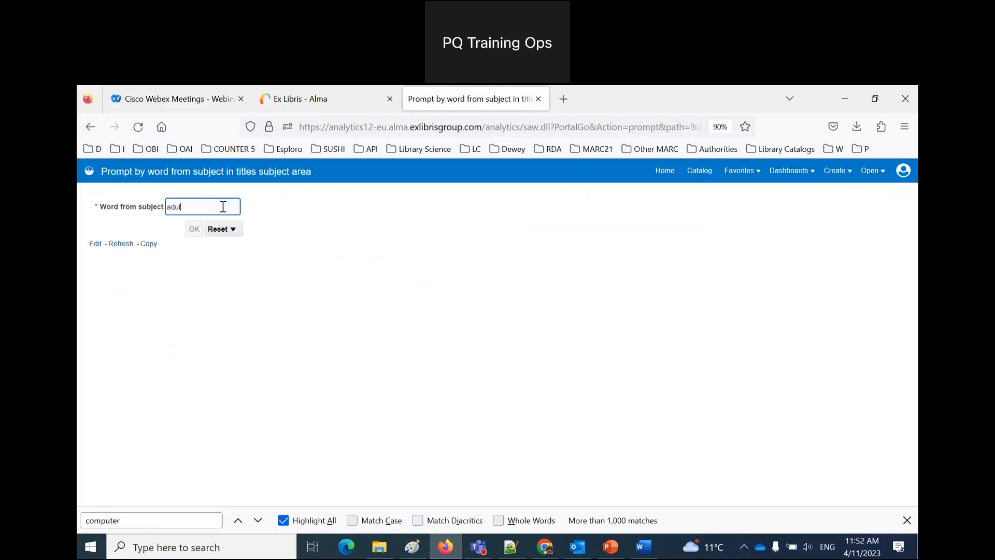
{"action": "type", "text": "t fictio"}
{"action": "left_click", "coordinate": [194, 231]}
{"action": "left_click", "coordinate": [195, 230]}
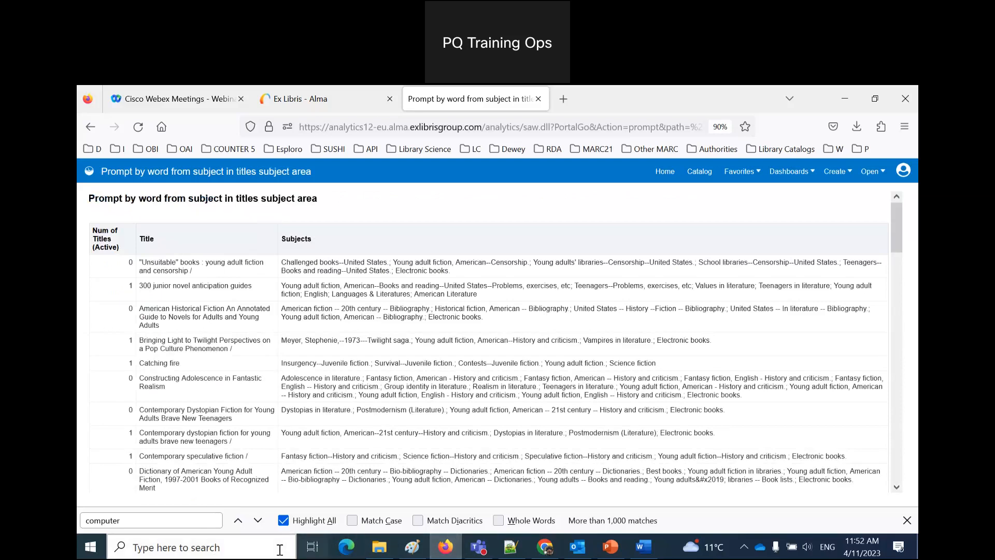
Step: Switch to Word, add the line "Word from subject like '%adult fiction%'" below section SEVEN, and return to the report in Firefox
{"action": "left_click", "coordinate": [643, 546]}
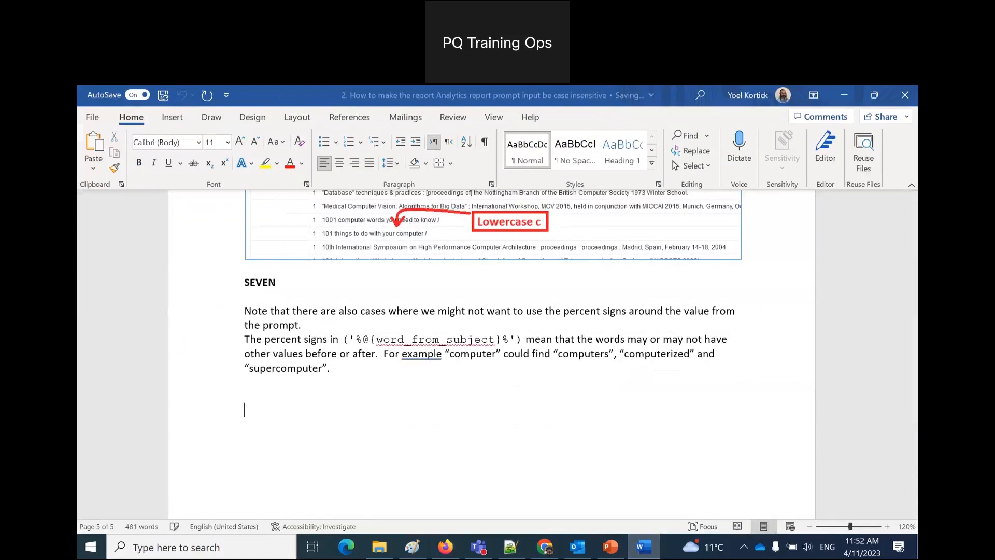
{"action": "type", "text": "word from subject "}
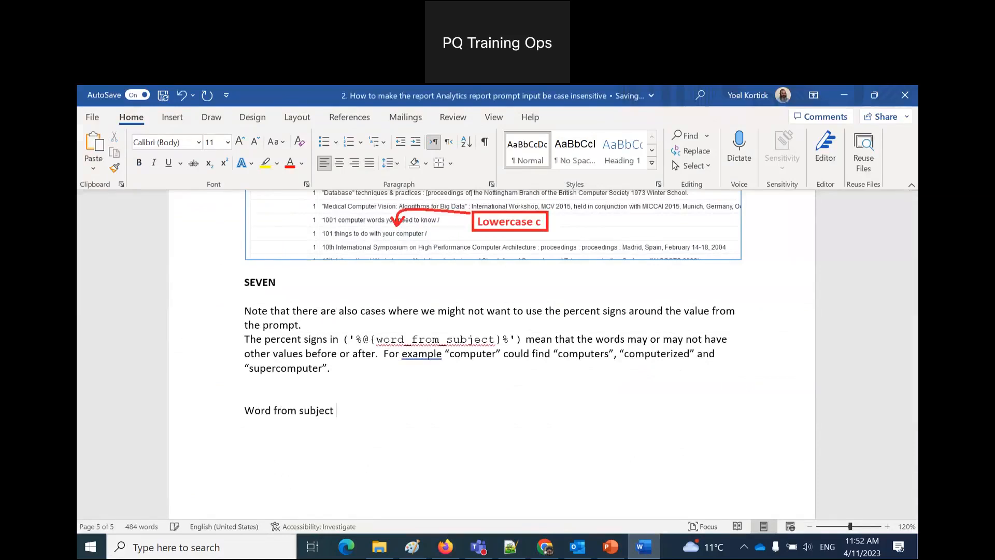
{"action": "type", "text": "like "}
{"action": "type", "text": "'"}
{"action": "type", "text": "%"}
{"action": "type", "text": "adult"}
{"action": "type", "text": " ficti"}
{"action": "type", "text": "on"}
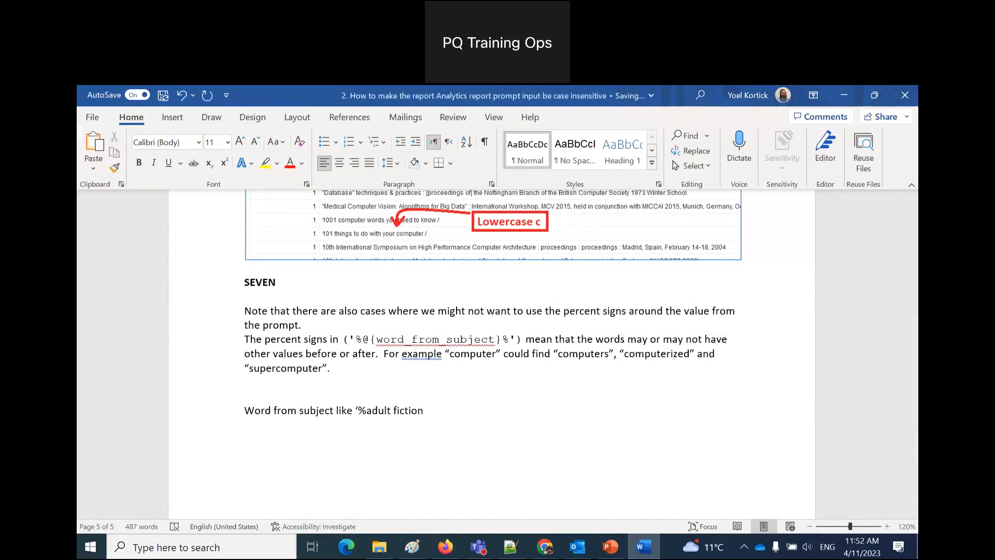
{"action": "type", "text": "%"}
{"action": "type", "text": "'"}
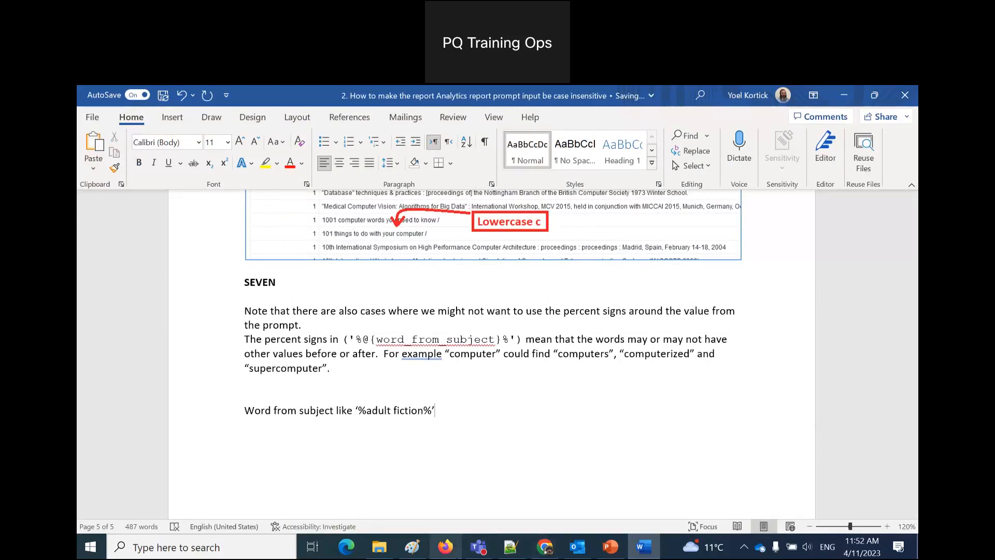
{"action": "left_click", "coordinate": [446, 546]}
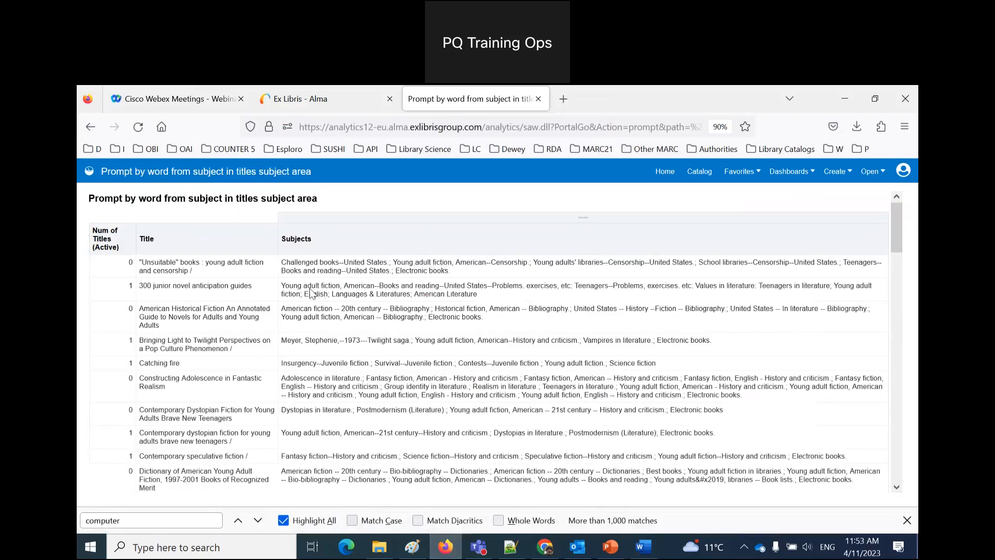
Step: Switch to Word, delete the line "Word from subject like '%adult fiction%'" below section SEVEN, and close the document
{"action": "left_click", "coordinate": [384, 298]}
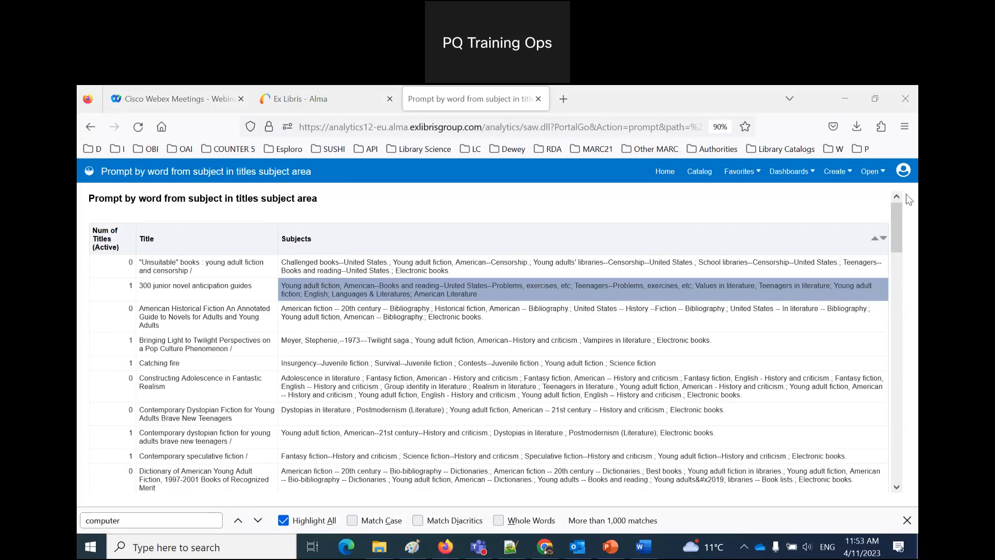
{"action": "left_click", "coordinate": [641, 549]}
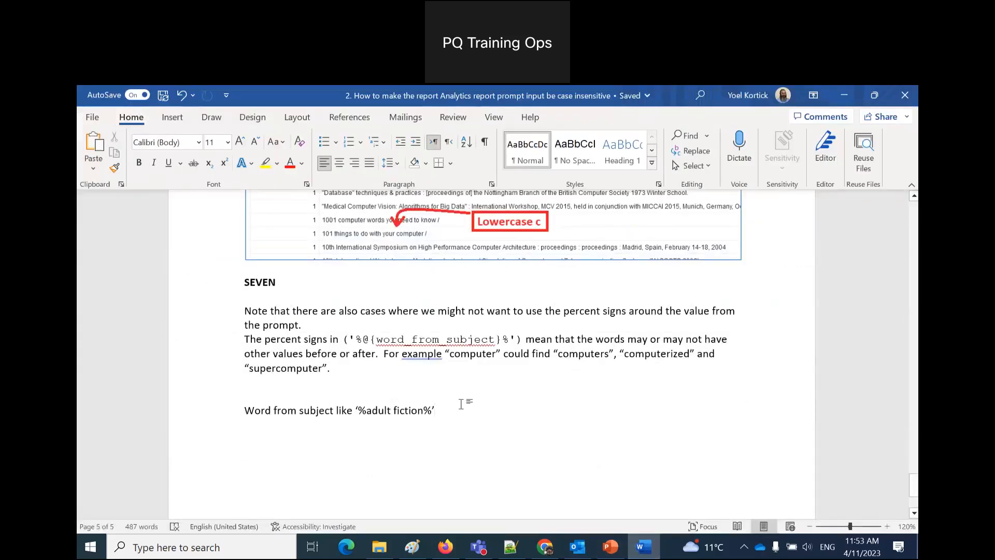
{"action": "left_click", "coordinate": [177, 419]}
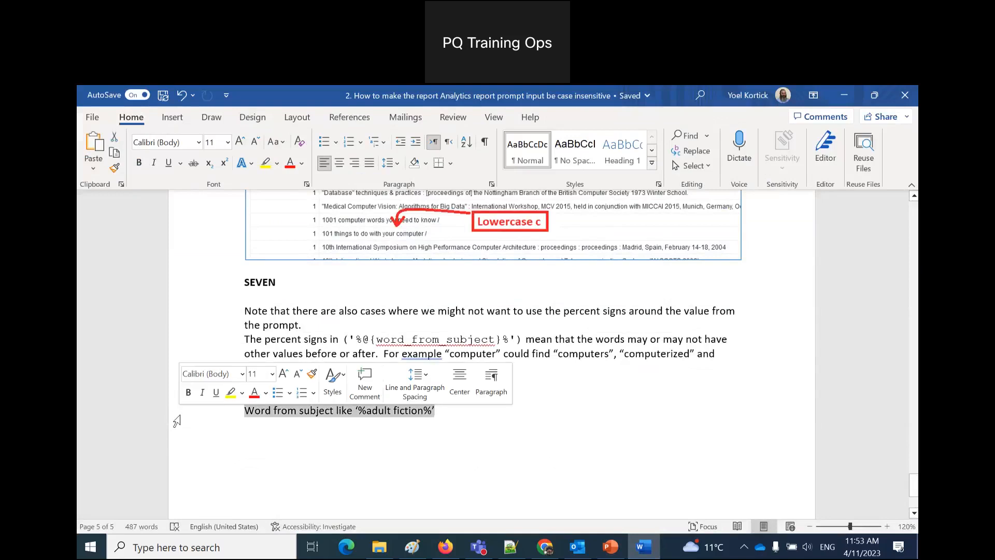
{"action": "key", "text": "BackSpace"}
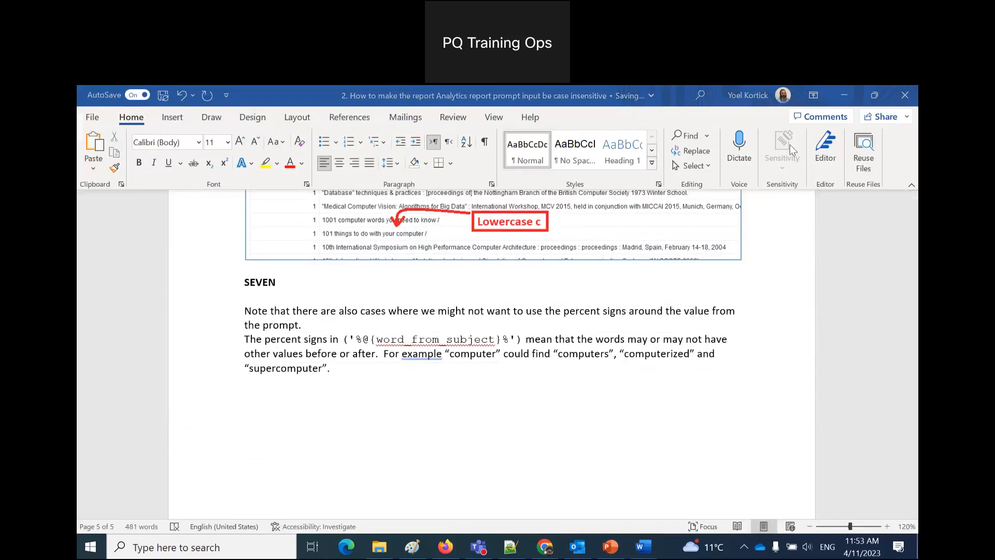
{"action": "left_click", "coordinate": [906, 98]}
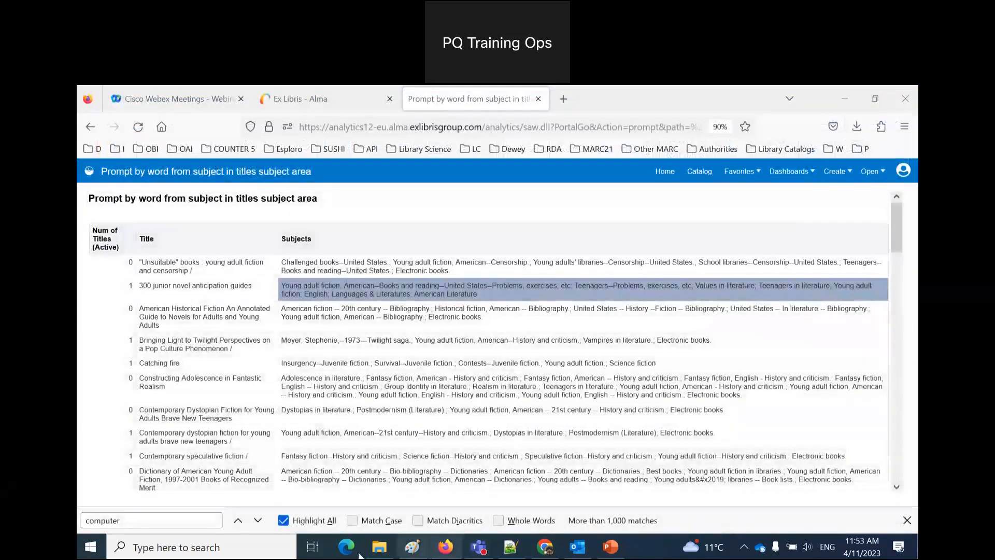
Step: Open document 3, on making the prompt date begin three months ago using SQL, from the session 5 folder, and return to Firefox
{"action": "left_click", "coordinate": [379, 549]}
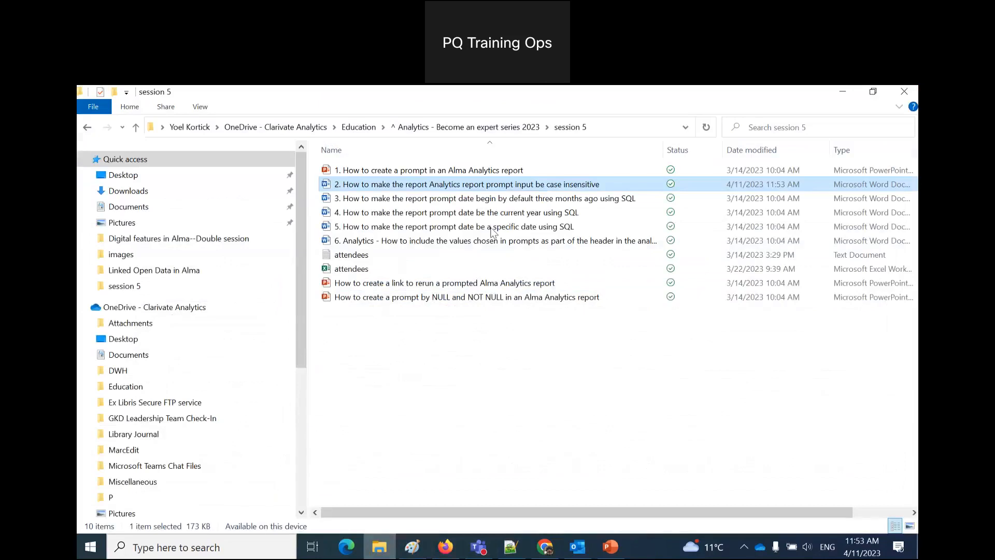
{"action": "double_click", "coordinate": [472, 200]}
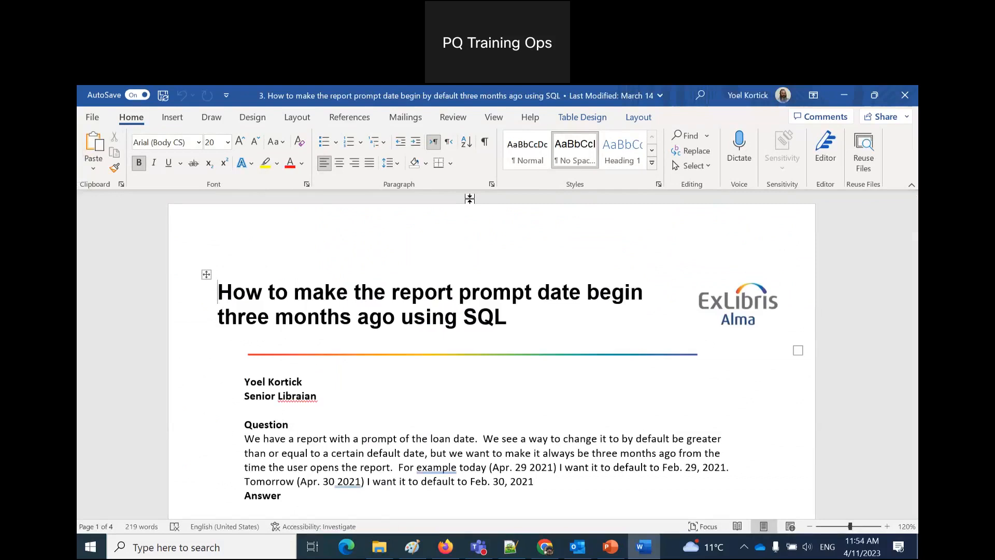
{"action": "left_click", "coordinate": [446, 547]}
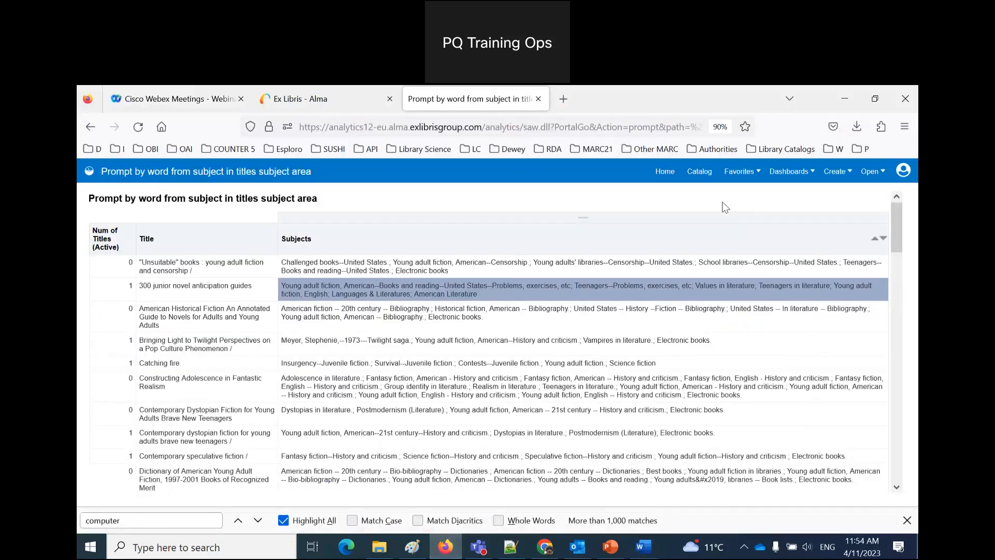
Step: Open "Prompt by word from subject in titles subject area" from the catalog for editing and examine the lowercase word_from_subject part of its filter
{"action": "left_click", "coordinate": [703, 172]}
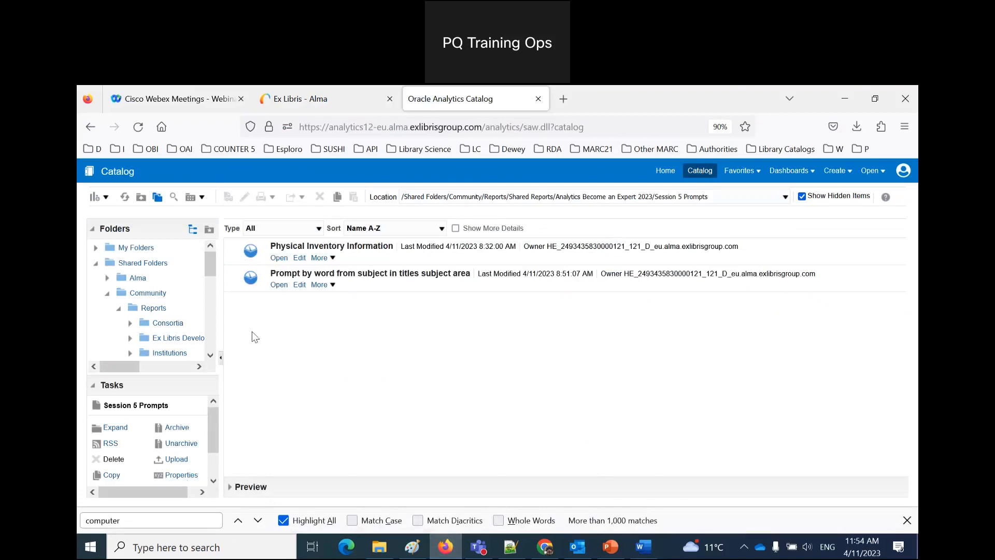
{"action": "left_click", "coordinate": [299, 285]}
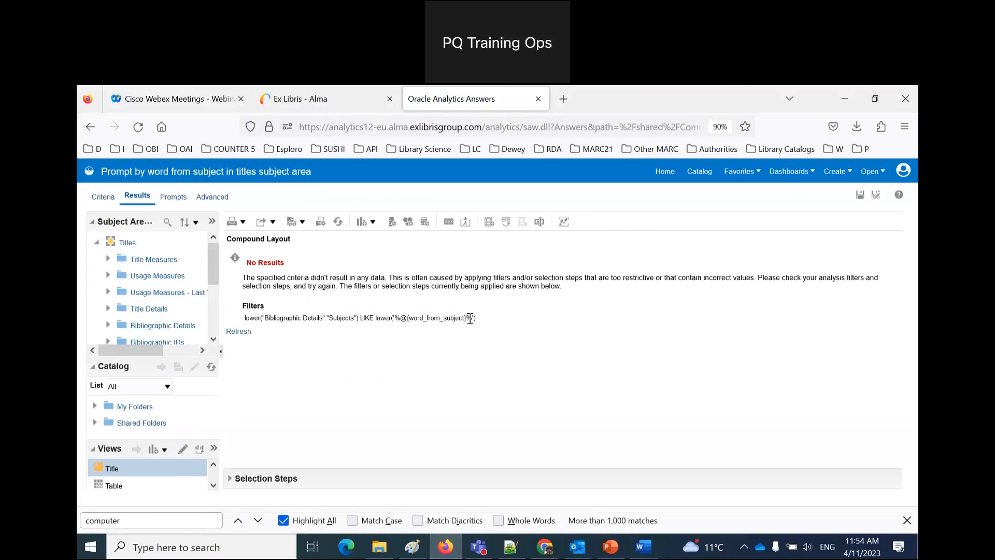
{"action": "left_click_drag", "start_coordinate": [476, 317], "coordinate": [375, 318]}
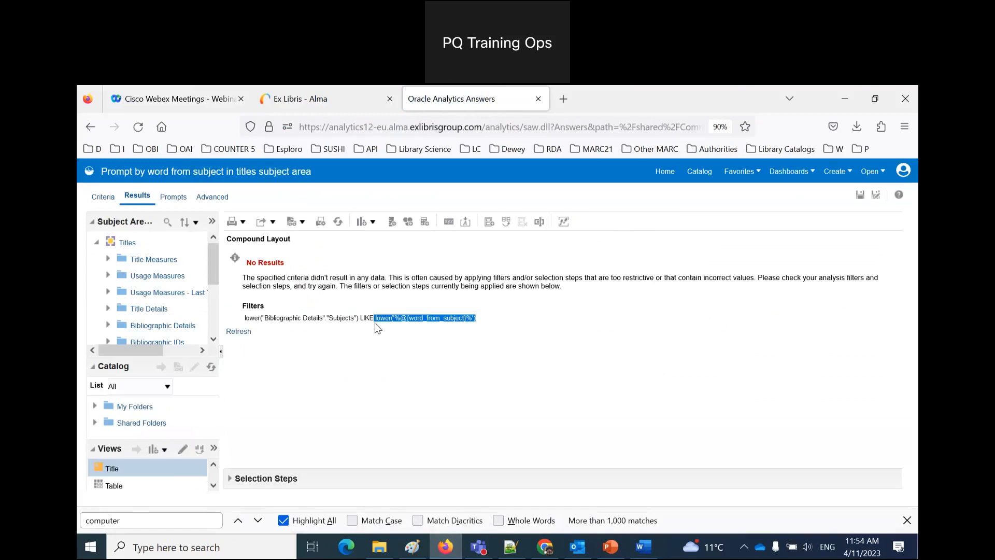
Step: Add Title Creation Year from the Title Creation Date folder as the first column of the analysis criteria
{"action": "left_click", "coordinate": [101, 200]}
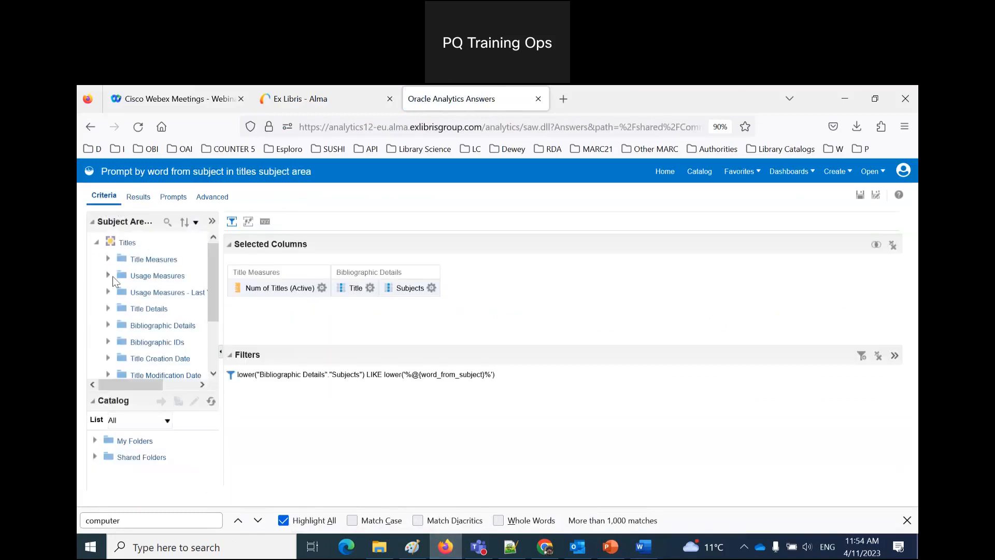
{"action": "left_click_drag", "start_coordinate": [220, 306], "coordinate": [391, 332]}
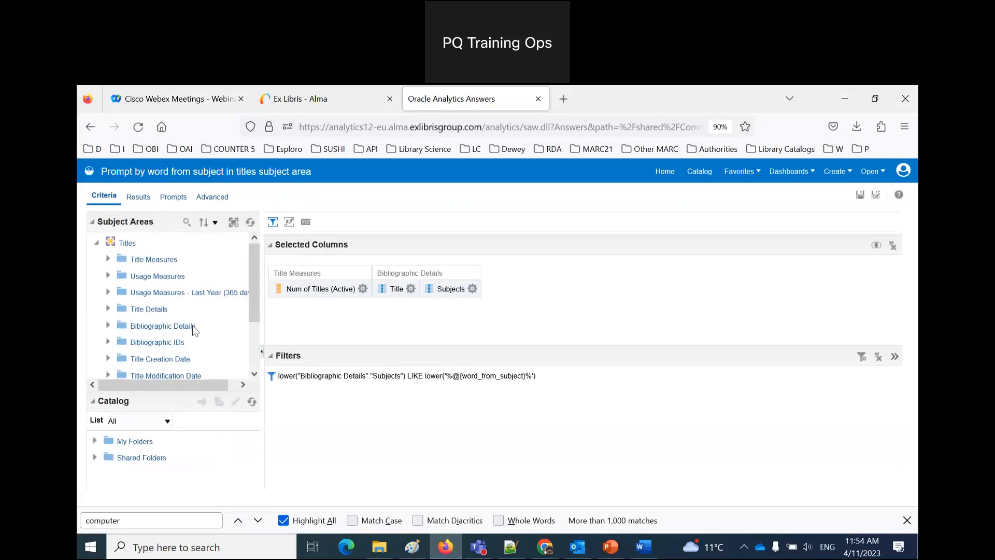
{"action": "scroll", "coordinate": [191, 325], "scroll_direction": "down", "scroll_amount": 2}
{"action": "left_click", "coordinate": [107, 312]}
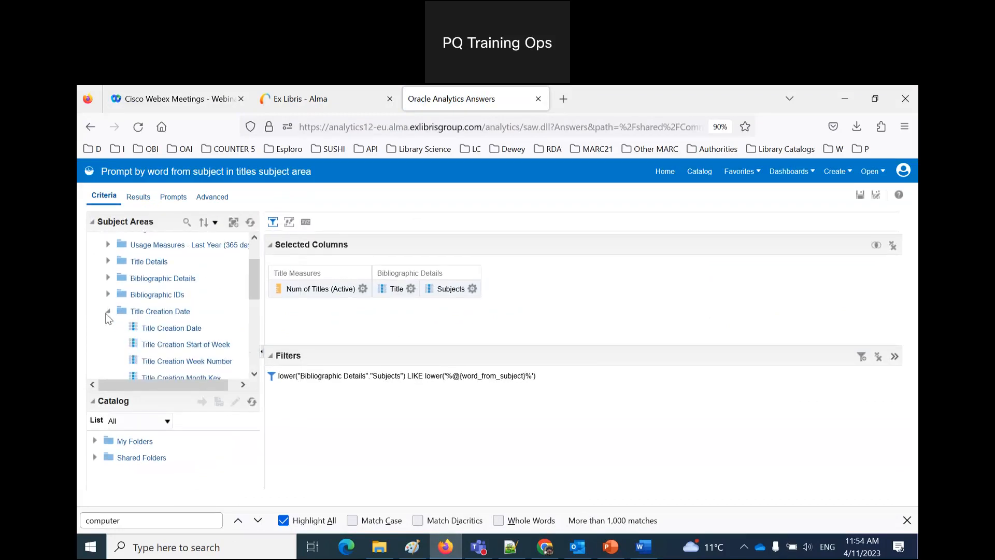
{"action": "scroll", "coordinate": [107, 318], "scroll_direction": "down", "scroll_amount": 4}
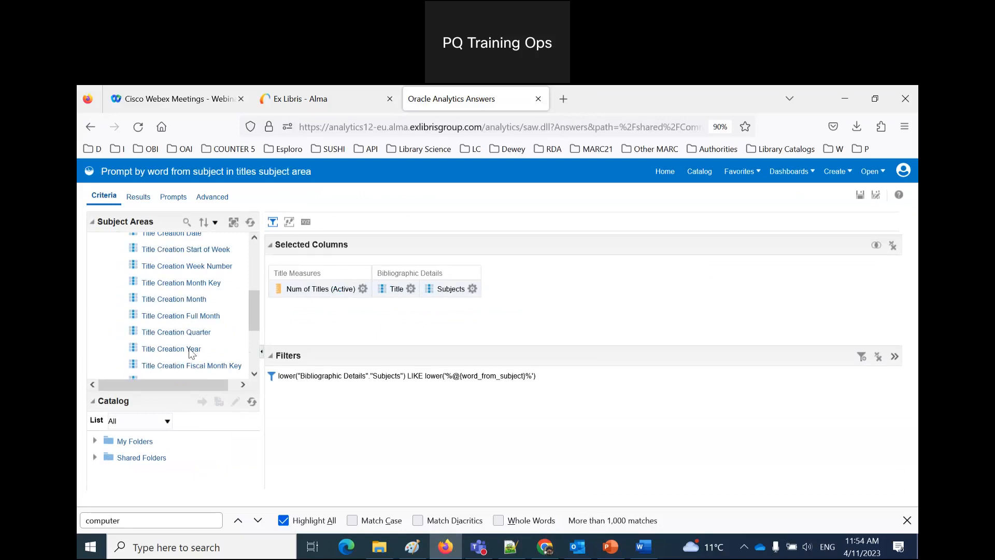
{"action": "left_click_drag", "start_coordinate": [190, 355], "coordinate": [274, 289]}
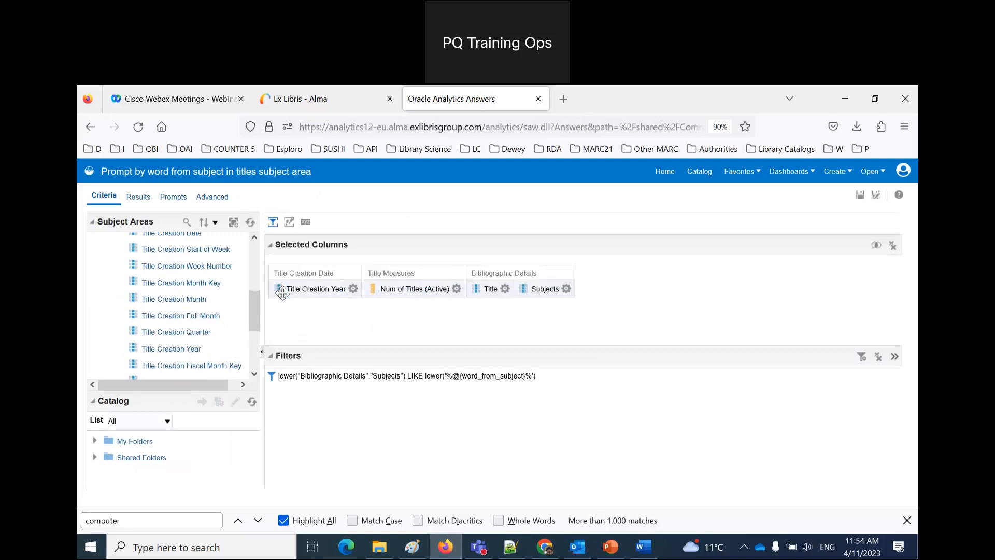
Step: Save a copy of the analysis as "Prompt by word from subject in titles subject area with creation year defaulted"
{"action": "left_click", "coordinate": [878, 197]}
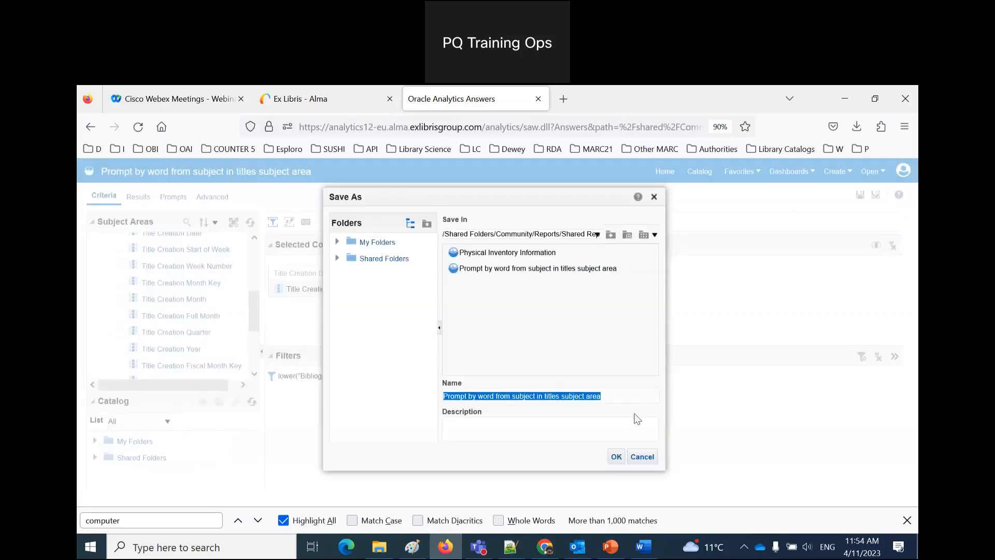
{"action": "left_click", "coordinate": [620, 399]}
{"action": "type", "text": "with"}
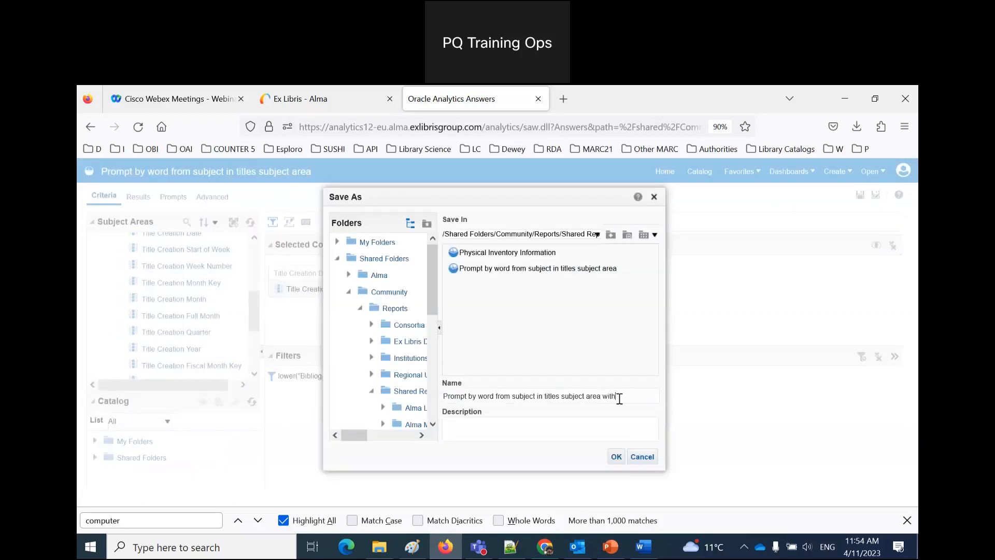
{"action": "type", "text": " creation year default"}
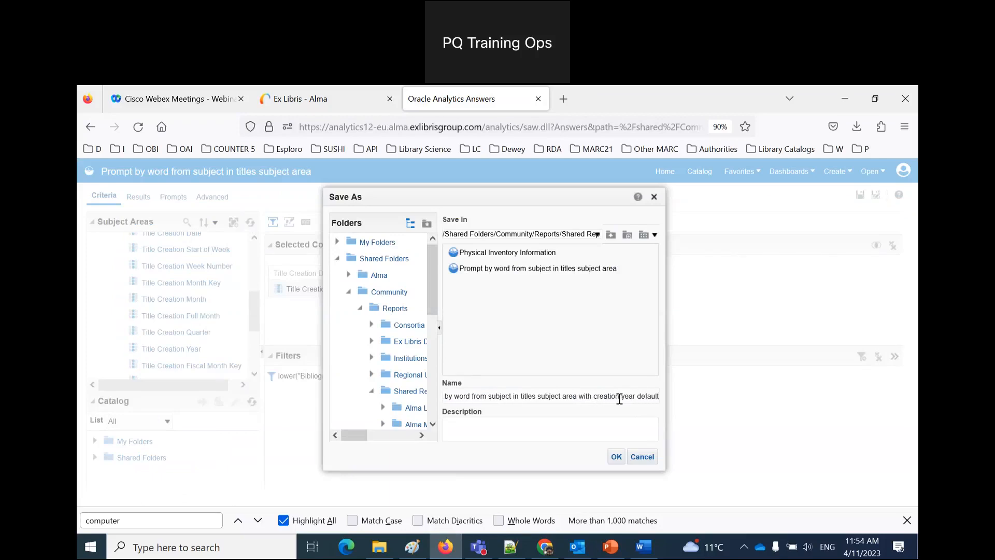
{"action": "type", "text": "ed"}
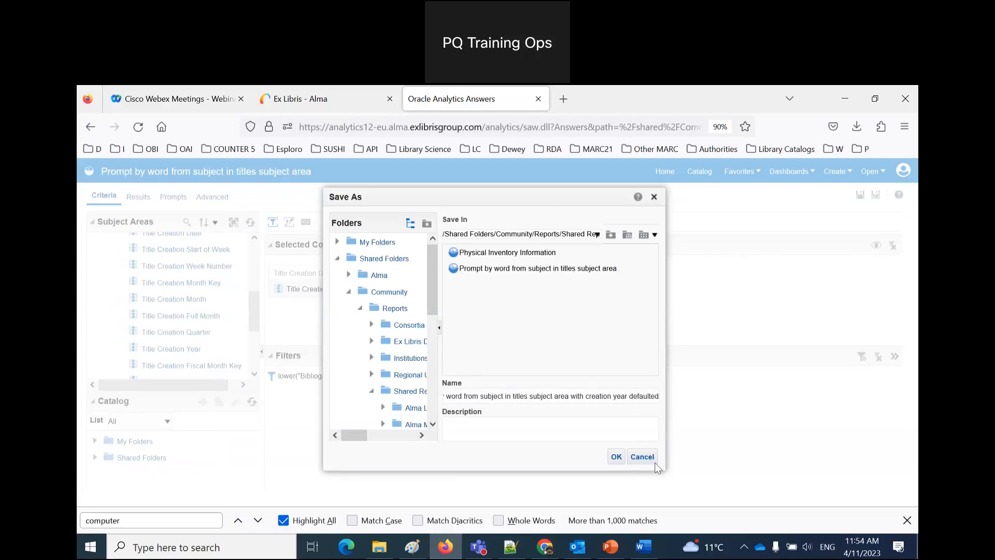
{"action": "left_click", "coordinate": [616, 457]}
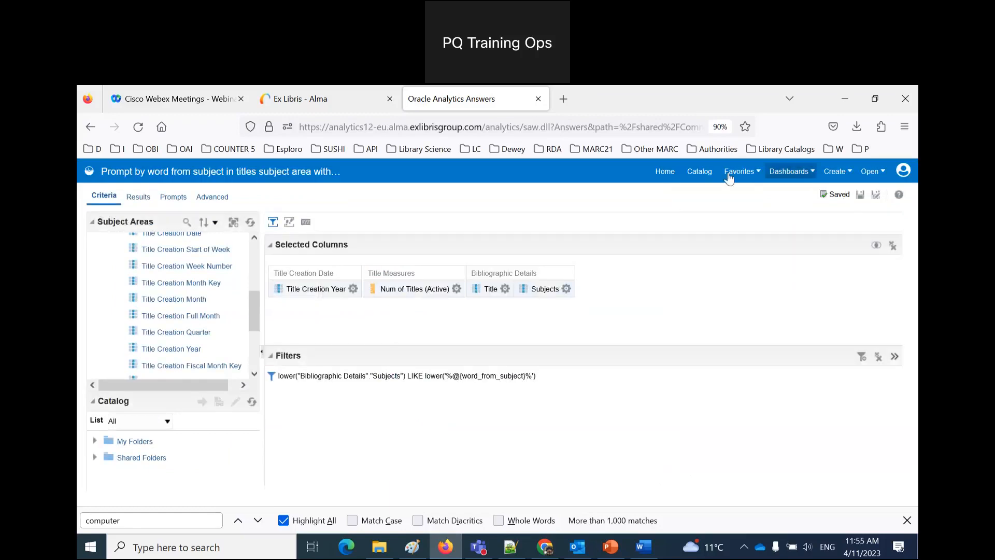
Step: Reopen the creation-year copy for editing, add a Title Creation Year column prompt using "is equal to / is in" and Choice List, and save
{"action": "left_click", "coordinate": [698, 171]}
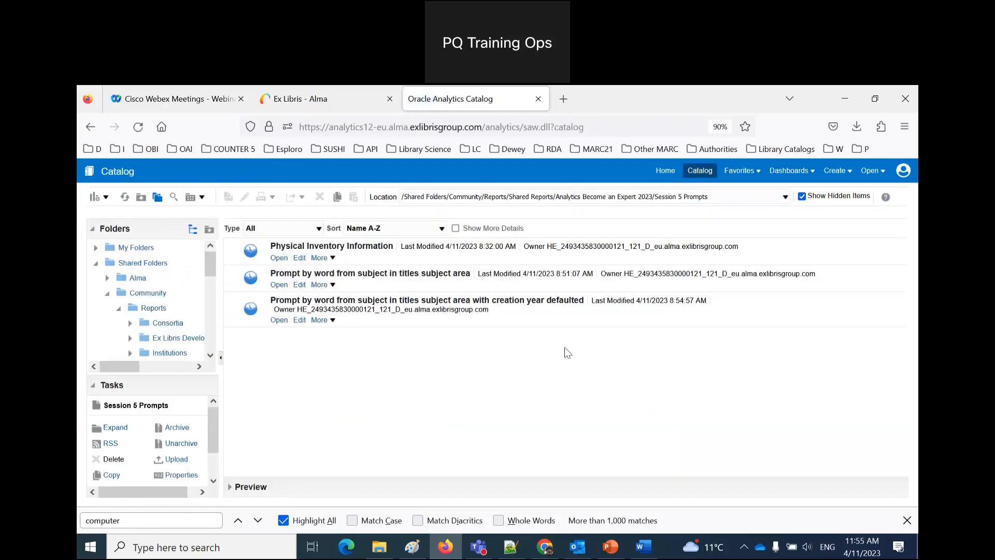
{"action": "left_click", "coordinate": [279, 321]}
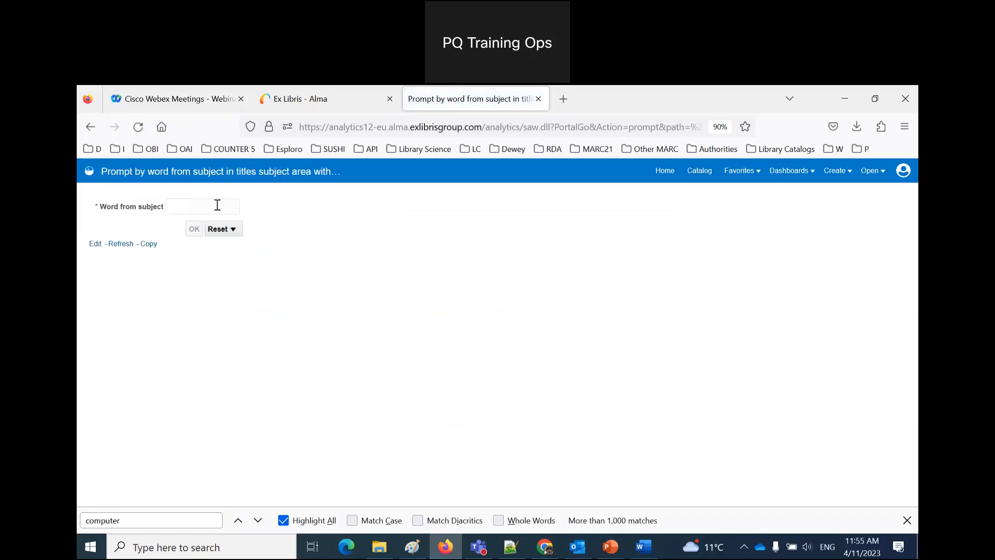
{"action": "left_click", "coordinate": [97, 247]}
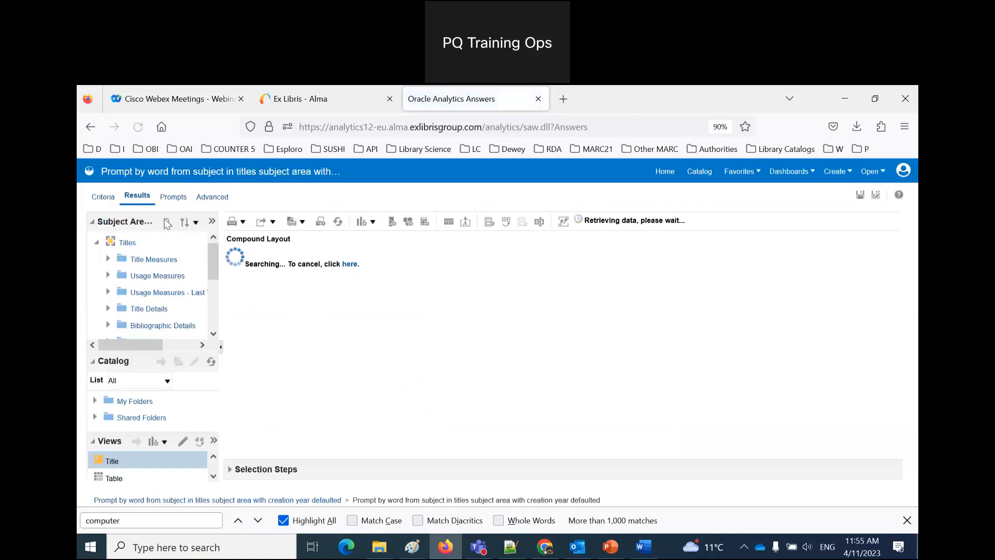
{"action": "left_click", "coordinate": [171, 205]}
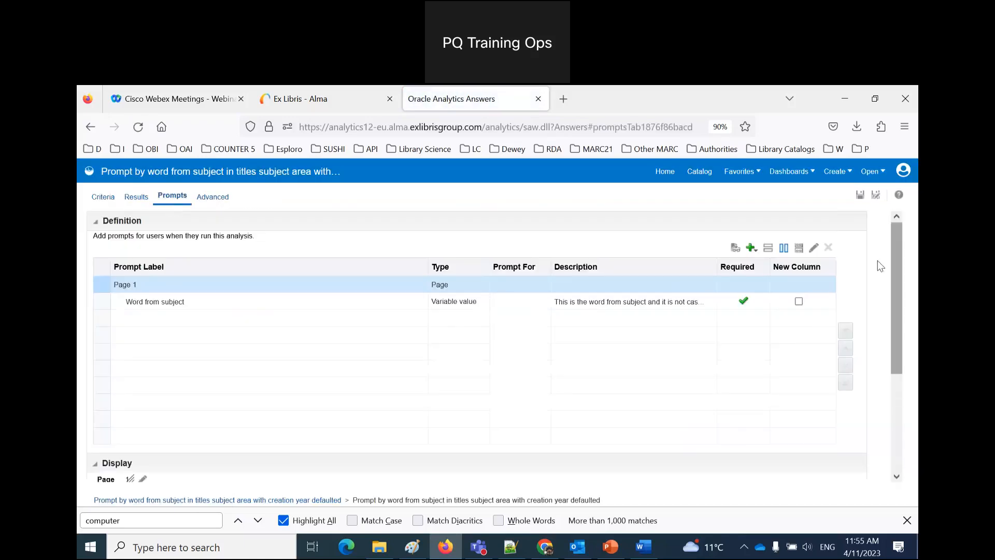
{"action": "left_click", "coordinate": [757, 249]}
{"action": "mouse_move", "coordinate": [766, 270]}
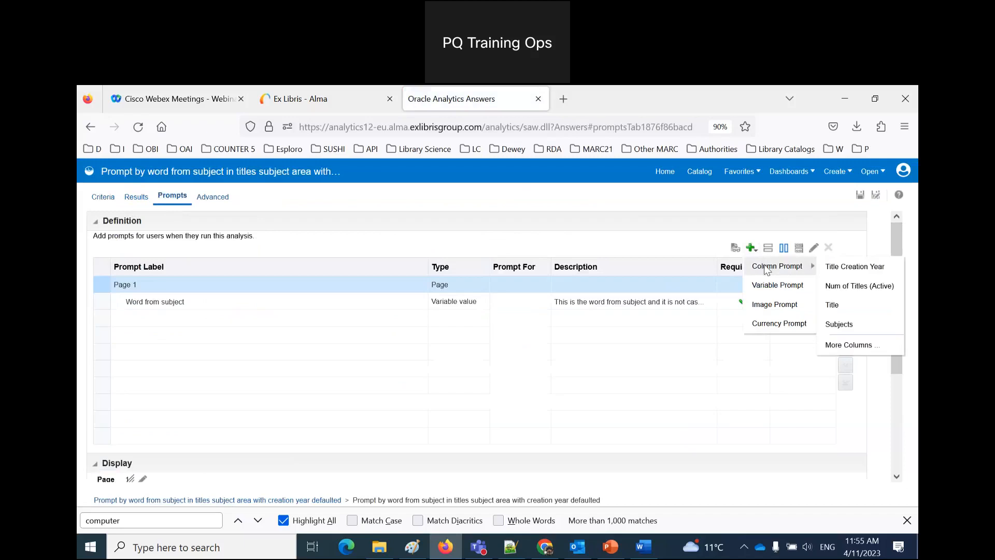
{"action": "left_click", "coordinate": [866, 268]}
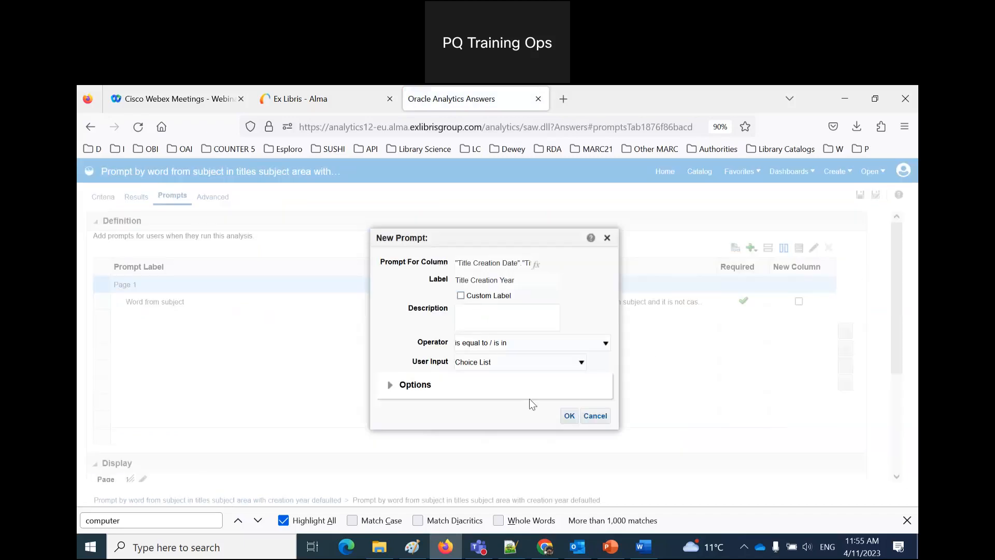
{"action": "left_click", "coordinate": [569, 417]}
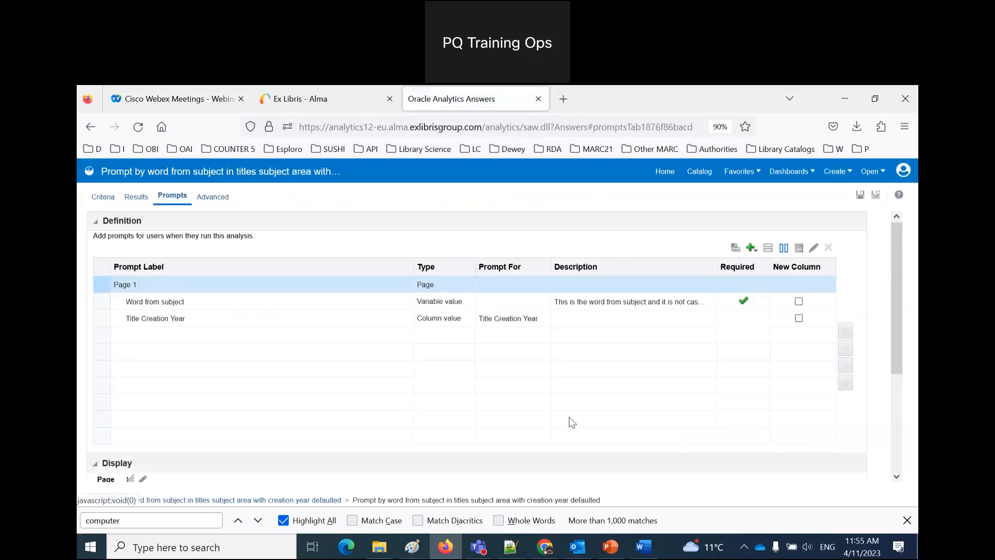
{"action": "left_click", "coordinate": [861, 197]}
Step: Open the creation-year analysis from the catalog and enter adult fiction as the Word from subject
{"action": "left_click", "coordinate": [699, 173]}
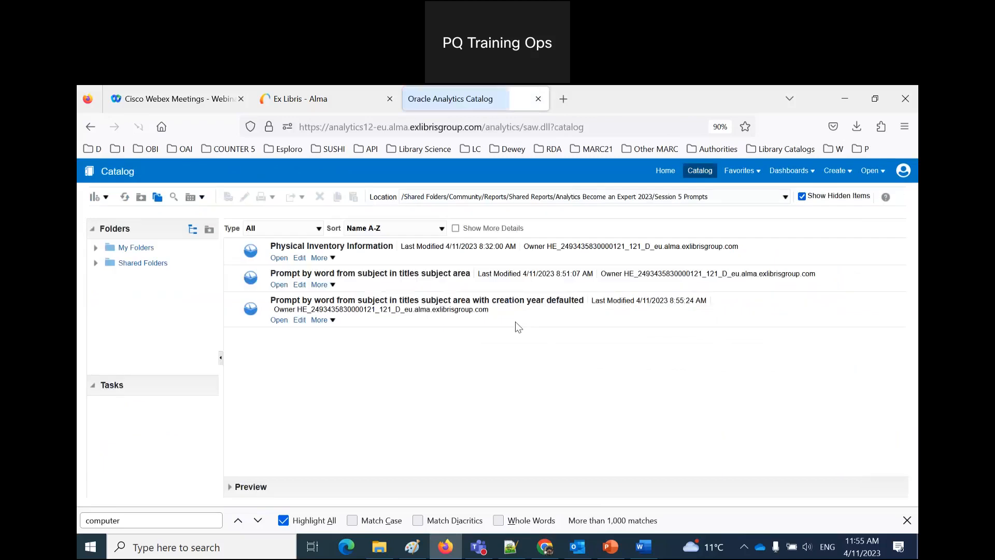
{"action": "left_click", "coordinate": [279, 320]}
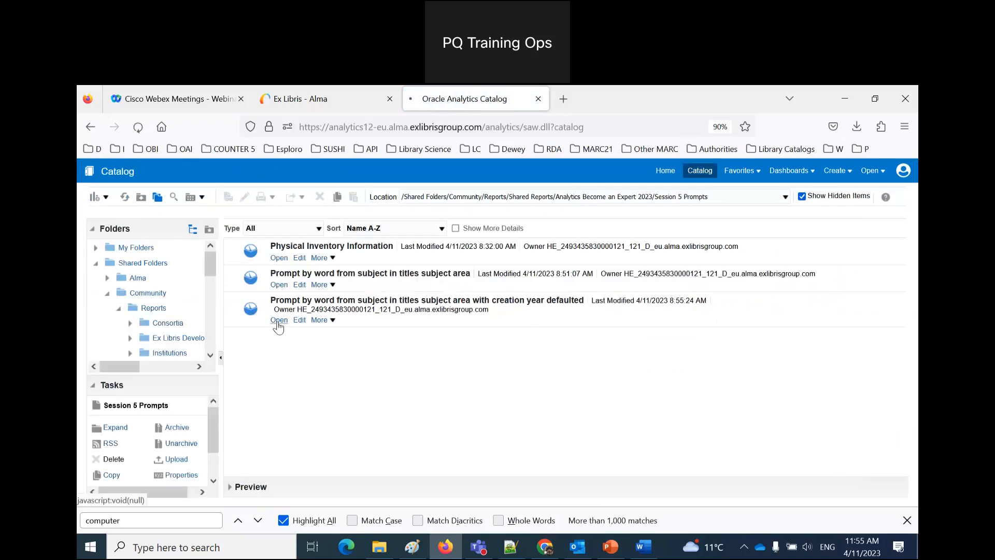
{"action": "left_click", "coordinate": [202, 206]}
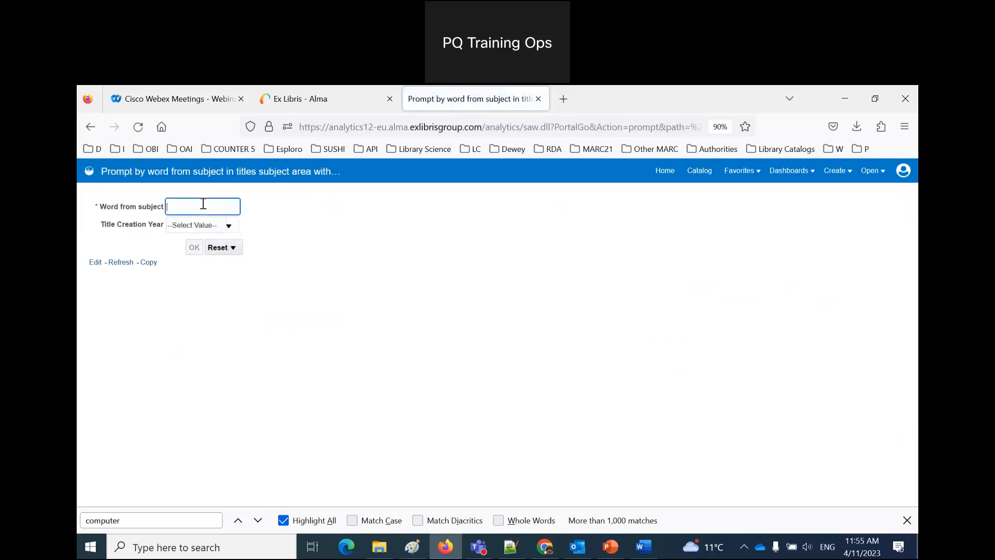
{"action": "mouse_move", "coordinate": [141, 210]}
{"action": "type", "text": "dult fiction"}
{"action": "left_click", "coordinate": [276, 280]}
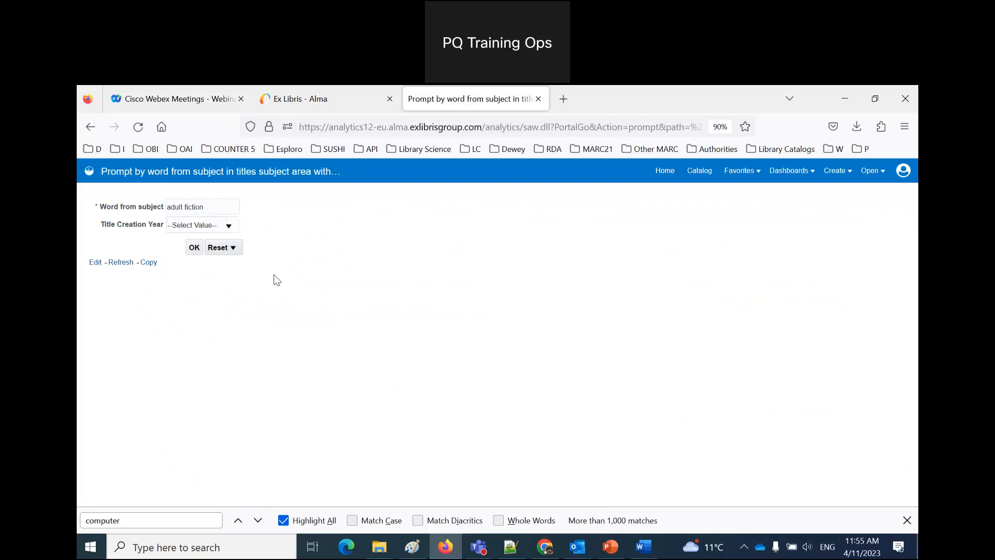
Step: Browse the years offered by the Title Creation Year prompt and close the list without choosing one
{"action": "left_click", "coordinate": [229, 226]}
{"action": "left_click_drag", "start_coordinate": [235, 258], "coordinate": [243, 330]}
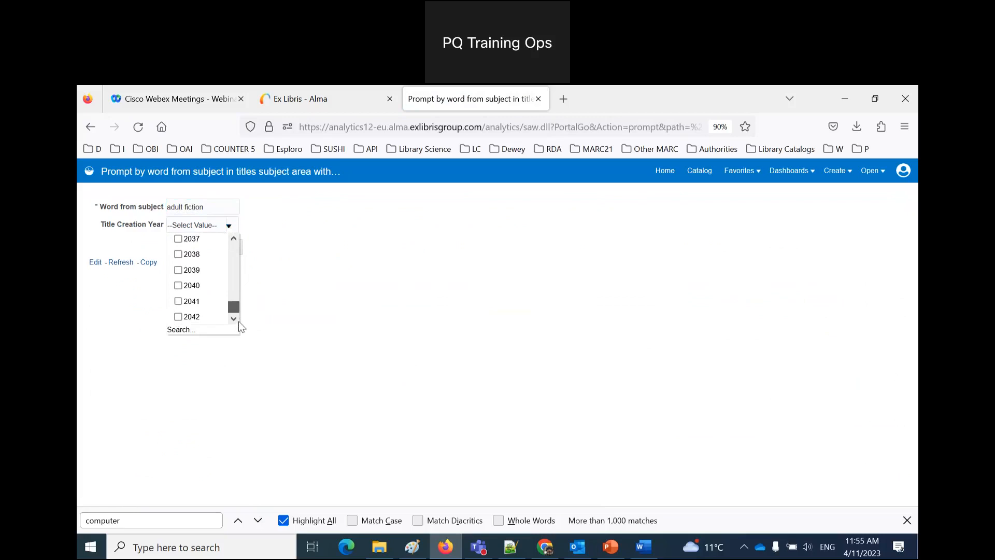
{"action": "left_click_drag", "start_coordinate": [238, 304], "coordinate": [241, 239]}
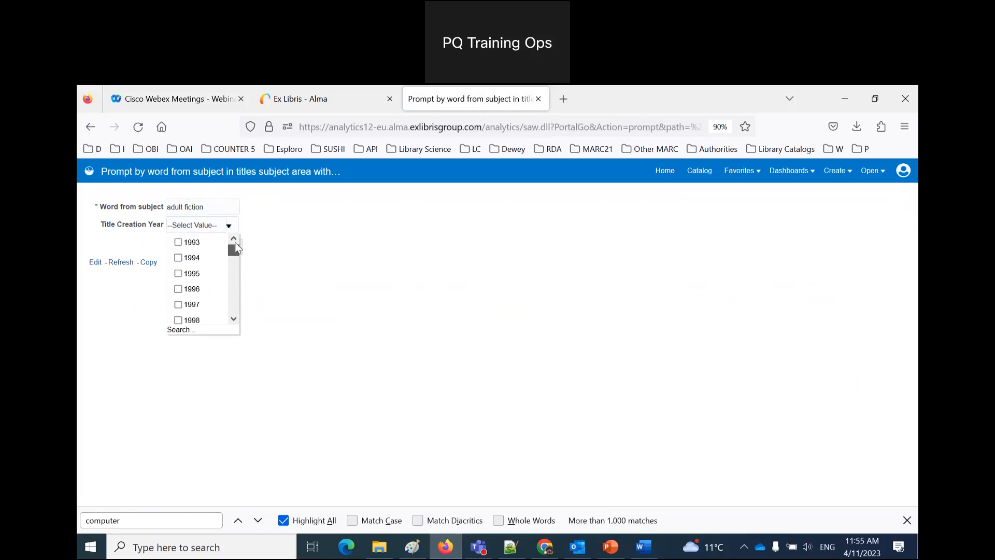
{"action": "left_click_drag", "start_coordinate": [235, 245], "coordinate": [247, 365]}
{"action": "left_click", "coordinate": [289, 369]}
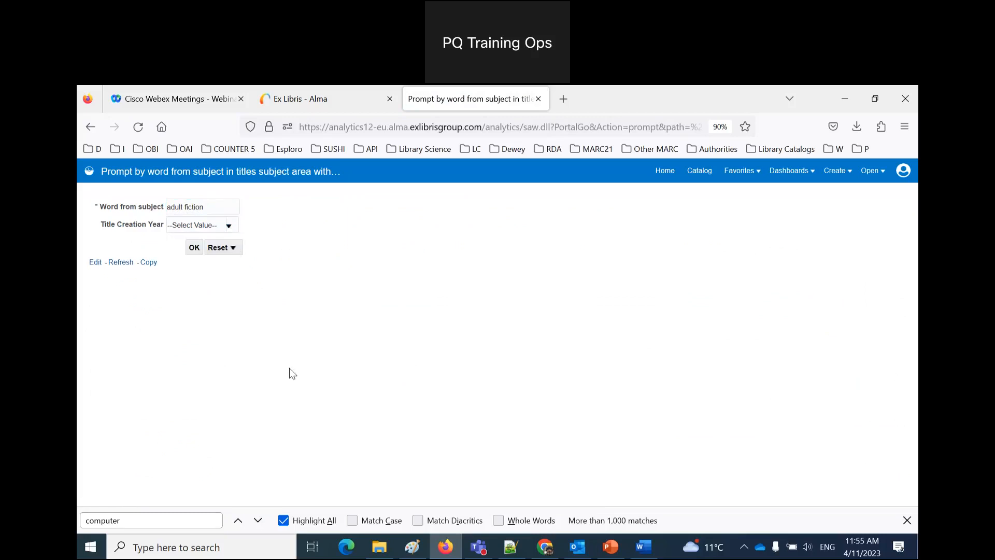
Step: Check the Title Creation Year choices without selecting any, and open the creation-year analysis for editing
{"action": "left_click", "coordinate": [228, 227]}
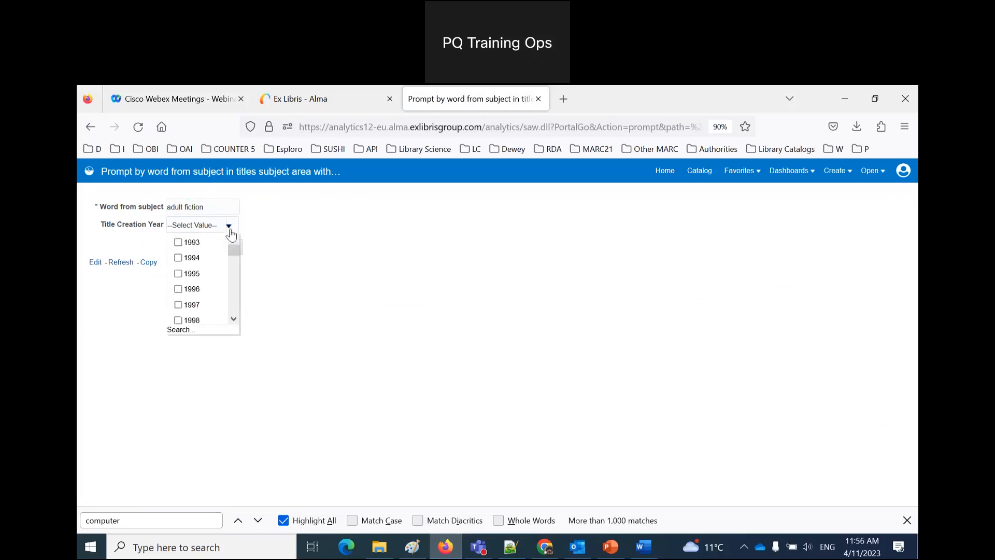
{"action": "left_click", "coordinate": [317, 296]}
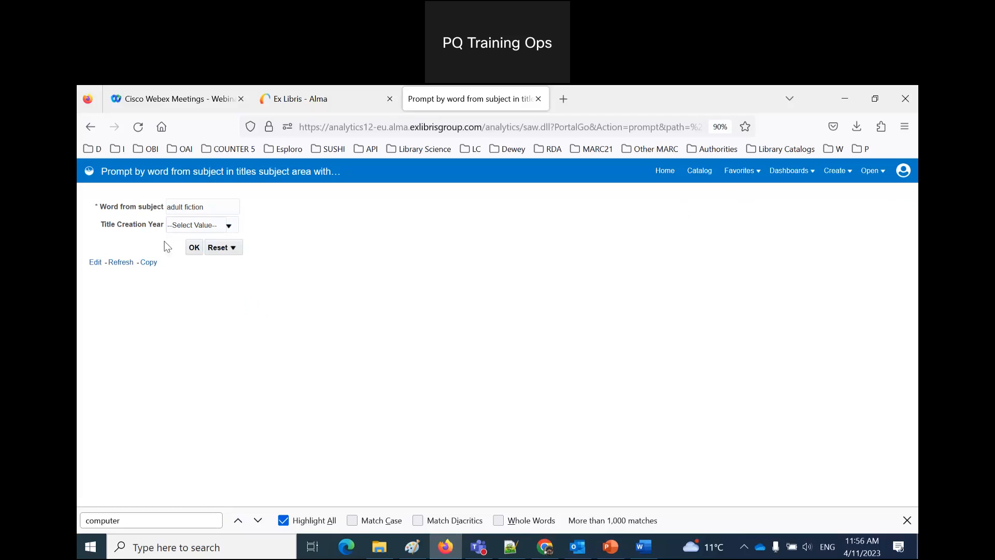
{"action": "left_click", "coordinate": [96, 263]}
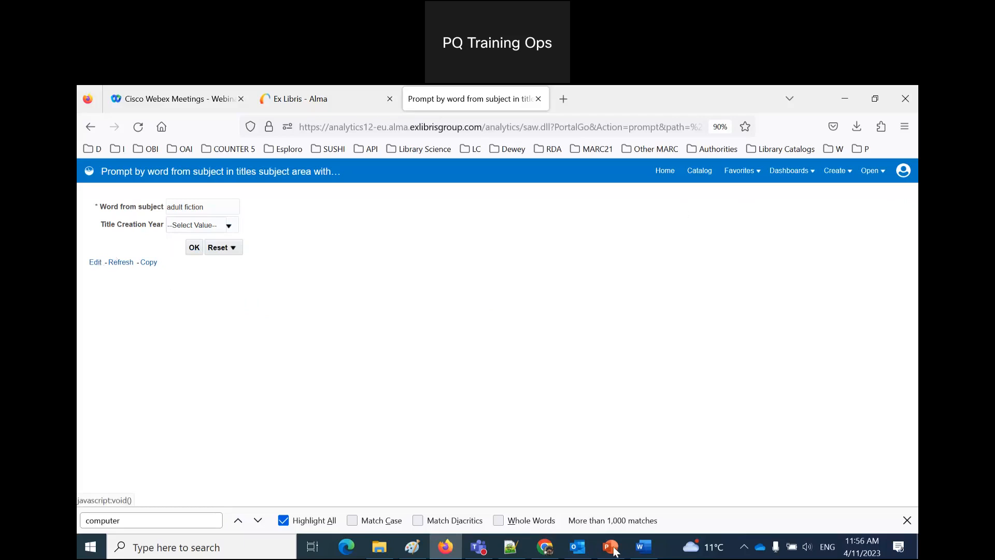
Step: Switch to the Word document on defaulting a report prompt date with SQL and read its question and column prompt instructions
{"action": "left_click", "coordinate": [650, 552]}
{"action": "scroll", "coordinate": [570, 413], "scroll_direction": "down", "scroll_amount": 2}
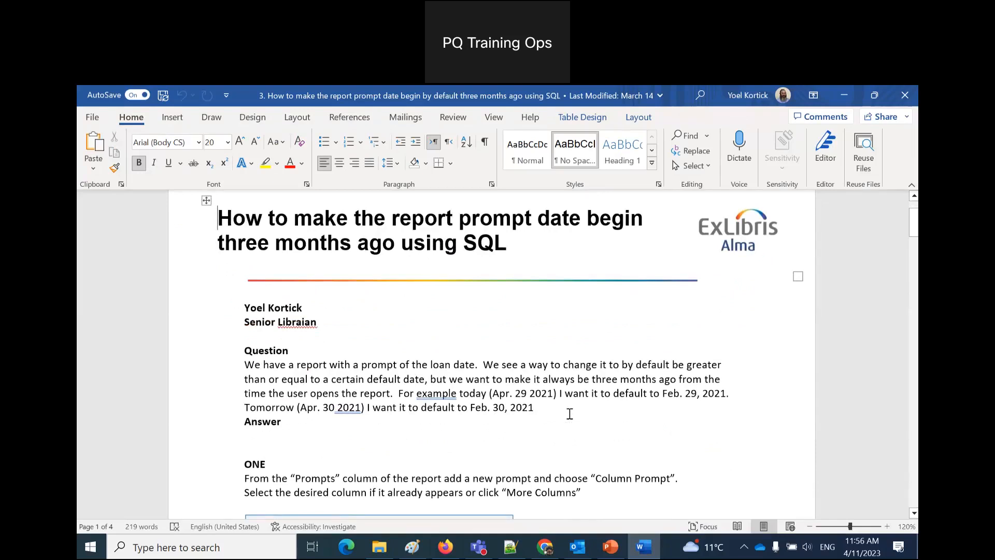
{"action": "scroll", "coordinate": [569, 413], "scroll_direction": "down", "scroll_amount": 2}
{"action": "scroll", "coordinate": [569, 413], "scroll_direction": "down", "scroll_amount": 2}
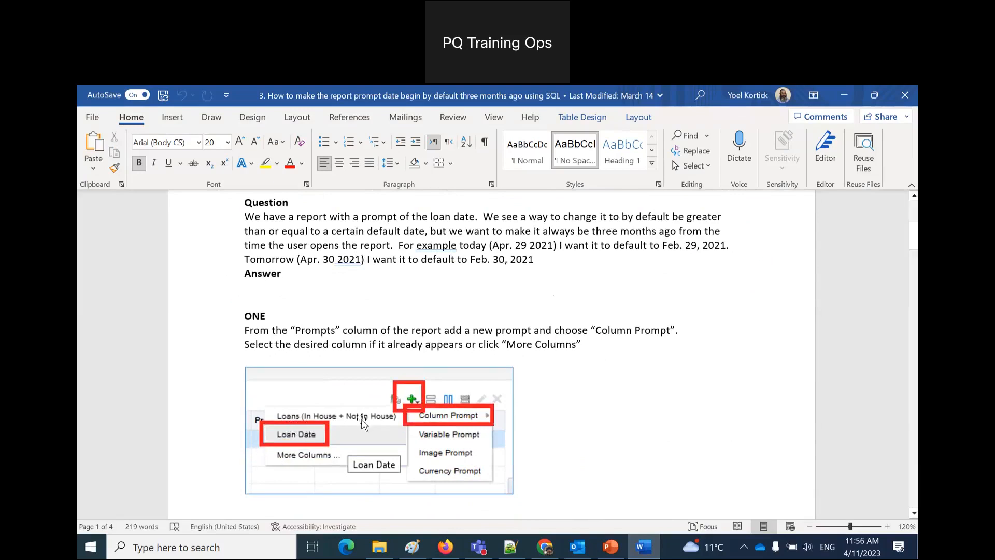
{"action": "scroll", "coordinate": [654, 401], "scroll_direction": "down", "scroll_amount": 1}
{"action": "scroll", "coordinate": [654, 401], "scroll_direction": "down", "scroll_amount": 6}
{"action": "scroll", "coordinate": [654, 402], "scroll_direction": "up", "scroll_amount": 13}
{"action": "scroll", "coordinate": [654, 402], "scroll_direction": "down", "scroll_amount": 4}
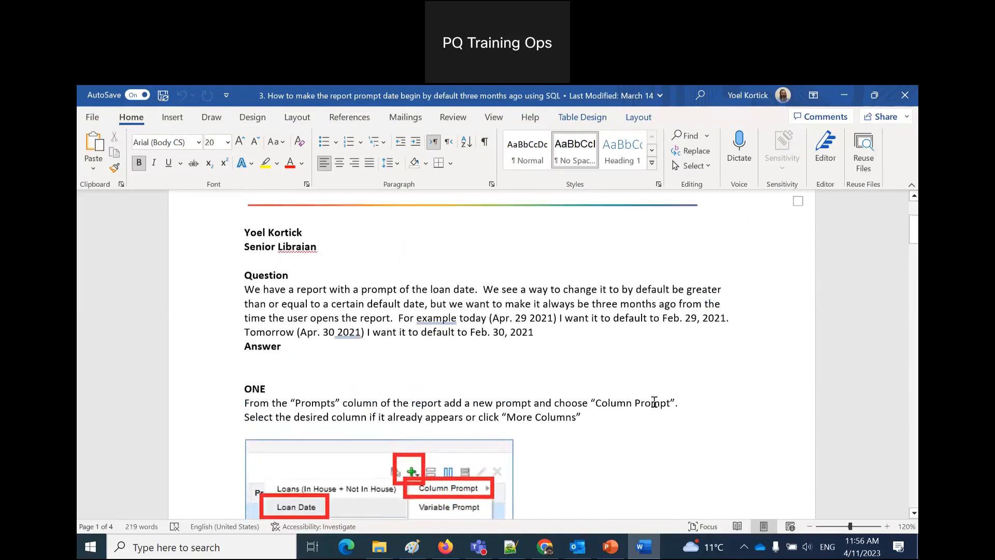
{"action": "double_click", "coordinate": [307, 249]}
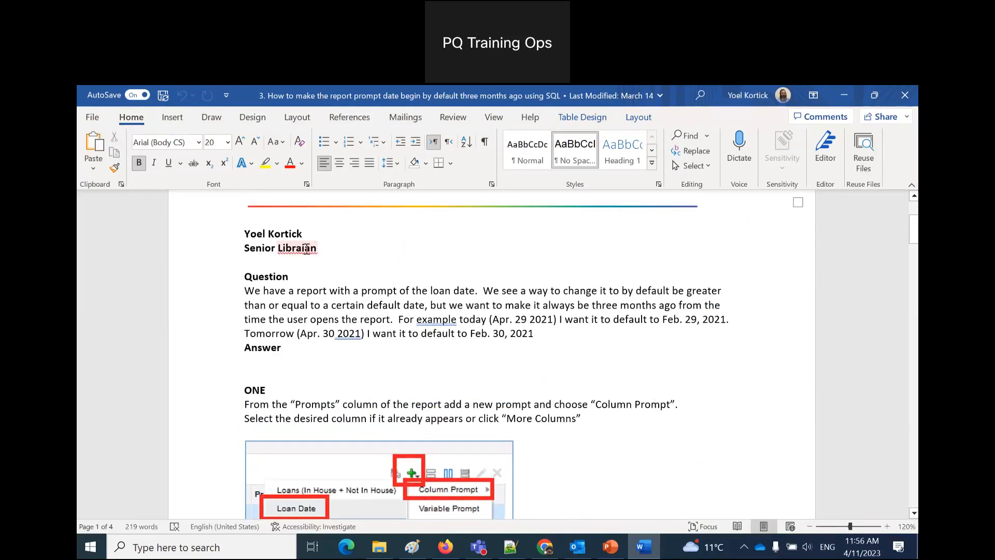
Step: Read the document's operator, user input and default selection instructions, and highlight the sample SQL statement under section THREE
{"action": "scroll", "coordinate": [668, 434], "scroll_direction": "down", "scroll_amount": 7}
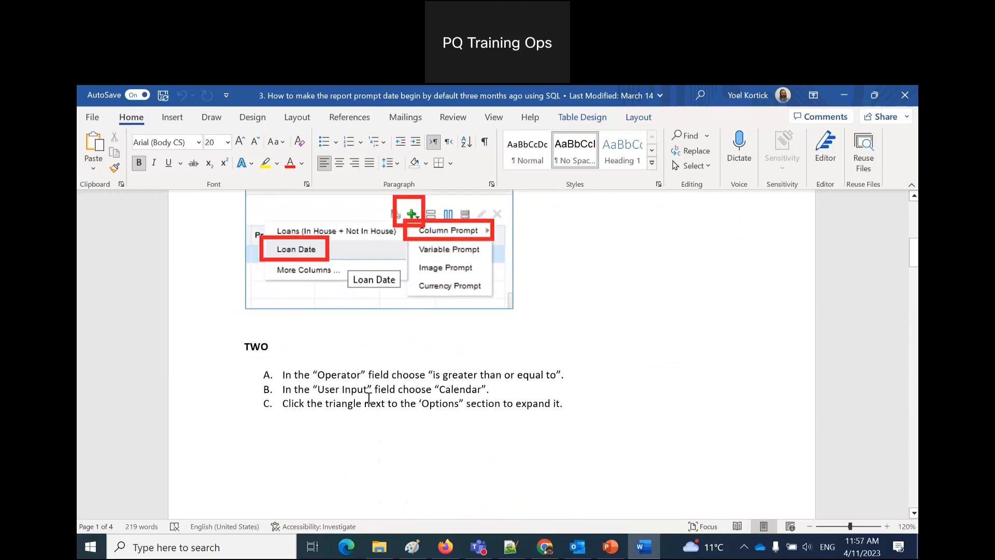
{"action": "scroll", "coordinate": [679, 412], "scroll_direction": "down", "scroll_amount": 12}
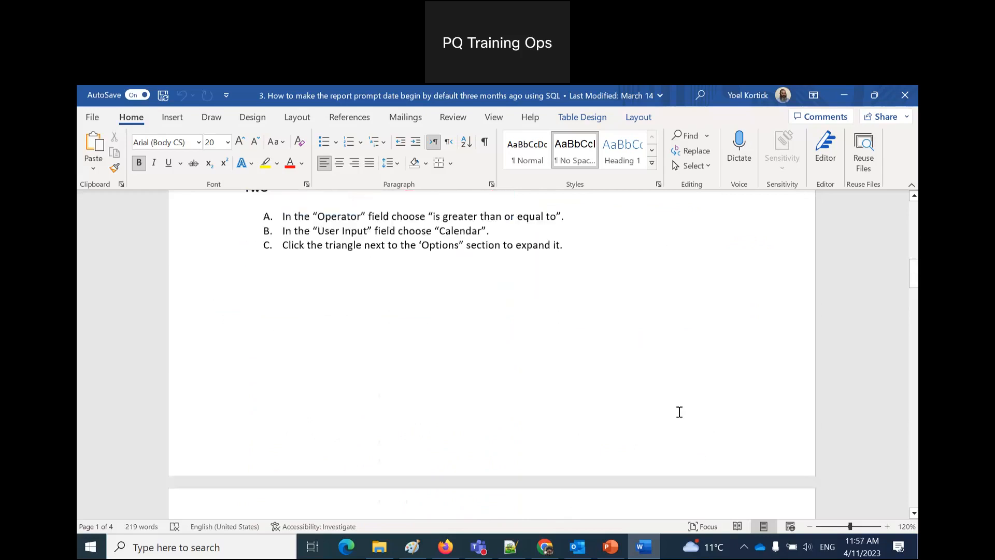
{"action": "scroll", "coordinate": [679, 412], "scroll_direction": "down", "scroll_amount": 3}
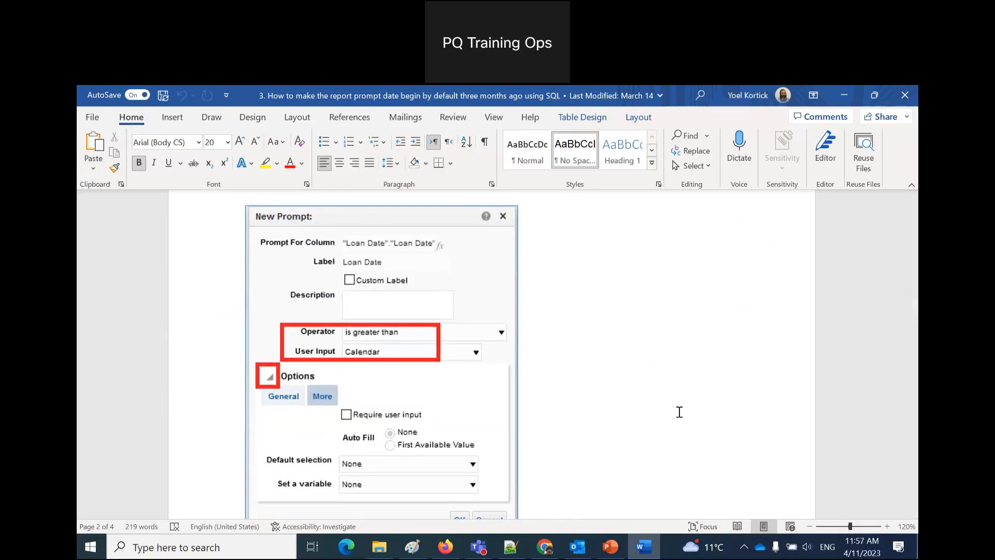
{"action": "scroll", "coordinate": [679, 412], "scroll_direction": "down", "scroll_amount": 7}
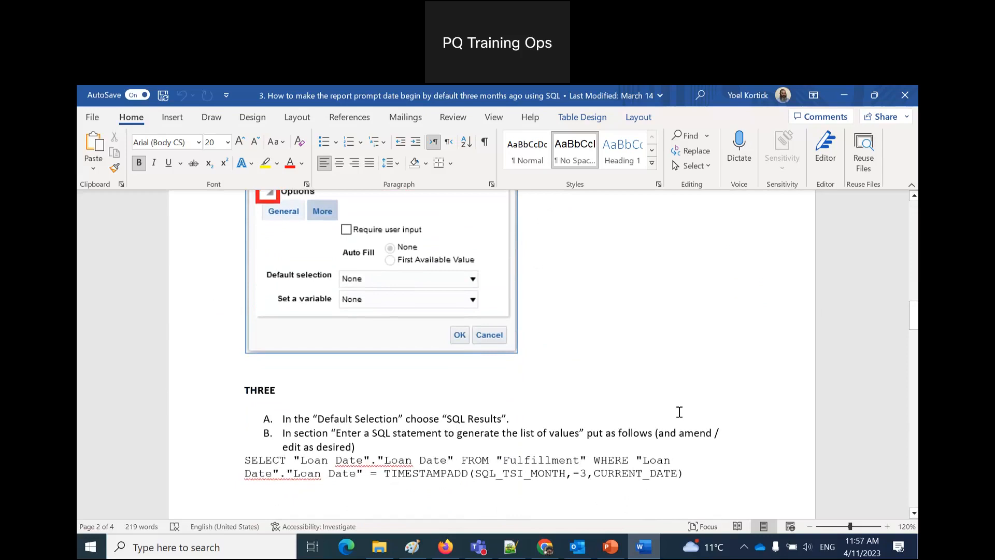
{"action": "scroll", "coordinate": [679, 412], "scroll_direction": "down", "scroll_amount": 2}
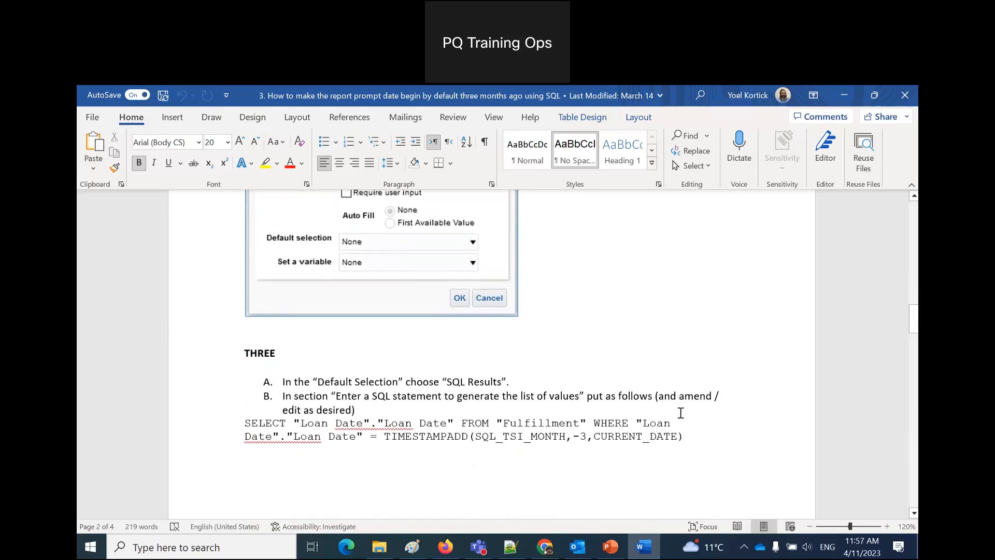
{"action": "left_click_drag", "start_coordinate": [244, 423], "coordinate": [707, 445]}
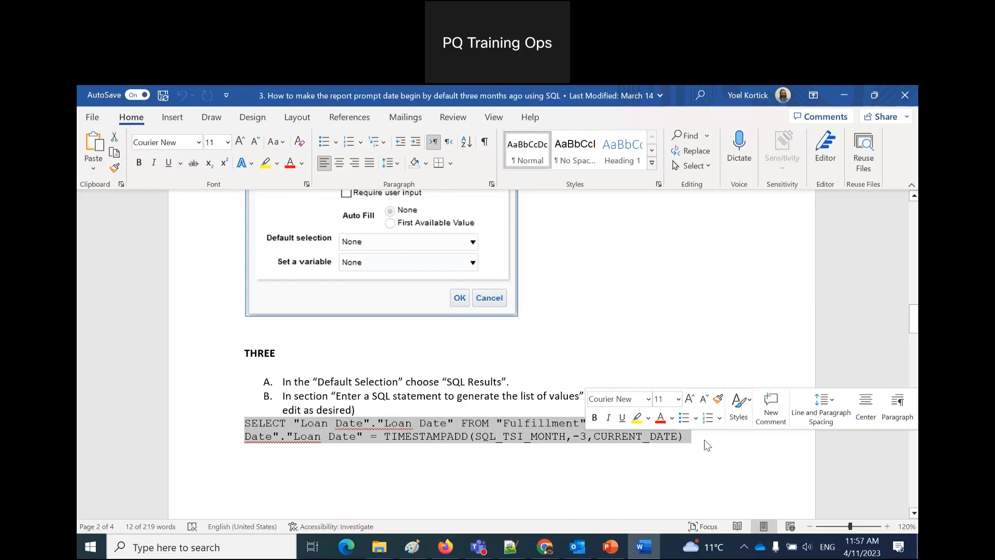
{"action": "scroll", "coordinate": [706, 444], "scroll_direction": "down", "scroll_amount": 6}
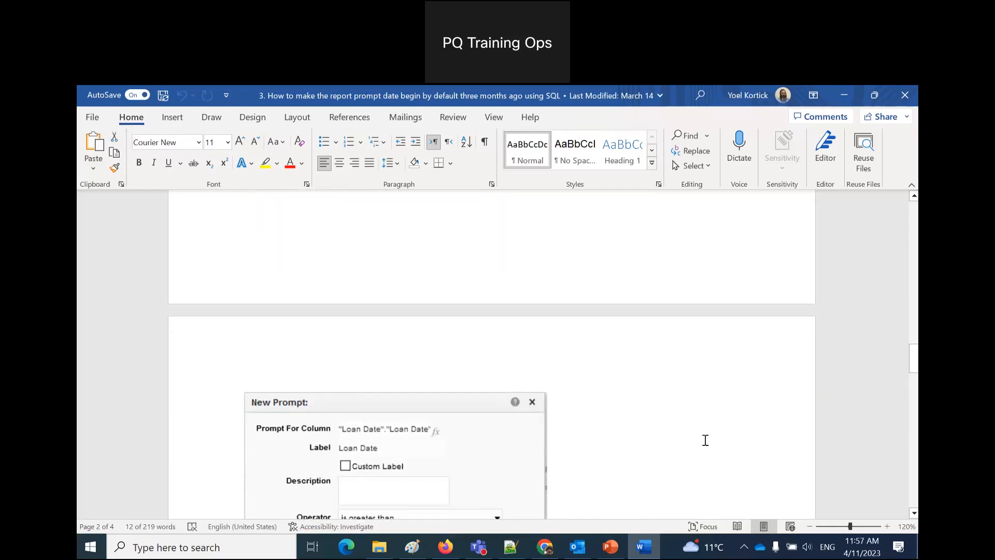
{"action": "scroll", "coordinate": [705, 440], "scroll_direction": "up", "scroll_amount": 5}
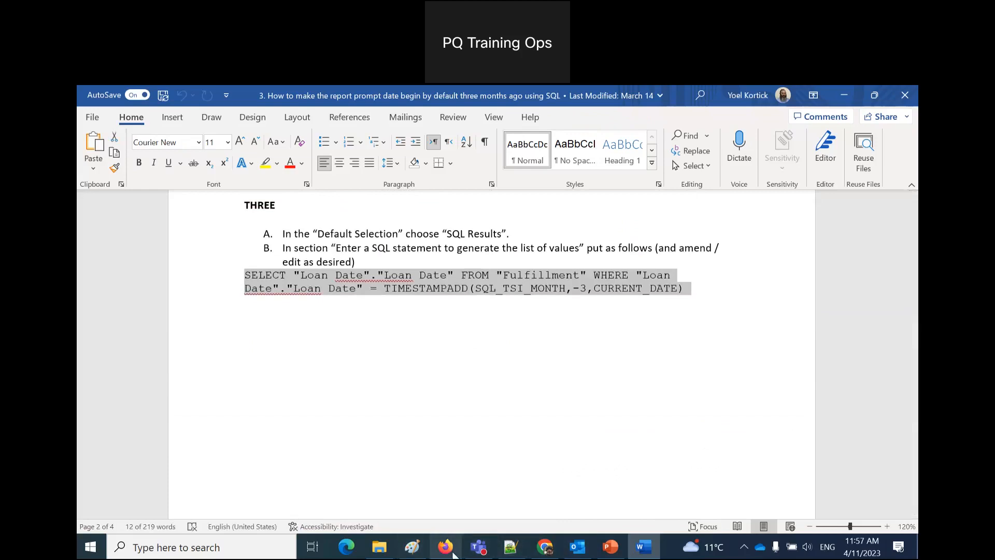
Step: Return to the analysis in Firefox and start a Title Creation Year filter in its criteria with the operator "is between"
{"action": "left_click", "coordinate": [452, 553]}
{"action": "left_click", "coordinate": [103, 202]}
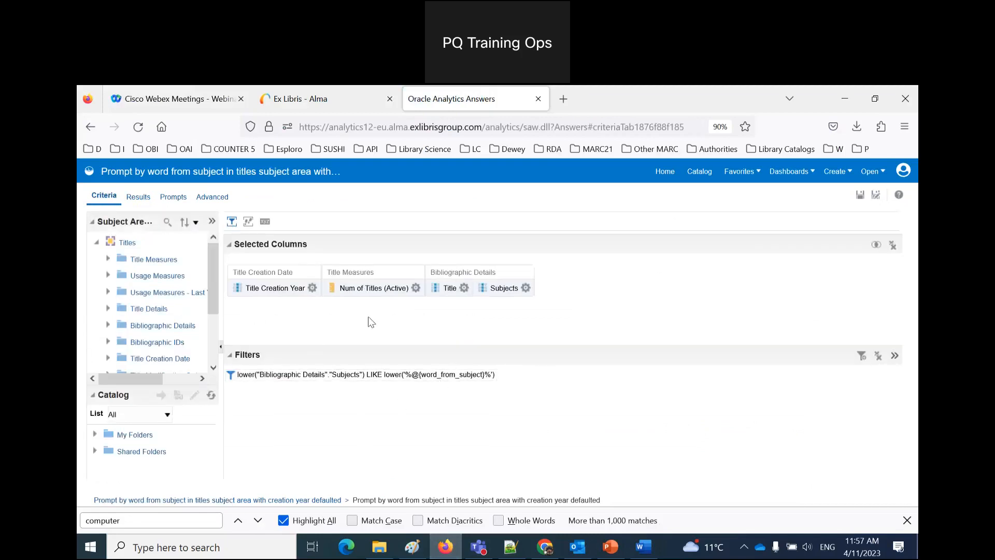
{"action": "left_click", "coordinate": [312, 289]}
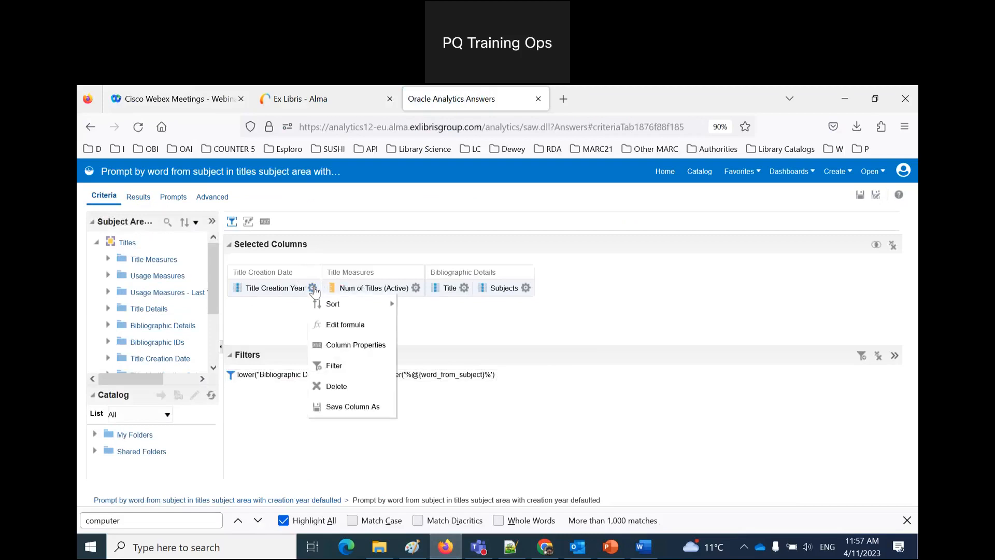
{"action": "left_click", "coordinate": [335, 365]}
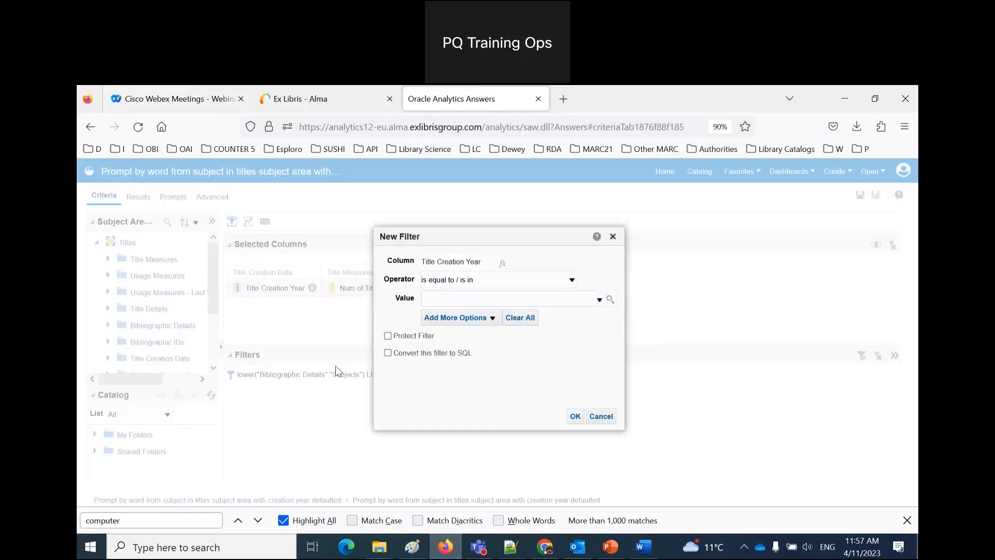
{"action": "left_click", "coordinate": [433, 282]}
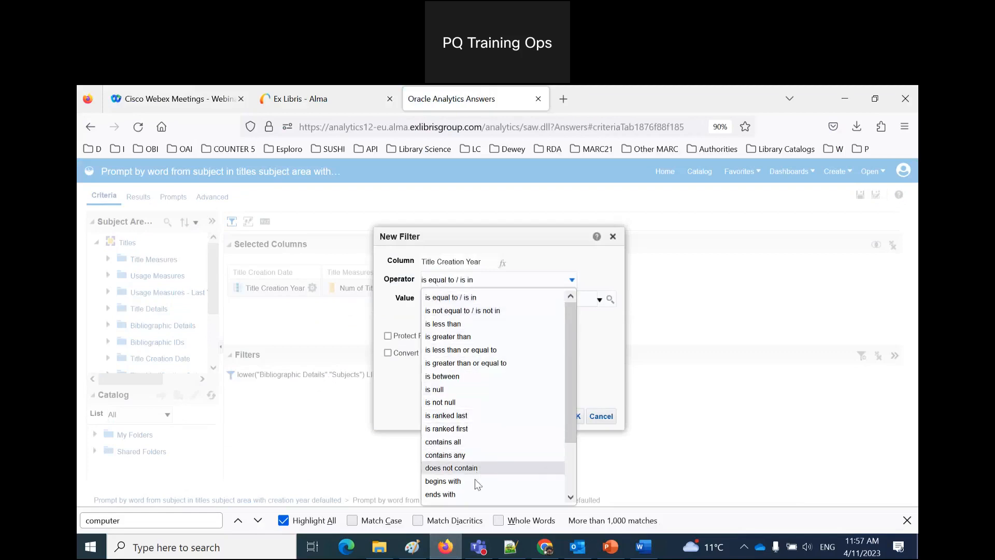
{"action": "left_click", "coordinate": [473, 376]}
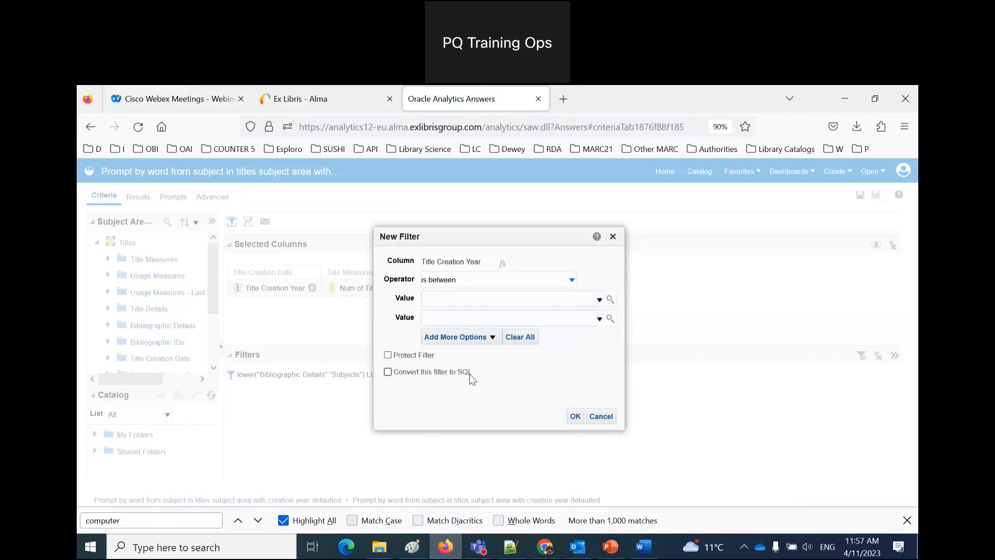
Step: Set the Title Creation Year filter values to 2019 and 2023
{"action": "left_click", "coordinate": [600, 300]}
{"action": "scroll", "coordinate": [494, 344], "scroll_direction": "down", "scroll_amount": 9}
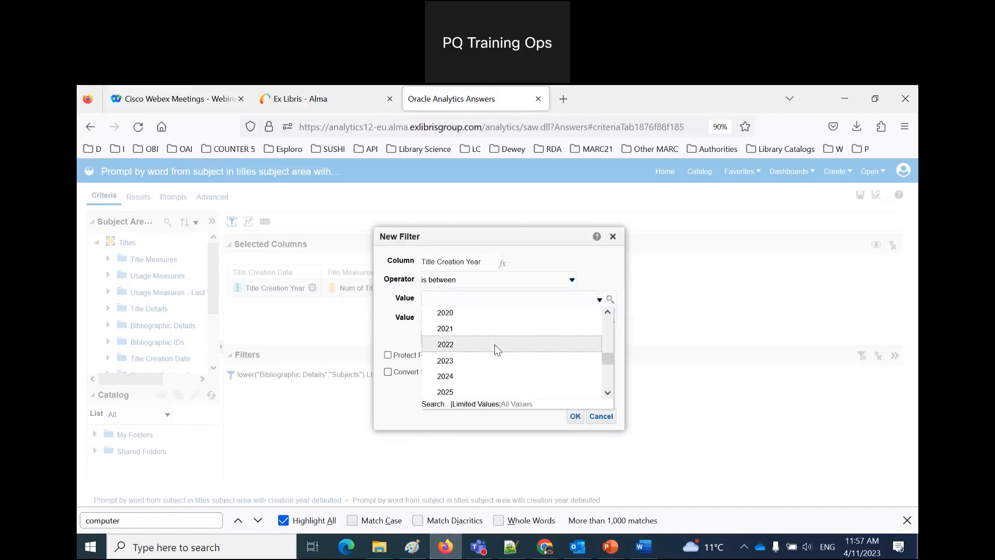
{"action": "left_click", "coordinate": [495, 360]}
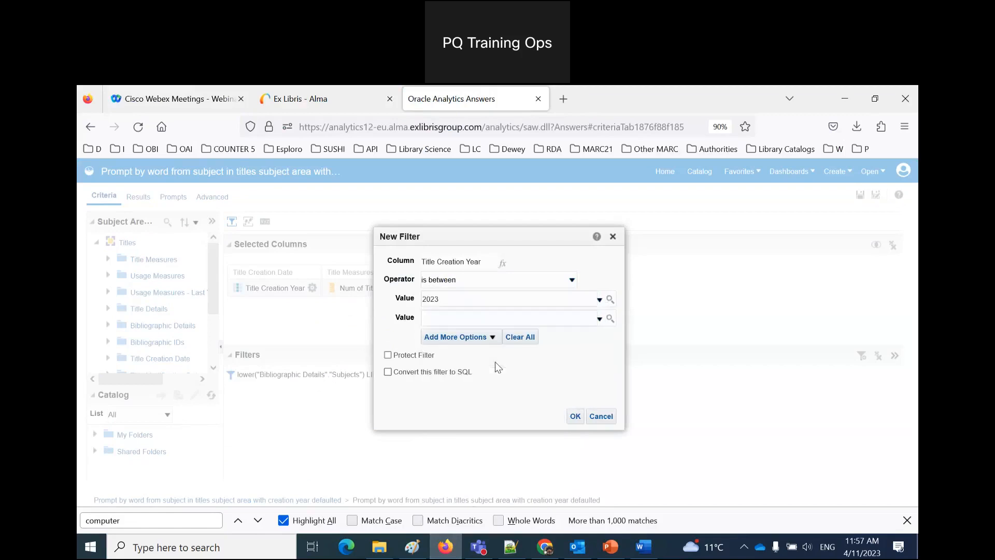
{"action": "left_click", "coordinate": [599, 311]}
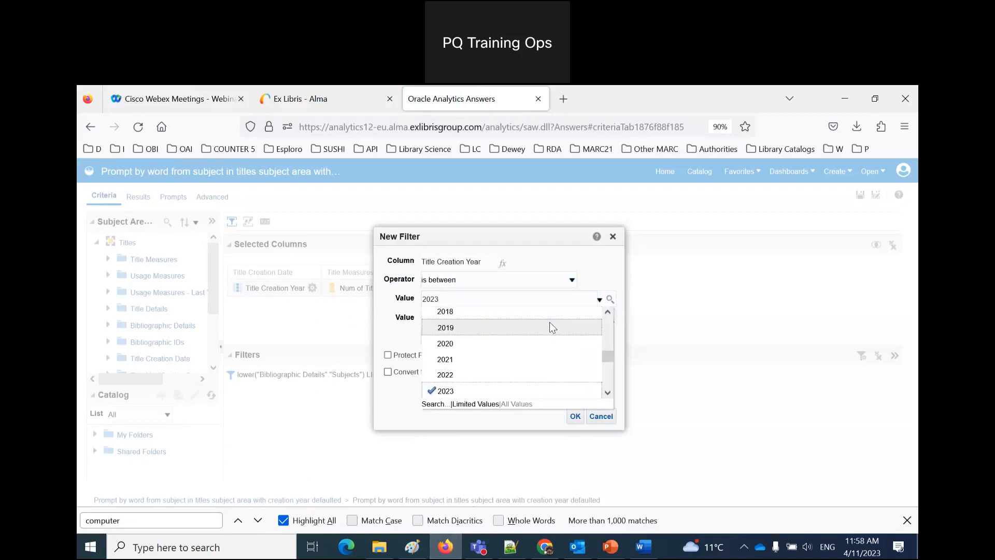
{"action": "left_click", "coordinate": [551, 327]}
{"action": "left_click", "coordinate": [599, 318]}
{"action": "scroll", "coordinate": [525, 379], "scroll_direction": "down", "scroll_amount": 10}
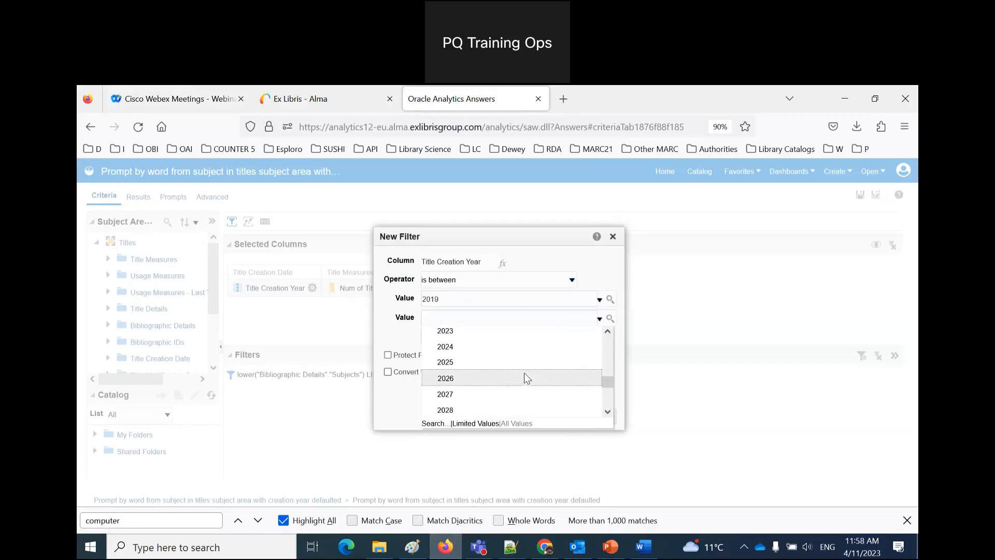
{"action": "left_click", "coordinate": [500, 332]}
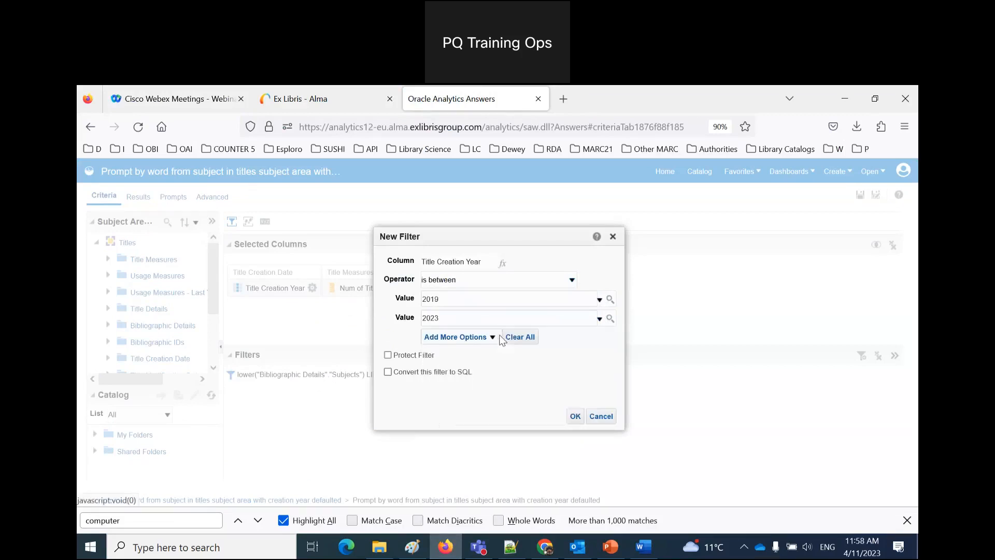
Step: Convert the year filter to SQL, copy the generated BETWEEN clause, and cancel the filter
{"action": "left_click", "coordinate": [388, 372]}
{"action": "left_click", "coordinate": [574, 417]}
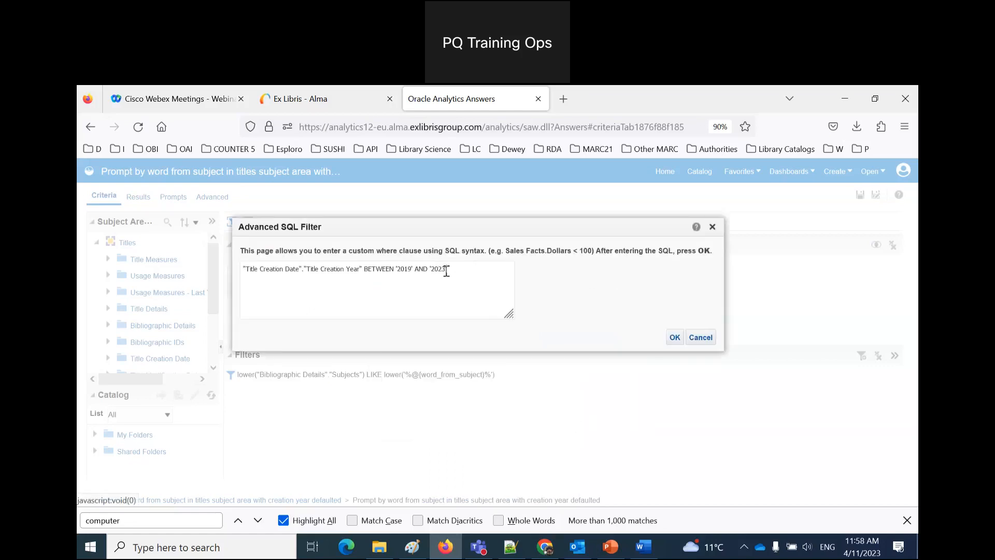
{"action": "left_click_drag", "start_coordinate": [446, 271], "coordinate": [164, 272]}
{"action": "key", "text": "ctrl+c"}
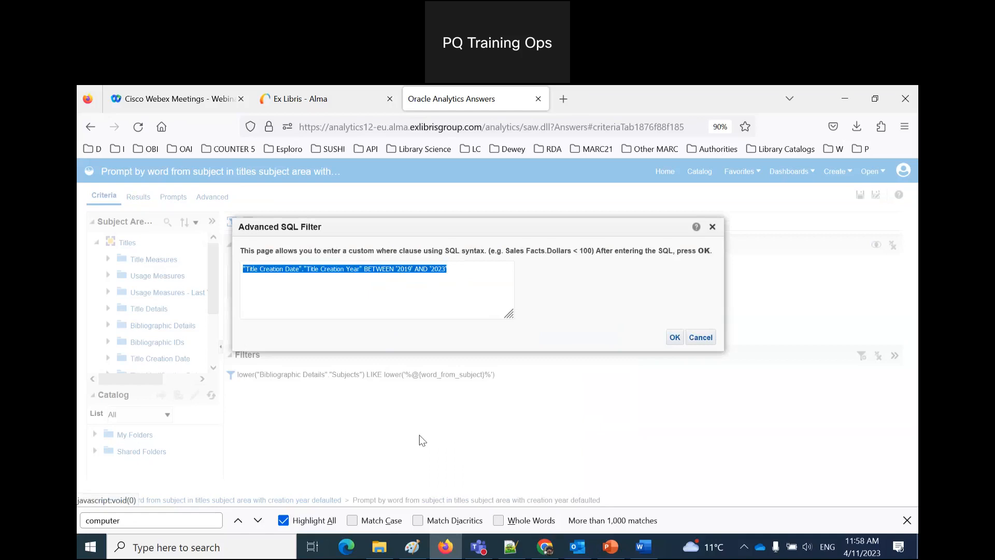
{"action": "left_click", "coordinate": [698, 341]}
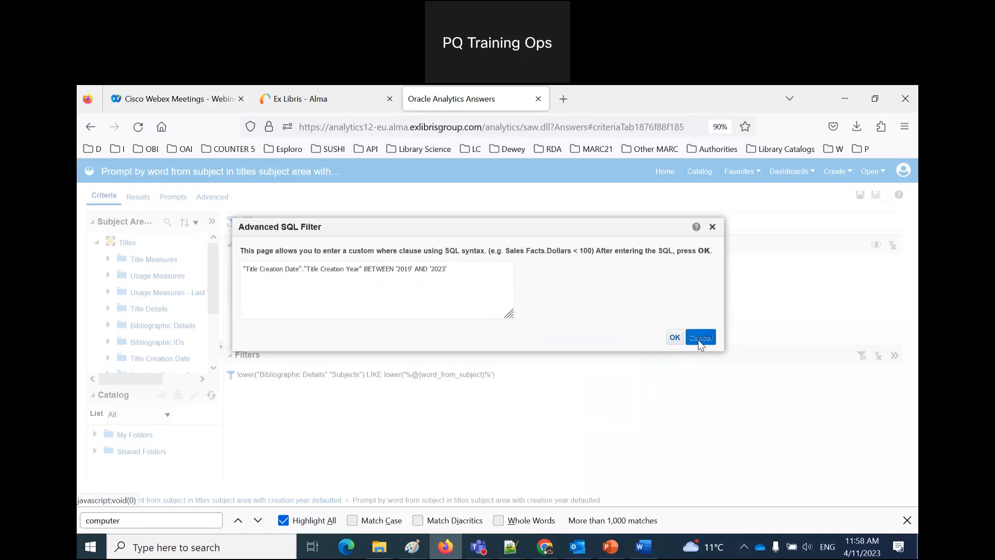
Step: Switch to the Word document, paste the Title Creation Year clause below the sample SQL in section THREE, and highlight the sample for comparison
{"action": "left_click", "coordinate": [644, 547]}
{"action": "left_click", "coordinate": [589, 326]}
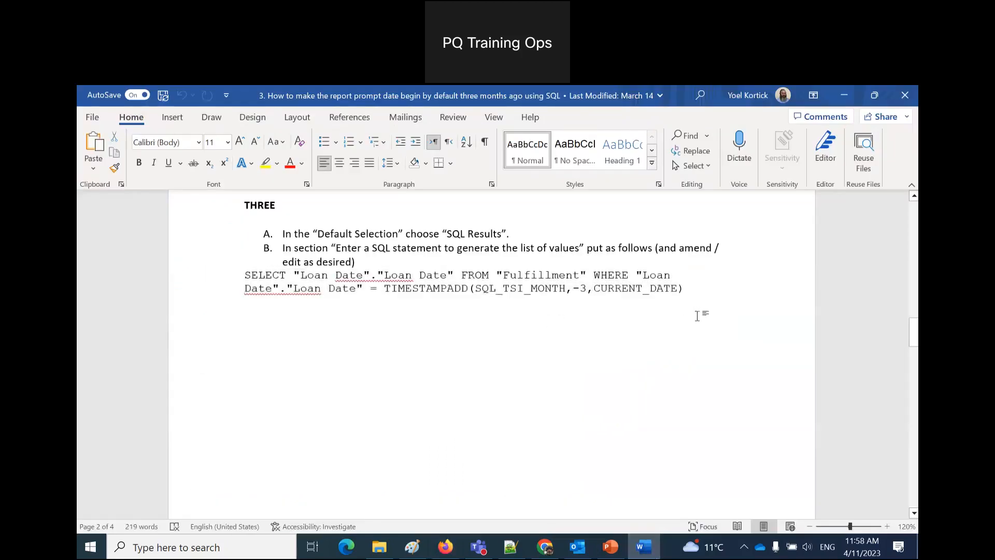
{"action": "key", "text": "Return"}
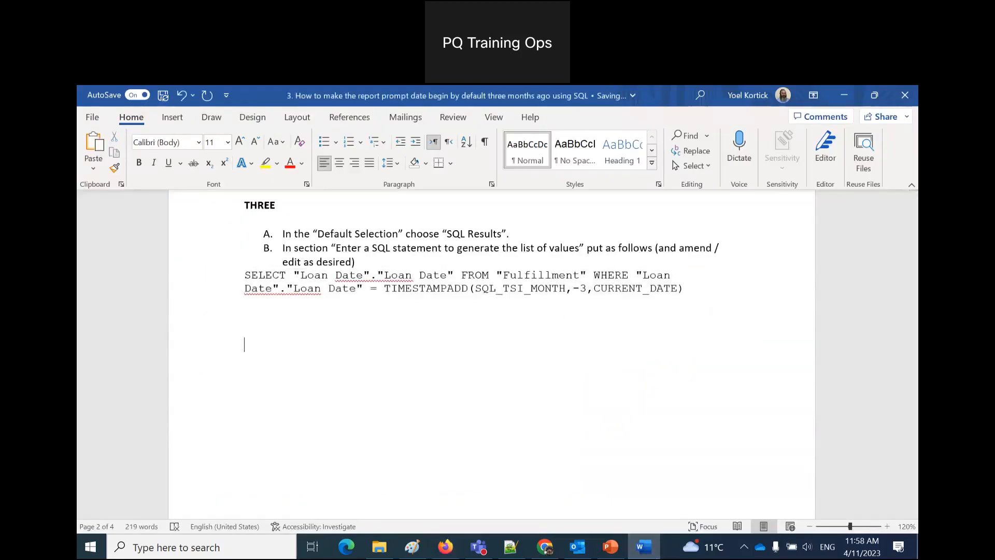
{"action": "key", "text": "ctrl+v"}
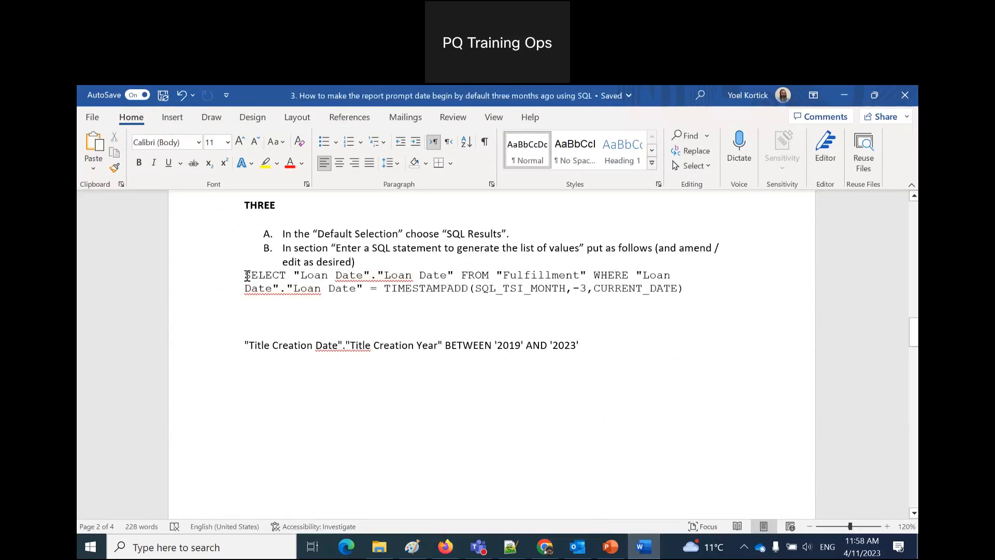
{"action": "left_click", "coordinate": [248, 276]}
{"action": "left_click_drag", "start_coordinate": [210, 288], "coordinate": [210, 277]}
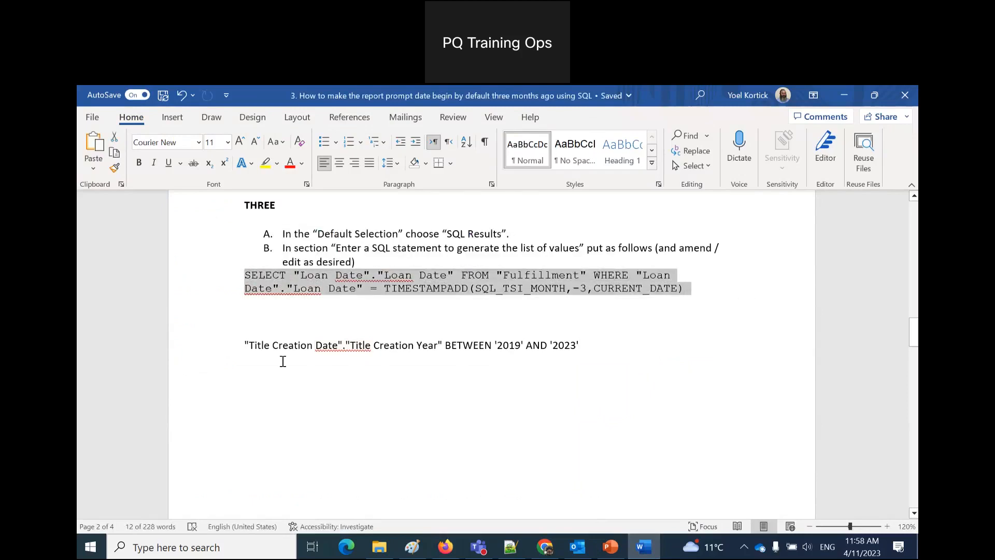
{"action": "left_click", "coordinate": [282, 359]}
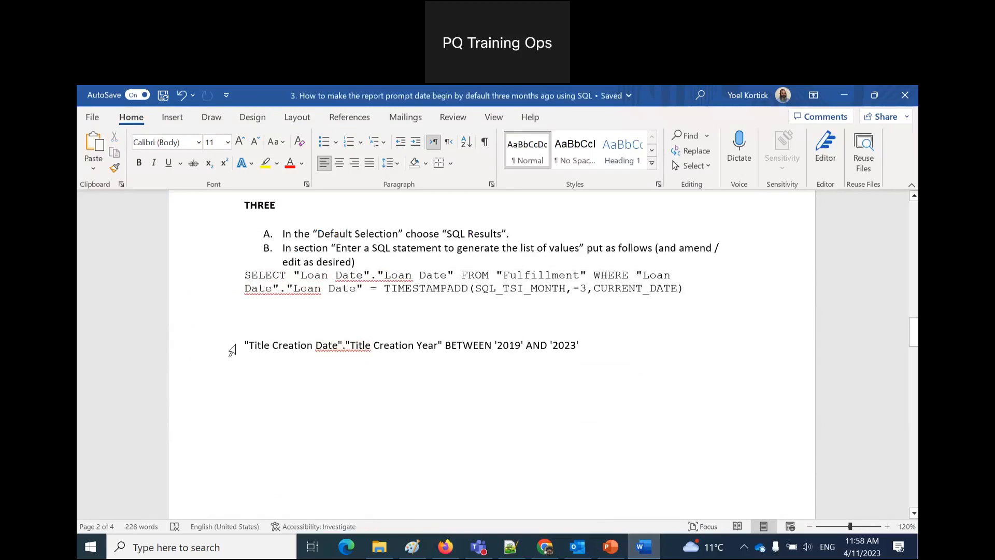
Step: Add a line reading SELECT "Title Creation Date"."Title Creation Year" FROM above the BETWEEN clause in section THREE
{"action": "left_click", "coordinate": [232, 352]}
{"action": "left_click", "coordinate": [244, 346]}
{"action": "key", "text": "Return"}
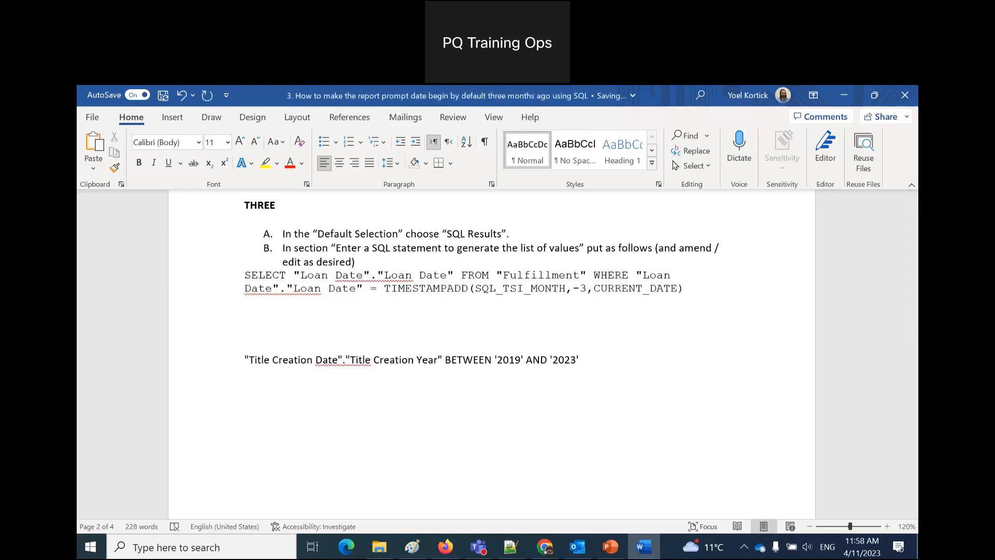
{"action": "type", "text": "SELECT"}
{"action": "left_click_drag", "start_coordinate": [245, 357], "coordinate": [443, 369]}
{"action": "key", "text": "ctrl+c"}
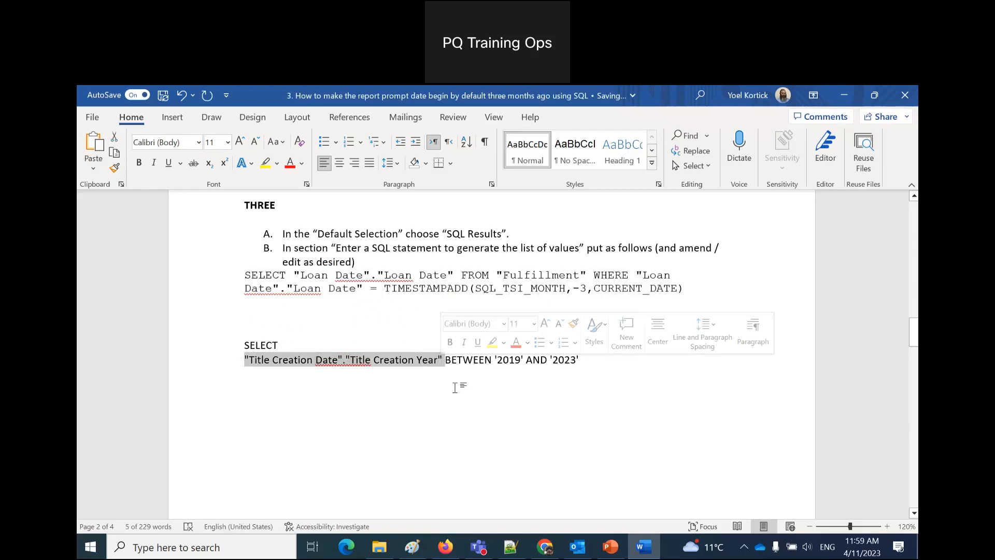
{"action": "left_click", "coordinate": [332, 340]}
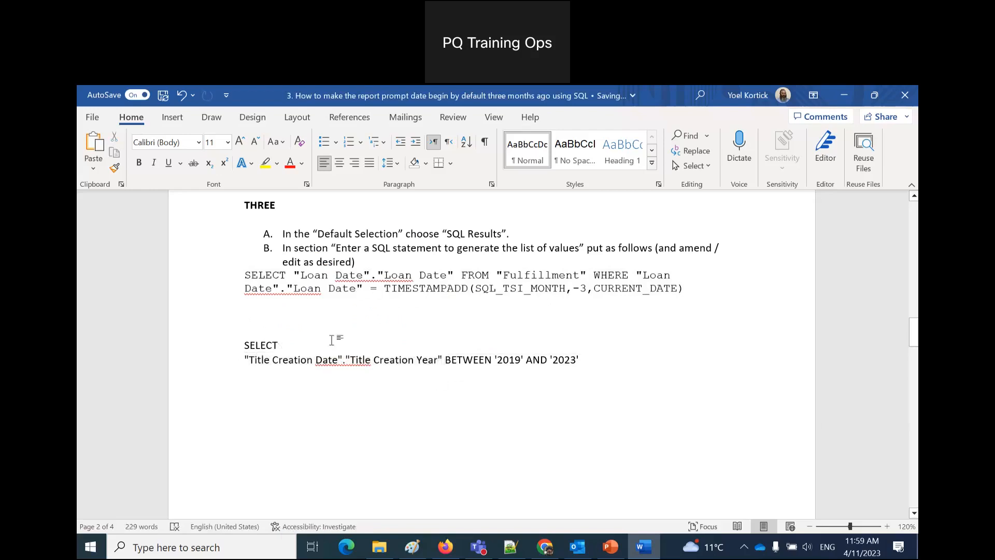
{"action": "key", "text": "ctrl+v"}
{"action": "type", "text": "FROM"}
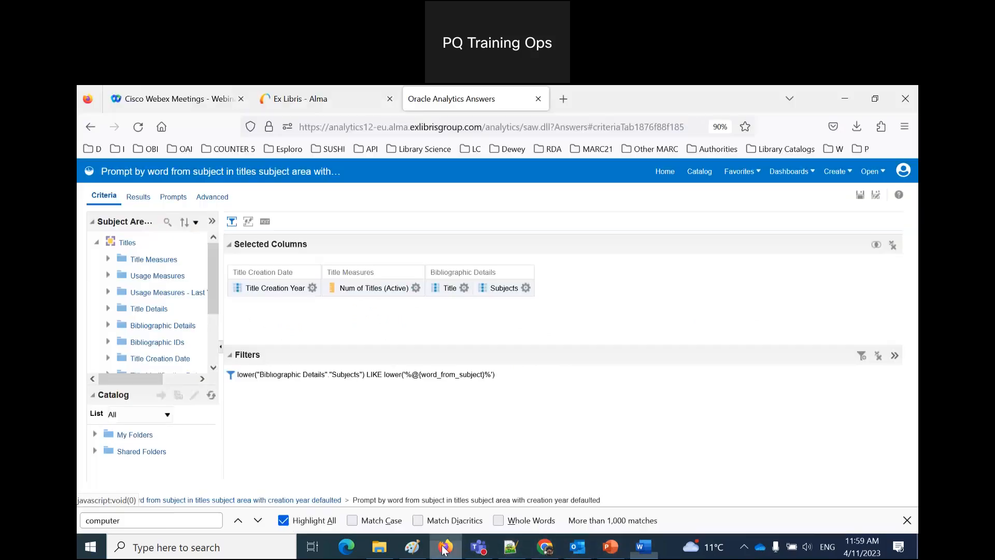
Step: Switch to the analysis in Firefox and start another Title Creation Year filter using the "is between" operator
{"action": "left_click", "coordinate": [445, 546]}
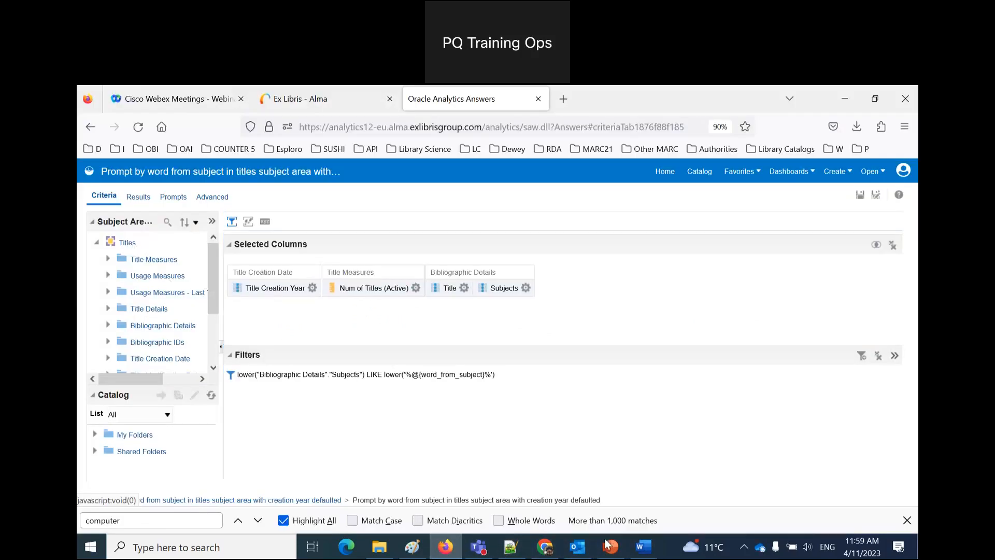
{"action": "mouse_move", "coordinate": [612, 548]}
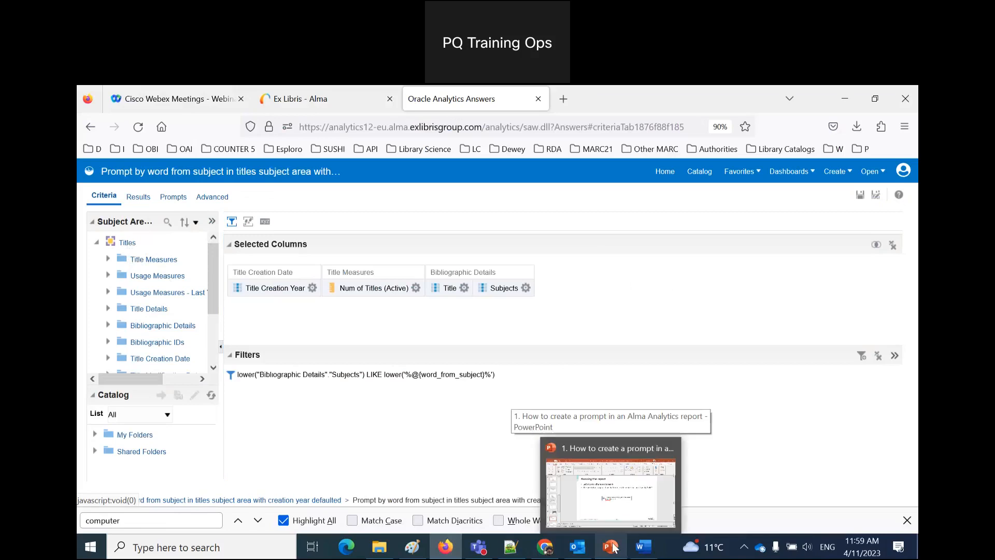
{"action": "left_click", "coordinate": [312, 289]}
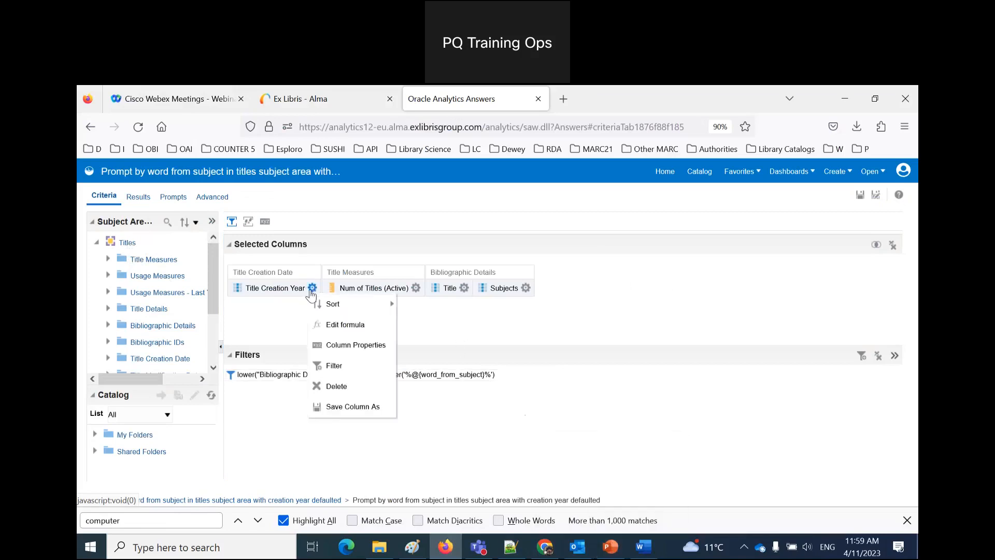
{"action": "left_click", "coordinate": [334, 366]}
{"action": "left_click", "coordinate": [470, 281]}
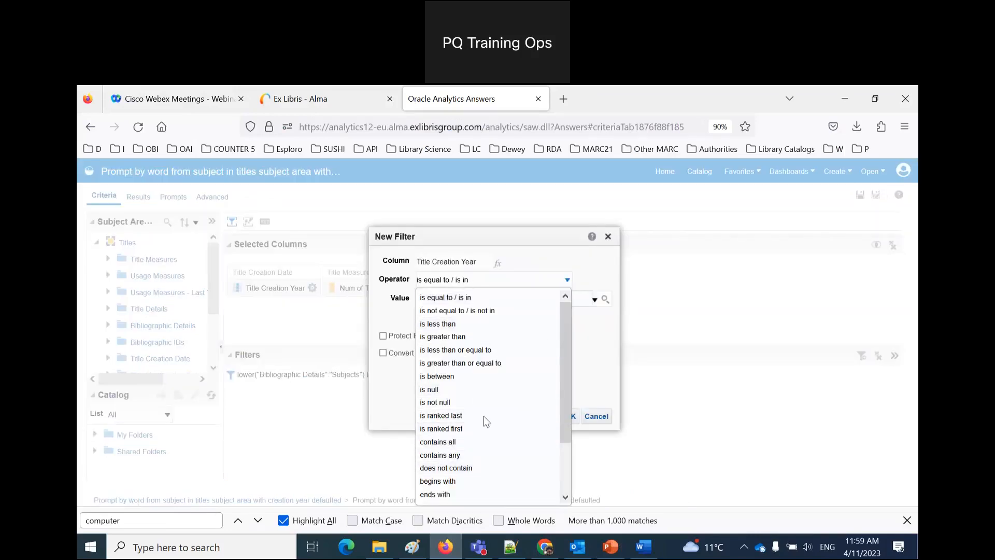
{"action": "left_click", "coordinate": [475, 376]}
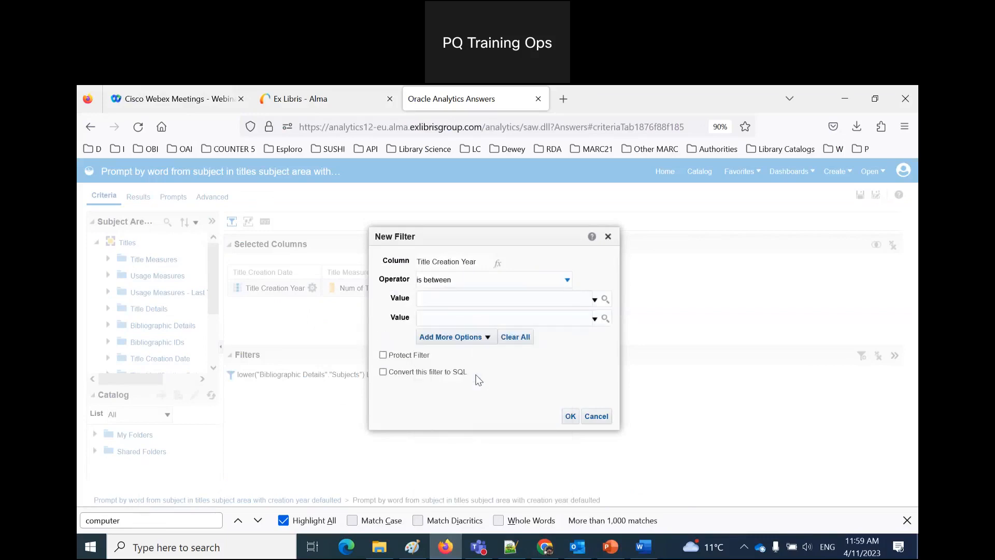
Step: Set the filter values to 2019 and 2023, convert the filter to SQL, and add it to the analysis
{"action": "left_click", "coordinate": [486, 297]}
{"action": "type", "text": "20"}
{"action": "left_click", "coordinate": [476, 323]}
{"action": "type", "text": "2023"}
{"action": "left_click", "coordinate": [383, 371]}
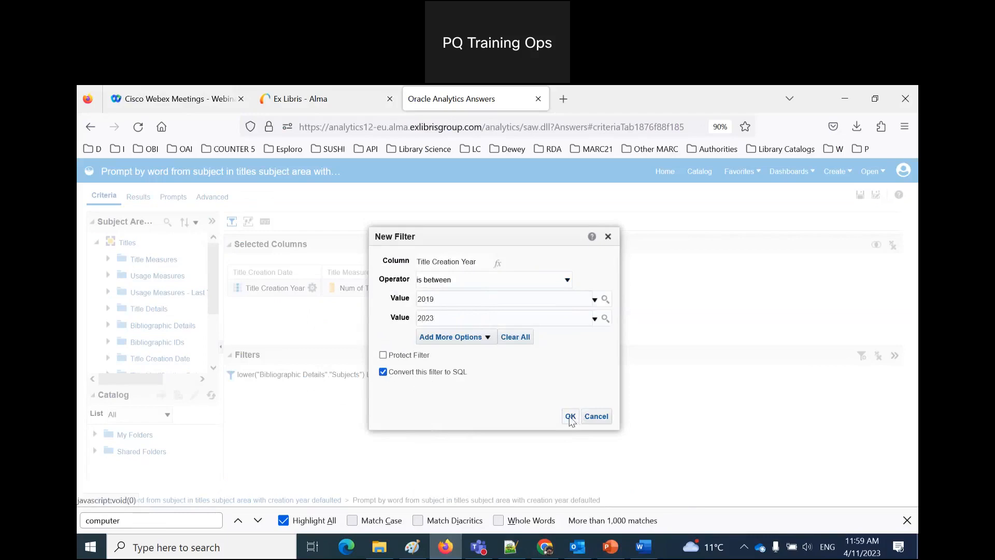
{"action": "left_click", "coordinate": [570, 416]}
{"action": "left_click", "coordinate": [675, 337]}
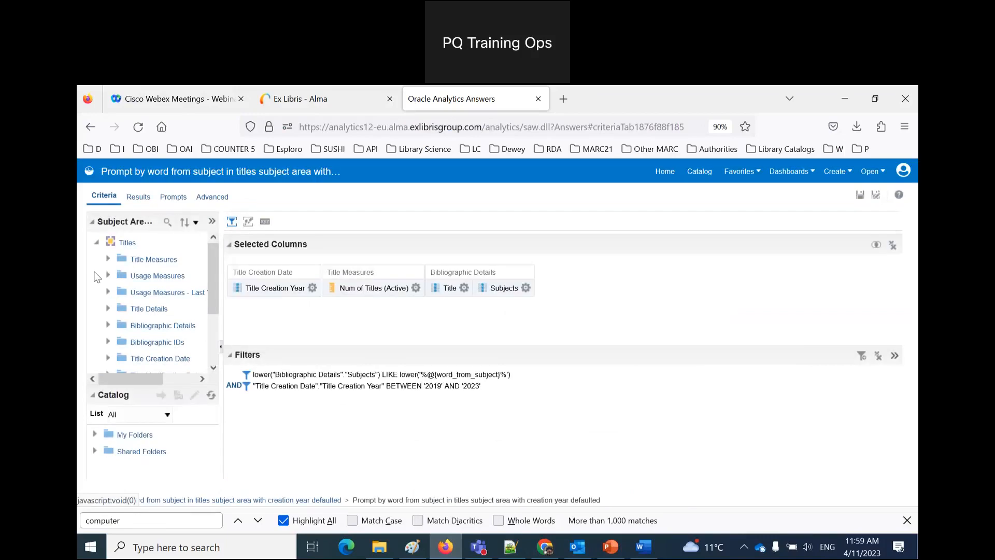
Step: Show the SQL issued by the analysis, highlight its year condition, and copy the FROM "Titles" line
{"action": "left_click", "coordinate": [212, 198]}
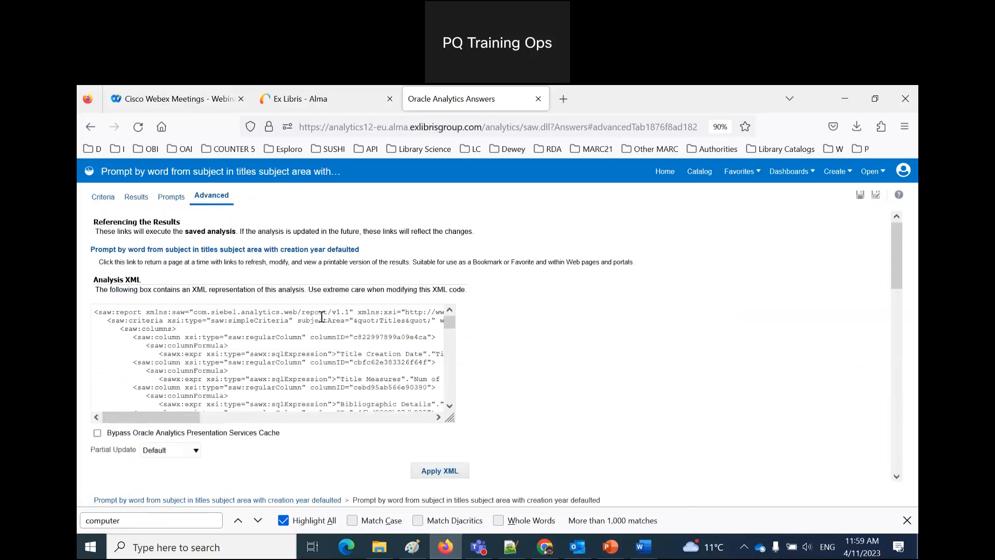
{"action": "scroll", "coordinate": [558, 395], "scroll_direction": "down", "scroll_amount": 6}
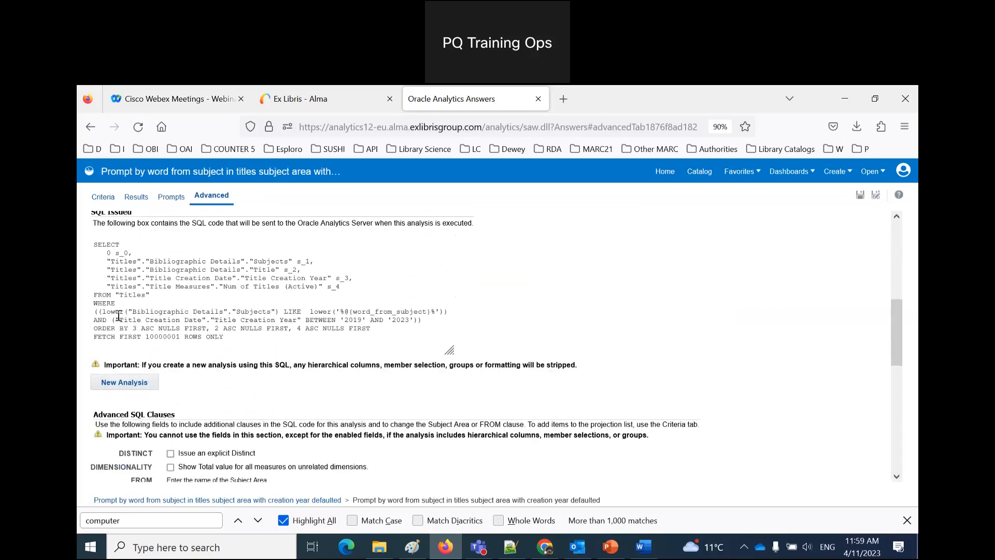
{"action": "left_click_drag", "start_coordinate": [115, 320], "coordinate": [419, 321]}
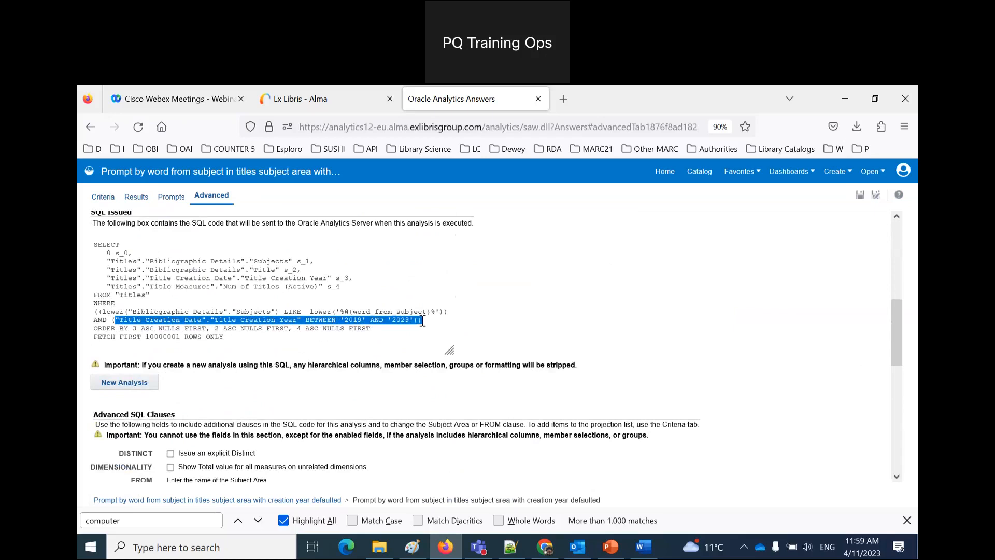
{"action": "triple_click", "coordinate": [118, 294]}
{"action": "key", "text": "ctrl+c"}
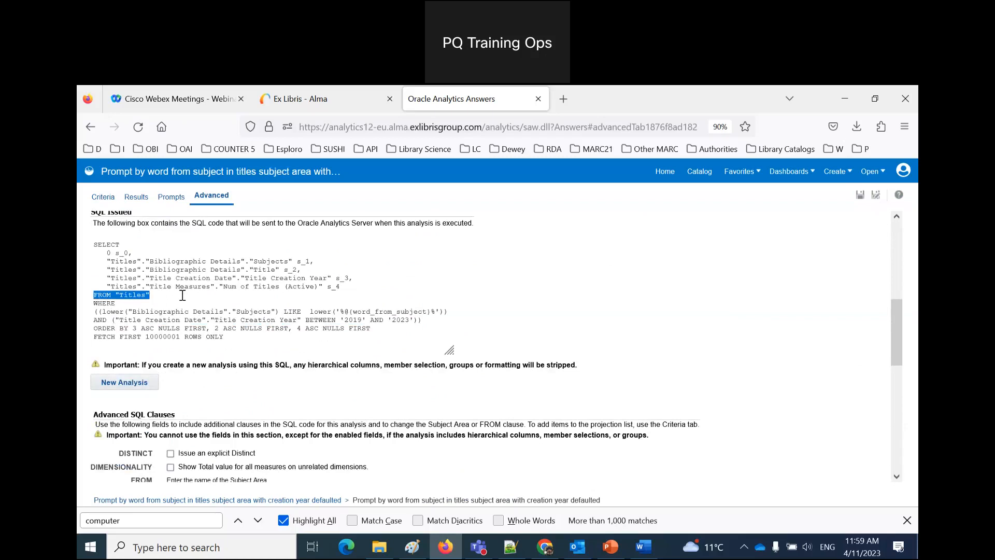
Step: In the Word document, complete the statement with FROM "Titles", remove the duplicate FROM, and add a WHERE line before the BETWEEN clause
{"action": "left_click", "coordinate": [645, 549]}
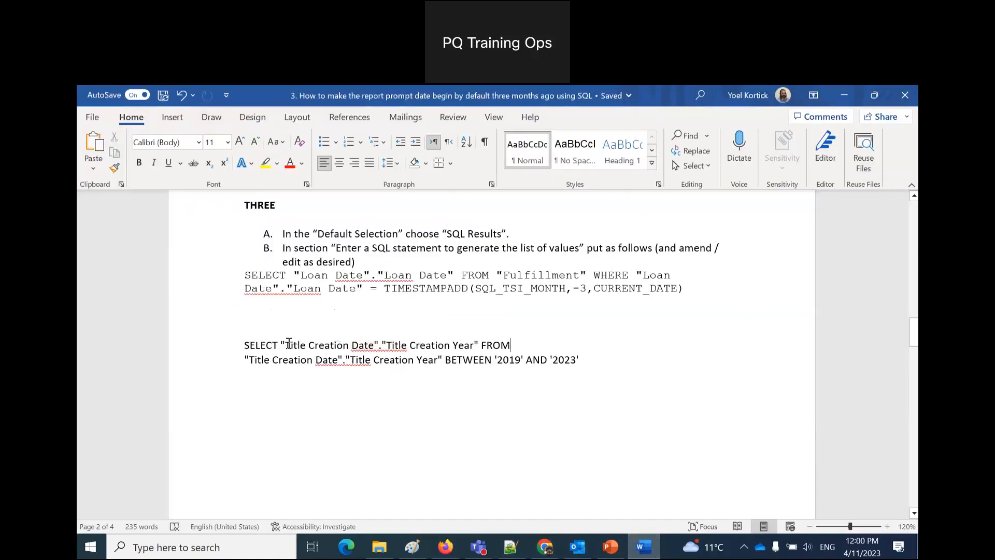
{"action": "key", "text": "ctrl+v"}
{"action": "double_click", "coordinate": [528, 345]}
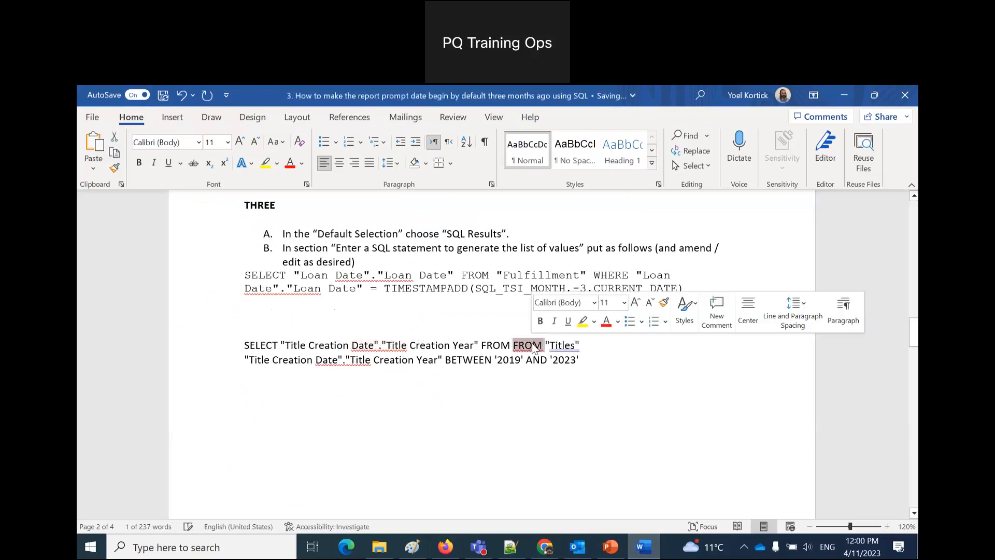
{"action": "key", "text": "Delete"}
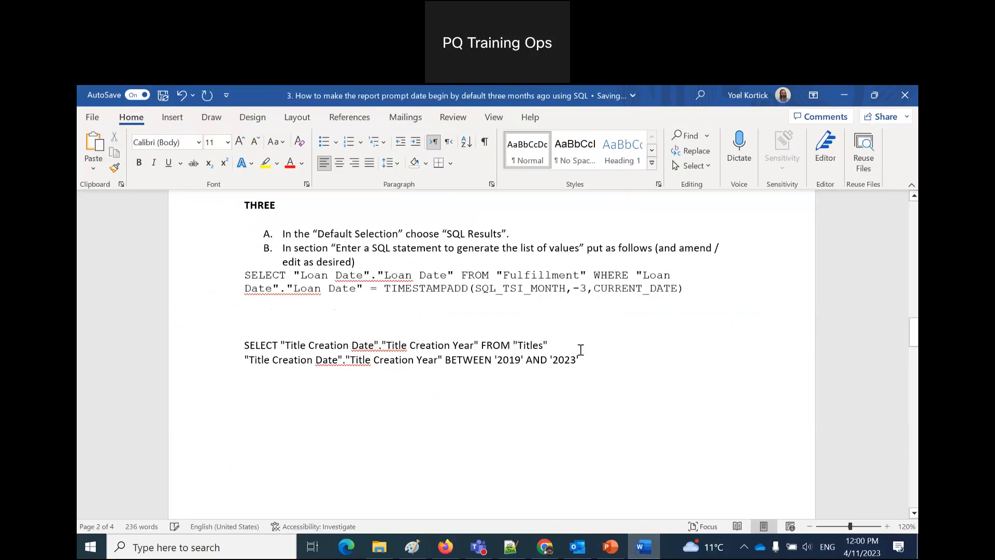
{"action": "key", "text": "Return"}
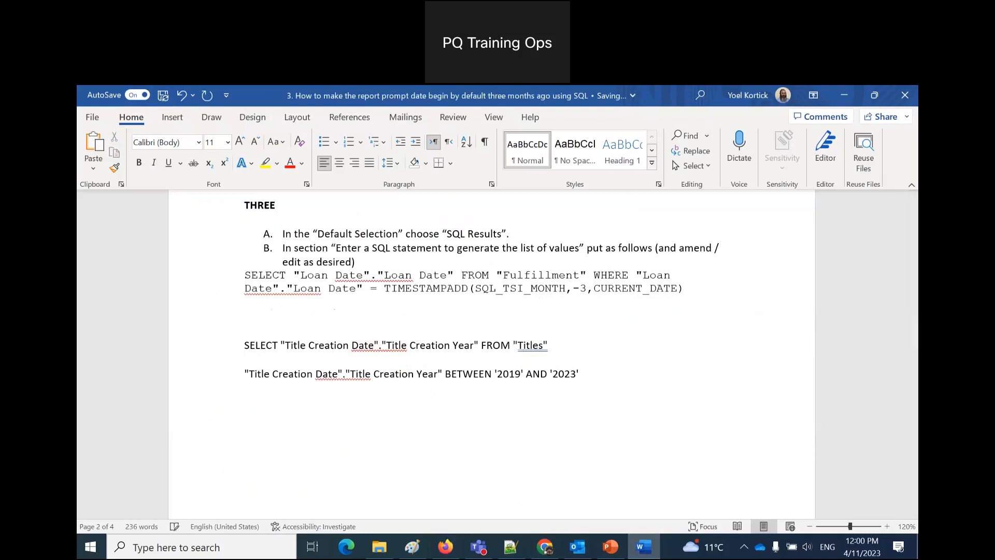
{"action": "type", "text": "WHERE"}
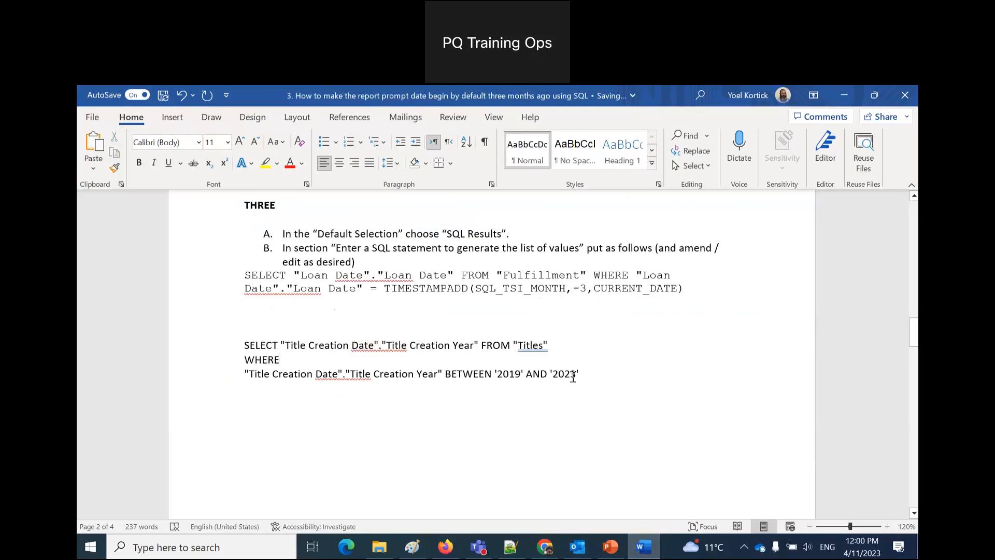
Step: Highlight the new Title Creation Year statement and the Loan Date sample above it for comparison
{"action": "left_click_drag", "start_coordinate": [600, 373], "coordinate": [184, 349]}
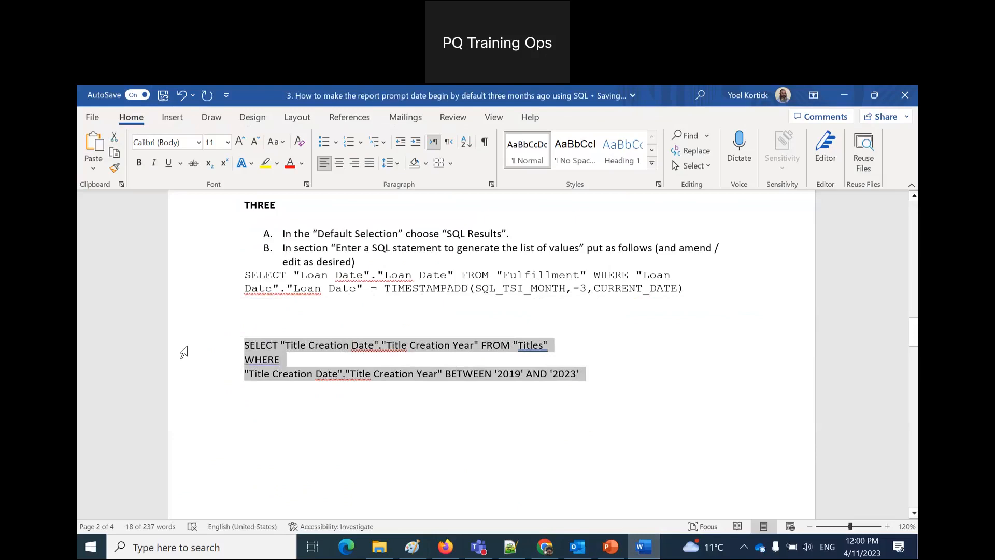
{"action": "left_click_drag", "start_coordinate": [245, 275], "coordinate": [751, 296]}
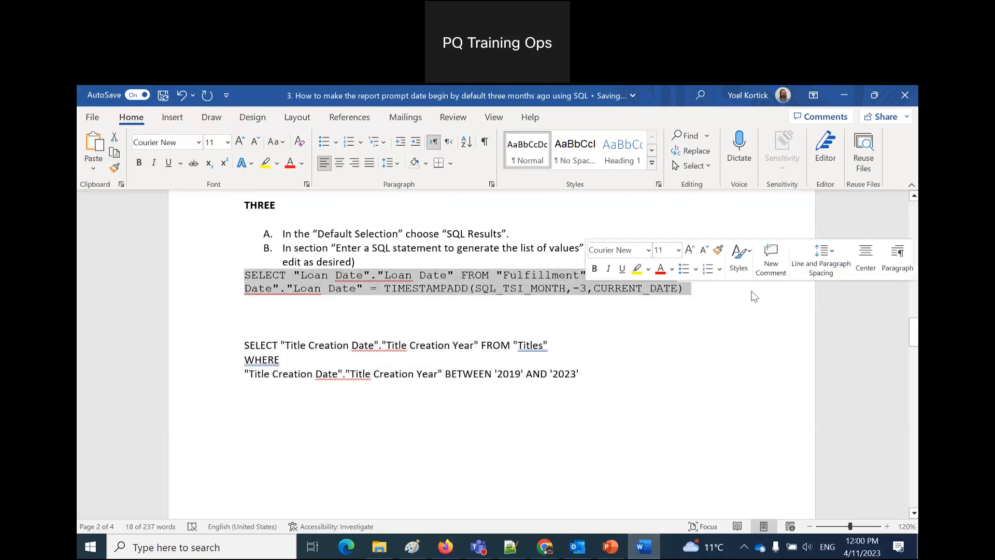
{"action": "left_click", "coordinate": [695, 377]}
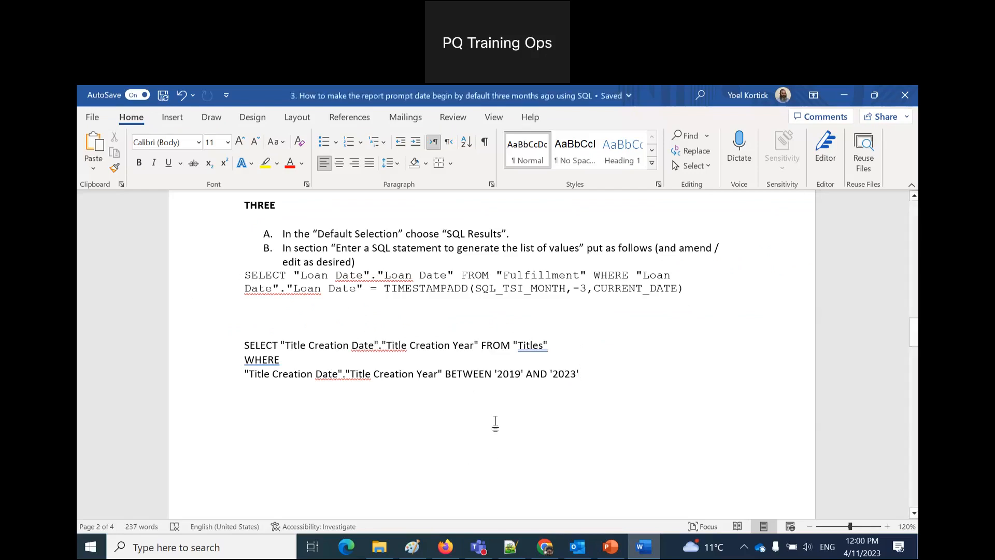
Step: Copy the complete three-line Title Creation Year SQL statement from the document
{"action": "left_click_drag", "start_coordinate": [603, 375], "coordinate": [187, 351]}
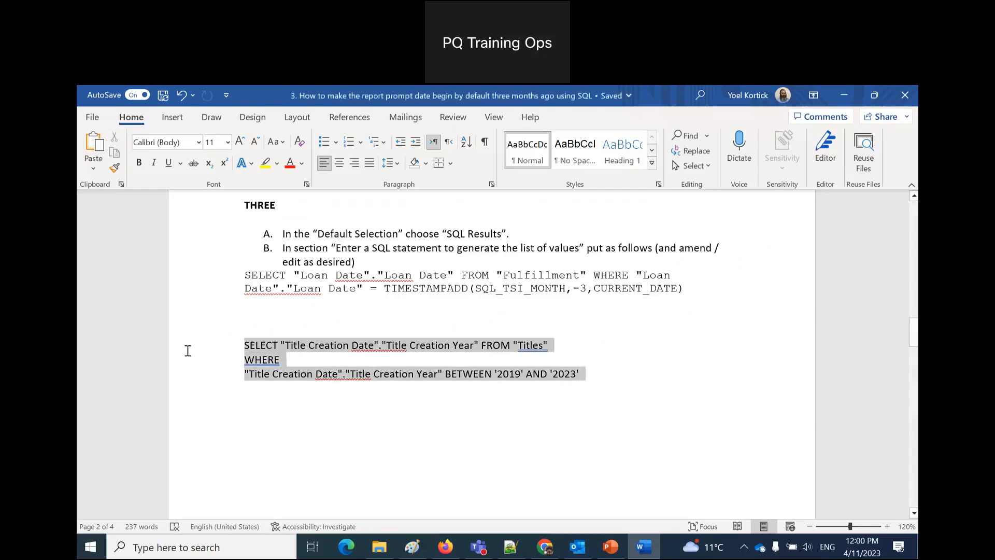
{"action": "right_click", "coordinate": [258, 363]}
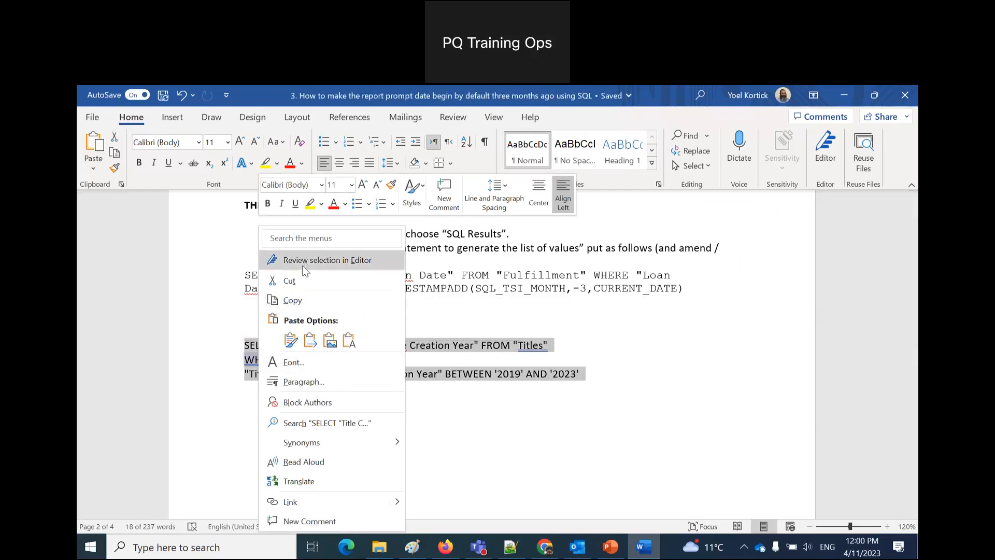
{"action": "left_click", "coordinate": [304, 303]}
{"action": "left_click", "coordinate": [343, 374]}
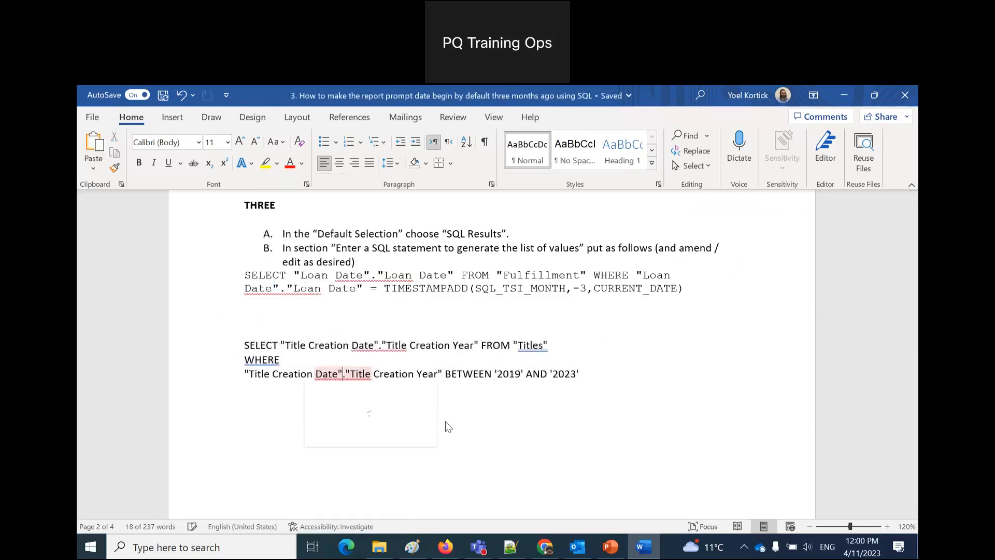
Step: Review the document's New Prompt screenshot showing where the SQL statement goes under the default selection
{"action": "scroll", "coordinate": [584, 428], "scroll_direction": "down", "scroll_amount": 10}
{"action": "scroll", "coordinate": [584, 427], "scroll_direction": "down", "scroll_amount": 5}
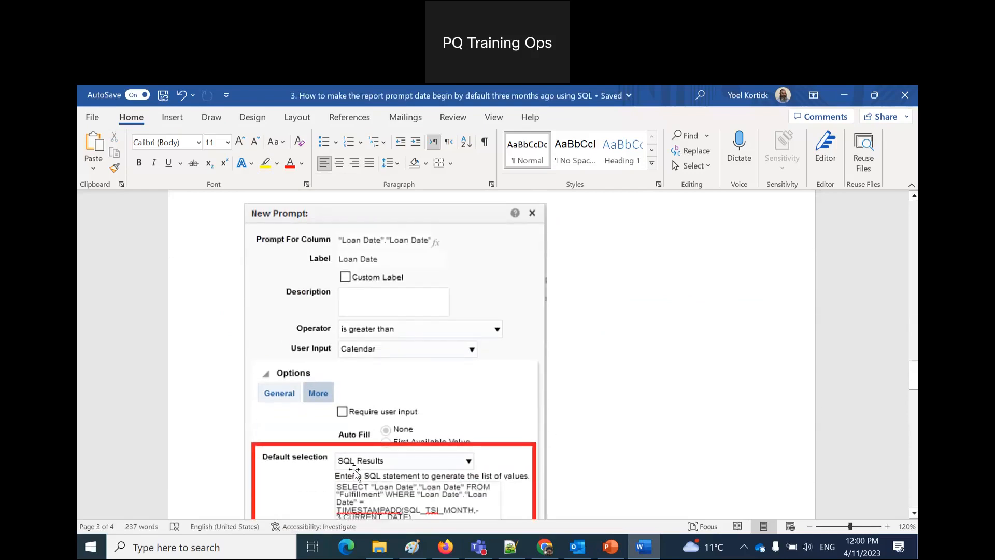
{"action": "scroll", "coordinate": [320, 468], "scroll_direction": "down", "scroll_amount": 3}
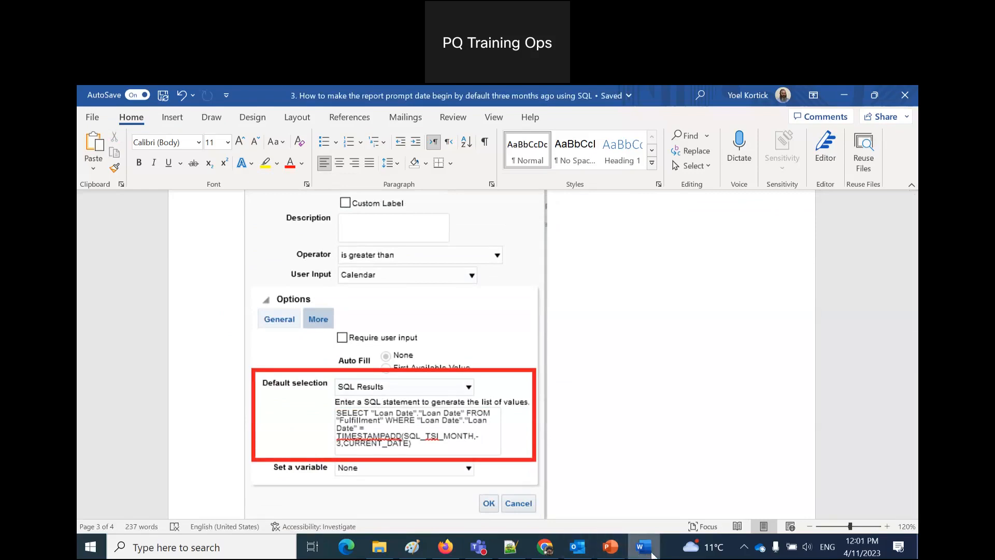
{"action": "left_click", "coordinate": [615, 554]}
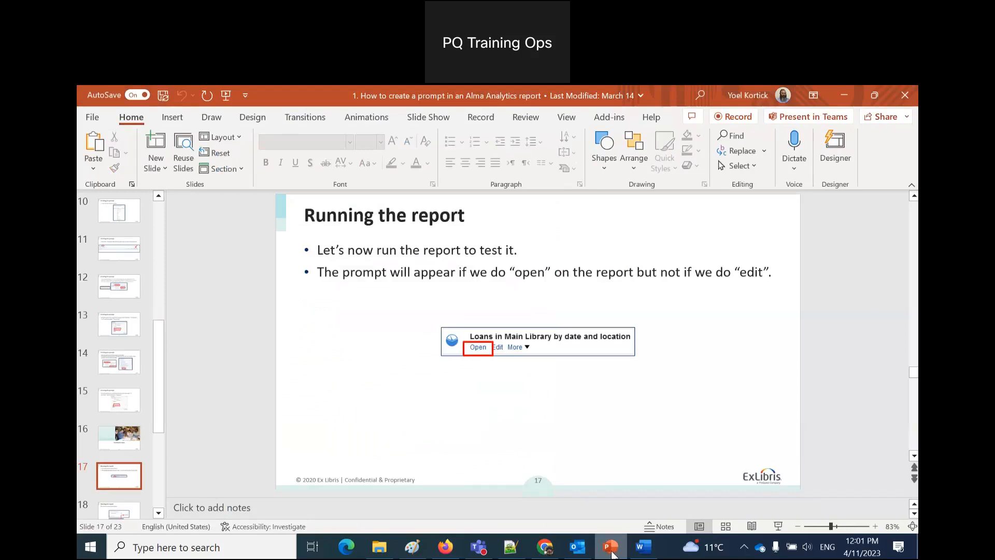
Step: Return to the analysis in Firefox, open its Title Creation Year prompt for editing, and look through the available operators
{"action": "left_click", "coordinate": [445, 547]}
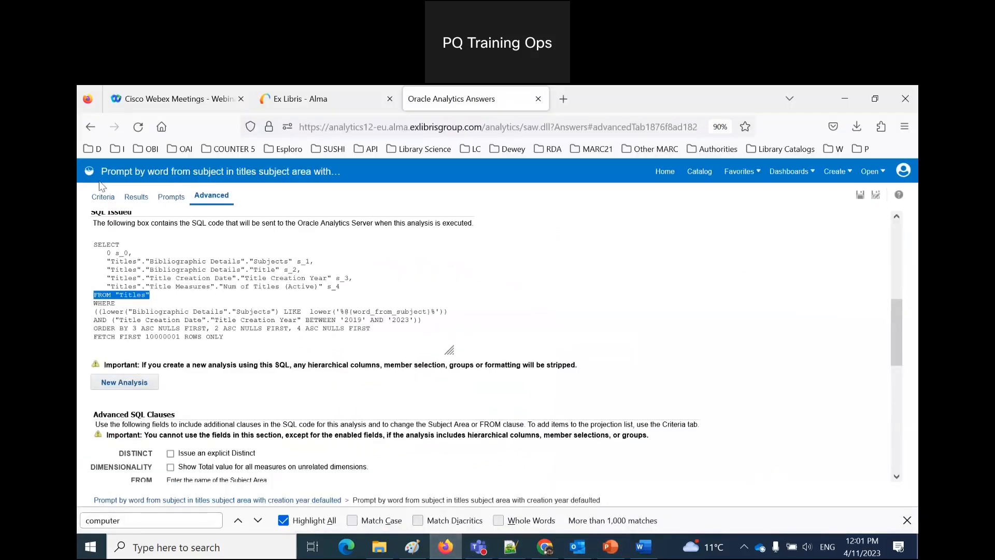
{"action": "left_click", "coordinate": [138, 200]}
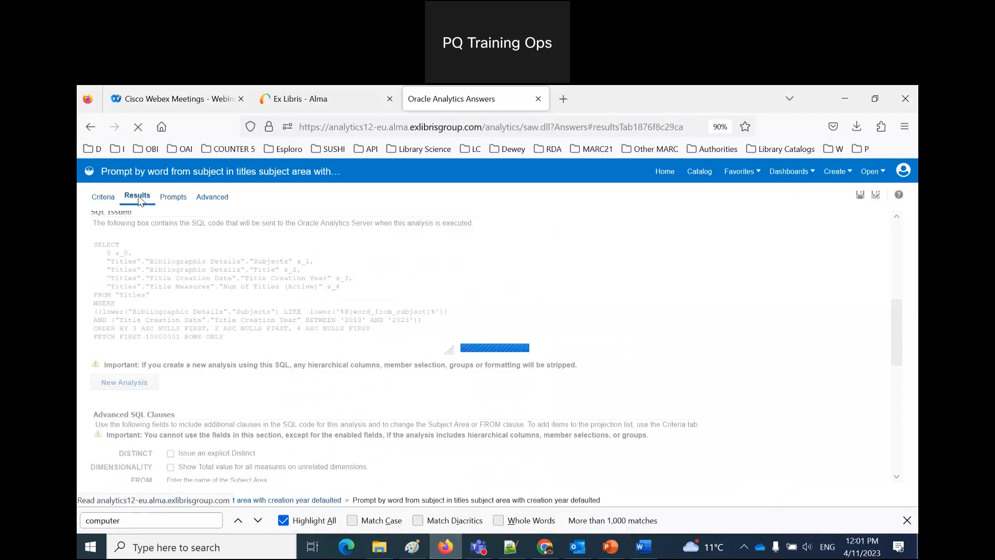
{"action": "left_click", "coordinate": [173, 197]}
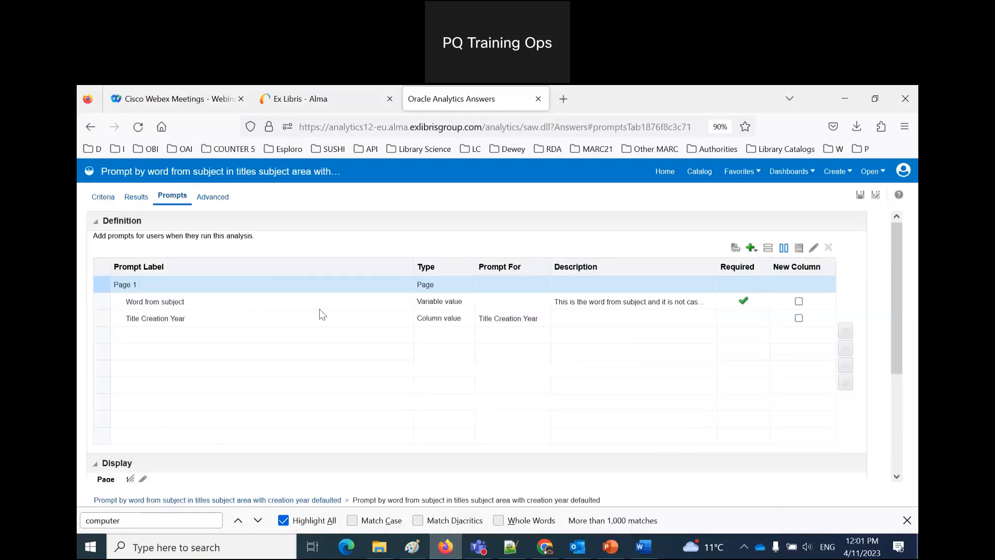
{"action": "double_click", "coordinate": [402, 317]}
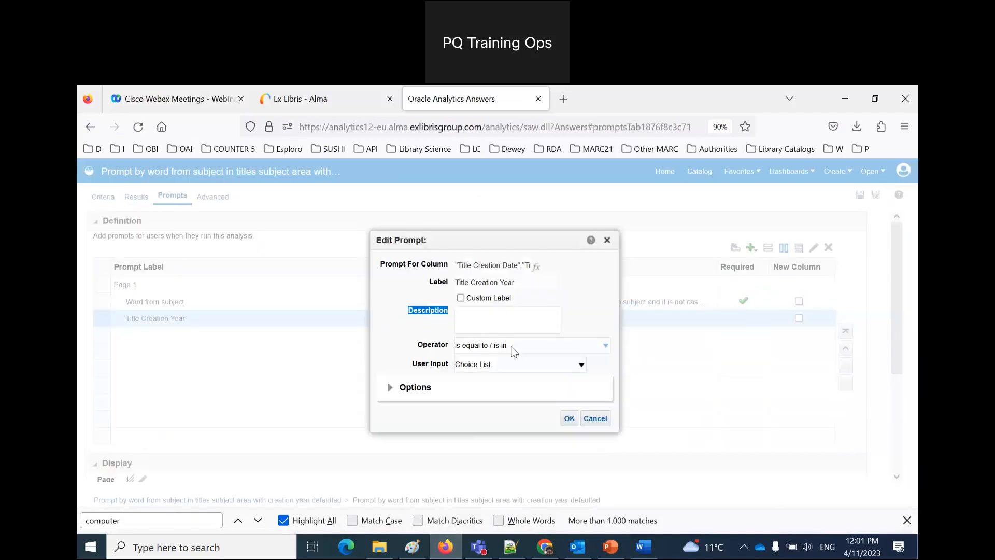
{"action": "left_click", "coordinate": [514, 345]}
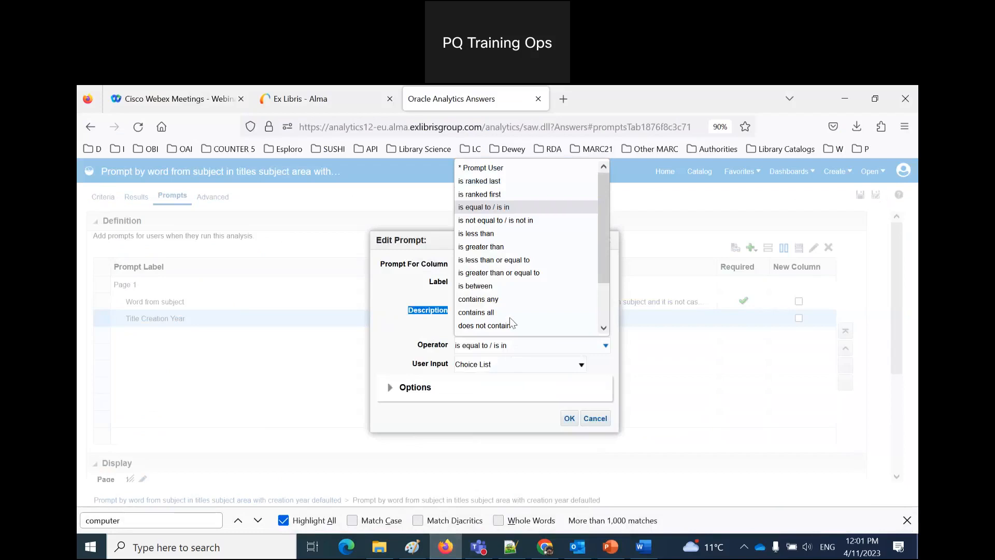
{"action": "scroll", "coordinate": [509, 317], "scroll_direction": "down", "scroll_amount": 1}
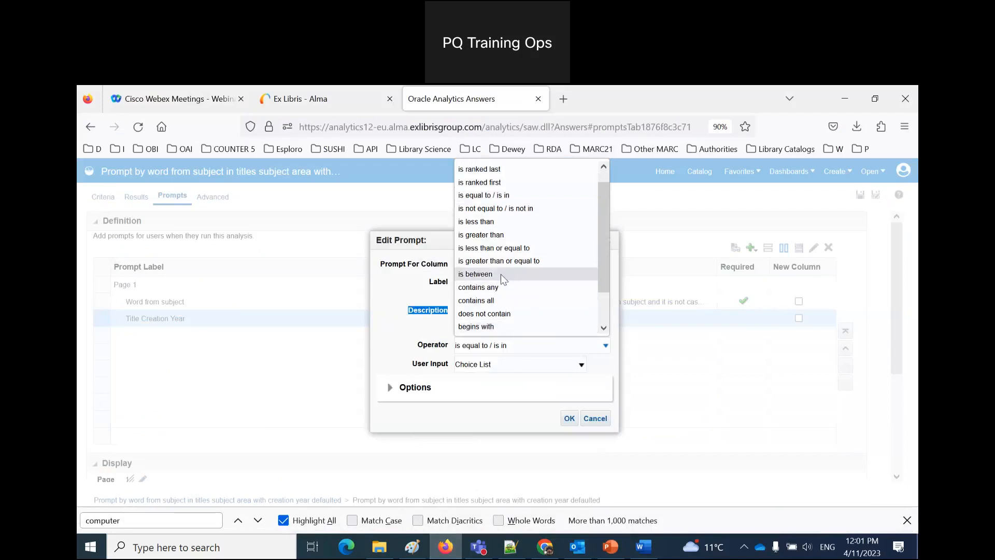
{"action": "left_click", "coordinate": [381, 355]}
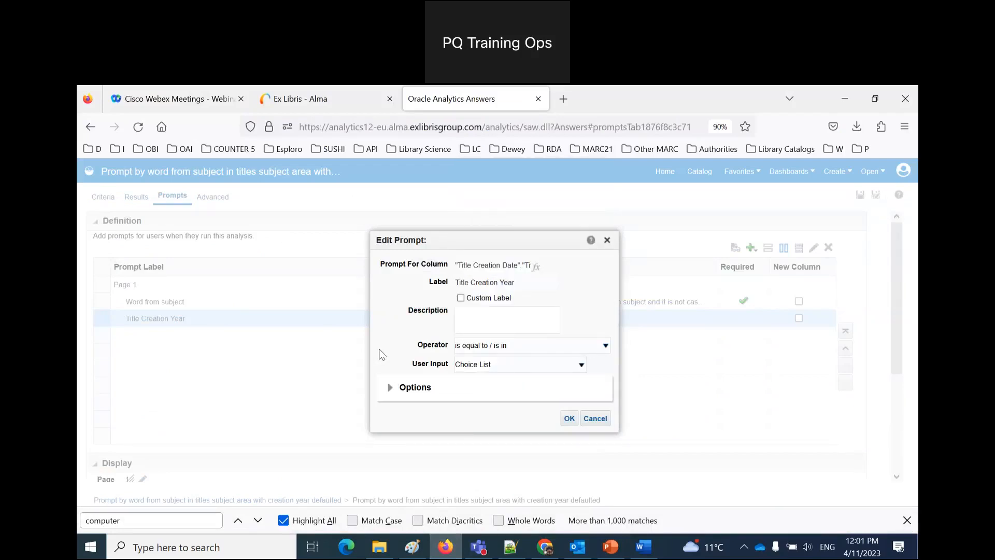
Step: Expand the prompt's options, set the default selection to SQL Results, and place the cursor in the SQL statement field
{"action": "left_click", "coordinate": [391, 388]}
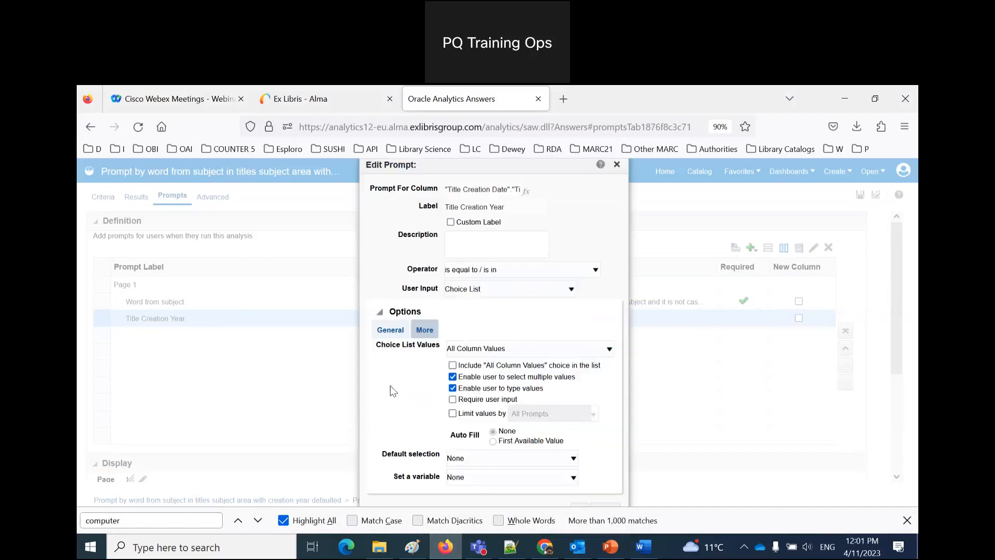
{"action": "left_click", "coordinate": [486, 459]}
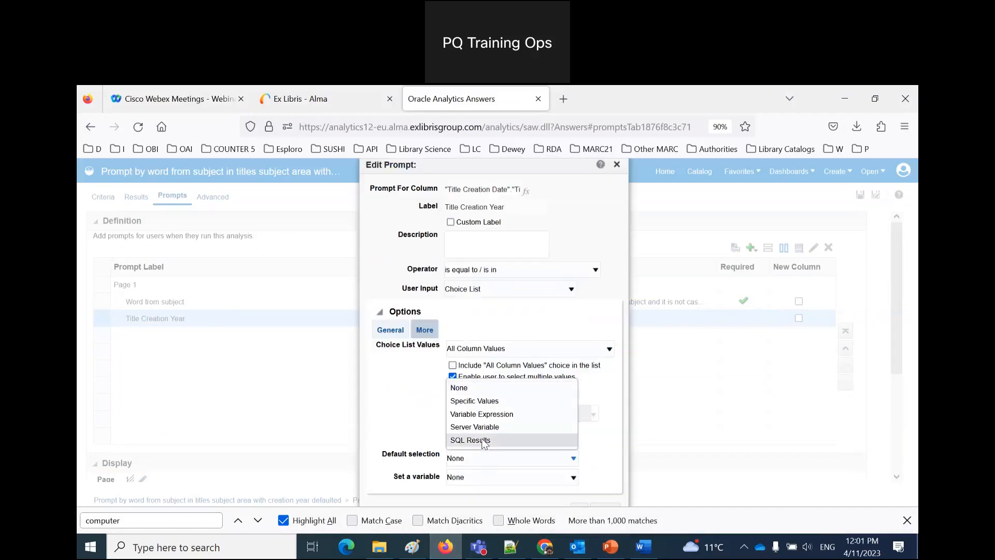
{"action": "left_click", "coordinate": [486, 442]}
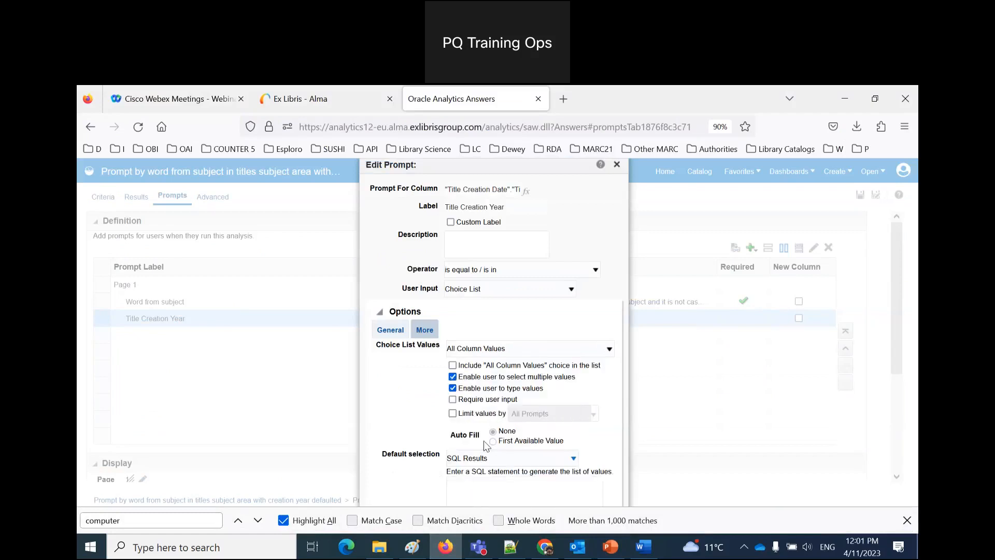
{"action": "left_click", "coordinate": [487, 485]}
{"action": "key", "text": "ctrl+minus"}
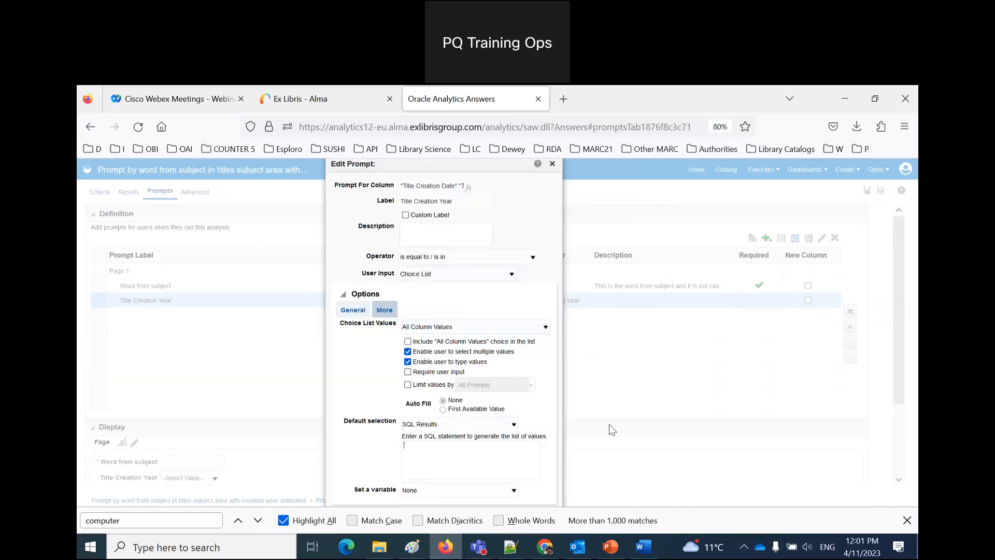
Step: Paste the copied SQL statement as the Title Creation Year prompt's default selection and change its BETWEEN condition to = '2023'
{"action": "key", "text": "ctrl+v"}
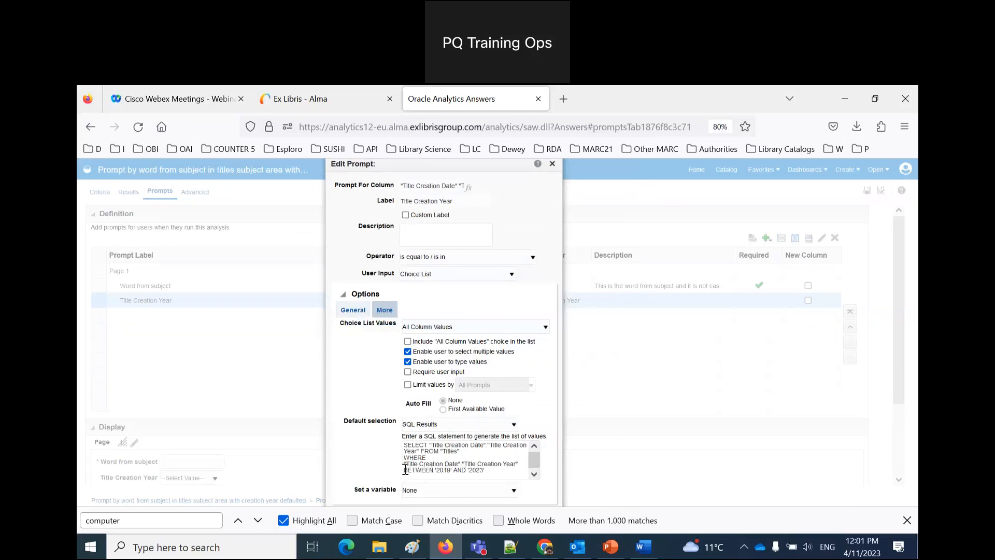
{"action": "left_click_drag", "start_coordinate": [408, 470], "coordinate": [466, 470]}
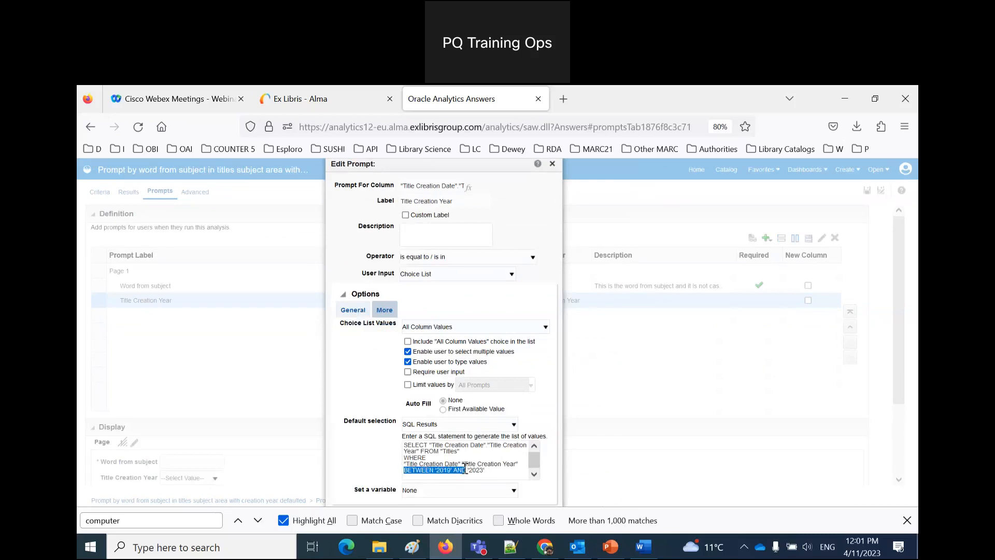
{"action": "type", "text": "="}
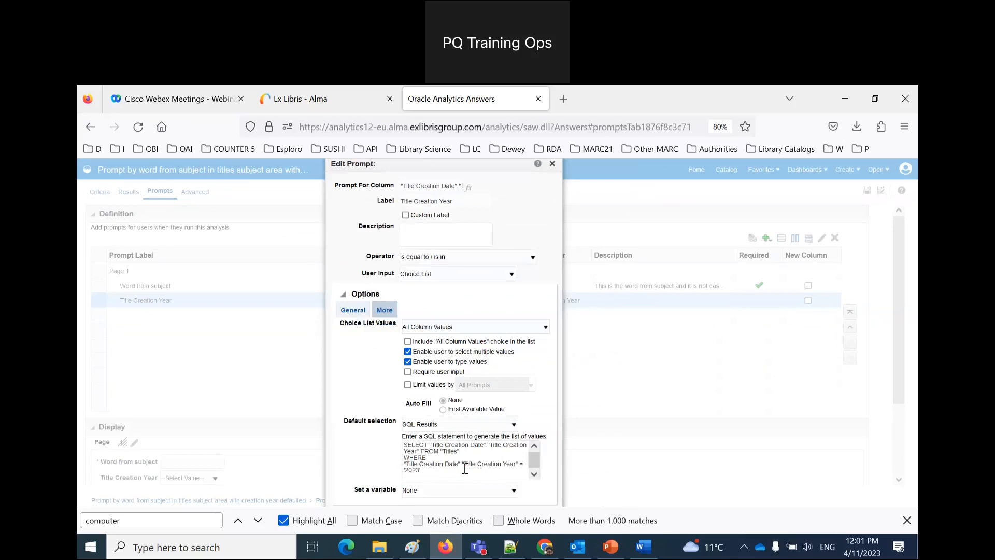
Step: In the Word instructions, duplicate the Title Creation Year SQL statement below the original and change the copy's condition to = '2023'
{"action": "left_click", "coordinate": [629, 551]}
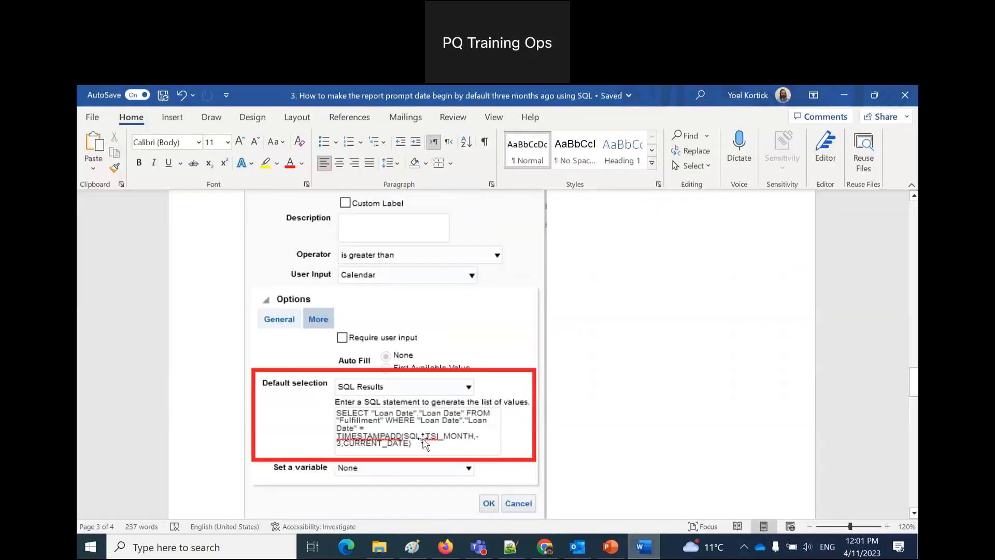
{"action": "scroll", "coordinate": [639, 404], "scroll_direction": "up", "scroll_amount": 10}
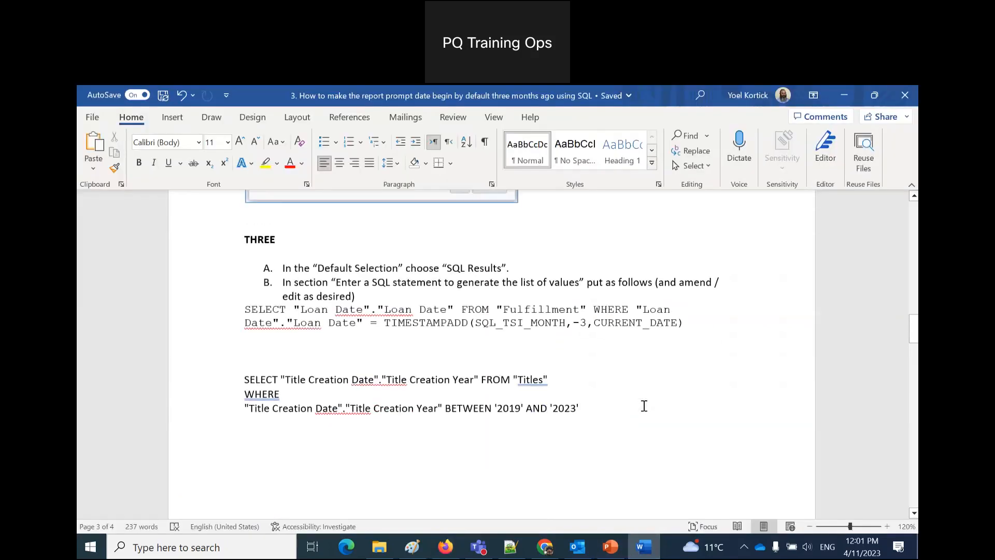
{"action": "double_click", "coordinate": [84, 382]}
{"action": "key", "text": "ctrl+c"}
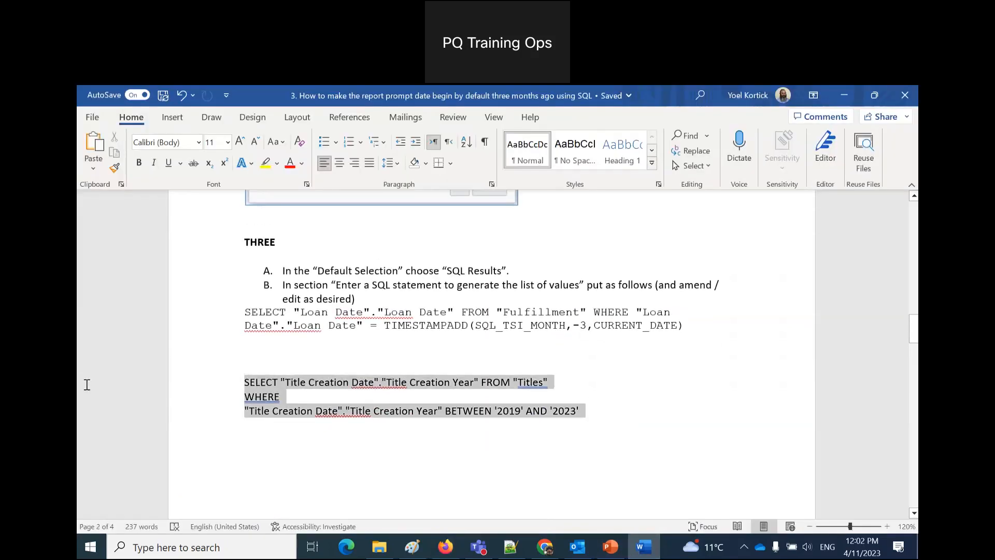
{"action": "left_click", "coordinate": [628, 413]}
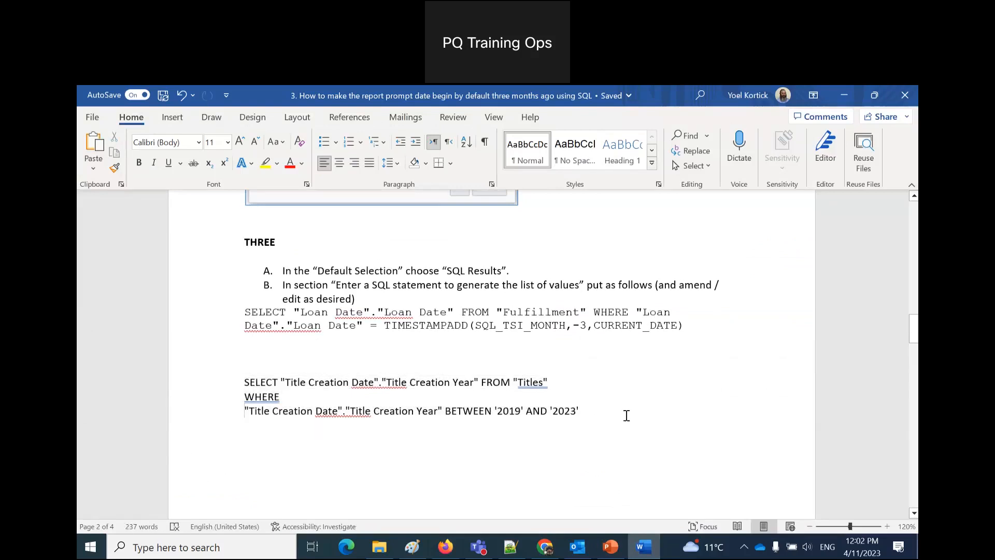
{"action": "key", "text": "Return"}
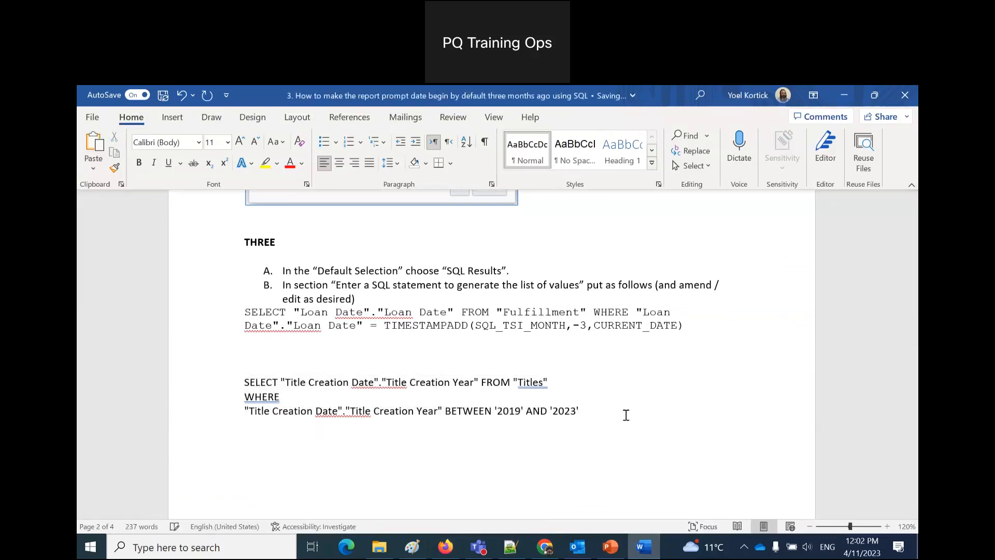
{"action": "key", "text": "ctrl+v"}
{"action": "left_click_drag", "start_coordinate": [445, 468], "coordinate": [560, 469]}
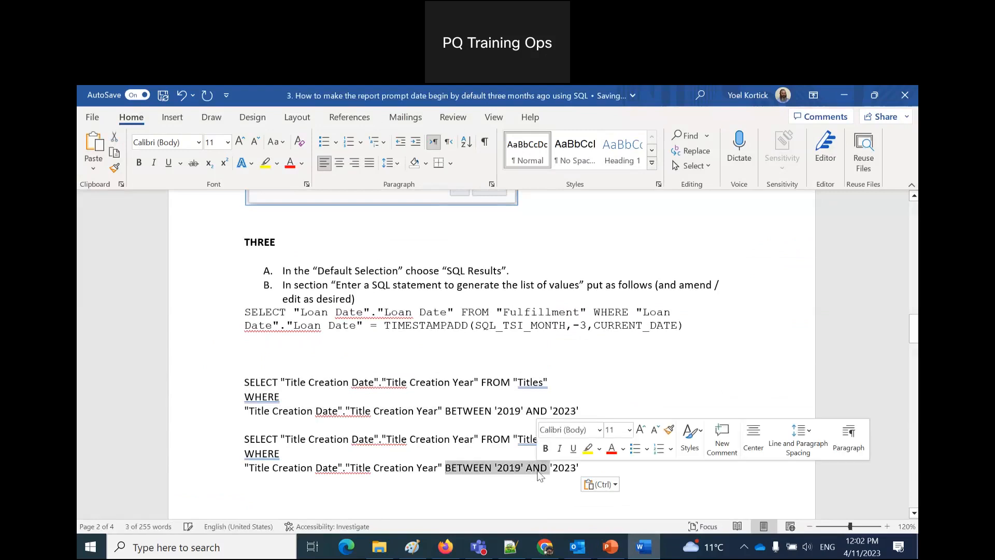
{"action": "type", "text": "="}
Step: Copy the = '2023' statement from Word into the prompt's default selection in Oracle Analytics, replacing the existing SQL
{"action": "left_click_drag", "start_coordinate": [491, 468], "coordinate": [245, 438]}
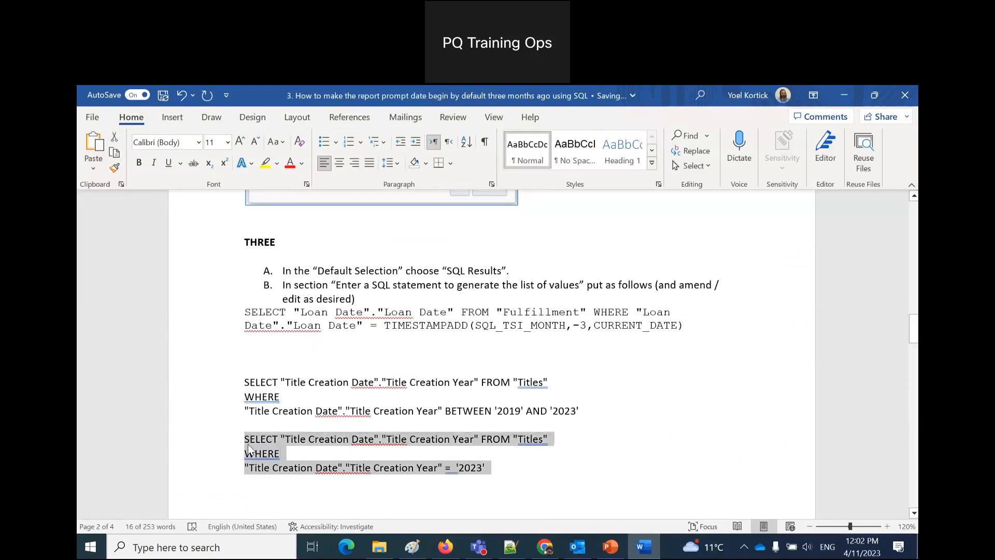
{"action": "left_click", "coordinate": [446, 550]}
{"action": "left_click_drag", "start_coordinate": [449, 473], "coordinate": [381, 428]}
{"action": "left_click", "coordinate": [381, 427]}
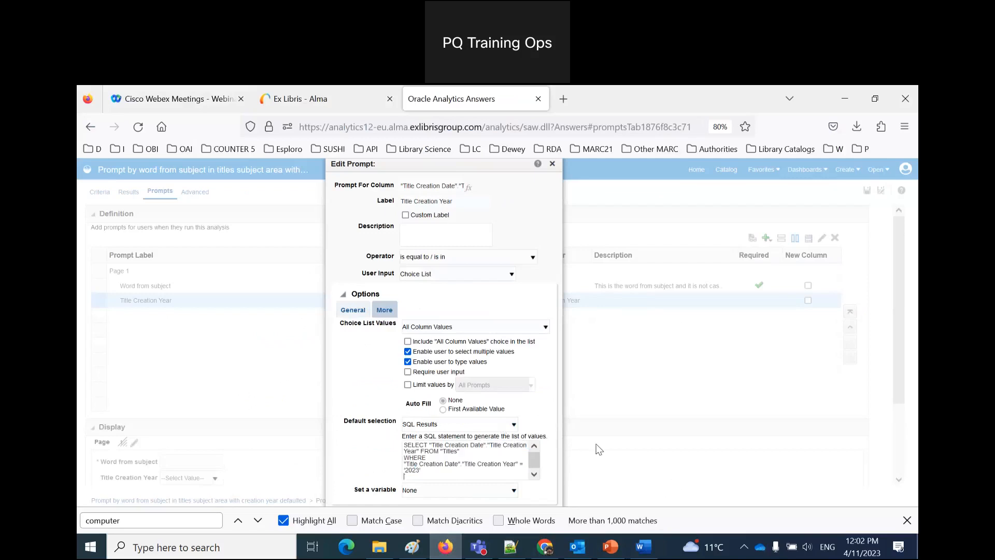
Step: Switch to Word and review the SQL Results example and section FOUR on opening the report
{"action": "left_click", "coordinate": [643, 547]}
{"action": "scroll", "coordinate": [608, 366], "scroll_direction": "down", "scroll_amount": 5}
{"action": "scroll", "coordinate": [608, 366], "scroll_direction": "down", "scroll_amount": 10}
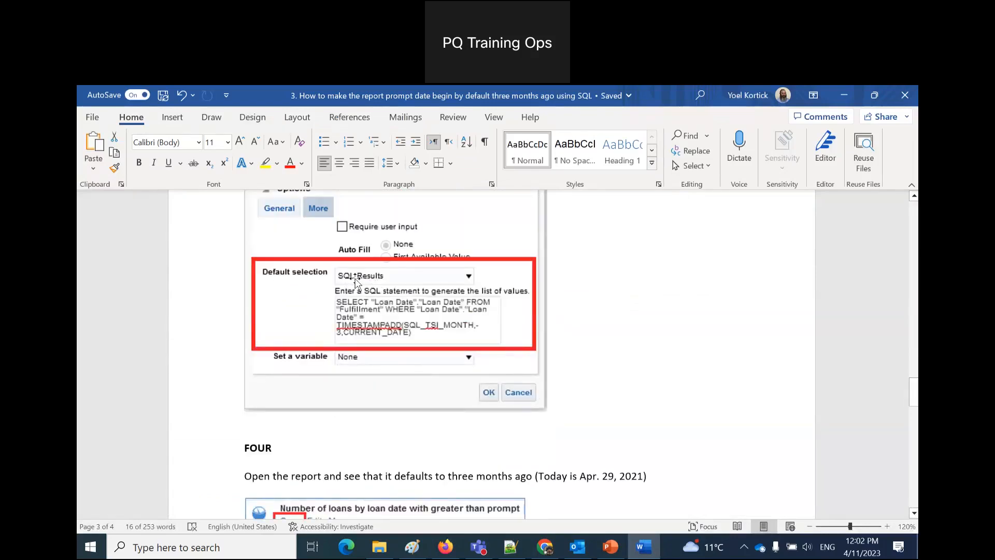
{"action": "scroll", "coordinate": [358, 284], "scroll_direction": "down", "scroll_amount": 1}
{"action": "scroll", "coordinate": [358, 280], "scroll_direction": "down", "scroll_amount": 5}
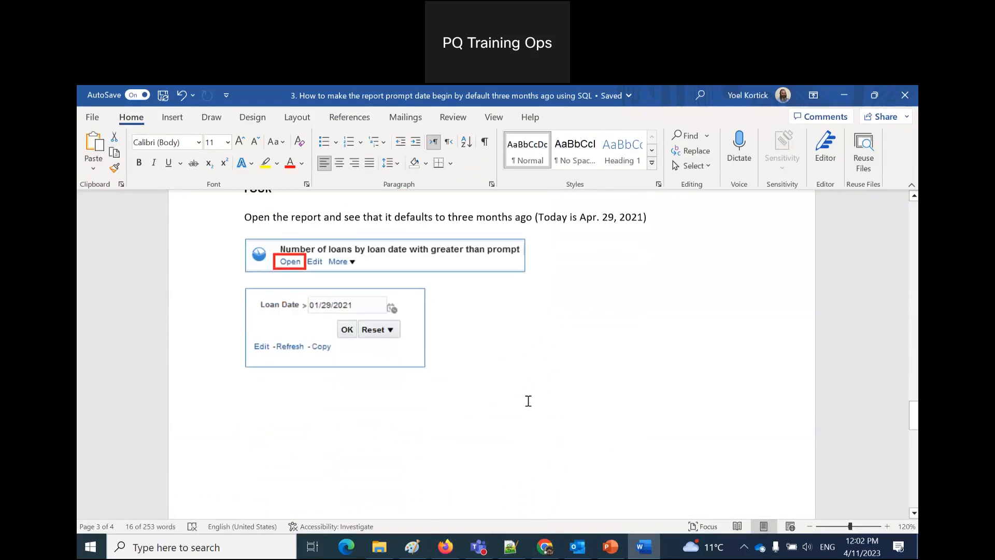
Step: Return to Oracle Analytics, apply the Title Creation Year prompt changes and save the analysis
{"action": "left_click", "coordinate": [446, 546]}
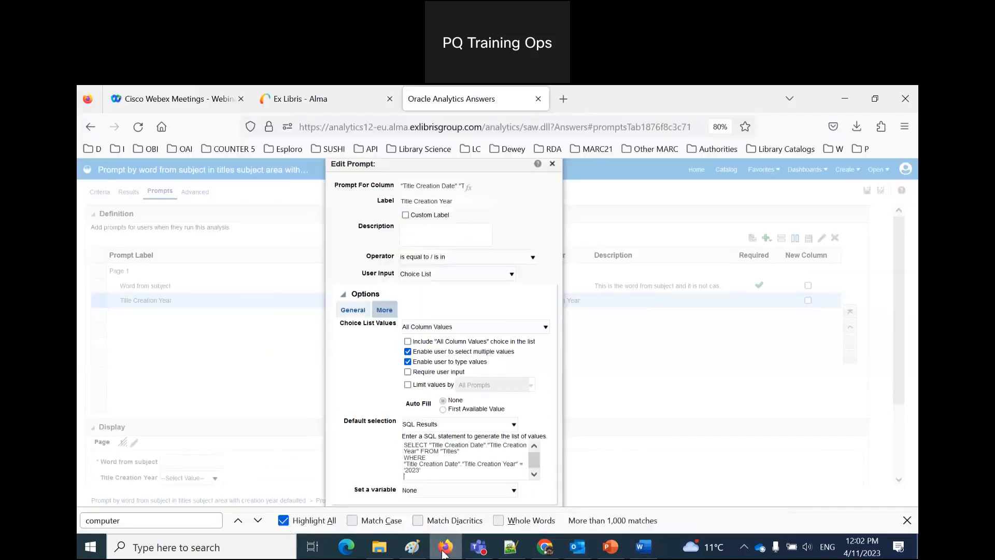
{"action": "key", "text": "ctrl+minus"}
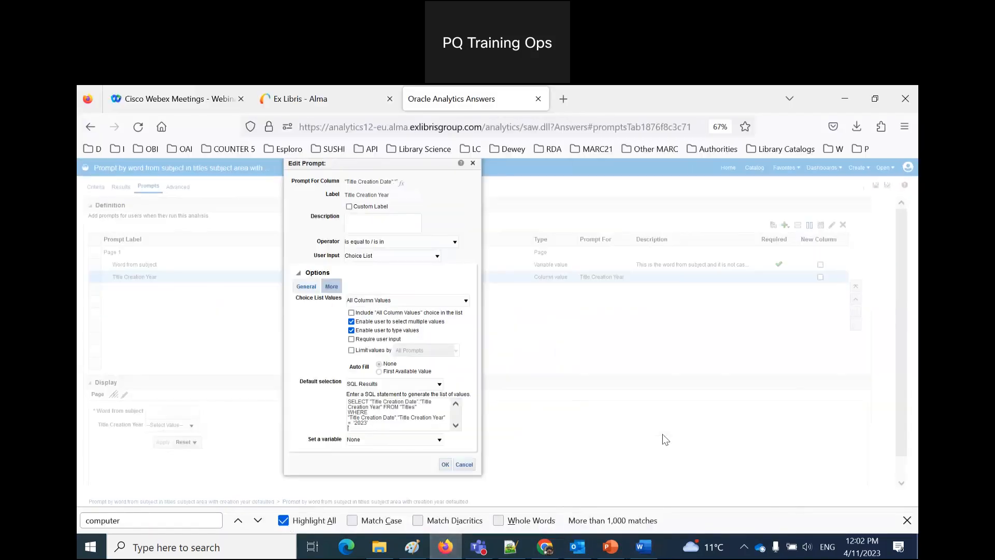
{"action": "left_click", "coordinate": [442, 464]}
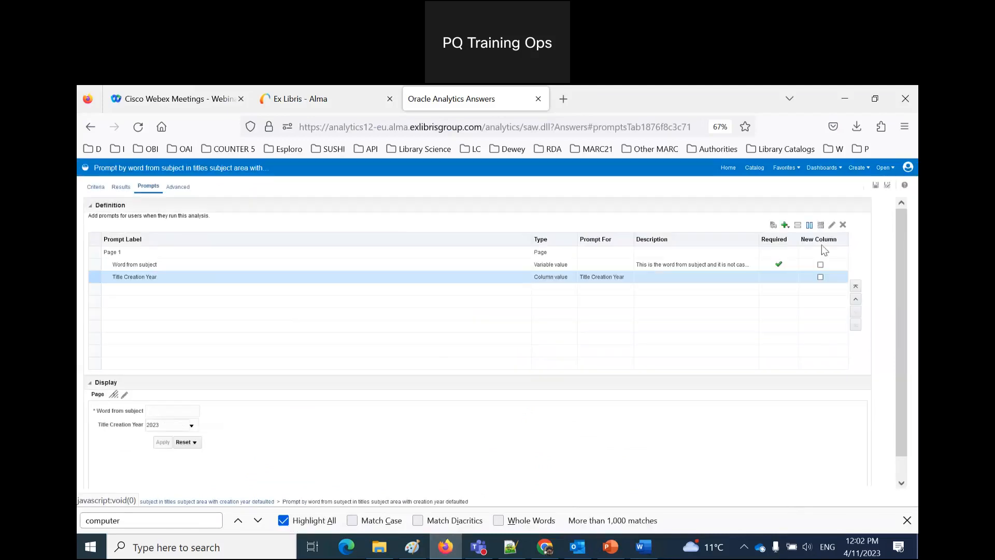
{"action": "left_click", "coordinate": [876, 186]}
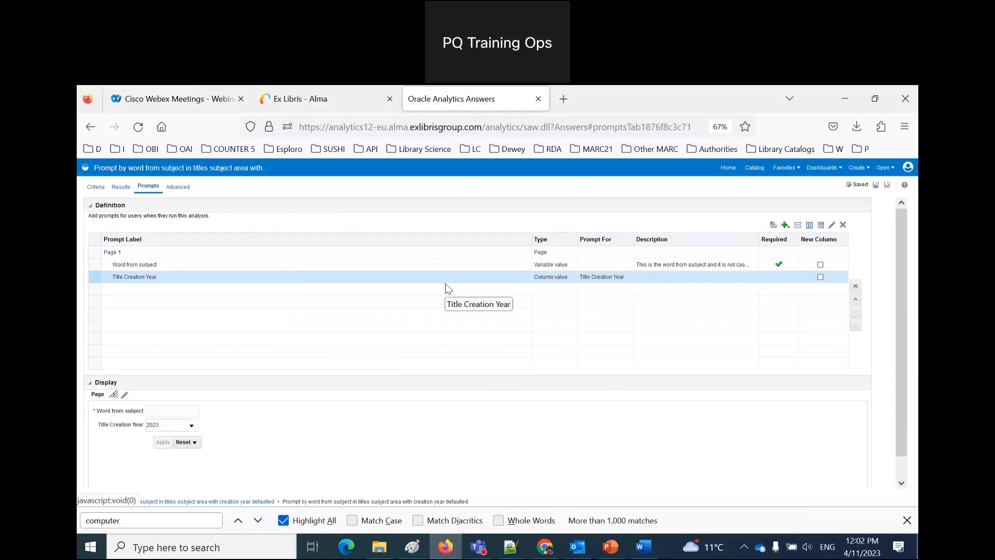
{"action": "key", "text": "ctrl+plus"}
Step: Open "Prompt by word from subject in titles subject area with creation year defaulted" from the catalog and enter librar as Word from subject
{"action": "left_click", "coordinate": [726, 170]}
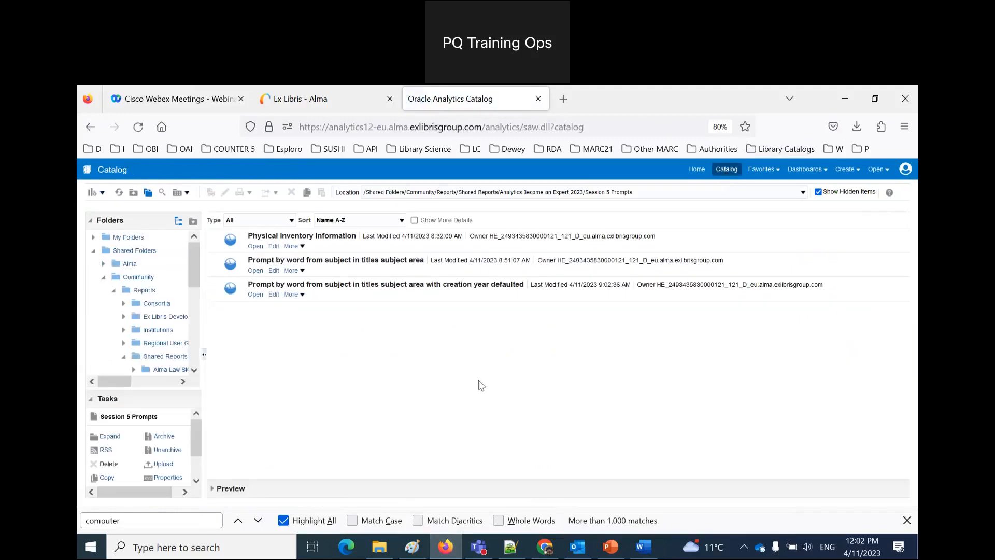
{"action": "left_click", "coordinate": [254, 295]}
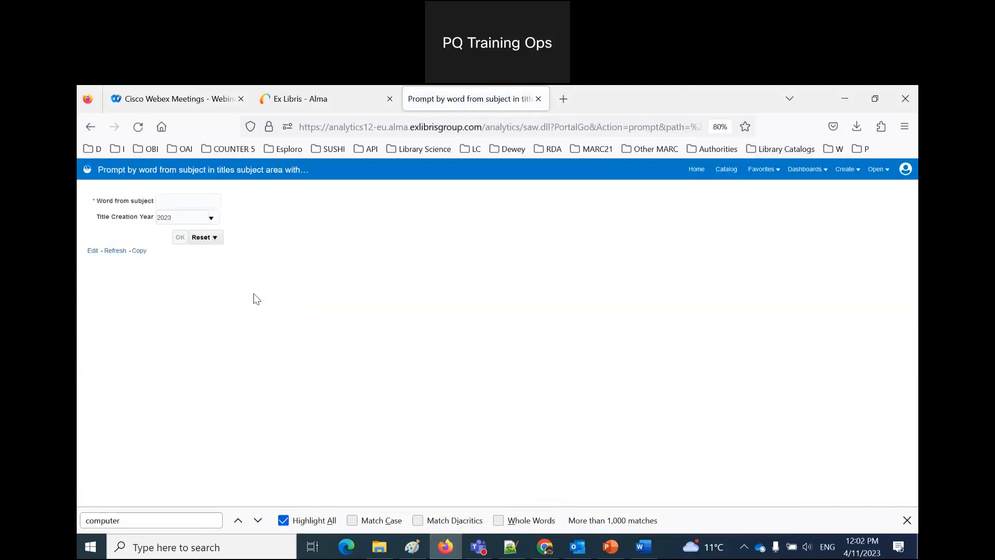
{"action": "left_click", "coordinate": [195, 199]}
{"action": "type", "text": "librar"}
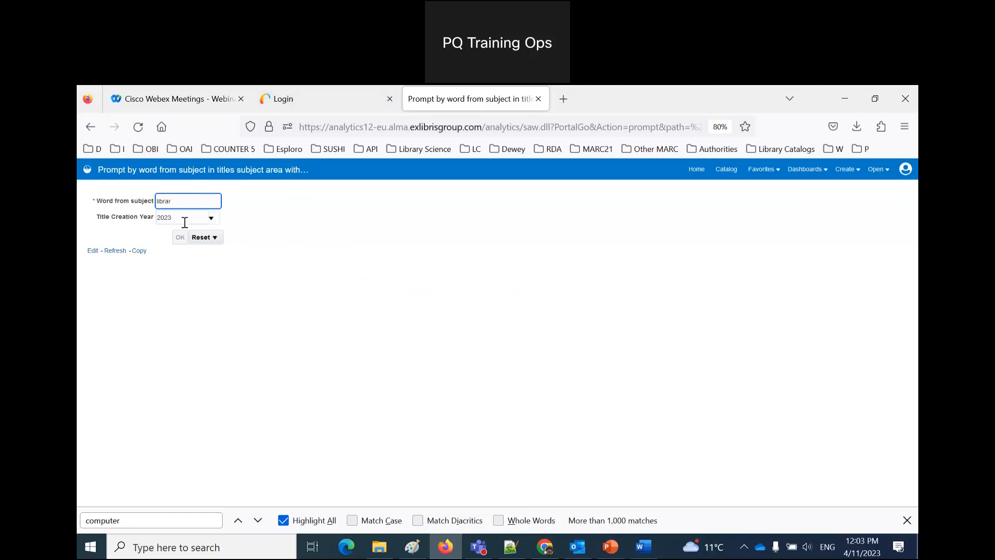
Step: Try to list the Title Creation Year choices, run the report for librar and 2023, and open it for editing
{"action": "left_click", "coordinate": [210, 219]}
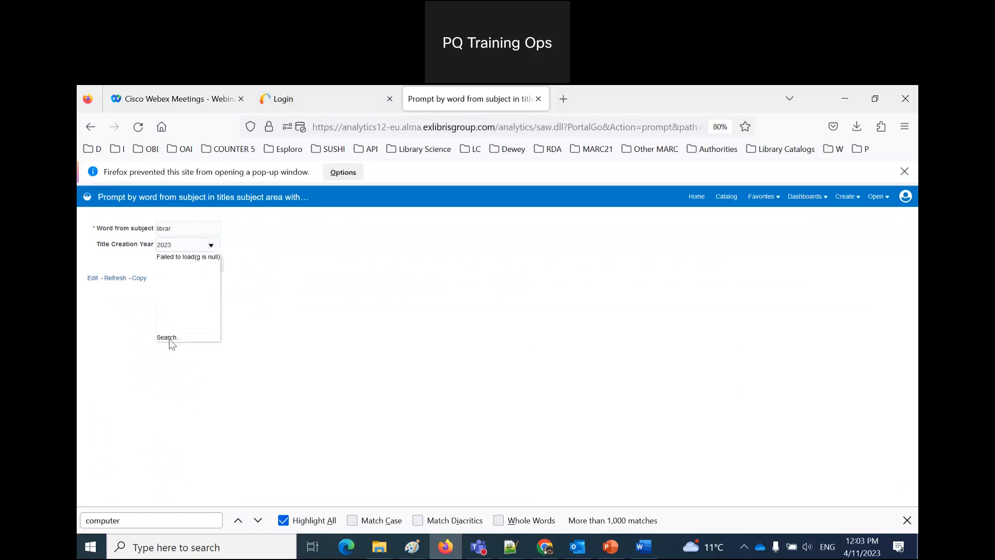
{"action": "left_click", "coordinate": [229, 360]}
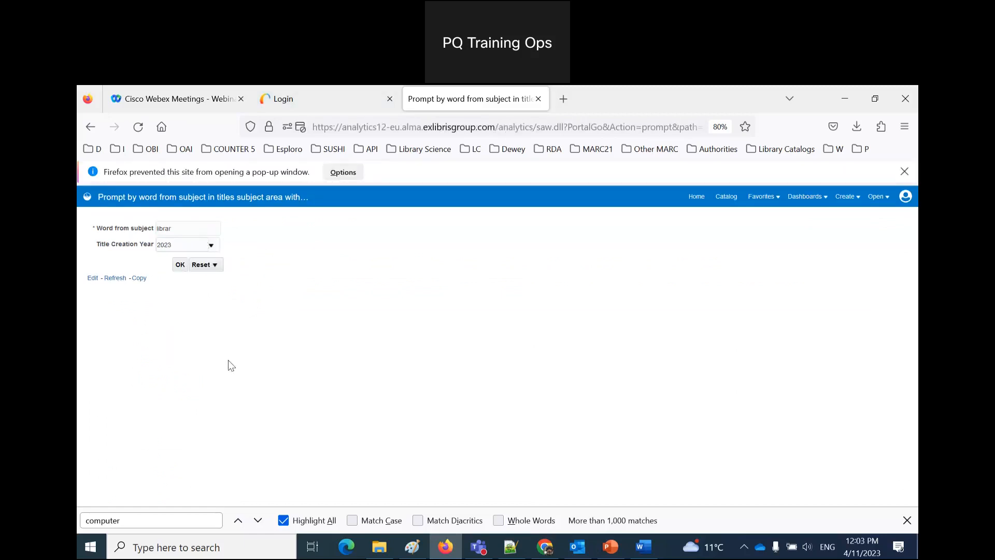
{"action": "left_click", "coordinate": [180, 266]}
{"action": "left_click", "coordinate": [92, 281]}
Step: Close the report page, discarding its input, and log back in to Alma with the saved user name and password
{"action": "left_click", "coordinate": [342, 98]}
{"action": "left_click", "coordinate": [474, 98]}
{"action": "left_click", "coordinate": [538, 98]}
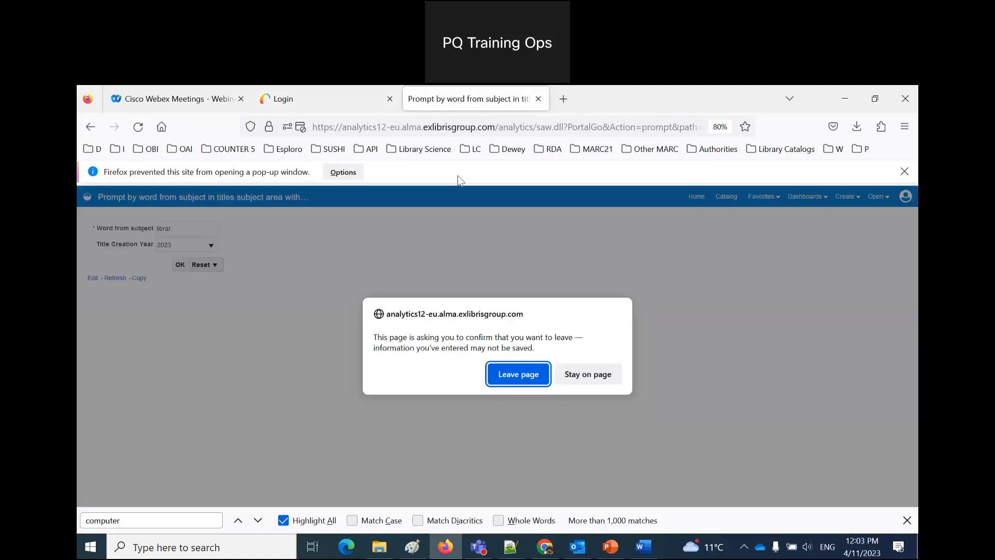
{"action": "left_click", "coordinate": [518, 376]}
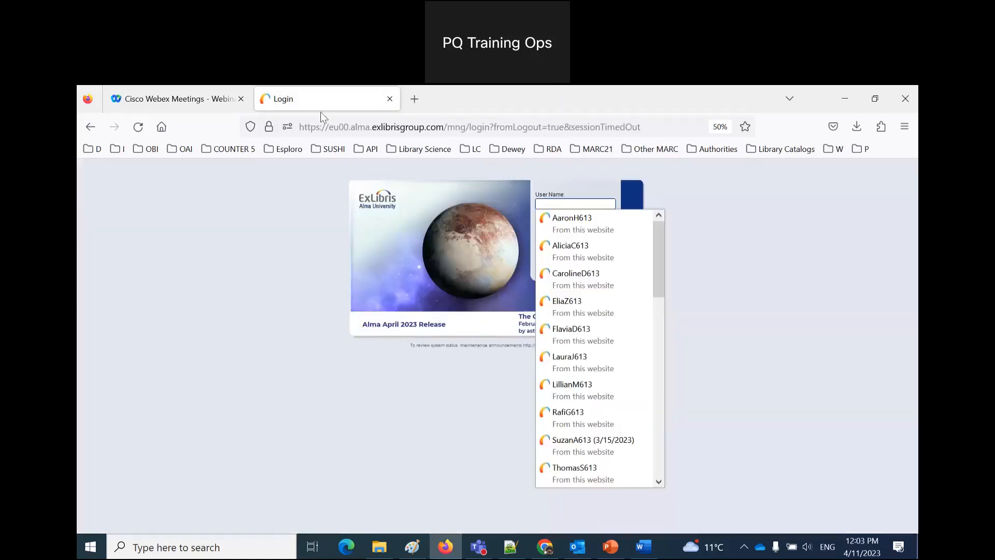
{"action": "left_click", "coordinate": [617, 246]}
{"action": "left_click", "coordinate": [581, 268]}
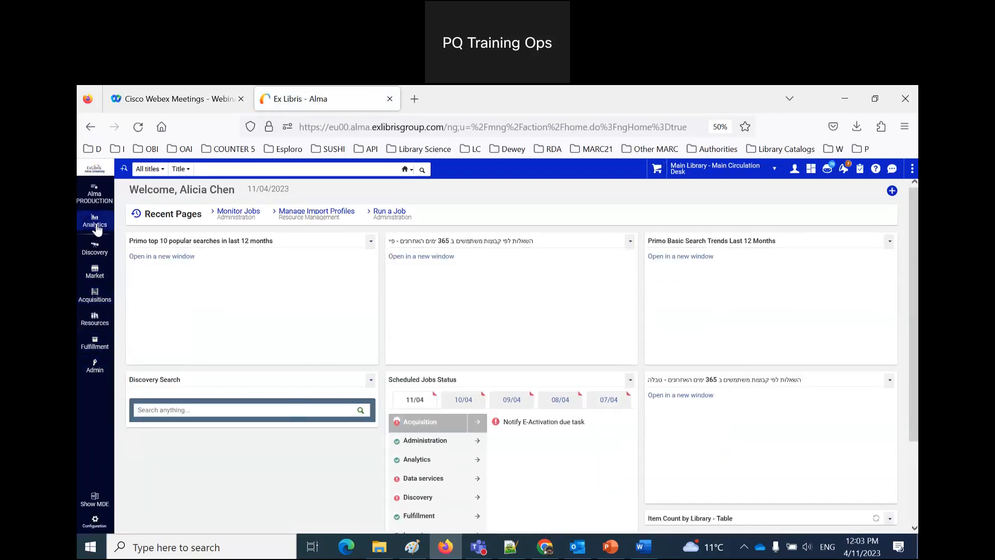
Step: Open Analytics from Alma and edit "Prompt by word from subject in titles subject area with creation year defaulted" from the catalog
{"action": "left_click", "coordinate": [95, 224]}
{"action": "left_click", "coordinate": [218, 426]}
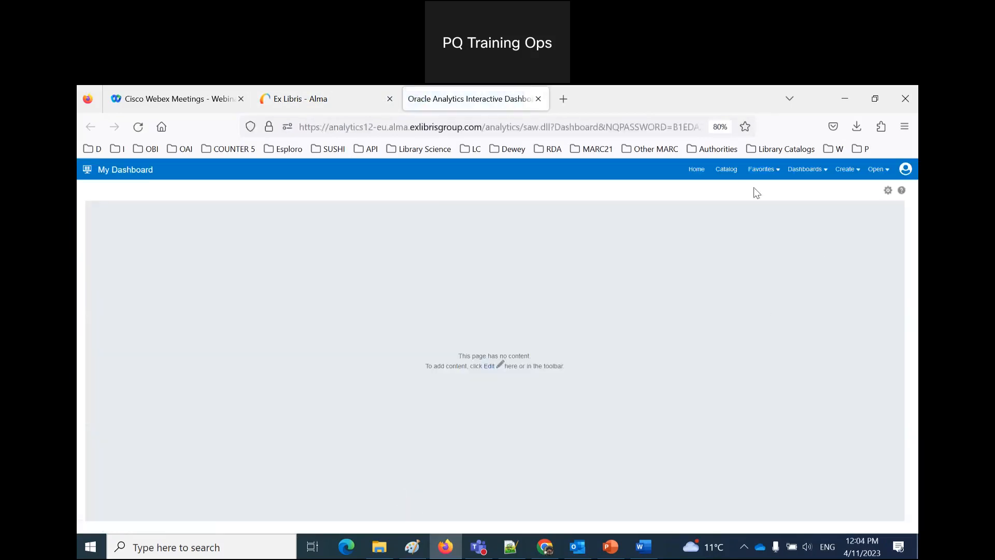
{"action": "left_click", "coordinate": [725, 172]}
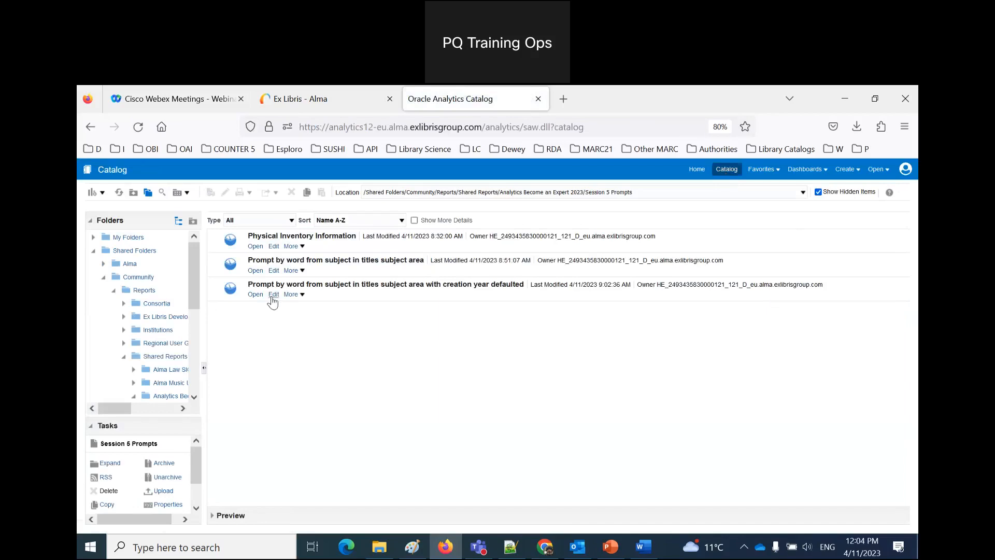
{"action": "left_click", "coordinate": [273, 295]}
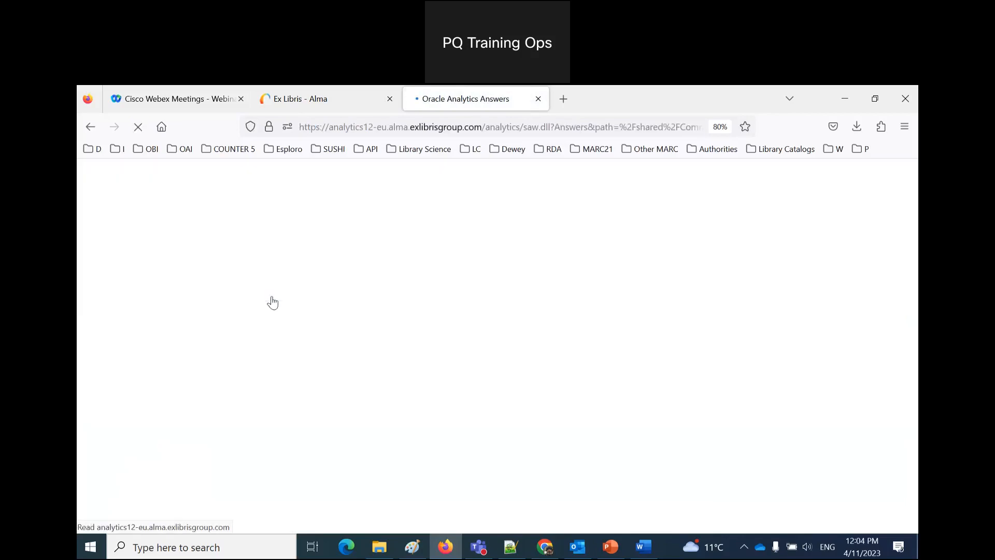
Step: Check the Title Creation Year prompt's default SQL statement and the years offered in its preview list
{"action": "left_click", "coordinate": [158, 192]}
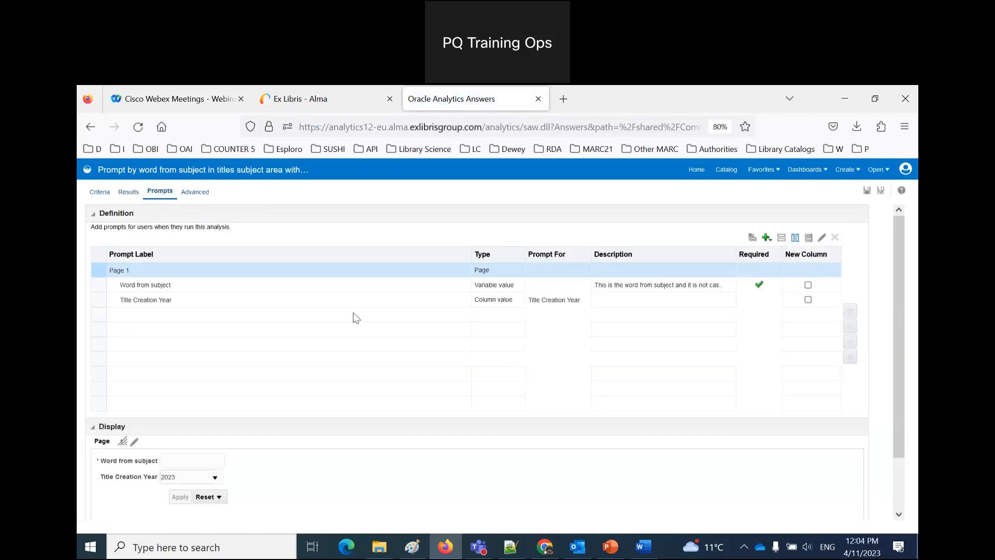
{"action": "double_click", "coordinate": [378, 304]}
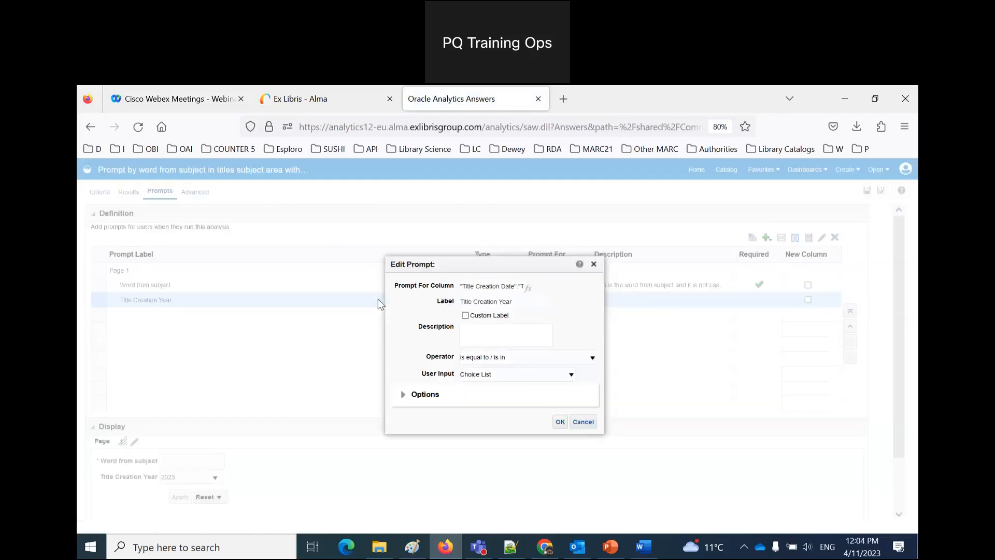
{"action": "left_click", "coordinate": [403, 394]}
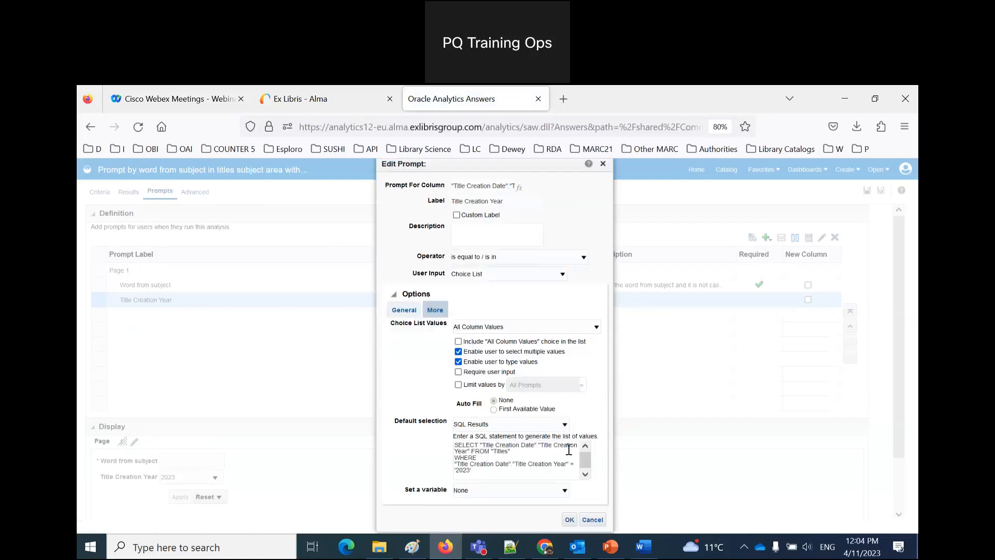
{"action": "left_click", "coordinate": [574, 521]}
{"action": "left_click", "coordinate": [215, 479]}
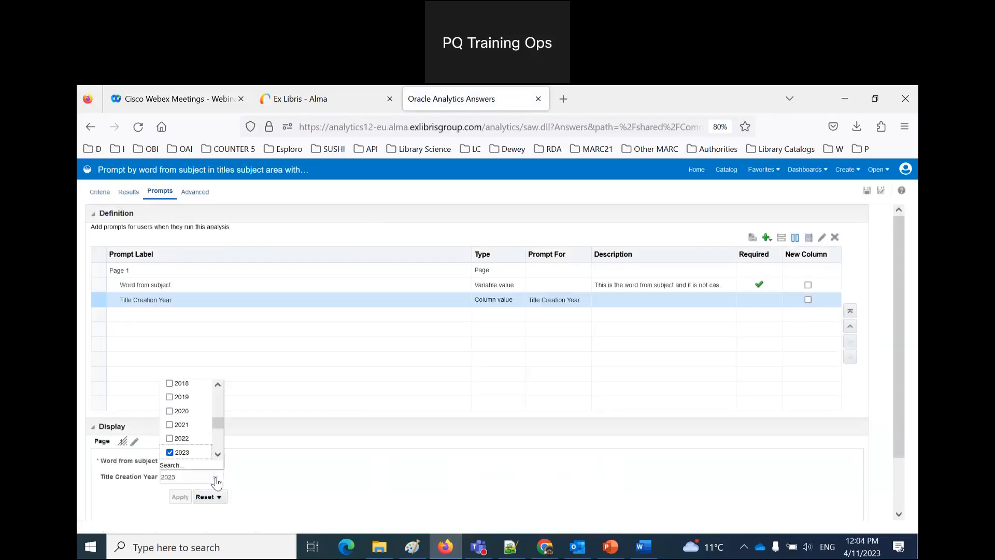
{"action": "left_click", "coordinate": [275, 508]}
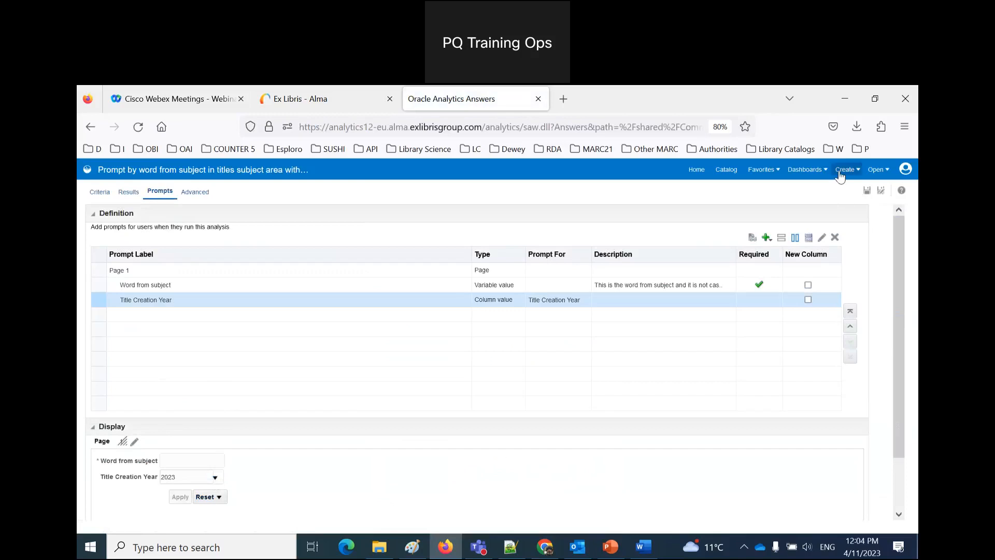
Step: Open "Prompt by word from subject in titles subject area with creation year defaulted" from the catalog and run it for librar and 2023
{"action": "left_click", "coordinate": [726, 170]}
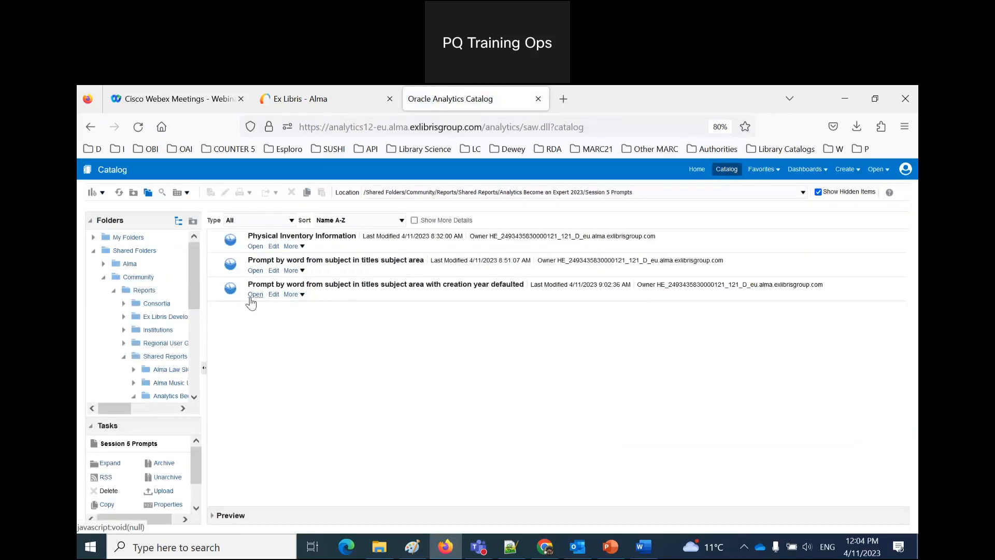
{"action": "left_click", "coordinate": [255, 295]}
{"action": "left_click", "coordinate": [171, 199]}
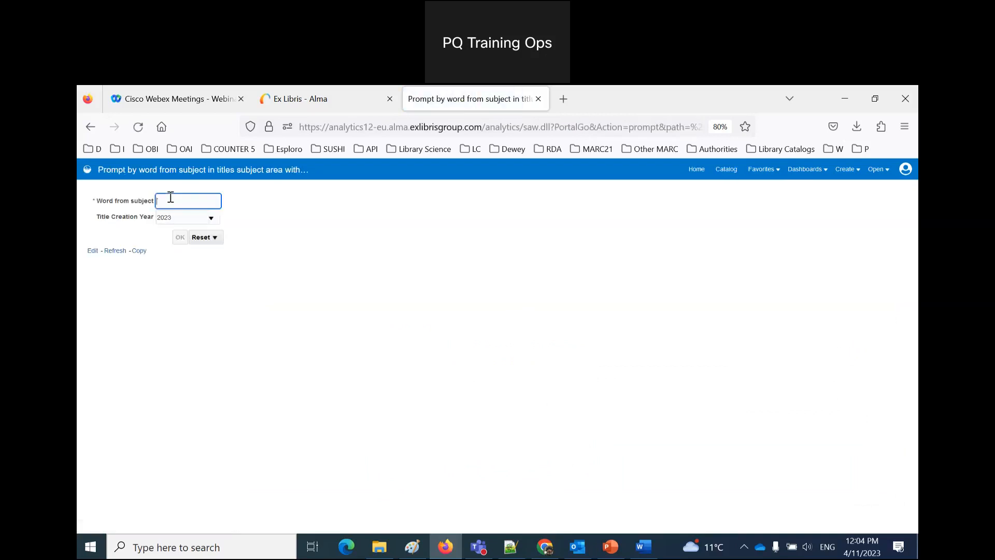
{"action": "type", "text": "librar"}
{"action": "left_click", "coordinate": [211, 218]}
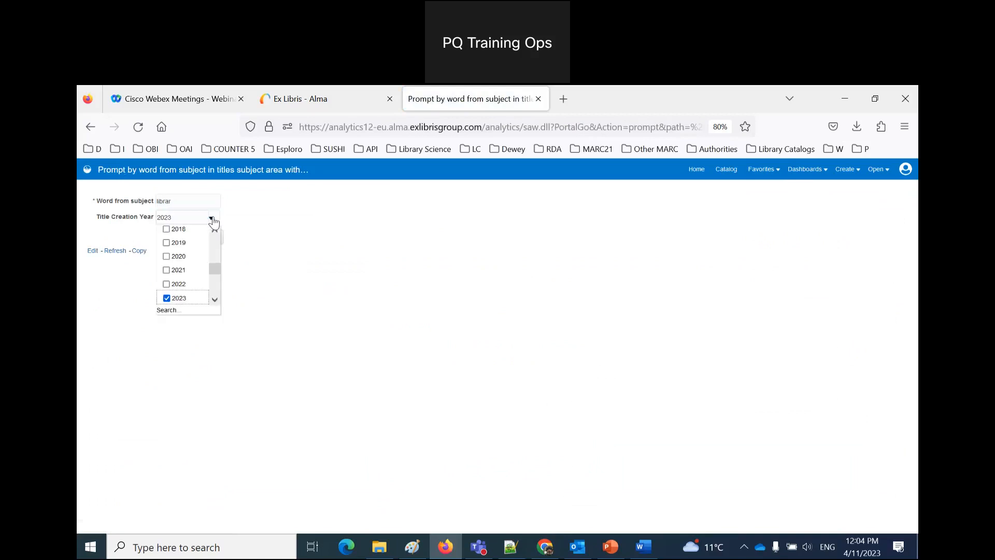
{"action": "scroll", "coordinate": [213, 241], "scroll_direction": "down", "scroll_amount": 6}
{"action": "left_click_drag", "start_coordinate": [222, 307], "coordinate": [192, 275]}
{"action": "left_click", "coordinate": [280, 328]}
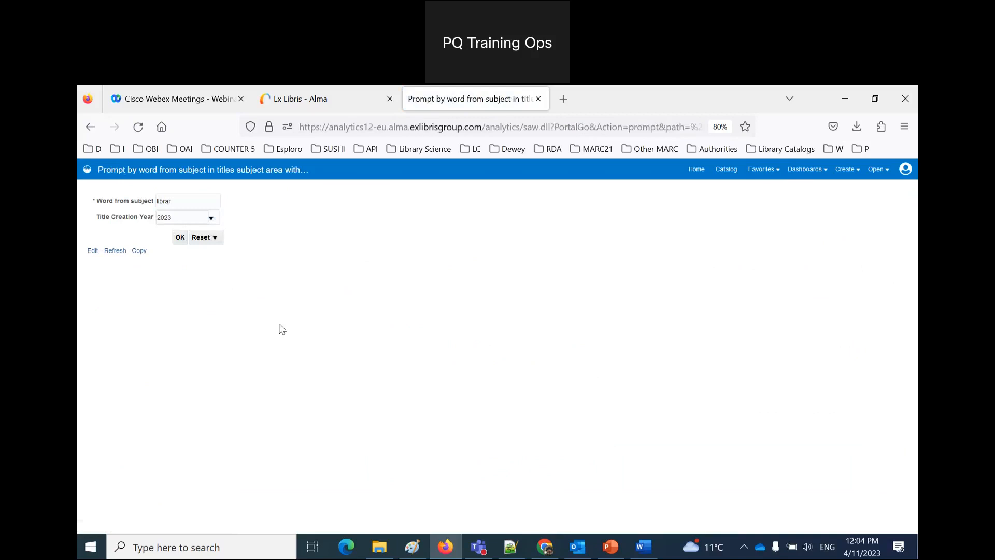
{"action": "left_click", "coordinate": [181, 239]}
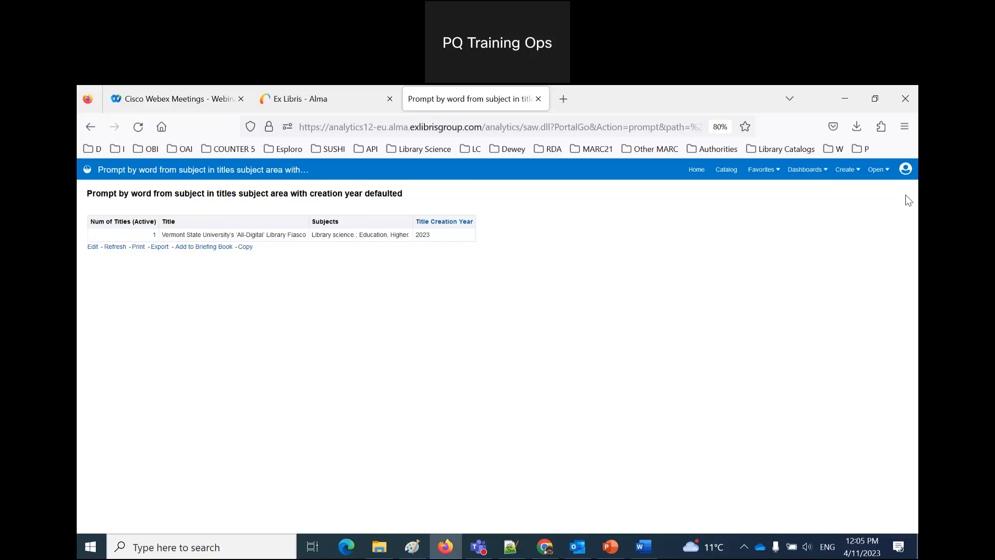
Step: Edit the report and switch the Title Creation Year prompt's default selection to Specific Values
{"action": "left_click", "coordinate": [93, 247]}
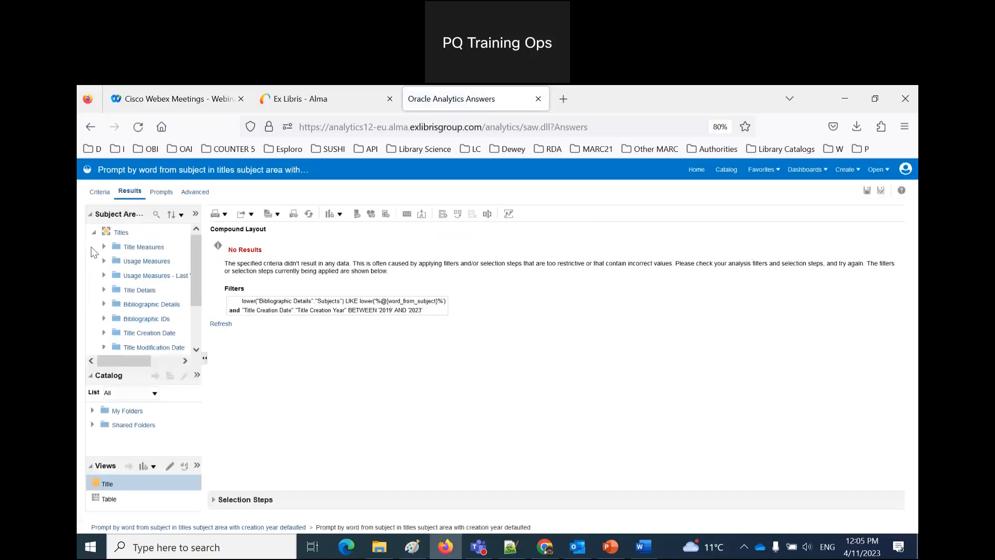
{"action": "left_click", "coordinate": [161, 194]}
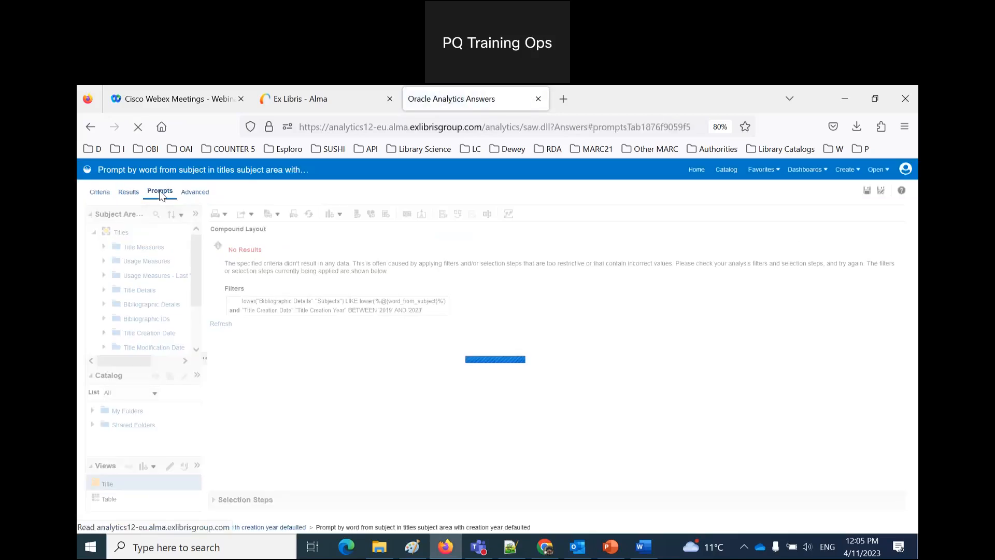
{"action": "double_click", "coordinate": [237, 308]}
{"action": "double_click", "coordinate": [233, 300]}
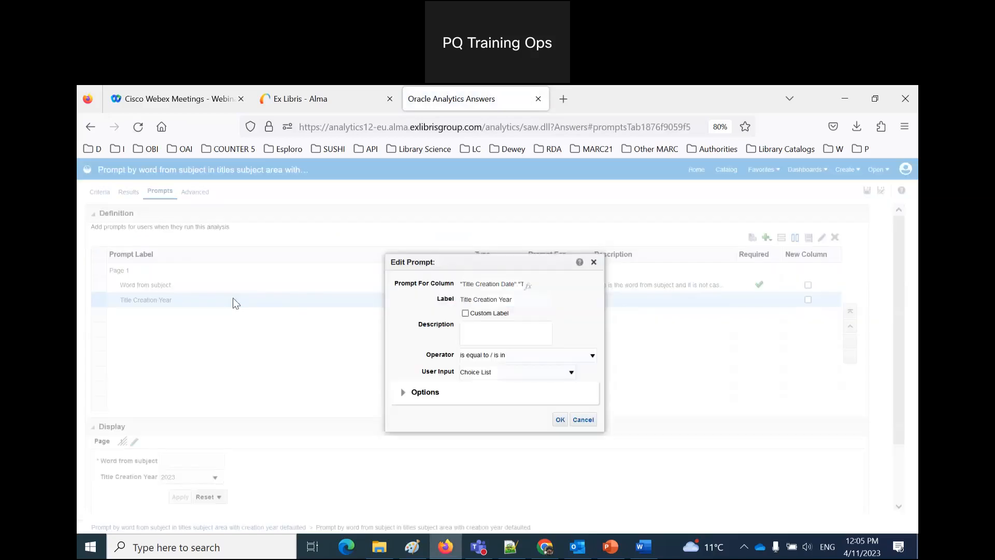
{"action": "left_click", "coordinate": [403, 394]}
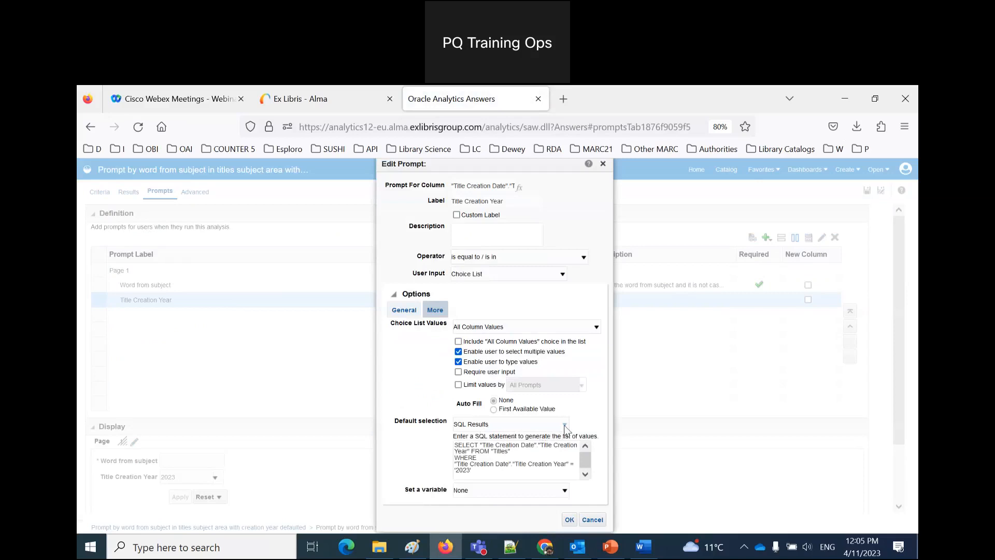
{"action": "left_click", "coordinate": [564, 424]}
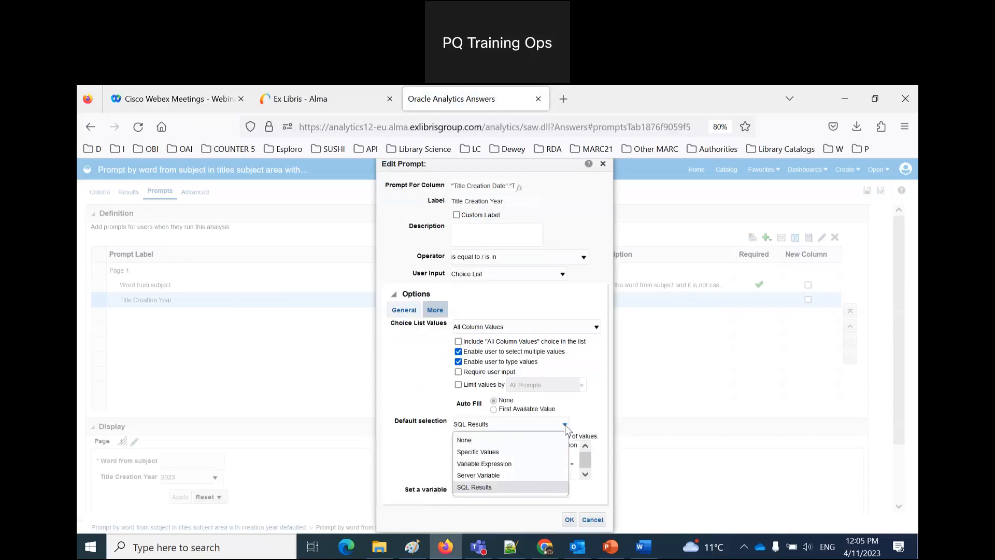
{"action": "left_click", "coordinate": [510, 453]}
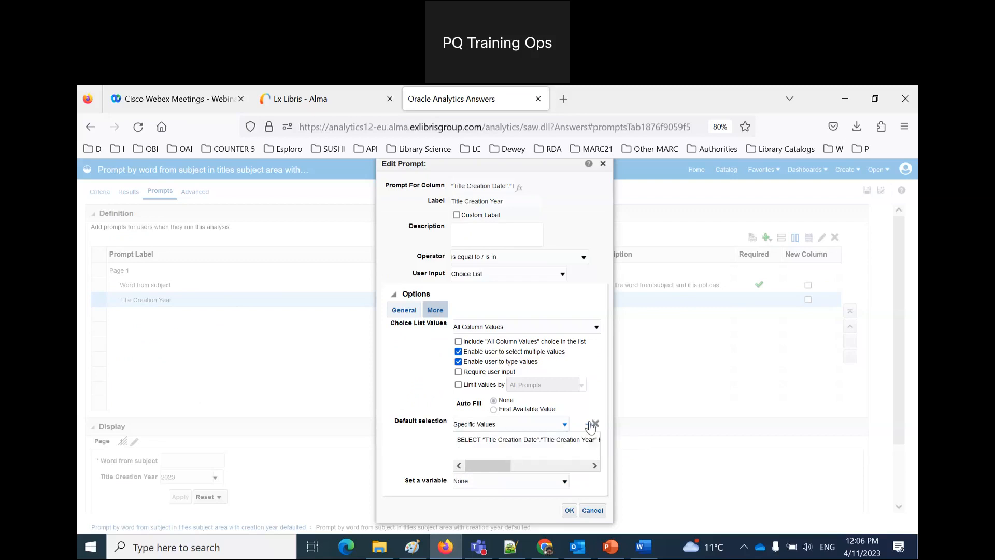
Step: Add 2023 as the prompt's specific default value, remove the SQL statement from the values, and apply the prompt changes
{"action": "left_click", "coordinate": [590, 426]}
{"action": "scroll", "coordinate": [325, 377], "scroll_direction": "down", "scroll_amount": 8}
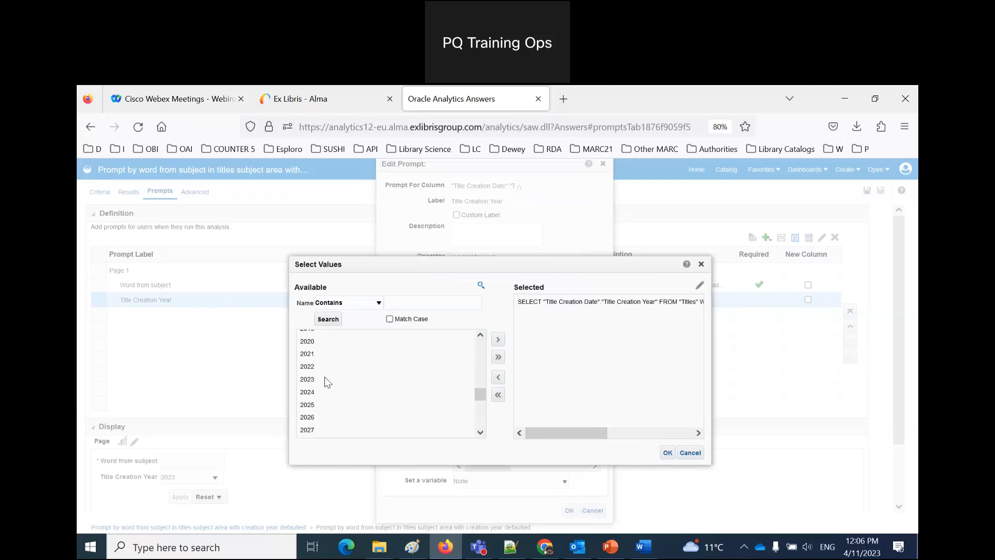
{"action": "double_click", "coordinate": [306, 382]}
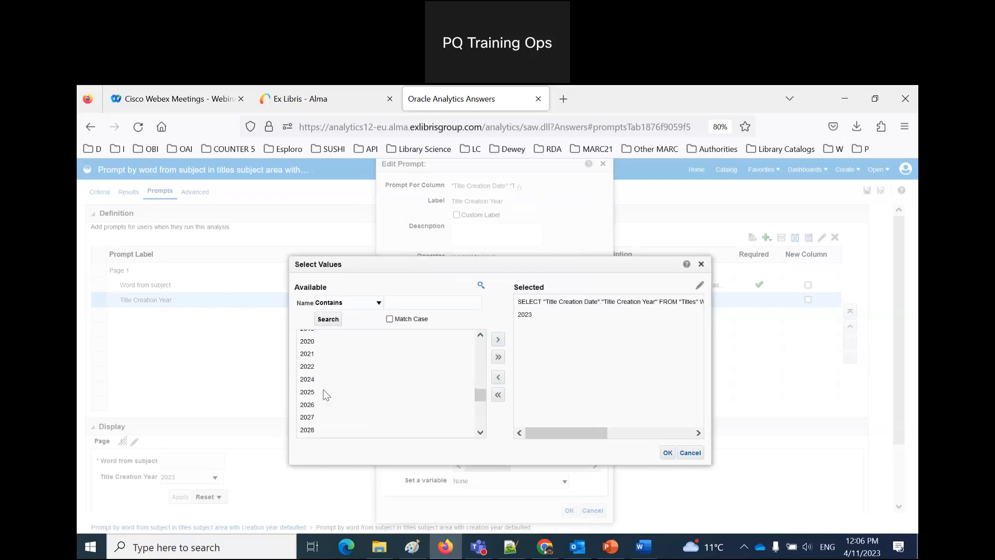
{"action": "left_click", "coordinate": [666, 452]}
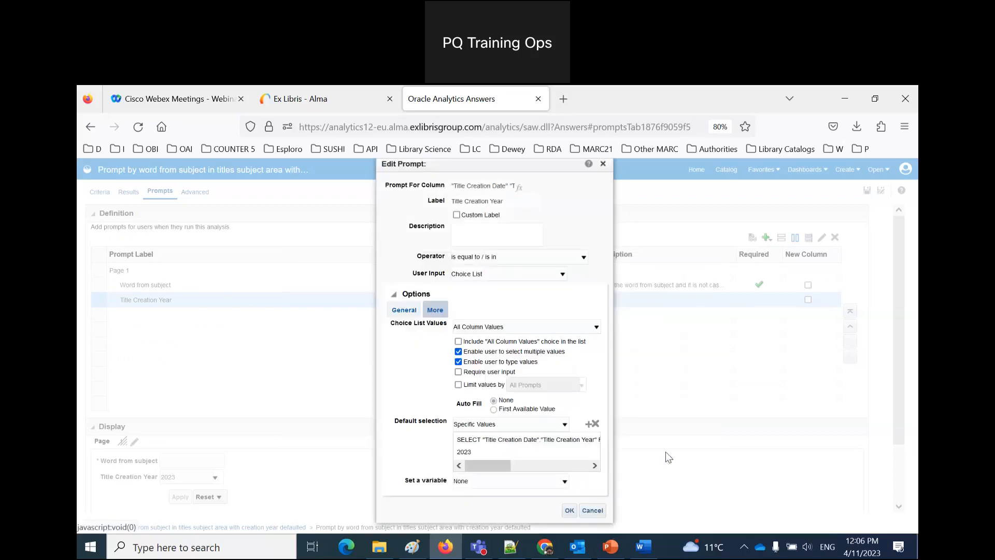
{"action": "left_click", "coordinate": [460, 440]}
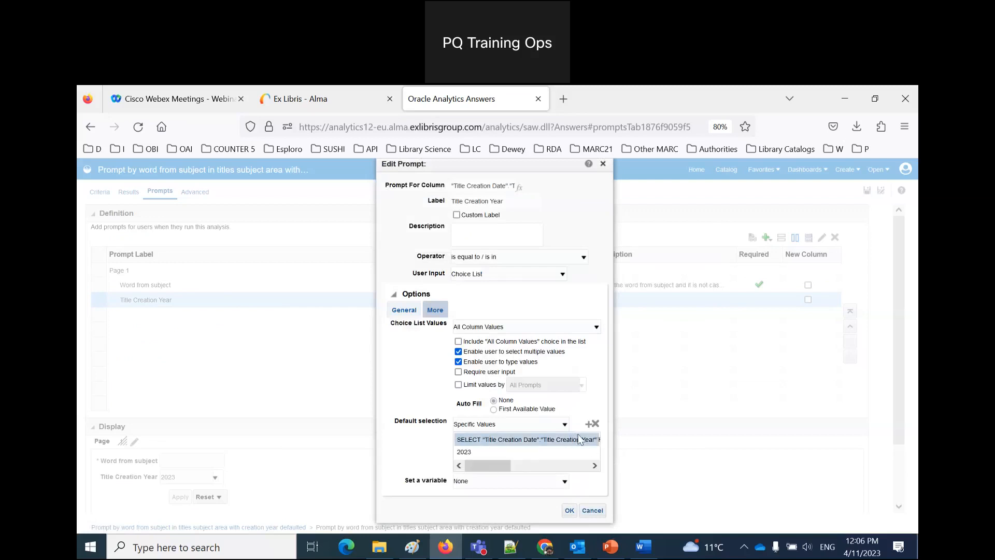
{"action": "left_click", "coordinate": [595, 424]}
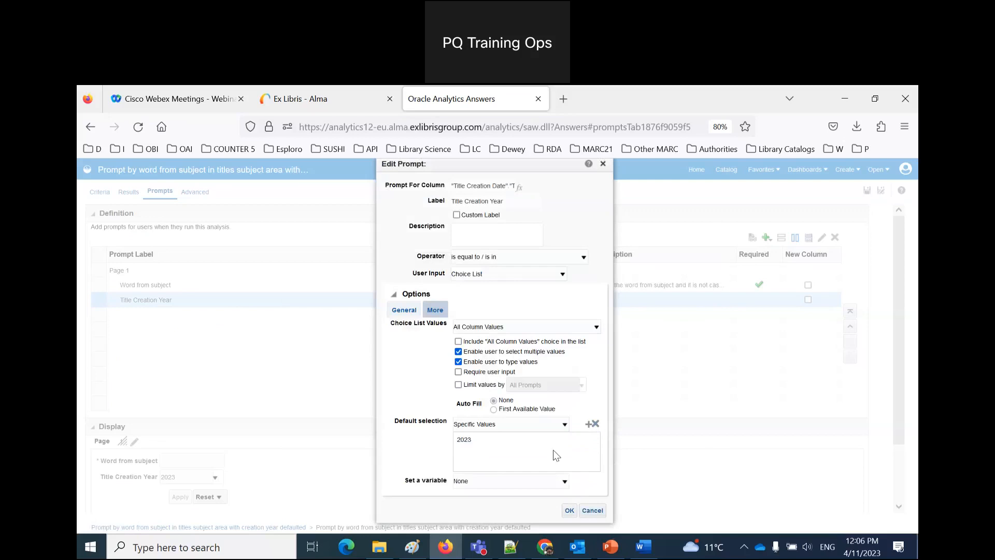
{"action": "left_click", "coordinate": [570, 510]}
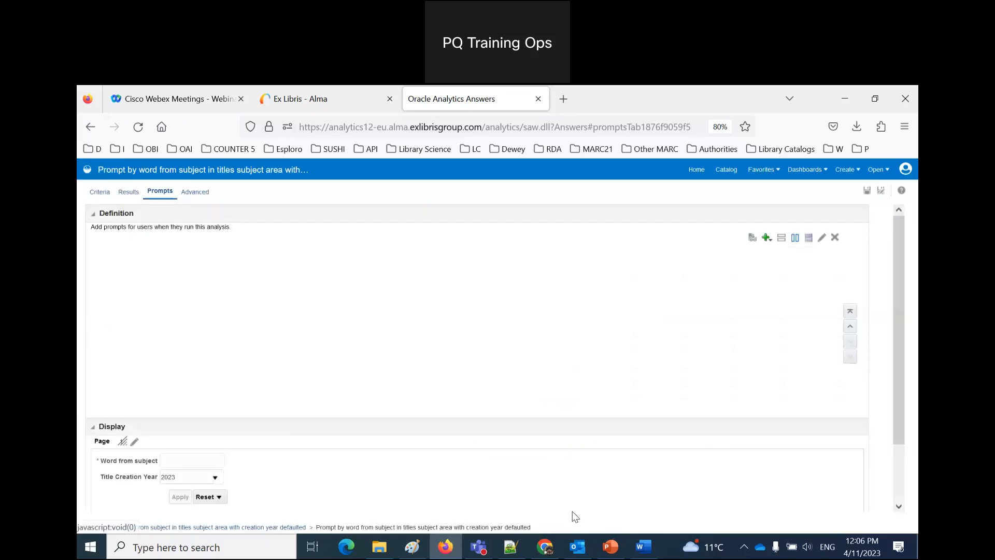
Step: Recheck the Title Creation Year prompt's default selection types and available specific values, and save the report
{"action": "double_click", "coordinate": [449, 302]}
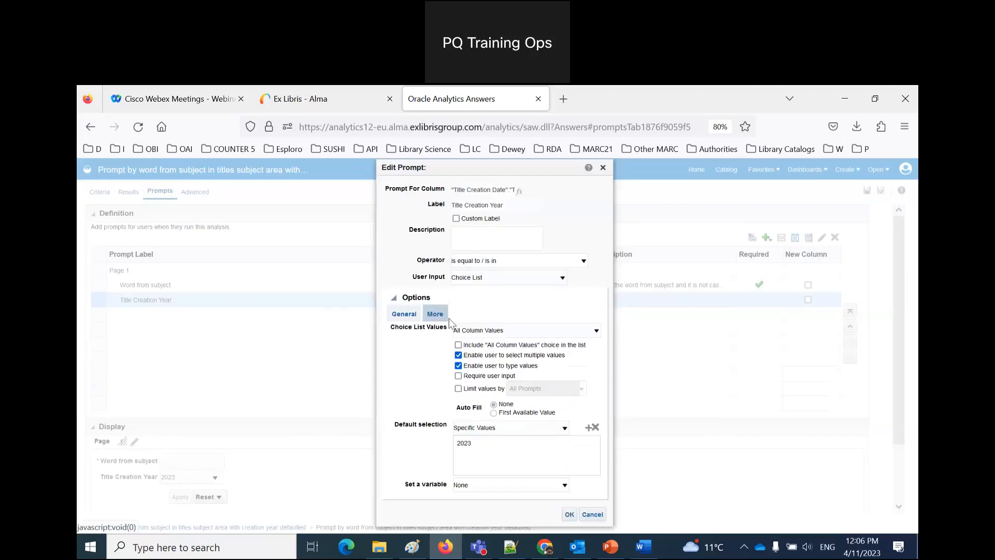
{"action": "left_click", "coordinate": [498, 428]}
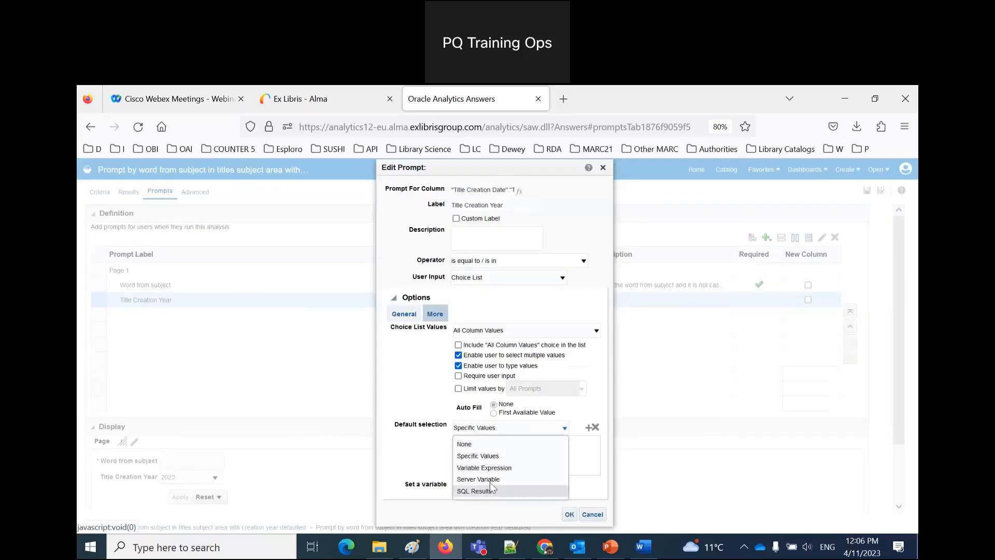
{"action": "left_click", "coordinate": [485, 456]}
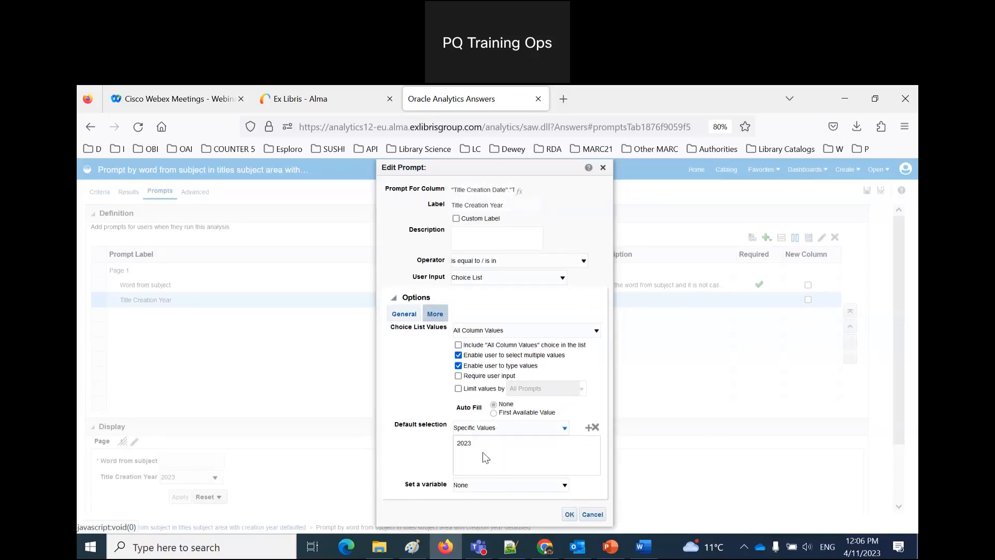
{"action": "left_click", "coordinate": [589, 428]}
{"action": "scroll", "coordinate": [329, 351], "scroll_direction": "down", "scroll_amount": 10}
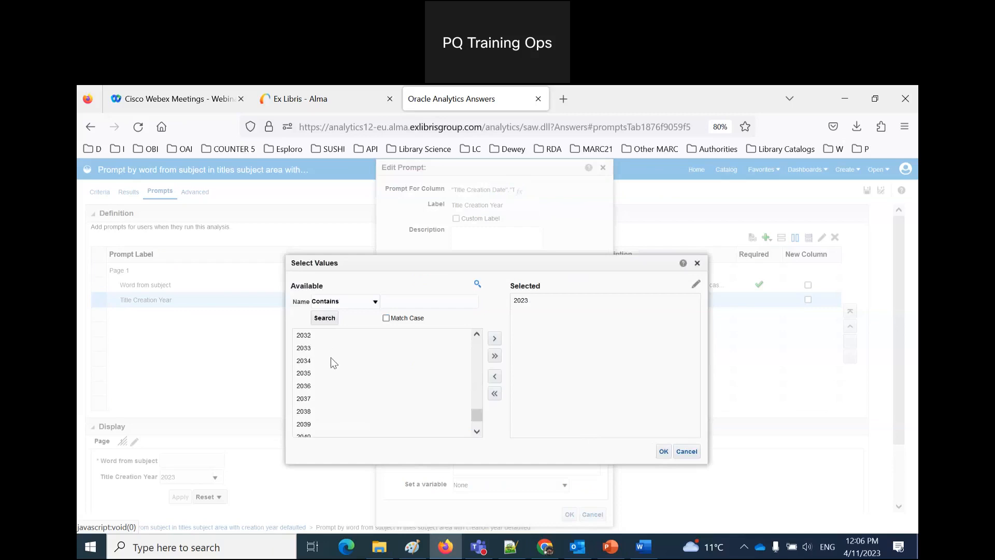
{"action": "left_click", "coordinate": [692, 452]}
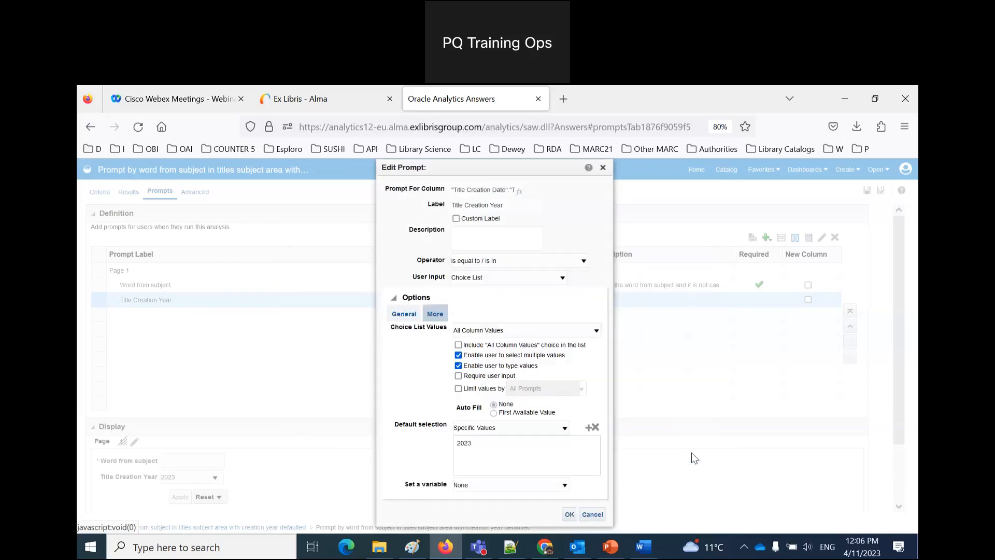
{"action": "left_click", "coordinate": [569, 515]}
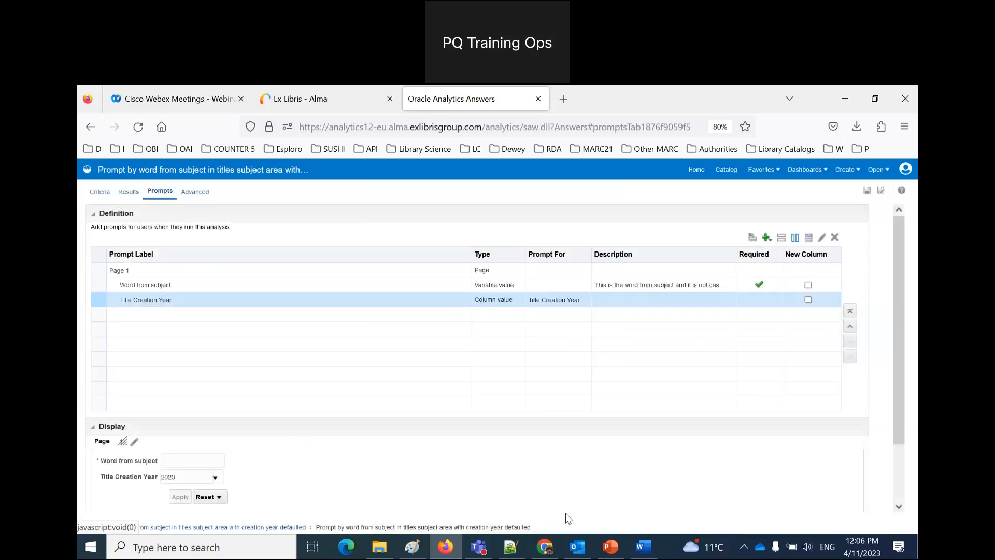
{"action": "left_click", "coordinate": [867, 191]}
Step: Reopen the creation year defaulted report from the catalog and run it for the subject word a with creation year 2023
{"action": "left_click", "coordinate": [725, 171]}
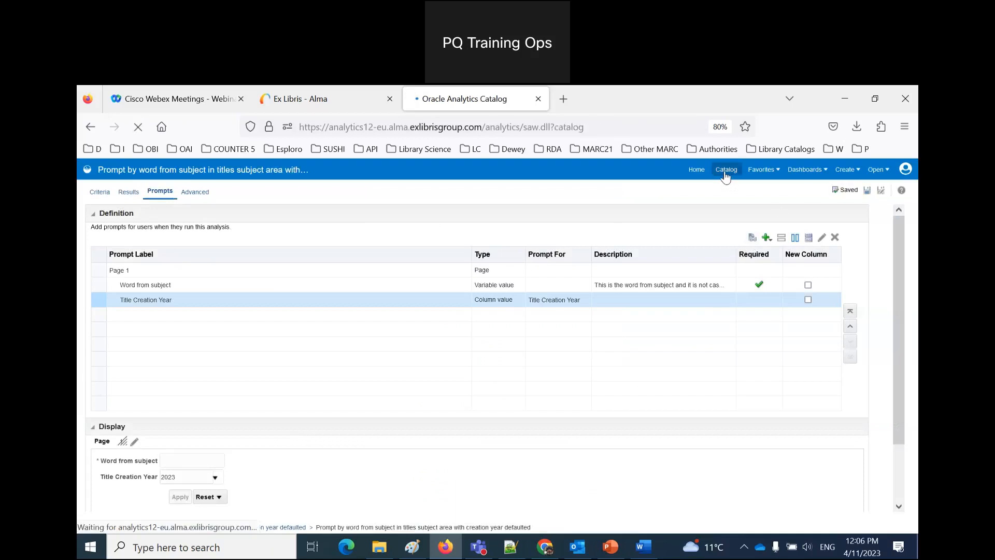
{"action": "left_click", "coordinate": [254, 294]}
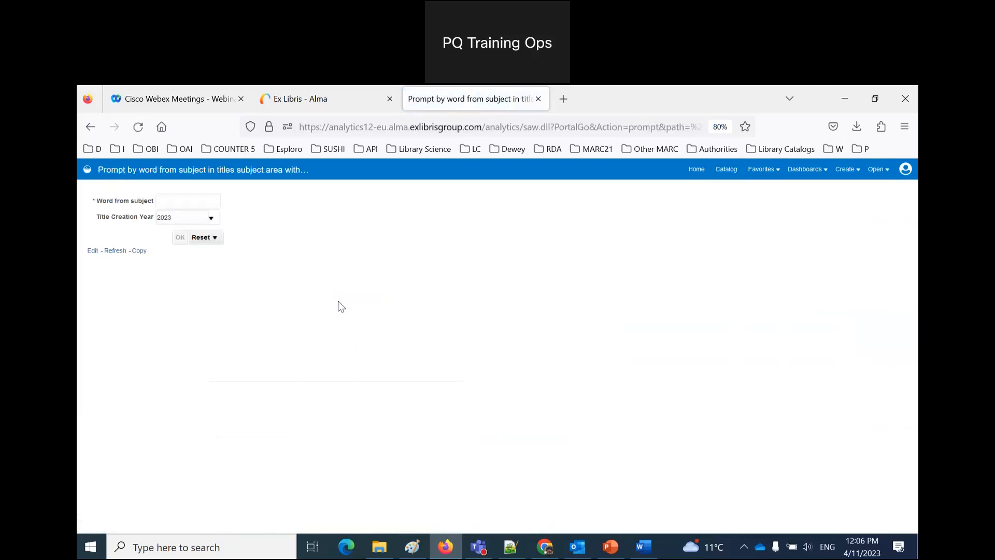
{"action": "left_click", "coordinate": [214, 219]}
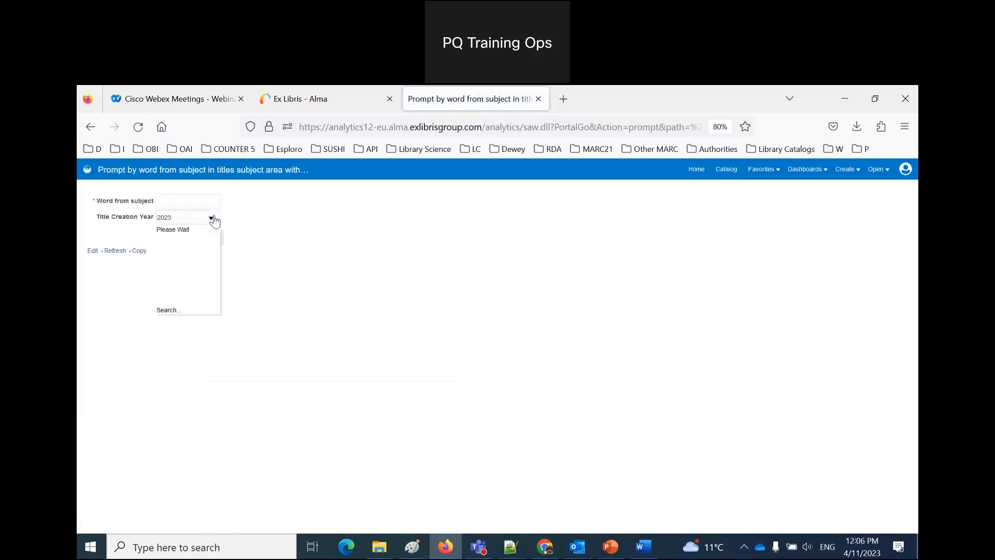
{"action": "left_click", "coordinate": [213, 218]}
{"action": "left_click", "coordinate": [202, 202]}
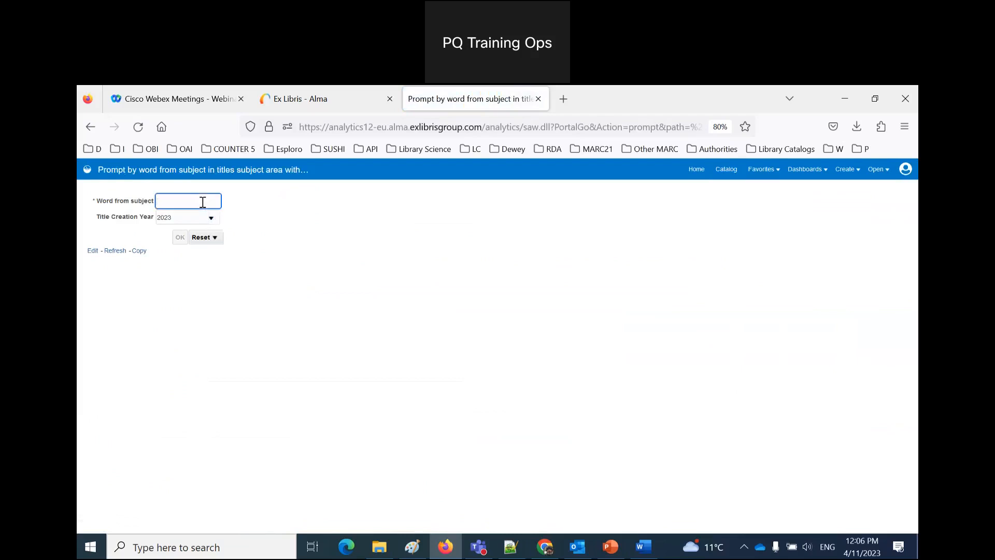
{"action": "left_click", "coordinate": [200, 289]}
{"action": "left_click", "coordinate": [182, 203]}
{"action": "type", "text": "a"}
{"action": "left_click", "coordinate": [180, 237]}
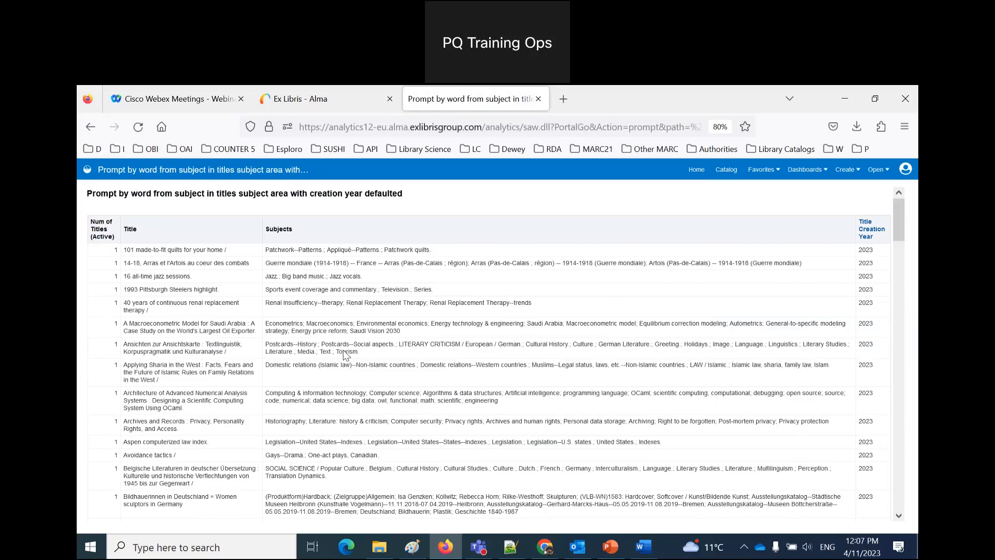
Step: Reopen the report for editing and show the Title Creation Year prompt's options, keeping Specific Values as the default selection
{"action": "left_click_drag", "start_coordinate": [892, 254], "coordinate": [894, 508]}
{"action": "left_click", "coordinate": [92, 515]}
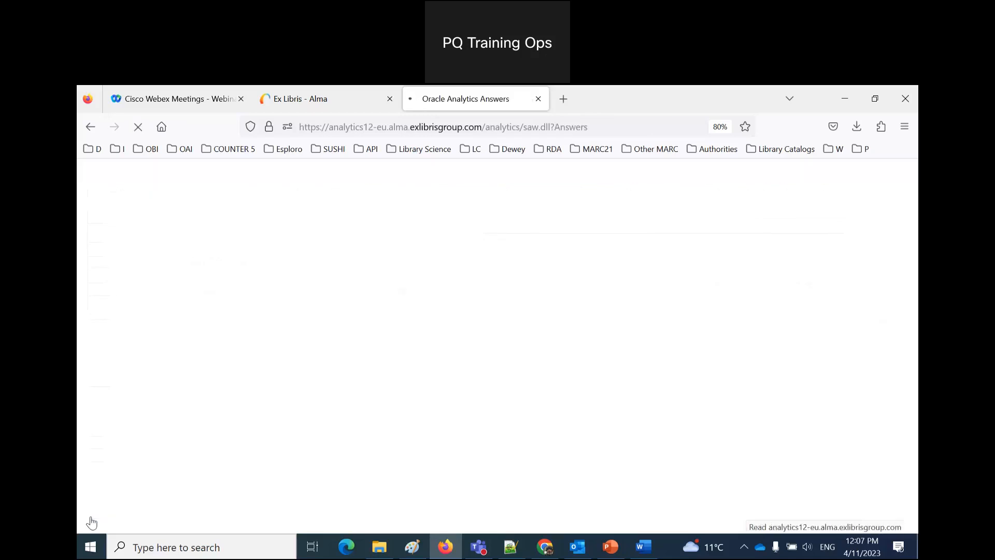
{"action": "left_click", "coordinate": [160, 192]}
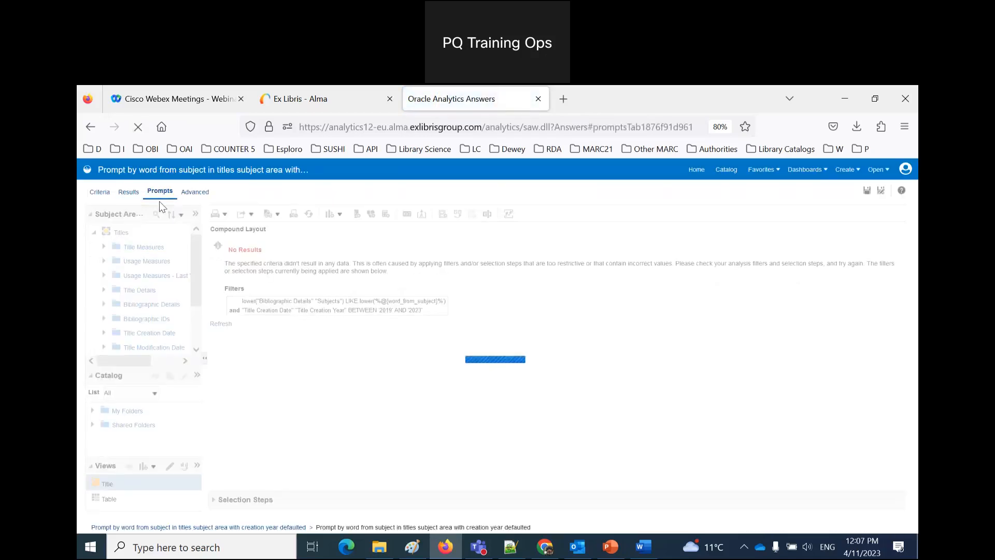
{"action": "double_click", "coordinate": [271, 301]}
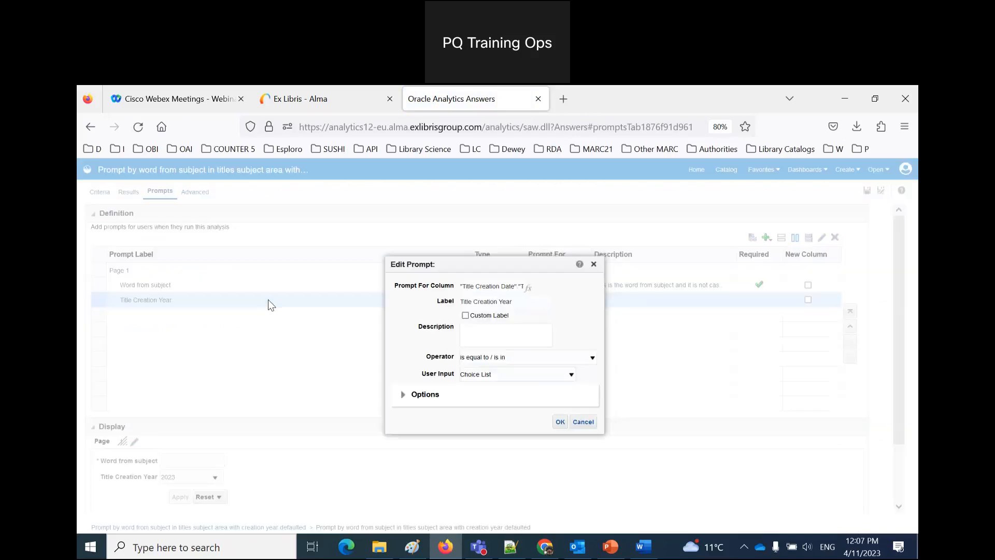
{"action": "left_click", "coordinate": [401, 395]}
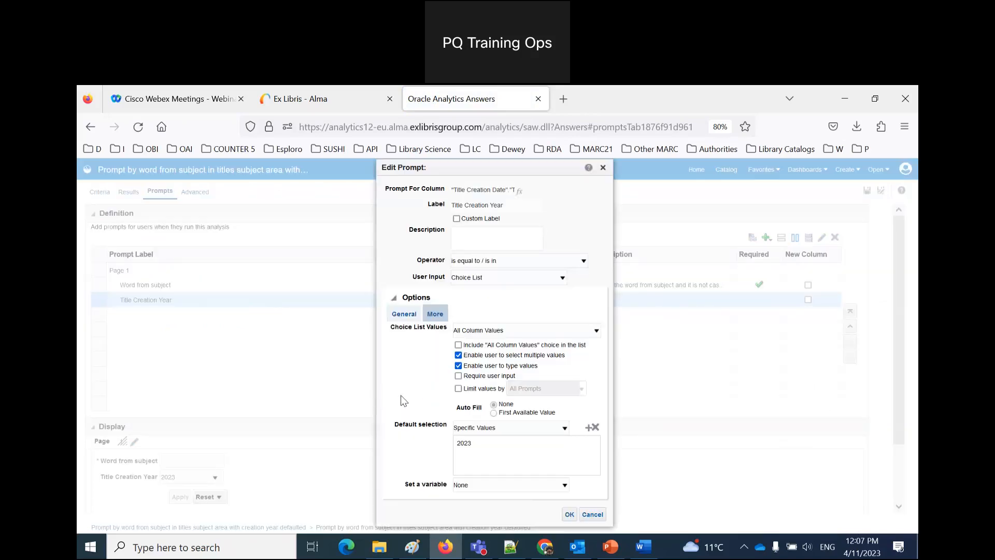
{"action": "left_click", "coordinate": [508, 429]}
{"action": "left_click", "coordinate": [509, 456]}
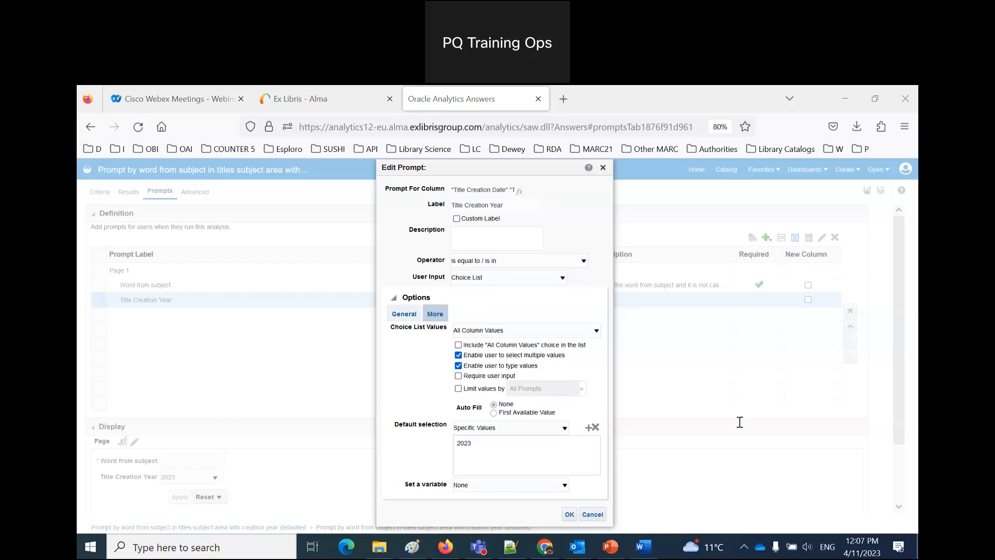
Step: Change the Title Creation Year prompt's default selection to SQL Results, replacing 2023 with the Titles SELECT statement where Title Creation Year = '2023'
{"action": "left_click", "coordinate": [501, 432]}
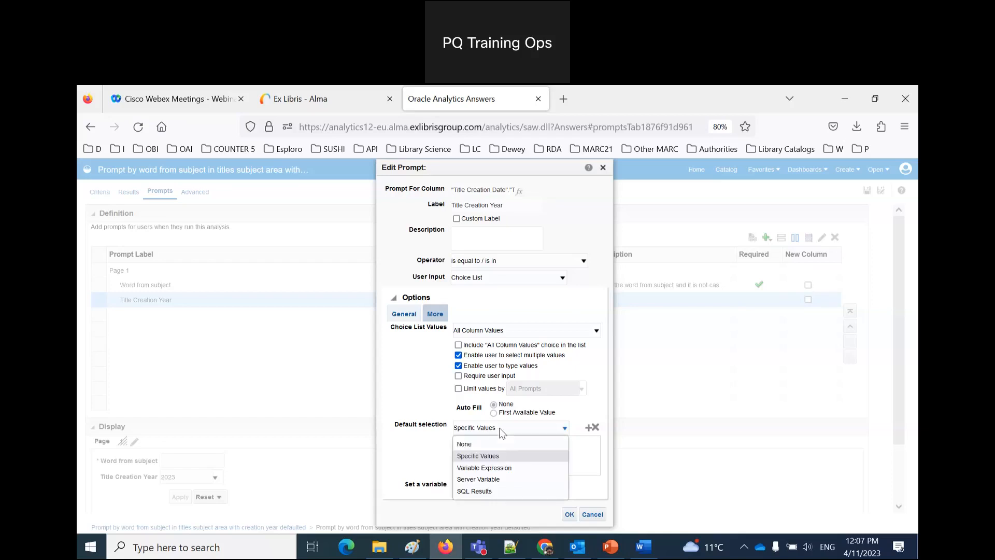
{"action": "left_click", "coordinate": [495, 491]}
{"action": "left_click_drag", "start_coordinate": [492, 453], "coordinate": [444, 452]}
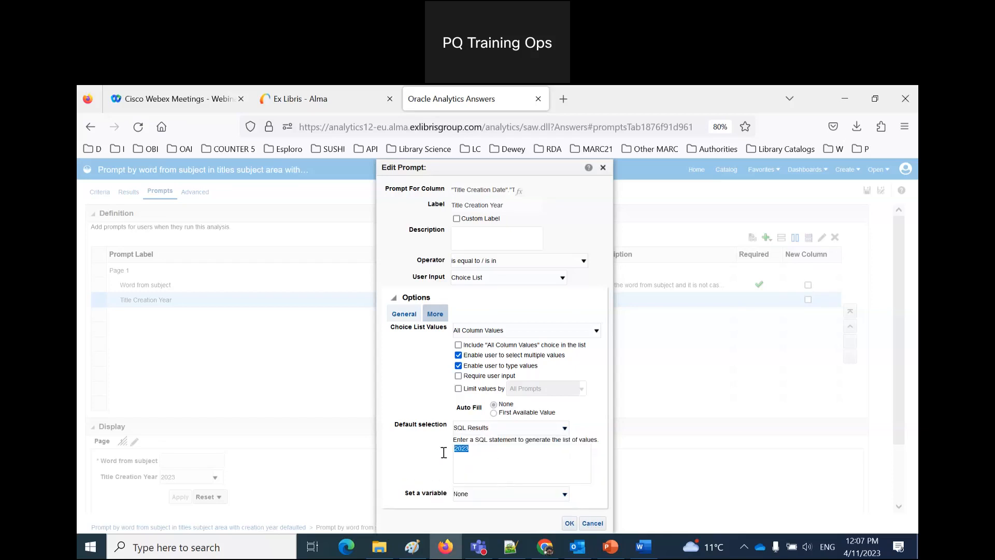
{"action": "type", "text": "SELECT \"Title Creation Date\".\"Title Creation Year\" FROM \"Titles\" WHERE \"Title Creation Date\".\"Title Creation Year\" = '2023'"}
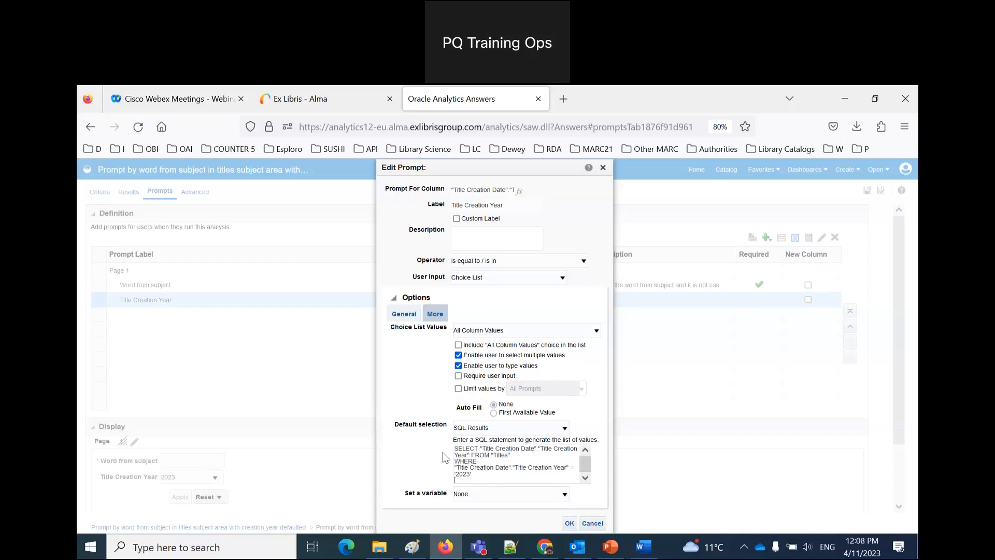
Step: Switch to the Word document and change '2023' to 'YEAR(CURRENT_DATE)' in the second Title Creation Year SQL statement
{"action": "left_click", "coordinate": [642, 547]}
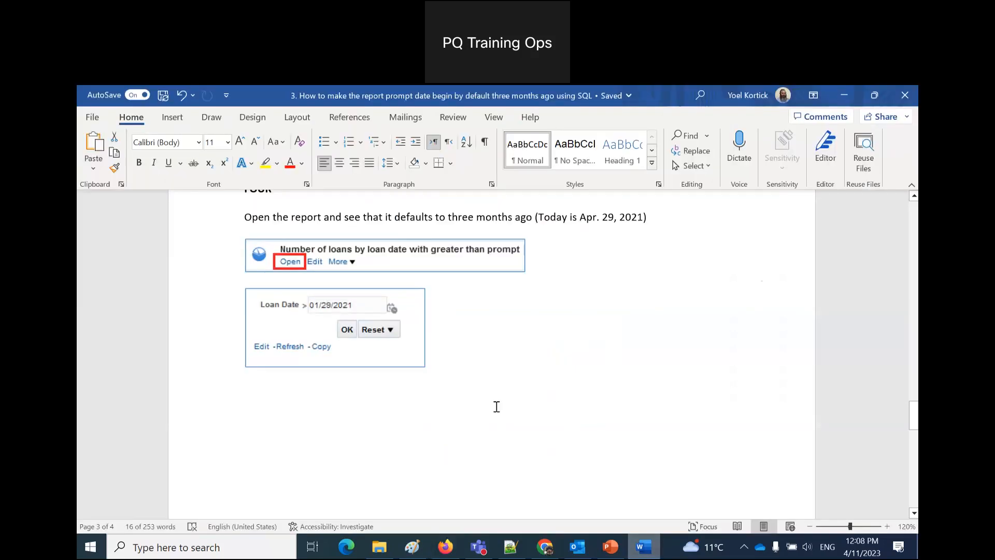
{"action": "scroll", "coordinate": [496, 406], "scroll_direction": "up", "scroll_amount": 15}
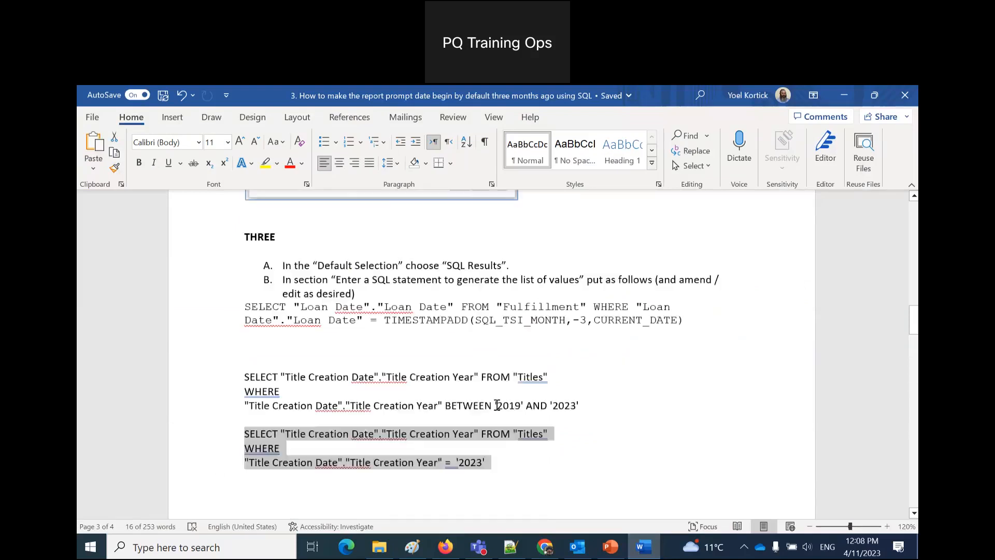
{"action": "scroll", "coordinate": [497, 406], "scroll_direction": "down", "scroll_amount": 2}
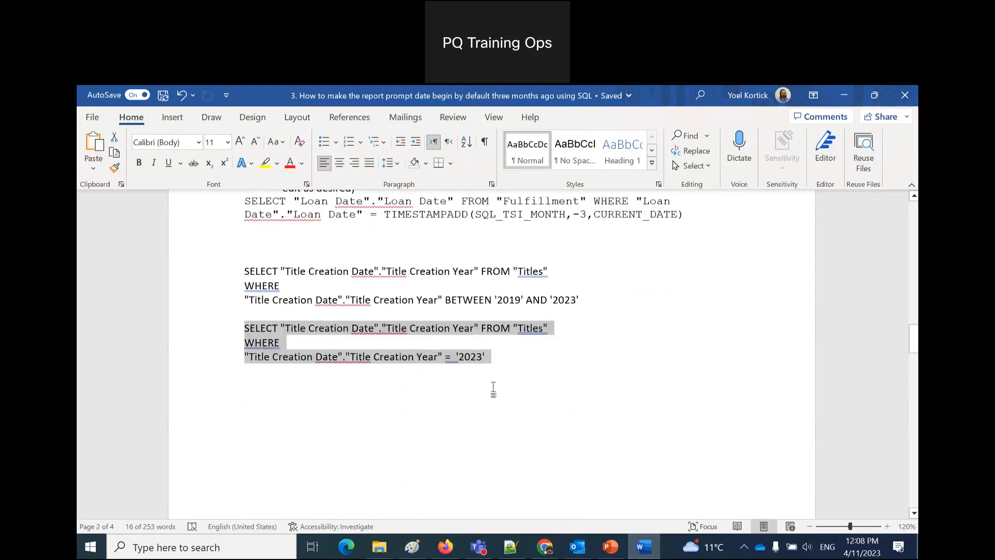
{"action": "left_click", "coordinate": [465, 358]}
{"action": "double_click", "coordinate": [447, 358]}
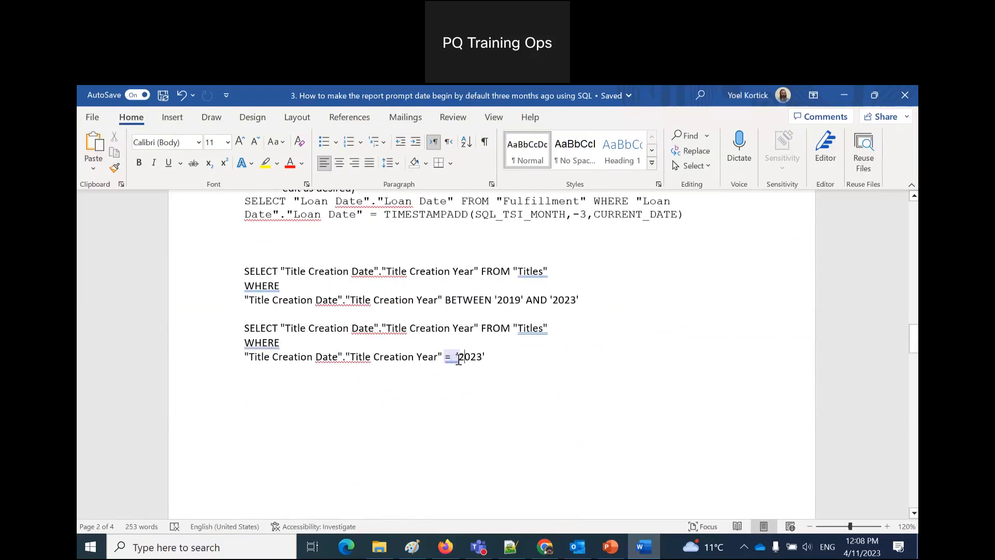
{"action": "left_click", "coordinate": [461, 359]}
{"action": "left_click_drag", "start_coordinate": [460, 358], "coordinate": [482, 358]}
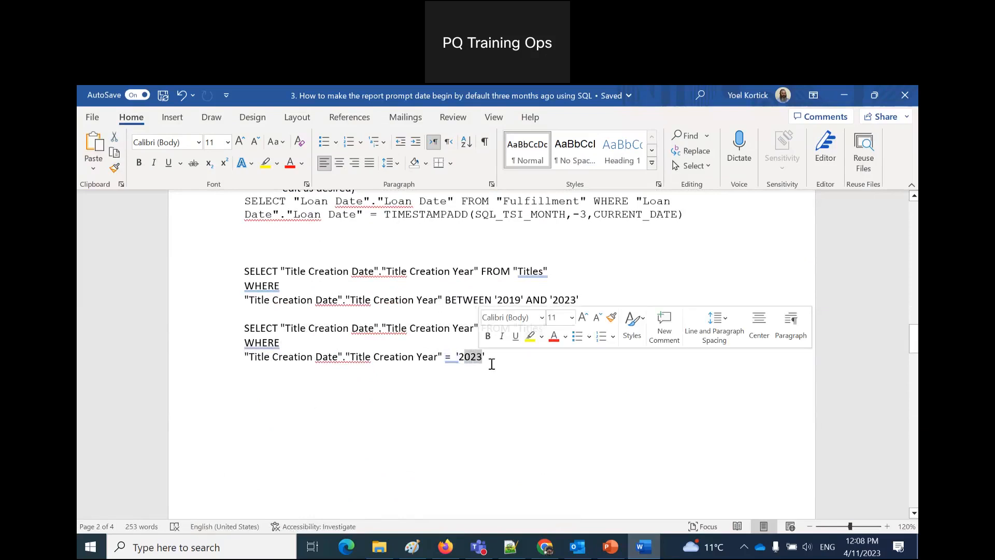
{"action": "type", "text": "2"}
{"action": "key", "text": "BackSpace"}
{"action": "type", "text": "YEAR("}
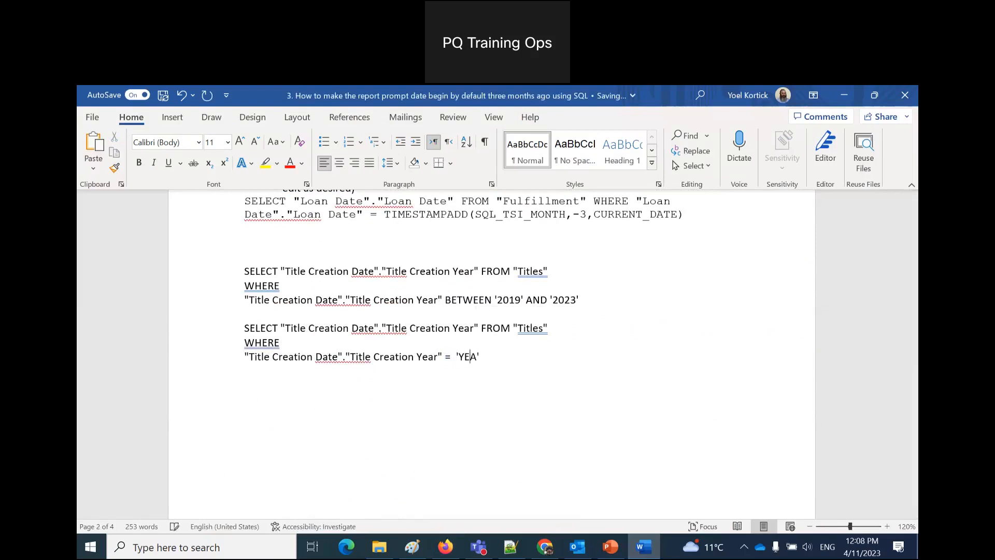
{"action": "type", "text": "CURRENT_DATE)"}
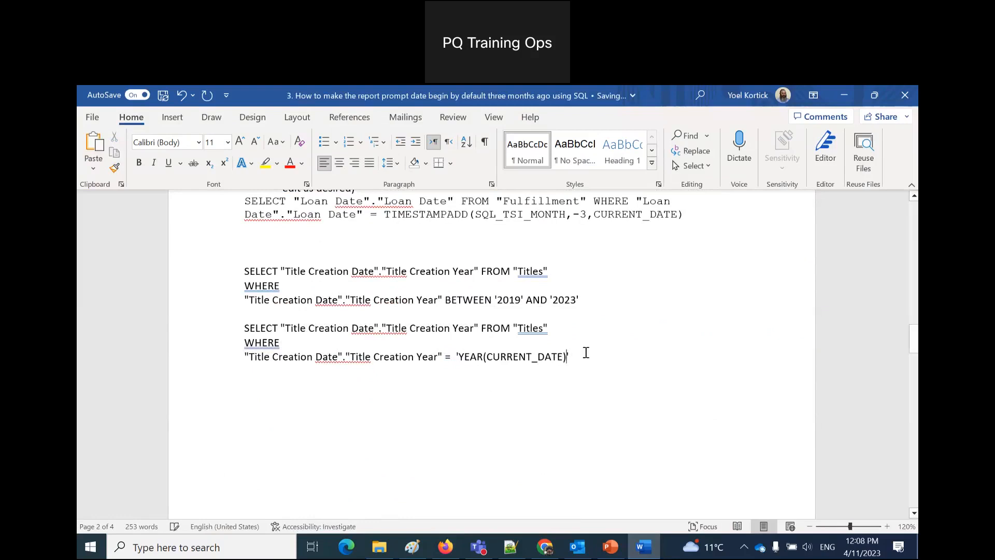
Step: Copy the YEAR(CURRENT_DATE) statement from Word over the prompt's default SQL in Oracle Analytics in Firefox, and apply the prompt changes
{"action": "left_click_drag", "start_coordinate": [576, 357], "coordinate": [269, 334]}
{"action": "key", "text": "ctrl+c"}
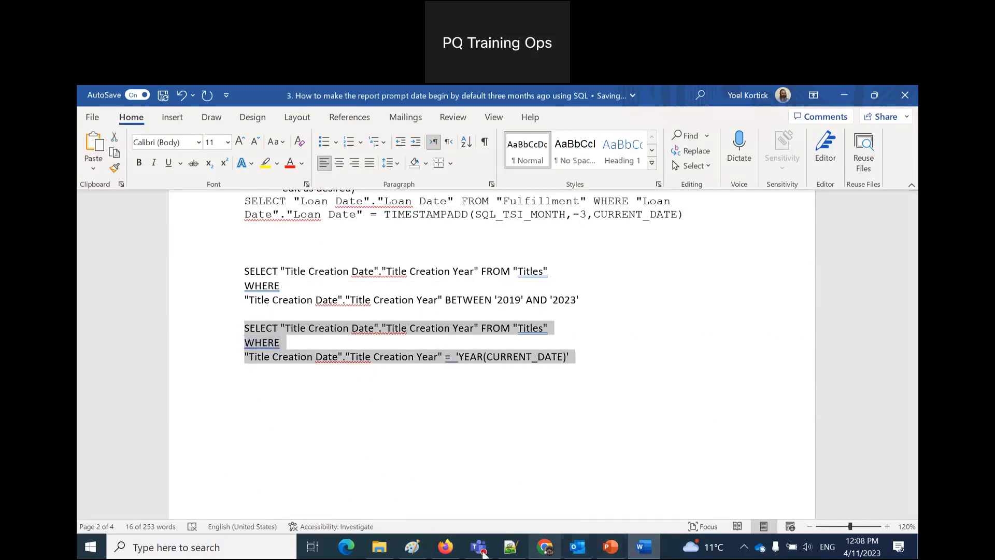
{"action": "left_click", "coordinate": [445, 546]}
{"action": "left_click", "coordinate": [499, 477]}
{"action": "key", "text": "ctrl+a"}
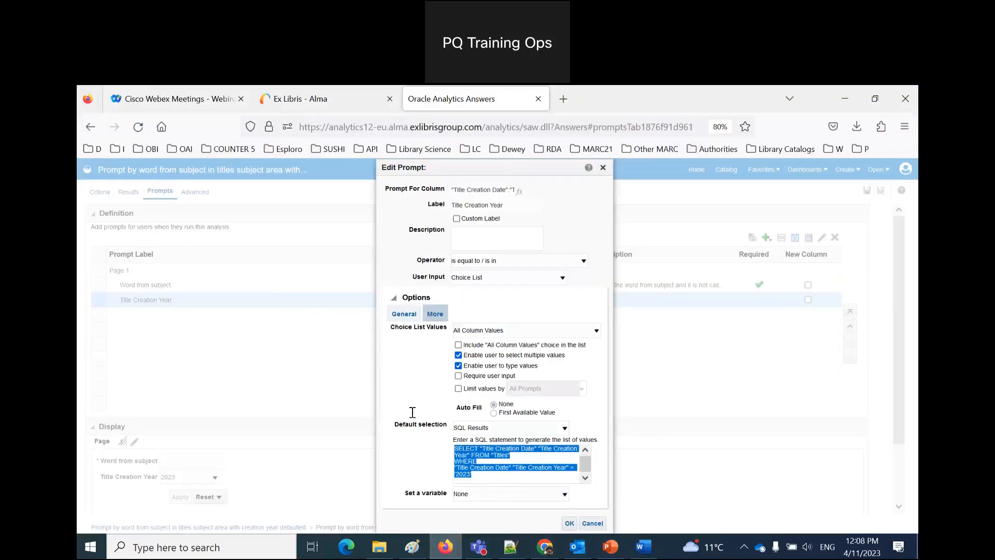
{"action": "key", "text": "ctrl+v"}
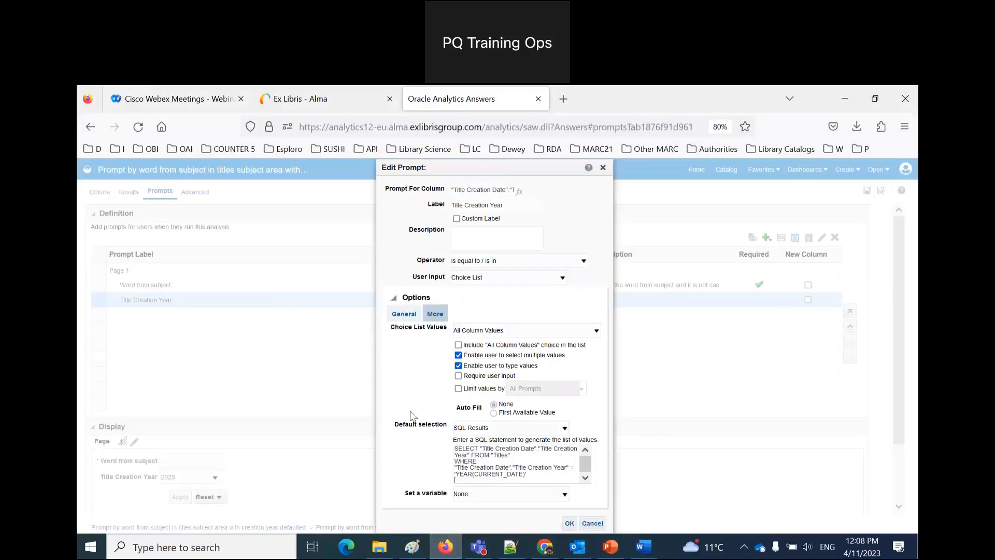
{"action": "left_click", "coordinate": [569, 523]}
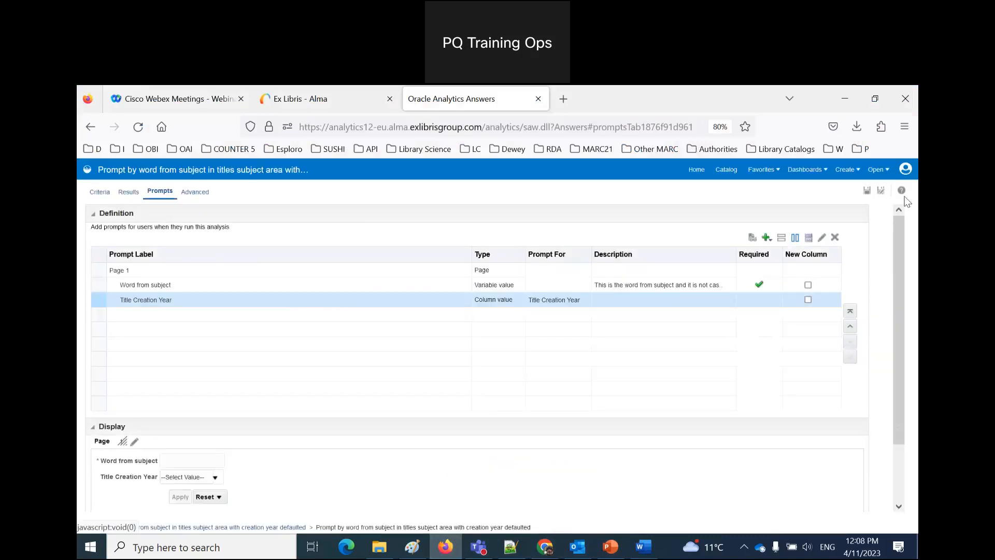
Step: Save the report, reopen the creation year defaulted report from the catalog, and look through its Title Creation Year choices
{"action": "left_click", "coordinate": [869, 192]}
{"action": "left_click", "coordinate": [726, 170]}
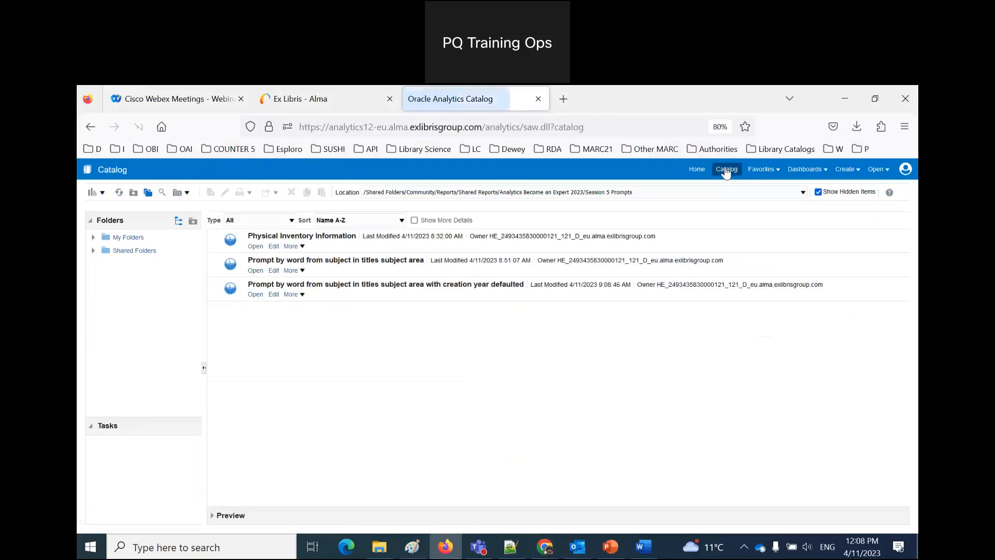
{"action": "left_click", "coordinate": [253, 295]}
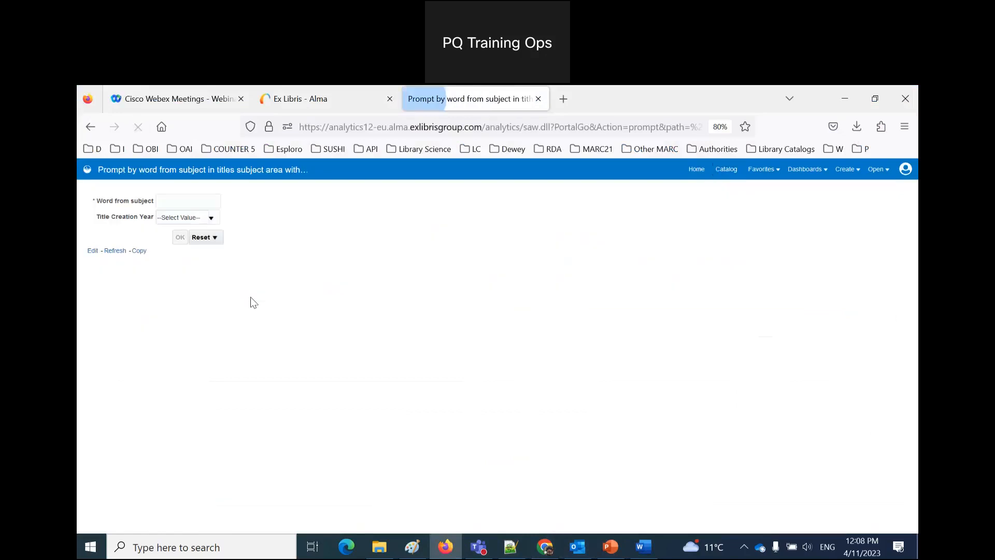
{"action": "left_click", "coordinate": [212, 219]}
{"action": "scroll", "coordinate": [220, 281], "scroll_direction": "down", "scroll_amount": 5}
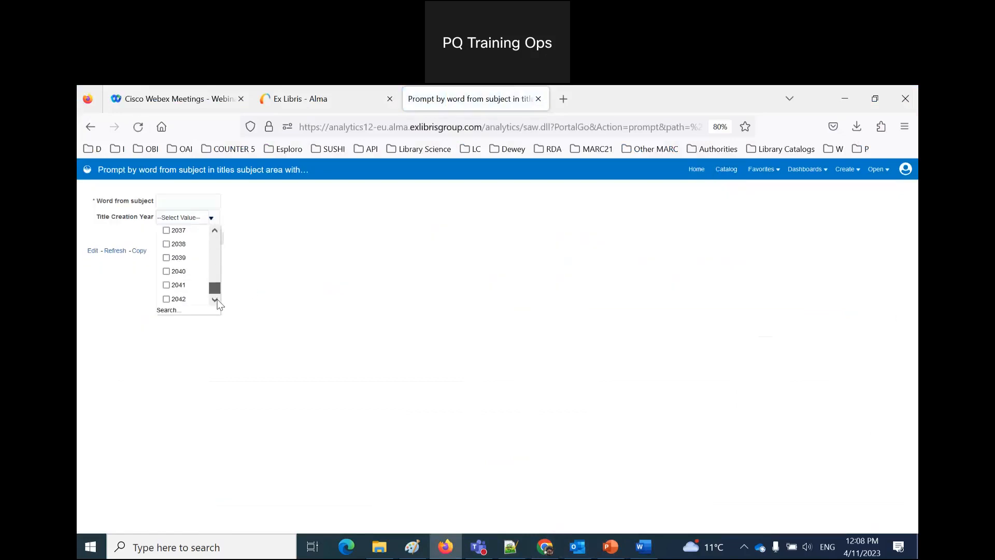
Step: Reopen the report for editing and review the Title Creation Year prompt's default SQL statement without changing it
{"action": "left_click", "coordinate": [93, 251]}
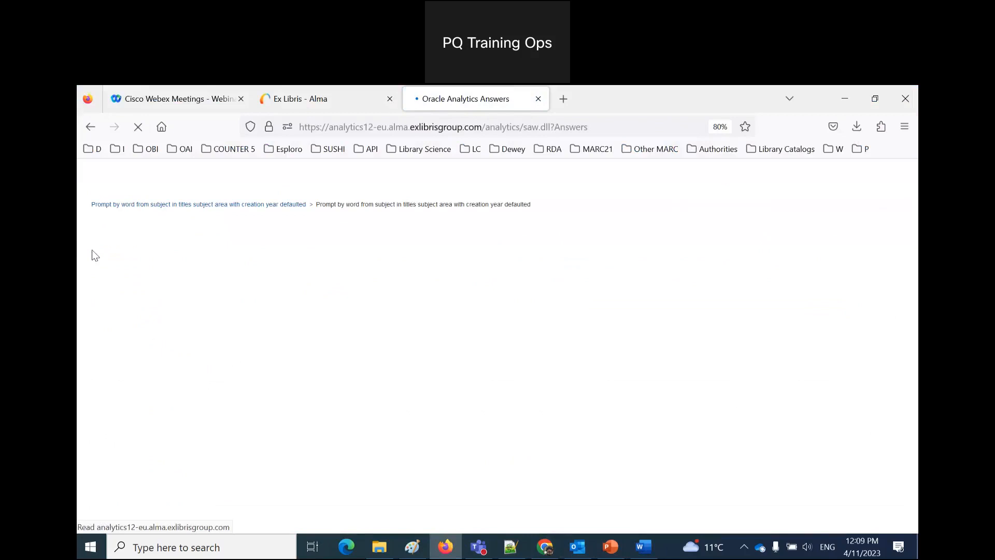
{"action": "left_click", "coordinate": [161, 192]}
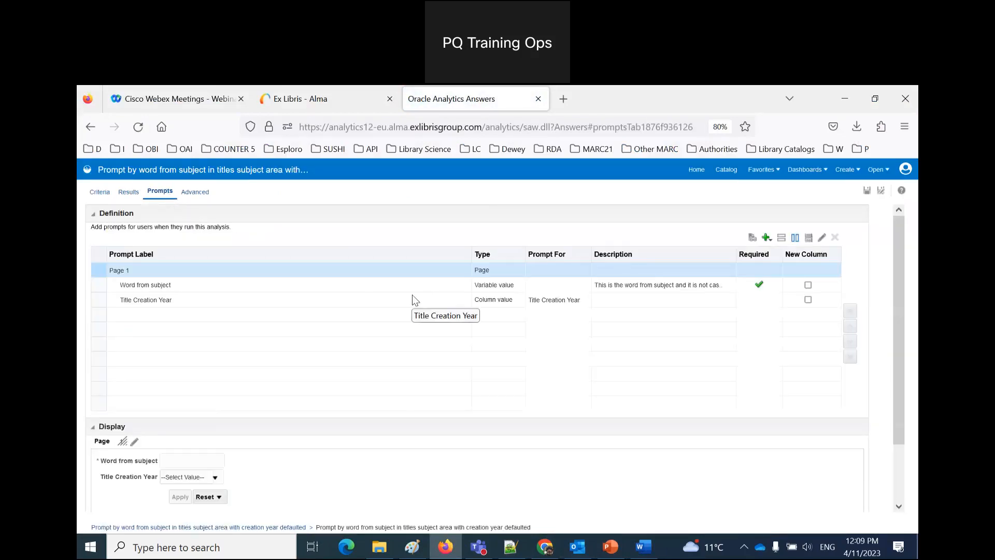
{"action": "double_click", "coordinate": [413, 297]}
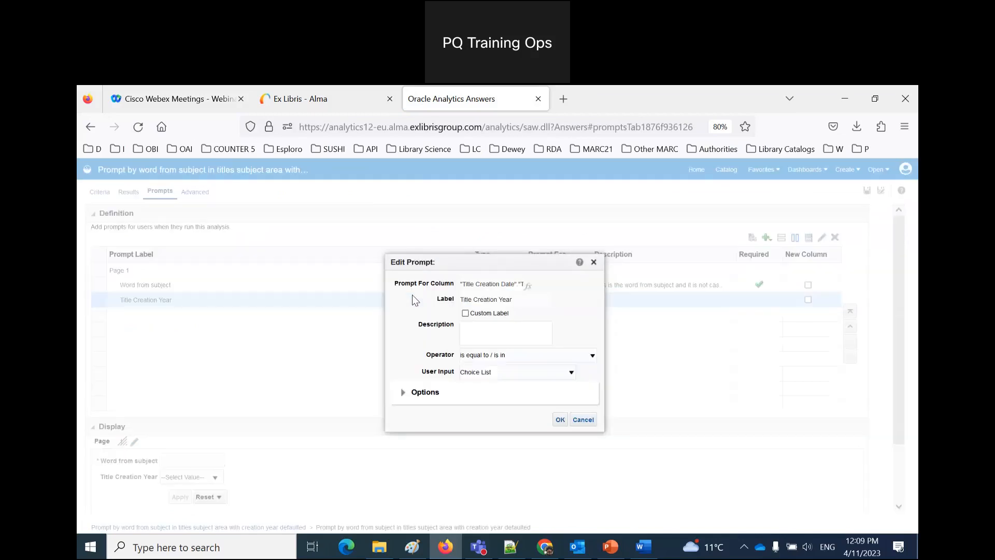
{"action": "left_click_drag", "start_coordinate": [557, 262], "coordinate": [503, 162]}
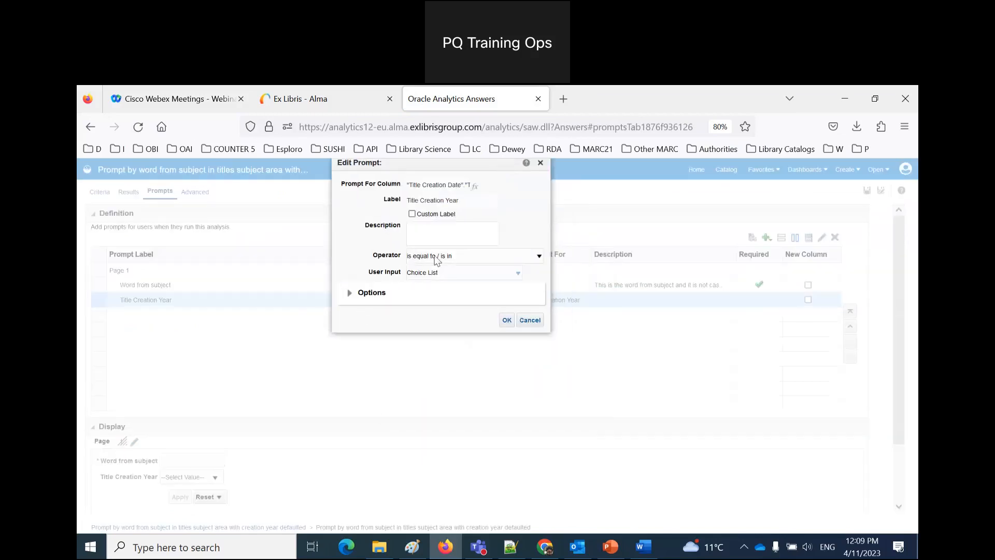
{"action": "left_click", "coordinate": [350, 292]}
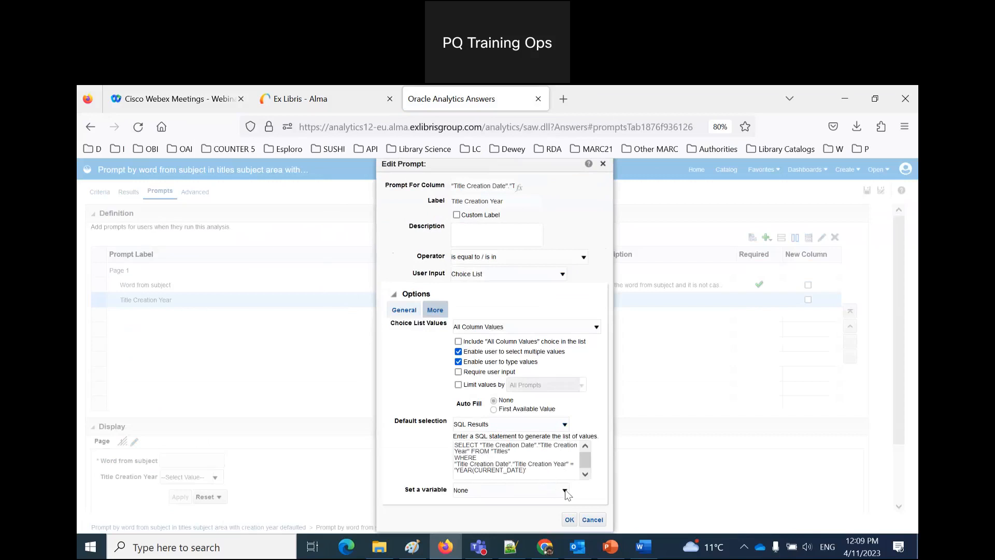
{"action": "left_click", "coordinate": [592, 521]}
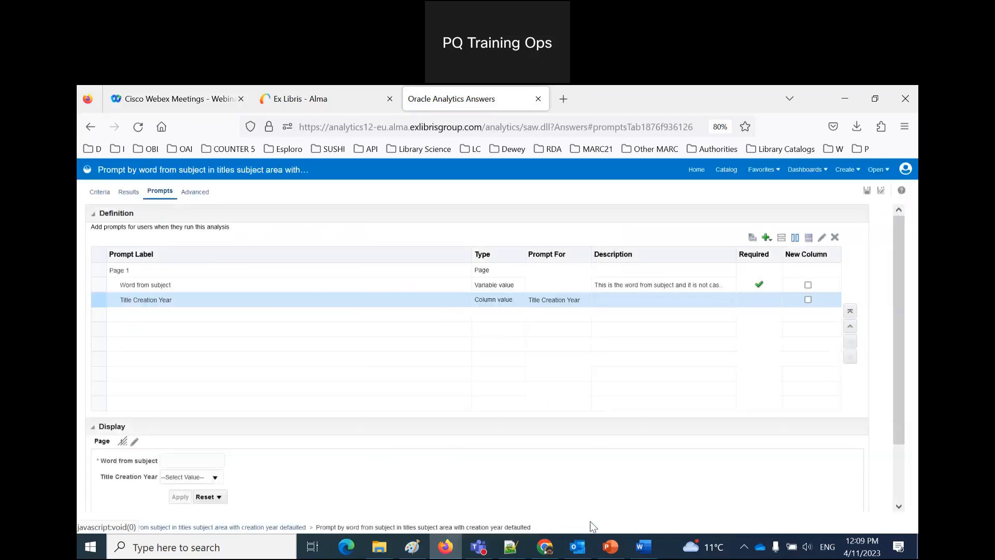
Step: Remove the Title Creation Year BETWEEN '2019' AND '2023' filter from the report criteria
{"action": "left_click", "coordinate": [100, 193]}
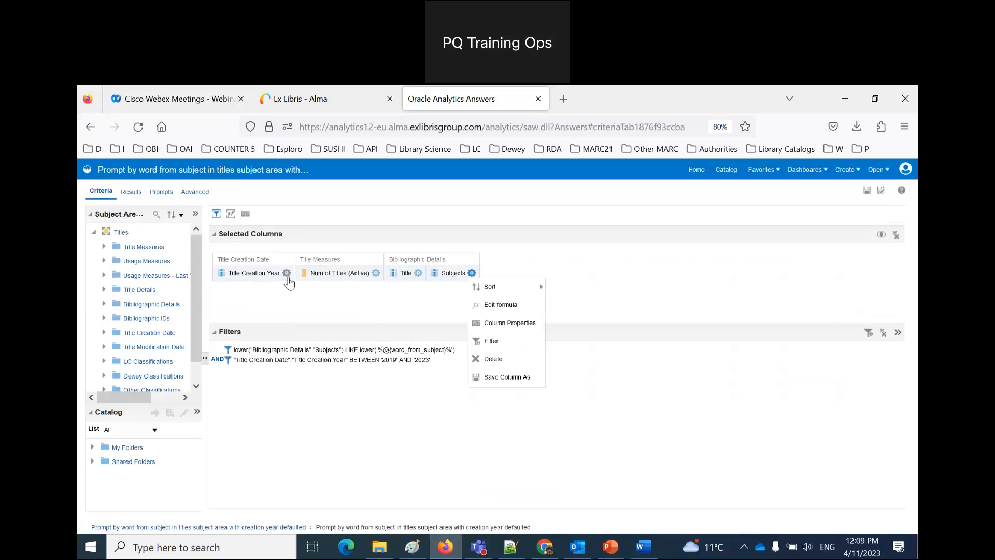
{"action": "mouse_move", "coordinate": [286, 274]}
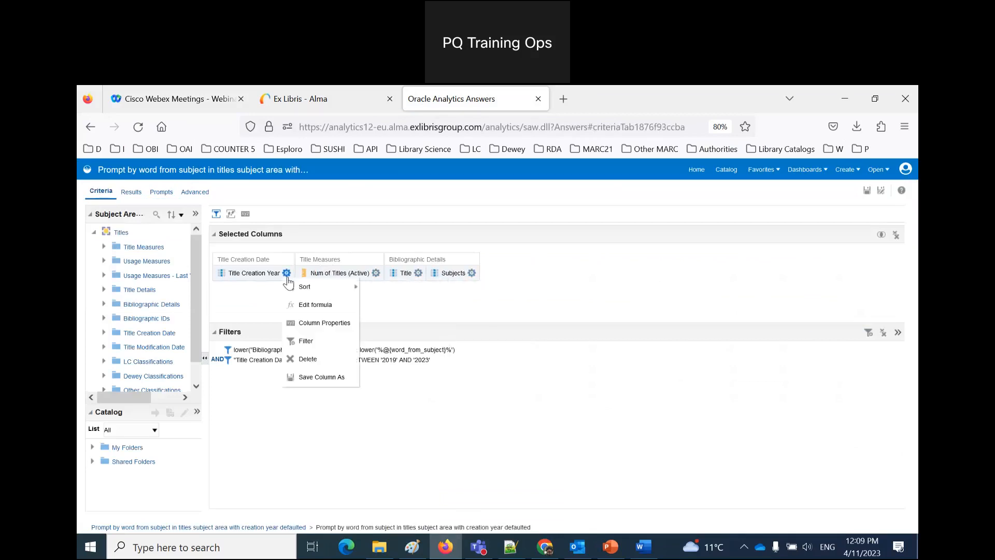
{"action": "left_click", "coordinate": [407, 422]}
{"action": "mouse_move", "coordinate": [362, 359]}
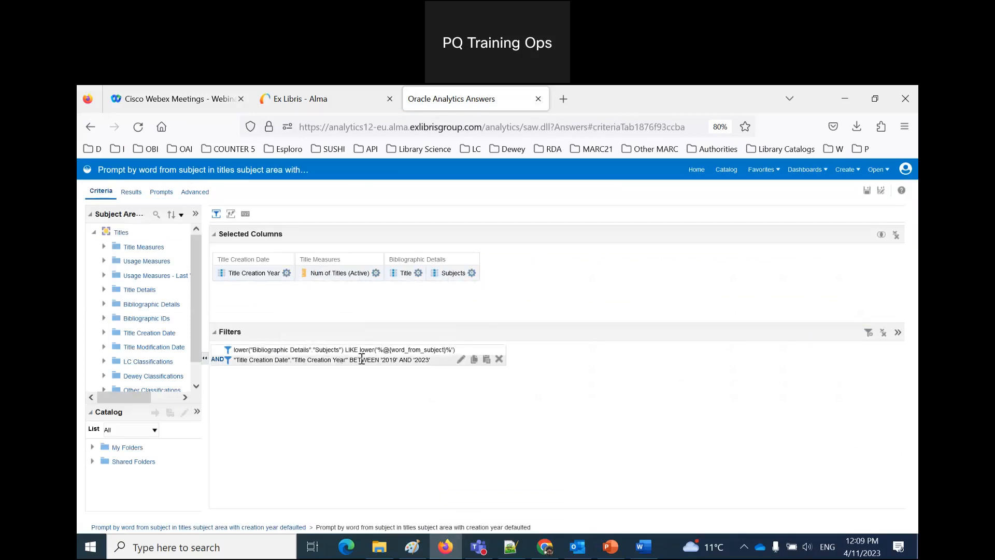
{"action": "left_click", "coordinate": [500, 360]}
Step: Start a new Title Creation Year filter converted to SQL, with the condition equal to year(current_date)
{"action": "left_click", "coordinate": [286, 273]}
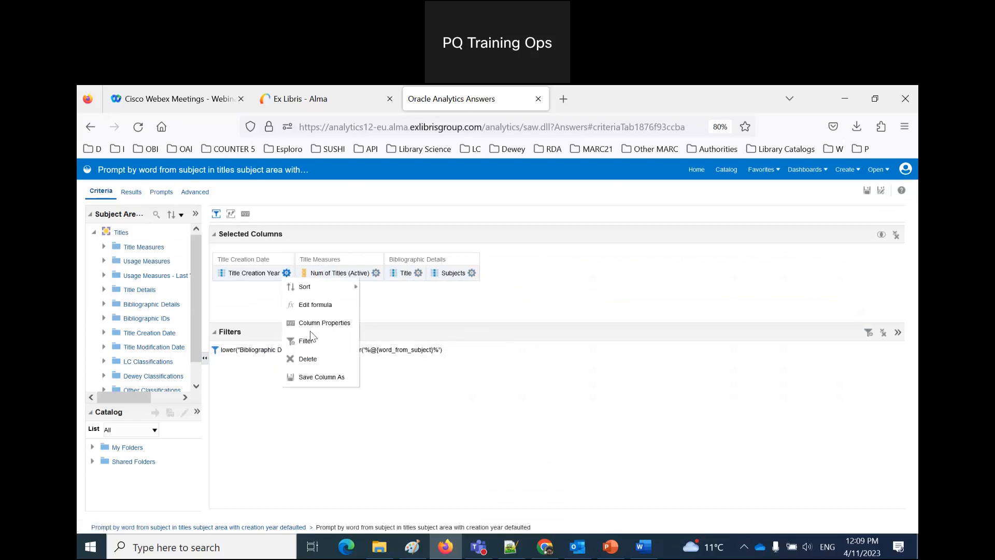
{"action": "left_click", "coordinate": [313, 339]}
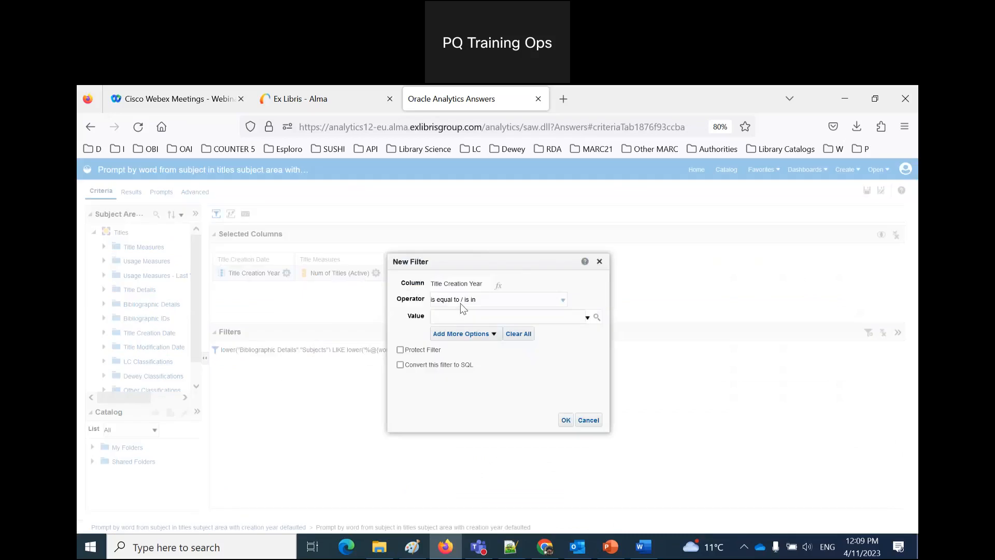
{"action": "left_click", "coordinate": [400, 365]}
{"action": "left_click", "coordinate": [565, 420]}
{"action": "type", "text": "y"}
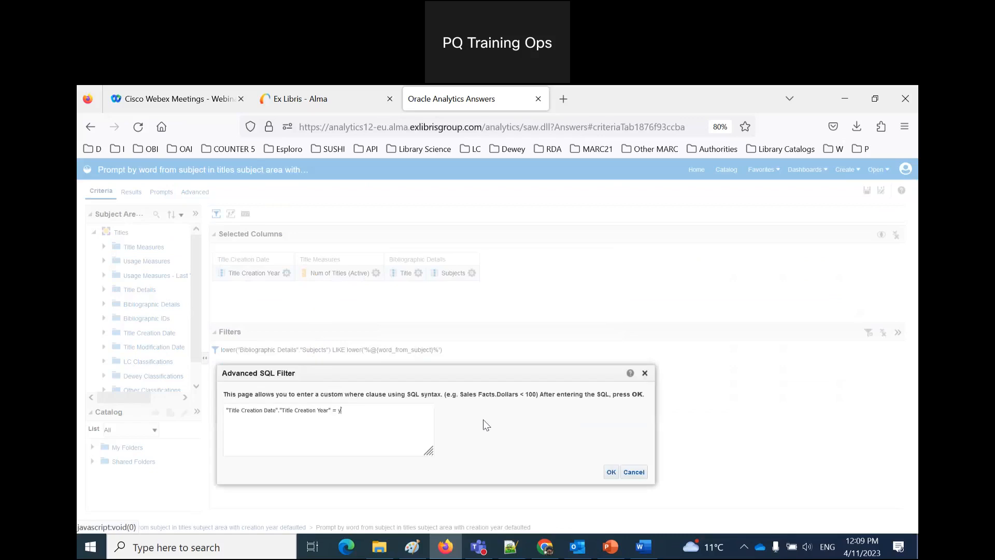
{"action": "type", "text": "ear(current_date"}
Step: Replace the filter's year expression with timestampadd(year((sql_tsi_year,-0,current_date)) and apply the SQL filter
{"action": "left_click_drag", "start_coordinate": [337, 410], "coordinate": [426, 413]}
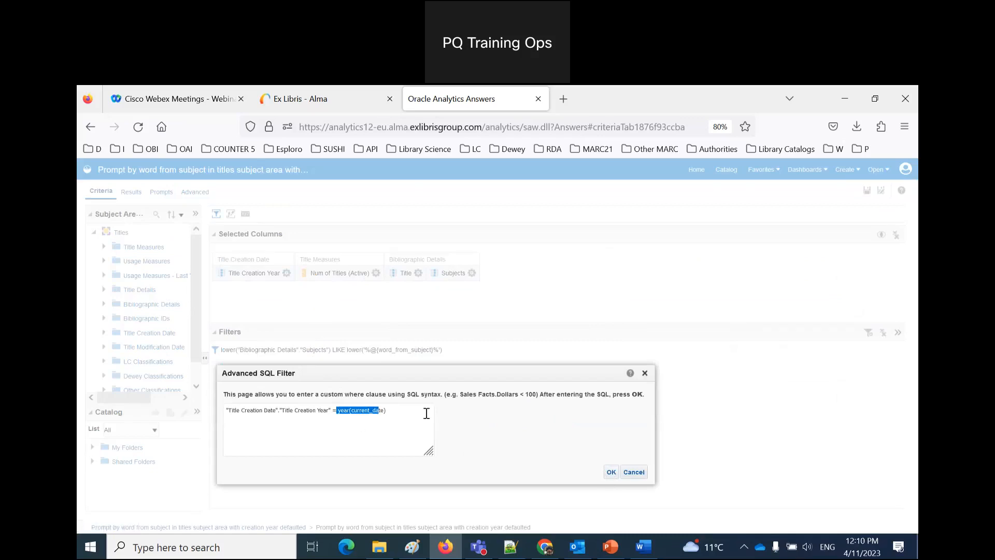
{"action": "type", "text": "tuimestampadd(sql_tsi_year,-0,current "}
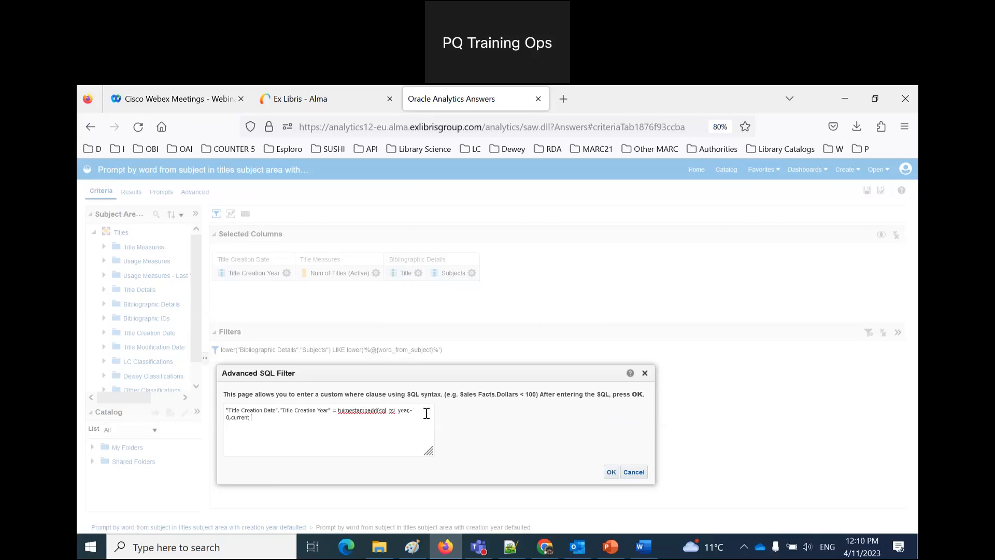
{"action": "type", "text": "date"}
{"action": "right_click", "coordinate": [354, 413]}
{"action": "left_click", "coordinate": [398, 128]}
{"action": "type", "text": "add"}
{"action": "type", "text": "(year("}
{"action": "left_click", "coordinate": [289, 417]}
{"action": "left_click", "coordinate": [611, 472]}
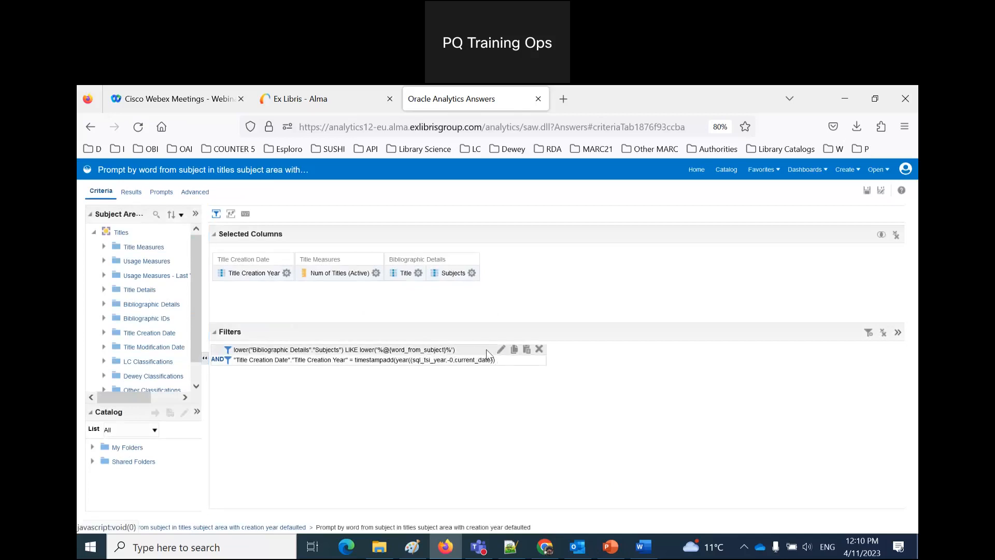
{"action": "left_click", "coordinate": [501, 355]}
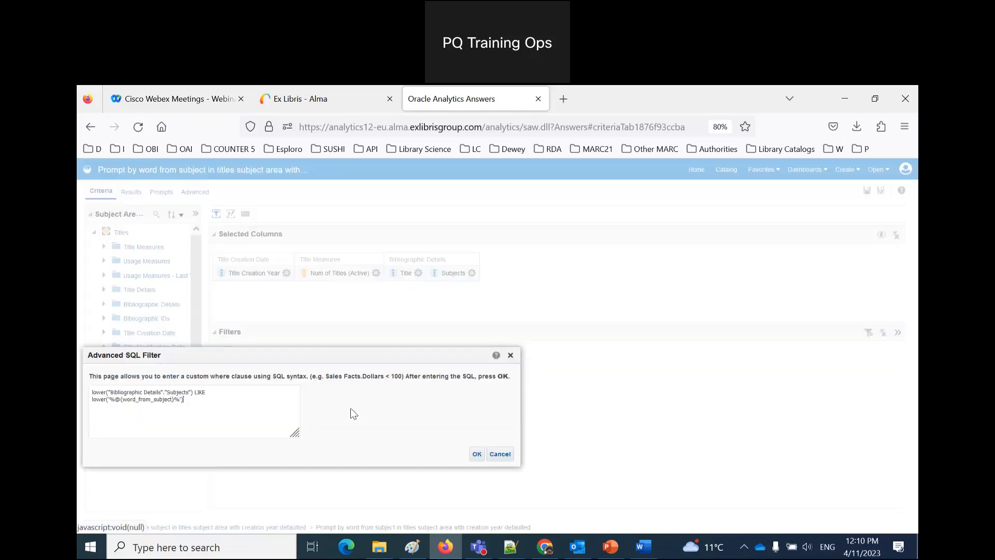
{"action": "key", "text": "ctrl+a"}
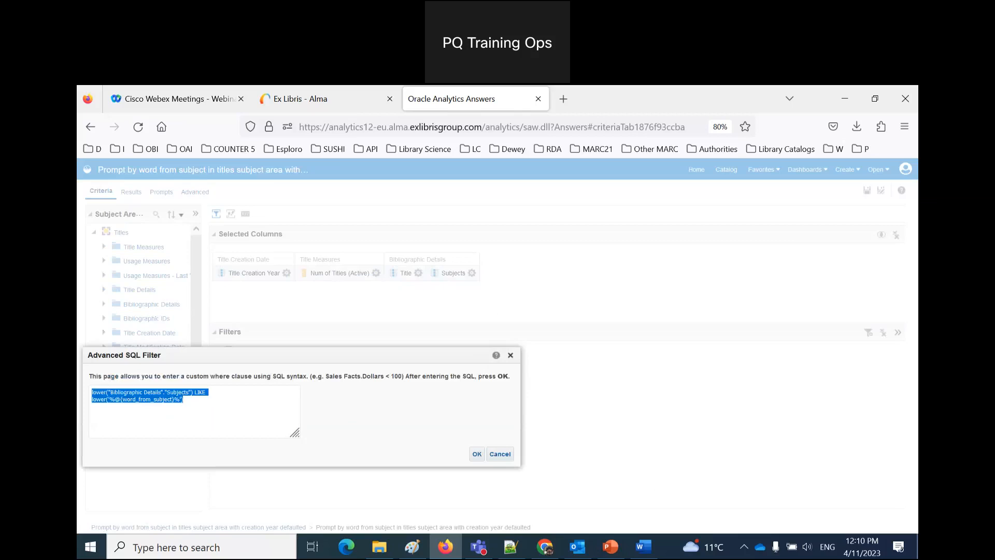
{"action": "left_click", "coordinate": [500, 455]}
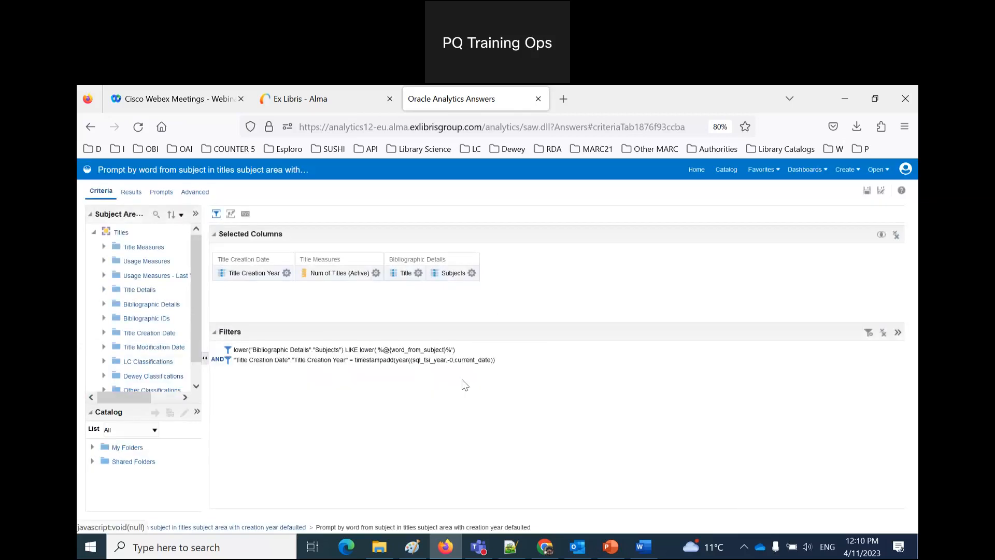
Step: Delete the Subjects LIKE word_from_subject filter from the report criteria and check the report results
{"action": "left_click", "coordinate": [539, 349]}
{"action": "left_click", "coordinate": [131, 192]}
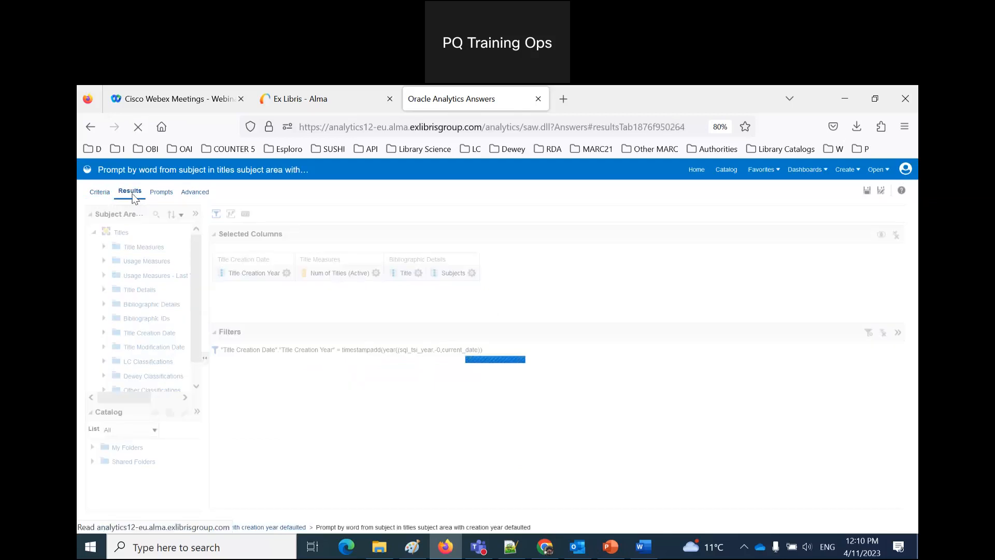
{"action": "left_click", "coordinate": [100, 192]}
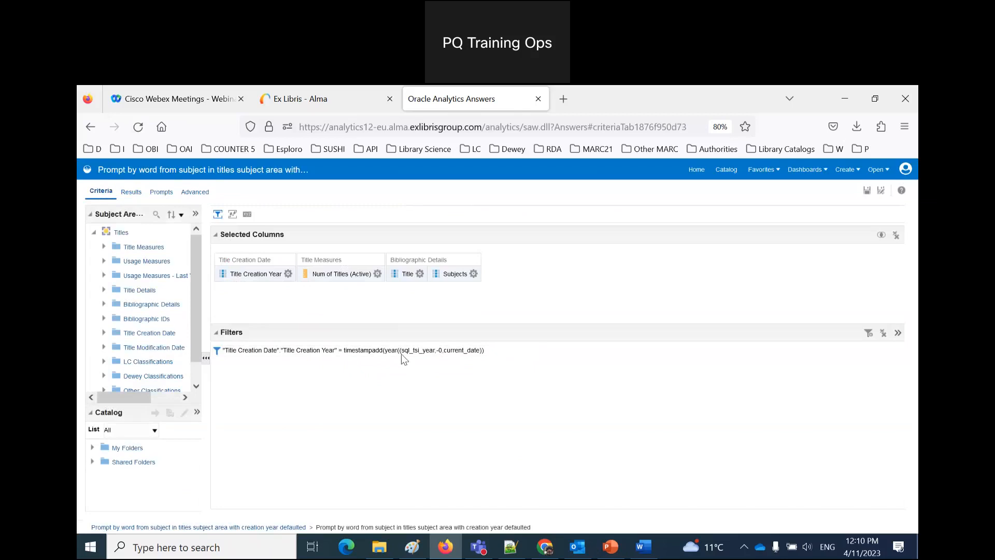
Step: Try removing the extra opening parenthesis after year in the Title Creation Year SQL filter, apply it and check the results
{"action": "left_click", "coordinate": [491, 351]}
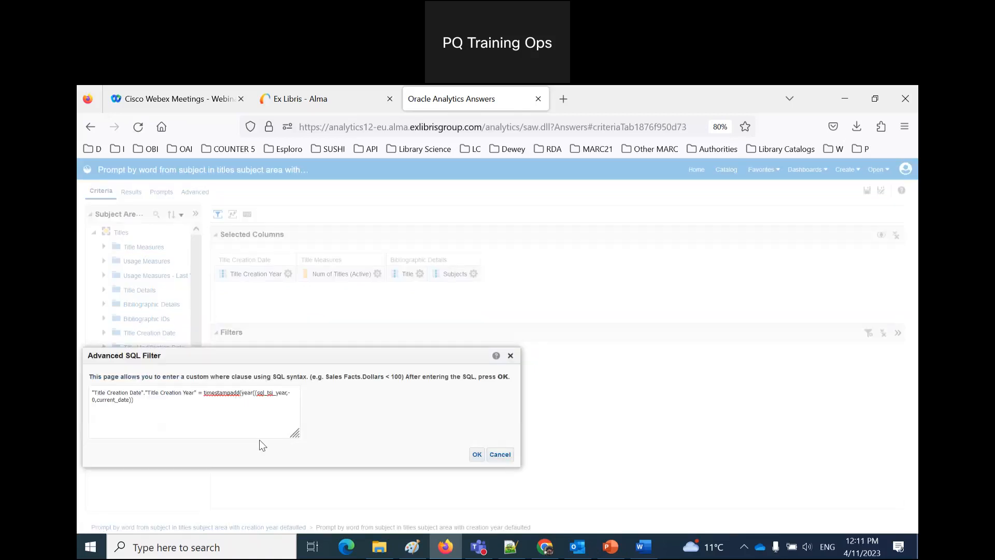
{"action": "left_click", "coordinate": [259, 394]}
{"action": "key", "text": "BackSpace"}
{"action": "left_click", "coordinate": [477, 454]}
{"action": "left_click", "coordinate": [130, 193]}
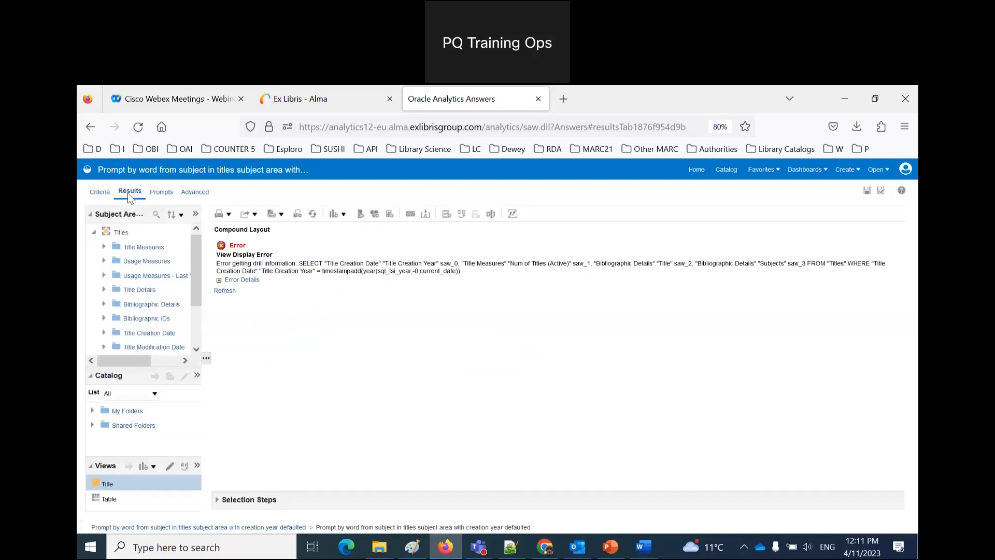
{"action": "left_click", "coordinate": [101, 192]}
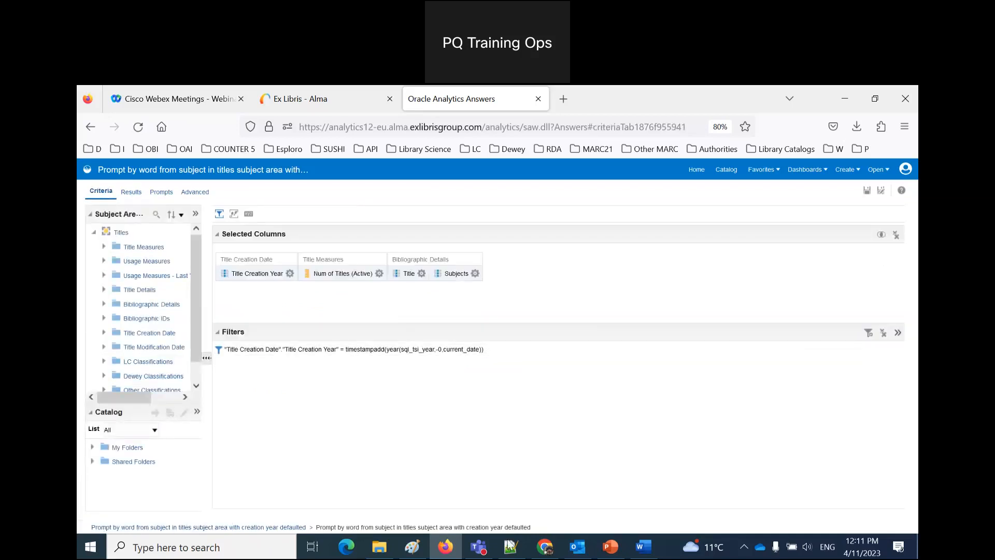
Step: Switch to Chrome, search the Analytics documents page for timest, and download and open the TIMESTAMPADD parameter presentation
{"action": "mouse_move", "coordinate": [547, 553]}
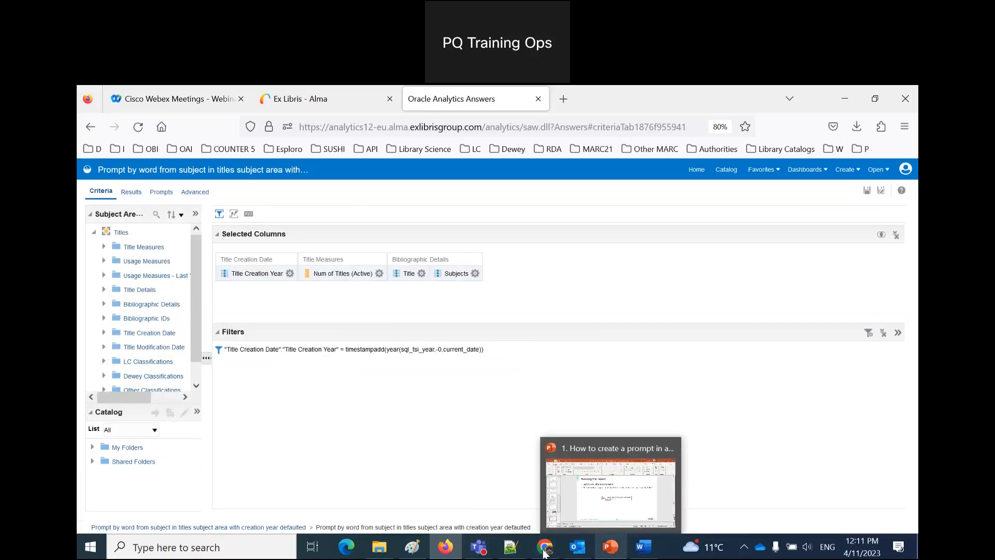
{"action": "left_click", "coordinate": [644, 547]}
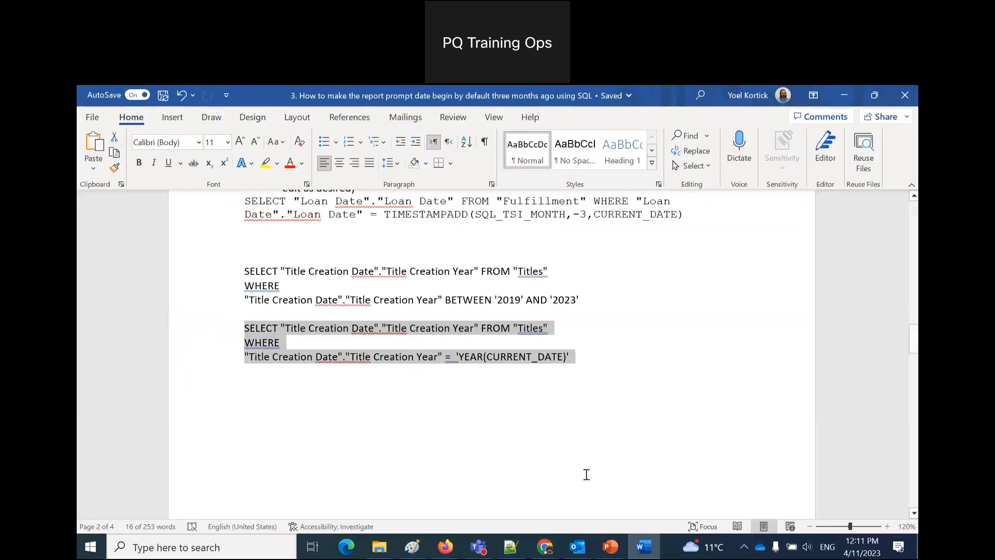
{"action": "left_click", "coordinate": [550, 548]}
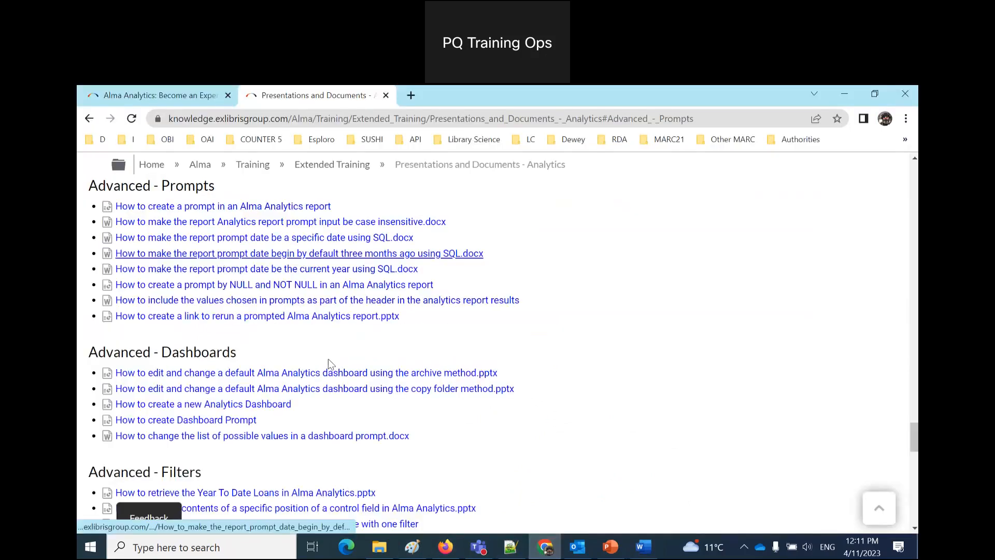
{"action": "key", "text": "ctrl+f"}
{"action": "type", "text": "ti"}
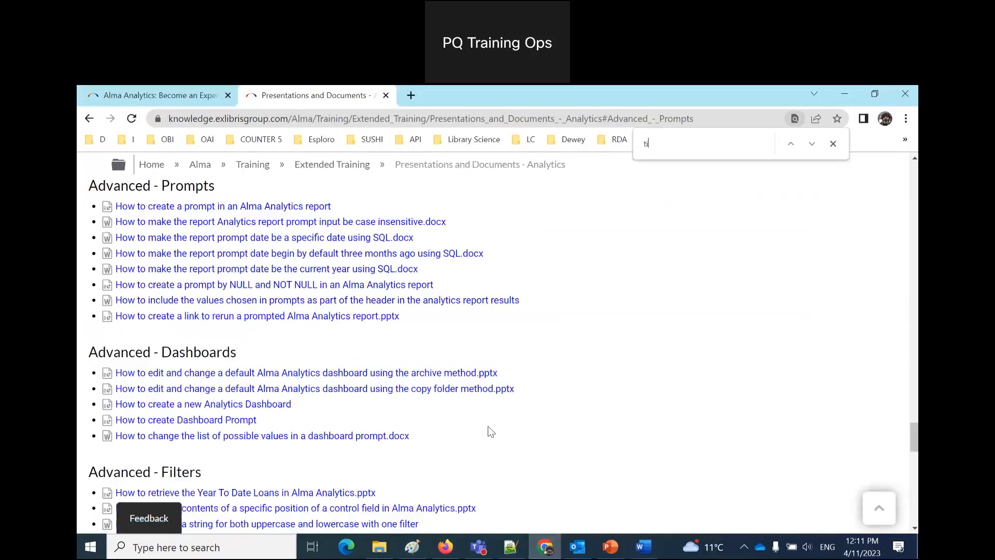
{"action": "type", "text": "mest"}
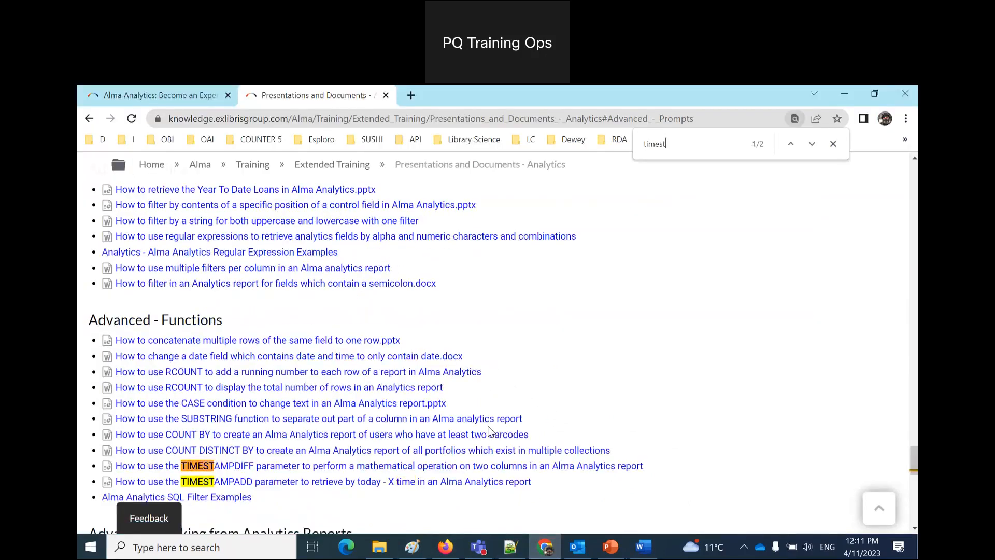
{"action": "left_click", "coordinate": [362, 482]}
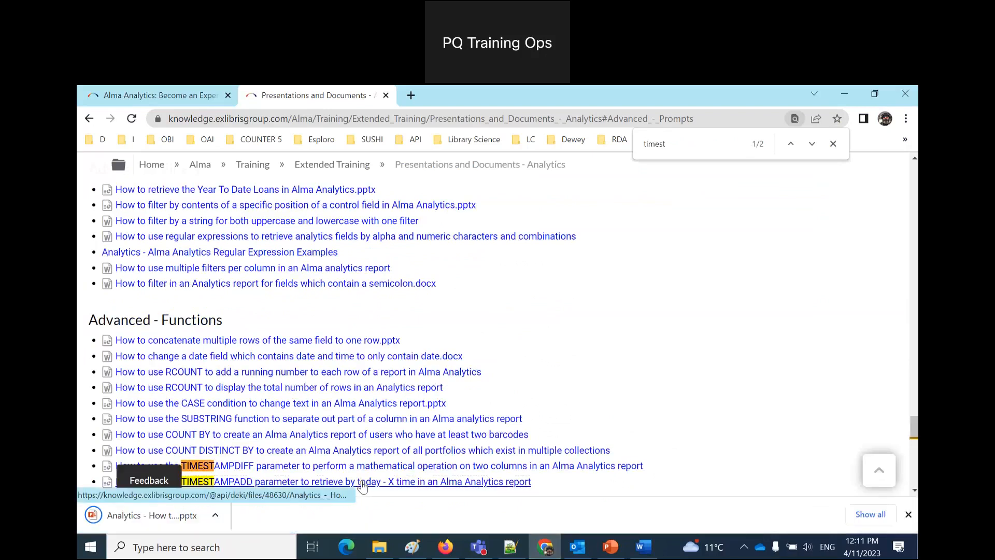
{"action": "left_click", "coordinate": [215, 516]}
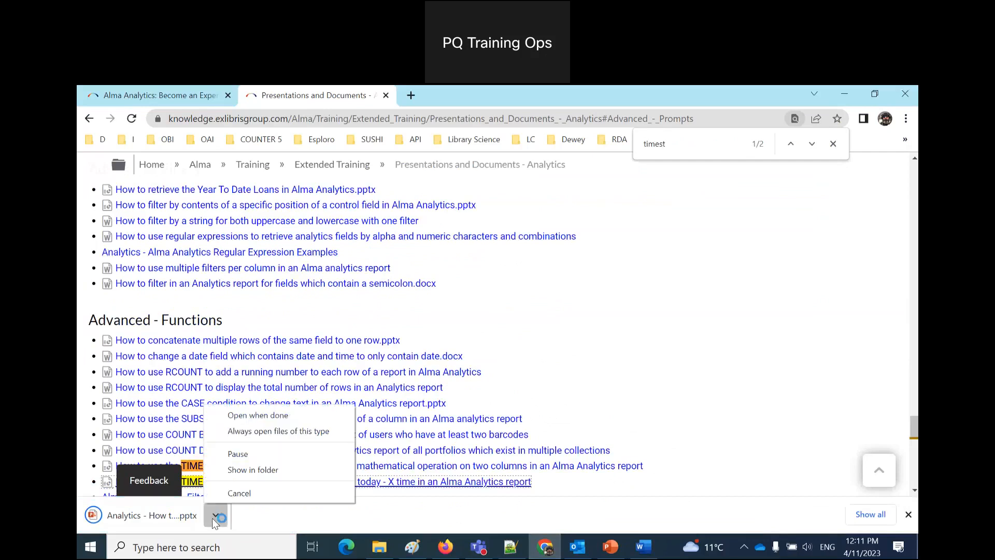
{"action": "left_click", "coordinate": [239, 417]}
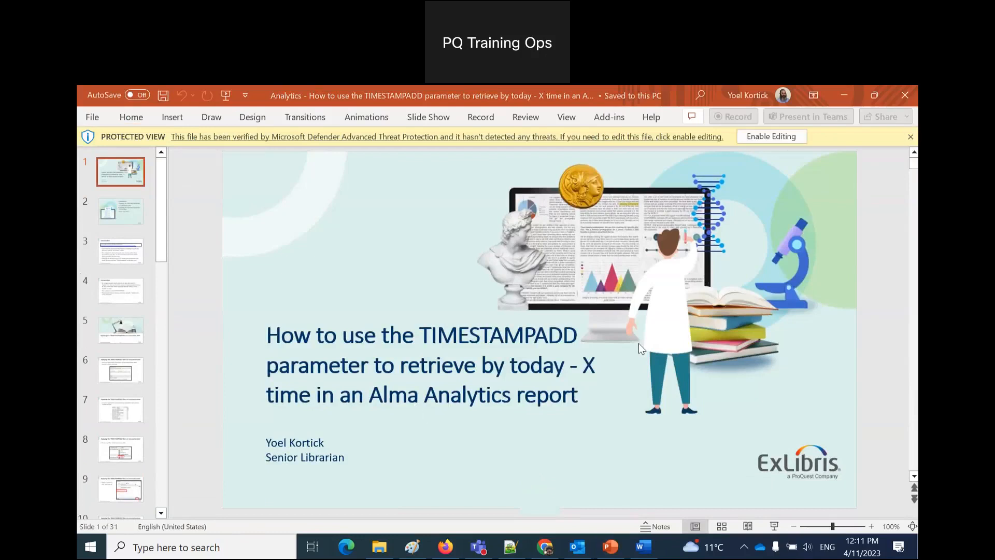
Step: Find the TIMESTAMPADD examples on slide 11 and copy >= TIMESTAMPADD(SQL_TSI_YEAR, -2, CURRENT_DATE) from the 2 years example
{"action": "scroll", "coordinate": [639, 347], "scroll_direction": "down", "scroll_amount": 2}
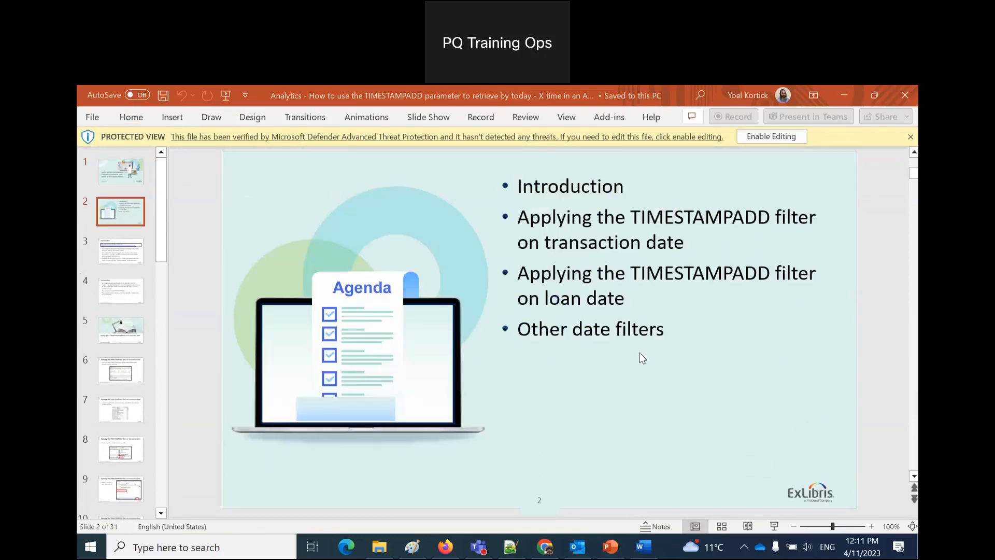
{"action": "scroll", "coordinate": [639, 353], "scroll_direction": "down", "scroll_amount": 8}
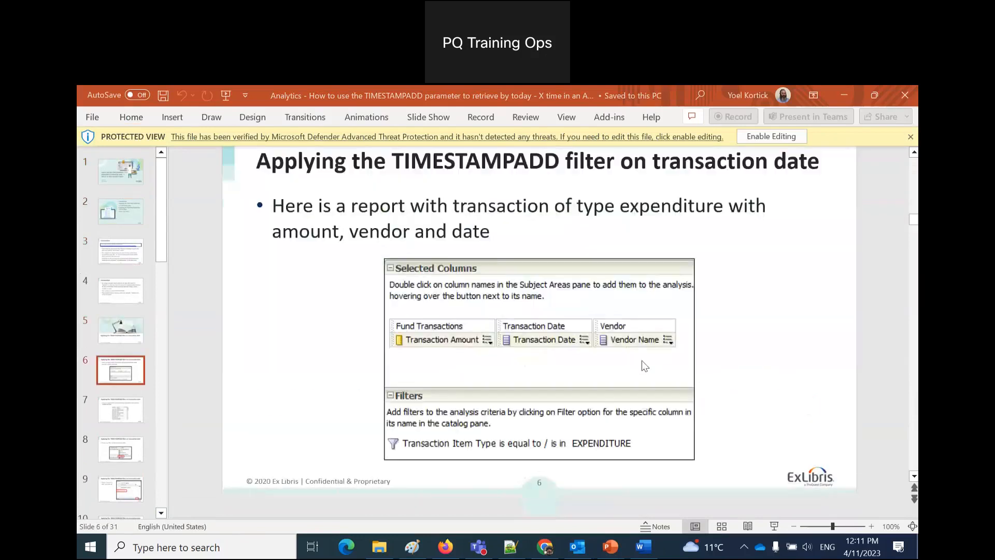
{"action": "scroll", "coordinate": [642, 362], "scroll_direction": "down", "scroll_amount": 5}
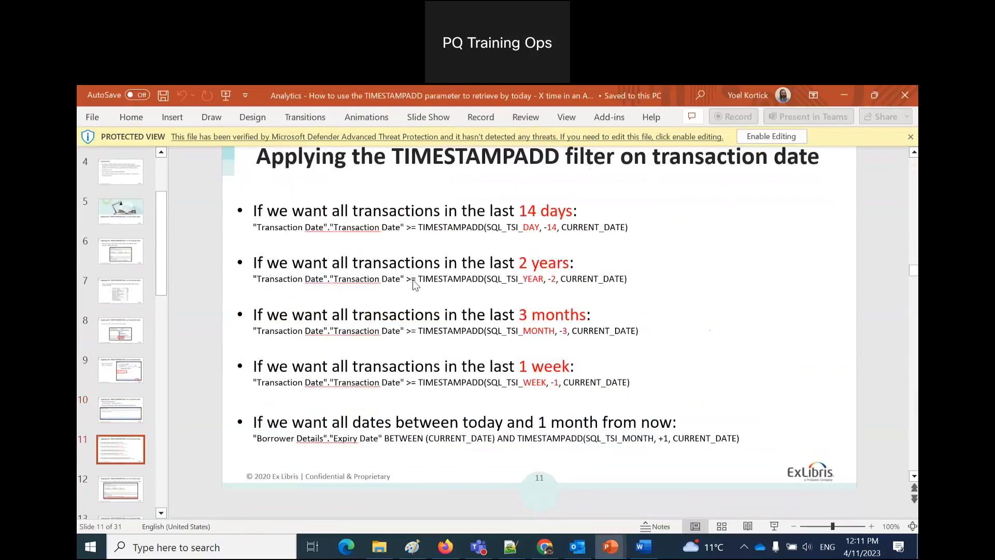
{"action": "left_click_drag", "start_coordinate": [637, 280], "coordinate": [415, 281]}
{"action": "key", "text": "ctrl+c"}
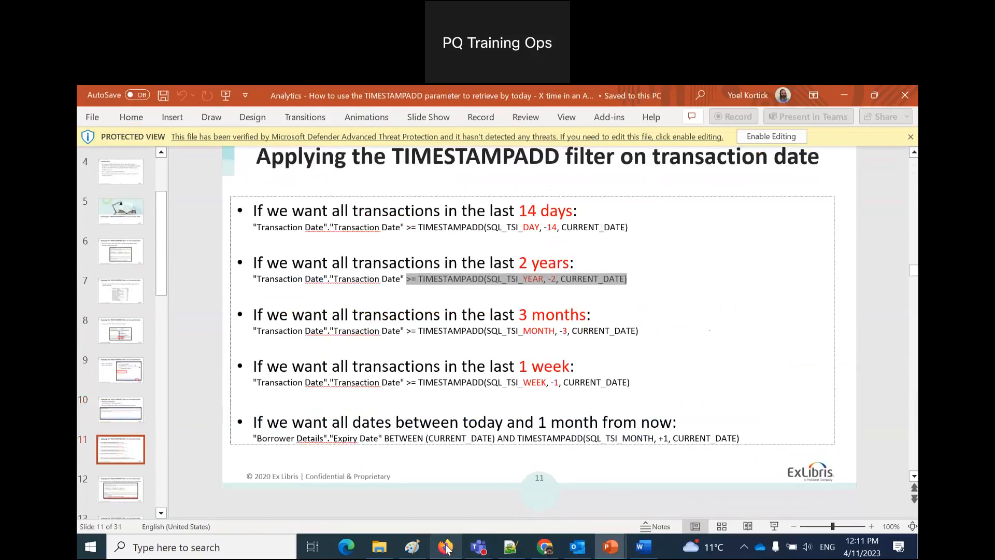
Step: In Firefox, try replacing the filter's timestampadd expression with the copied one, set its year offset to -0, and check the results
{"action": "left_click", "coordinate": [446, 547]}
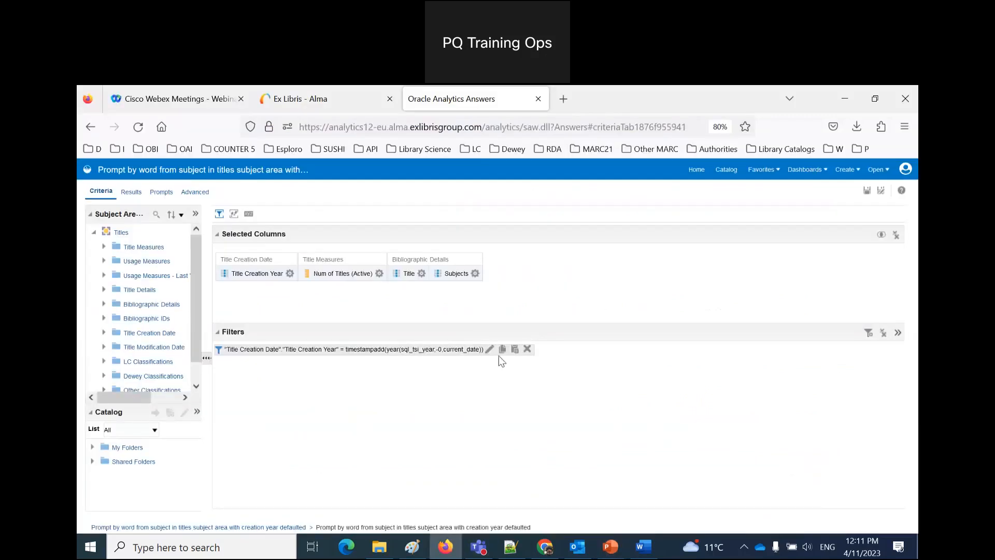
{"action": "left_click", "coordinate": [491, 354]}
{"action": "left_click", "coordinate": [204, 392]}
{"action": "left_click", "coordinate": [221, 430], "text": "shift"}
{"action": "key", "text": "ctrl+v"}
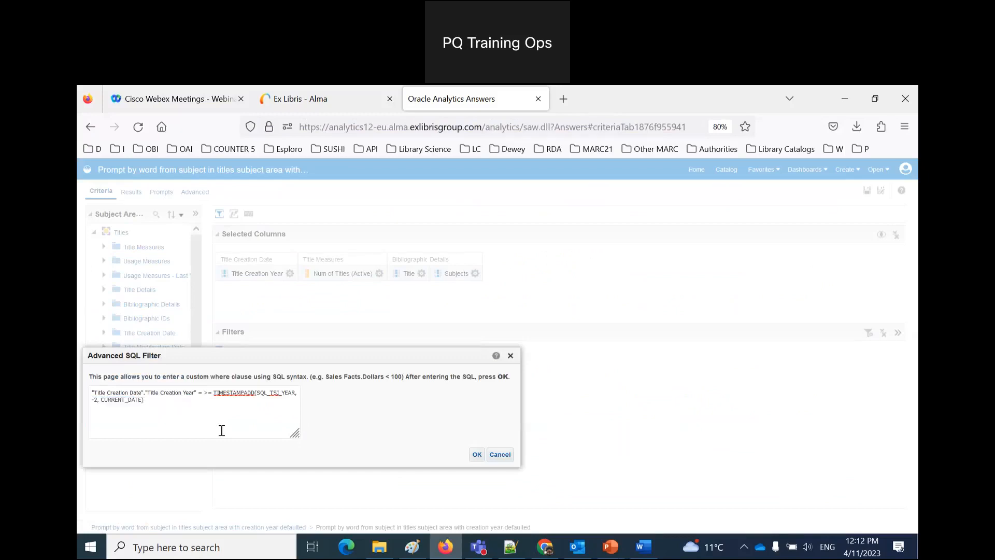
{"action": "left_click", "coordinate": [92, 401]}
{"action": "key", "text": "Delete"}
{"action": "type", "text": "0"}
{"action": "left_click", "coordinate": [477, 454]}
{"action": "left_click", "coordinate": [129, 192]}
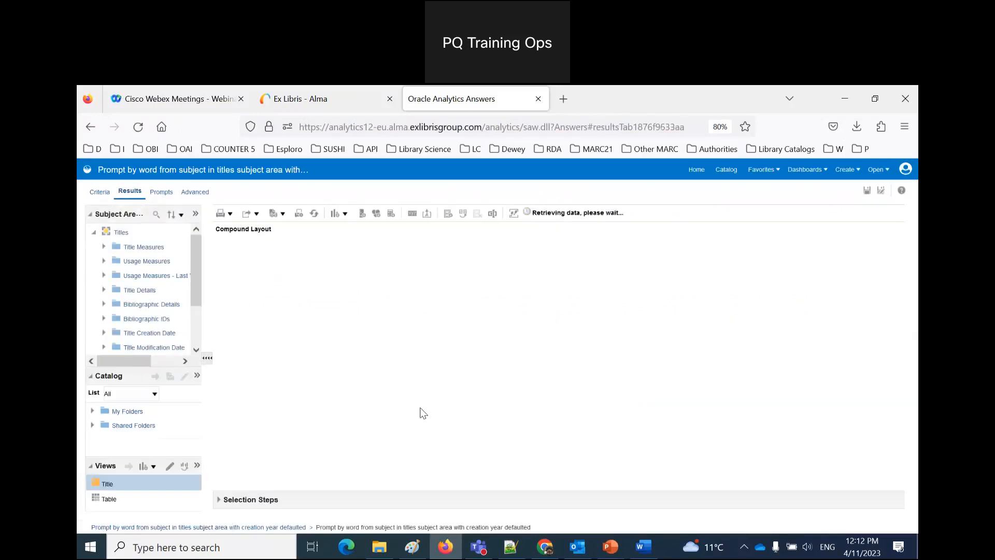
{"action": "left_click", "coordinate": [105, 192]}
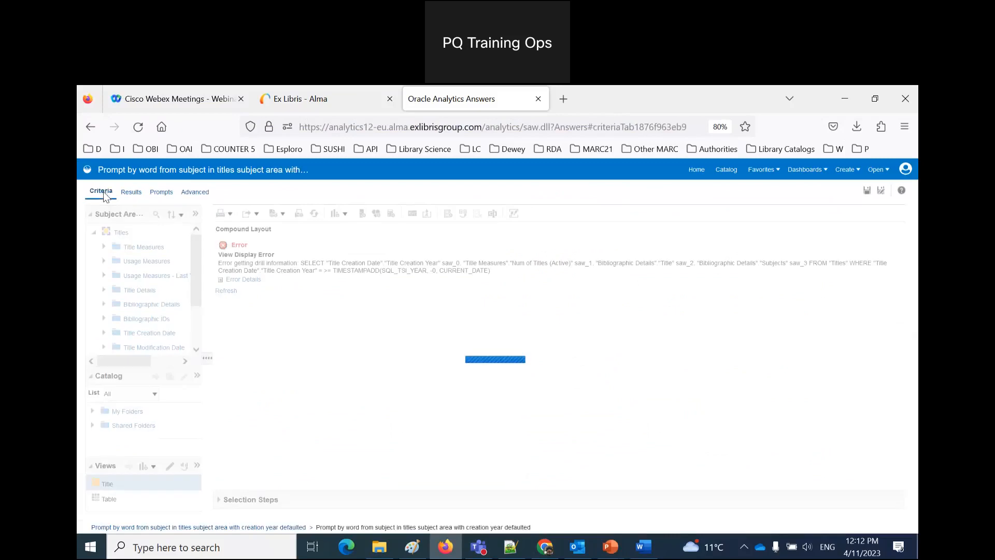
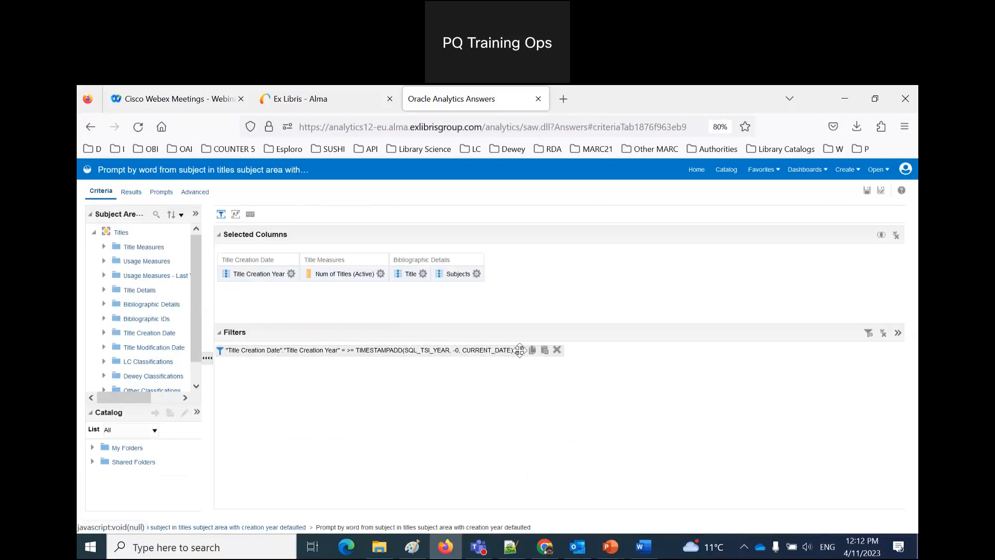
Step: Try removing the extra >= so the filter reads = TIMESTAMPADD(SQL_TSI_YEAR, -0, CURRENT_DATE), apply it and check the results
{"action": "left_click", "coordinate": [519, 351]}
{"action": "left_click", "coordinate": [94, 399]}
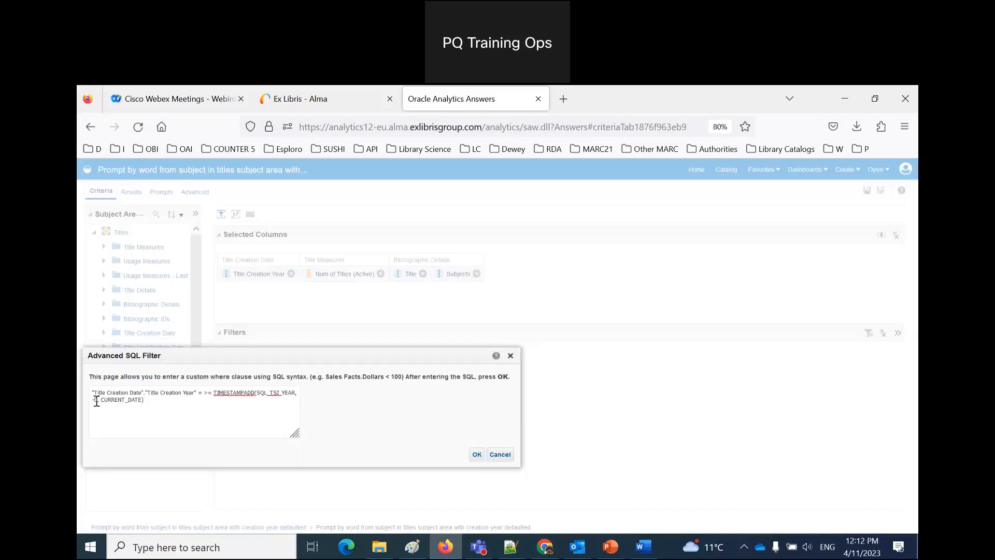
{"action": "key", "text": "Delete"}
{"action": "type", "text": "1"}
{"action": "left_click", "coordinate": [207, 392]}
{"action": "key", "text": "BackSpace"}
{"action": "key", "text": "BackSpace"}
{"action": "key", "text": "BackSpace"}
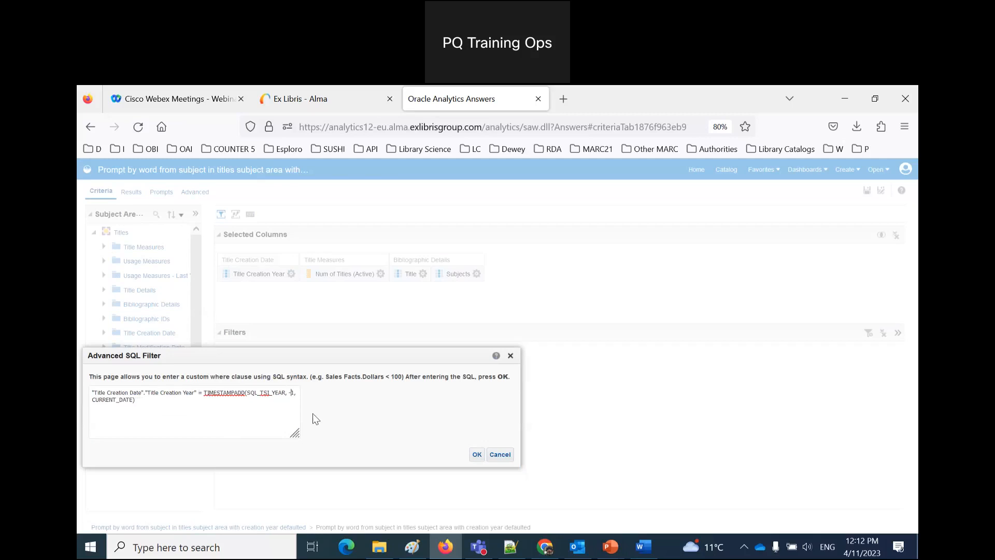
{"action": "left_click", "coordinate": [477, 454]}
{"action": "left_click", "coordinate": [132, 192]}
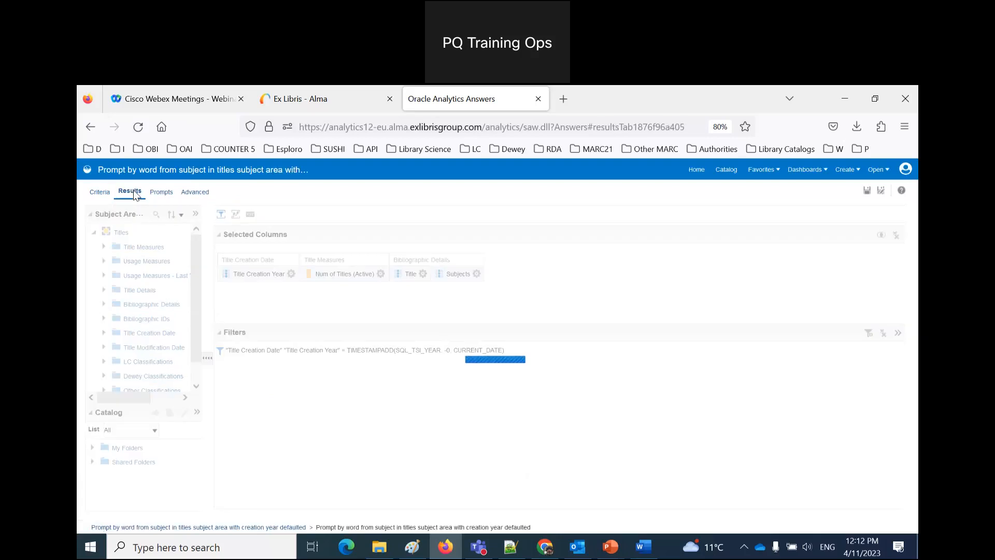
{"action": "left_click", "coordinate": [107, 191]}
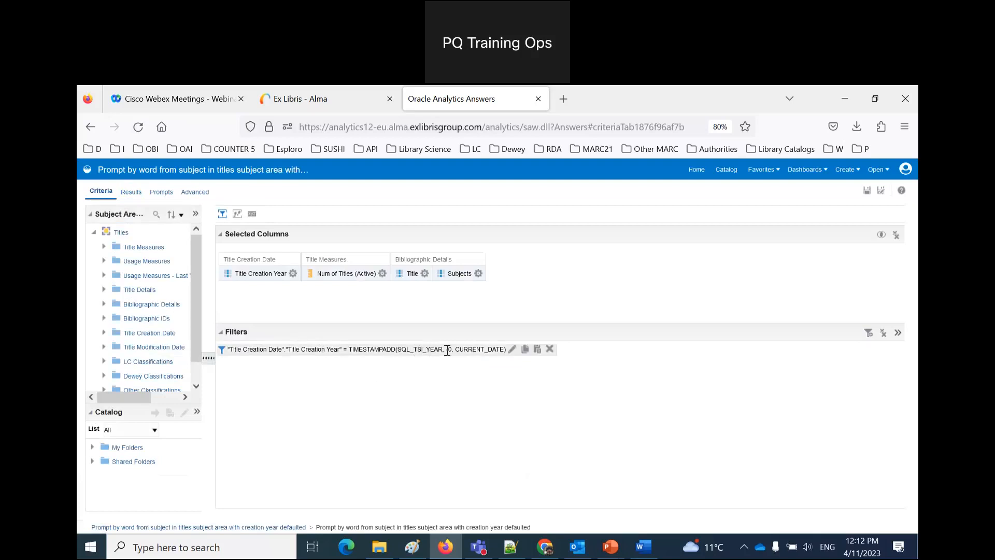
Step: Open the filter's SQL for editing, then copy the complete 2 years example from the TIMESTAMPADD presentation into Notepad++
{"action": "left_click", "coordinate": [512, 350]}
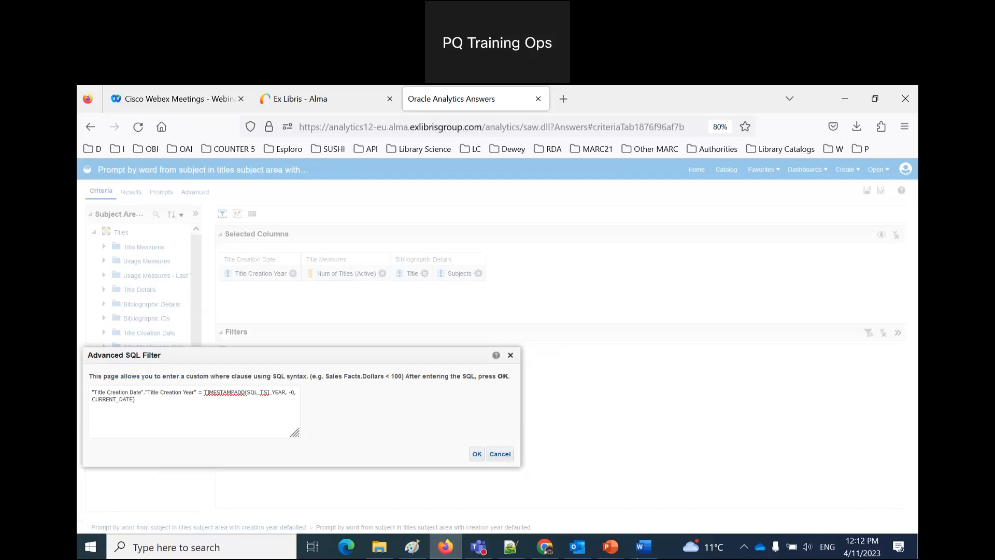
{"action": "left_click", "coordinate": [611, 547]}
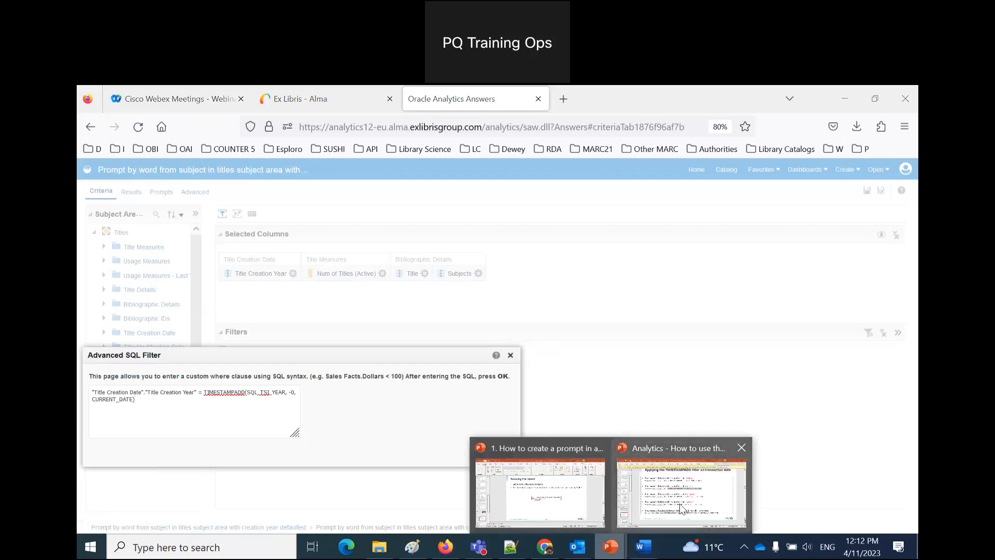
{"action": "left_click", "coordinate": [680, 503]}
{"action": "left_click", "coordinate": [658, 281]}
{"action": "left_click_drag", "start_coordinate": [658, 280], "coordinate": [251, 279]}
{"action": "key", "text": "ctrl+c"}
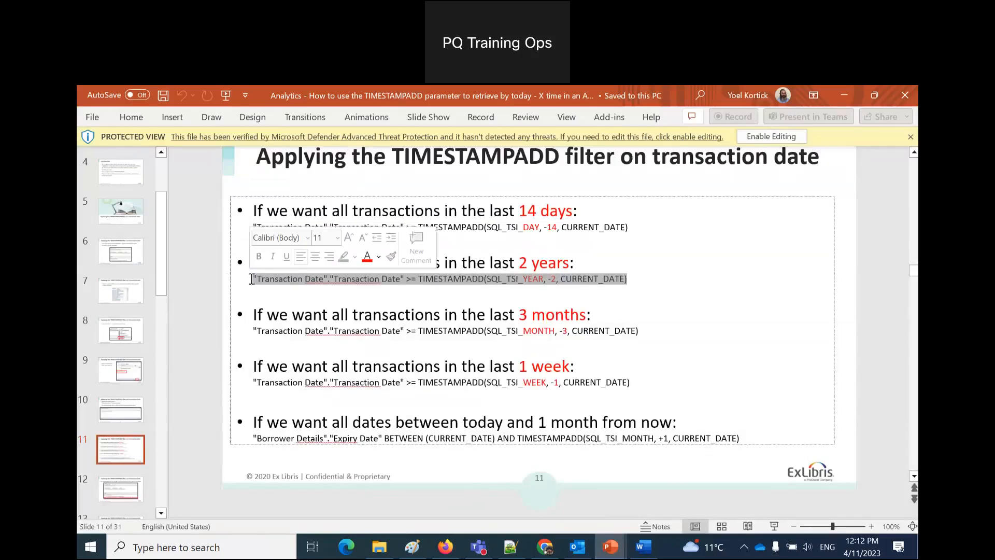
{"action": "left_click", "coordinate": [508, 555]}
{"action": "key", "text": "ctrl+v"}
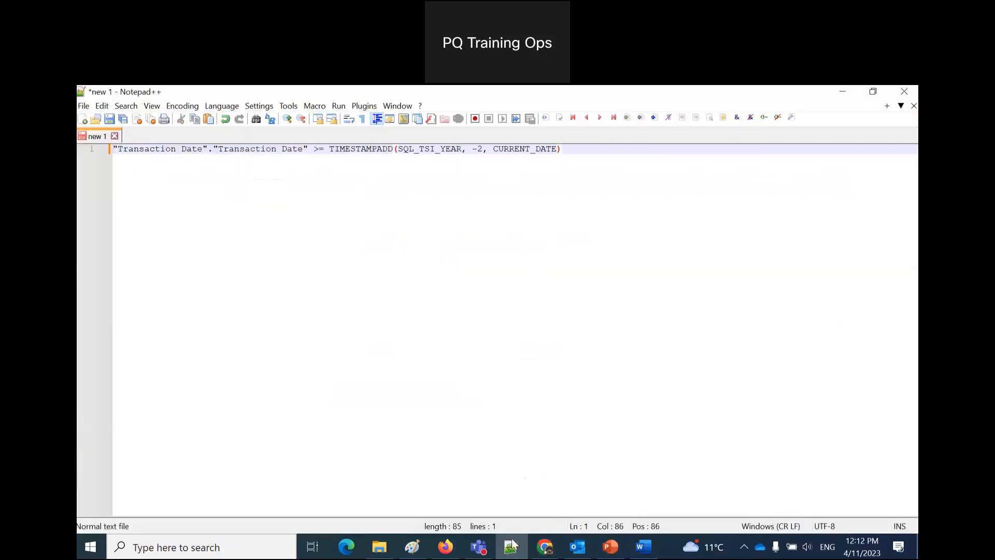
Step: Replace the Transaction Date field in Notepad++ with the Title Creation Year field from the Word document, change >= to =, and copy the line
{"action": "left_click", "coordinate": [643, 547]}
{"action": "left_click", "coordinate": [367, 368]}
{"action": "left_click_drag", "start_coordinate": [280, 323], "coordinate": [480, 328]}
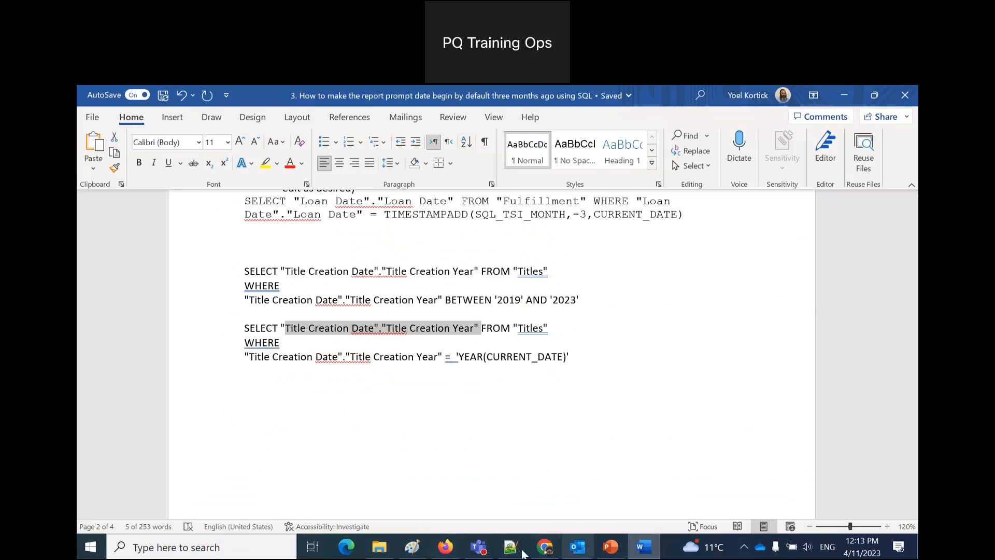
{"action": "left_click", "coordinate": [511, 546]}
{"action": "left_click_drag", "start_coordinate": [308, 150], "coordinate": [114, 150]}
{"action": "type", "text": "\"Title Creation Date\".\"Title Creation Year\""}
{"action": "left_click", "coordinate": [349, 150]}
{"action": "key", "text": "BackSpace"}
{"action": "left_click_drag", "start_coordinate": [616, 151], "coordinate": [79, 141]}
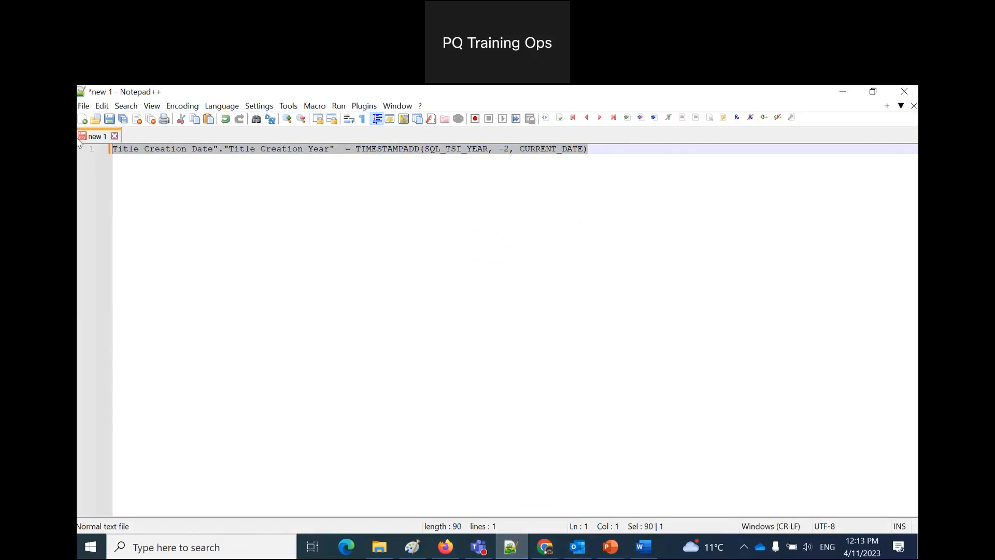
Step: In Firefox, replace the SQL filter with "Title Creation Date"."Title Creation Year" = TIMESTAMPADD(SQL_TSI_YEAR, -2, CURRENT_DATE), apply it and check the results
{"action": "left_click", "coordinate": [446, 548]}
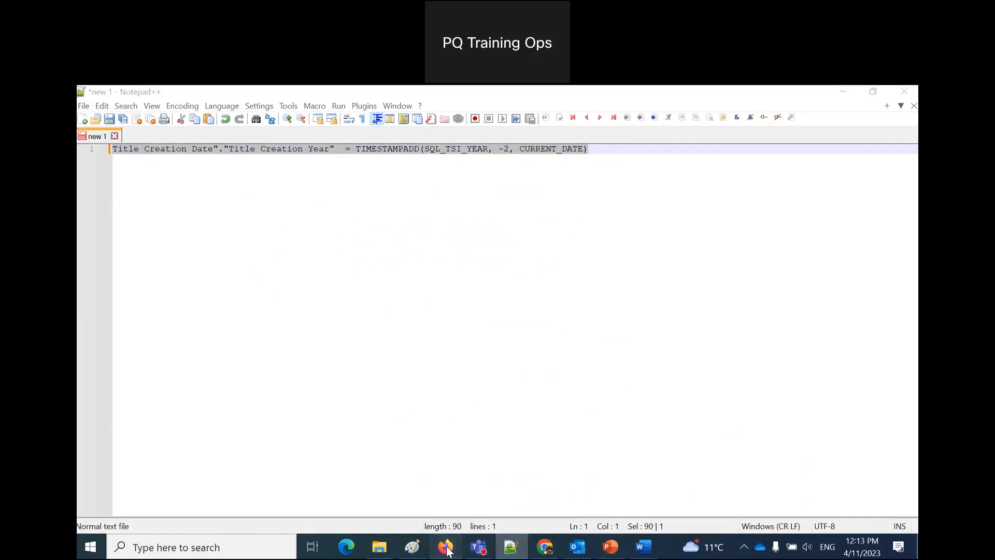
{"action": "left_click_drag", "start_coordinate": [174, 399], "coordinate": [78, 388]}
{"action": "type", "text": "\"Title Creation Date\".\"Title Creation Year\" = TIMESTAMPADD(SQL_TSI_YEAR, -2, CURRENT_DATE)"}
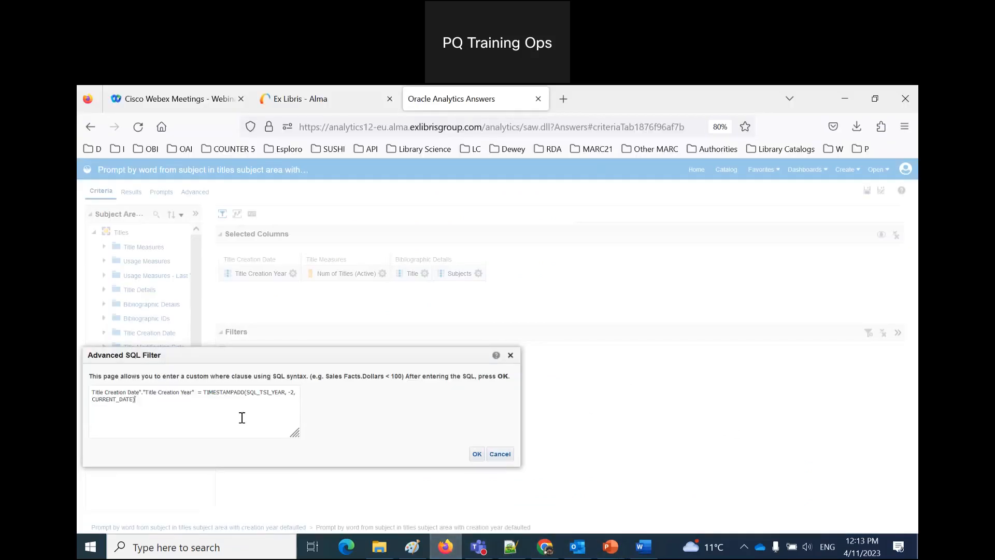
{"action": "left_click", "coordinate": [477, 454]}
{"action": "left_click", "coordinate": [129, 191]}
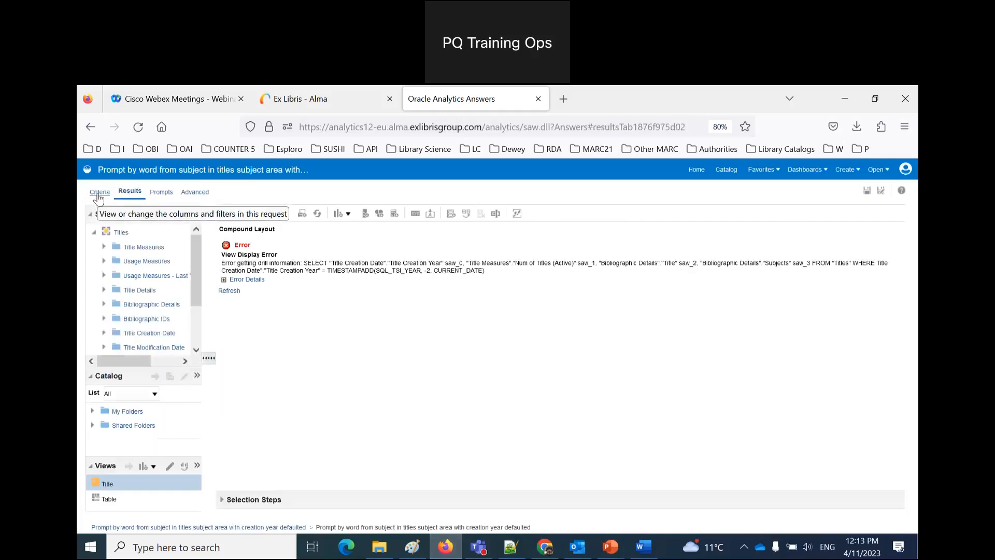
Step: Reopen the report's SQL filter, copy only the TIMESTAMPADD(SQL_TSI_YEAR, -2, CURRENT_DATE) expression, and close the filter without altering it
{"action": "left_click", "coordinate": [98, 196]}
{"action": "mouse_move", "coordinate": [506, 356]}
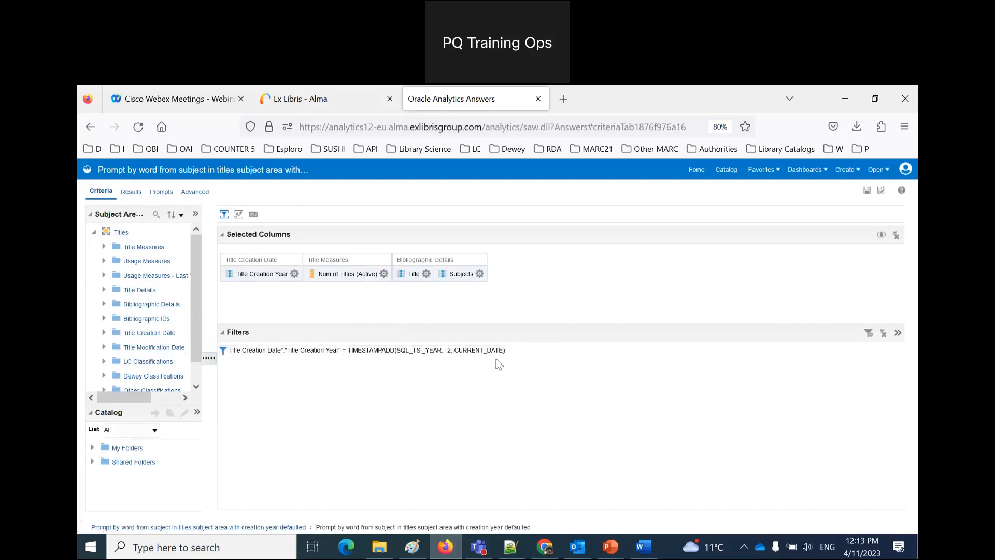
{"action": "left_click", "coordinate": [511, 350]}
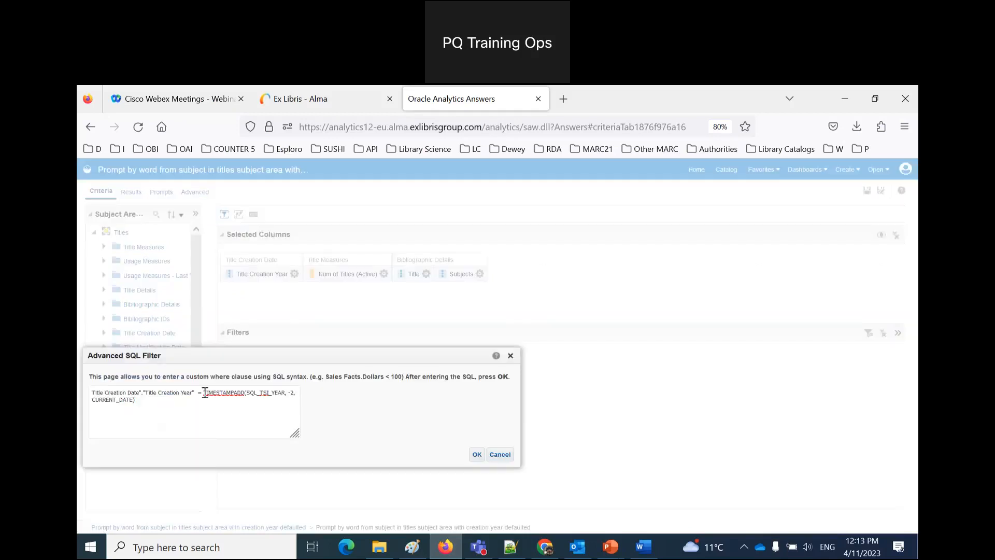
{"action": "left_click_drag", "start_coordinate": [205, 392], "coordinate": [207, 410]}
{"action": "key", "text": "ctrl+c"}
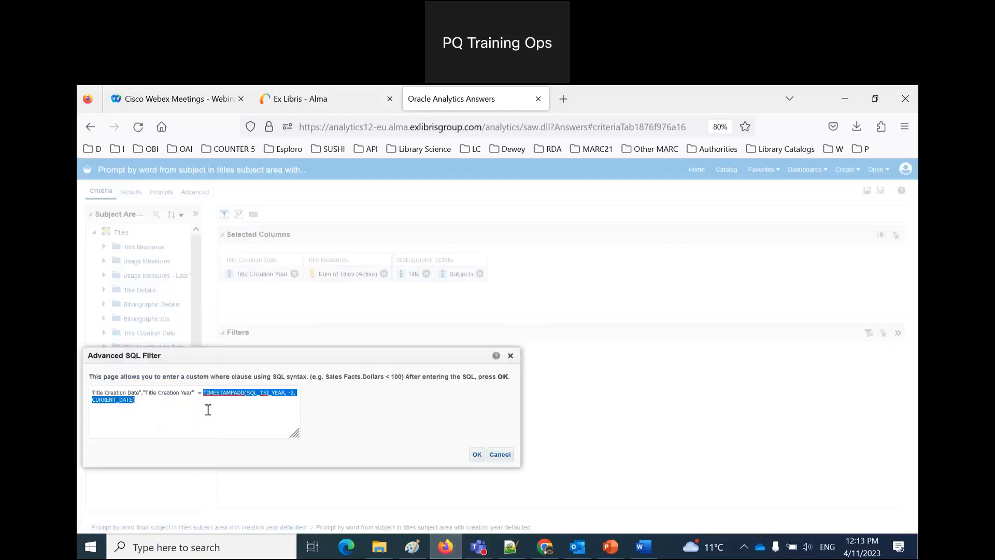
{"action": "left_click", "coordinate": [477, 455]}
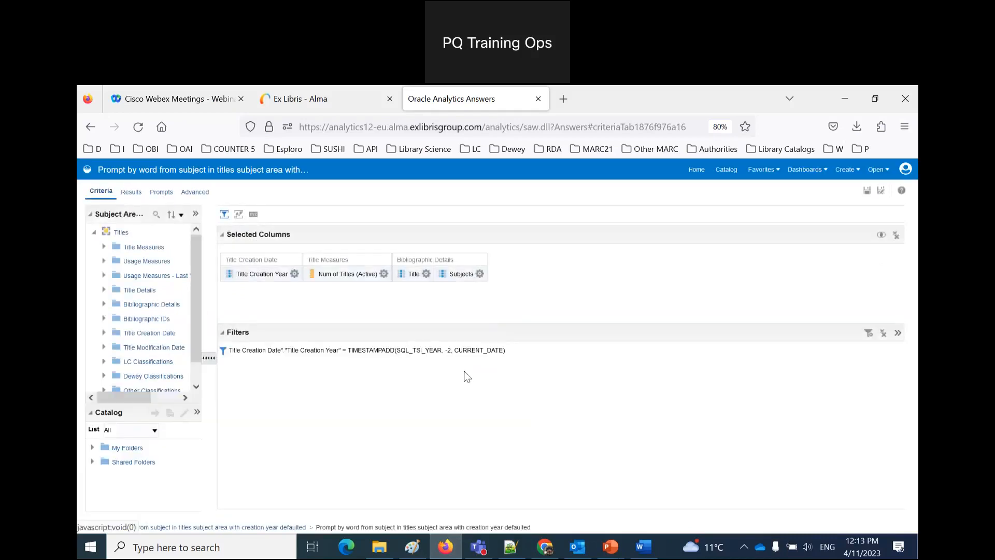
Step: Add Coverage Information Combined from Title Details as a column and replace its formula with TIMESTAMPADD(SQL_TSI_YEAR, -2, CURRENT_DATE)
{"action": "left_click", "coordinate": [104, 290]}
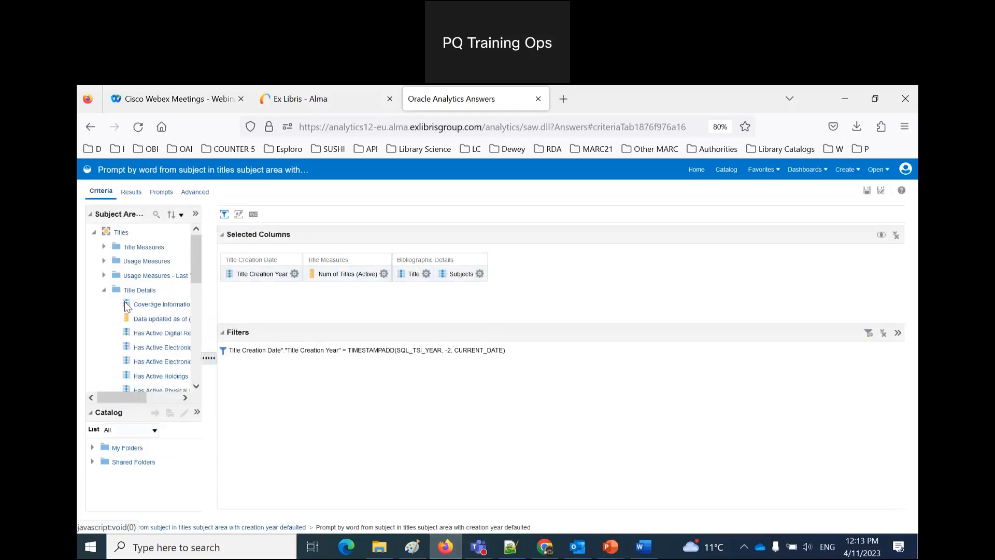
{"action": "left_click_drag", "start_coordinate": [158, 304], "coordinate": [564, 290]}
{"action": "left_click", "coordinate": [600, 274]}
{"action": "left_click", "coordinate": [621, 307]}
{"action": "key", "text": "ctrl+v"}
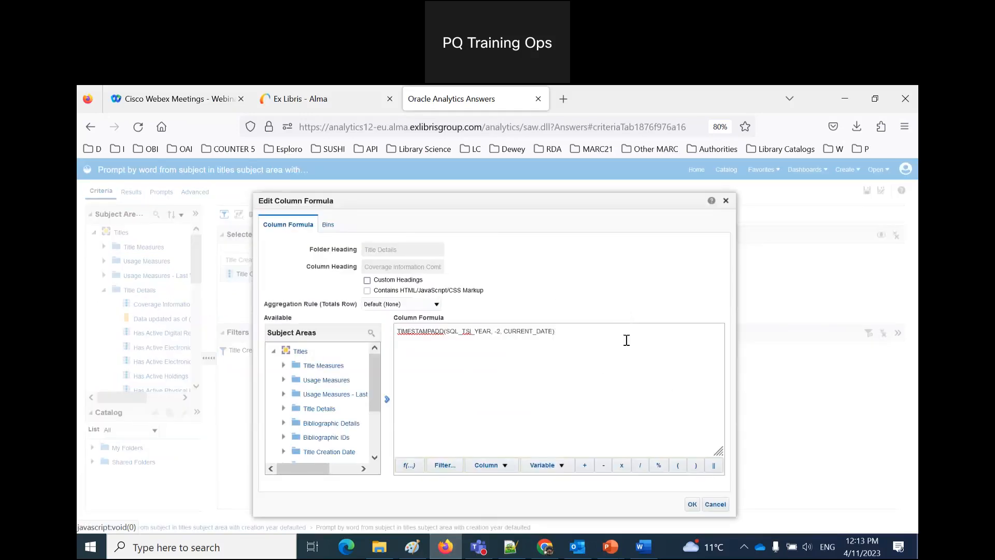
{"action": "left_click", "coordinate": [691, 505]}
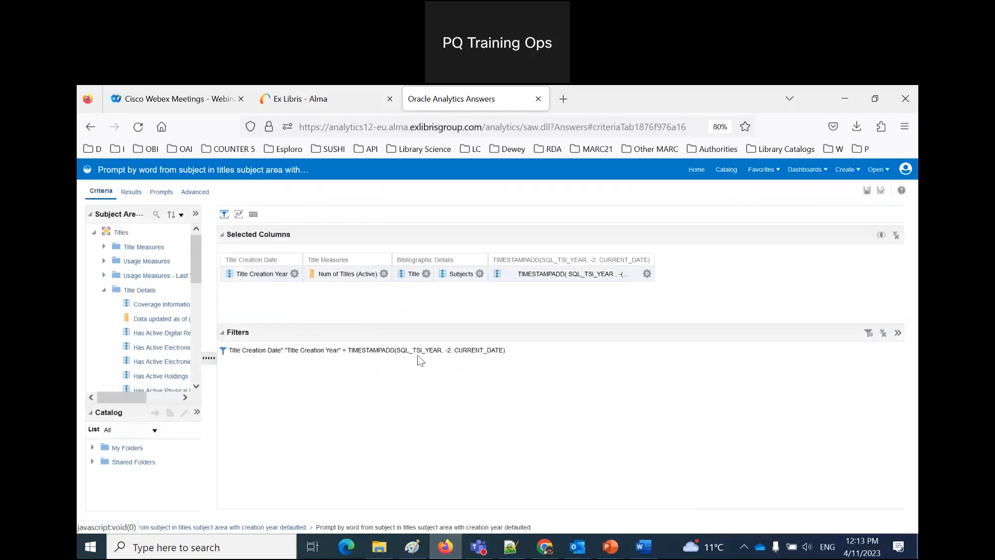
Step: Delete the Title Creation Year SQL filter, start running the results, and return to the report criteria
{"action": "left_click", "coordinate": [552, 351]}
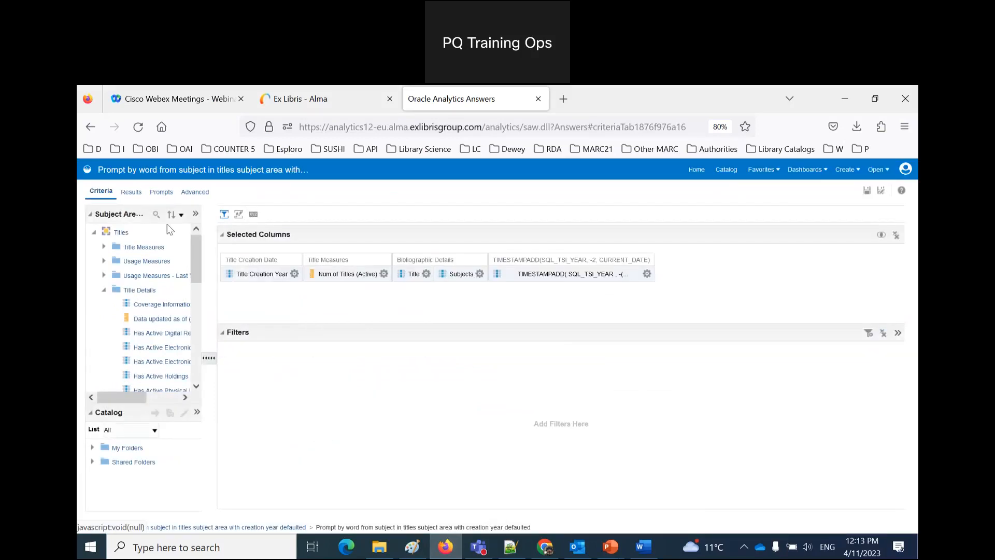
{"action": "left_click", "coordinate": [135, 192]}
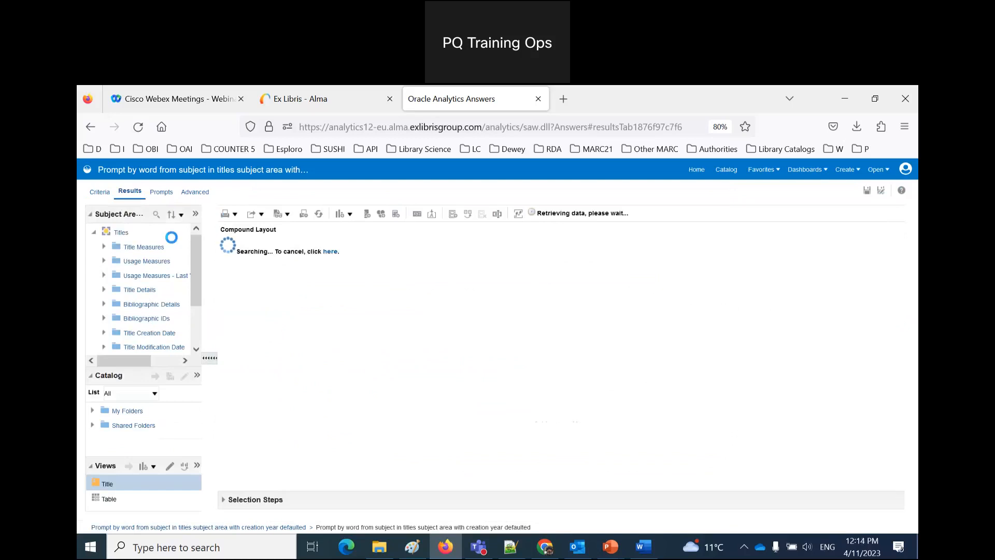
{"action": "left_click", "coordinate": [102, 193]}
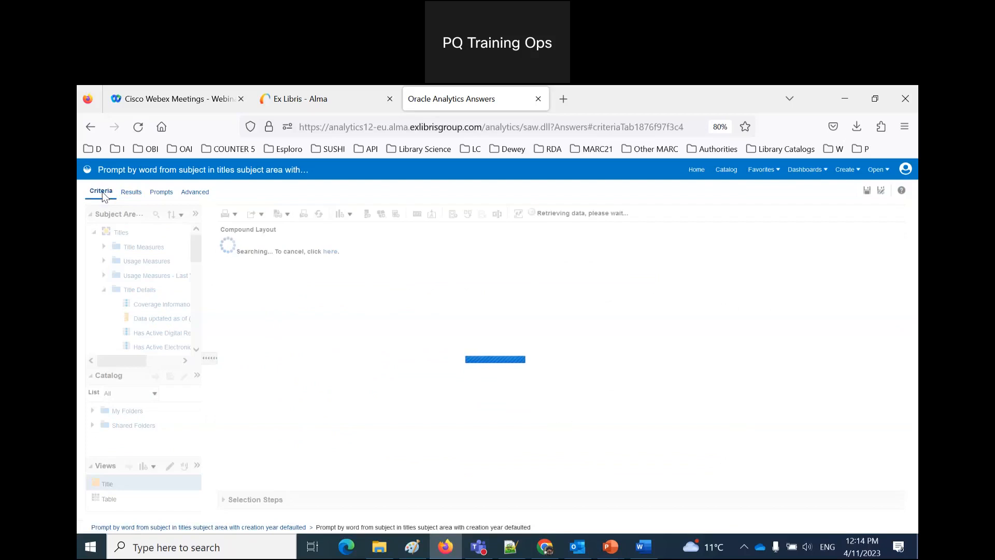
Step: Filter the Title column with the operator contains any and the value omputer, and check the results
{"action": "left_click", "coordinate": [296, 273]}
{"action": "left_click", "coordinate": [428, 273]}
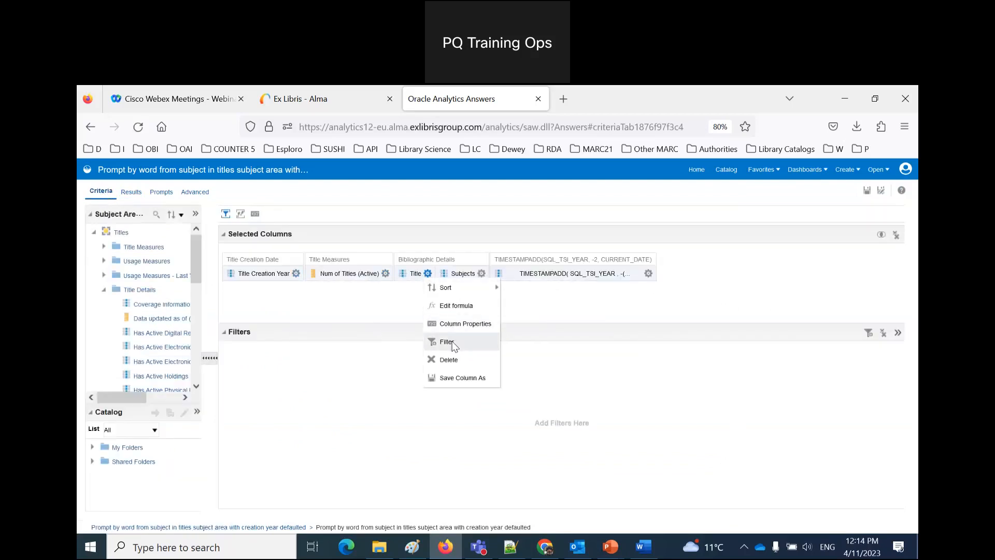
{"action": "left_click", "coordinate": [453, 342]}
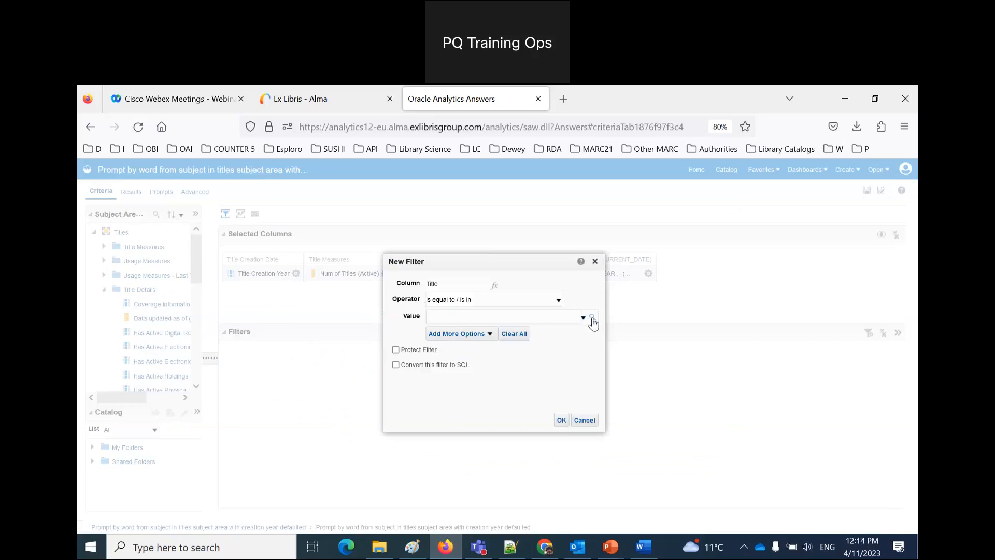
{"action": "left_click", "coordinate": [528, 318]}
{"action": "left_click", "coordinate": [480, 300]}
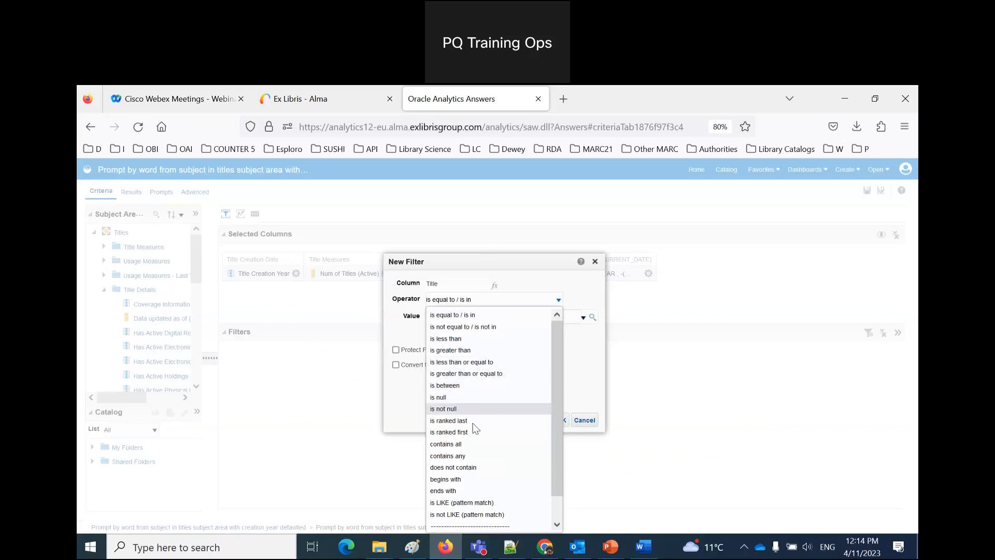
{"action": "left_click", "coordinate": [463, 456]}
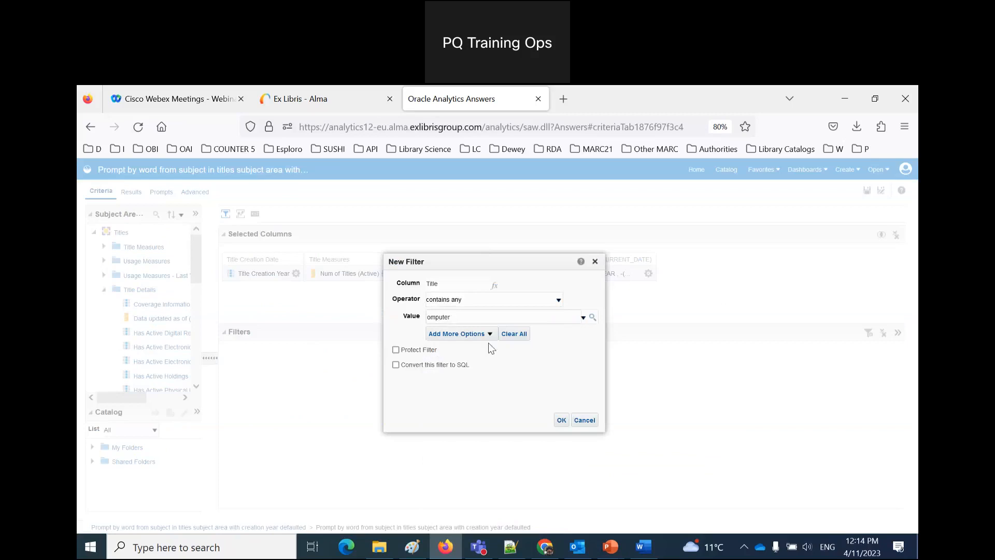
{"action": "left_click", "coordinate": [562, 421]}
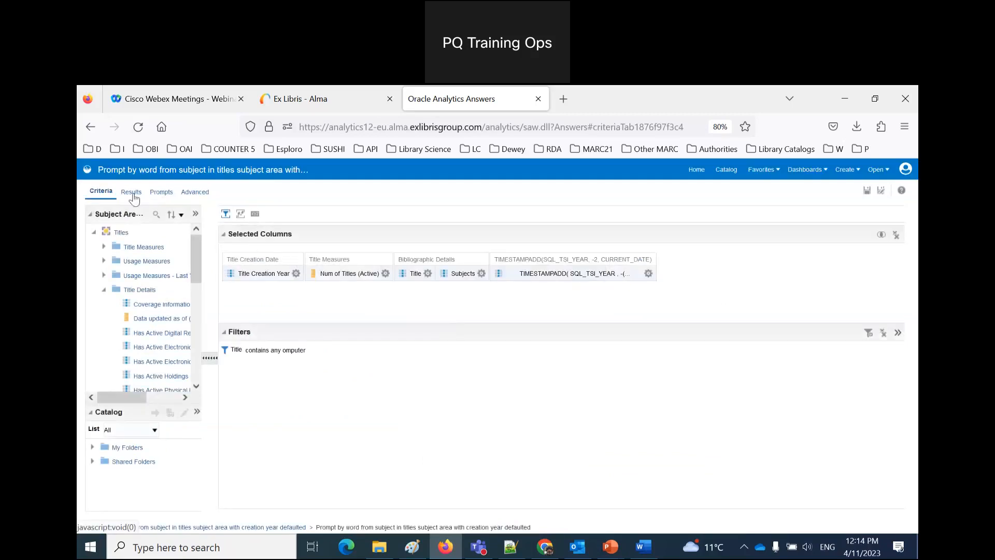
{"action": "left_click", "coordinate": [130, 193]}
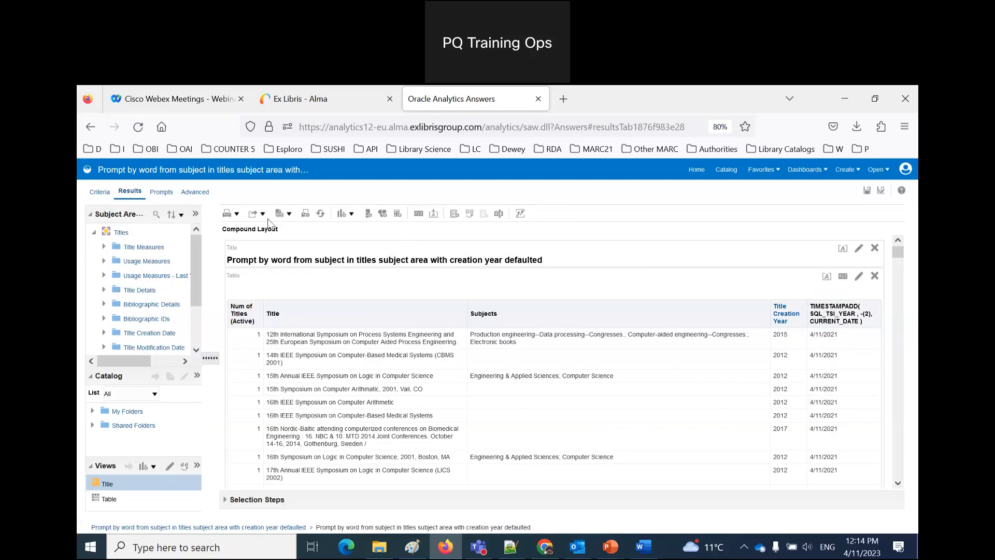
Step: Change the TIMESTAMPADD column's formula to YEAR(TIMESTAMPADD(SQL_TSI_YEAR, -2, CURRENT_DATE)) and check the results
{"action": "left_click", "coordinate": [92, 189]}
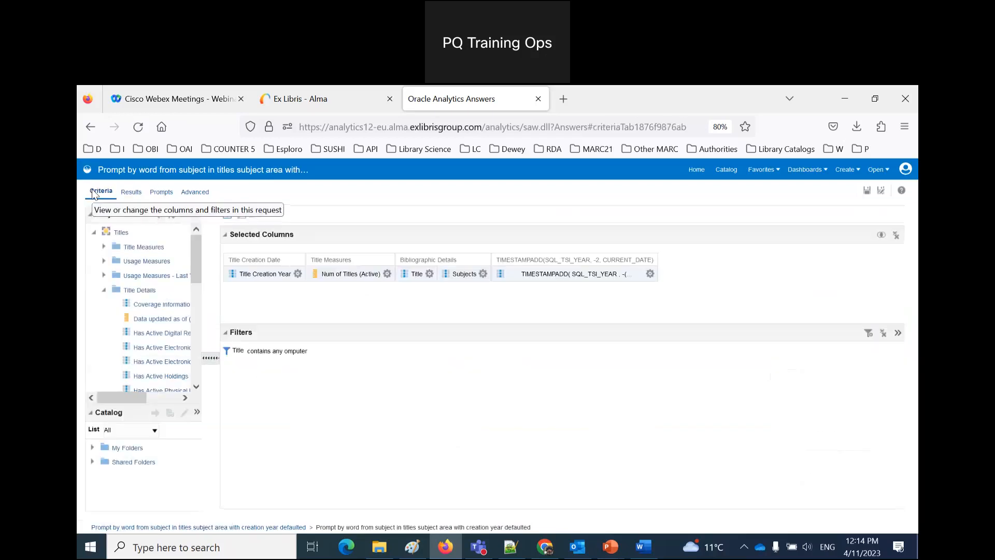
{"action": "left_click", "coordinate": [651, 275]}
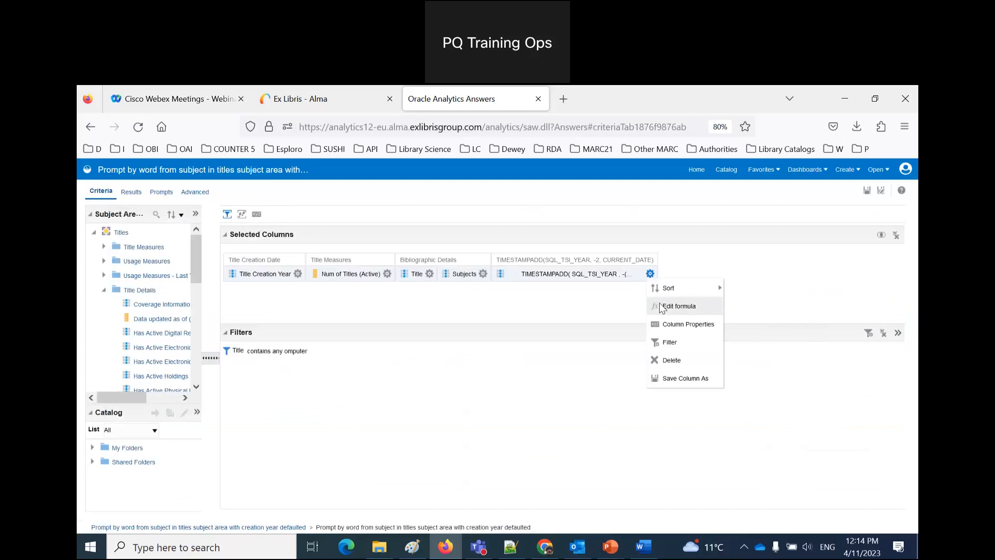
{"action": "left_click", "coordinate": [660, 303]}
{"action": "left_click", "coordinate": [523, 355]}
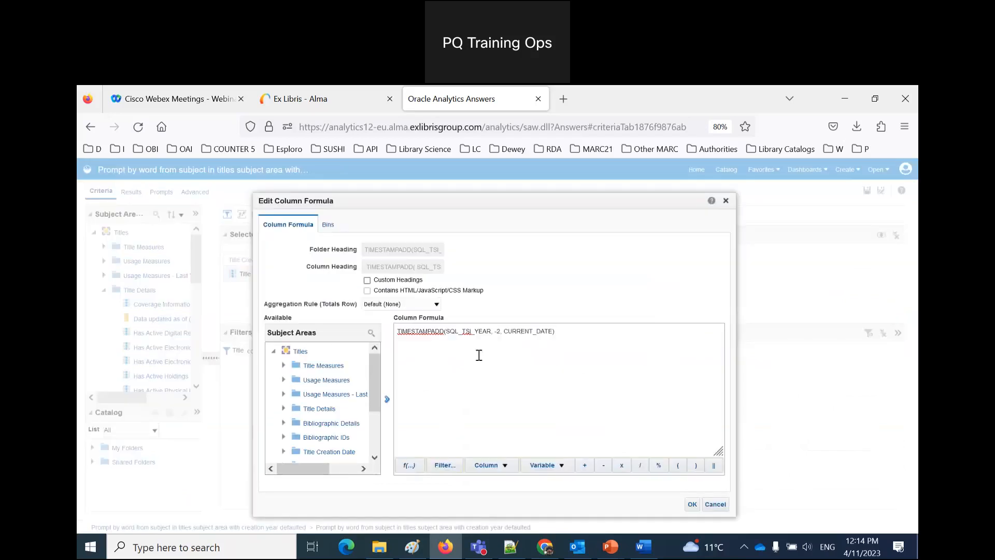
{"action": "left_click", "coordinate": [398, 333]}
{"action": "type", "text": "YEAR("}
{"action": "left_click", "coordinate": [587, 332]}
{"action": "type", "text": ")"}
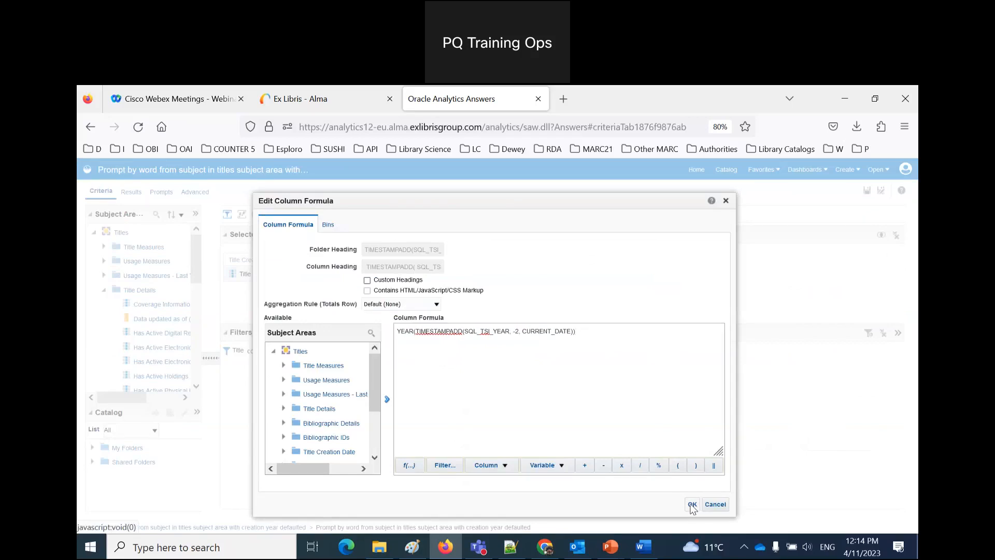
{"action": "left_click", "coordinate": [692, 505]}
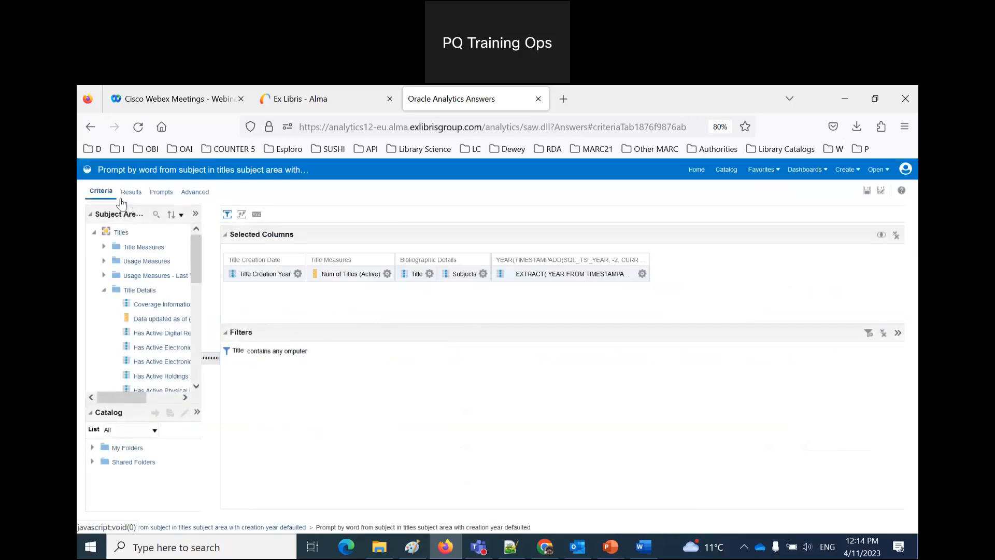
{"action": "left_click", "coordinate": [125, 195]}
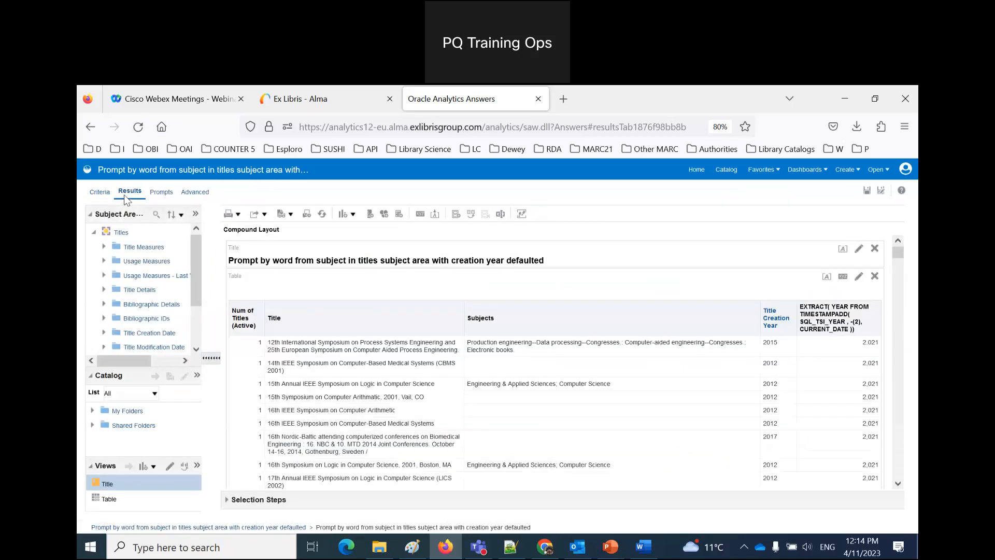
Step: Add another Coverage Information Combined column to the criteria and replace its formula with SELECT year(current_date) from "Titles"
{"action": "left_click", "coordinate": [101, 193]}
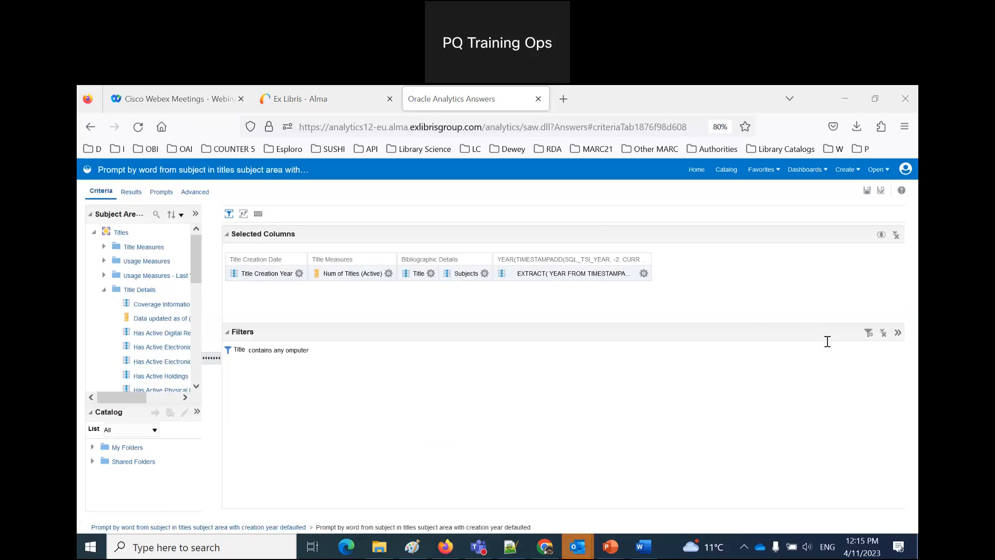
{"action": "left_click", "coordinate": [534, 459]}
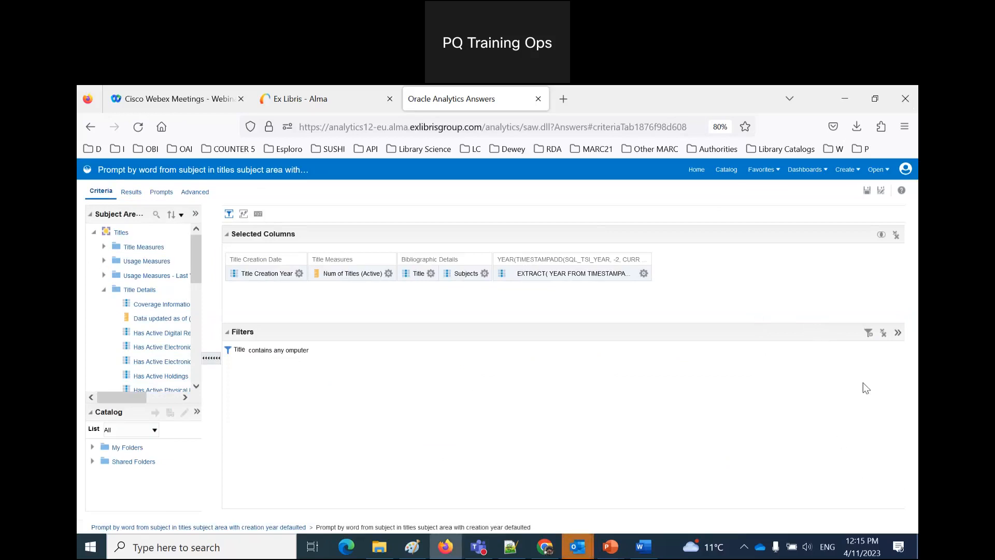
{"action": "left_click", "coordinate": [906, 187]}
{"action": "left_click_drag", "start_coordinate": [159, 310], "coordinate": [746, 277]}
{"action": "left_click", "coordinate": [764, 273]}
{"action": "left_click", "coordinate": [793, 308]}
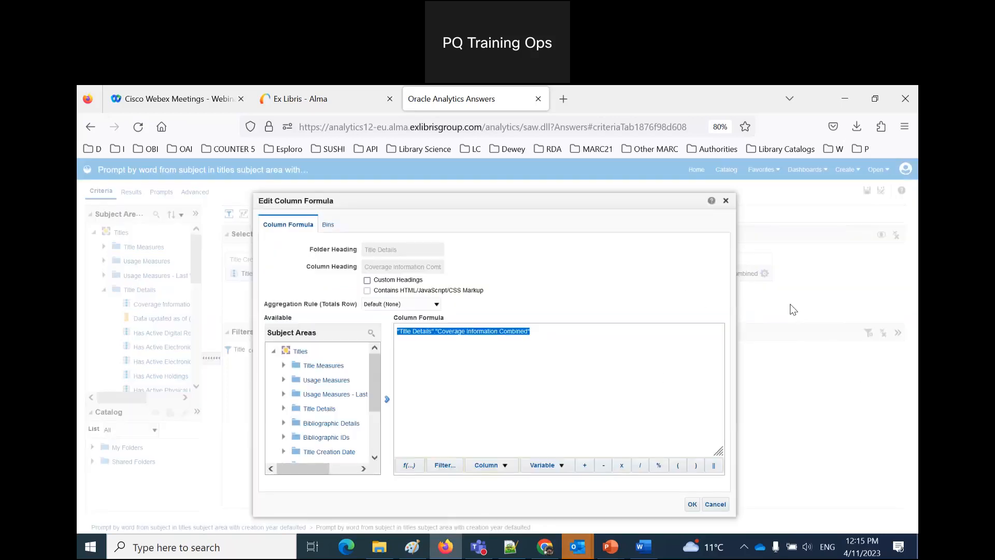
{"action": "type", "text": "SELECT year(current_date) from \"Titles\""}
Step: Trim the new column's formula to year(current_date), apply it, and check the results
{"action": "left_click", "coordinate": [476, 331]}
{"action": "key", "text": "ctrl+shift+Right"}
{"action": "key", "text": "ctrl+shift+Right"}
{"action": "key", "text": "Delete"}
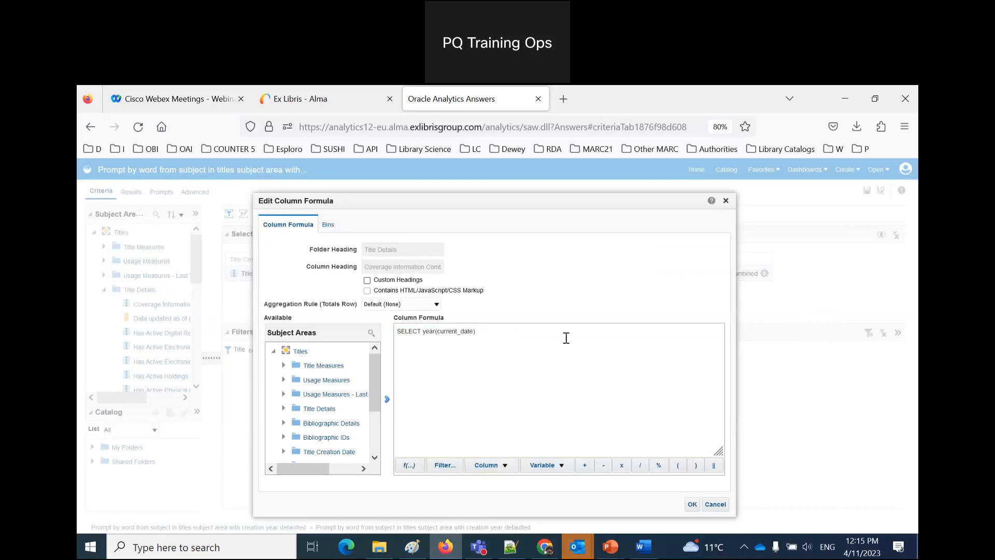
{"action": "left_click_drag", "start_coordinate": [424, 332], "coordinate": [350, 337]}
{"action": "key", "text": "Delete"}
{"action": "left_click", "coordinate": [693, 504]}
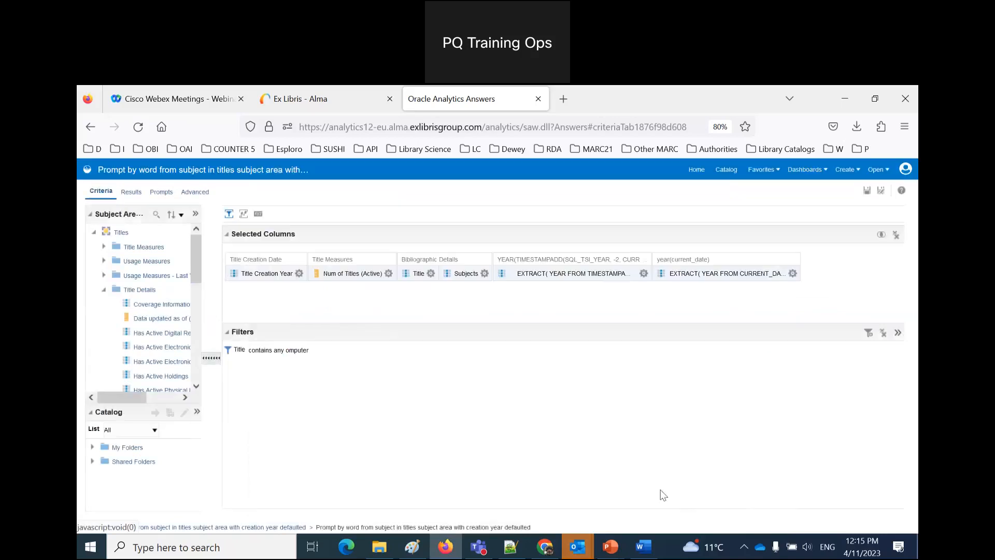
{"action": "left_click", "coordinate": [129, 192]}
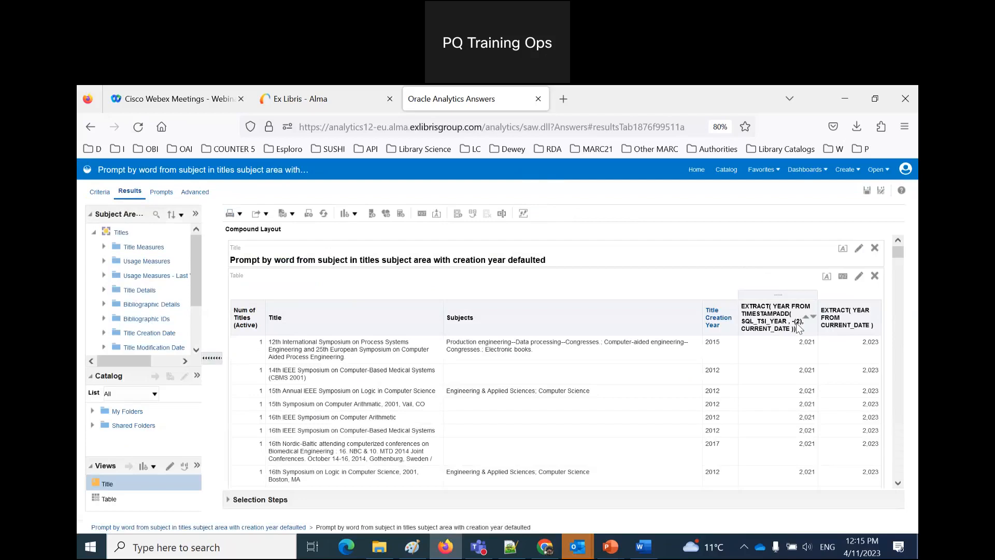
{"action": "left_click", "coordinate": [96, 193]}
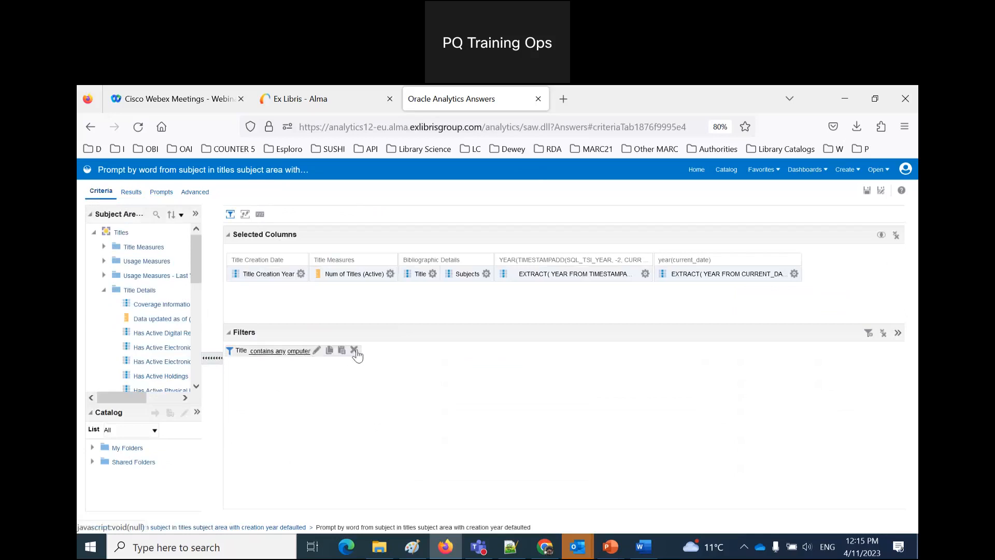
{"action": "left_click", "coordinate": [644, 274]}
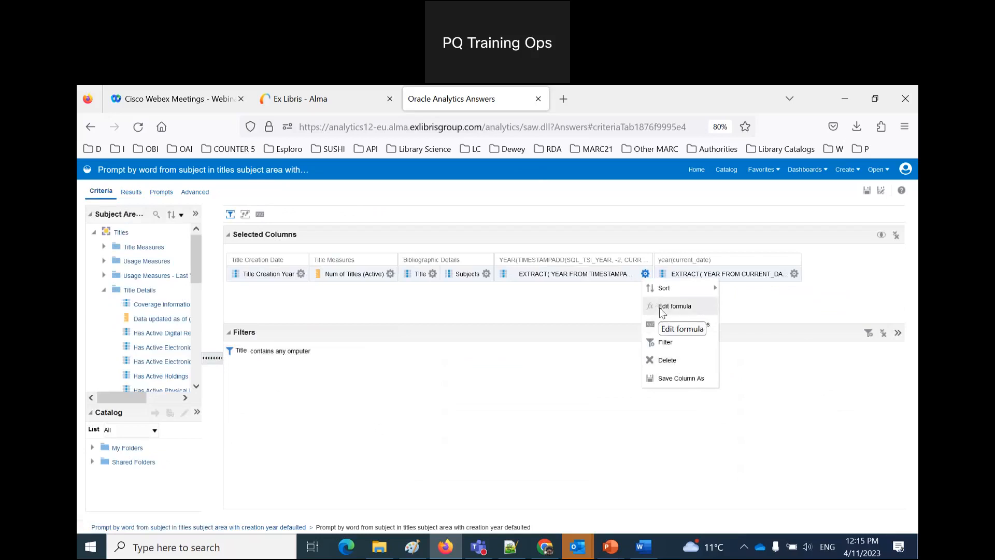
{"action": "left_click", "coordinate": [301, 274]}
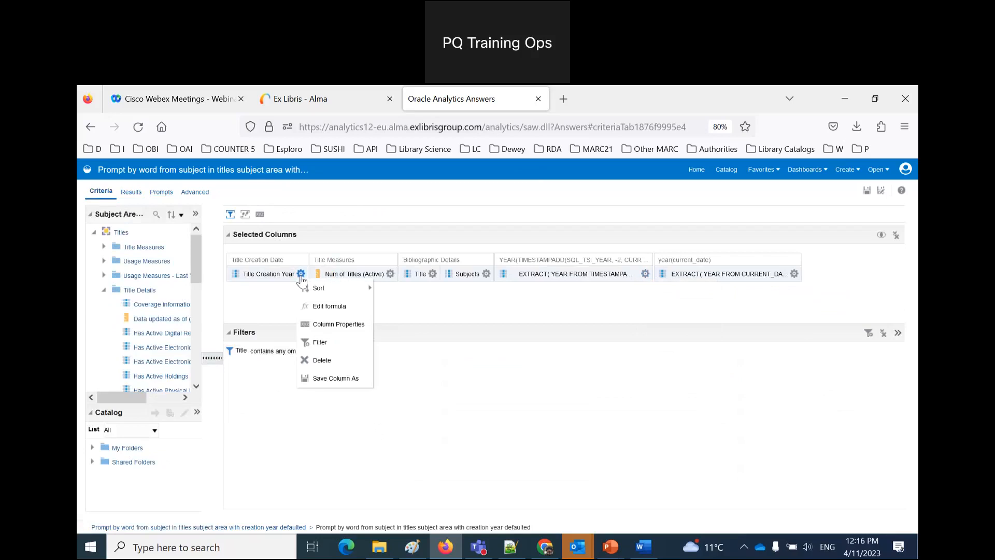
Step: Examine the Title Creation Year prompt's options, including its SQL default selection, then close the prompt without changes
{"action": "left_click", "coordinate": [159, 192]}
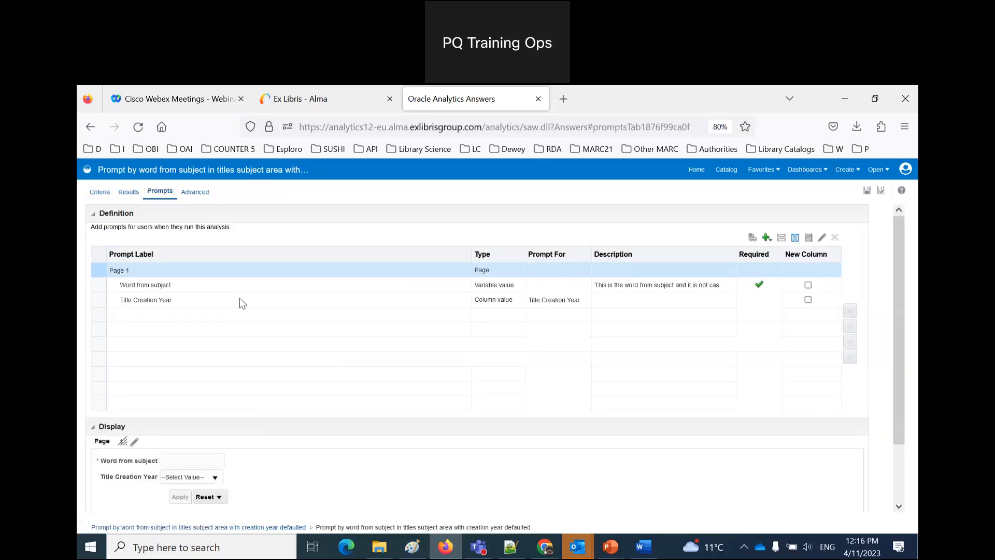
{"action": "double_click", "coordinate": [240, 300]}
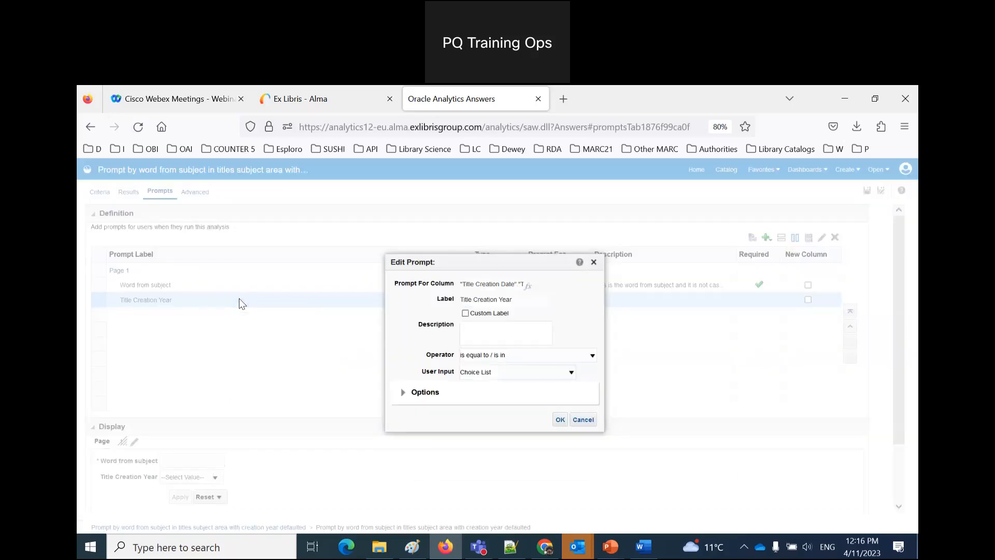
{"action": "left_click", "coordinate": [403, 393]}
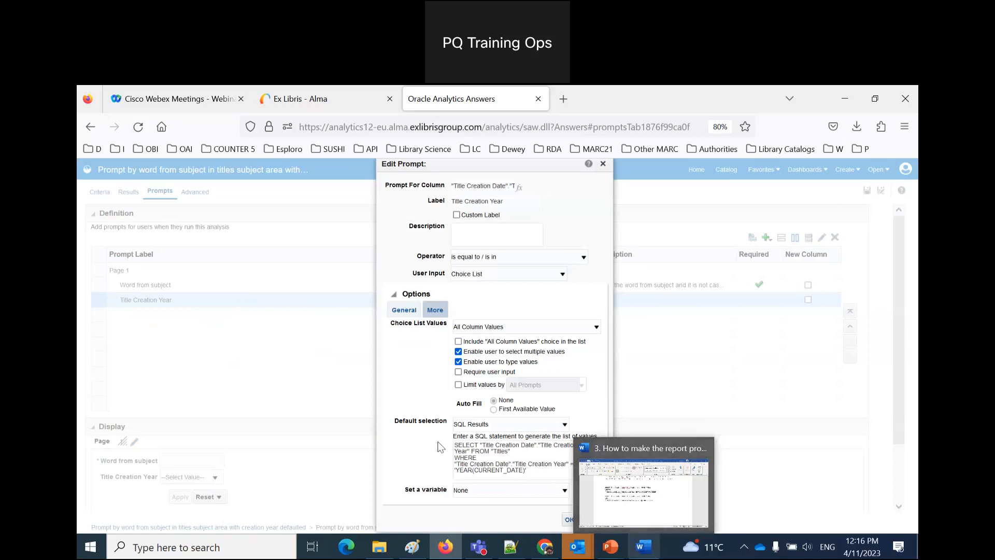
{"action": "left_click", "coordinate": [592, 519]}
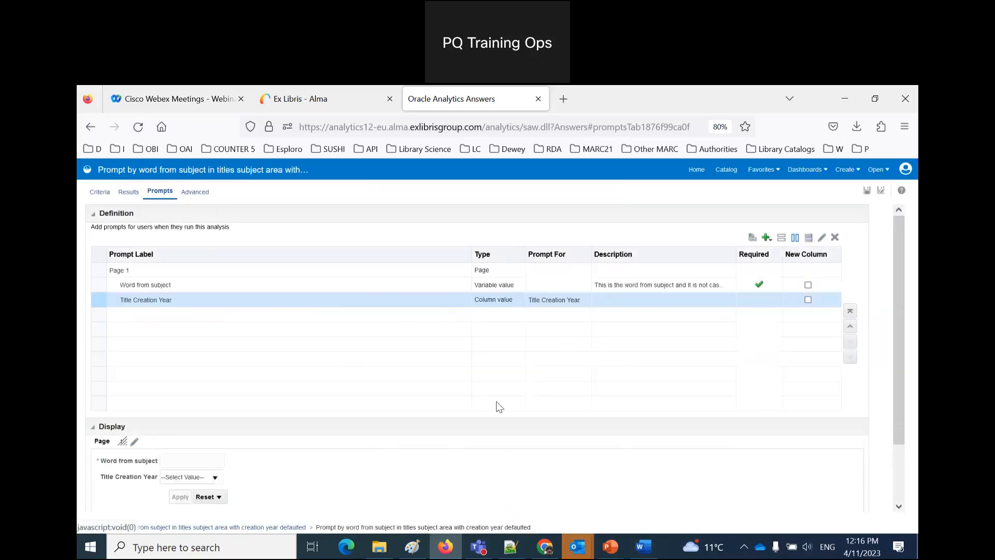
Step: Copy the year(current_date) formula from the last criteria column and close its formula editor without changes
{"action": "left_click", "coordinate": [102, 191]}
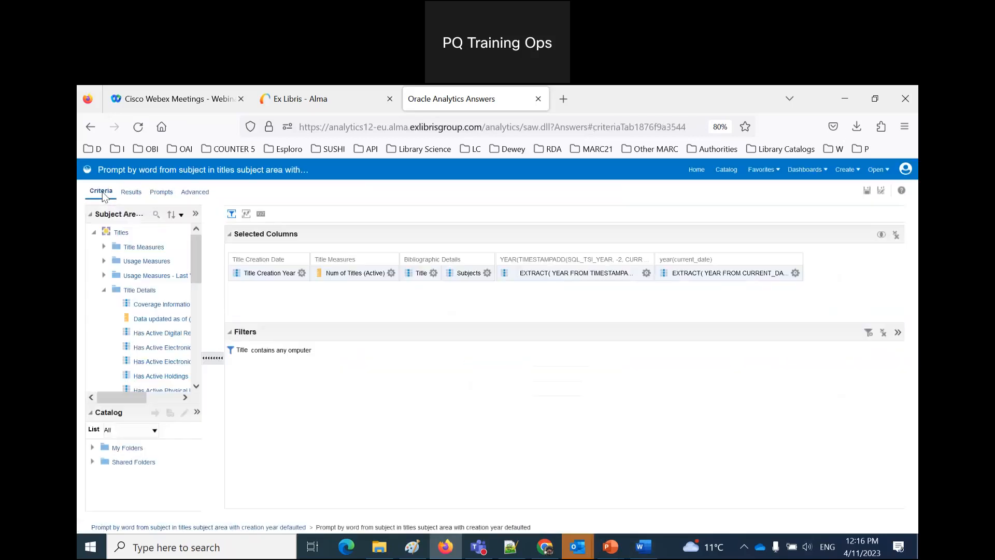
{"action": "left_click", "coordinate": [796, 273]}
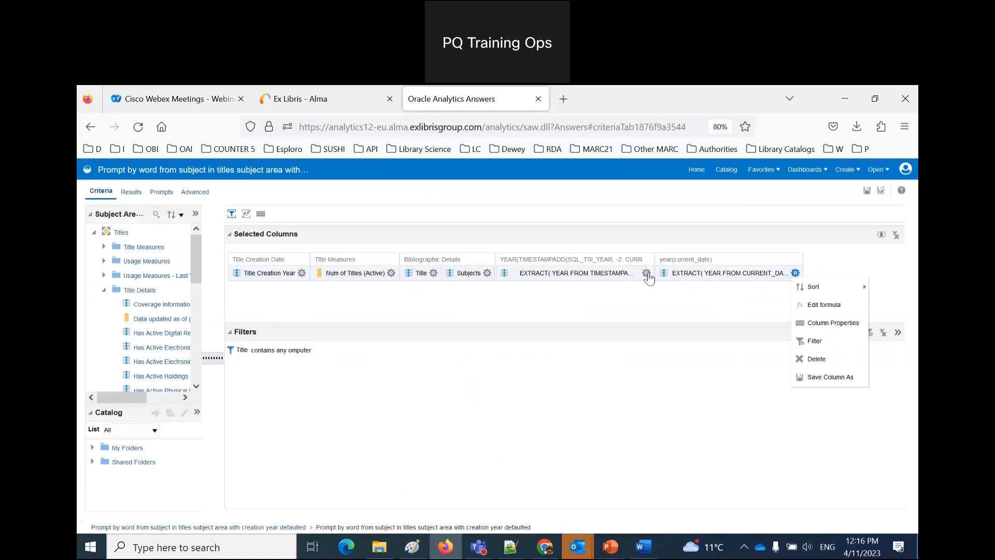
{"action": "mouse_move", "coordinate": [801, 286]}
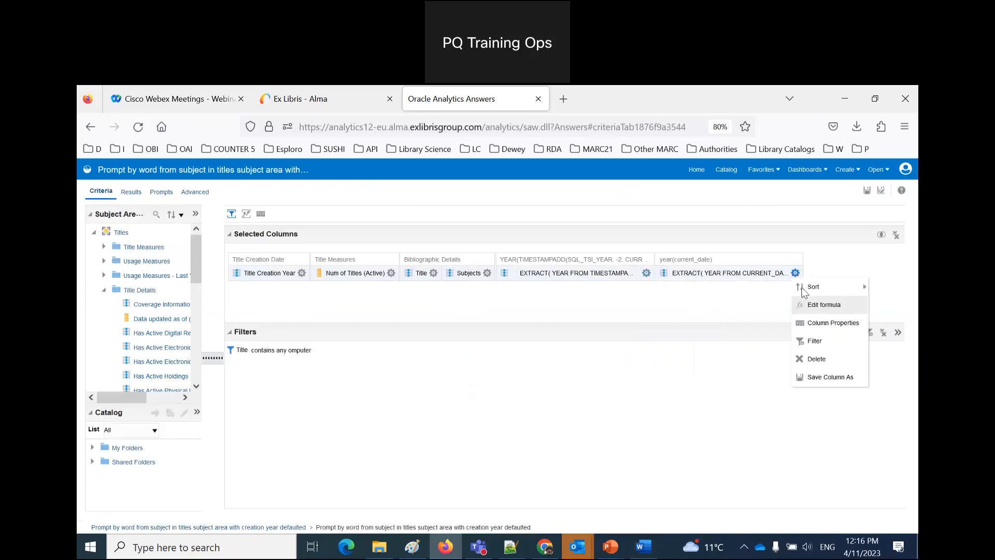
{"action": "left_click", "coordinate": [815, 305]}
{"action": "key", "text": "ctrl+c"}
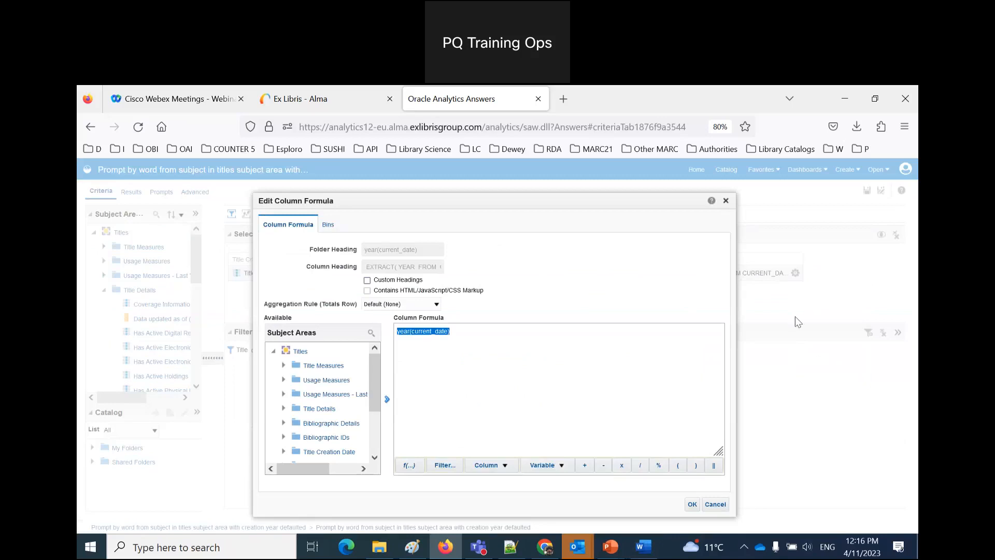
{"action": "left_click", "coordinate": [719, 506]}
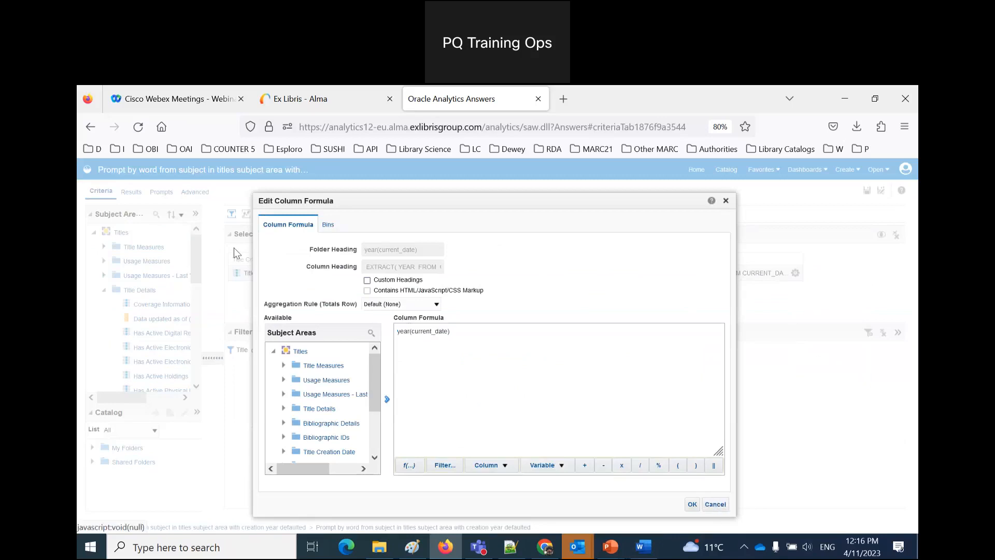
Step: Replace the quoted year expression in the Title Creation Year prompt's default-selection SQL with year(current_date), apply it, and check the prompt preview
{"action": "left_click", "coordinate": [161, 192]}
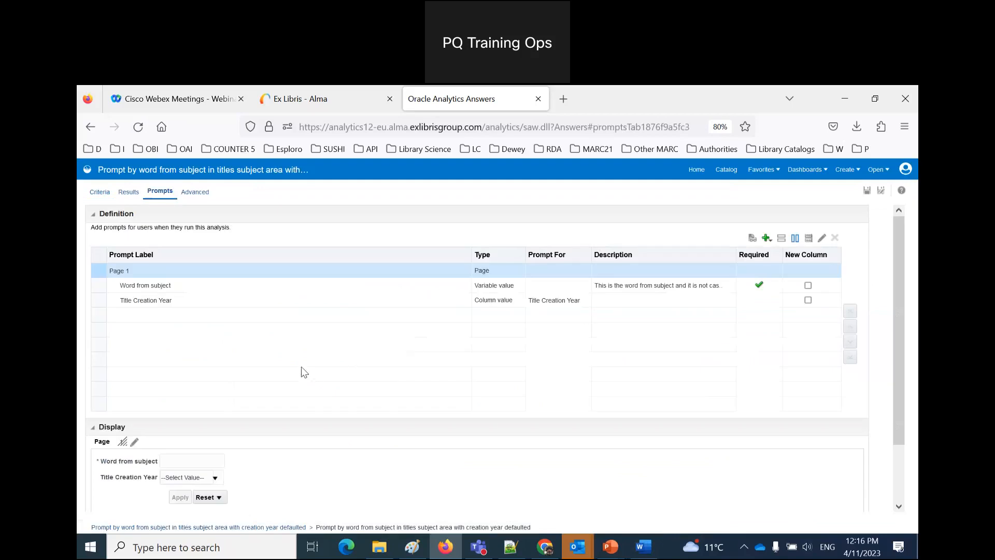
{"action": "left_click", "coordinate": [203, 303]}
{"action": "double_click", "coordinate": [202, 301]}
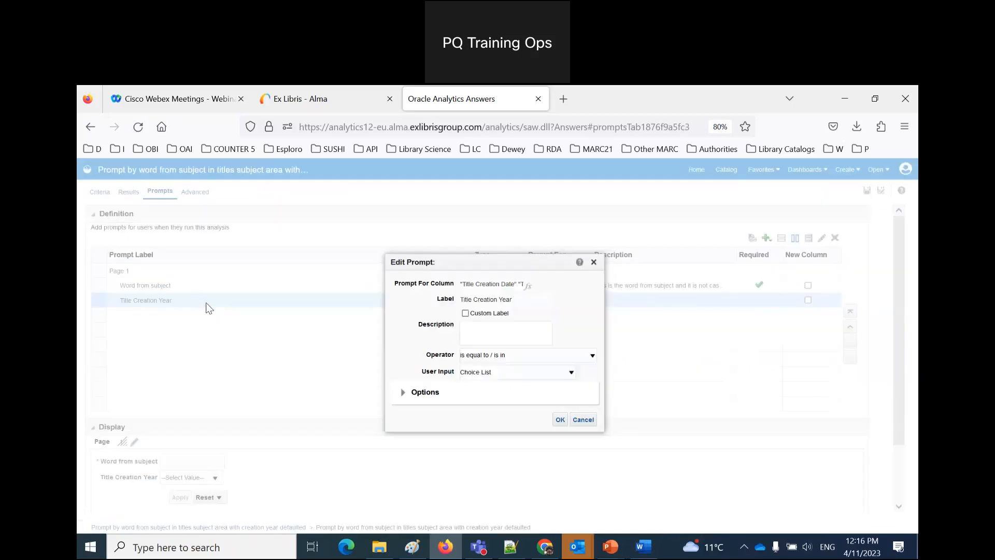
{"action": "left_click", "coordinate": [401, 393]}
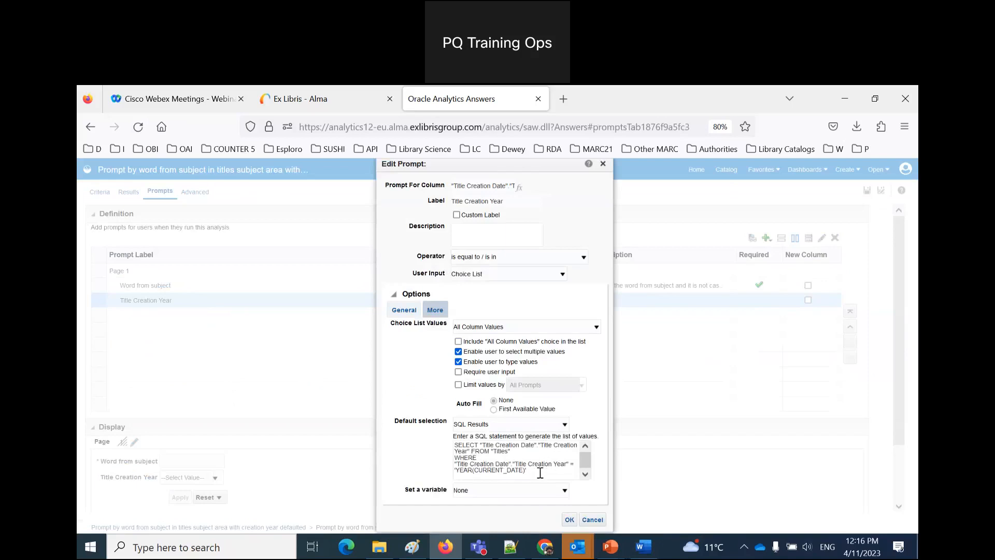
{"action": "left_click_drag", "start_coordinate": [424, 475], "coordinate": [434, 469]}
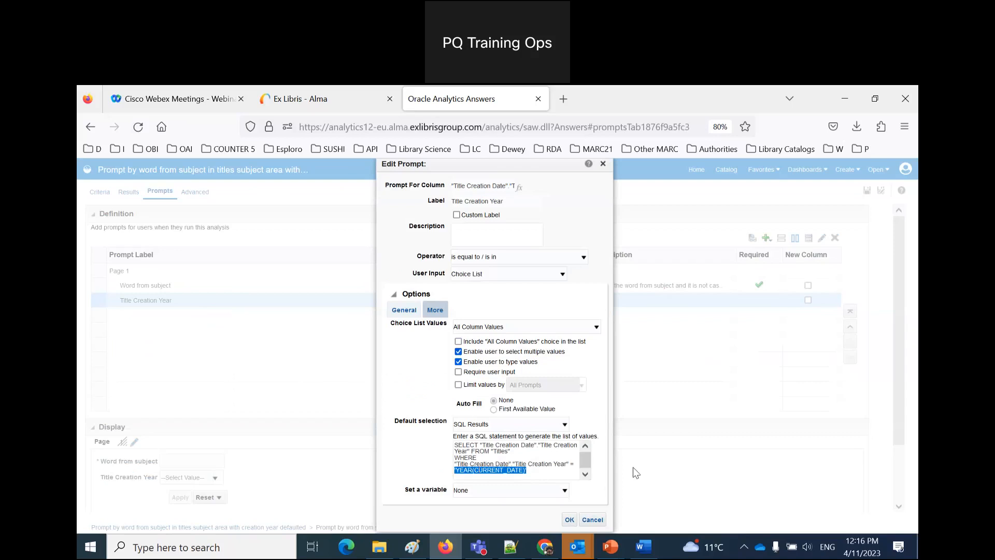
{"action": "key", "text": "ctrl+v"}
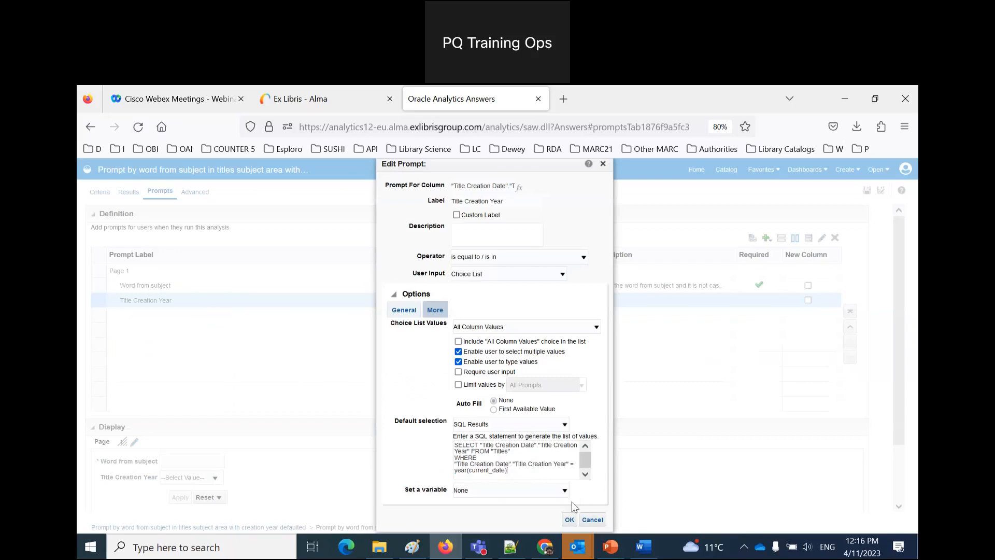
{"action": "left_click", "coordinate": [570, 520]}
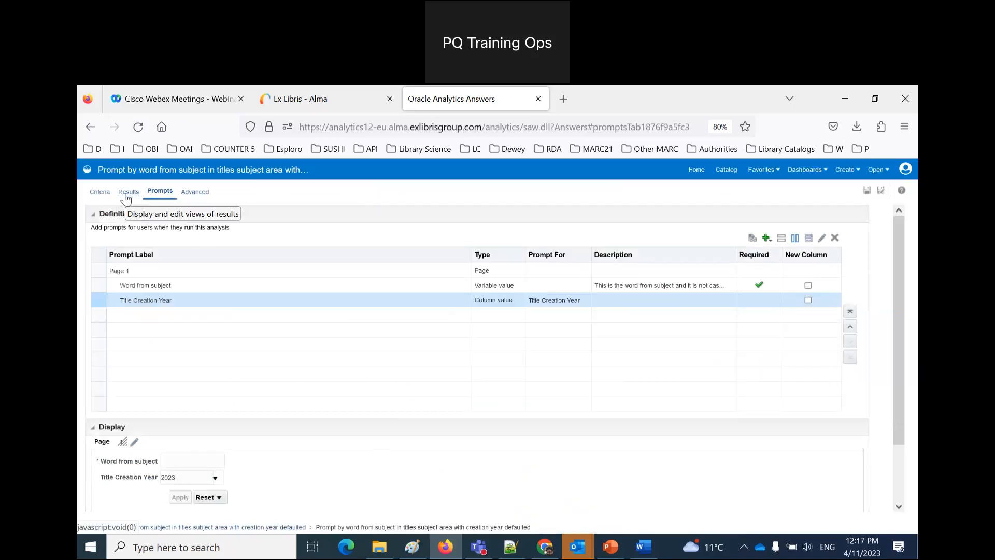
{"action": "left_click", "coordinate": [216, 478]}
{"action": "left_click", "coordinate": [216, 478]}
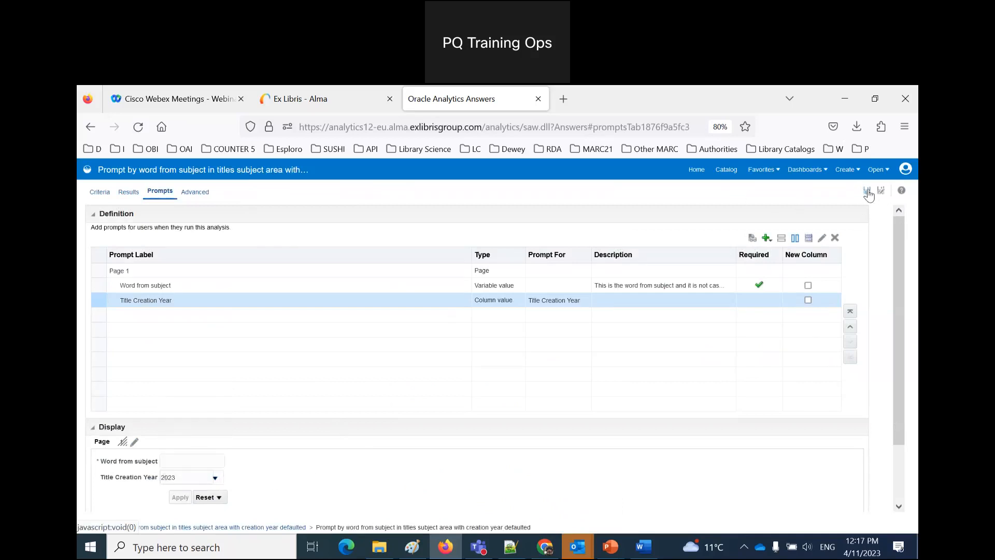
Step: Start a filter on the Title Creation Year column and convert it to an advanced SQL filter
{"action": "left_click", "coordinate": [101, 191]}
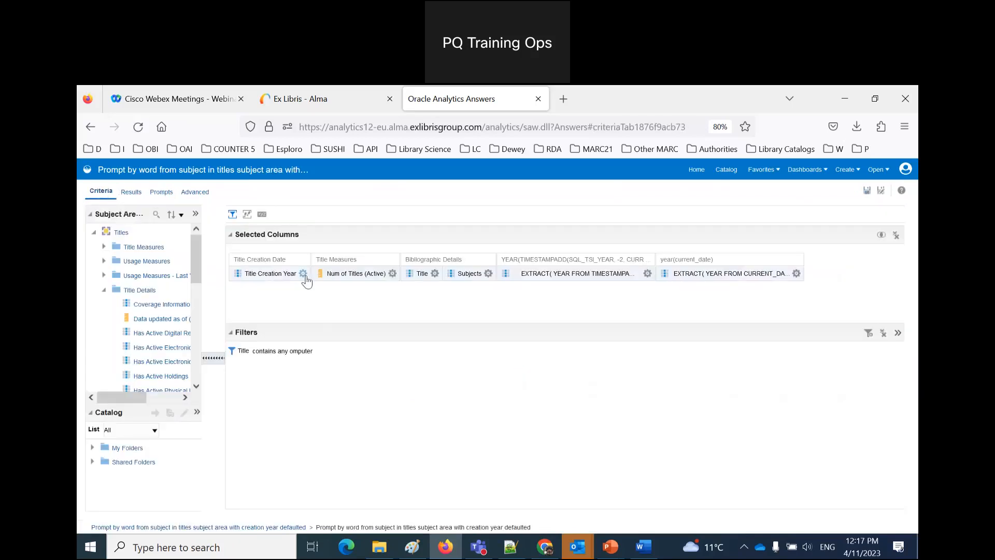
{"action": "left_click", "coordinate": [303, 273]}
{"action": "left_click", "coordinate": [323, 342]}
{"action": "left_click", "coordinate": [395, 366]}
{"action": "left_click", "coordinate": [561, 420]}
Step: Replace the filter's SQL with the clipboard-history clause lower("Bibliographic Details"."Subjects") LIKE lower('%@{word_from_subject}%') and apply it
{"action": "left_click_drag", "start_coordinate": [396, 401], "coordinate": [189, 411]}
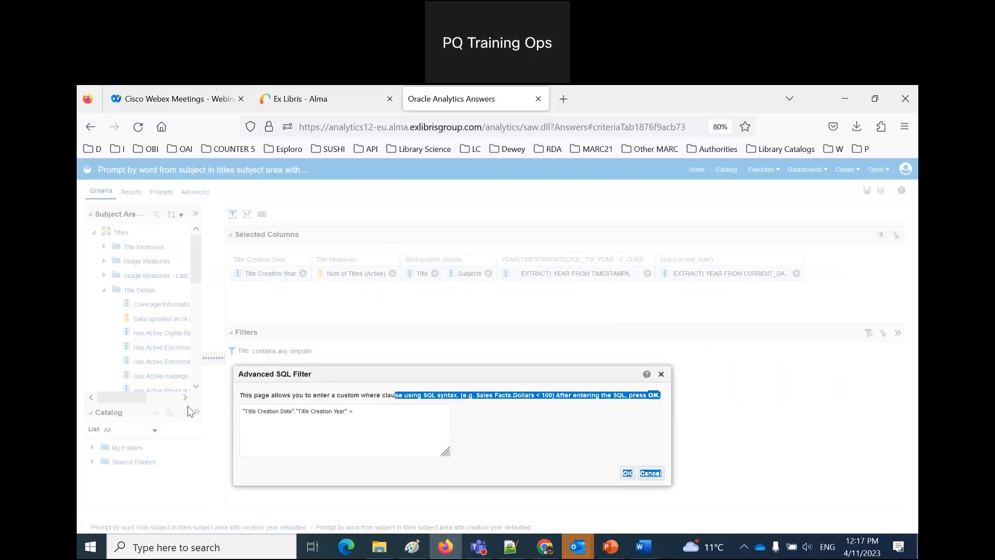
{"action": "left_click_drag", "start_coordinate": [430, 417], "coordinate": [219, 407]}
{"action": "key", "text": "ctrl+grave"}
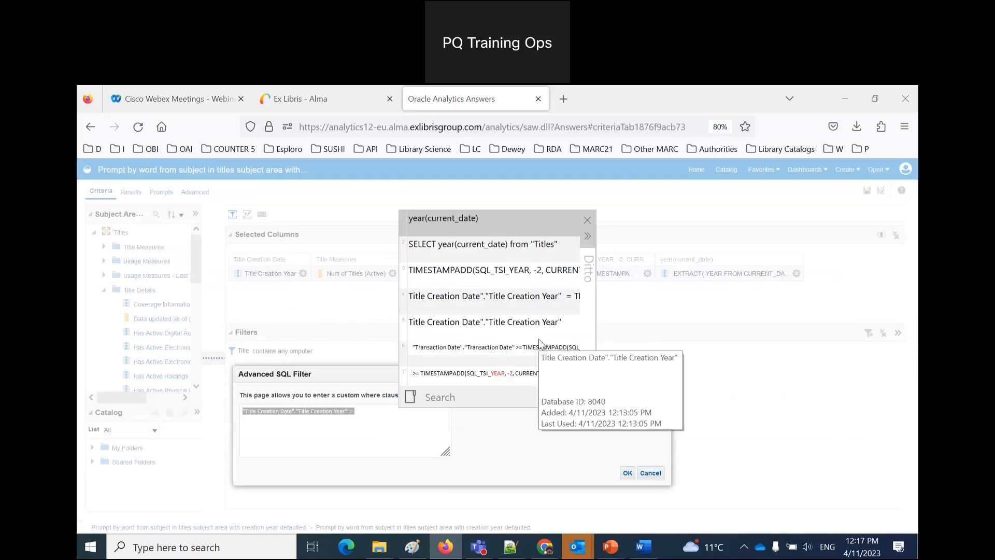
{"action": "scroll", "coordinate": [539, 338], "scroll_direction": "down", "scroll_amount": 3}
{"action": "scroll", "coordinate": [530, 330], "scroll_direction": "down", "scroll_amount": 3}
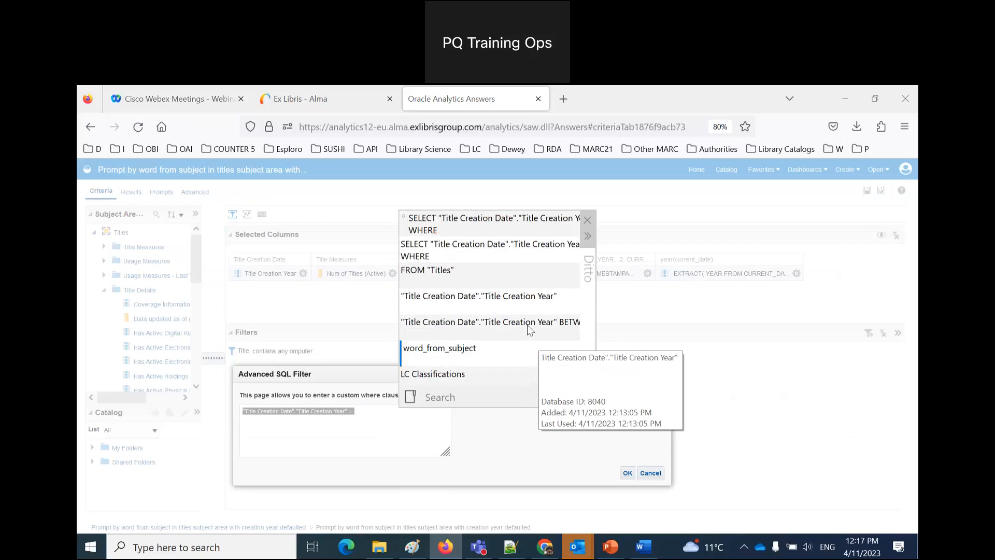
{"action": "left_click", "coordinate": [456, 397]}
{"action": "type", "text": "word_f"}
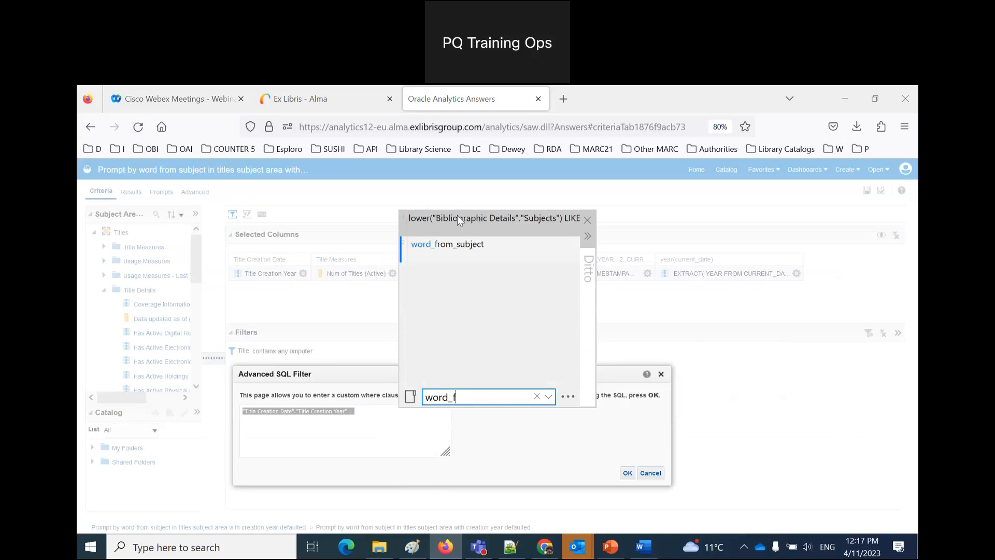
{"action": "double_click", "coordinate": [457, 216]}
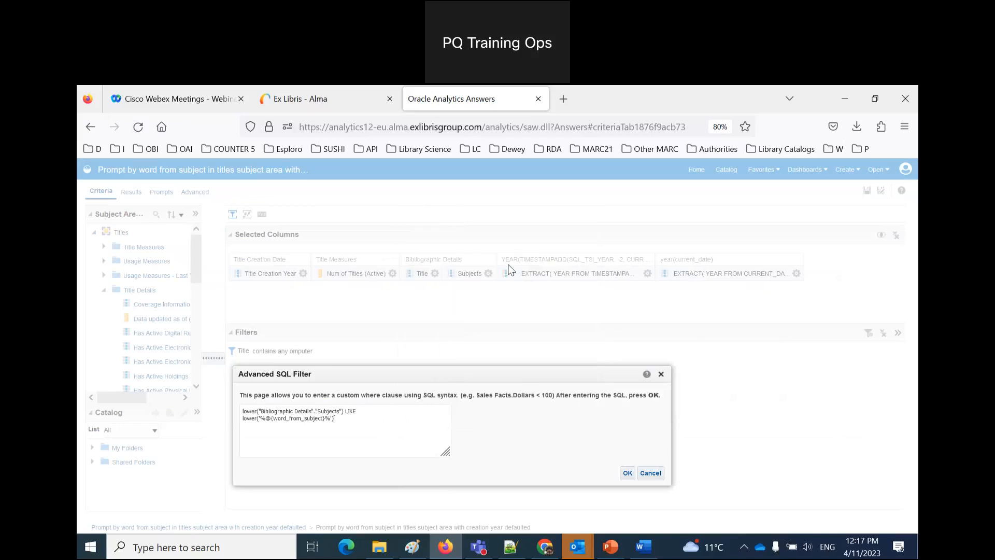
{"action": "left_click", "coordinate": [628, 473]}
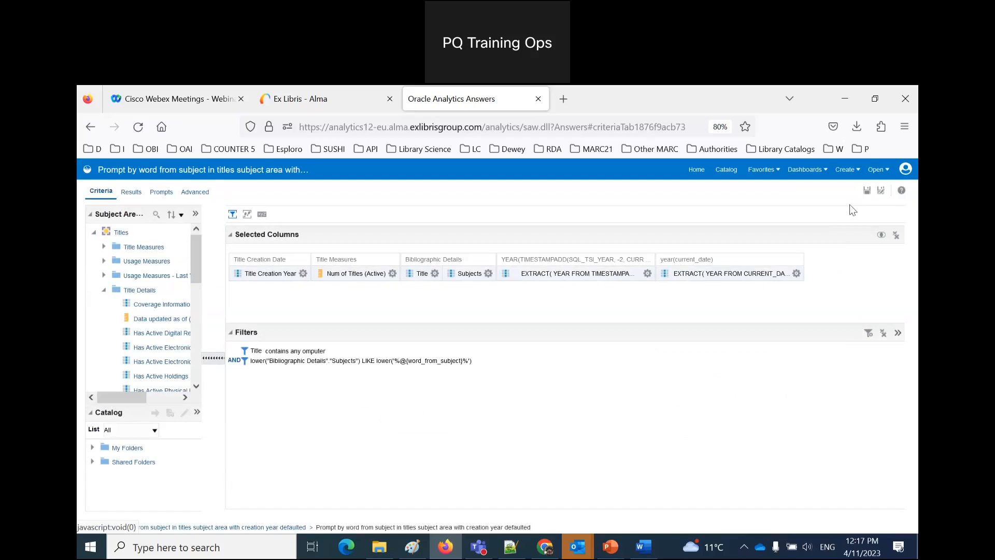
Step: Save the report, open it from the catalog, and run it with the subject word "compute"
{"action": "left_click", "coordinate": [868, 193]}
{"action": "left_click", "coordinate": [727, 174]}
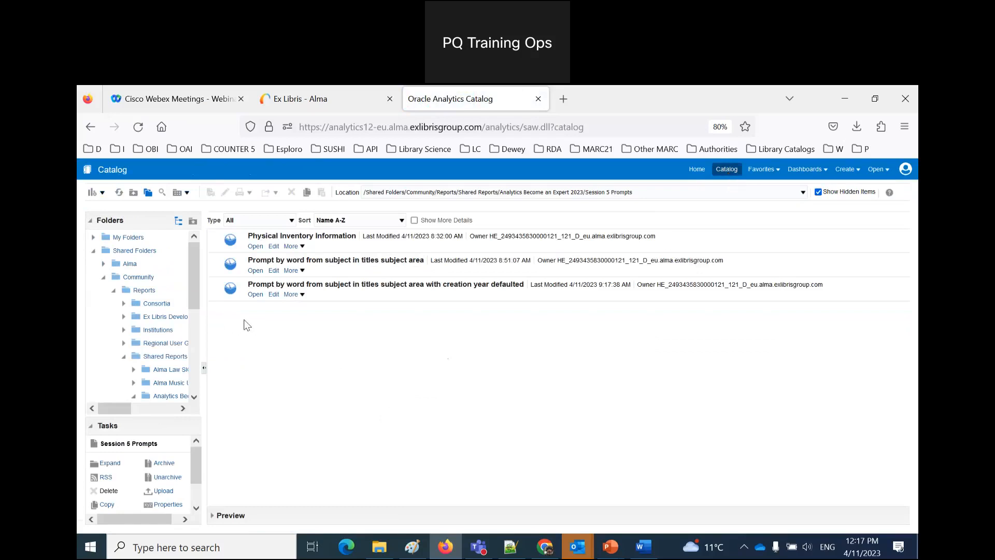
{"action": "left_click", "coordinate": [254, 294]}
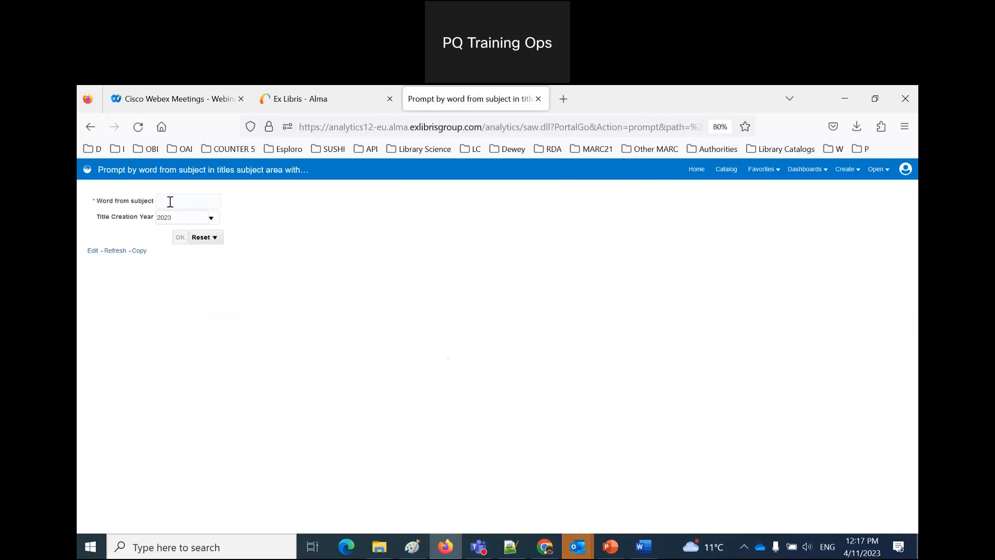
{"action": "left_click", "coordinate": [173, 203]}
{"action": "type", "text": "compute"}
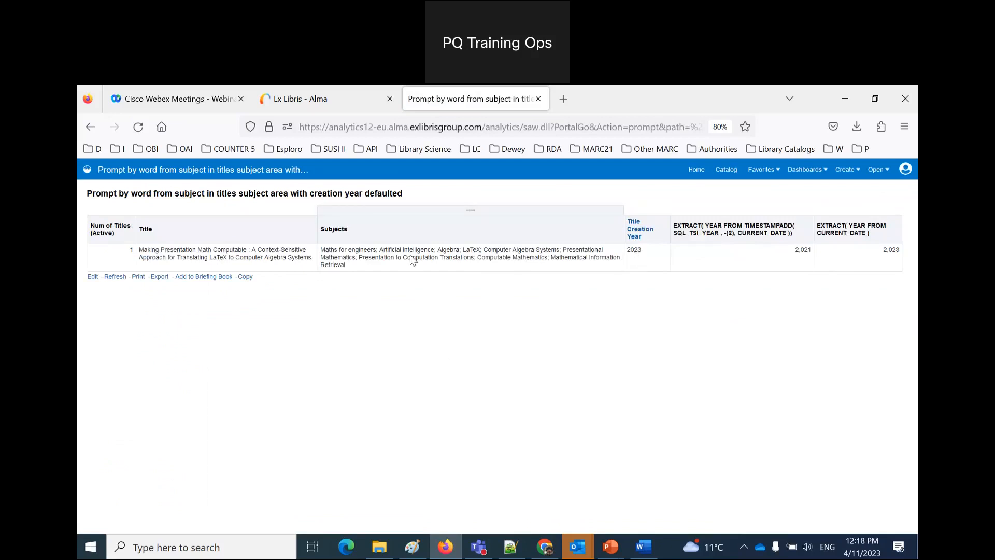
Step: Edit the report, remove the "Title contains any omputer" filter from its criteria, and save it
{"action": "left_click", "coordinate": [92, 277]}
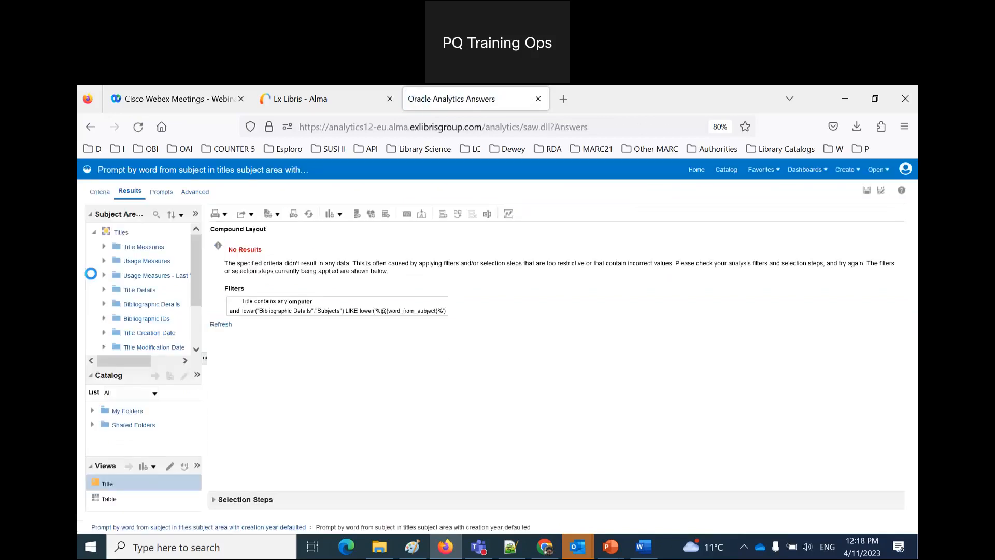
{"action": "left_click", "coordinate": [99, 193]}
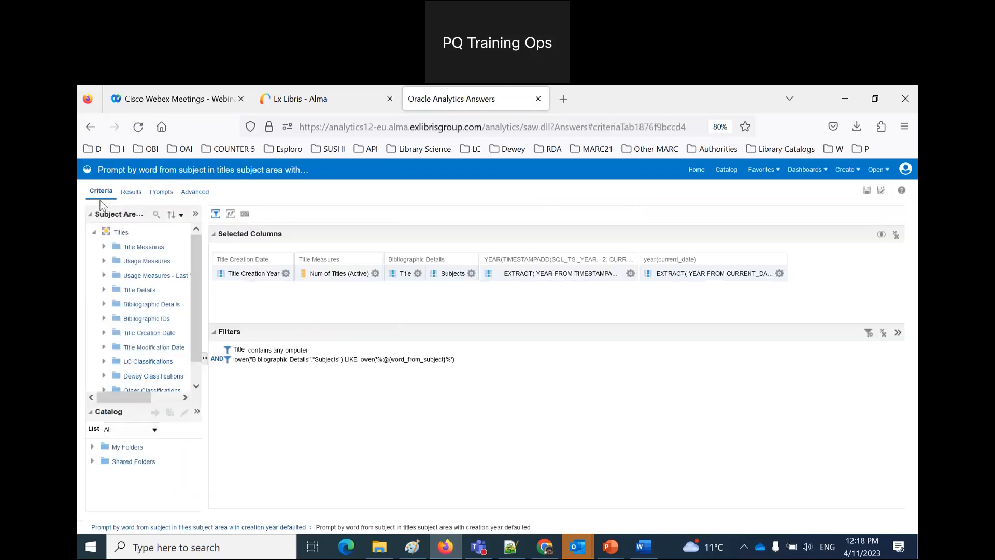
{"action": "left_click", "coordinate": [499, 350]}
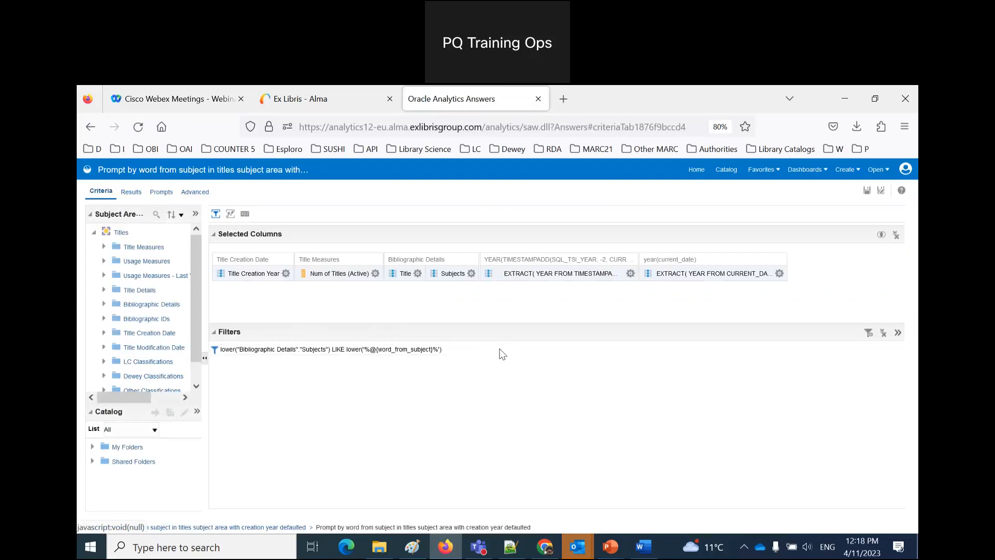
{"action": "left_click", "coordinate": [866, 192]}
Step: Reopen the creation-year-defaulted report from the catalog and run it with the subject word "ompu"
{"action": "left_click", "coordinate": [730, 171]}
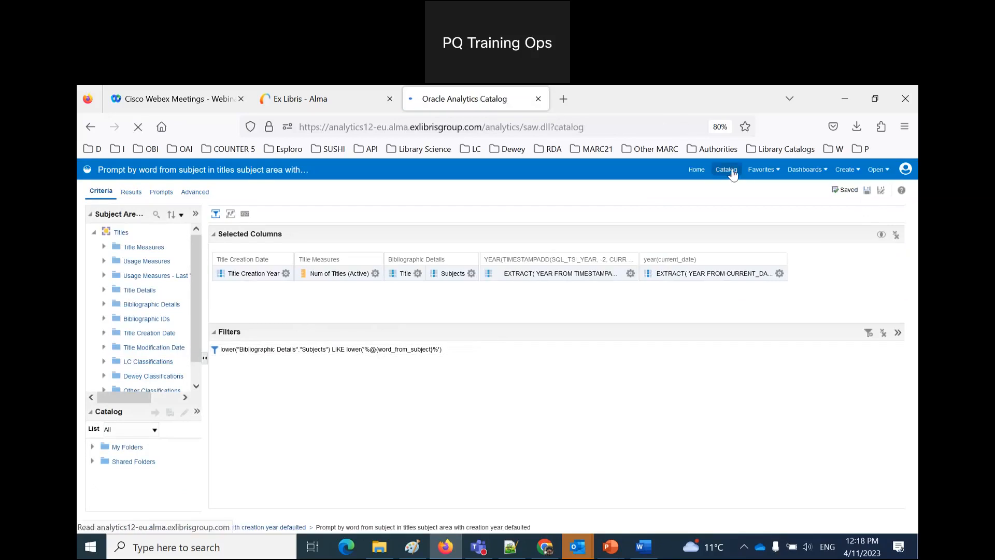
{"action": "left_click", "coordinate": [255, 295]}
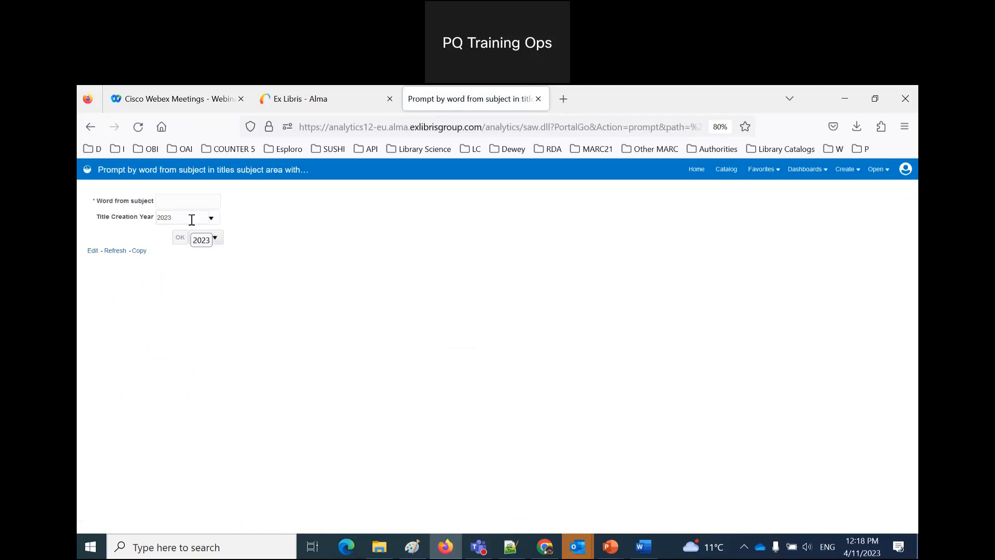
{"action": "left_click", "coordinate": [187, 205]}
{"action": "type", "text": "ompu"}
{"action": "key", "text": "Return"}
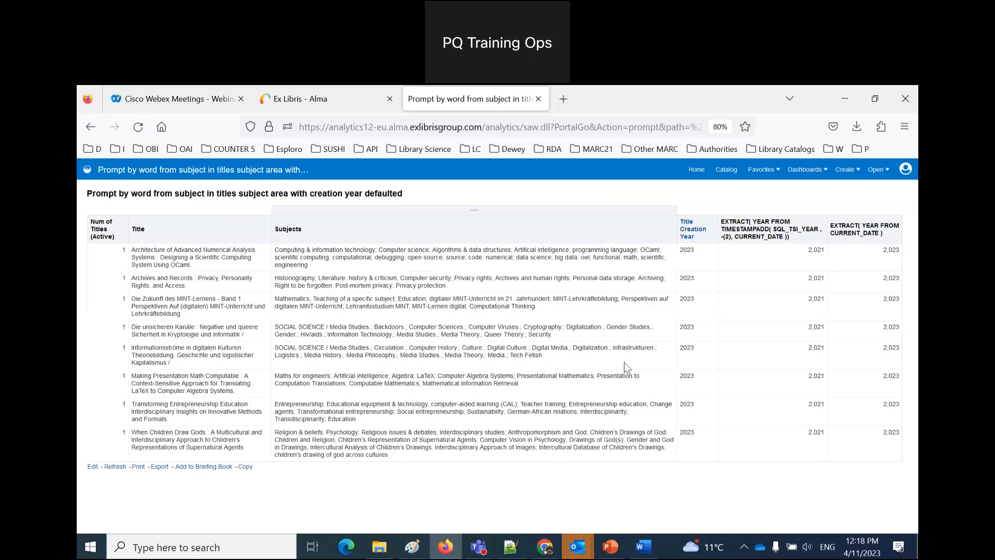
Step: Switch to Word to review the Title Creation Year SQL examples, then return to the report results in Firefox
{"action": "left_click", "coordinate": [646, 551]}
{"action": "scroll", "coordinate": [609, 418], "scroll_direction": "up", "scroll_amount": 1}
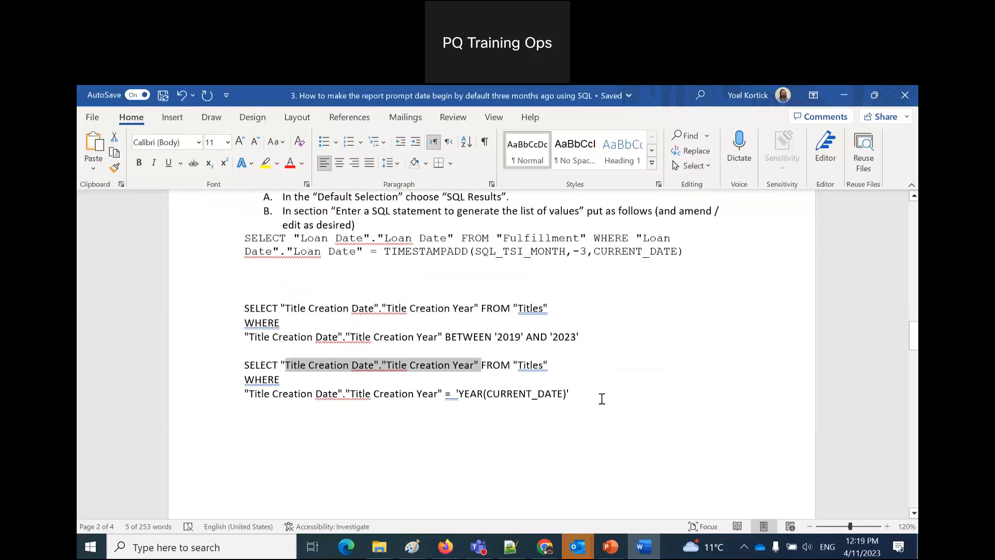
{"action": "left_click", "coordinate": [906, 135]}
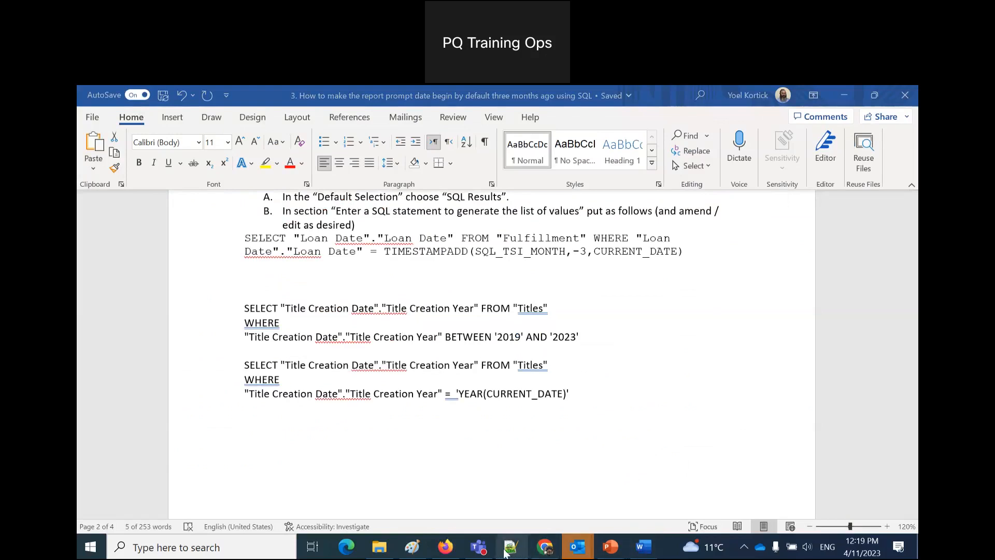
{"action": "left_click", "coordinate": [444, 551]}
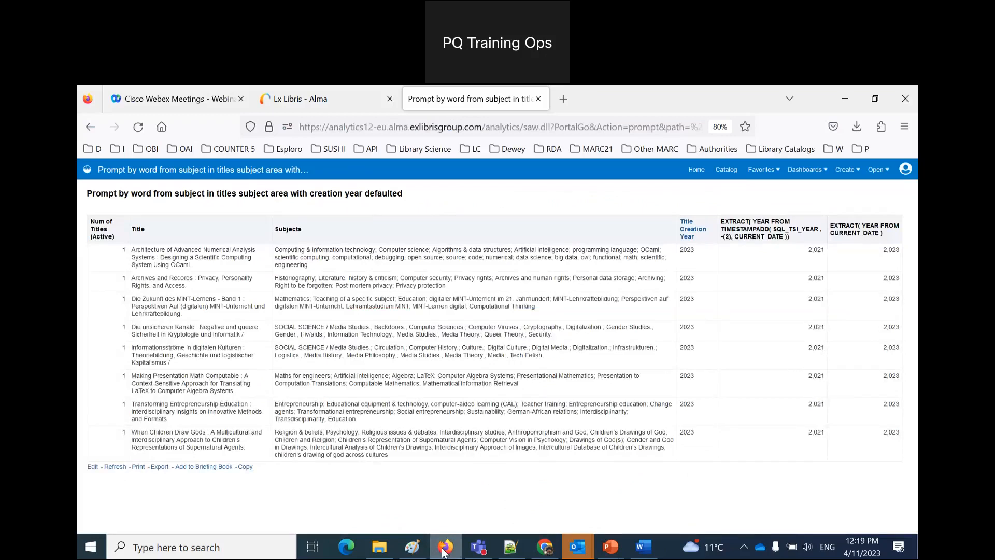
Step: Open "4. How to make the report prompt date be the current year using SQL" from the session 5 folder and read its default-selection SQL instructions
{"action": "left_click", "coordinate": [380, 549]}
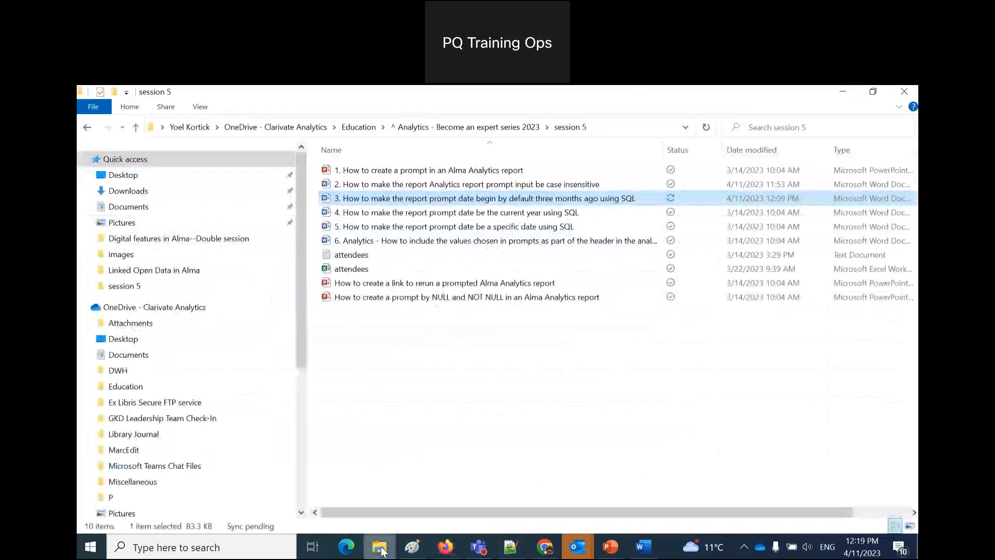
{"action": "left_click", "coordinate": [516, 217]}
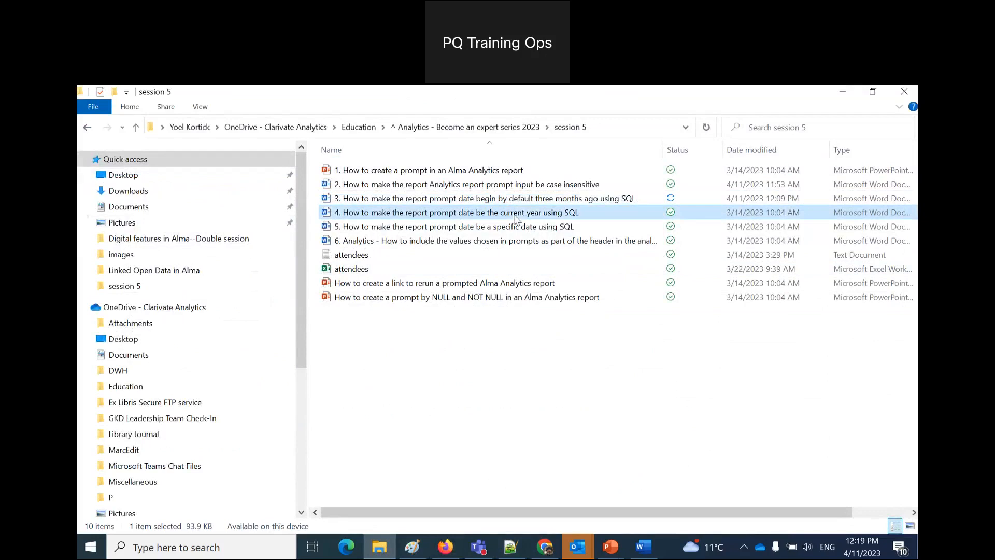
{"action": "double_click", "coordinate": [516, 217]}
{"action": "scroll", "coordinate": [556, 288], "scroll_direction": "down", "scroll_amount": 5}
{"action": "scroll", "coordinate": [557, 288], "scroll_direction": "down", "scroll_amount": 10}
{"action": "scroll", "coordinate": [557, 289], "scroll_direction": "down", "scroll_amount": 10}
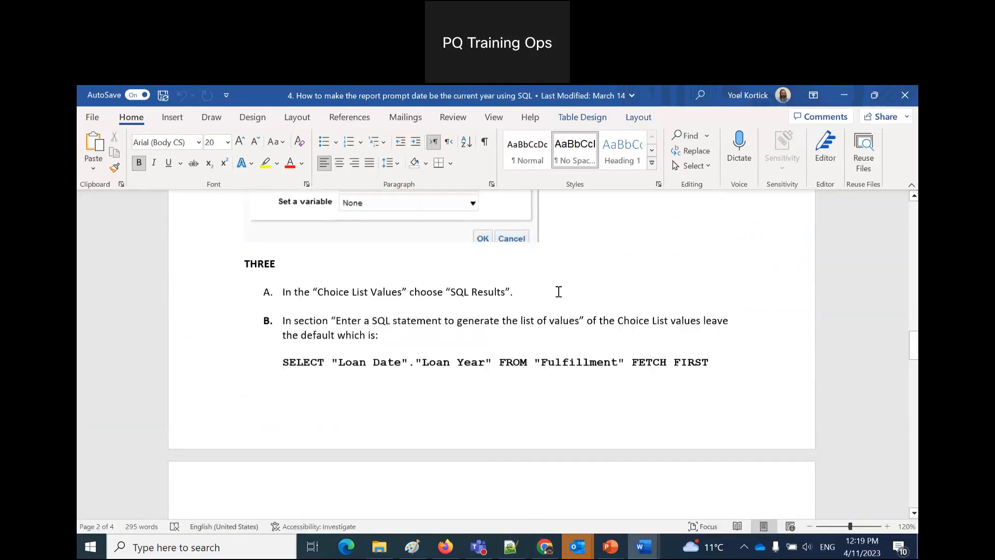
{"action": "scroll", "coordinate": [560, 290], "scroll_direction": "down", "scroll_amount": 5}
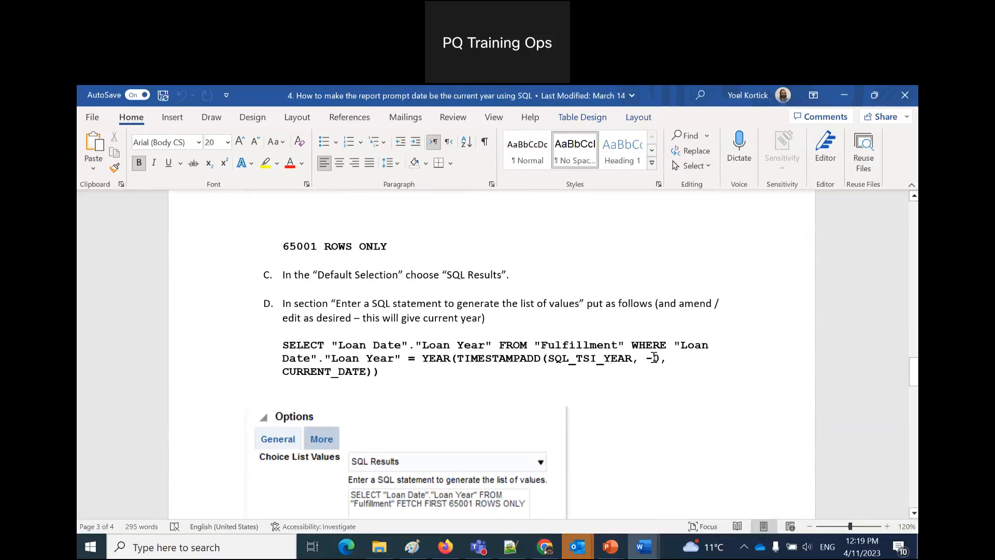
Step: Copy the expression YEAR(TIMESTAMPADD(SQL_TSI_YEAR, -0, CURRENT_DATE)) from the Loan Year default SQL in section D
{"action": "left_click_drag", "start_coordinate": [645, 358], "coordinate": [662, 357]}
{"action": "left_click", "coordinate": [660, 388]}
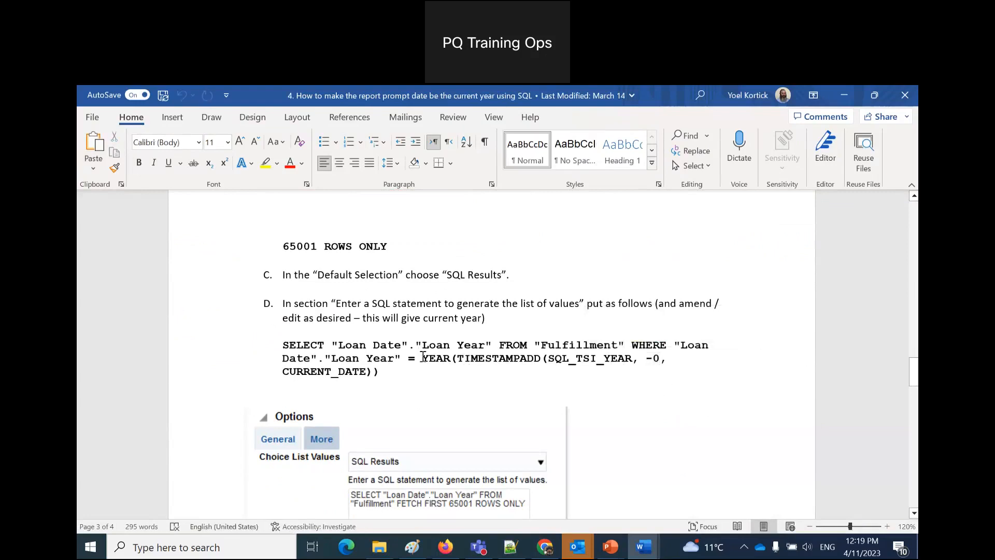
{"action": "left_click_drag", "start_coordinate": [423, 358], "coordinate": [425, 371]}
{"action": "key", "text": "ctrl+c"}
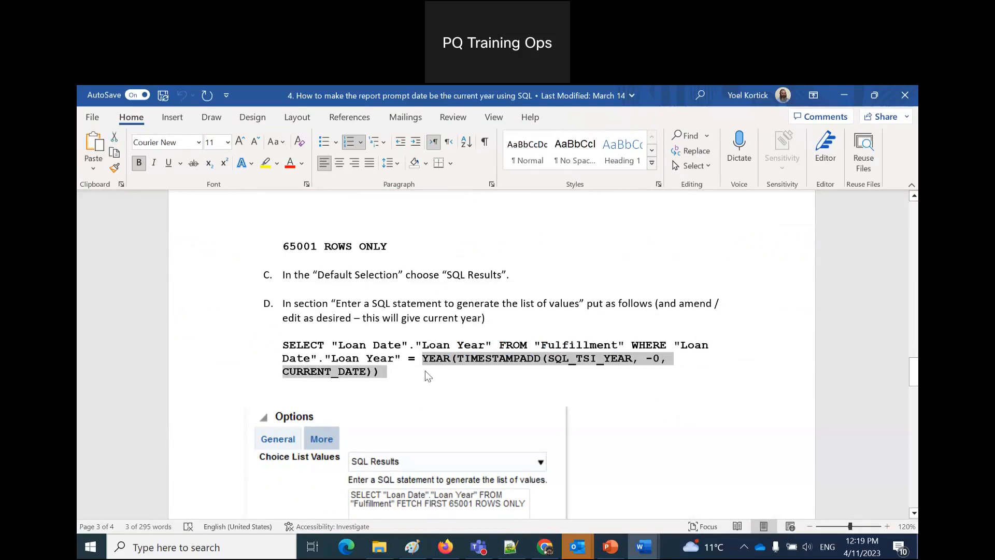
Step: In Firefox, edit the report and replace the year value in the Title Creation Year prompt's default-selection SQL with YEAR(TIMESTAMPADD(SQL_TSI_YEAR, -0, CURRENT_DATE))
{"action": "left_click", "coordinate": [446, 549]}
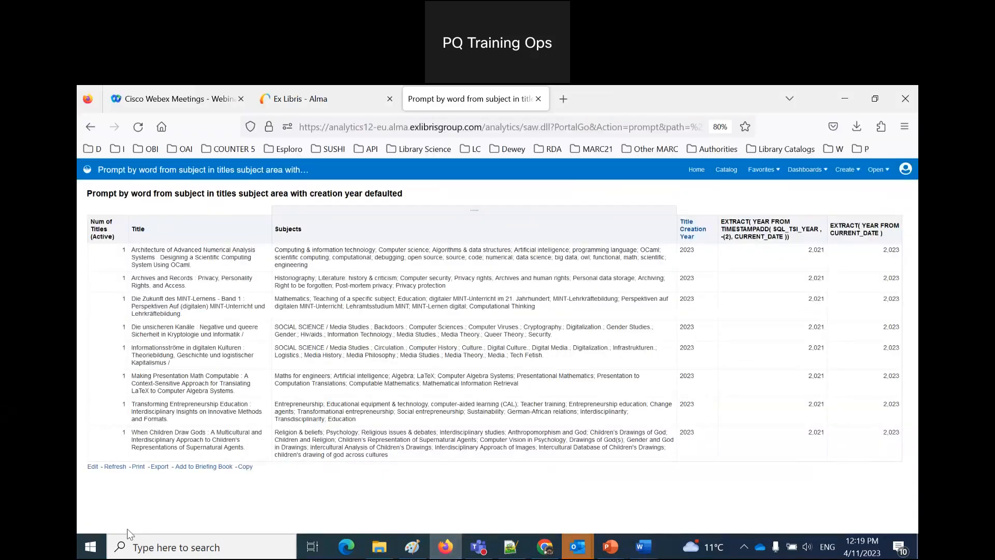
{"action": "left_click", "coordinate": [92, 468]}
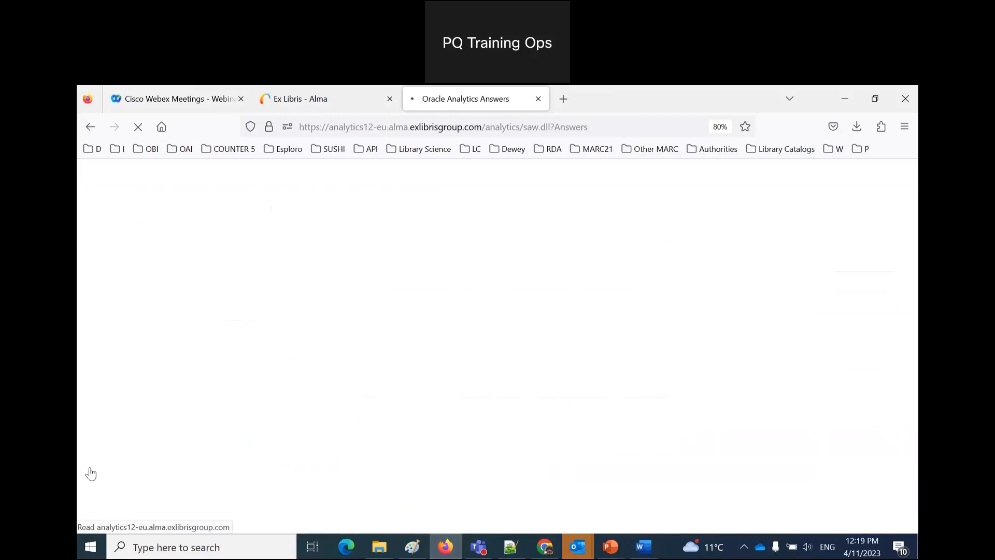
{"action": "left_click", "coordinate": [100, 191]}
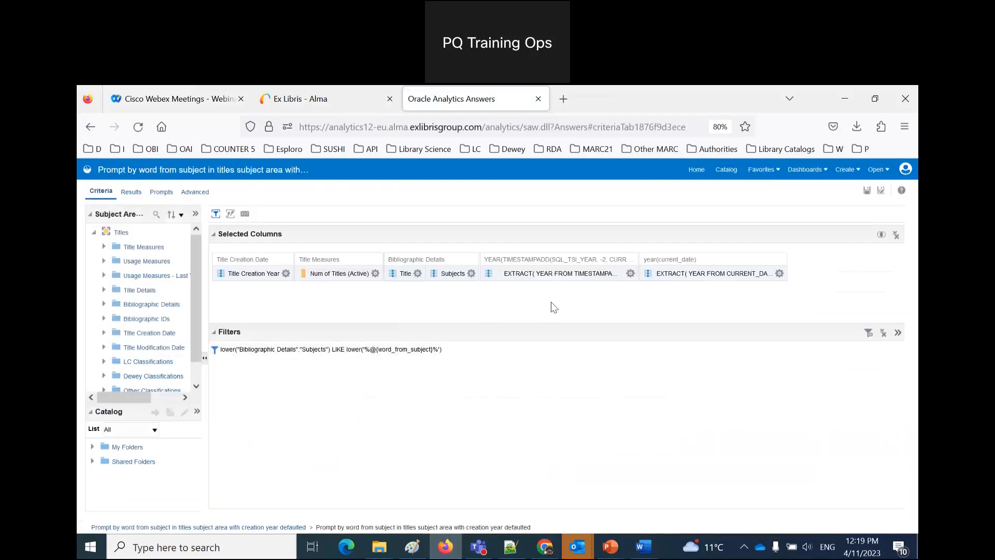
{"action": "left_click", "coordinate": [165, 197]}
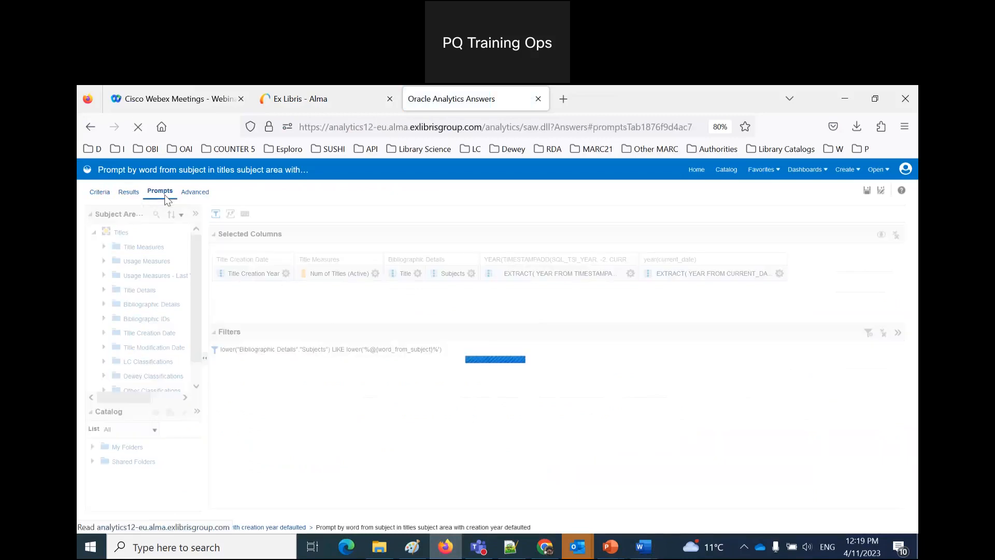
{"action": "double_click", "coordinate": [220, 303]}
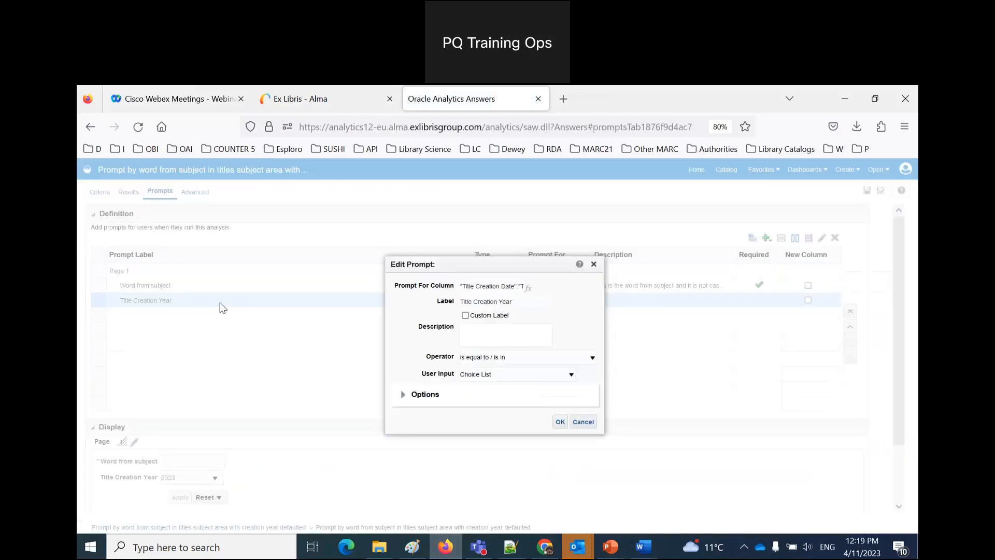
{"action": "left_click", "coordinate": [405, 395]}
{"action": "left_click_drag", "start_coordinate": [506, 473], "coordinate": [453, 469]}
{"action": "key", "text": "ctrl+v"}
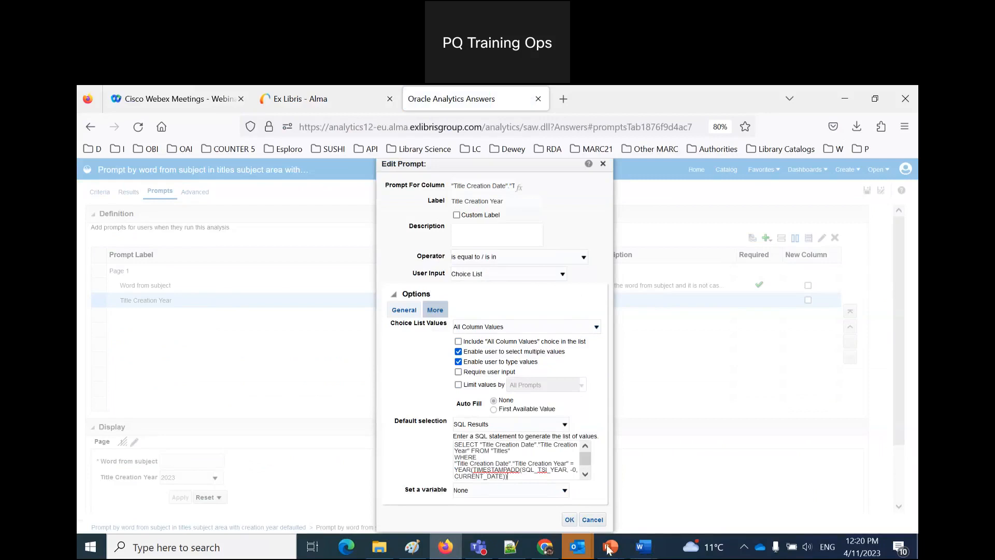
{"action": "left_click", "coordinate": [570, 520]}
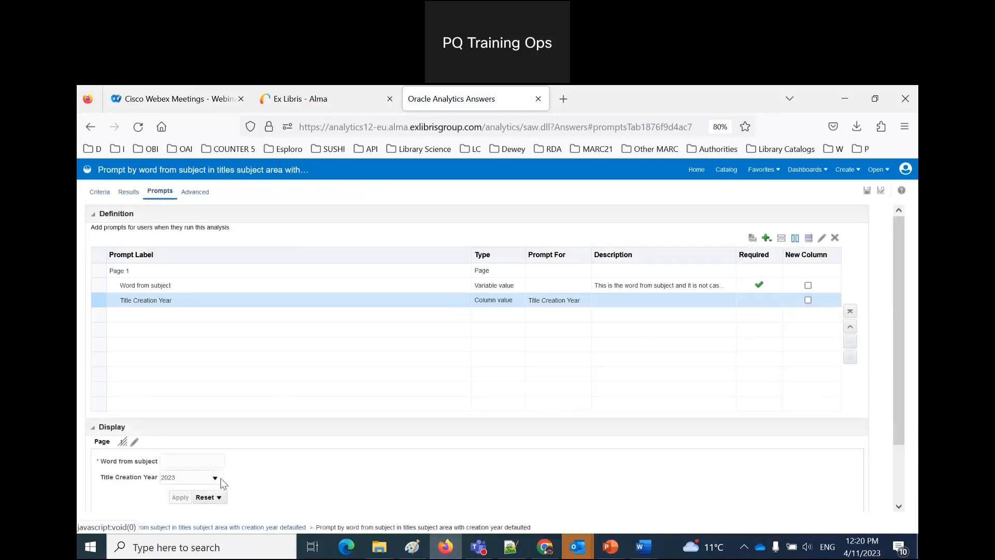
Step: Change the year offset in the Title Creation Year prompt's default-selection SQL so that it defaults to 2019, and check the prompt preview
{"action": "left_click", "coordinate": [179, 477]}
{"action": "left_click", "coordinate": [202, 479]}
{"action": "double_click", "coordinate": [396, 306]}
{"action": "left_click", "coordinate": [574, 472]}
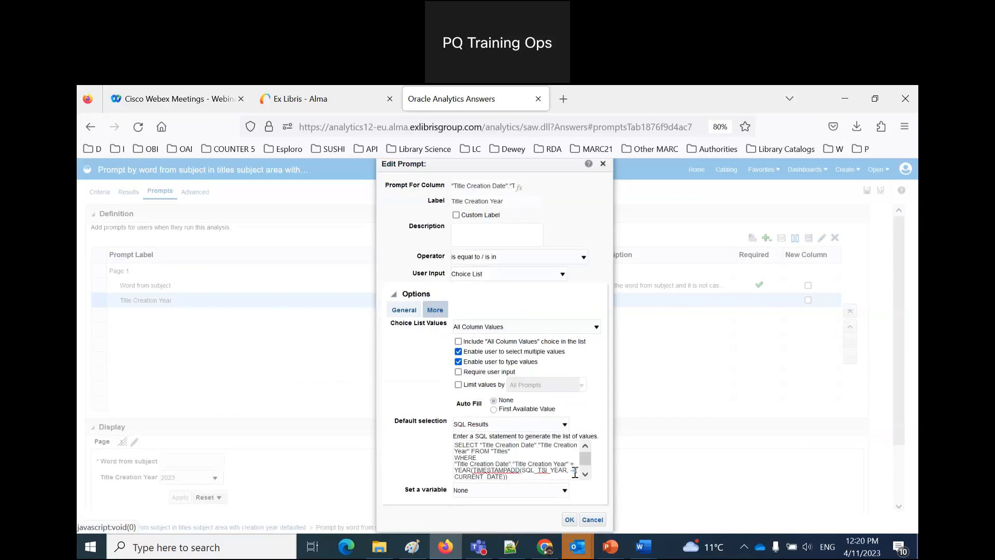
{"action": "left_click", "coordinate": [570, 519]}
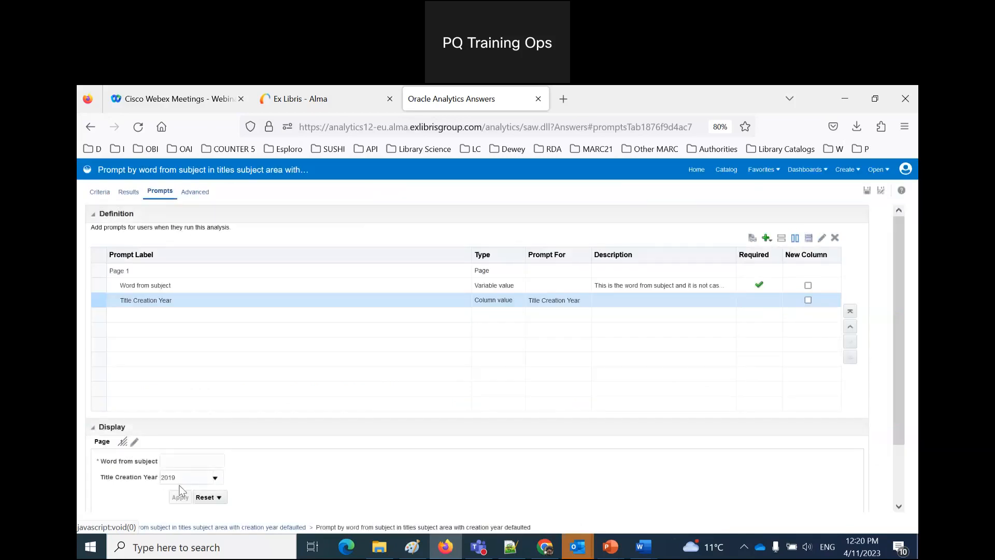
{"action": "left_click_drag", "start_coordinate": [189, 477], "coordinate": [160, 481]}
{"action": "left_click", "coordinate": [335, 489]}
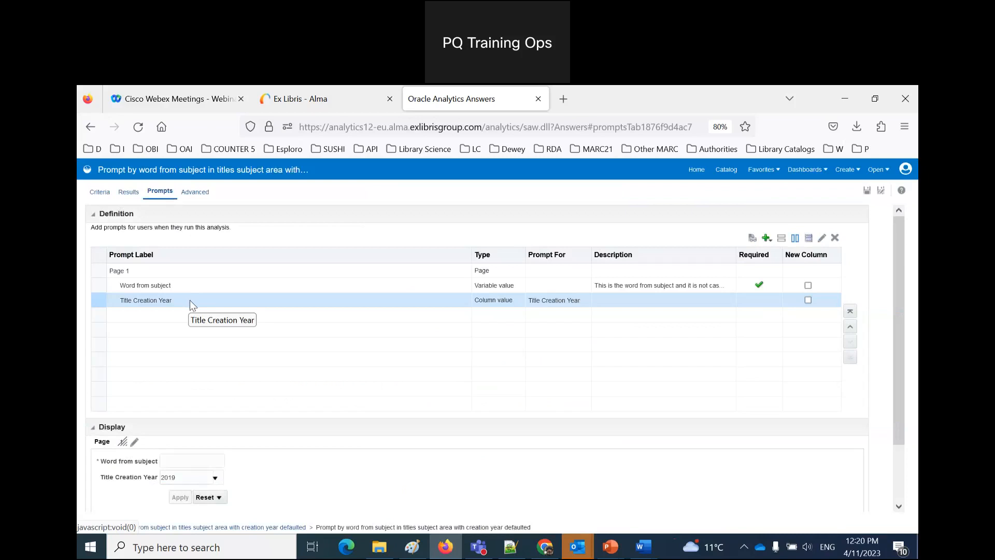
Step: Close the current-year Word document and open document 6 on including chosen prompt values in the header from the session 5 folder
{"action": "mouse_move", "coordinate": [647, 556]}
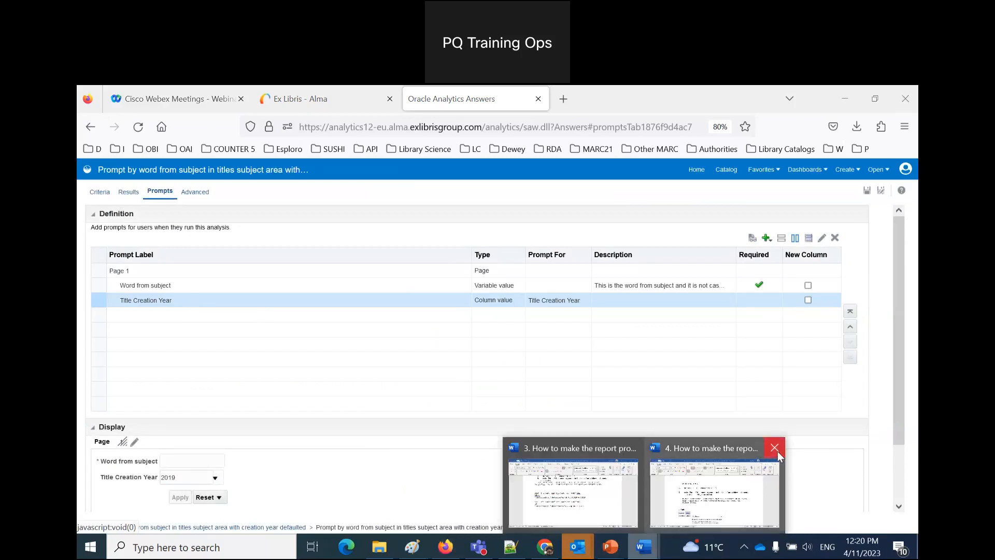
{"action": "left_click", "coordinate": [778, 452]}
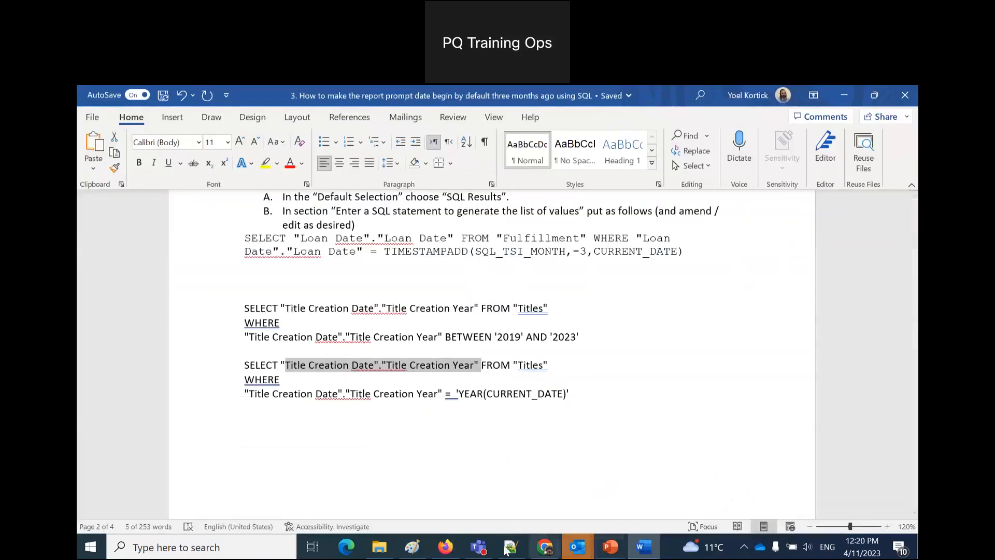
{"action": "left_click", "coordinate": [380, 547]}
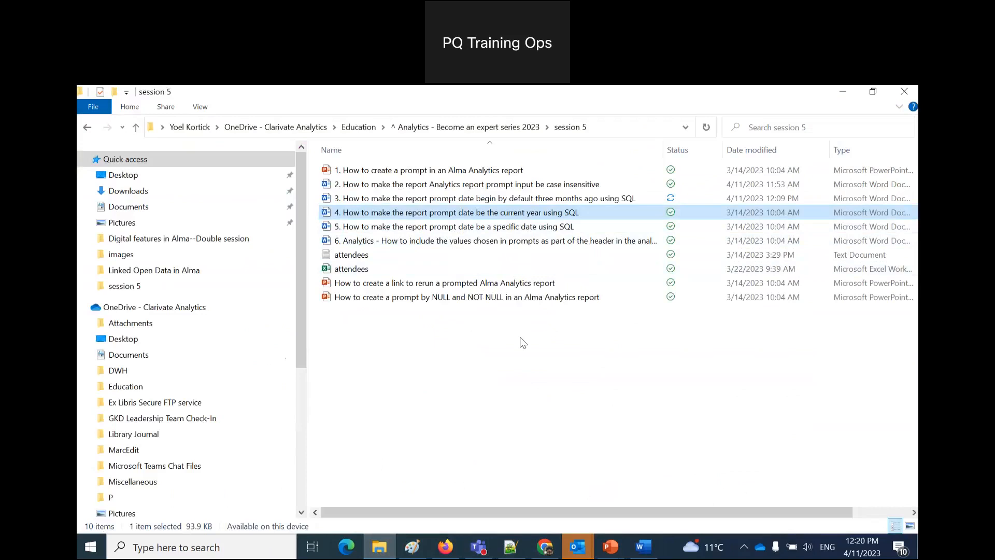
{"action": "left_click", "coordinate": [487, 227]}
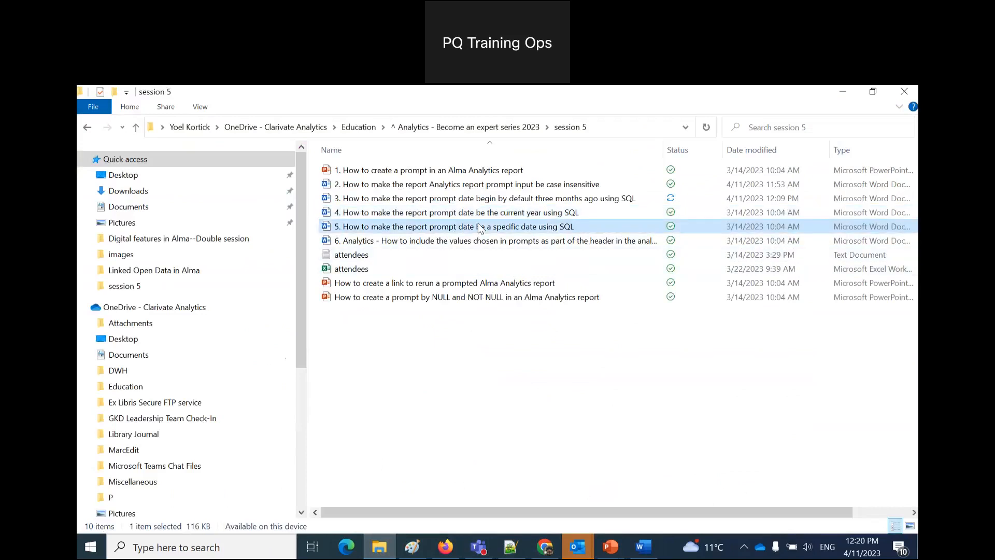
{"action": "double_click", "coordinate": [480, 241]}
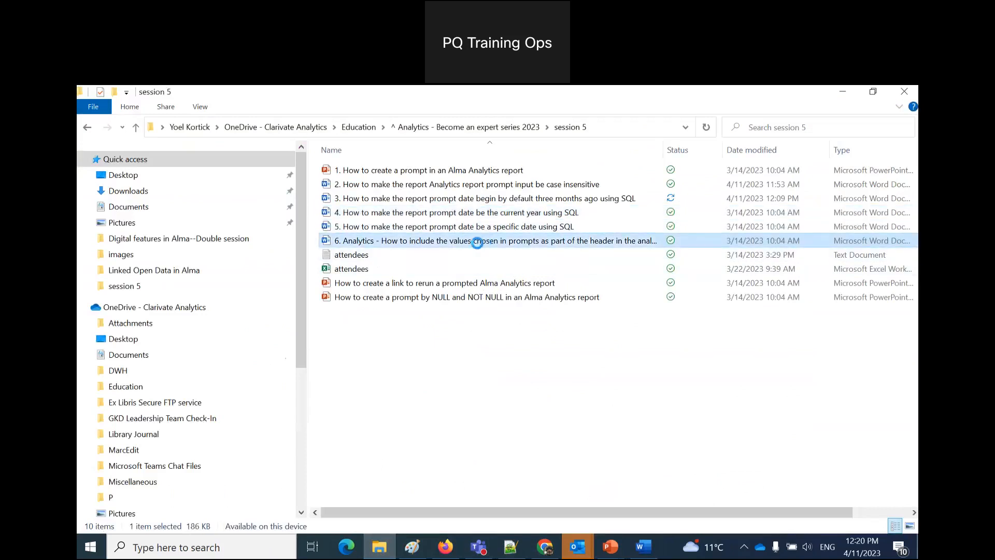
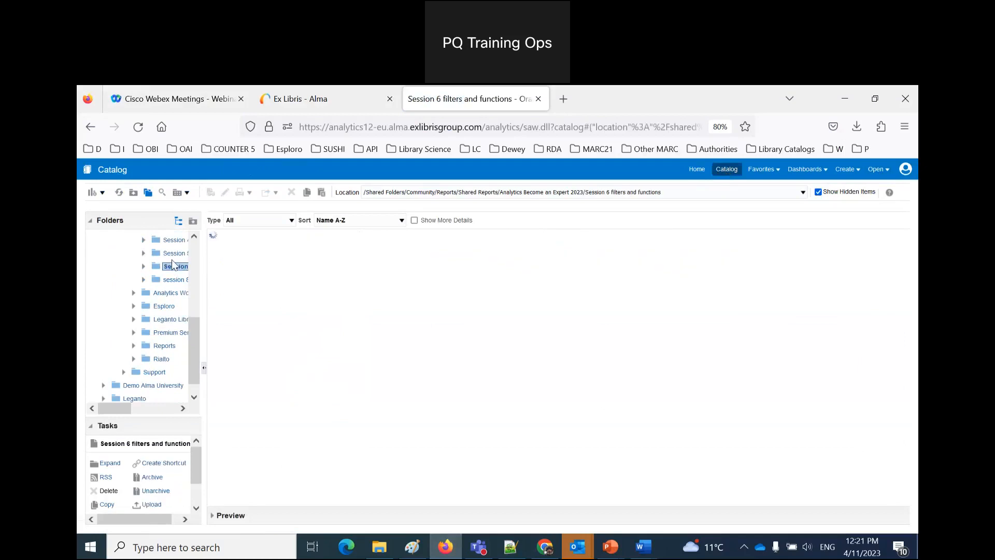
Step: Paste the copied Physical Inventory Information report into the Session 5 Prompts catalog folder
{"action": "left_click", "coordinate": [174, 254]}
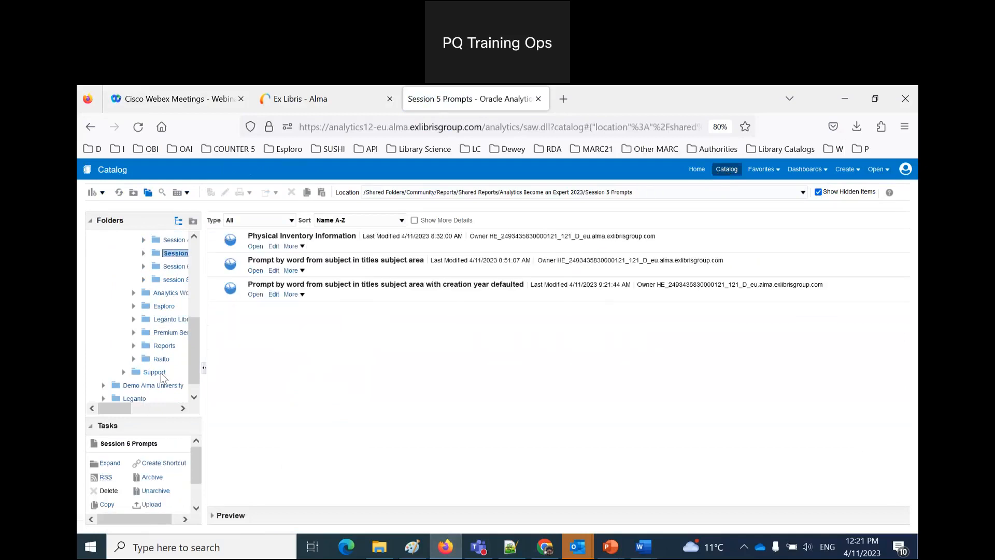
{"action": "scroll", "coordinate": [162, 377], "scroll_direction": "down", "scroll_amount": 1}
{"action": "scroll", "coordinate": [114, 495], "scroll_direction": "down", "scroll_amount": 2}
{"action": "left_click", "coordinate": [108, 491]}
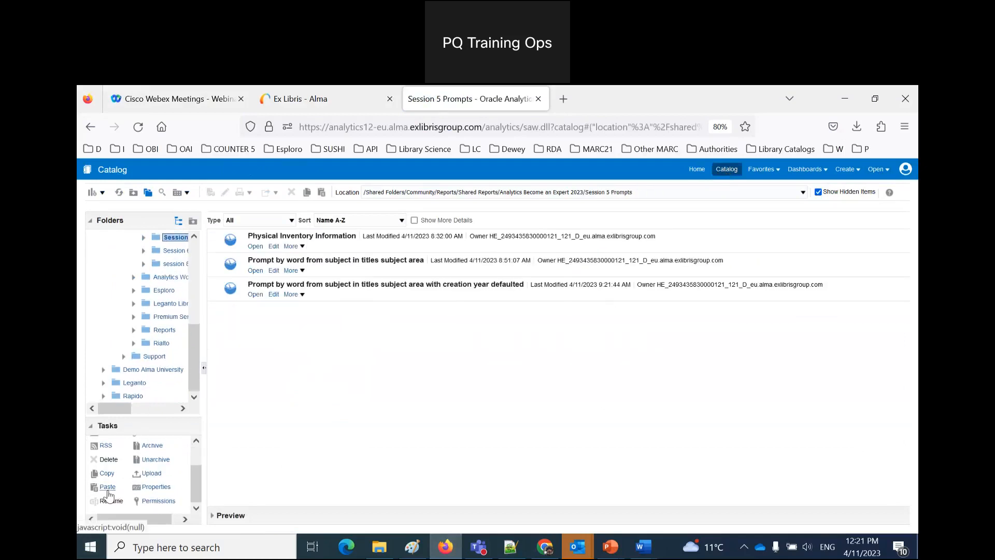
{"action": "left_click", "coordinate": [297, 323]}
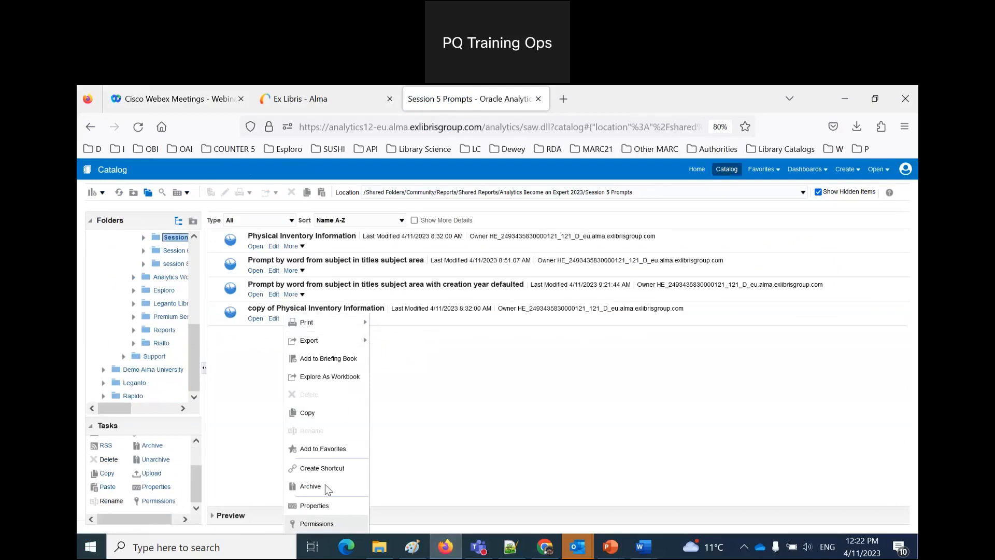
{"action": "left_click", "coordinate": [448, 441]}
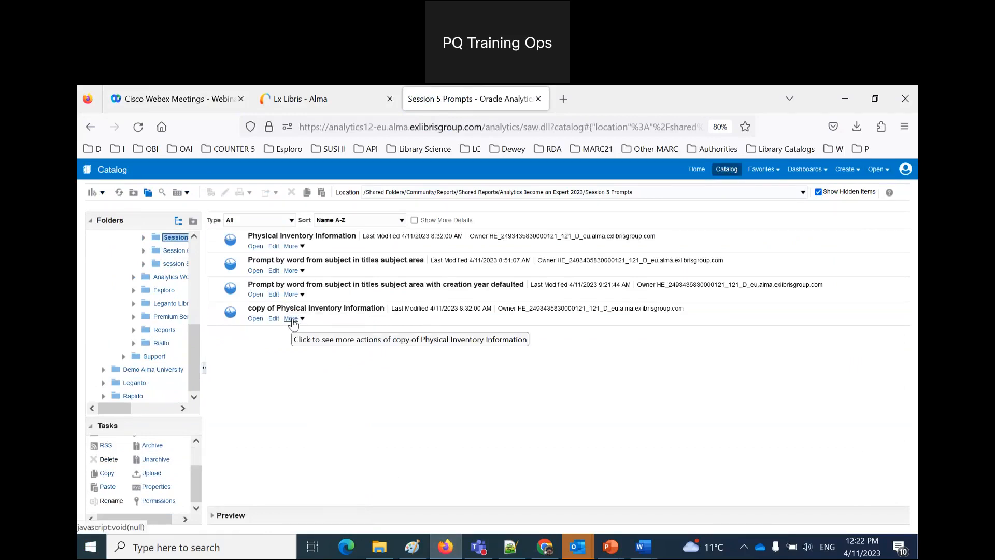
{"action": "left_click", "coordinate": [272, 319]}
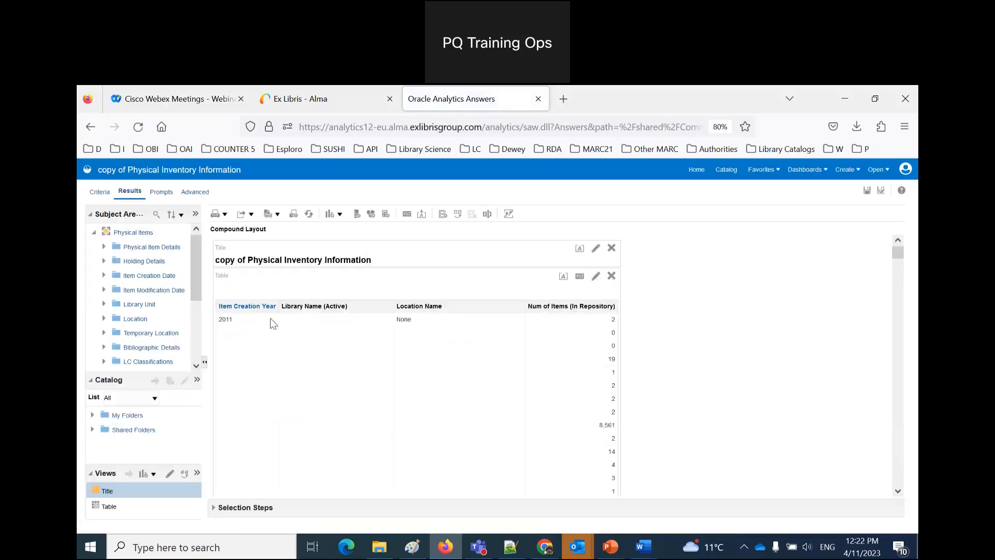
{"action": "left_click", "coordinate": [726, 172]}
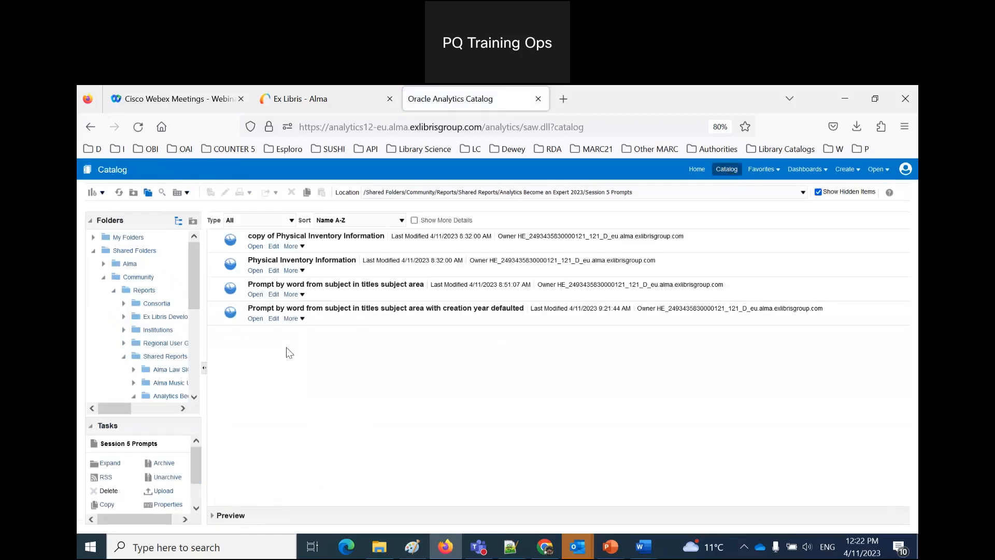
Step: Open "copy of Physical Inventory Information" and set its Creation Year prompt to (All Column Values)
{"action": "left_click", "coordinate": [254, 246]}
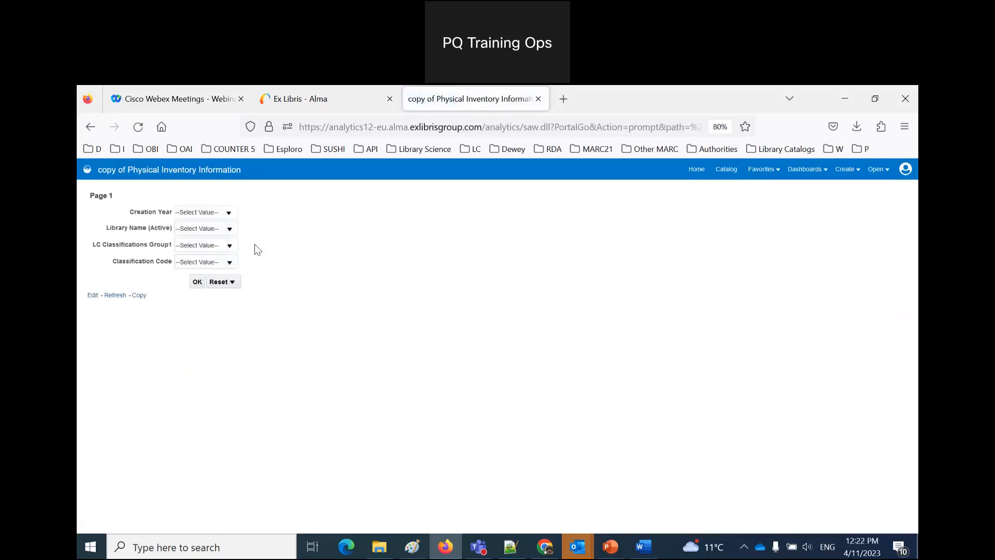
{"action": "left_click", "coordinate": [232, 215]}
{"action": "left_click", "coordinate": [184, 256]}
{"action": "left_click", "coordinate": [185, 255]}
{"action": "left_click", "coordinate": [184, 228]}
{"action": "left_click", "coordinate": [343, 309]}
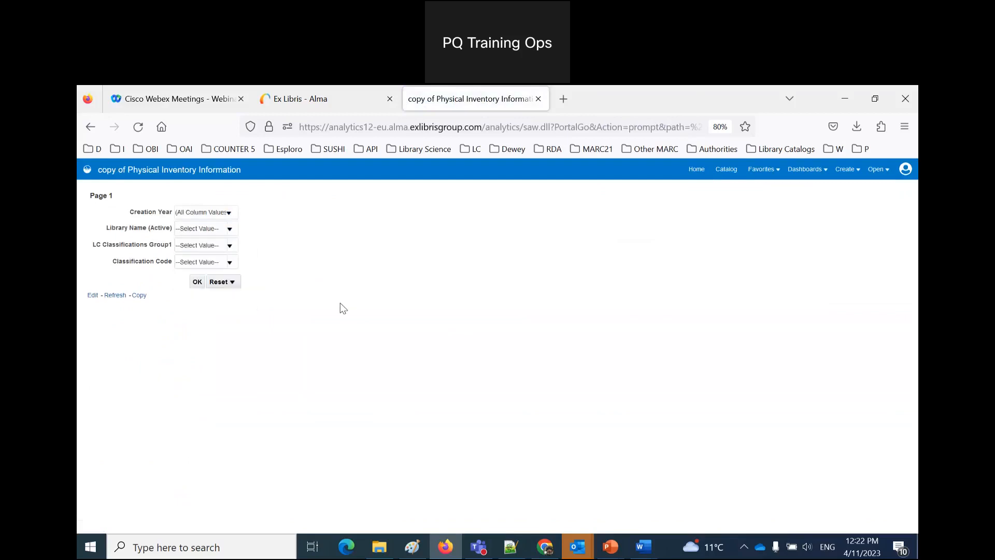
Step: Choose Library and Information Science Library and Library of Chinese Studies as the Library Name (Active) values and run the report
{"action": "left_click", "coordinate": [229, 228]}
{"action": "scroll", "coordinate": [240, 287], "scroll_direction": "down", "scroll_amount": 5}
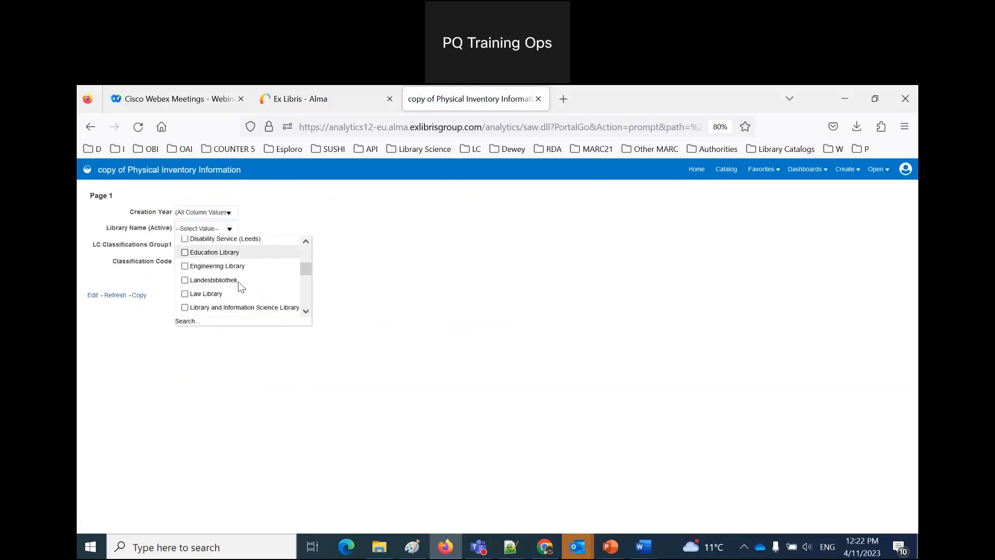
{"action": "left_click", "coordinate": [185, 269]}
{"action": "left_click", "coordinate": [185, 255]}
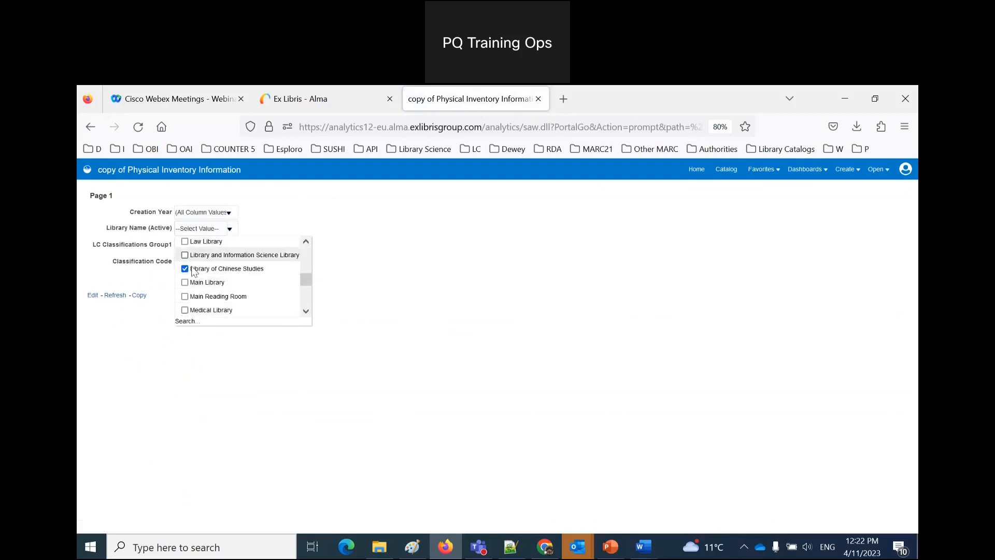
{"action": "left_click", "coordinate": [301, 387]}
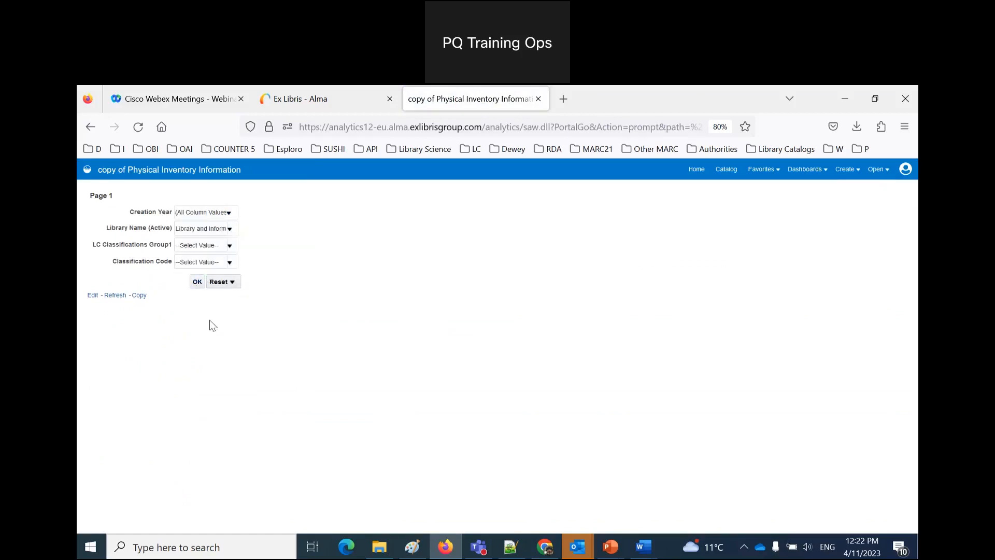
{"action": "left_click", "coordinate": [198, 282]}
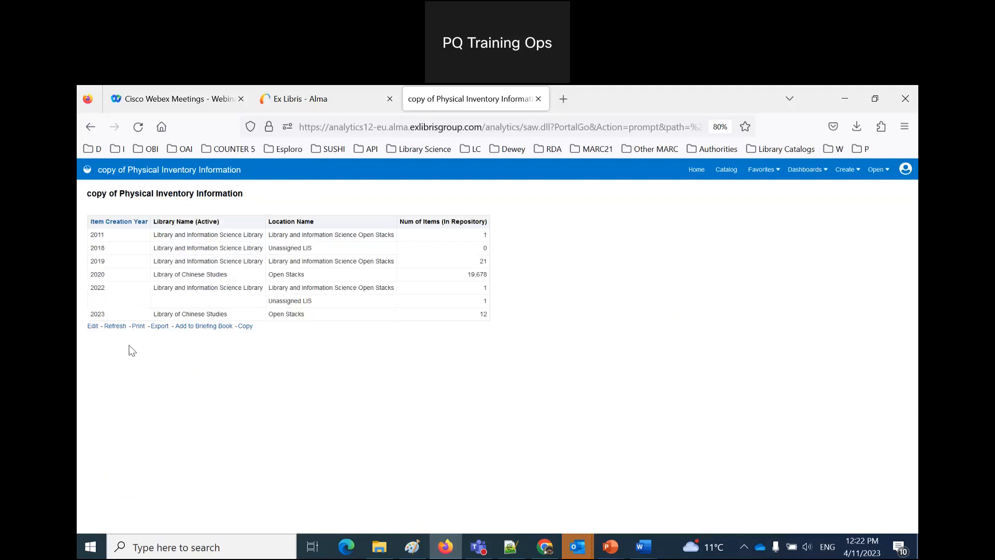
Step: Edit the report and save it under the name "Physical Inventory Information with prompt choices in the results" in the same folder
{"action": "left_click", "coordinate": [92, 326]}
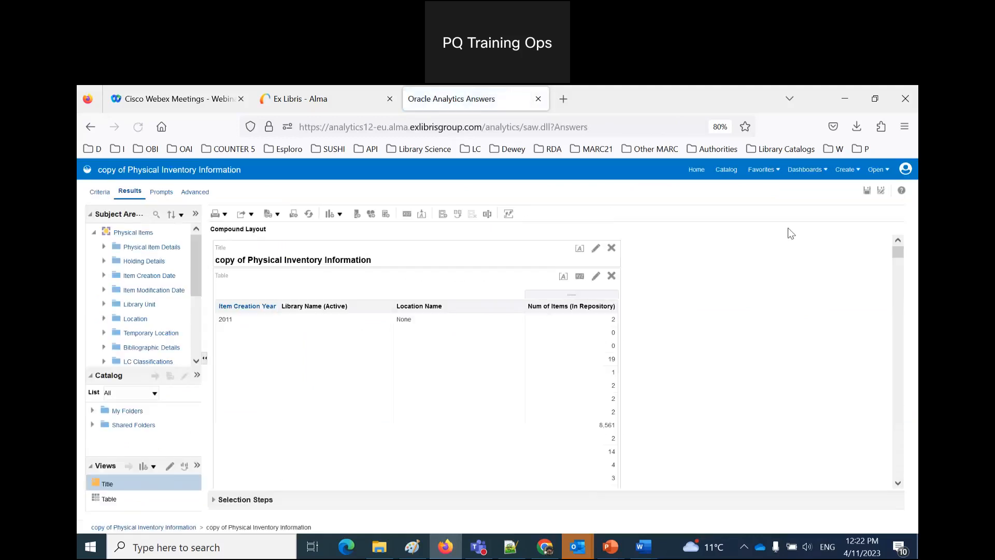
{"action": "left_click", "coordinate": [880, 191]}
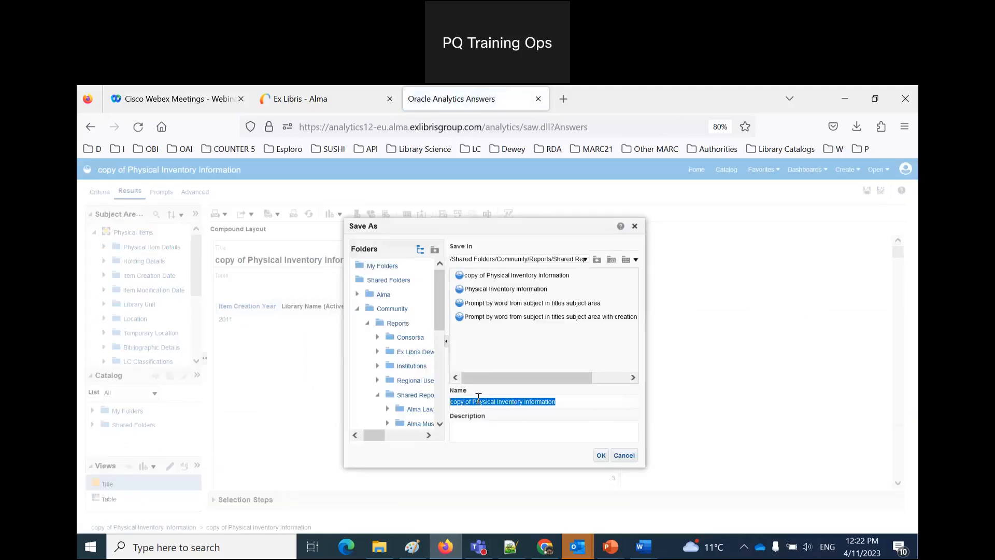
{"action": "left_click_drag", "start_coordinate": [474, 400], "coordinate": [424, 404]}
{"action": "key", "text": "BackSpace"}
{"action": "left_click", "coordinate": [549, 404]}
{"action": "type", "text": "with Promopt chouices in the results"}
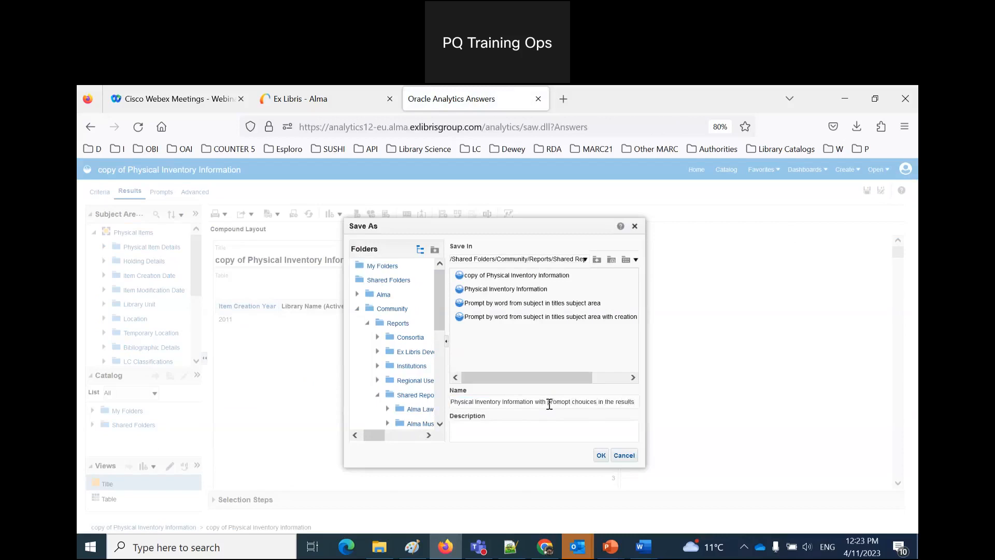
{"action": "left_click", "coordinate": [562, 405]}
{"action": "key", "text": "BackSpace"}
{"action": "left_click", "coordinate": [581, 404]}
{"action": "key", "text": "BackSpace"}
{"action": "left_click", "coordinate": [601, 455]}
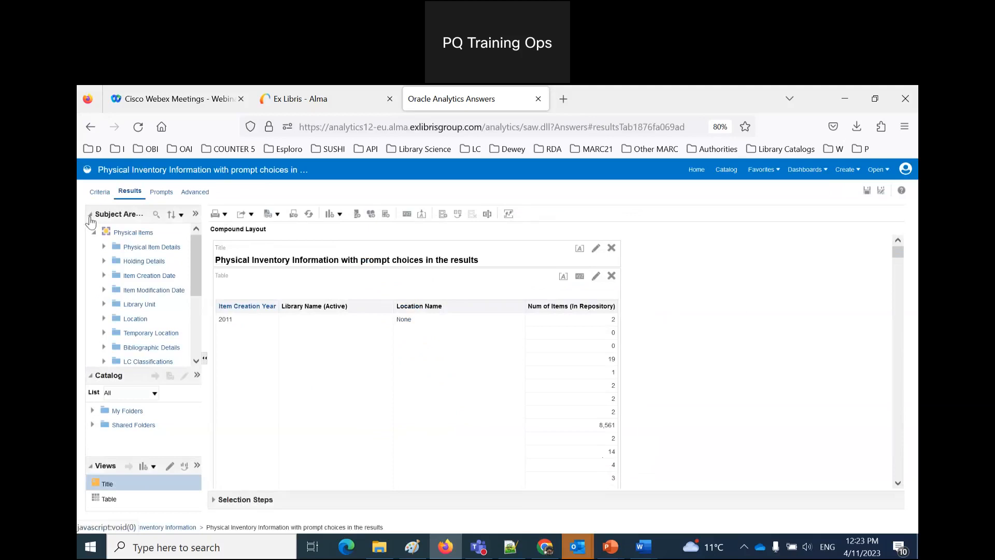
{"action": "scroll", "coordinate": [151, 294], "scroll_direction": "down", "scroll_amount": 3}
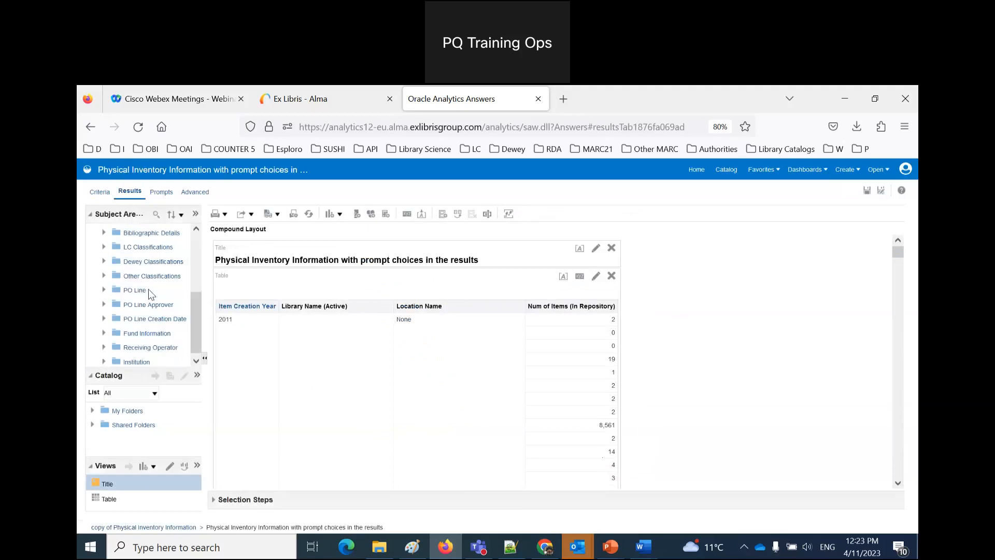
Step: Add the Library Name (Active) field from the Location folder to the results table, after Num of Items (In Repository)
{"action": "scroll", "coordinate": [149, 291], "scroll_direction": "up", "scroll_amount": 2}
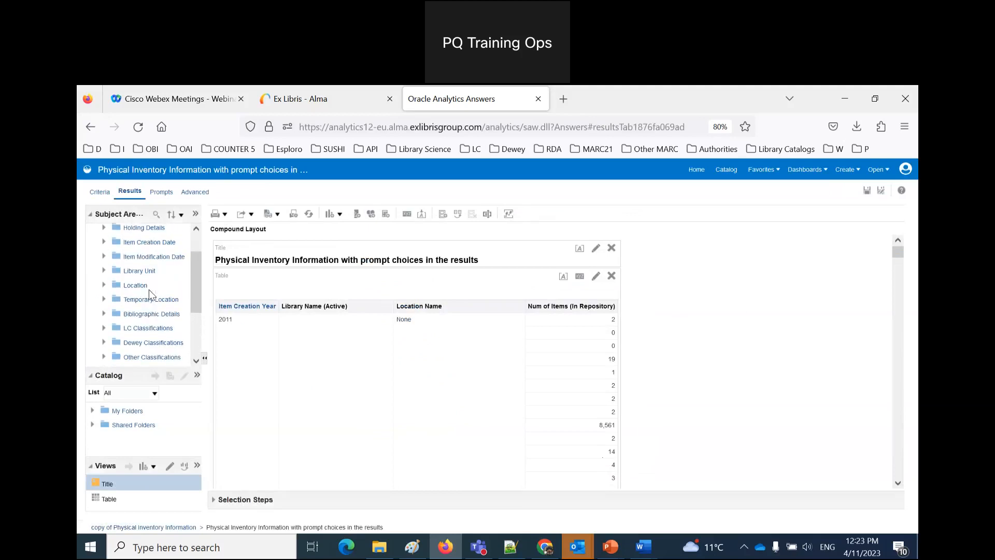
{"action": "scroll", "coordinate": [146, 296], "scroll_direction": "up", "scroll_amount": 1}
{"action": "scroll", "coordinate": [147, 298], "scroll_direction": "down", "scroll_amount": 1}
{"action": "left_click", "coordinate": [104, 277]}
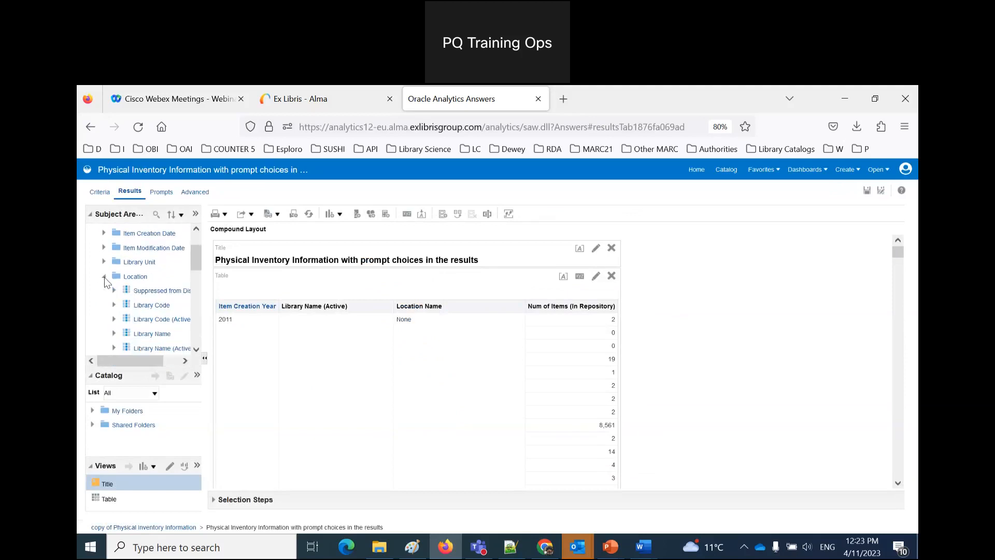
{"action": "left_click_drag", "start_coordinate": [162, 348], "coordinate": [252, 357]}
{"action": "left_click_drag", "start_coordinate": [705, 365], "coordinate": [617, 385]}
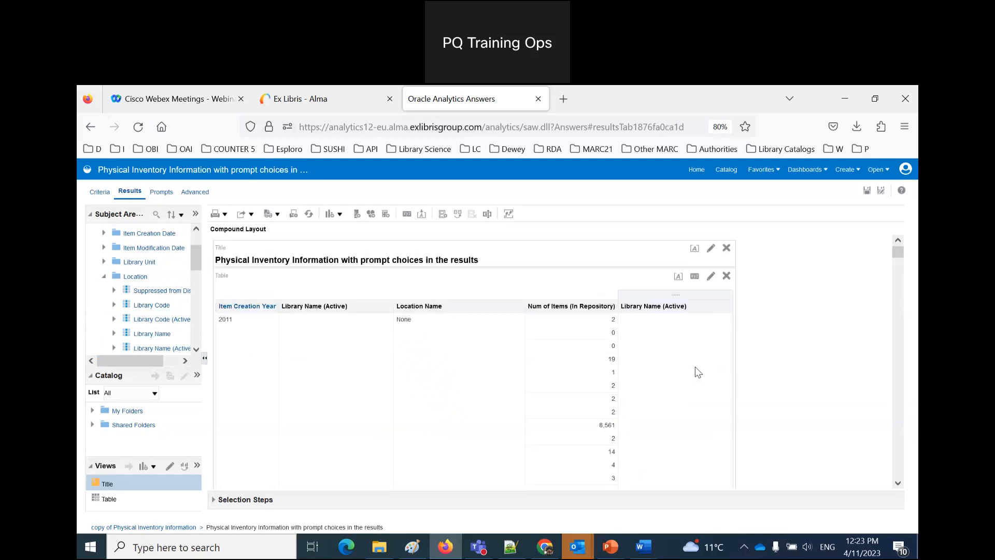
Step: Start a new filter on the newly added Library Name (Active) column in the report criteria
{"action": "left_click", "coordinate": [98, 193]}
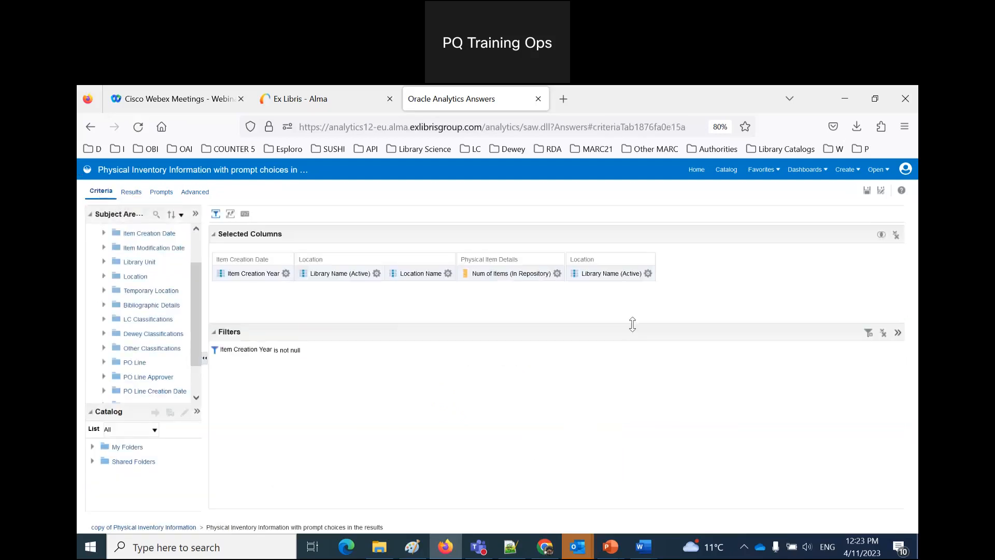
{"action": "left_click", "coordinate": [648, 274]}
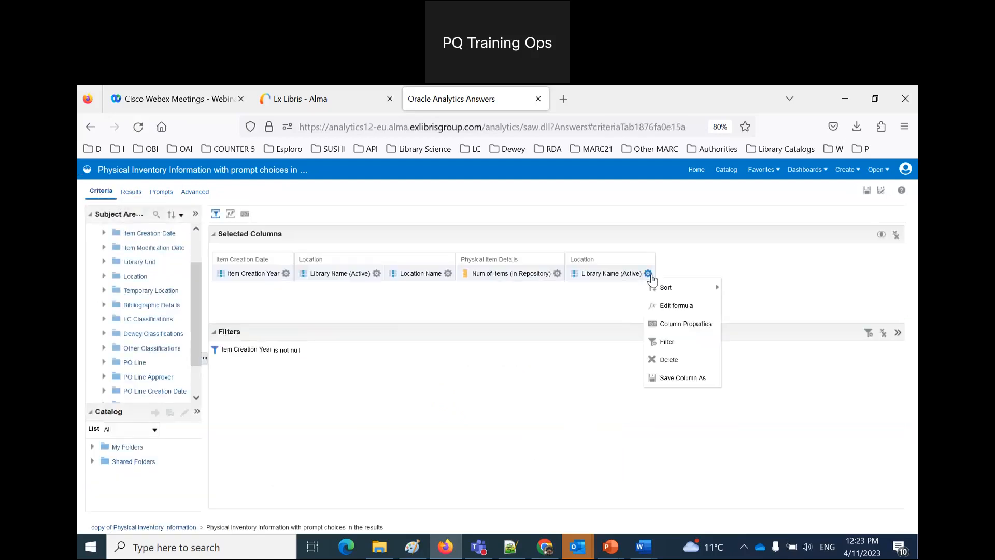
{"action": "left_click", "coordinate": [673, 342]}
{"action": "left_click", "coordinate": [597, 317]}
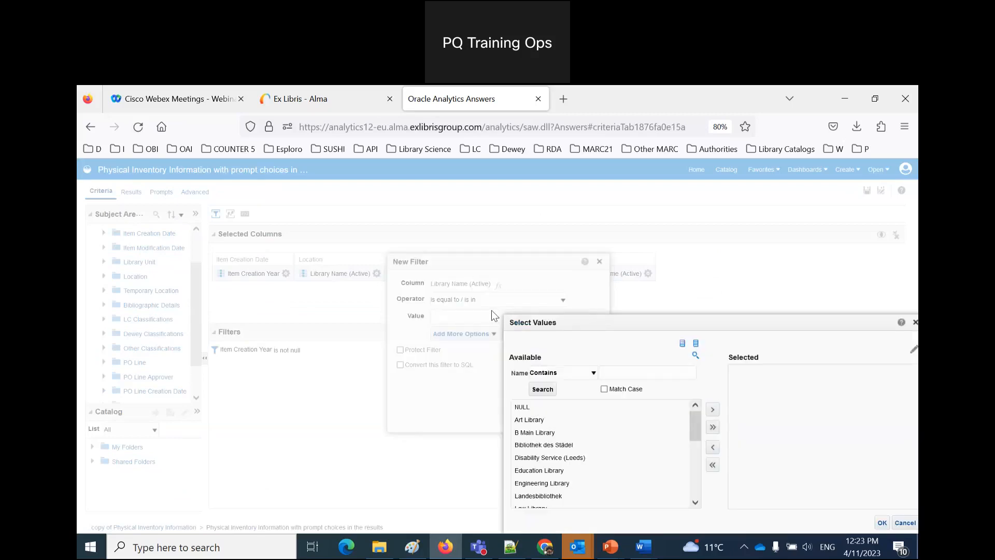
{"action": "left_click_drag", "start_coordinate": [804, 322], "coordinate": [522, 199]}
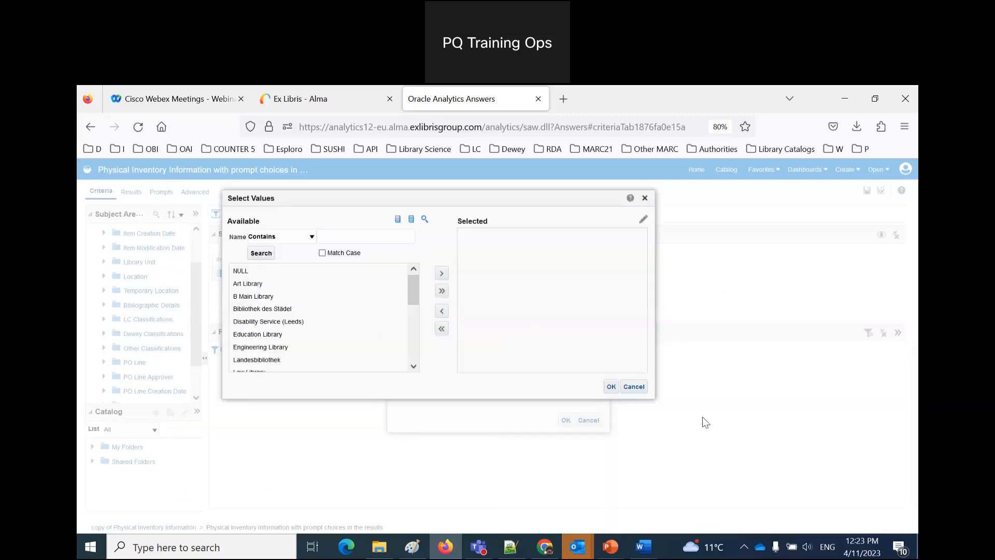
{"action": "left_click", "coordinate": [633, 387]}
Step: Set the Library Name (Active) filter to "is not null" and save the report
{"action": "left_click", "coordinate": [469, 299]}
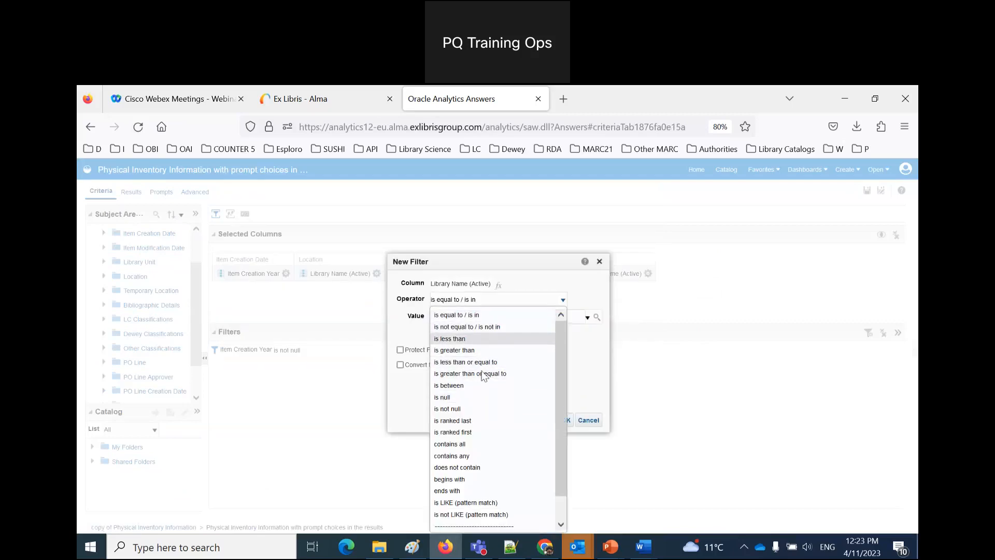
{"action": "left_click", "coordinate": [485, 409]}
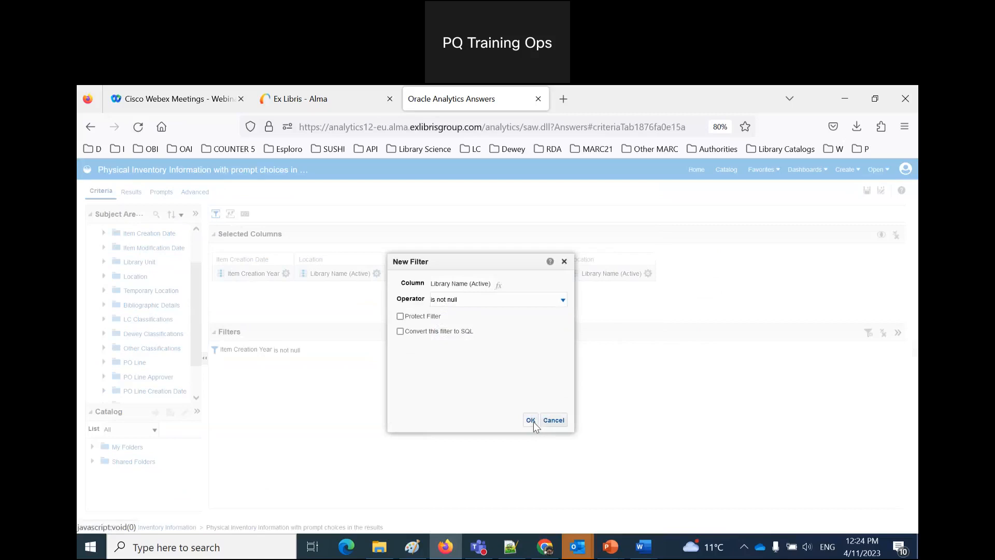
{"action": "left_click", "coordinate": [533, 422]}
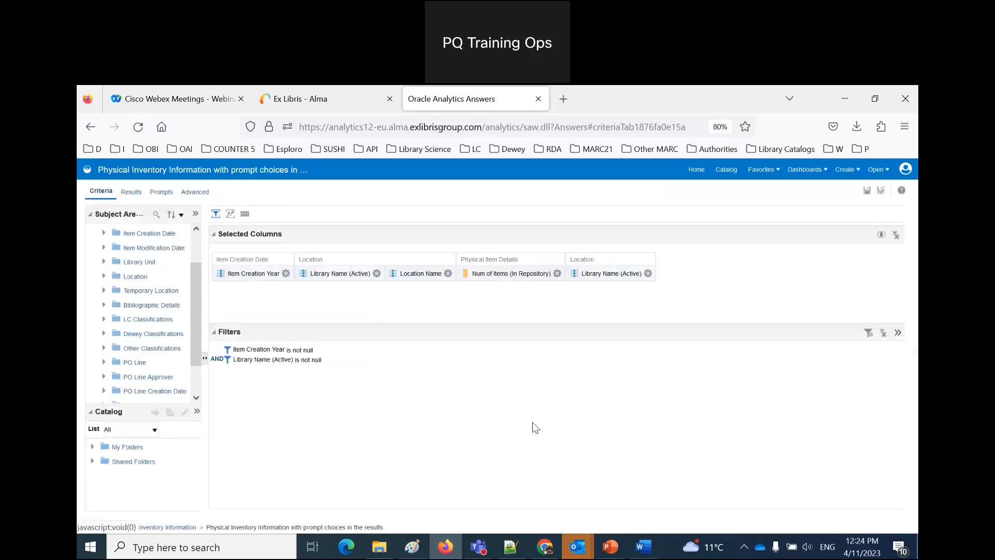
{"action": "left_click", "coordinate": [868, 191]}
Step: Switch to the Word document on including prompt values and read how to set a presentation variable for a column prompt
{"action": "mouse_move", "coordinate": [644, 546]}
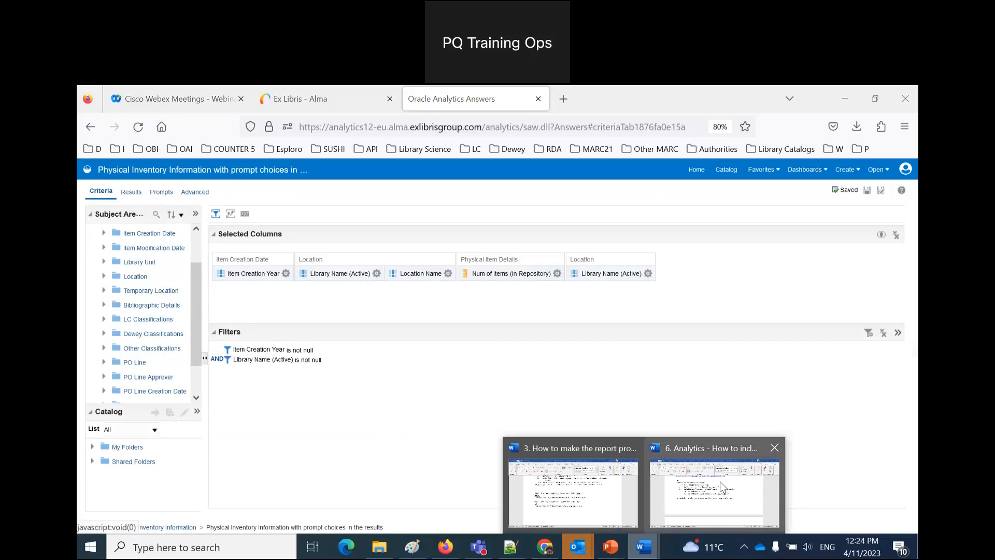
{"action": "left_click", "coordinate": [722, 487]}
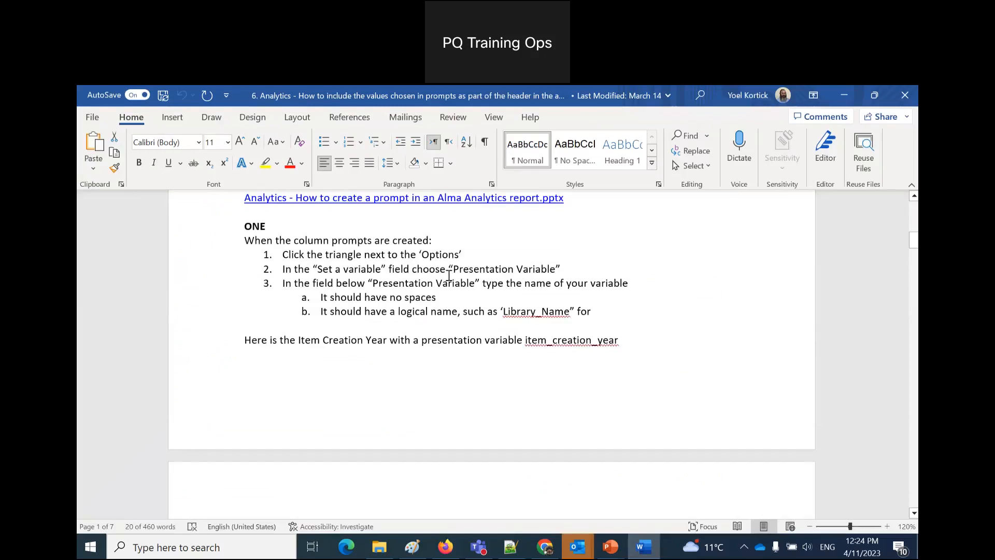
{"action": "left_click_drag", "start_coordinate": [502, 312], "coordinate": [566, 310]}
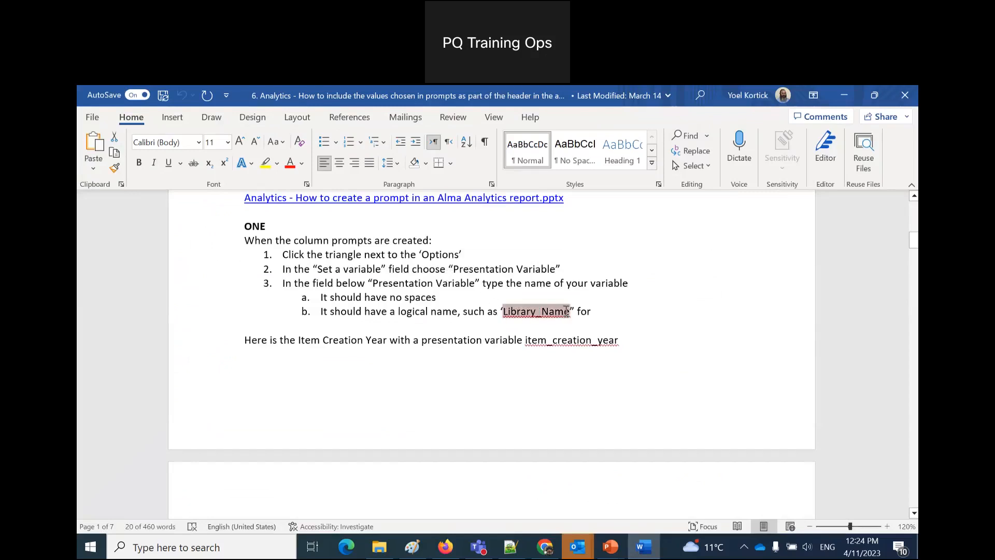
{"action": "left_click", "coordinate": [680, 438]}
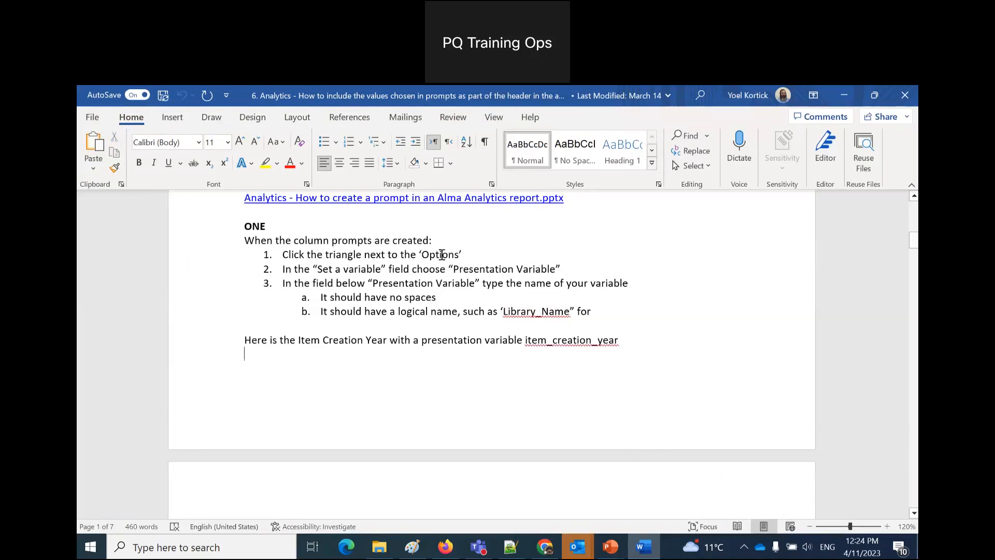
{"action": "scroll", "coordinate": [496, 333], "scroll_direction": "down", "scroll_amount": 7}
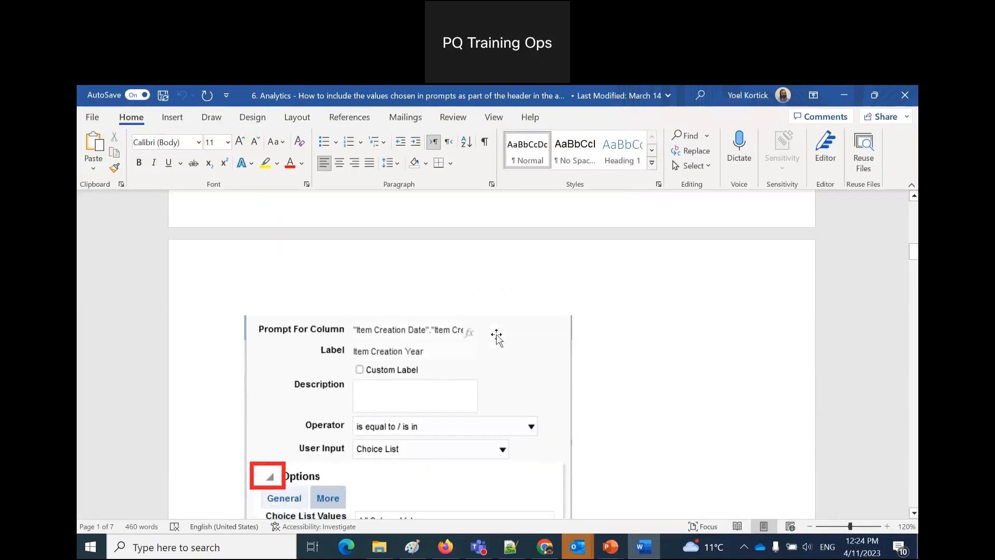
{"action": "scroll", "coordinate": [491, 356], "scroll_direction": "down", "scroll_amount": 3}
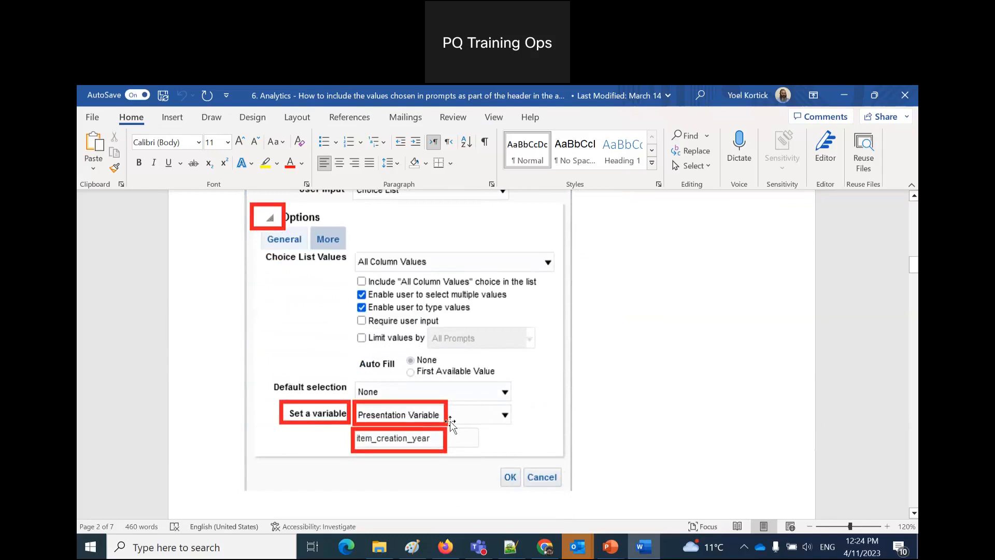
Step: Return to the report in Firefox and give the Creation Year prompt a presentation variable named creation_year
{"action": "left_click", "coordinate": [446, 547]}
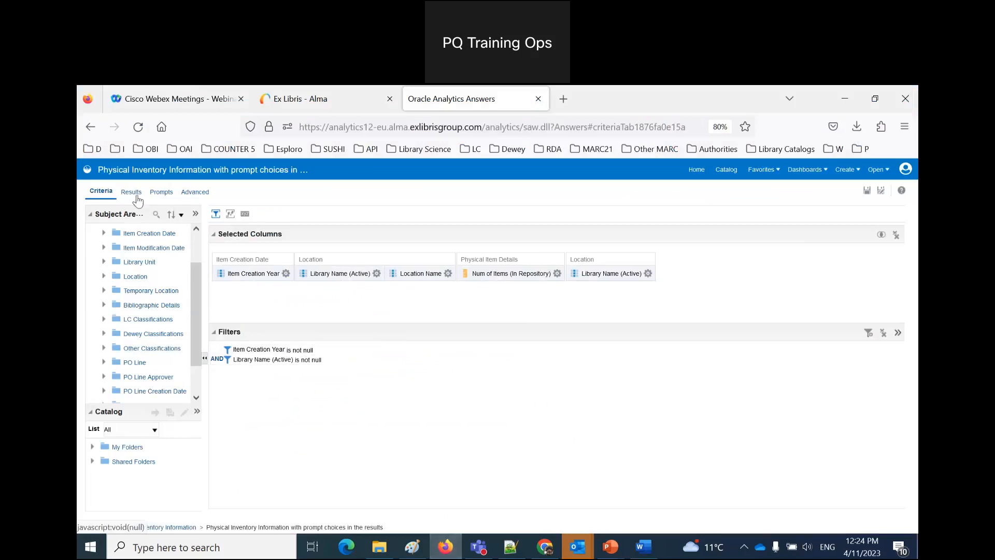
{"action": "left_click", "coordinate": [161, 193]}
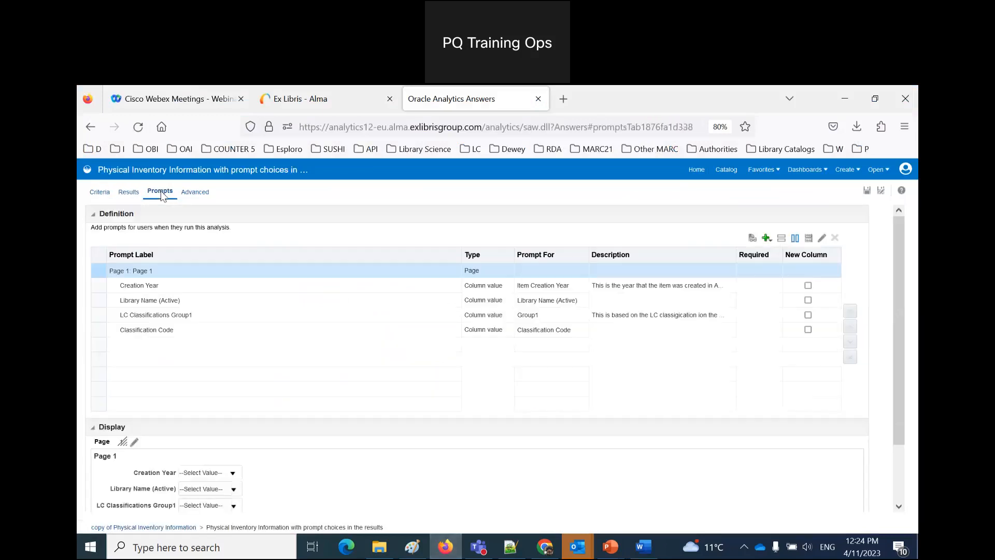
{"action": "double_click", "coordinate": [239, 285]}
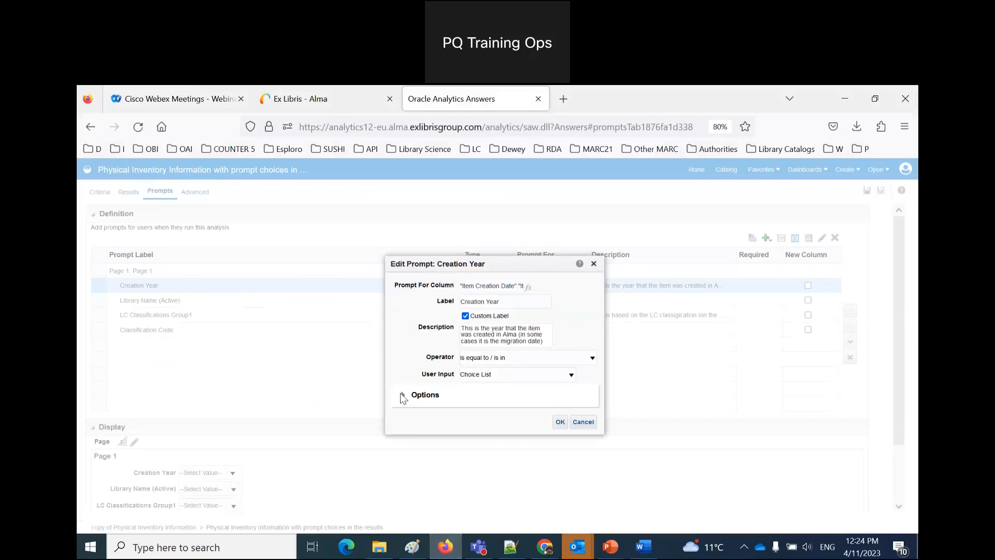
{"action": "left_click", "coordinate": [403, 395]}
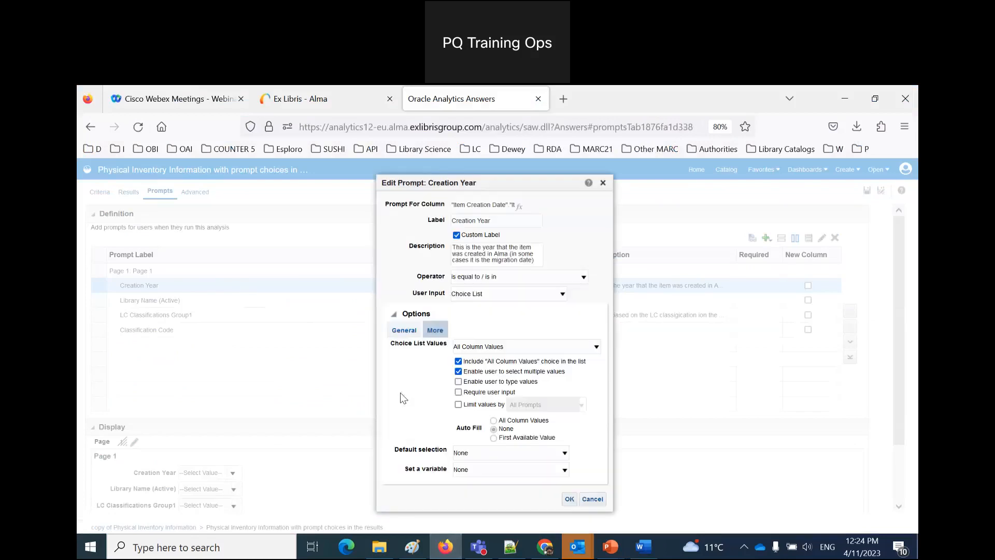
{"action": "left_click", "coordinate": [466, 469]}
{"action": "left_click", "coordinate": [479, 496]}
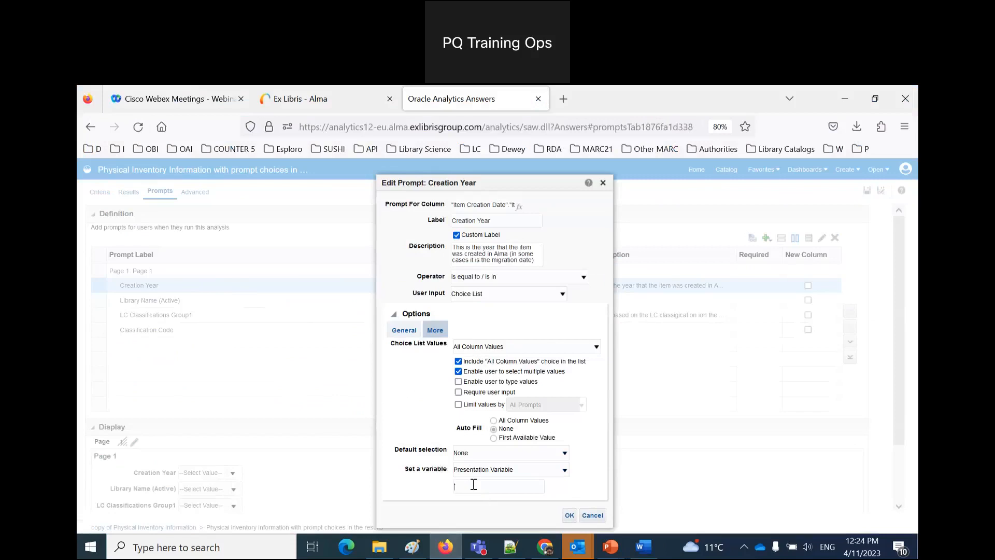
{"action": "type", "text": "creation_year"}
Step: Copy the variable name creation_year into Notepad++ in place of the existing text, and confirm the Creation Year prompt in Firefox
{"action": "left_click_drag", "start_coordinate": [516, 488], "coordinate": [442, 493]}
{"action": "key", "text": "ctrl+c"}
{"action": "left_click", "coordinate": [511, 547]}
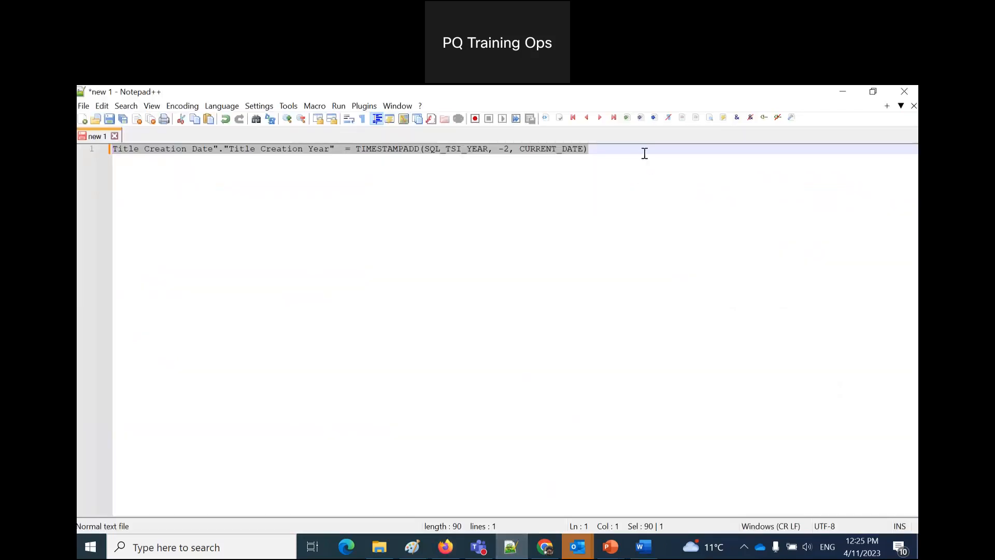
{"action": "key", "text": "ctrl+a"}
{"action": "key", "text": "ctrl+v"}
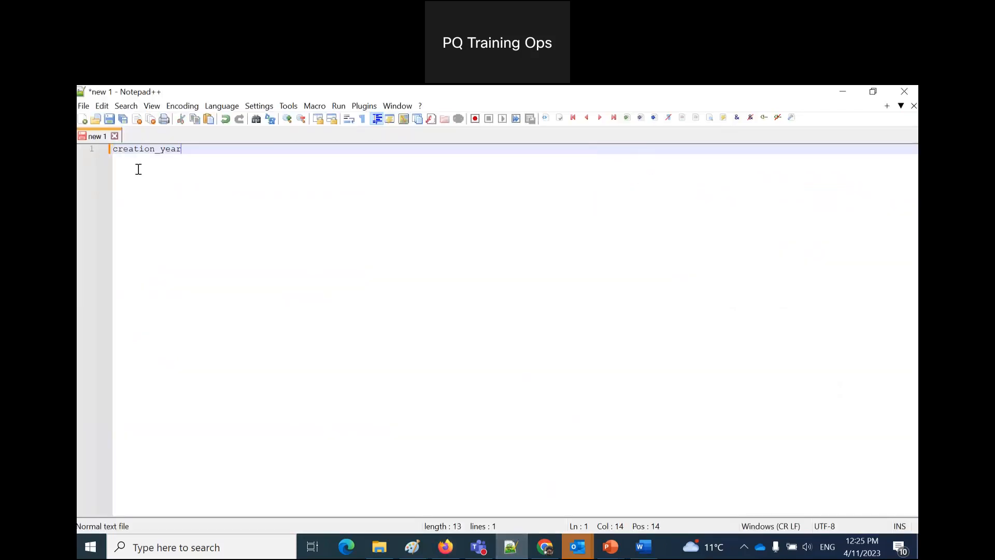
{"action": "key", "text": "Return"}
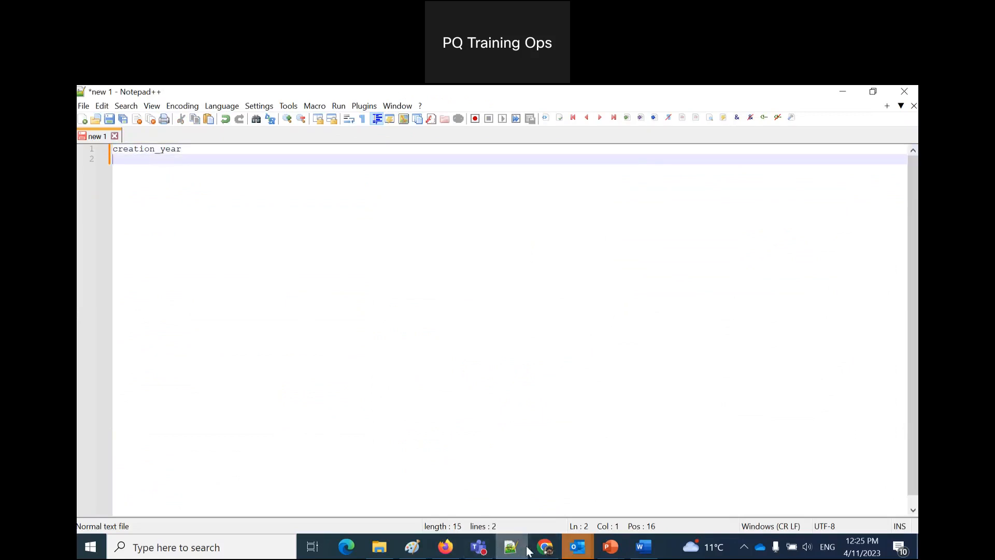
{"action": "left_click", "coordinate": [446, 546]}
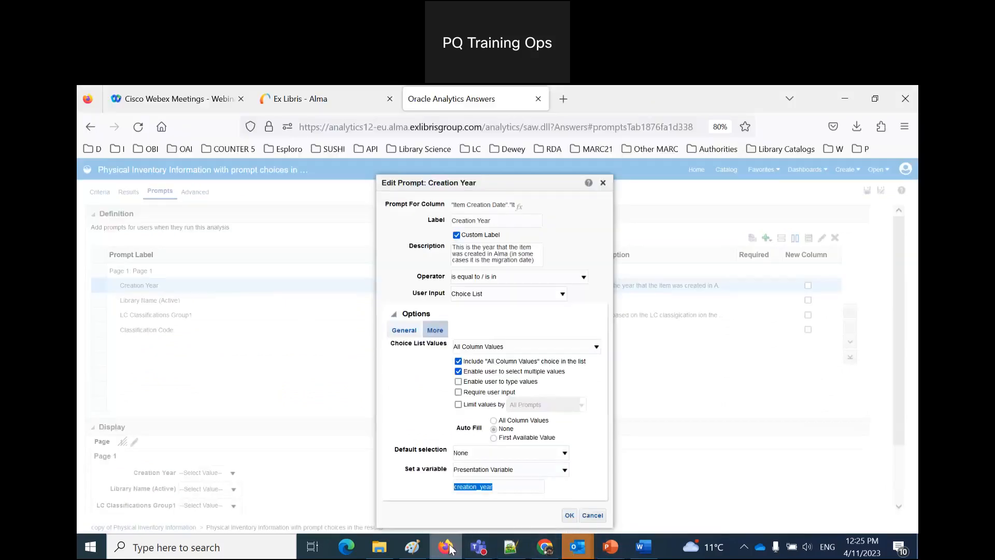
{"action": "left_click", "coordinate": [569, 515]}
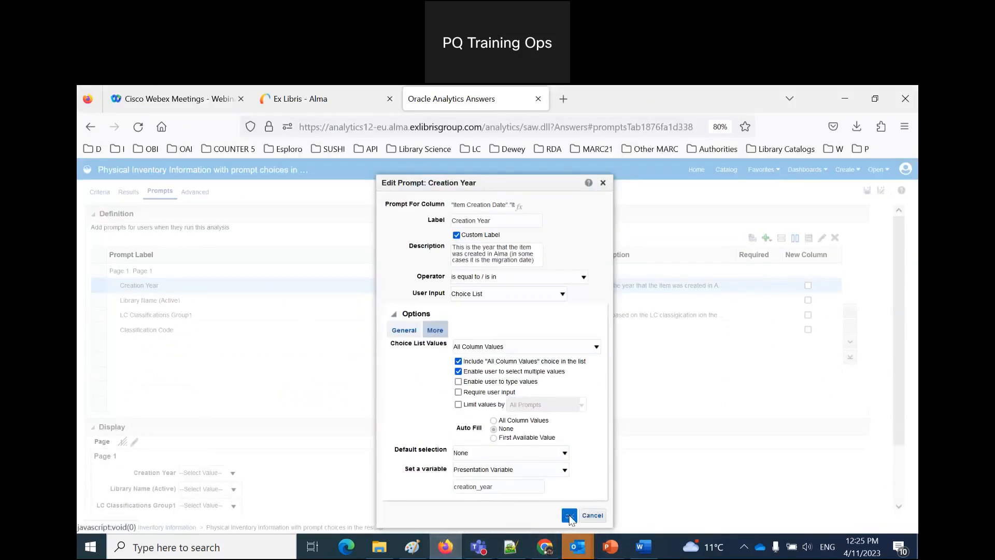
Step: Give the Library Name (Active) prompt a presentation variable named library_name
{"action": "double_click", "coordinate": [156, 301]}
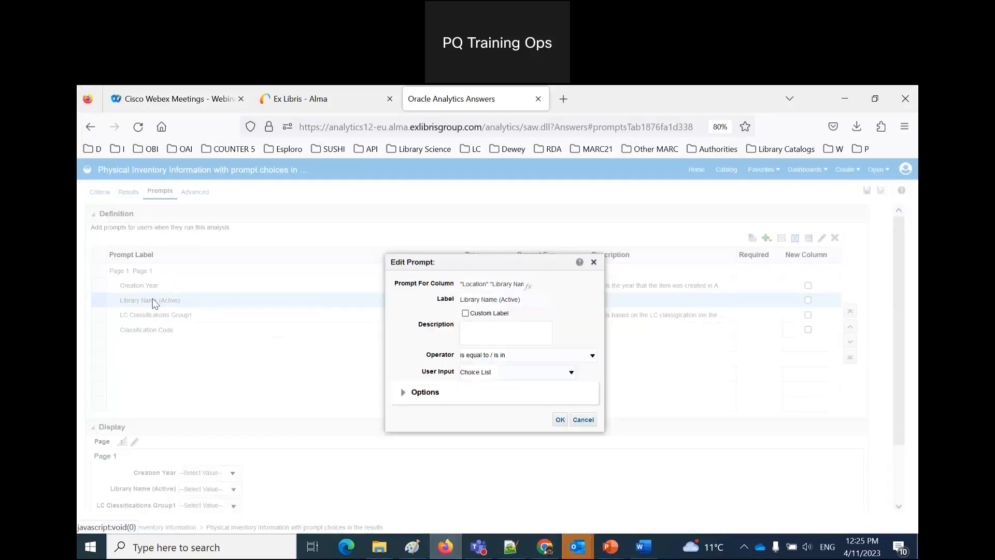
{"action": "left_click", "coordinate": [407, 396]}
{"action": "left_click", "coordinate": [479, 470]}
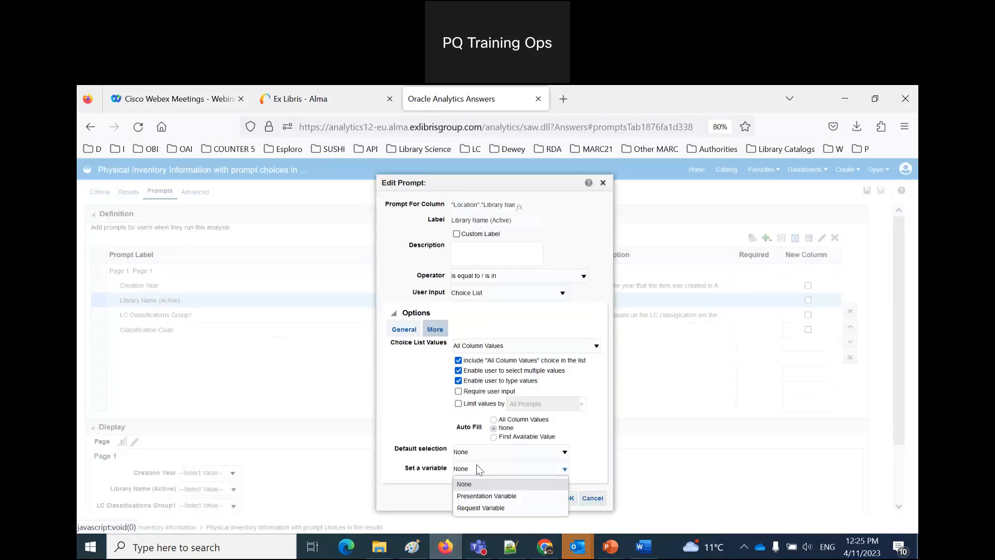
{"action": "left_click", "coordinate": [487, 496]}
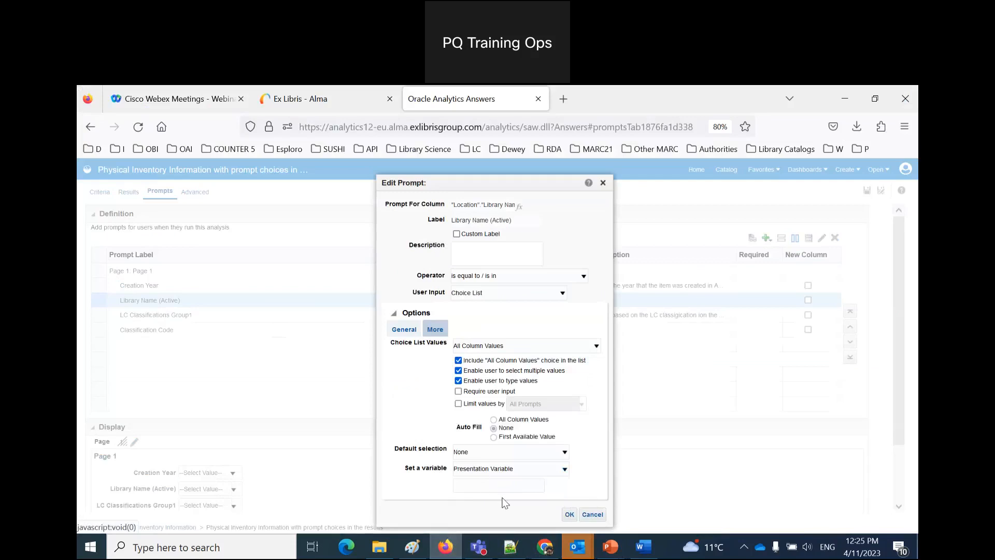
{"action": "type", "text": "library_name"}
{"action": "left_click", "coordinate": [570, 515]}
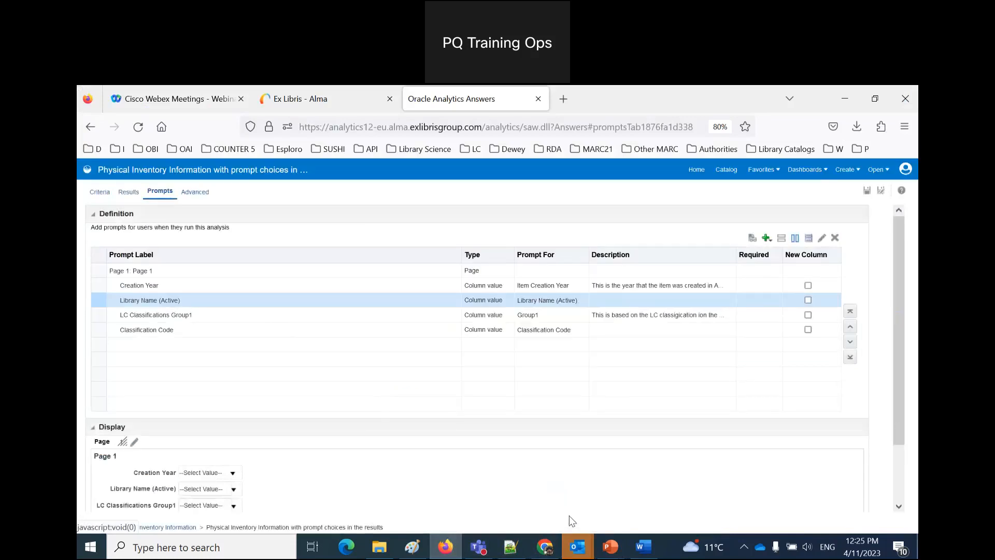
Step: Open the LC Classifications Group1 prompt's options and set its variable type to Presentation Variable
{"action": "double_click", "coordinate": [249, 315]}
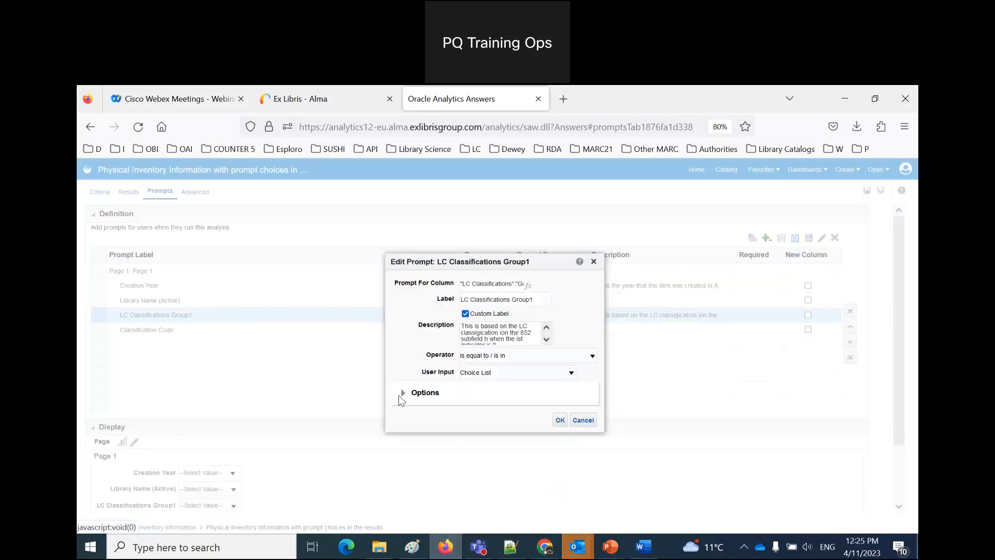
{"action": "left_click", "coordinate": [396, 396]}
{"action": "left_click", "coordinate": [465, 466]}
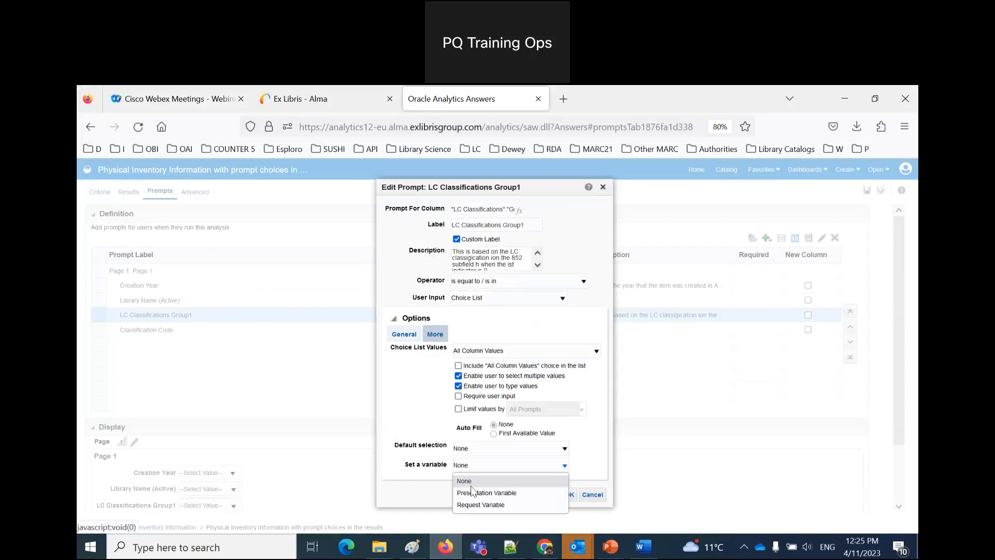
{"action": "left_click", "coordinate": [474, 491]}
{"action": "left_click", "coordinate": [475, 481]}
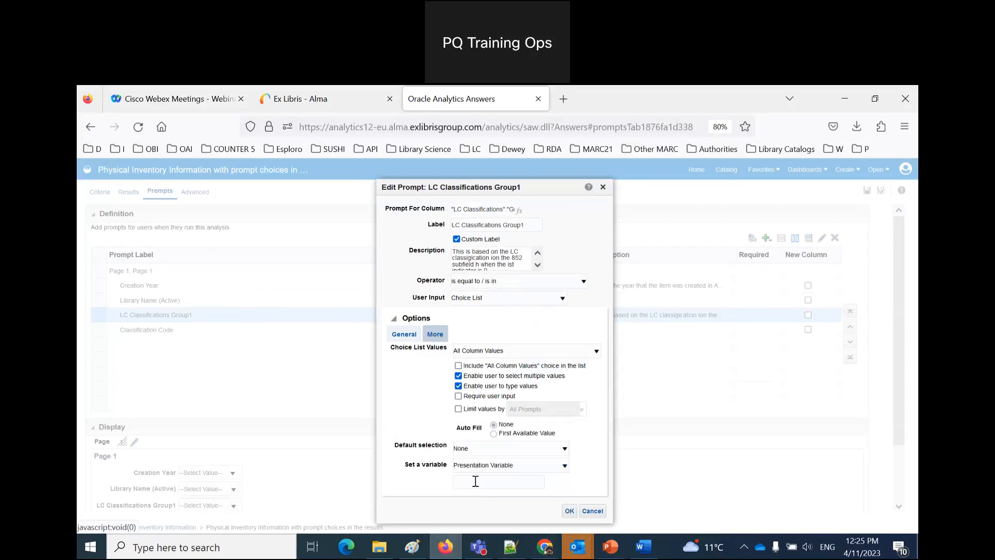
Step: Record library_name on the second line of the Notepad++ list and return to the LC Classifications Group1 prompt in Firefox
{"action": "left_click", "coordinate": [510, 547]}
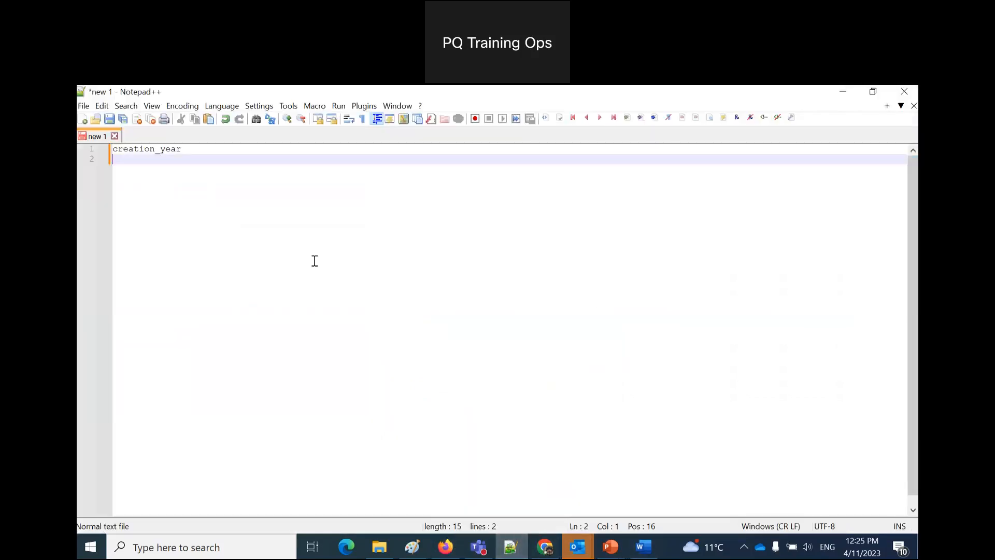
{"action": "key", "text": "ctrl+v"}
{"action": "double_click", "coordinate": [149, 161]}
{"action": "left_click", "coordinate": [133, 160]}
{"action": "left_click_drag", "start_coordinate": [184, 161], "coordinate": [114, 160]}
{"action": "key", "text": "BackSpace"}
{"action": "type", "text": "library_name"}
{"action": "left_click", "coordinate": [445, 547]}
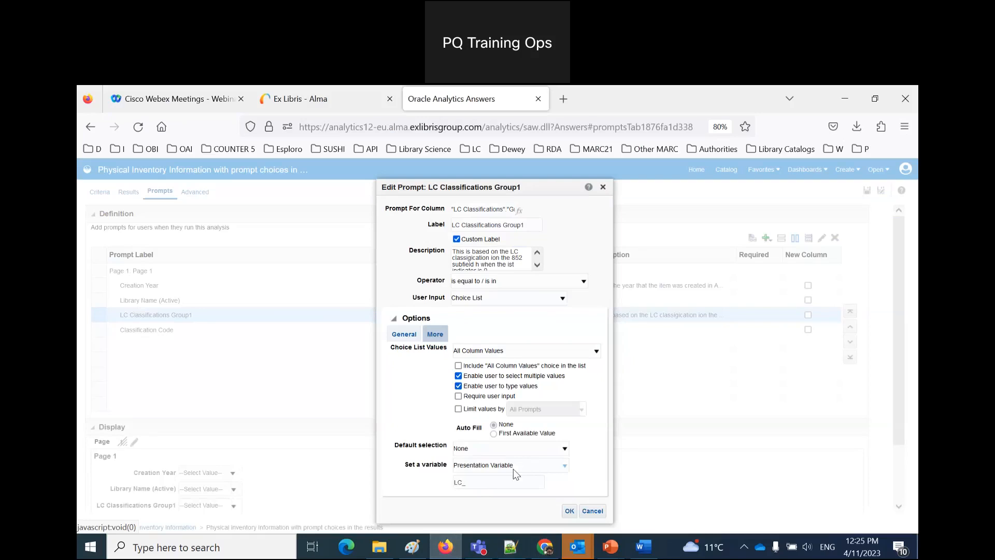
Step: Name the LC Classifications Group1 prompt's presentation variable LC_class, confirm it, and briefly open the Classification Code prompt
{"action": "type", "text": "clas"}
{"action": "left_click_drag", "start_coordinate": [504, 482], "coordinate": [431, 481]}
{"action": "left_click", "coordinate": [569, 511]}
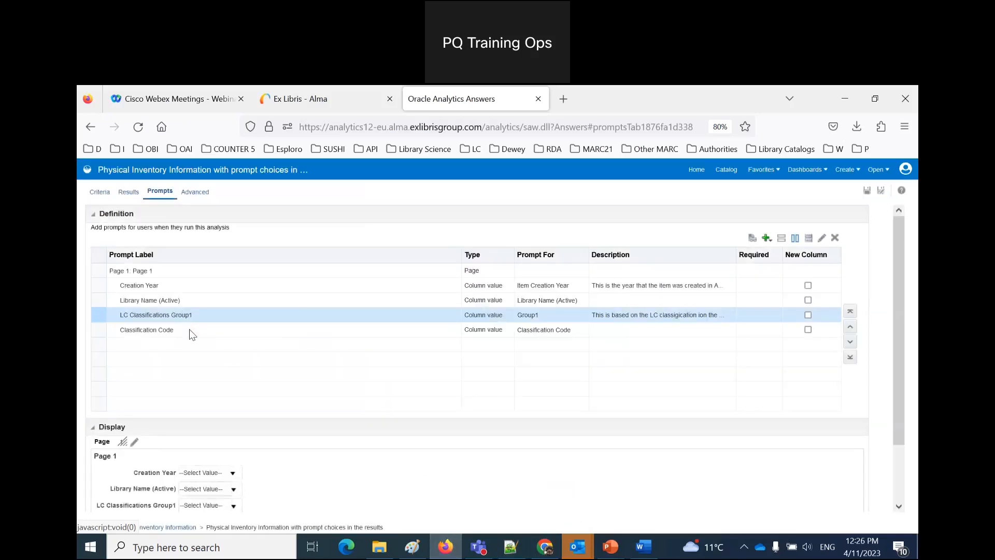
{"action": "double_click", "coordinate": [192, 332]}
{"action": "left_click", "coordinate": [580, 419]}
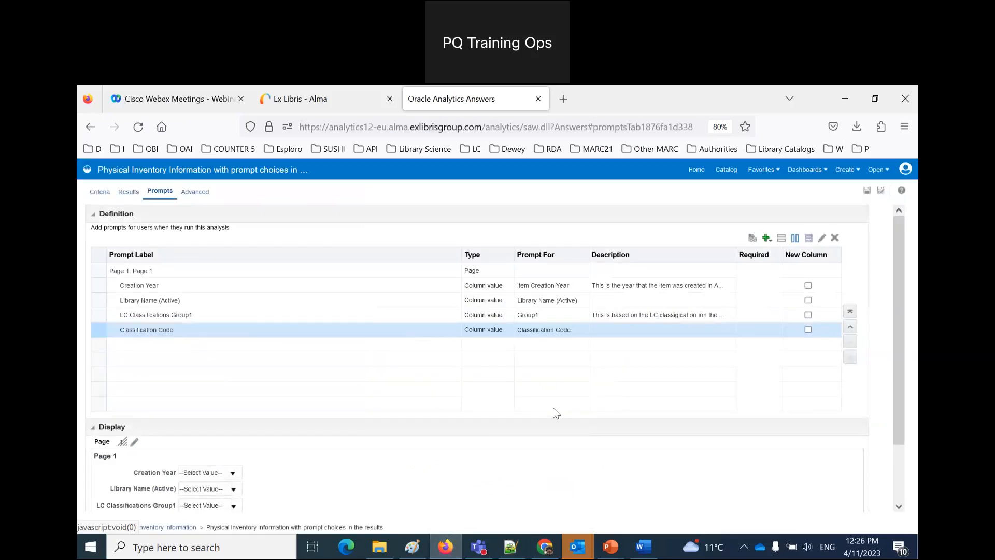
Step: Reopen the LC Classifications Group1 prompt, set its variable option to None, and confirm
{"action": "double_click", "coordinate": [245, 320]}
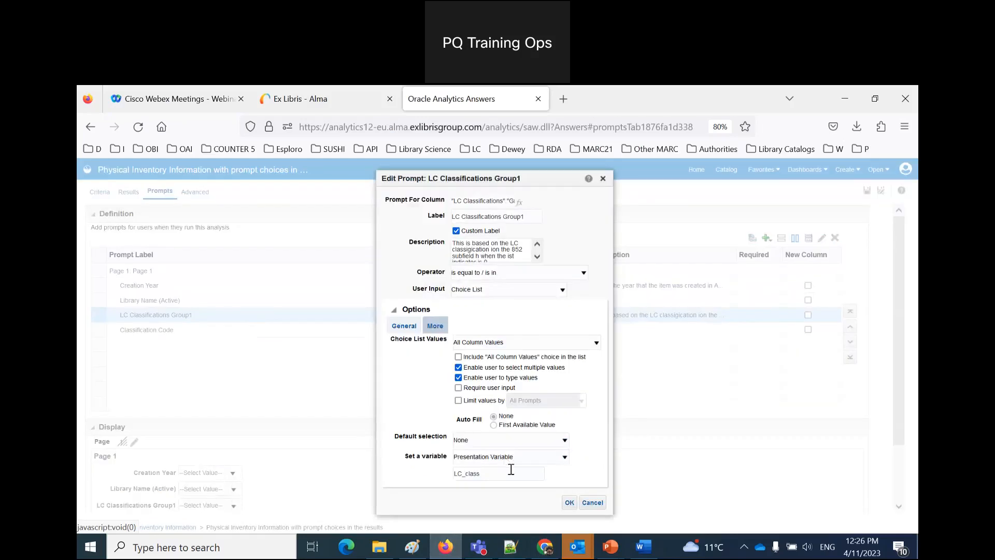
{"action": "left_click", "coordinate": [522, 458]}
{"action": "left_click", "coordinate": [520, 468]}
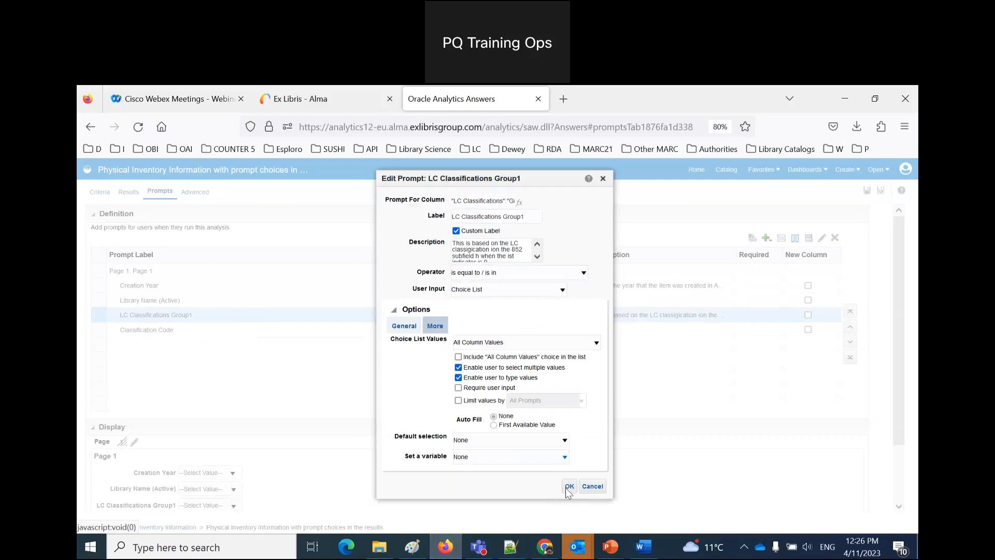
{"action": "left_click", "coordinate": [567, 486]}
Step: Check the presentation variable names assigned to the Library Name (Active) and Creation Year prompts
{"action": "double_click", "coordinate": [165, 302]}
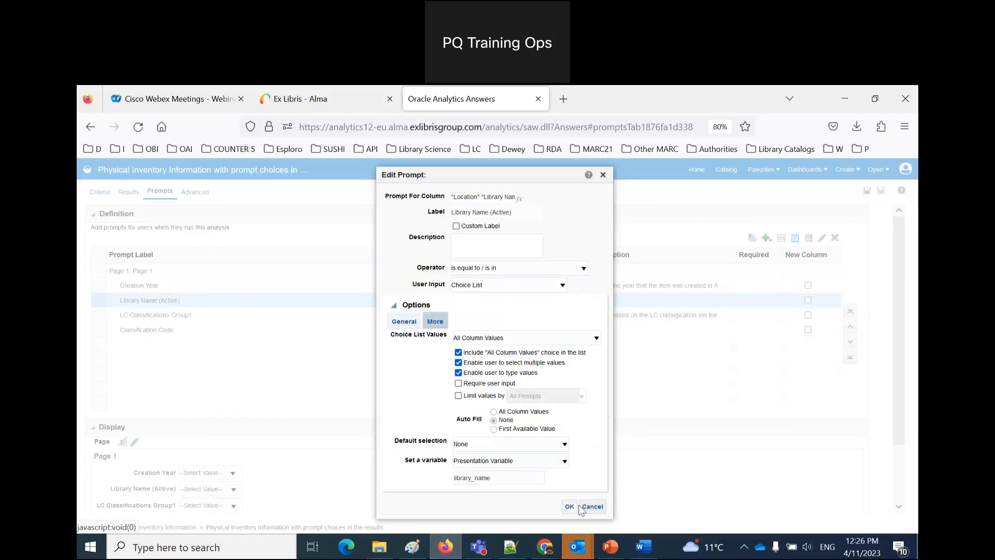
{"action": "left_click", "coordinate": [570, 507]}
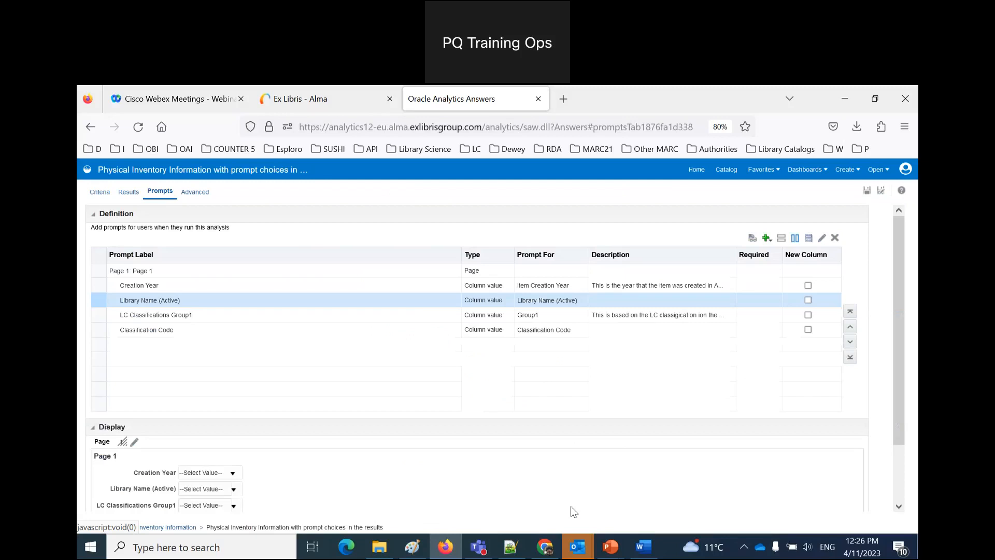
{"action": "double_click", "coordinate": [141, 286]}
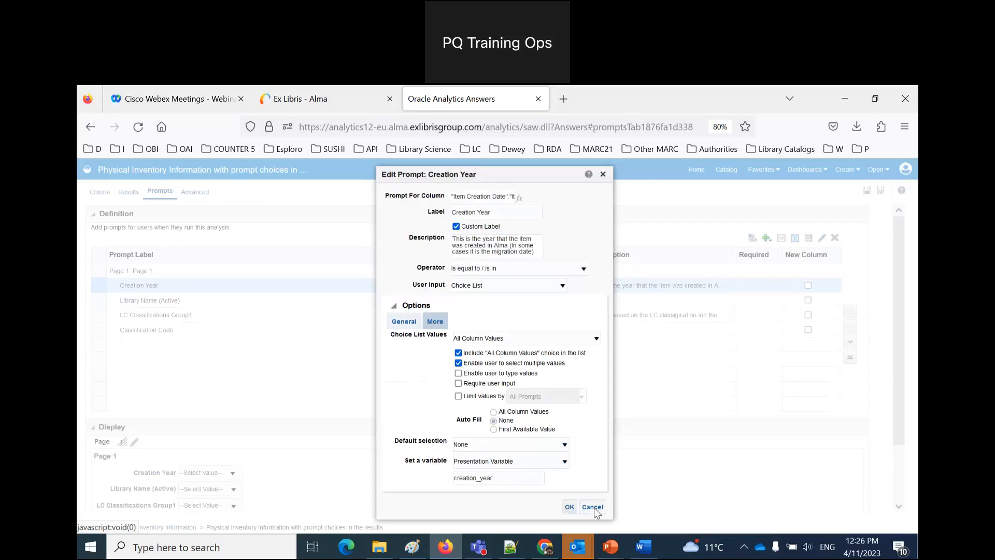
{"action": "left_click", "coordinate": [570, 510]}
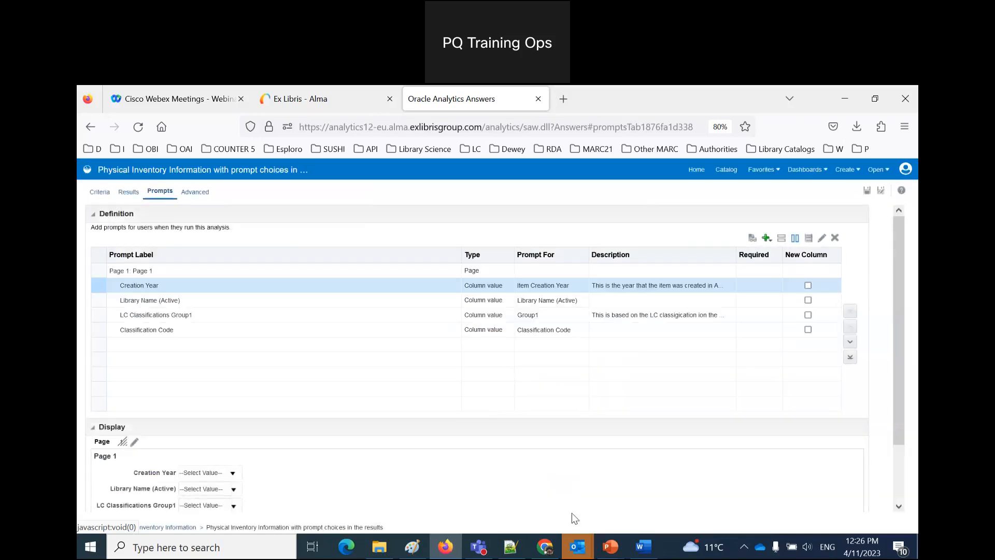
Step: Review the variable list in Notepad++ and the Word guide's section on making prompt variables appear in the results
{"action": "left_click", "coordinate": [510, 547]}
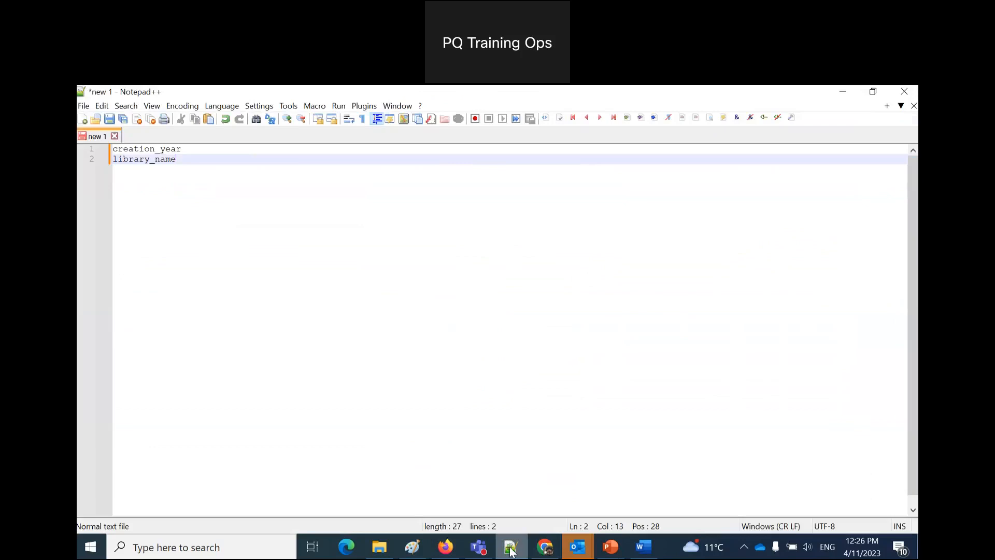
{"action": "left_click", "coordinate": [511, 551]}
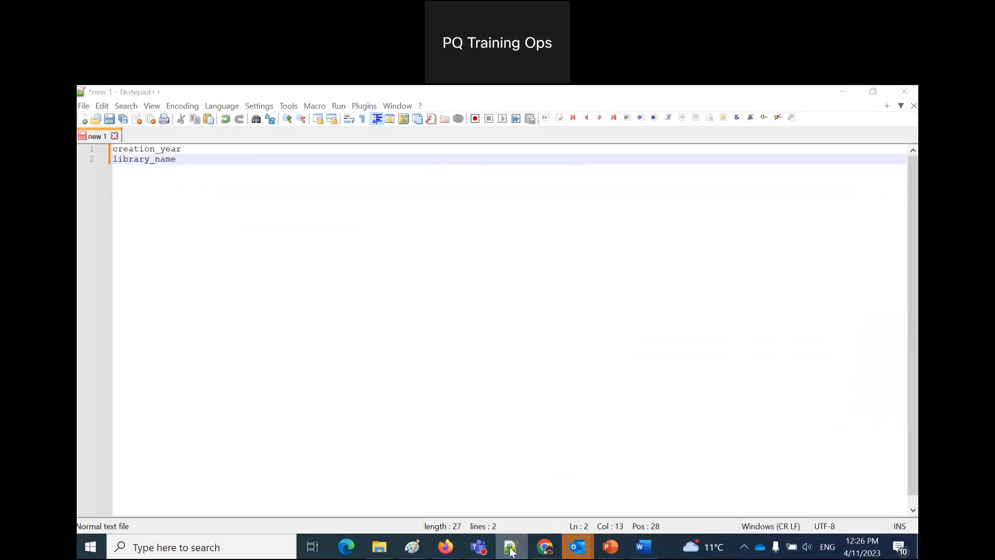
{"action": "scroll", "coordinate": [598, 436], "scroll_direction": "down", "scroll_amount": 10}
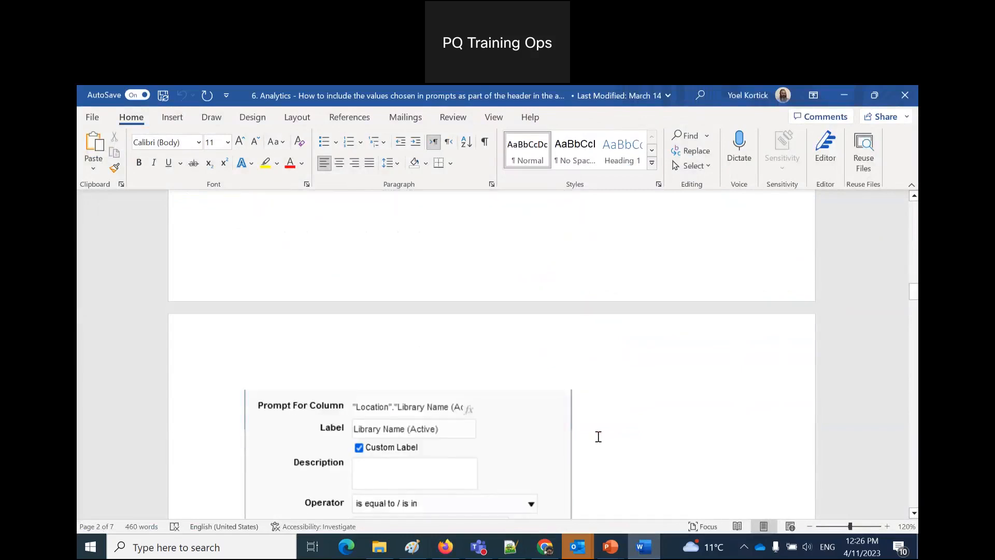
{"action": "scroll", "coordinate": [598, 436], "scroll_direction": "down", "scroll_amount": 10}
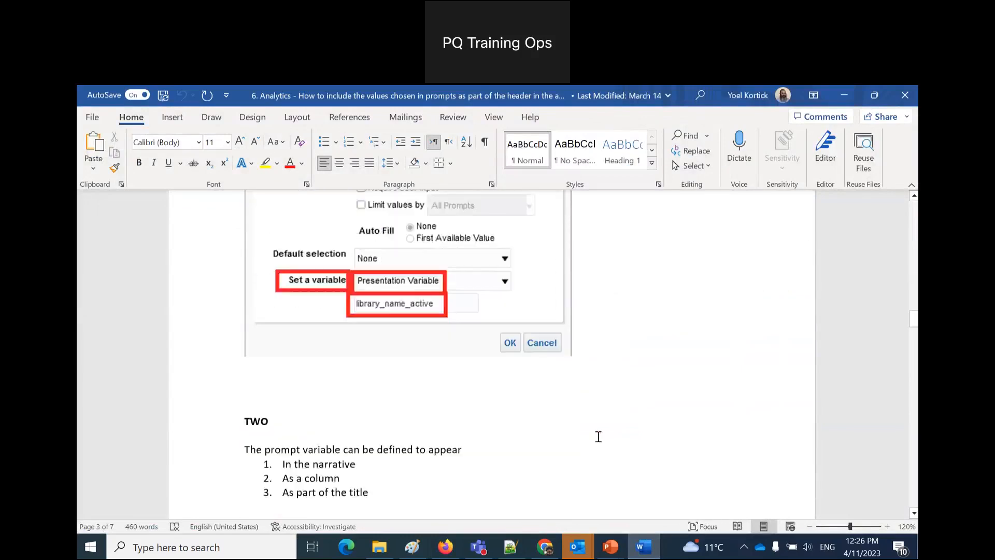
{"action": "scroll", "coordinate": [598, 436], "scroll_direction": "down", "scroll_amount": 1}
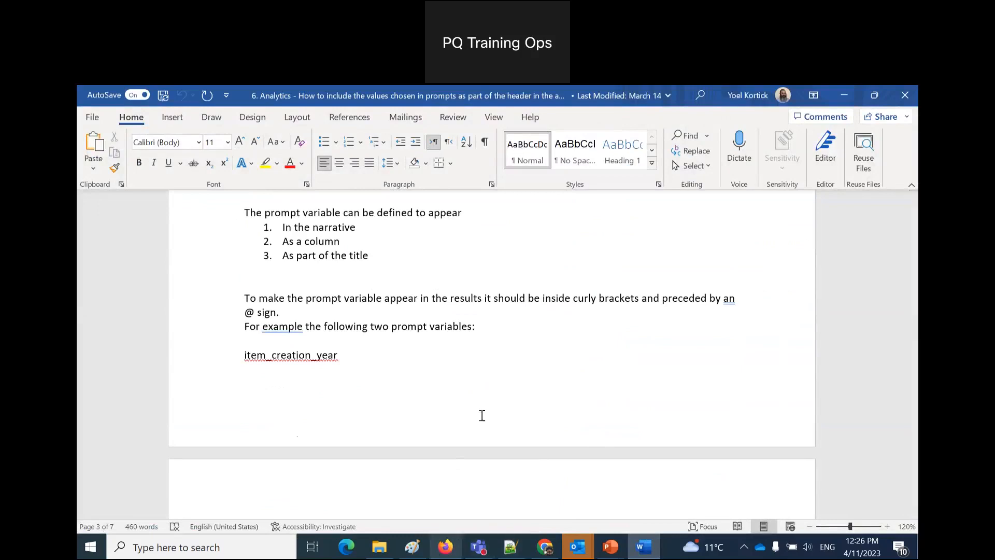
Step: Return to the report in Firefox and add a Narrative view to its results
{"action": "left_click", "coordinate": [455, 549]}
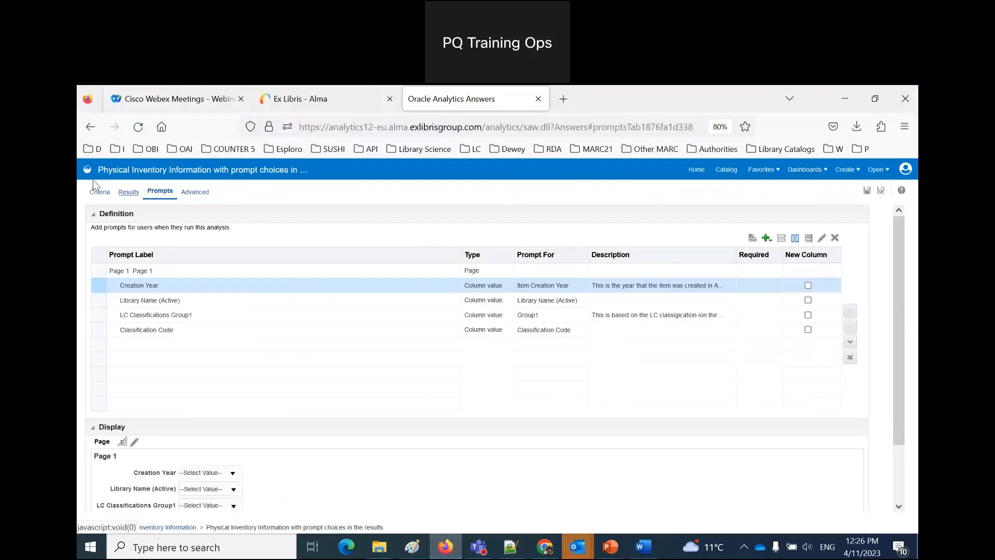
{"action": "left_click", "coordinate": [131, 195]}
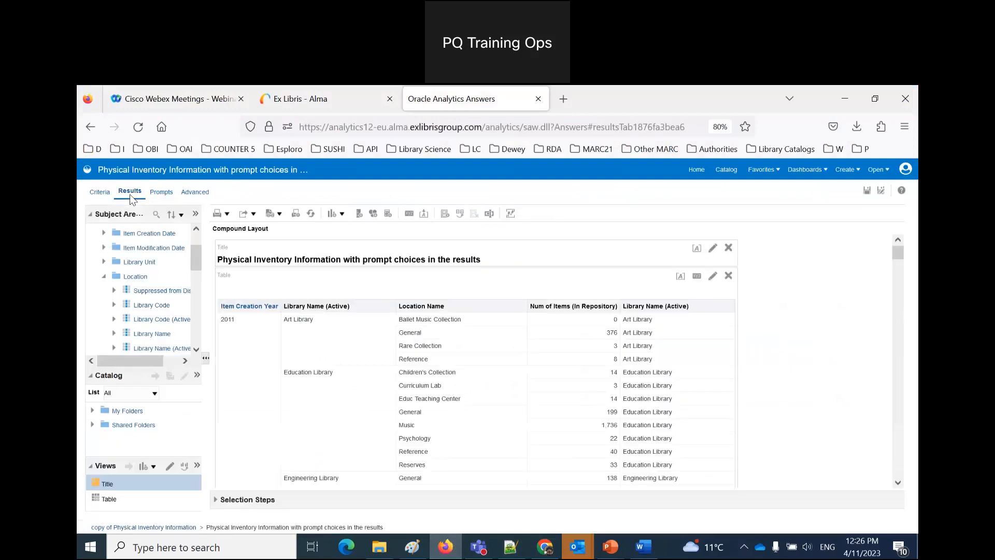
{"action": "left_click", "coordinate": [342, 213]}
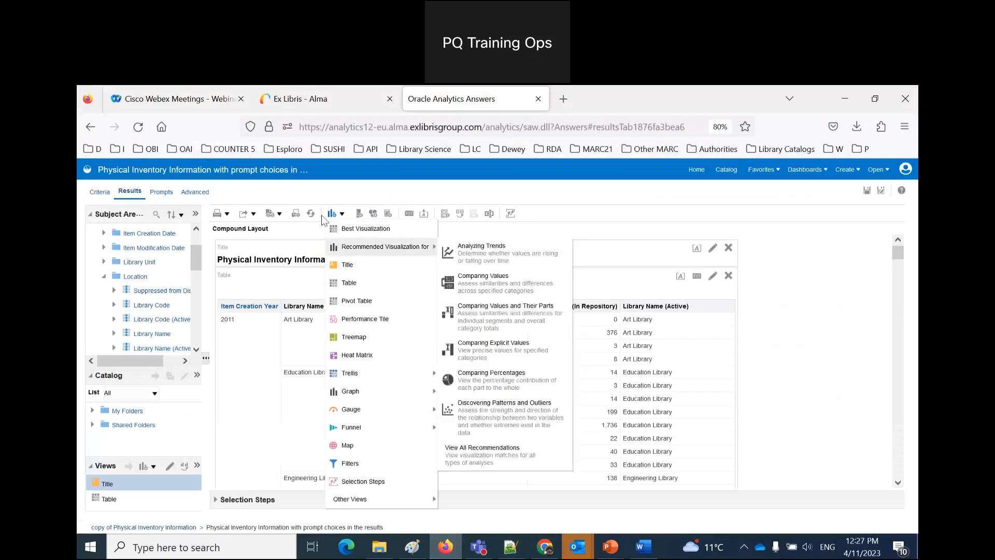
{"action": "left_click", "coordinate": [342, 214]}
{"action": "left_click", "coordinate": [342, 214]}
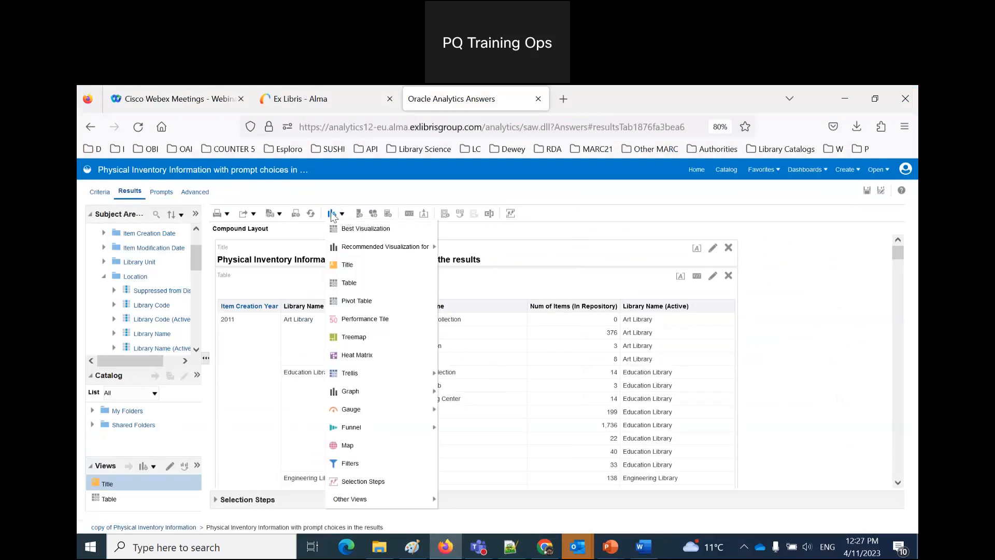
{"action": "mouse_move", "coordinate": [366, 500]}
{"action": "mouse_move", "coordinate": [487, 492]}
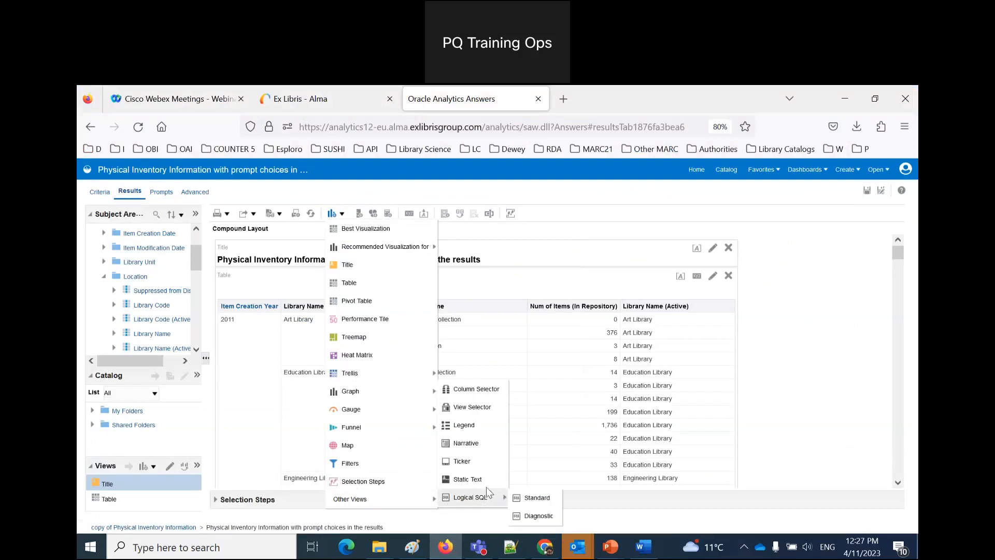
{"action": "left_click", "coordinate": [466, 443]}
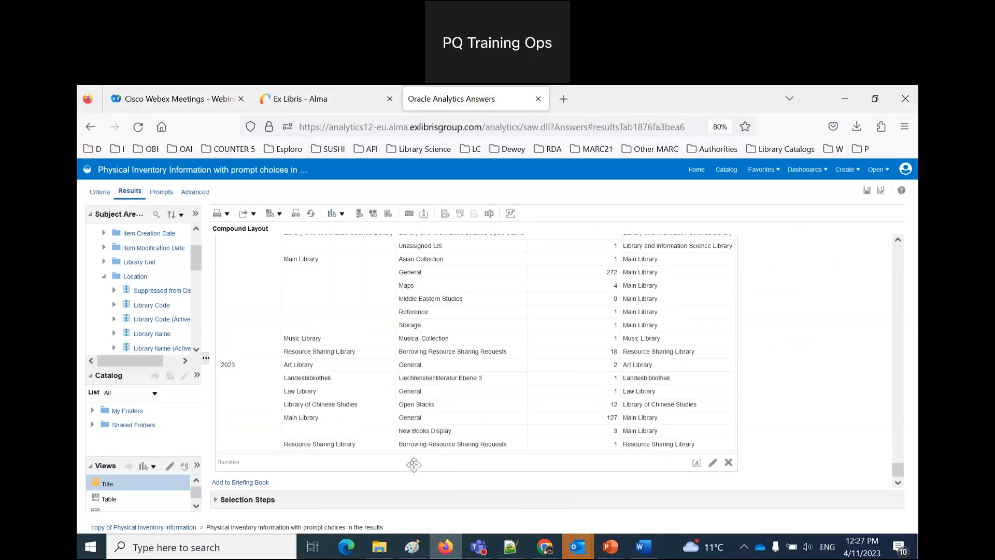
Step: Move the Narrative view between the title and the table in the compound layout
{"action": "mouse_move", "coordinate": [414, 465]}
{"action": "left_mouse_down"}
{"action": "mouse_move", "coordinate": [423, 273]}
{"action": "mouse_move", "coordinate": [426, 461]}
{"action": "left_mouse_up"}
{"action": "left_click_drag", "start_coordinate": [898, 470], "coordinate": [899, 536]}
{"action": "left_click_drag", "start_coordinate": [489, 464], "coordinate": [729, 403]}
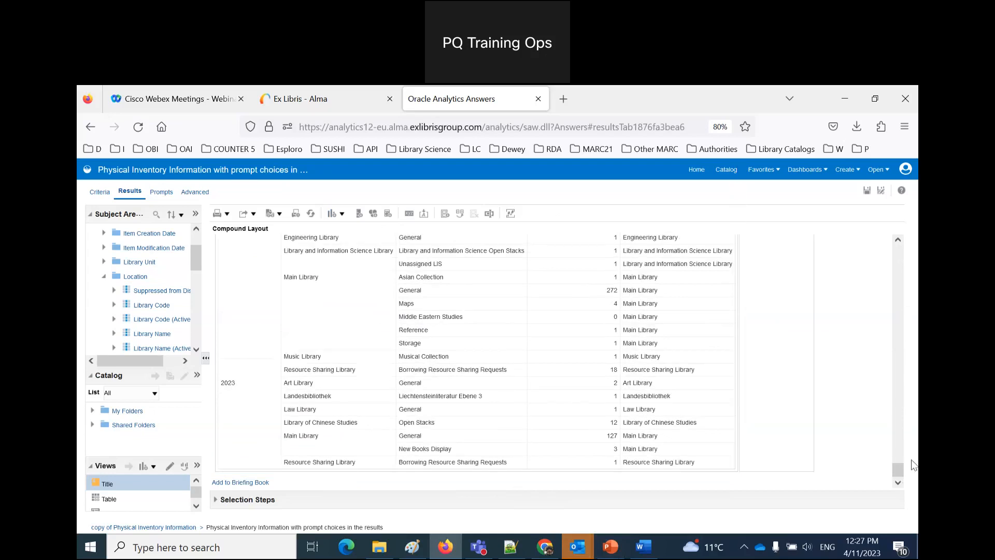
{"action": "left_click_drag", "start_coordinate": [900, 470], "coordinate": [900, 253]}
{"action": "left_click_drag", "start_coordinate": [759, 278], "coordinate": [699, 262]}
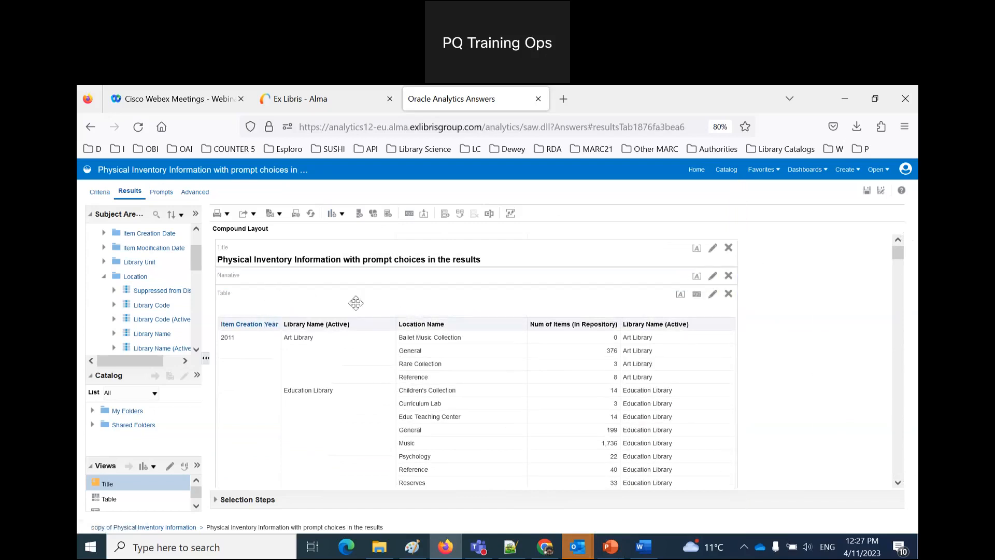
Step: Edit the Narrative view and fill its narrative text with creation_year and library_name on separate lines, copied from Notepad++
{"action": "left_click", "coordinate": [713, 277]}
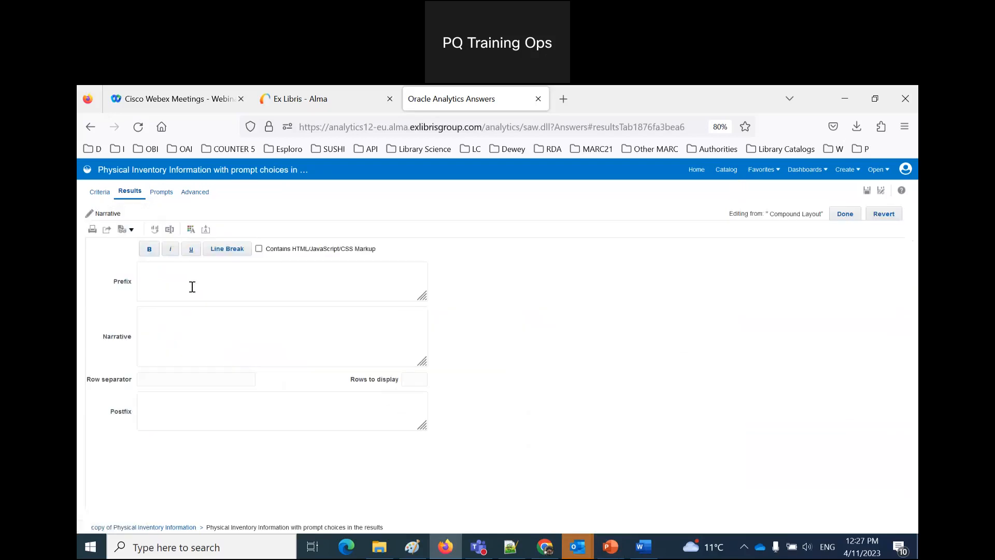
{"action": "type", "text": "LC_class"}
{"action": "left_click_drag", "start_coordinate": [186, 315], "coordinate": [119, 318]}
{"action": "left_click", "coordinate": [511, 554]}
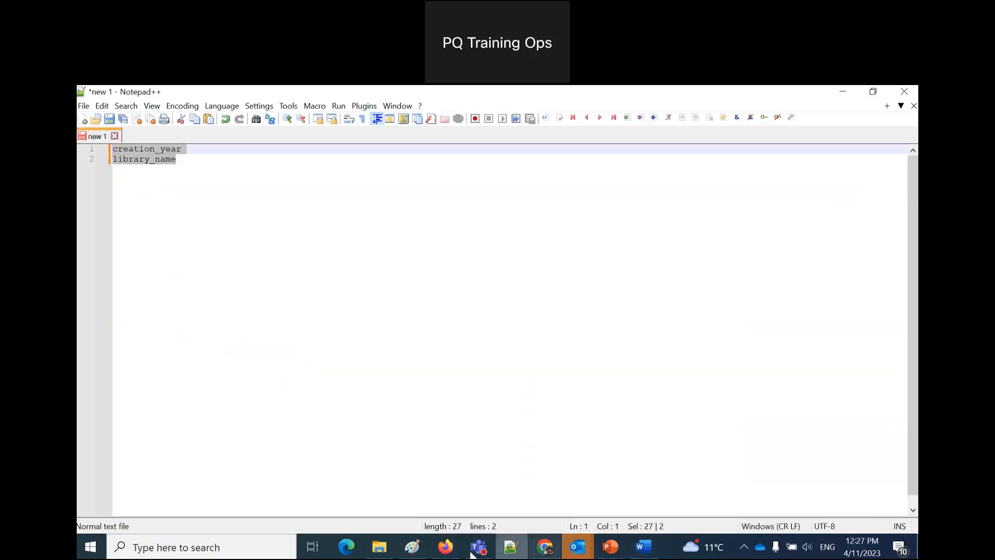
{"action": "left_click", "coordinate": [446, 547]}
{"action": "type", "text": "creation_year library_name"}
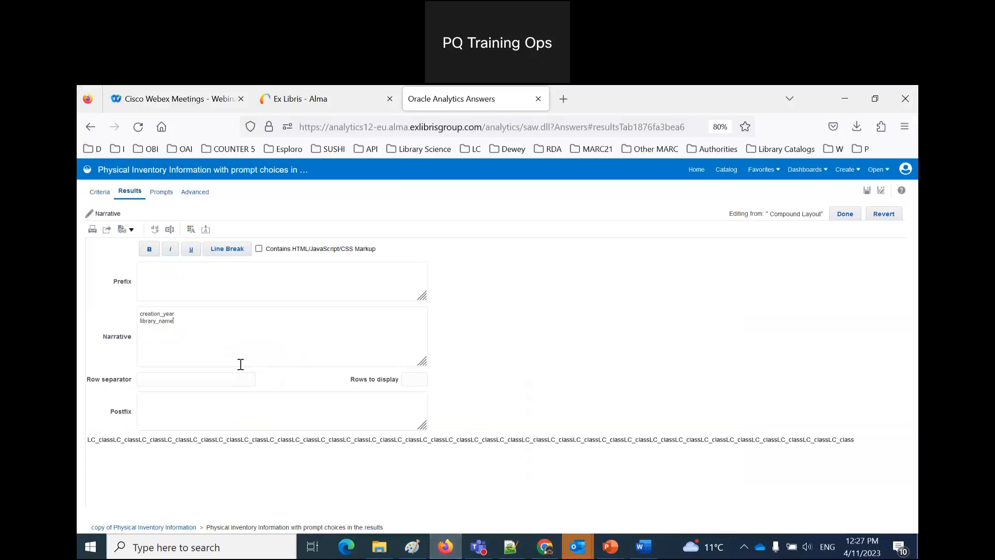
Step: Limit the narrative to 1 displayed row
{"action": "left_click", "coordinate": [520, 361]}
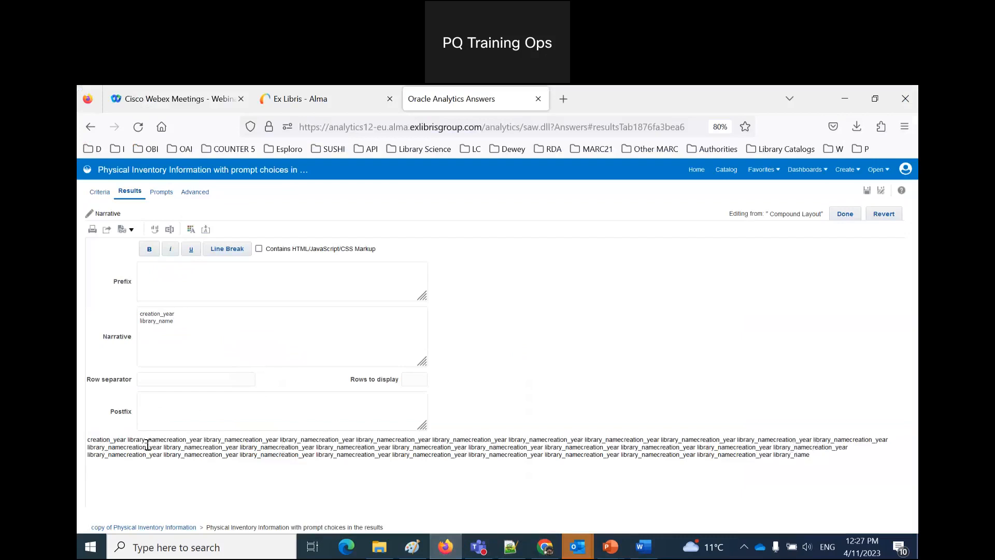
{"action": "type", "text": "1"}
{"action": "left_click", "coordinate": [511, 377]}
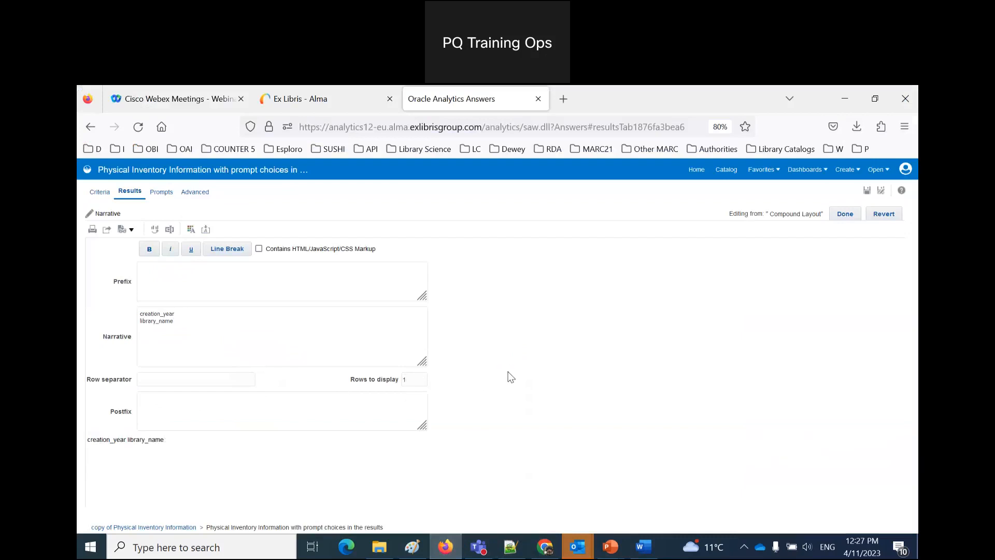
Step: Insert a line break after creation_year and put an @ sign before each of the two variable names in the narrative
{"action": "left_click", "coordinate": [140, 313]}
{"action": "left_click", "coordinate": [195, 314]}
{"action": "left_click", "coordinate": [241, 249]}
{"action": "left_click", "coordinate": [142, 315]}
{"action": "type", "text": "@"}
{"action": "type", "text": "@"}
{"action": "left_click", "coordinate": [630, 342]}
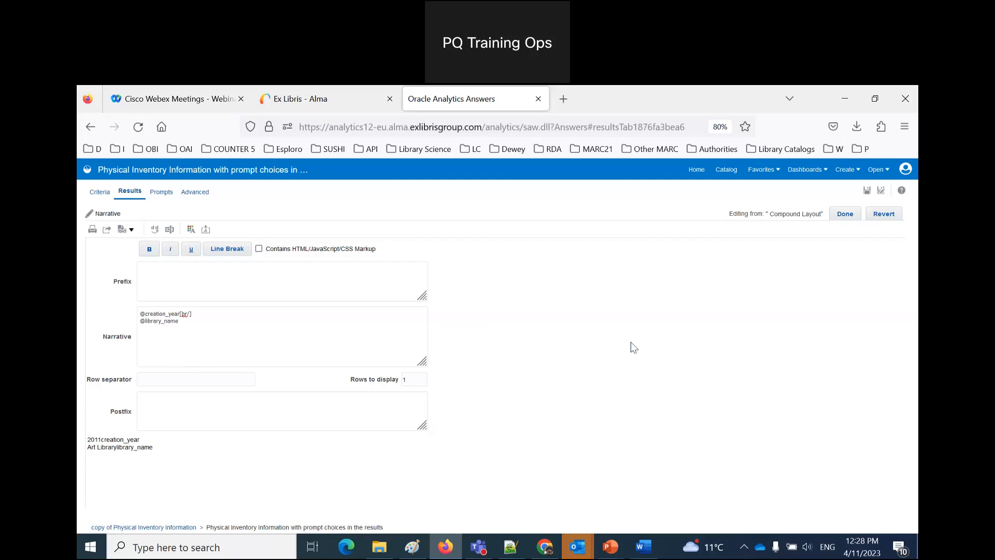
{"action": "left_click", "coordinate": [140, 313]}
{"action": "type", "text": "creation  Year chosen in promopt"}
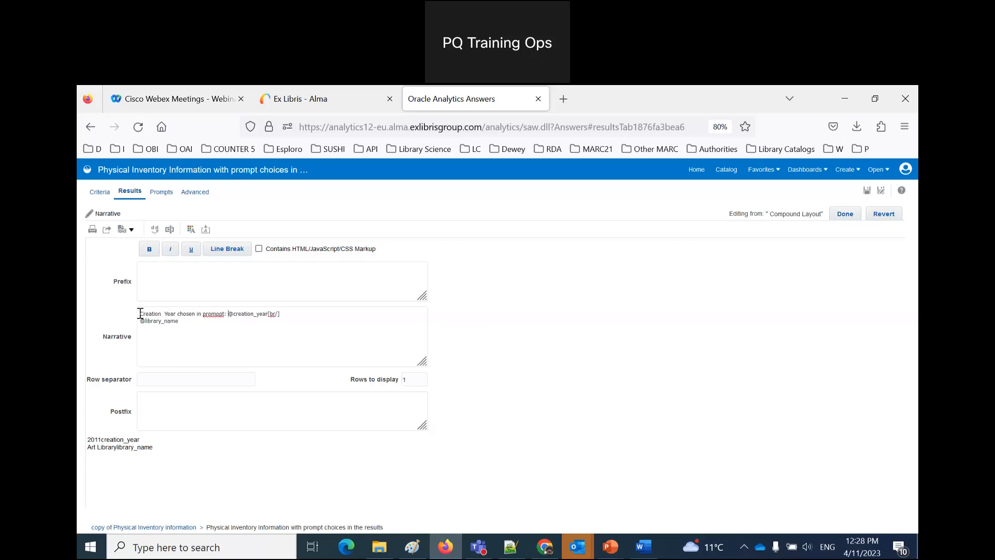
{"action": "right_click", "coordinate": [212, 313]}
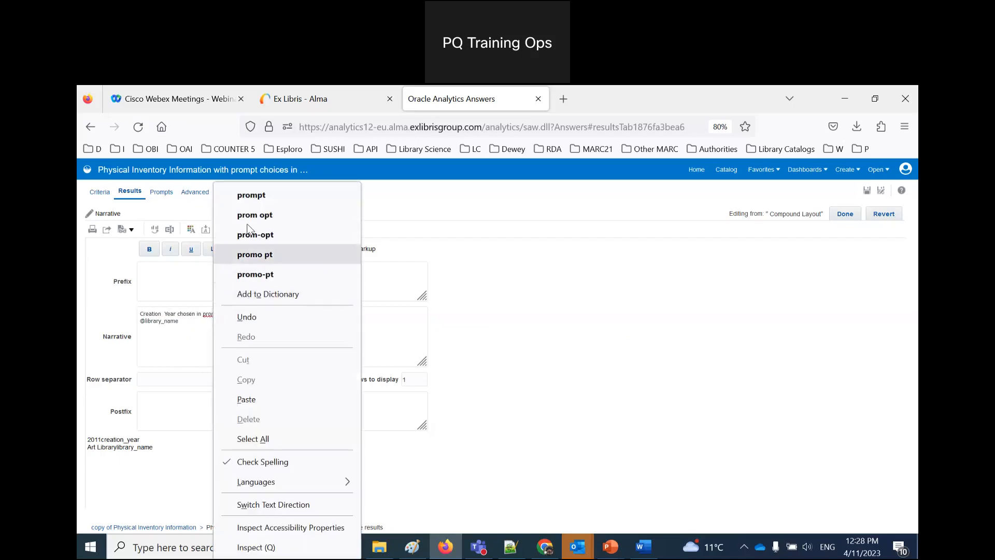
{"action": "left_click", "coordinate": [246, 195]}
{"action": "left_click_drag", "start_coordinate": [139, 313], "coordinate": [223, 312]}
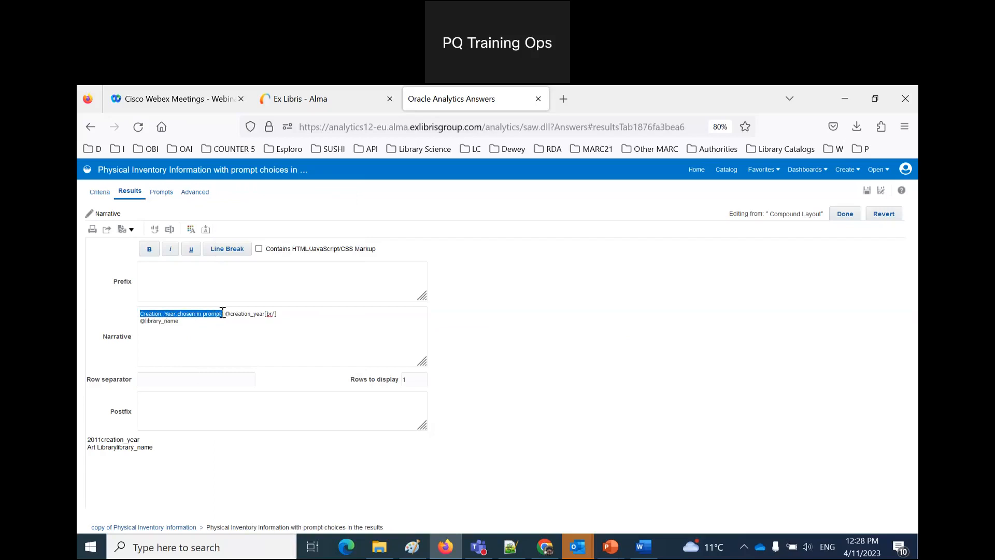
{"action": "left_click", "coordinate": [141, 324]}
{"action": "type", "text": "Creation  Year chosen in prompt:"}
{"action": "left_click_drag", "start_coordinate": [174, 322], "coordinate": [134, 324]}
{"action": "type", "text": "Library nam"}
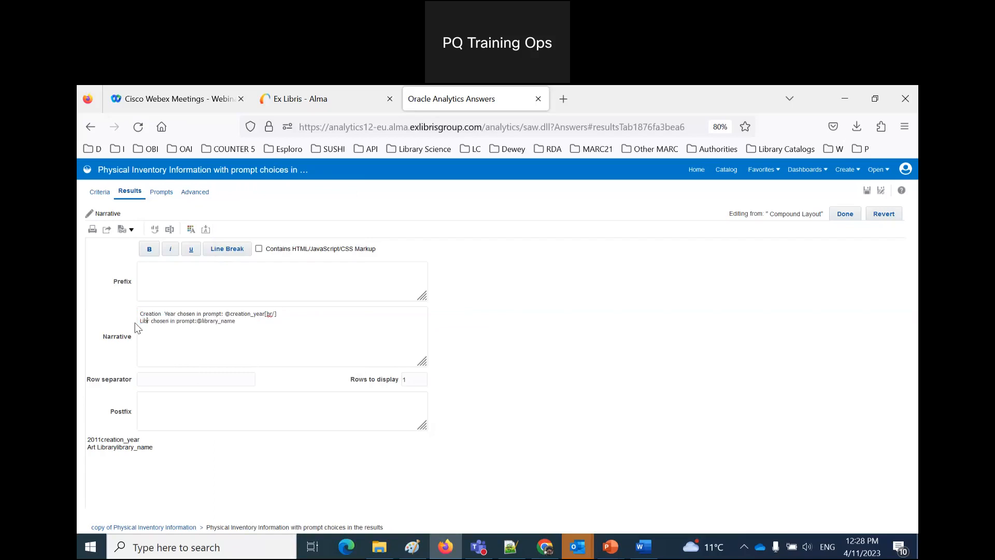
{"action": "type", "text": "e"}
{"action": "key", "text": "Delete"}
{"action": "left_click", "coordinate": [555, 405]}
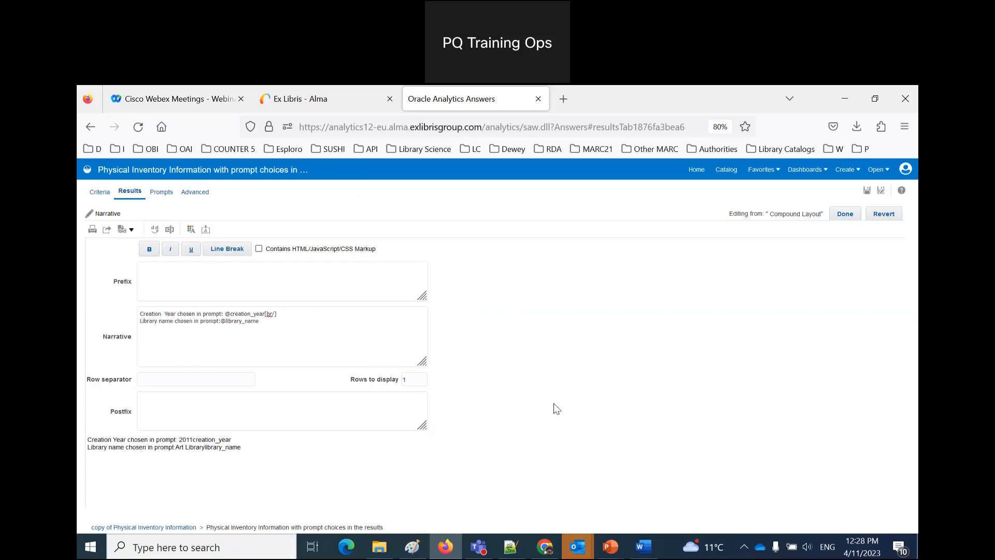
{"action": "left_click", "coordinate": [846, 216]}
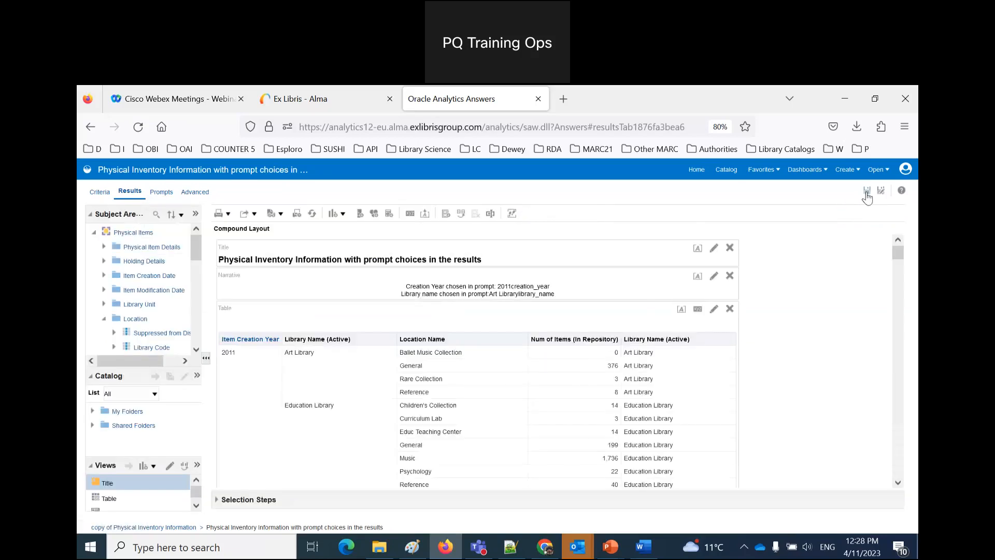
Step: Save the report and open Physical Inventory Information with prompt choices in the results from the catalog
{"action": "left_click", "coordinate": [868, 192]}
{"action": "left_click", "coordinate": [726, 170]}
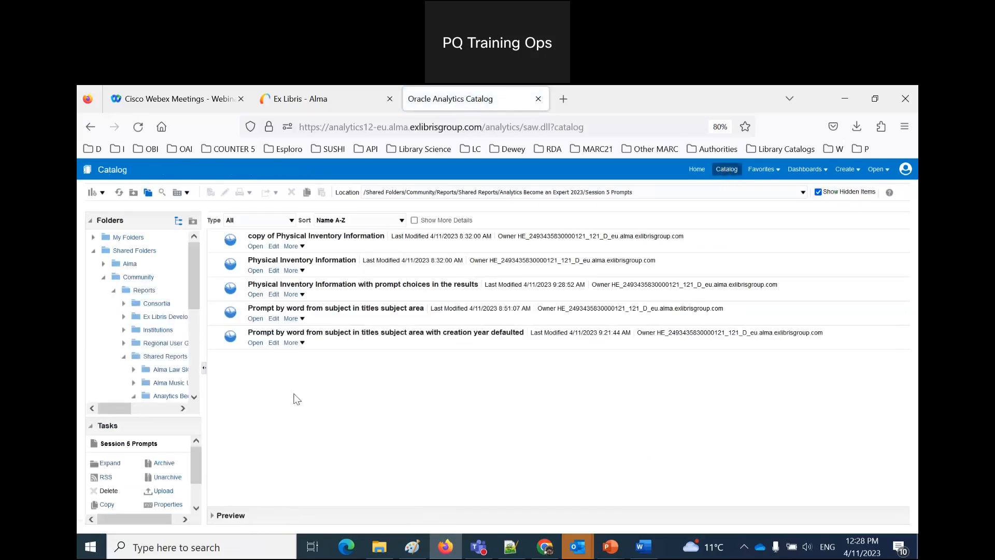
{"action": "left_click", "coordinate": [256, 294]}
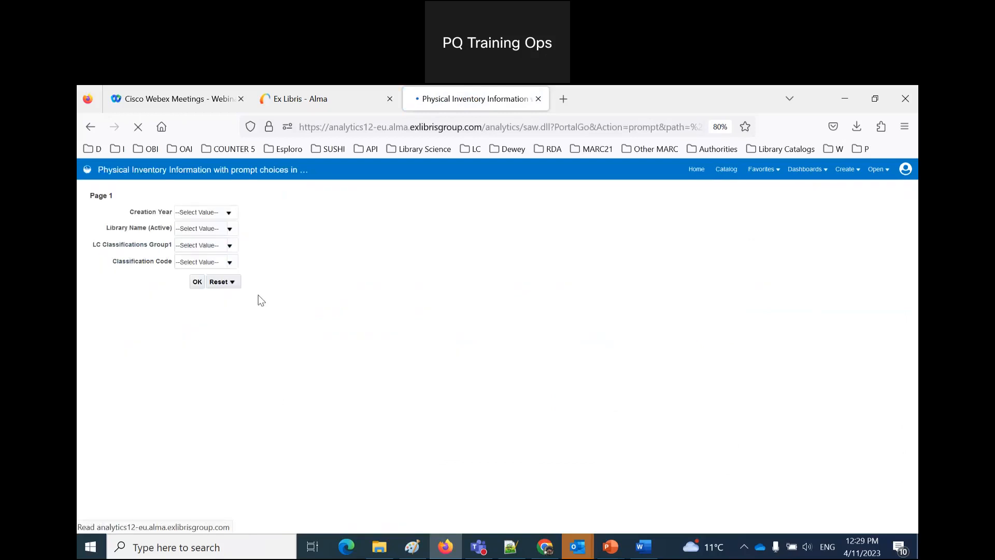
Step: Choose 2022 as the Creation Year in the report's prompt page
{"action": "left_click", "coordinate": [230, 215]}
{"action": "scroll", "coordinate": [213, 278], "scroll_direction": "down", "scroll_amount": 5}
{"action": "scroll", "coordinate": [215, 278], "scroll_direction": "down", "scroll_amount": 6}
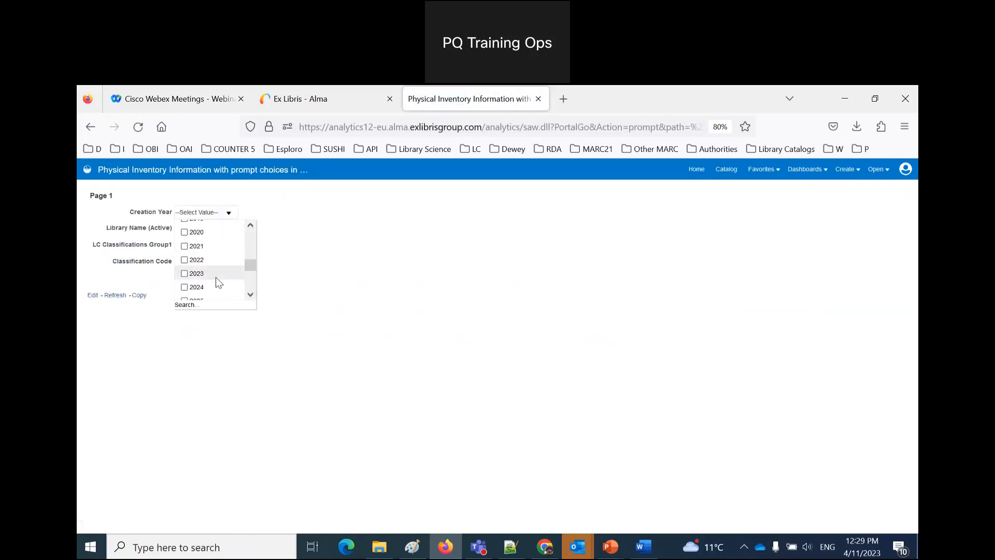
{"action": "scroll", "coordinate": [216, 277], "scroll_direction": "up", "scroll_amount": 2}
{"action": "left_click", "coordinate": [184, 261]}
{"action": "left_click", "coordinate": [238, 356]}
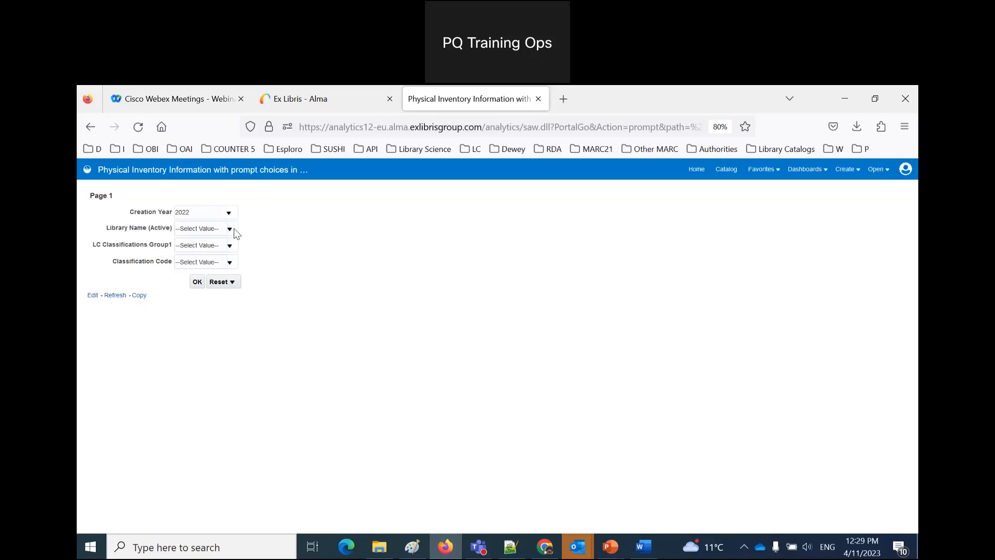
Step: Choose Main Library as the Library Name (Active), run the report and check the two prompt-value lines under its title
{"action": "left_click", "coordinate": [232, 229]}
{"action": "scroll", "coordinate": [236, 290], "scroll_direction": "down", "scroll_amount": 2}
{"action": "scroll", "coordinate": [237, 293], "scroll_direction": "down", "scroll_amount": 3}
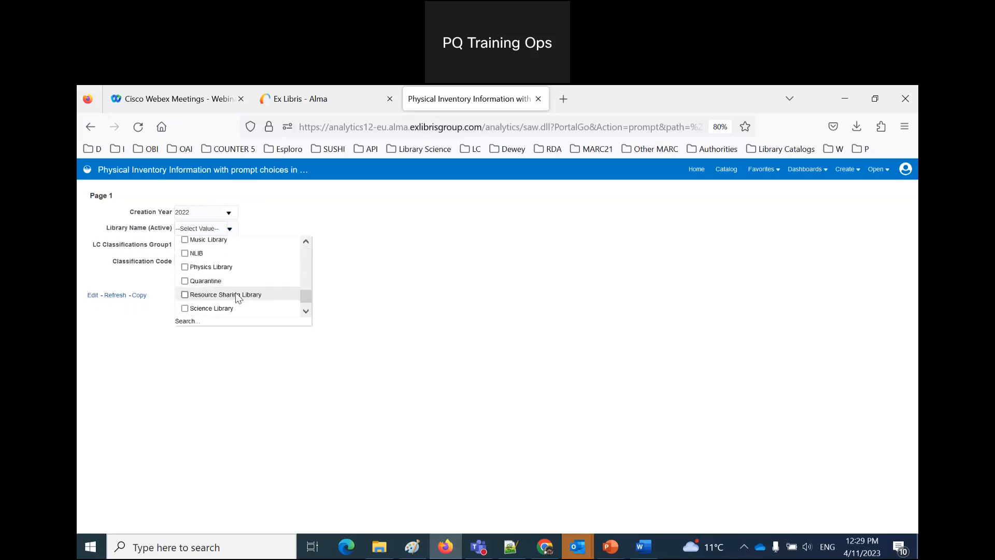
{"action": "scroll", "coordinate": [237, 293], "scroll_direction": "up", "scroll_amount": 1}
{"action": "left_click", "coordinate": [186, 241]}
{"action": "left_click", "coordinate": [283, 418]}
{"action": "left_click", "coordinate": [197, 282]}
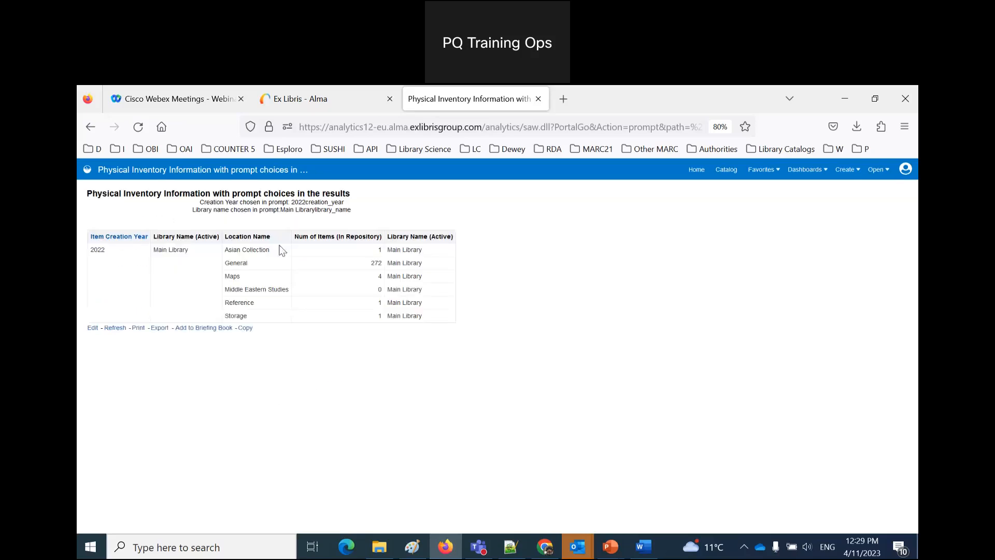
{"action": "left_click_drag", "start_coordinate": [201, 202], "coordinate": [302, 205]}
{"action": "left_click_drag", "start_coordinate": [193, 206], "coordinate": [316, 211]}
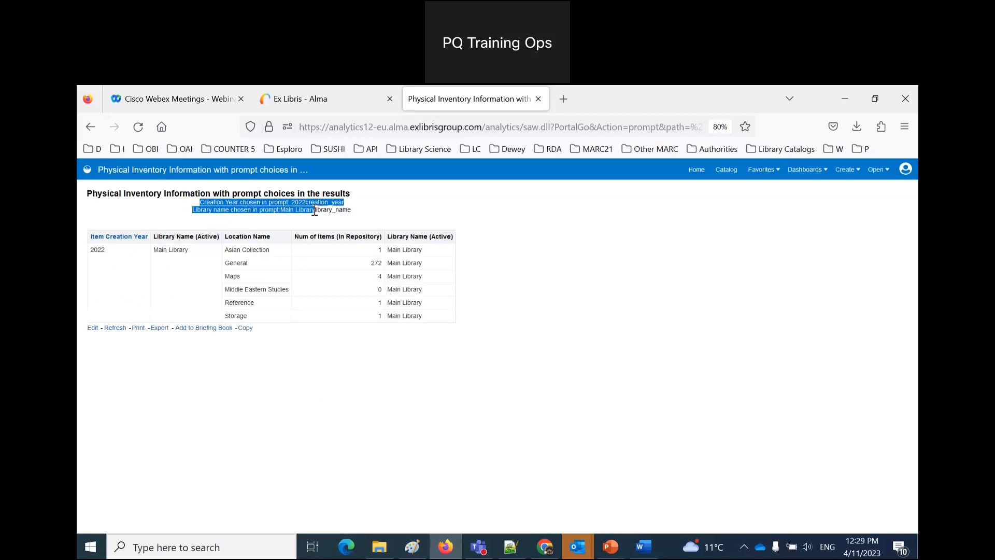
{"action": "mouse_move", "coordinate": [297, 243]}
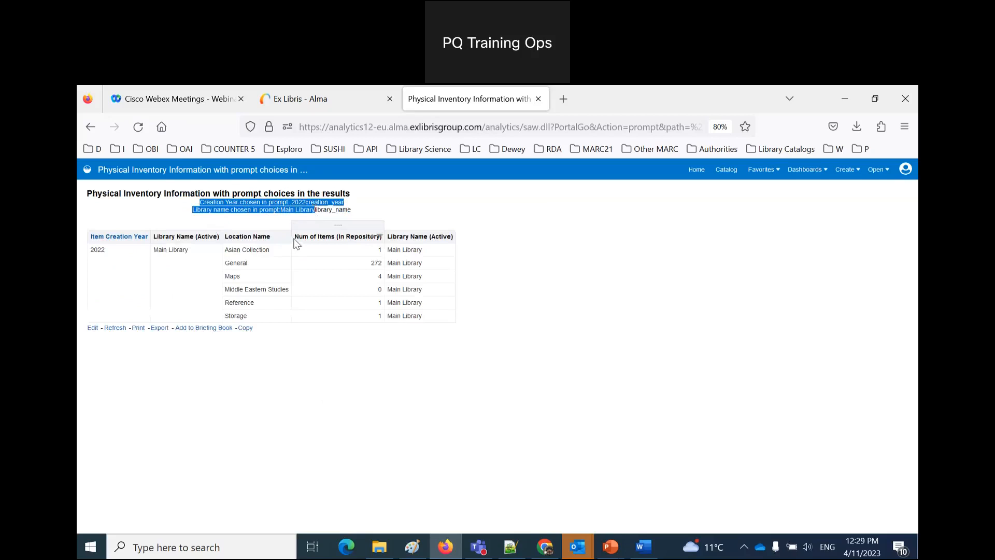
Step: Edit Physical Inventory Information with prompt choices in the results from the catalog and mark its narrative as containing HTML/JavaScript/CSS markup
{"action": "left_click", "coordinate": [725, 170]}
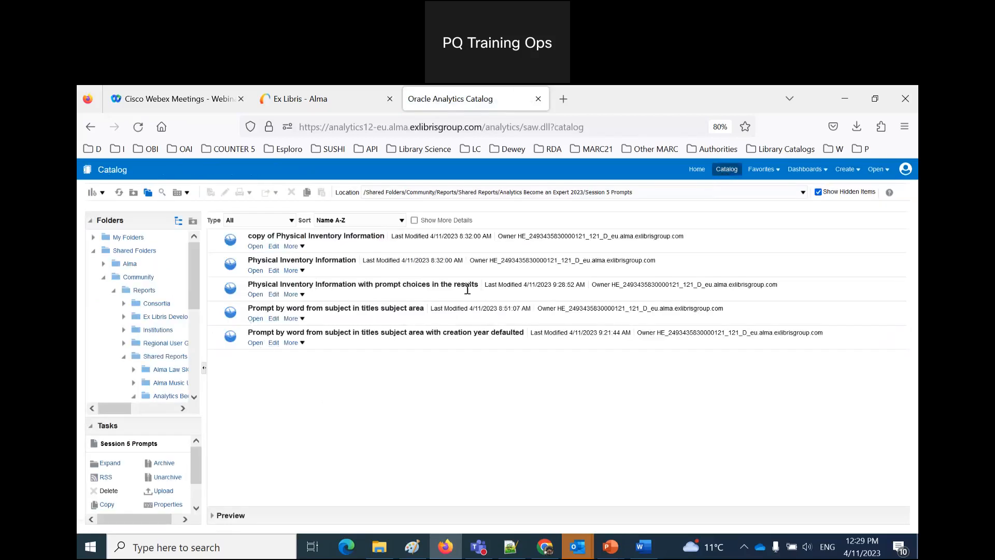
{"action": "left_click", "coordinate": [272, 295]}
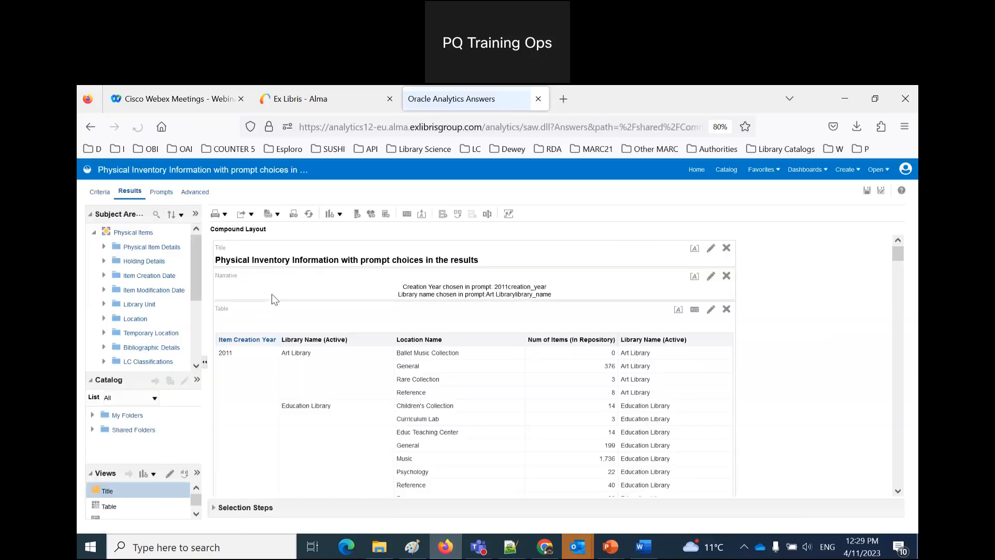
{"action": "left_click", "coordinate": [710, 277]}
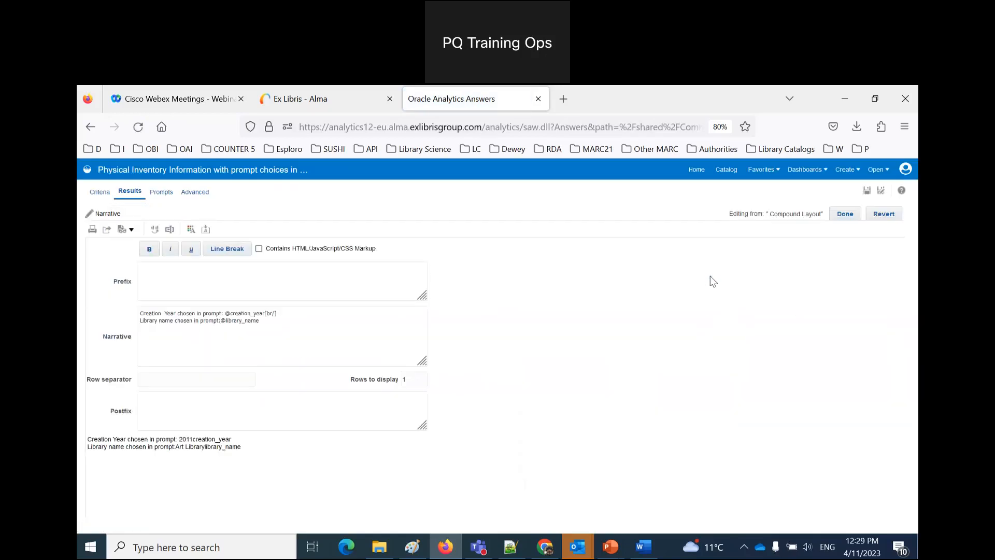
{"action": "left_click", "coordinate": [259, 249]}
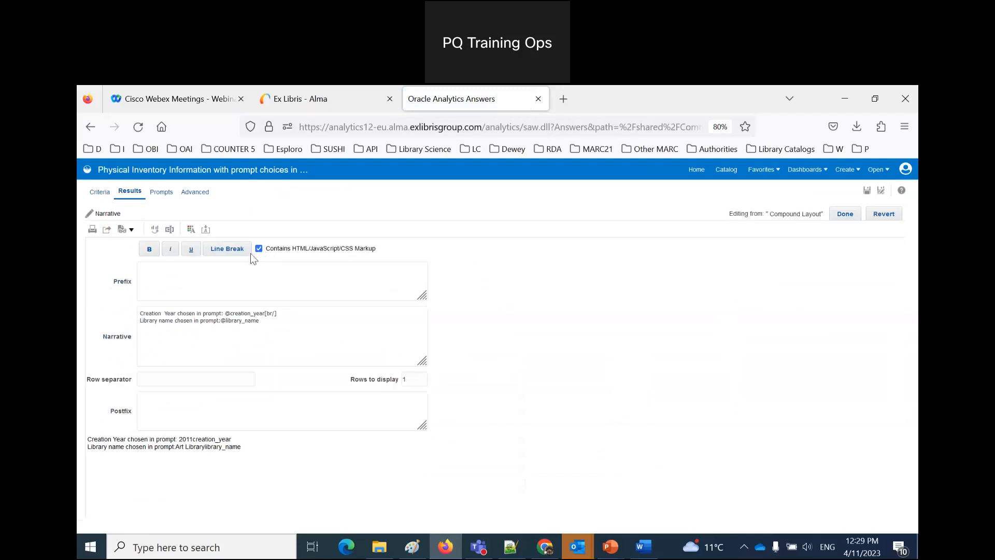
Step: Put paragraph tags around the narrative text and add <div align = "left"> below the opening <p>
{"action": "left_click", "coordinate": [141, 316]}
{"action": "key", "text": "Return"}
{"action": "key", "text": "Return"}
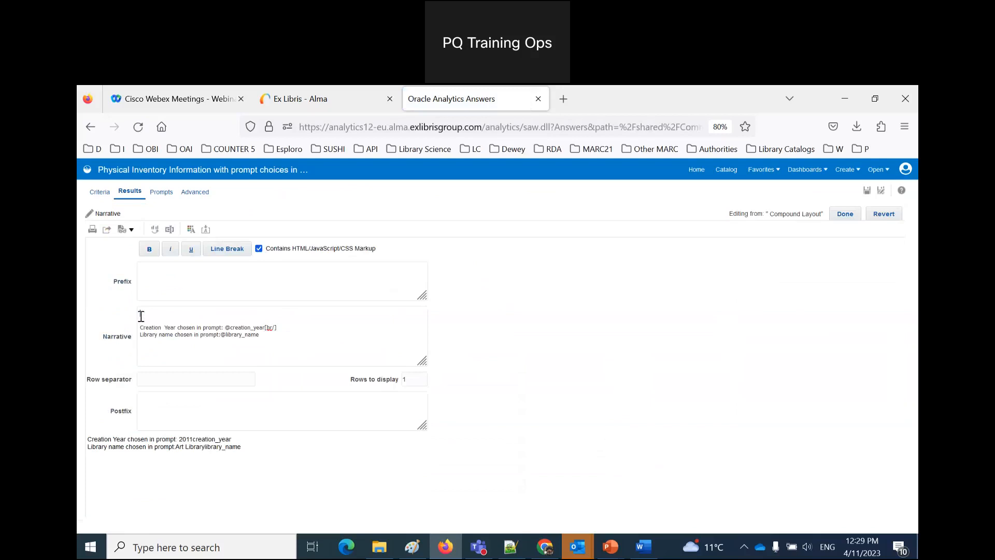
{"action": "left_click", "coordinate": [141, 316]}
{"action": "type", "text": "<p>"}
{"action": "left_click", "coordinate": [304, 337]}
{"action": "key", "text": "Return"}
{"action": "type", "text": "<div ali"}
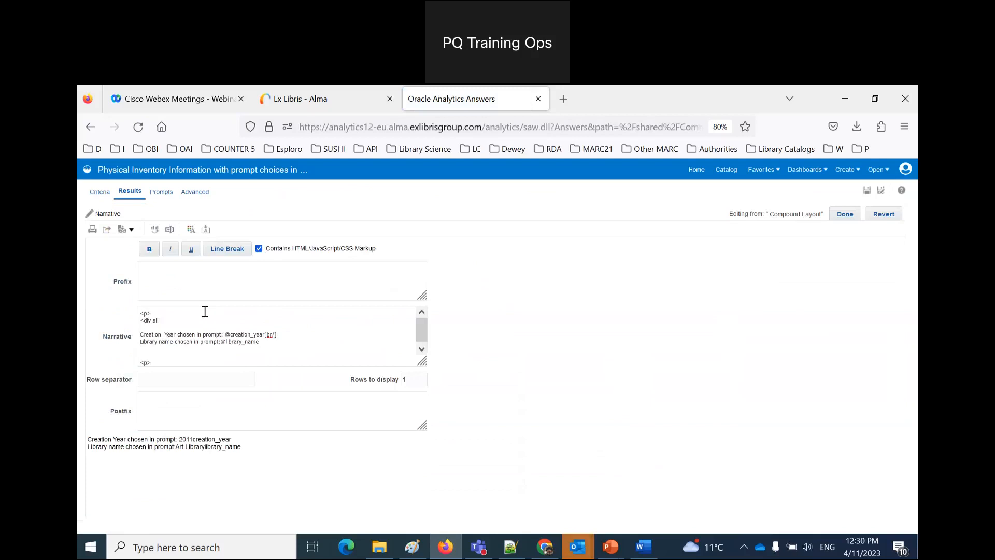
{"action": "type", "text": "gn = \"left\" >"}
{"action": "key", "text": "Return"}
{"action": "type", "text": "font size ="}
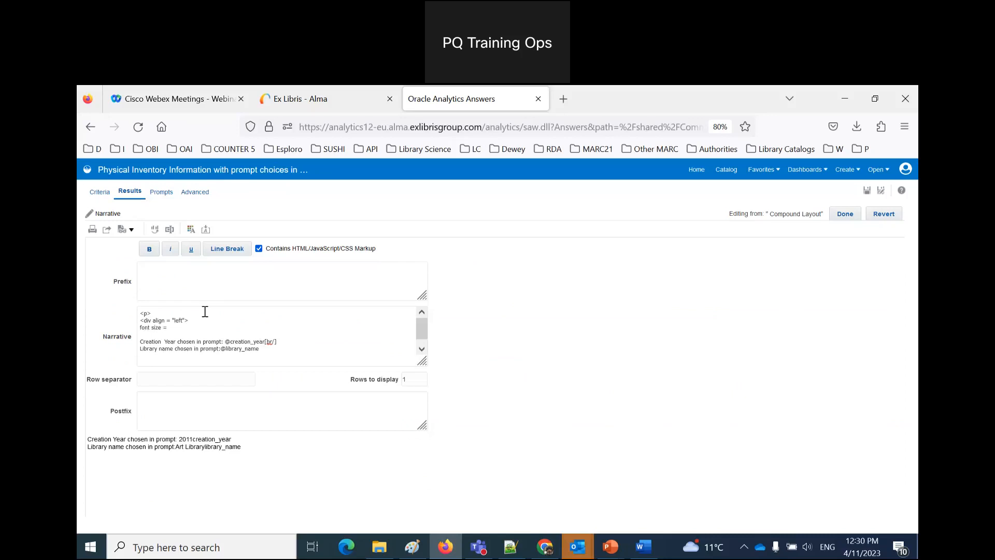
{"action": "type", "text": " \"4"}
{"action": "key", "text": "BackSpace"}
{"action": "type", "text": "3"}
{"action": "left_click", "coordinate": [279, 352]}
{"action": "left_click_drag", "start_coordinate": [265, 341], "coordinate": [293, 343]}
{"action": "type", "text": "<br>"}
Step: Complete the opening font tag's brackets and add closing </font> and </div> tags below the library name line
{"action": "left_click", "coordinate": [179, 358]}
{"action": "left_click", "coordinate": [141, 327]}
{"action": "type", "text": "<br>"}
{"action": "left_click", "coordinate": [180, 359]}
{"action": "type", "text": "</font>"}
{"action": "key", "text": "Return"}
{"action": "left_click", "coordinate": [591, 386]}
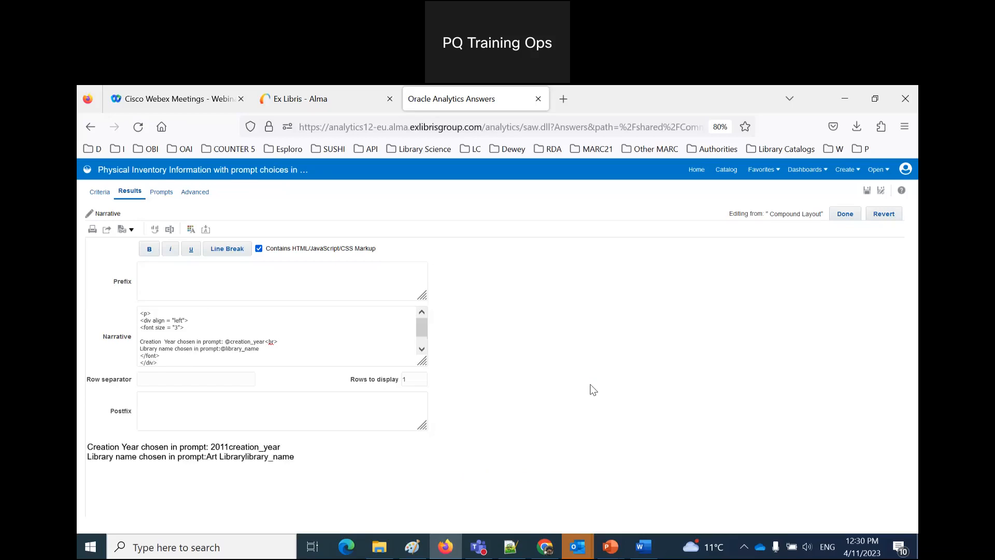
Step: Look up the variable syntax in the Word guide, enclose creation_year and library_name in curly braces in the narrative, and finish editing it
{"action": "left_click", "coordinate": [647, 552]}
{"action": "scroll", "coordinate": [628, 382], "scroll_direction": "down", "scroll_amount": 5}
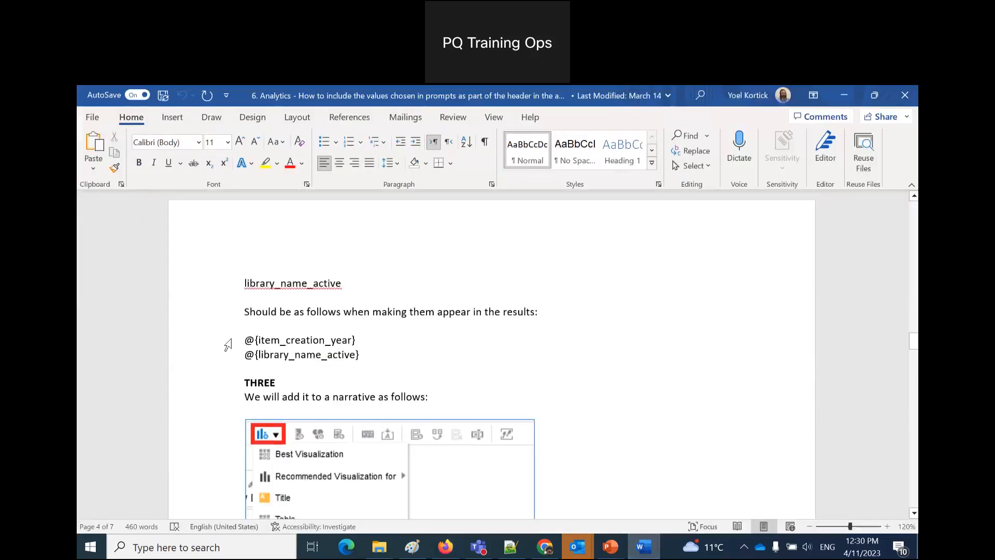
{"action": "left_click", "coordinate": [445, 548]}
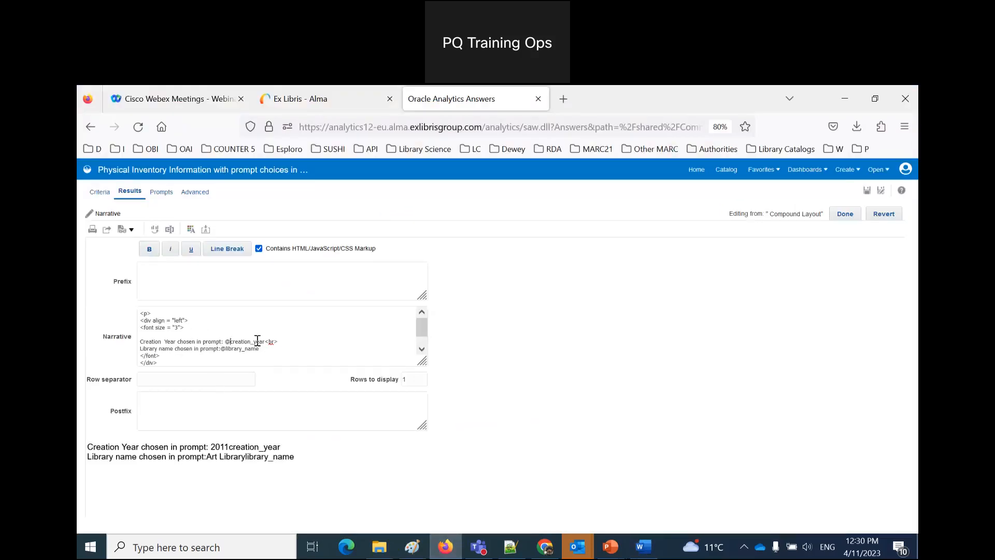
{"action": "left_click_drag", "start_coordinate": [229, 446], "coordinate": [267, 447]}
{"action": "left_click", "coordinate": [233, 344]}
{"action": "type", "text": "{"}
{"action": "type", "text": "}"}
{"action": "type", "text": "{"}
{"action": "left_click", "coordinate": [847, 215]}
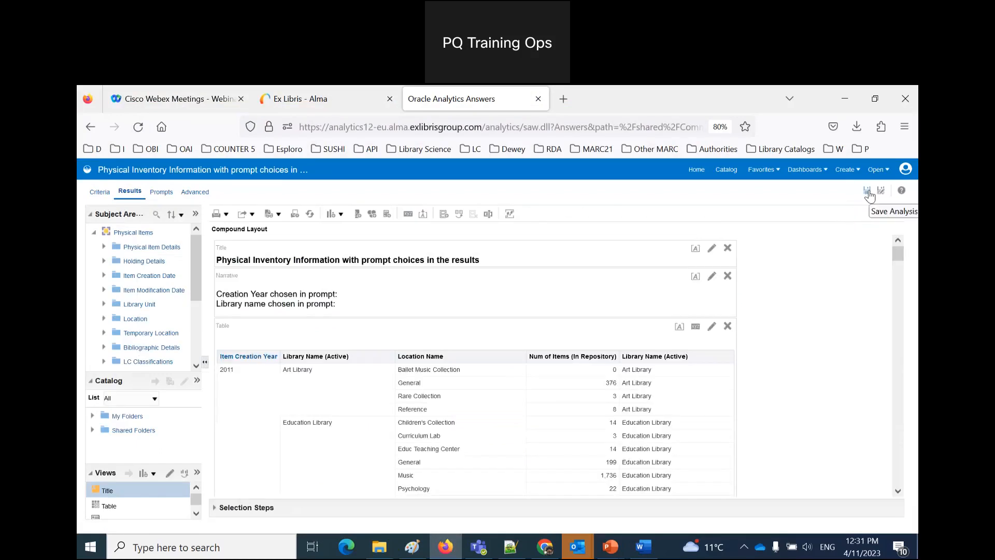
Step: Save the analysis and open Physical Inventory Information with prompt choices in the results from the catalog
{"action": "left_click", "coordinate": [869, 195]}
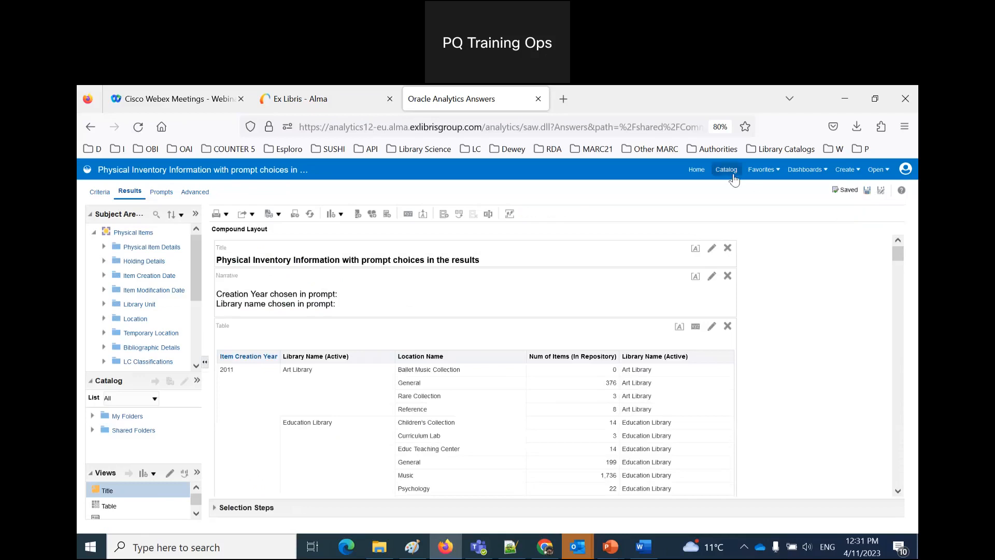
{"action": "left_click", "coordinate": [727, 170]}
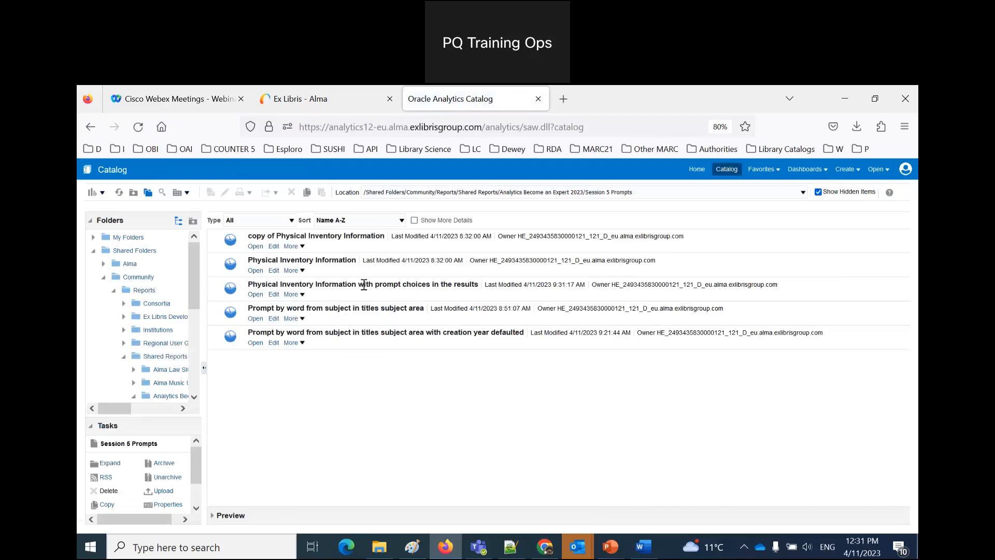
{"action": "left_click", "coordinate": [256, 294]}
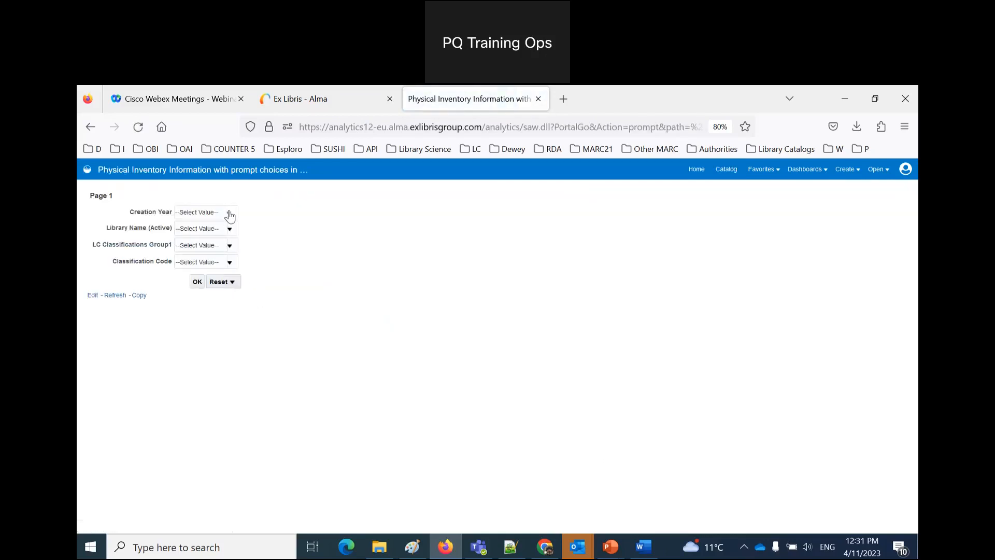
Step: Select 2022 for the Creation Year prompt
{"action": "left_click", "coordinate": [230, 216]}
{"action": "scroll", "coordinate": [230, 266], "scroll_direction": "down", "scroll_amount": 6}
{"action": "scroll", "coordinate": [234, 270], "scroll_direction": "down", "scroll_amount": 5}
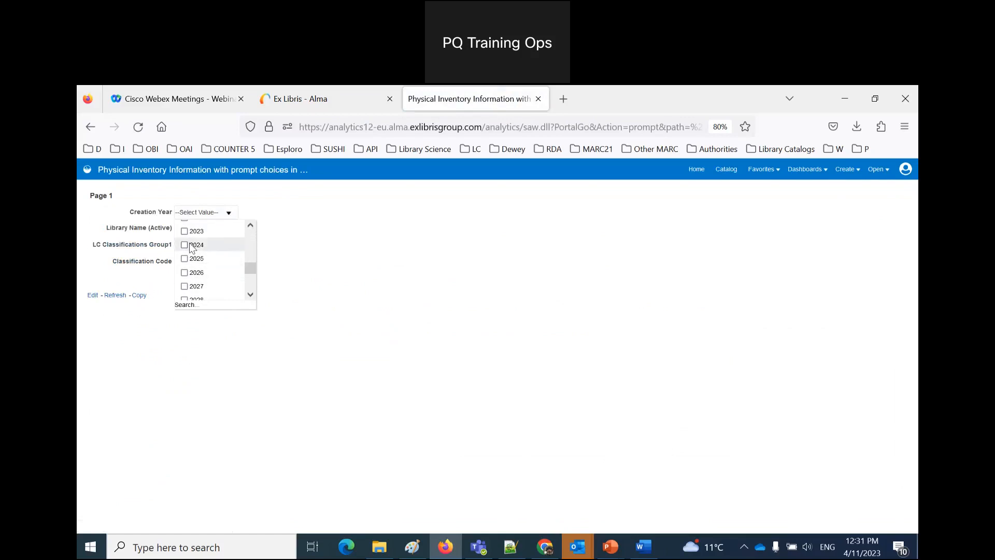
{"action": "left_click", "coordinate": [184, 220]}
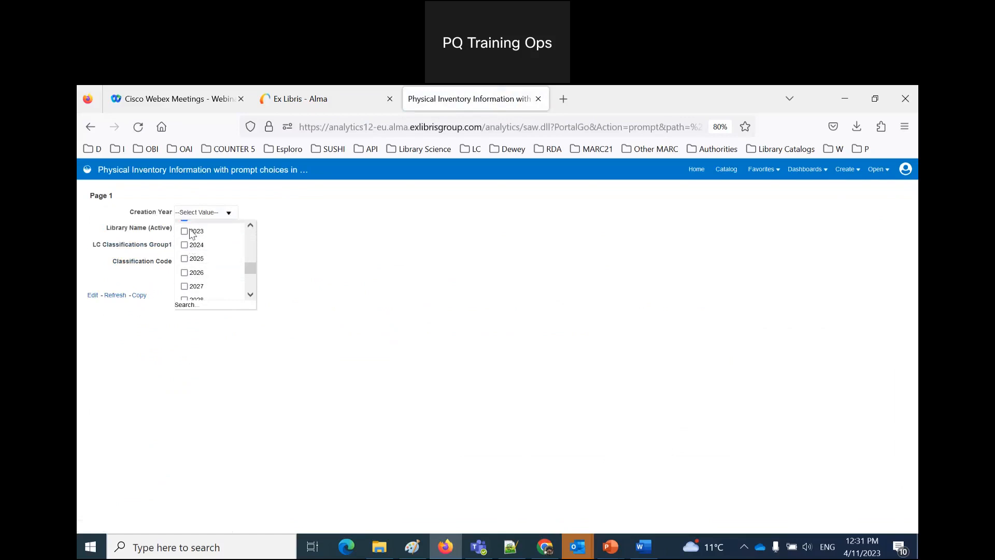
{"action": "left_click", "coordinate": [305, 350]}
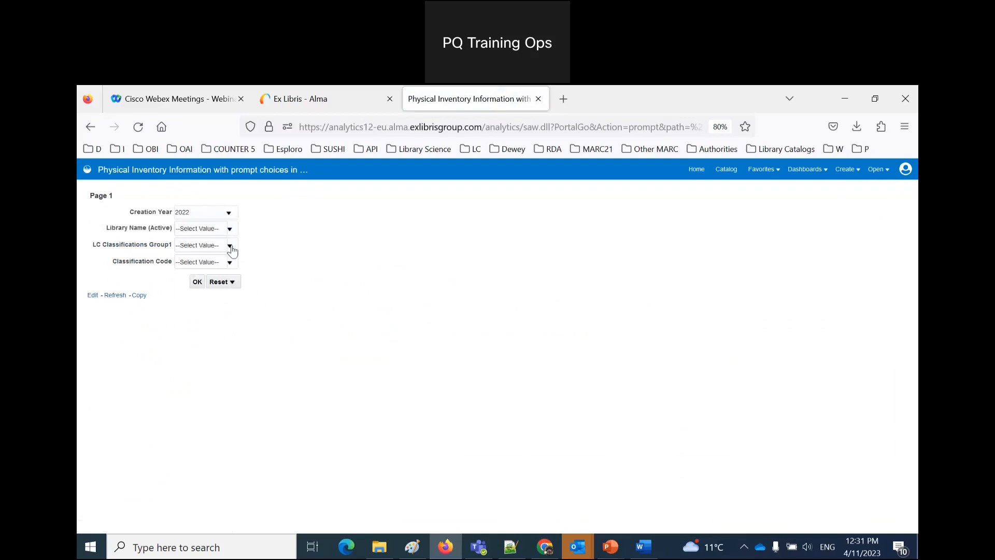
Step: Select Main Library for the Library Name (Active) prompt, run the report and review the prompt-value lines above the table
{"action": "left_click", "coordinate": [230, 229]}
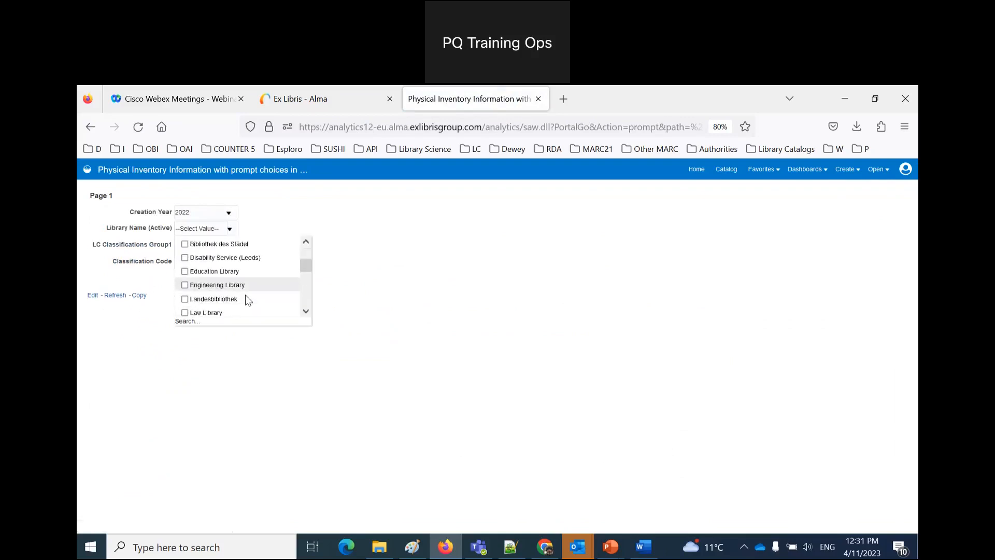
{"action": "scroll", "coordinate": [248, 299], "scroll_direction": "down", "scroll_amount": 3}
{"action": "left_click", "coordinate": [206, 242]}
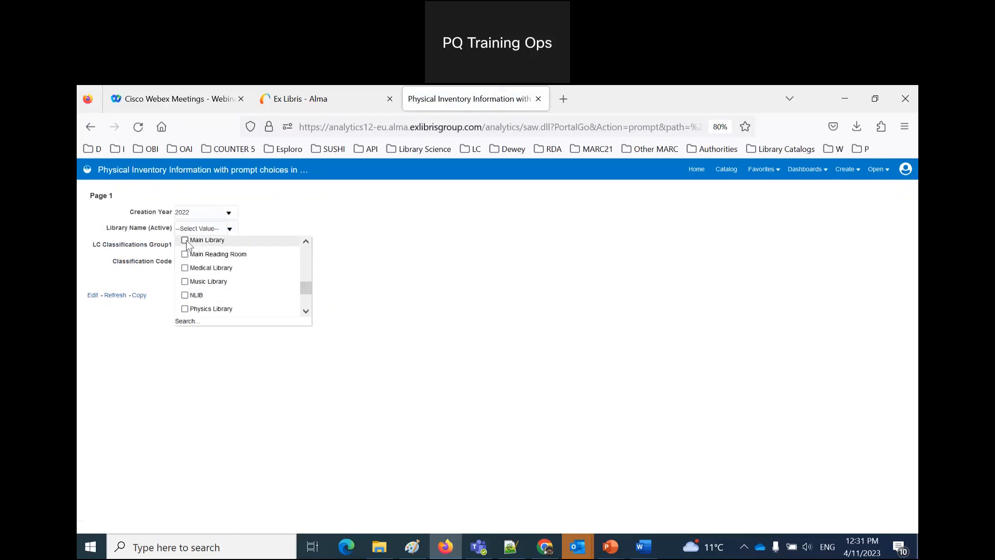
{"action": "left_click", "coordinate": [297, 368]}
{"action": "left_click", "coordinate": [200, 289]}
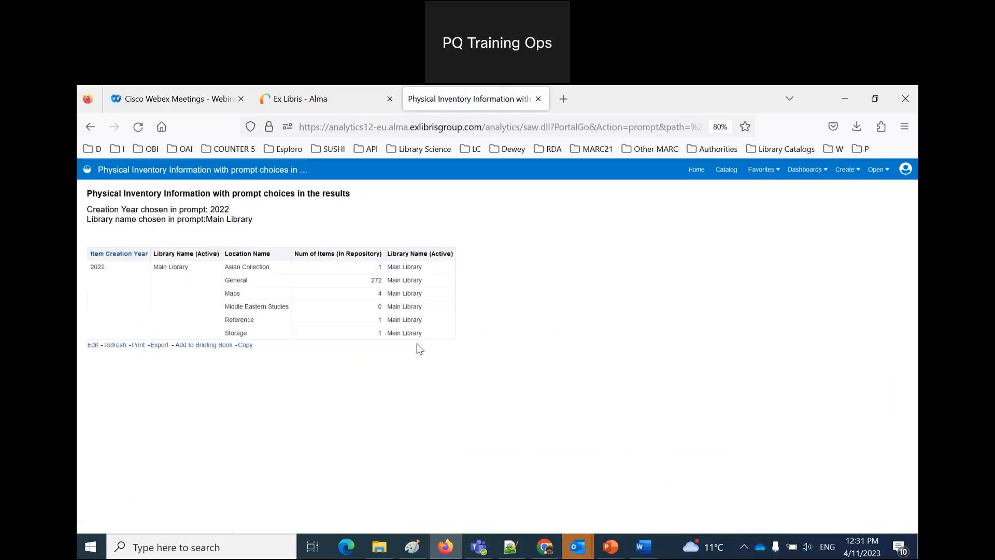
{"action": "left_click_drag", "start_coordinate": [254, 220], "coordinate": [79, 214]}
{"action": "left_click", "coordinate": [111, 217]}
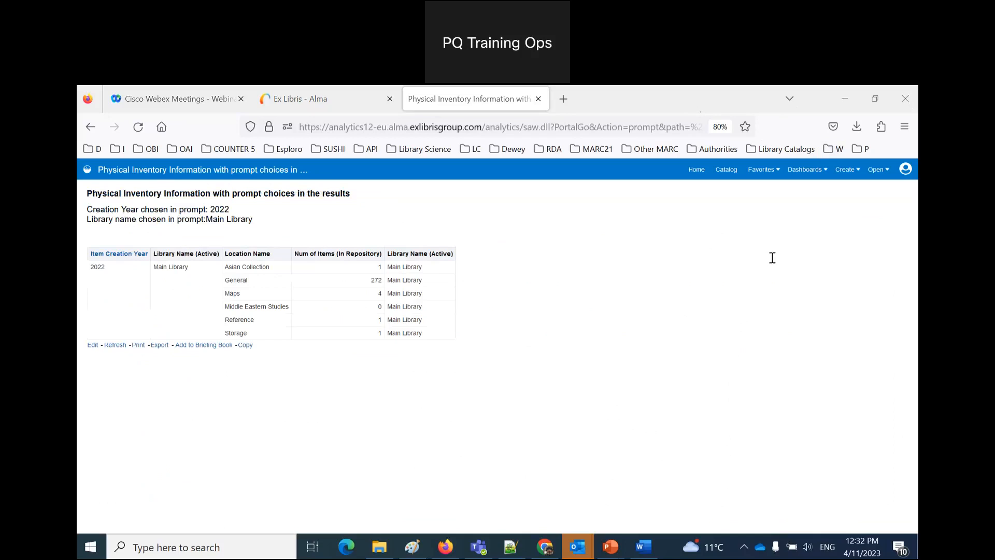
{"action": "left_click", "coordinate": [616, 358]}
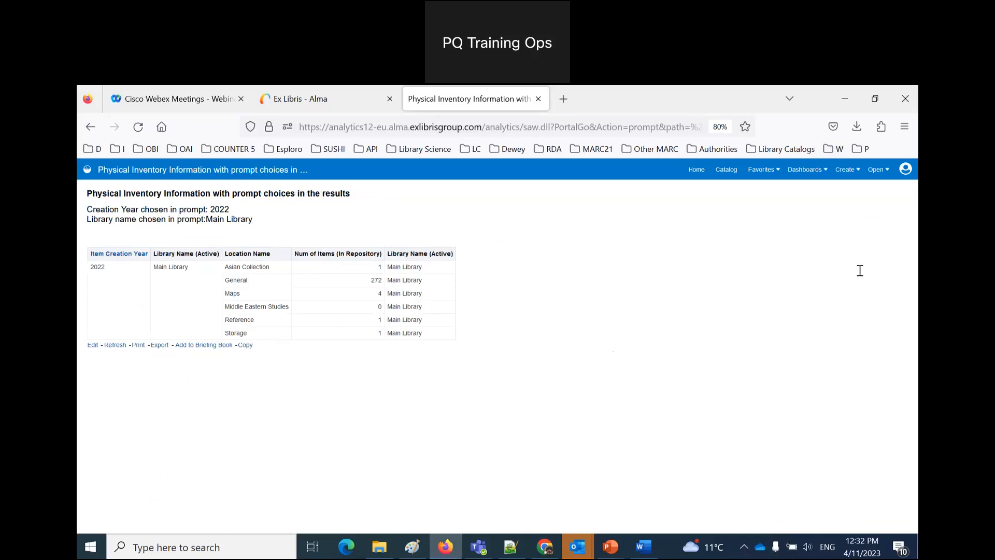
Step: Switch to Alma and display its Analytics menu
{"action": "left_click", "coordinate": [302, 100]}
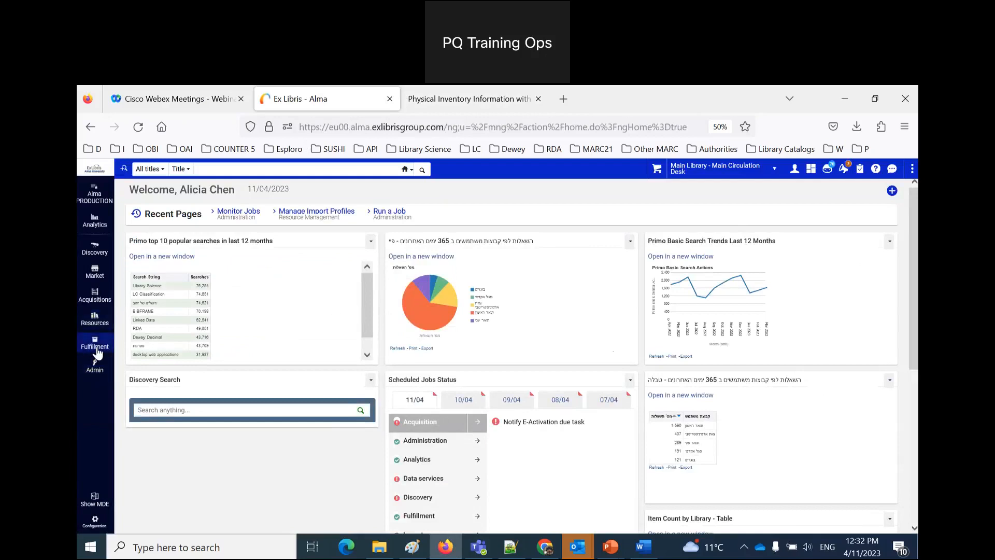
{"action": "left_click", "coordinate": [93, 227]}
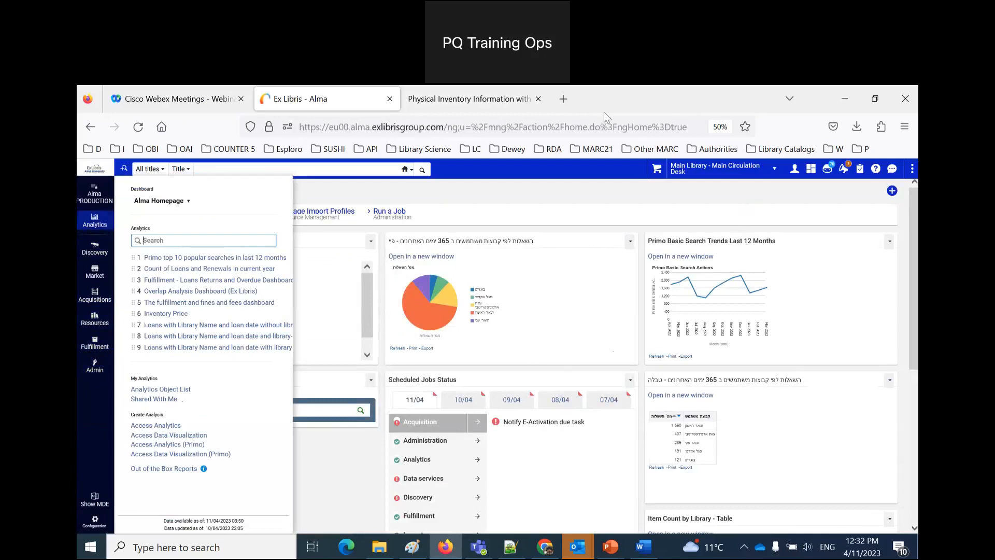
{"action": "left_click", "coordinate": [635, 102]}
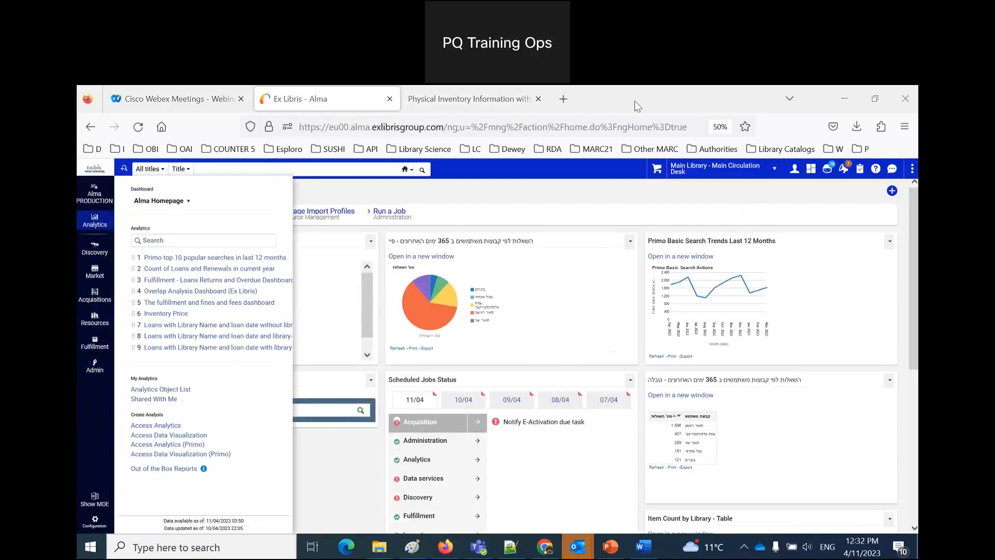